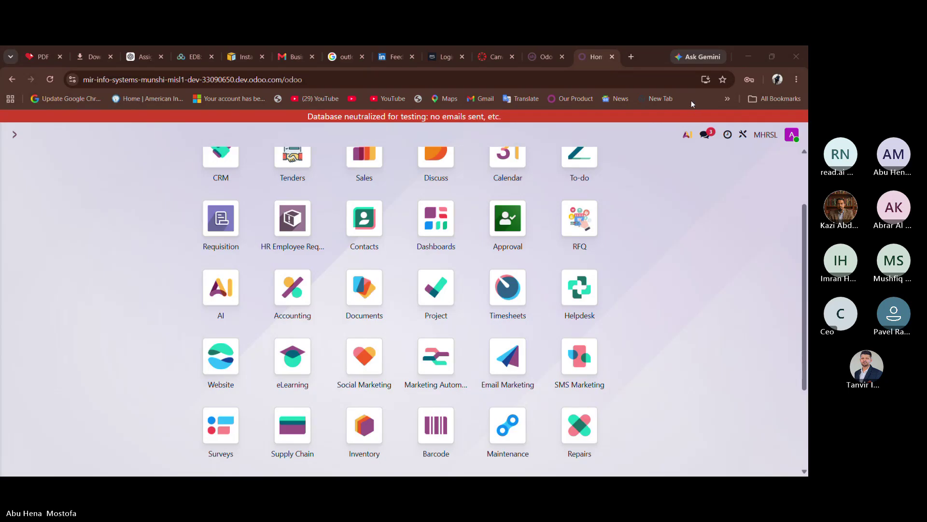
pyautogui.scroll(2, 547, 196)
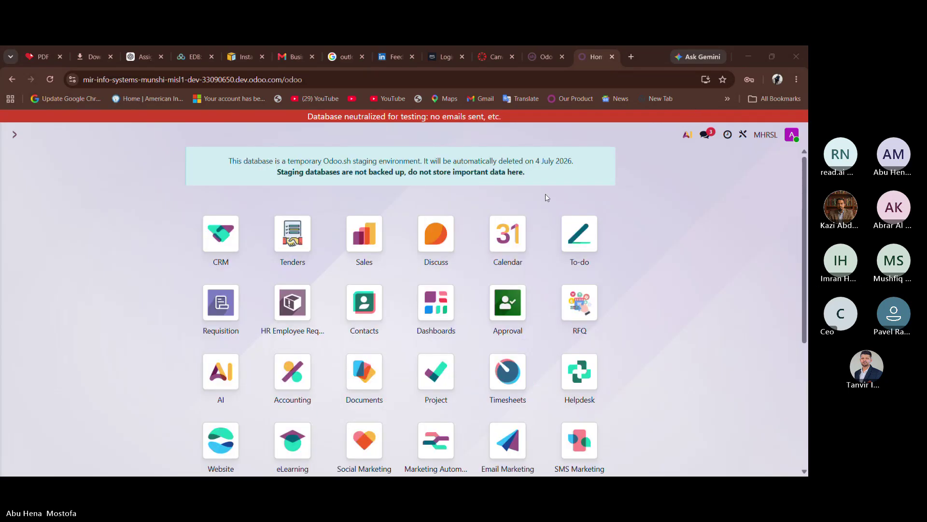
pyautogui.scroll(-3, 546, 197)
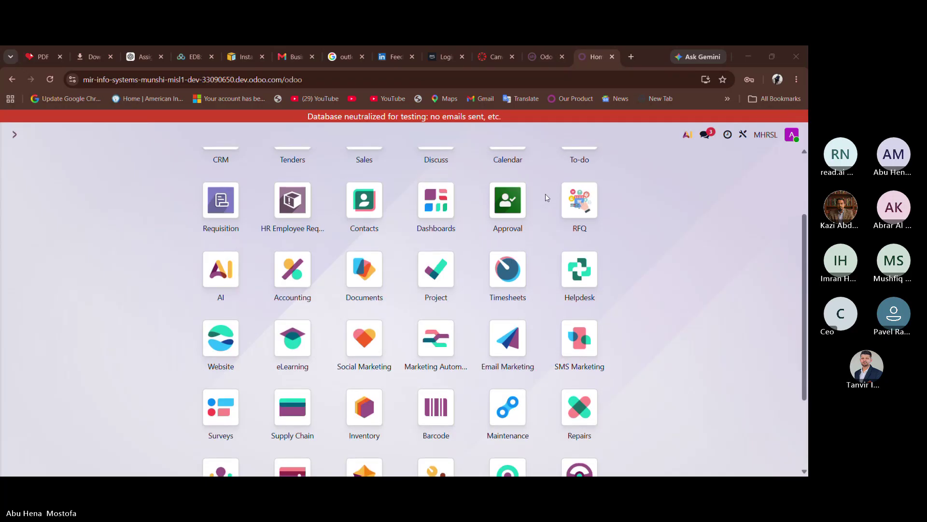
pyautogui.scroll(1, 545, 196)
pyautogui.scroll(1, 546, 193)
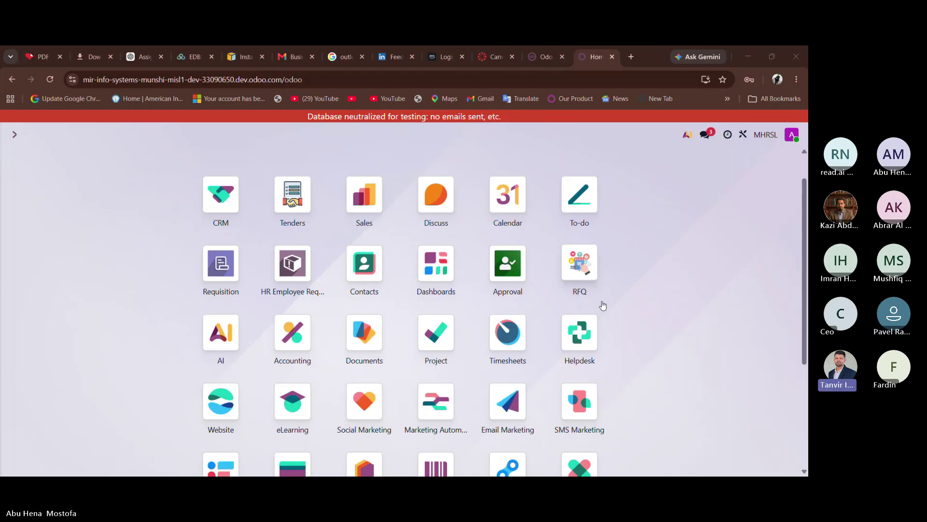
pyautogui.scroll(-1, 626, 311)
pyautogui.scroll(2, 629, 311)
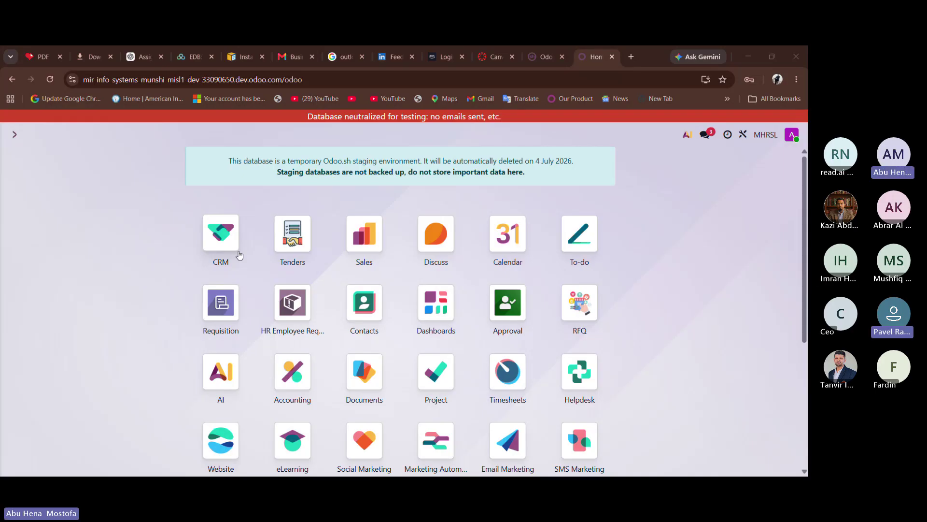
pyautogui.click(791, 139)
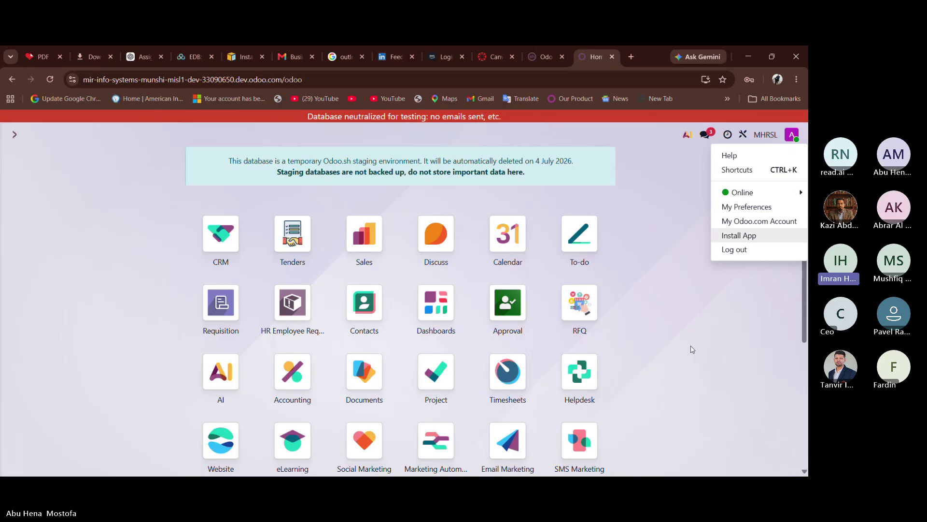
pyautogui.click(691, 349)
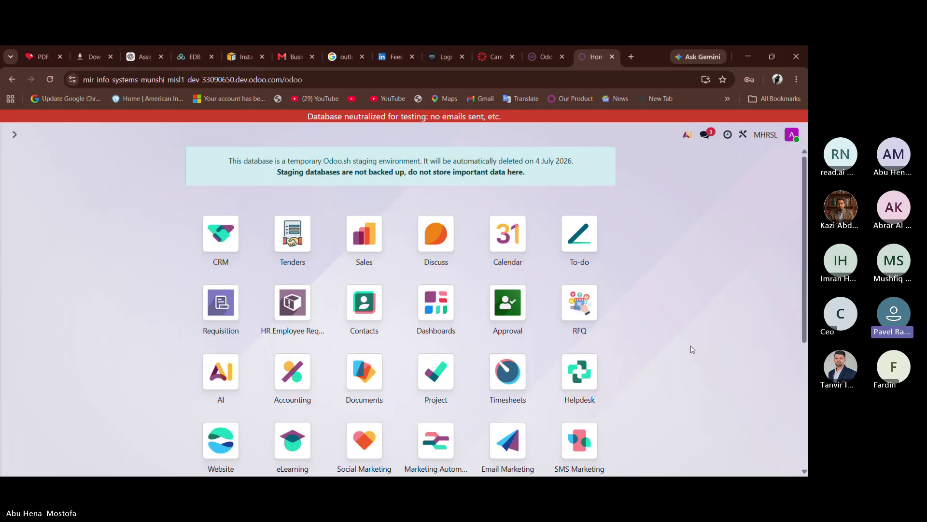
# - Open the leads list in CRM and start a new lead
pyautogui.scroll(-1, 693, 349)
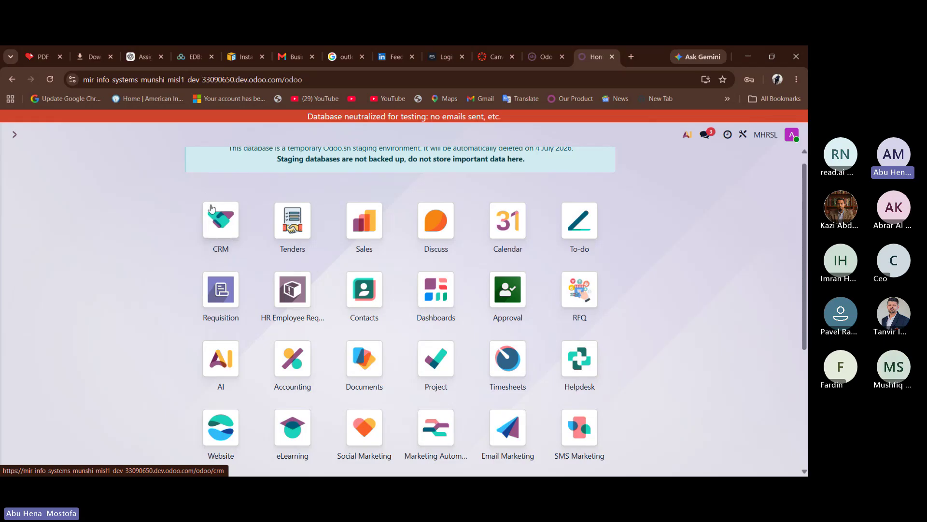
pyautogui.click(225, 241)
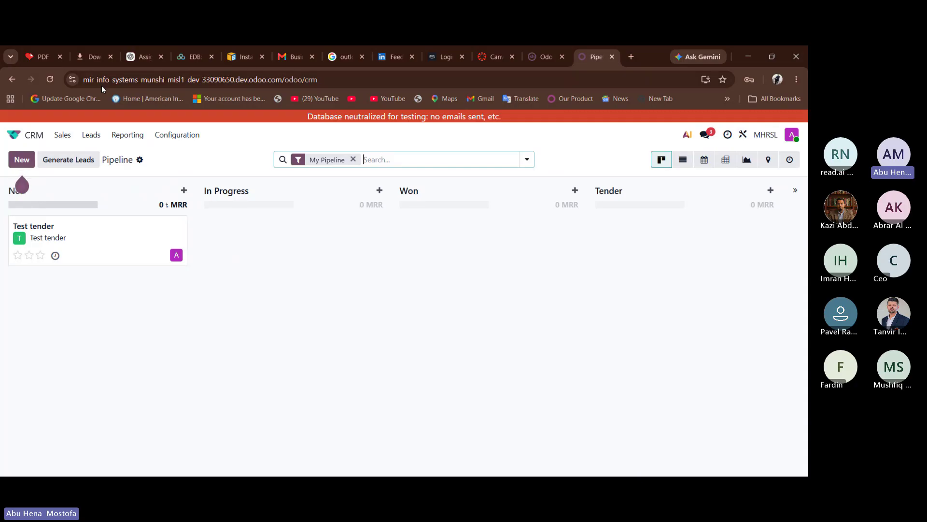
pyautogui.click(91, 136)
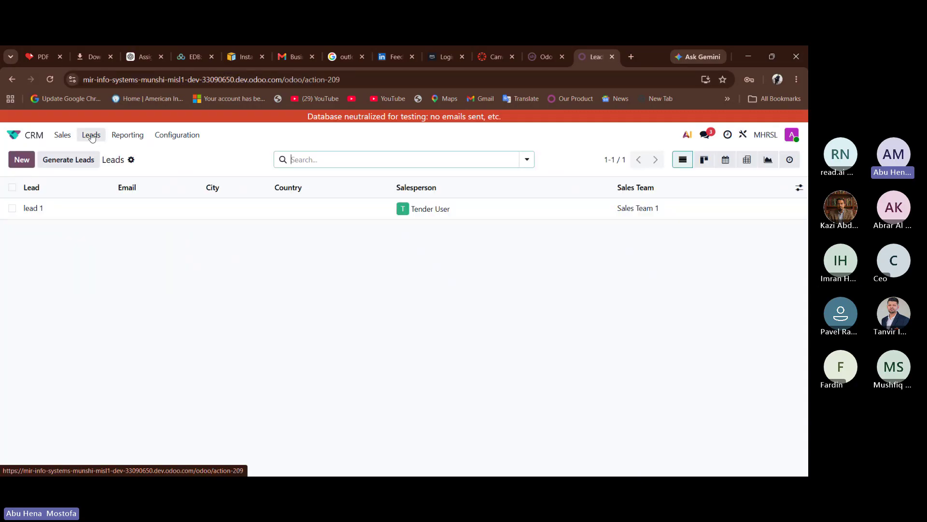
pyautogui.click(18, 162)
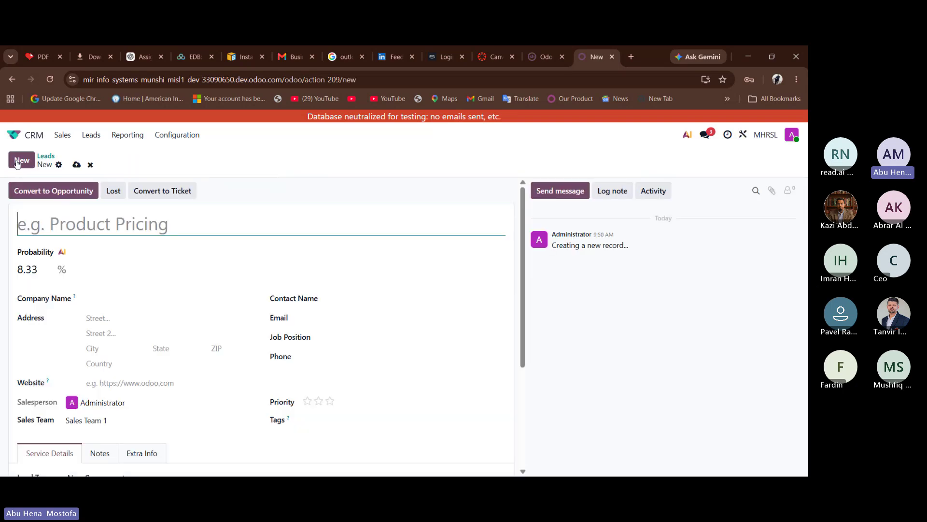
# - Try to choose a service type and add a service line while the new lead's type is Non-Government
pyautogui.scroll(-1, 218, 311)
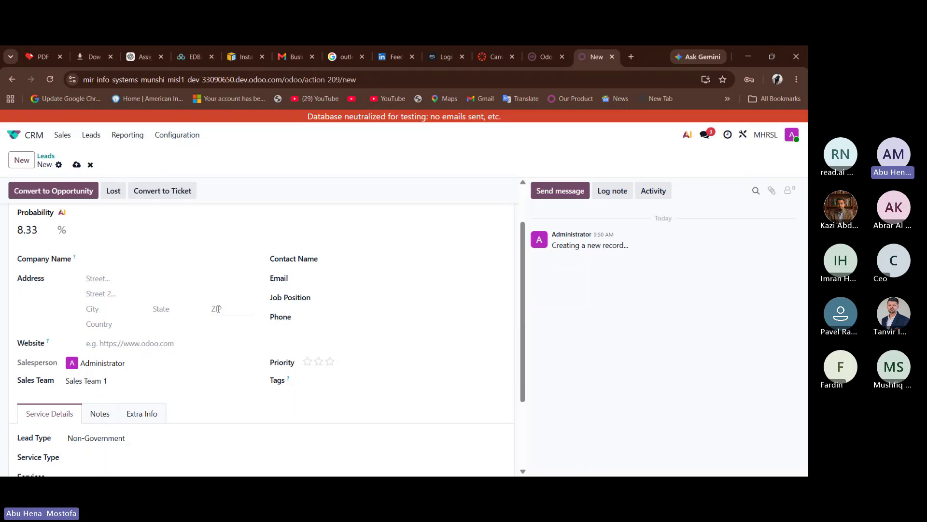
pyautogui.scroll(-2, 218, 309)
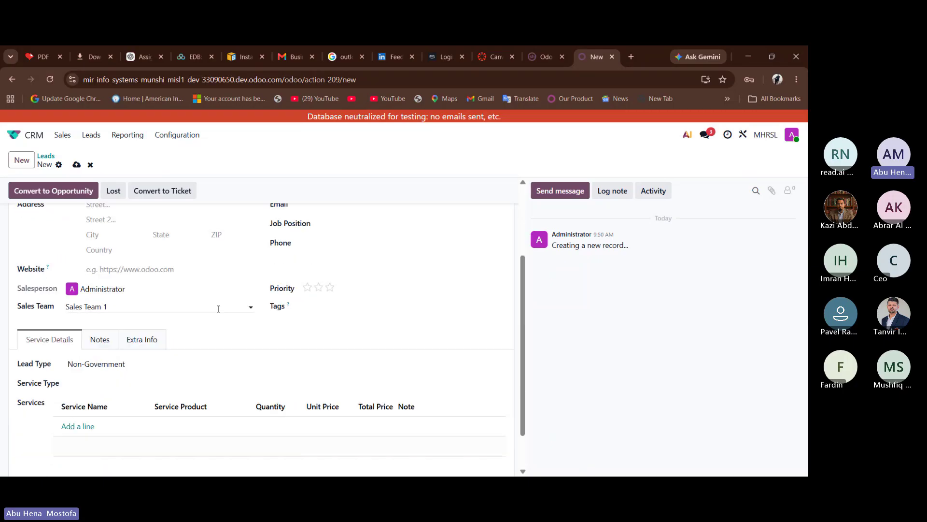
pyautogui.click(176, 369)
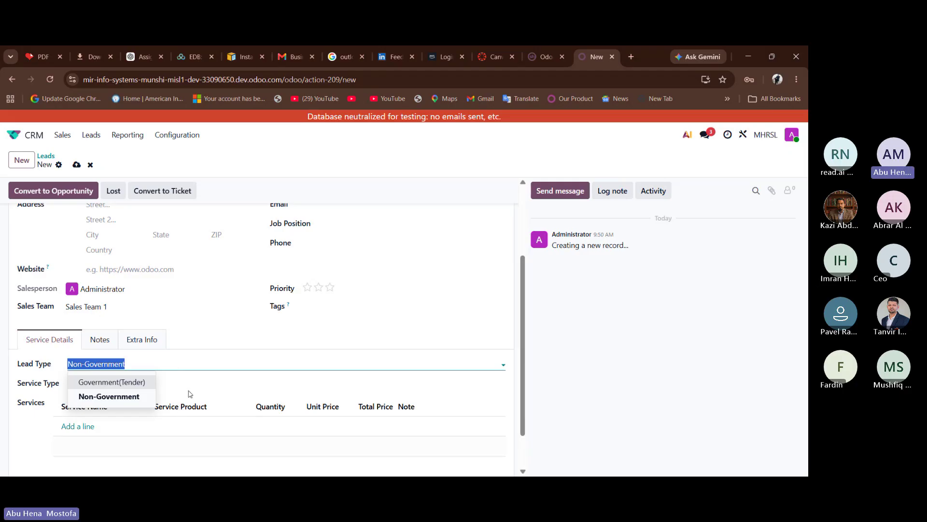
pyautogui.click(189, 383)
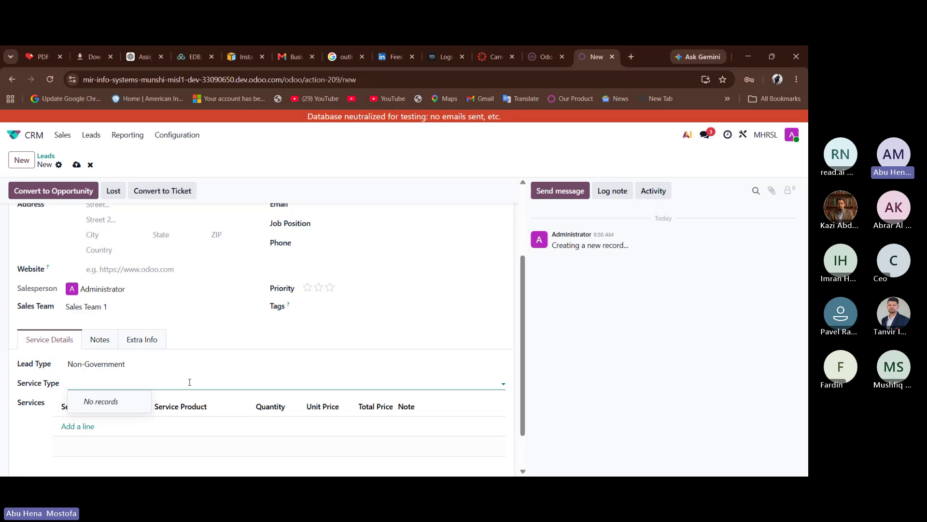
pyautogui.click(159, 364)
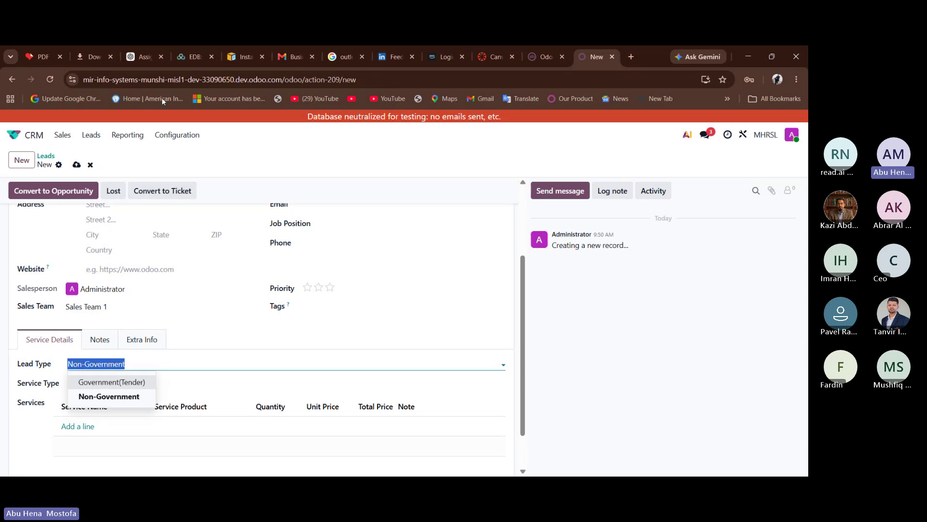
pyautogui.click(176, 135)
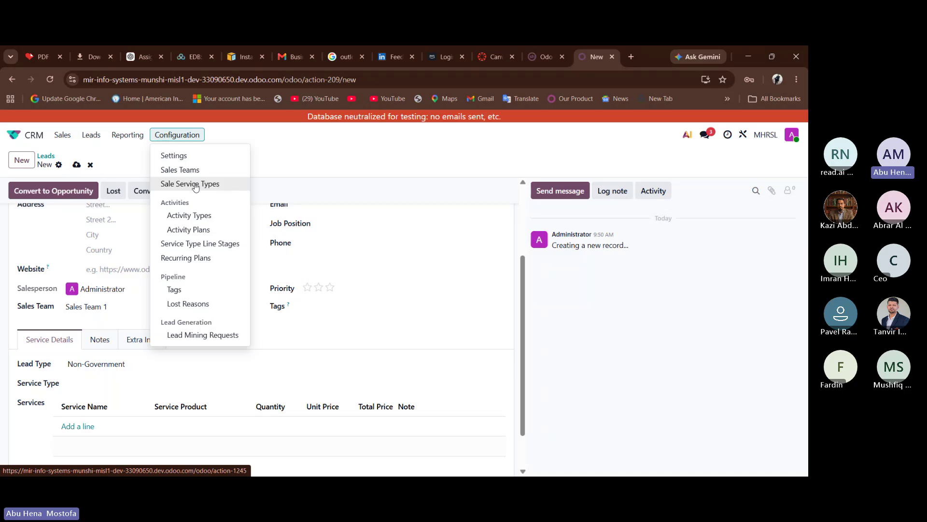
pyautogui.click(98, 396)
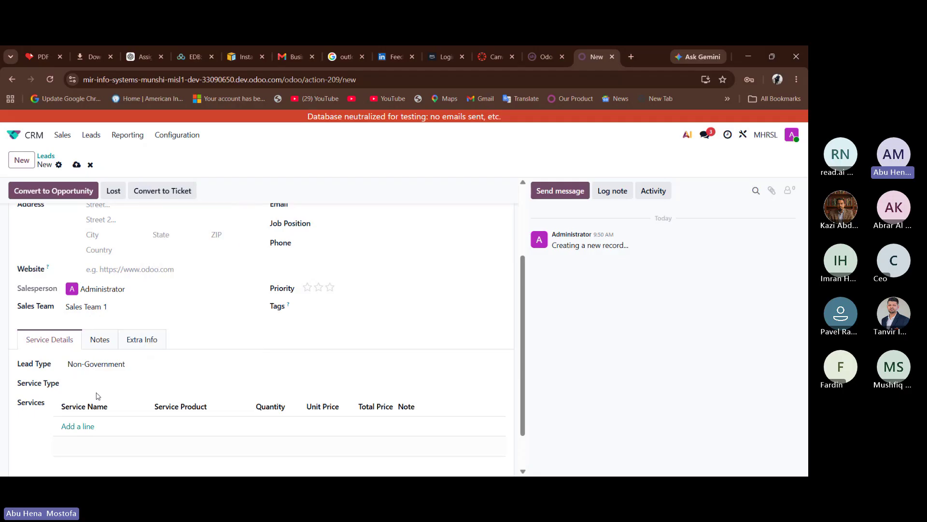
pyautogui.click(119, 379)
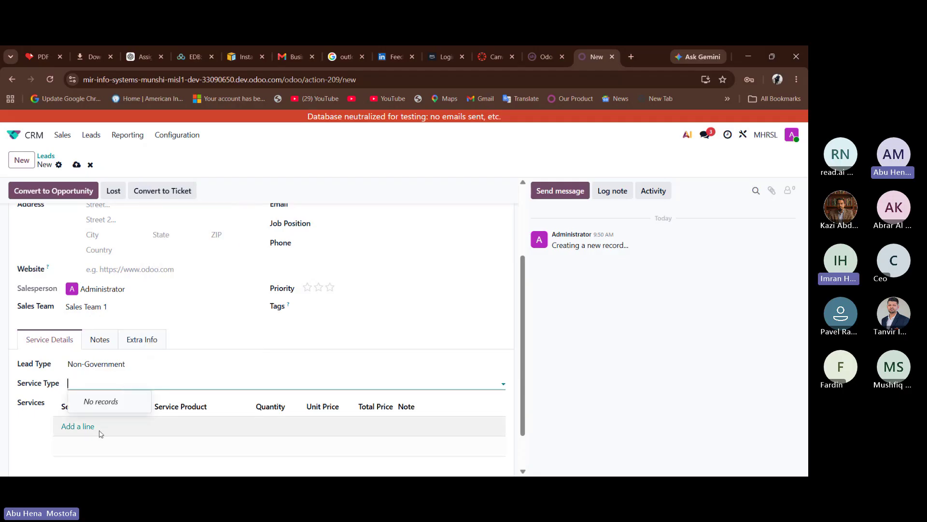
pyautogui.click(74, 427)
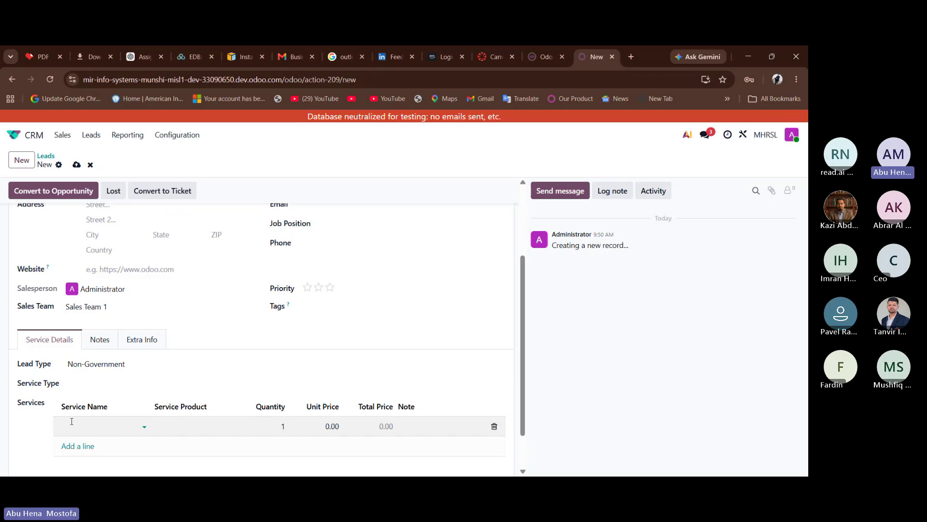
pyautogui.click(72, 421)
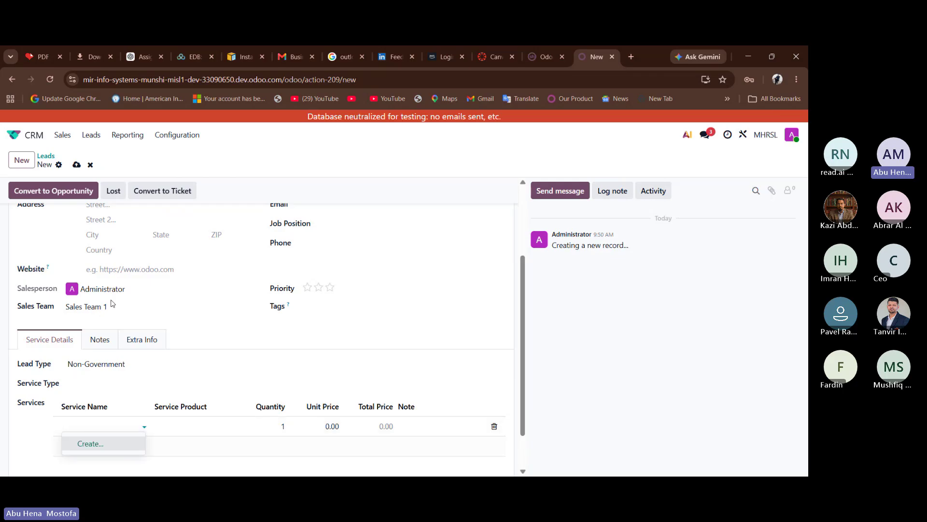
# - Set the lead type to Government(Tender) and the service type to Manpower Outsourcing (Govt.) - MHRSL
pyautogui.click(96, 361)
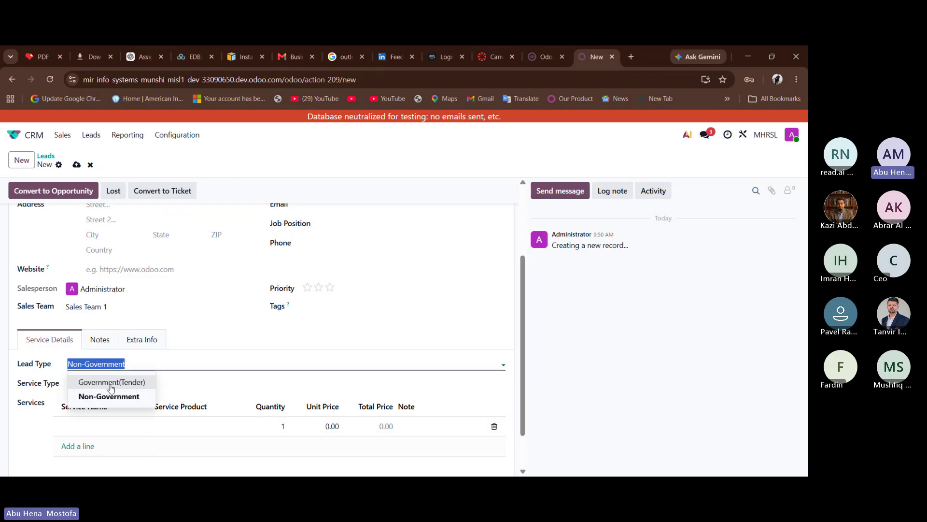
pyautogui.click(117, 382)
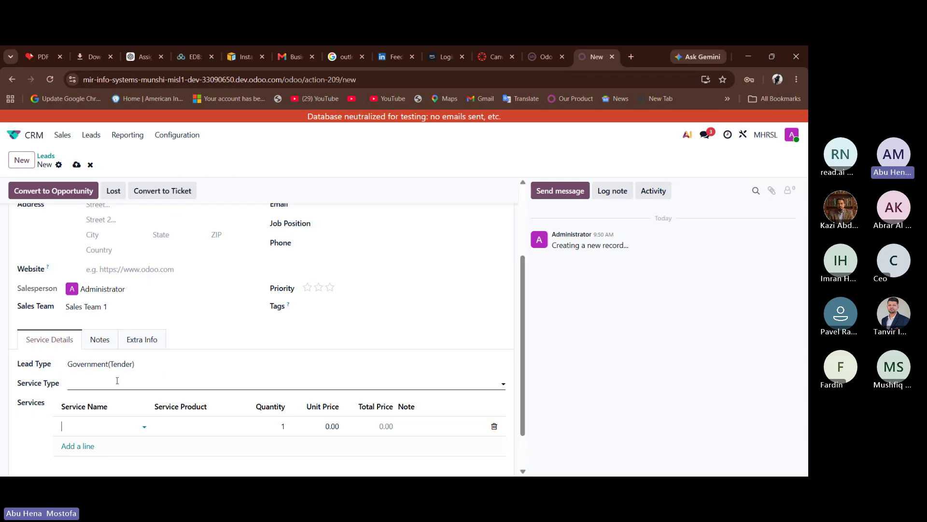
pyautogui.click(117, 380)
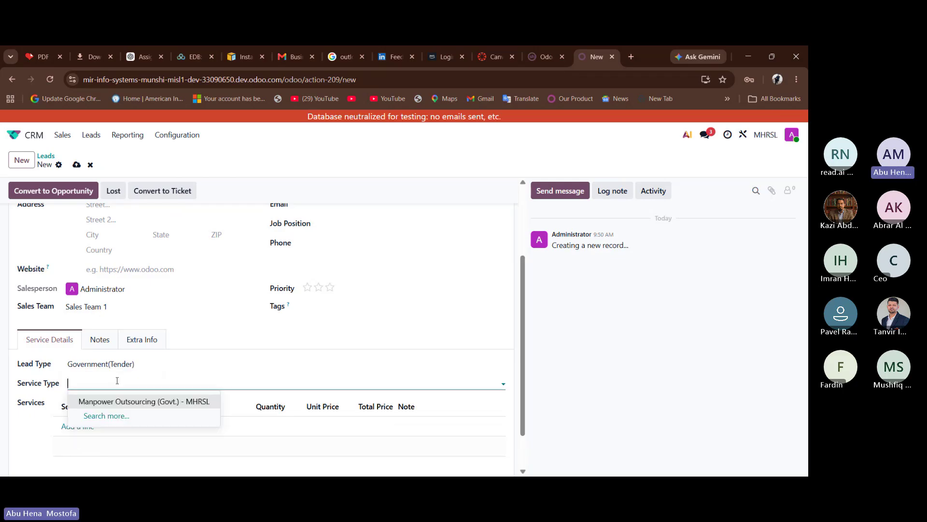
pyautogui.click(145, 401)
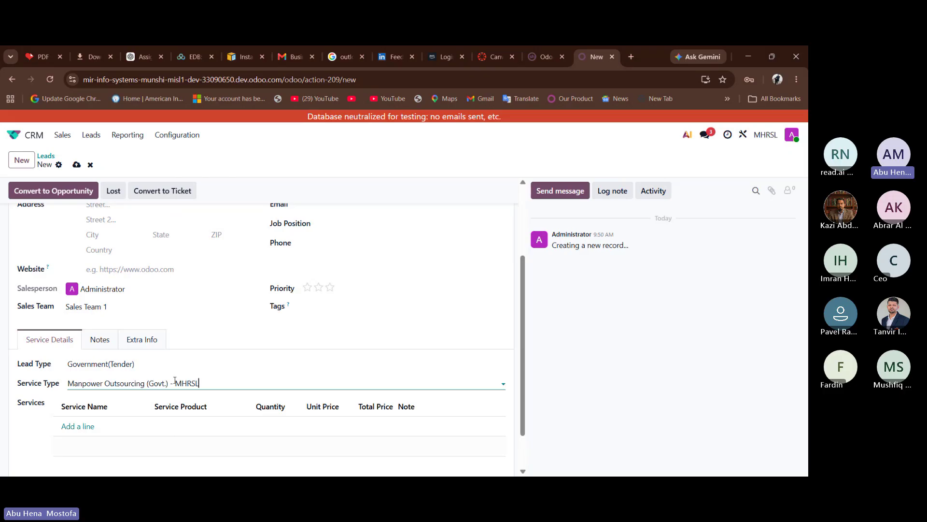
# - Add a service line to the lead with the service name Manpower Outsourcing (Govt.)
pyautogui.click(76, 429)
pyautogui.scroll(-1, 77, 415)
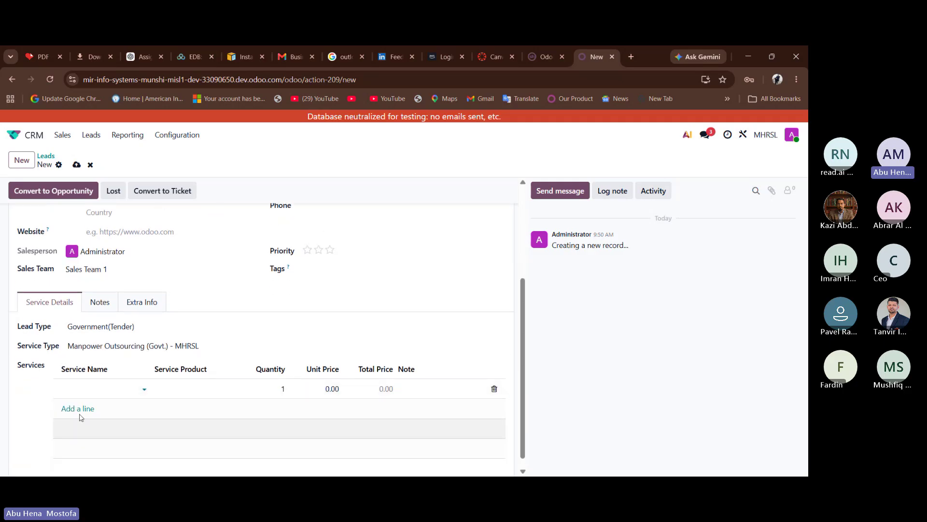
pyautogui.click(91, 386)
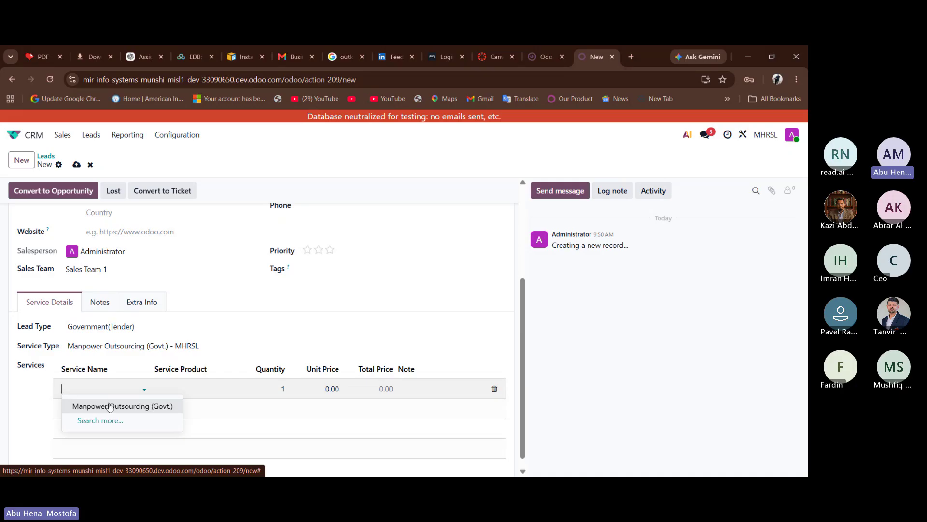
pyautogui.press('Escape')
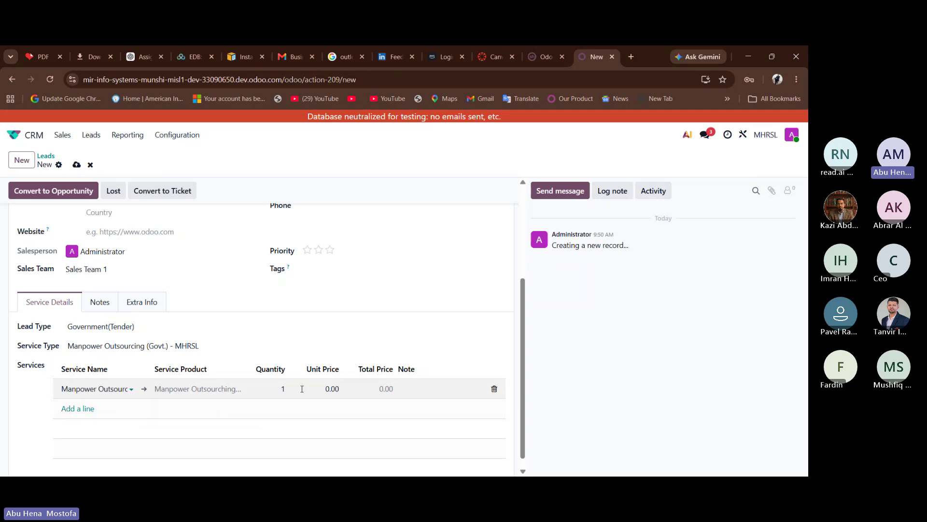
# - Set the Manpower Outsourcing service line's quantity to 5 and its unit price to 100000
pyautogui.click(282, 389)
pyautogui.press('BackSpace')
pyautogui.write('5')
pyautogui.click(318, 392)
pyautogui.write('100000')
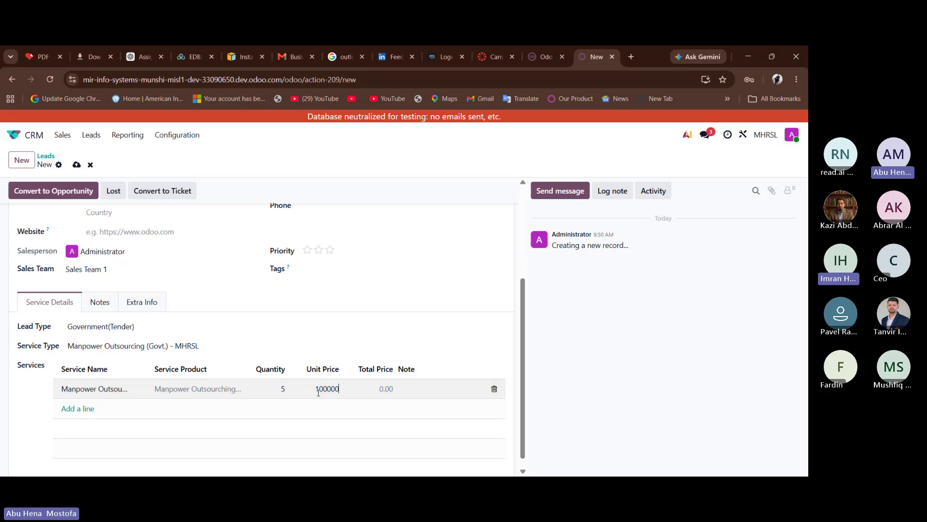
pyautogui.click(357, 364)
# - Enter Health Ministry as the title of the new lead
pyautogui.scroll(2, 355, 363)
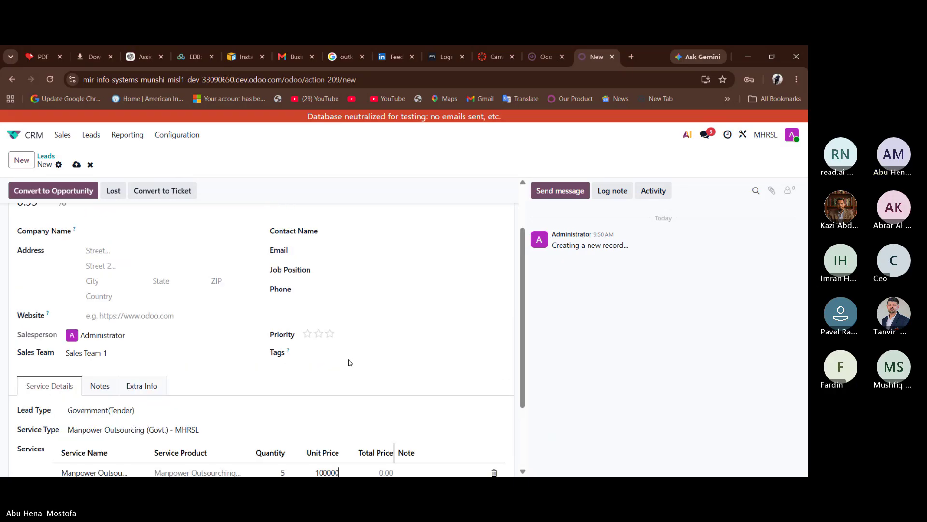
pyautogui.scroll(-1, 351, 362)
pyautogui.scroll(1, 350, 362)
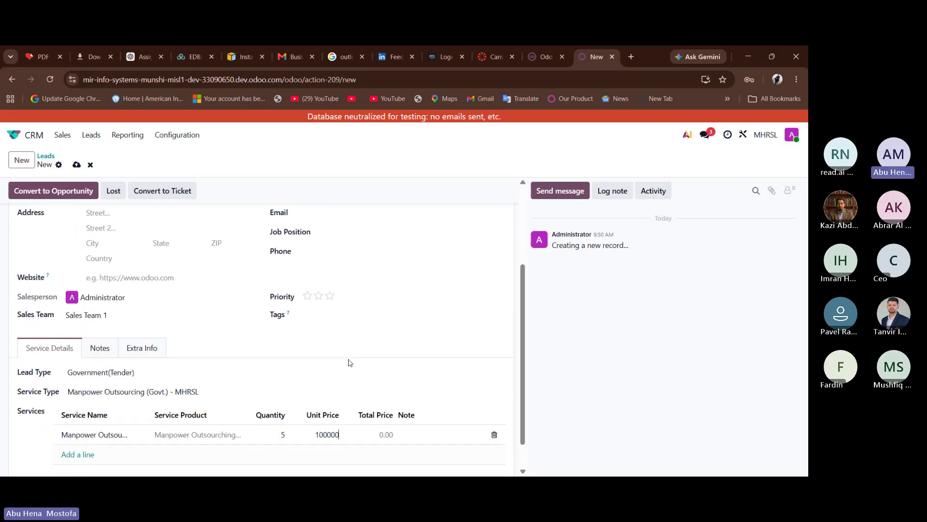
pyautogui.scroll(-2, 350, 363)
pyautogui.scroll(4, 351, 363)
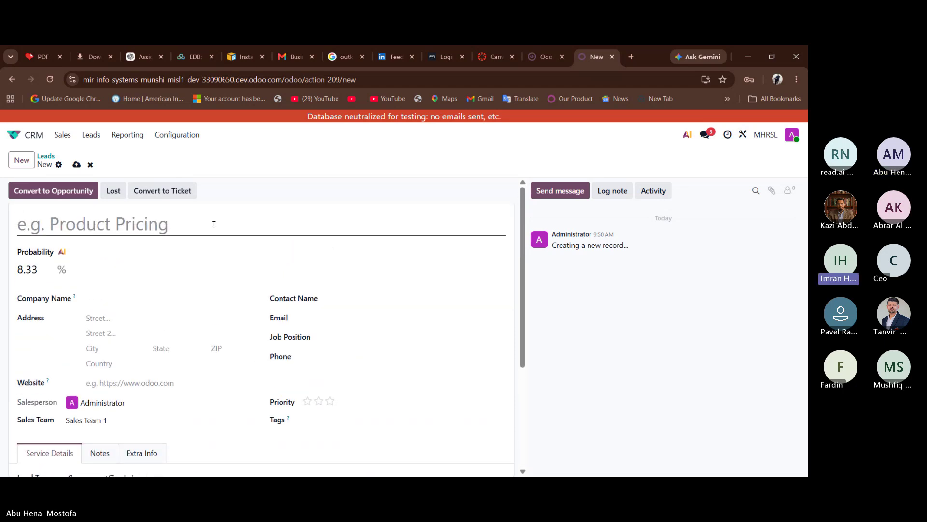
pyautogui.scroll(-3, 205, 251)
pyautogui.scroll(3, 199, 275)
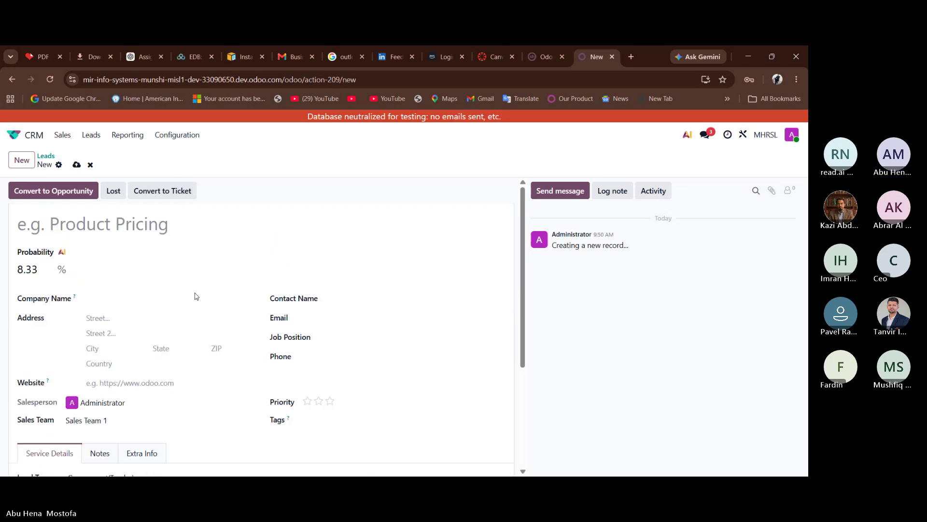
pyautogui.click(168, 228)
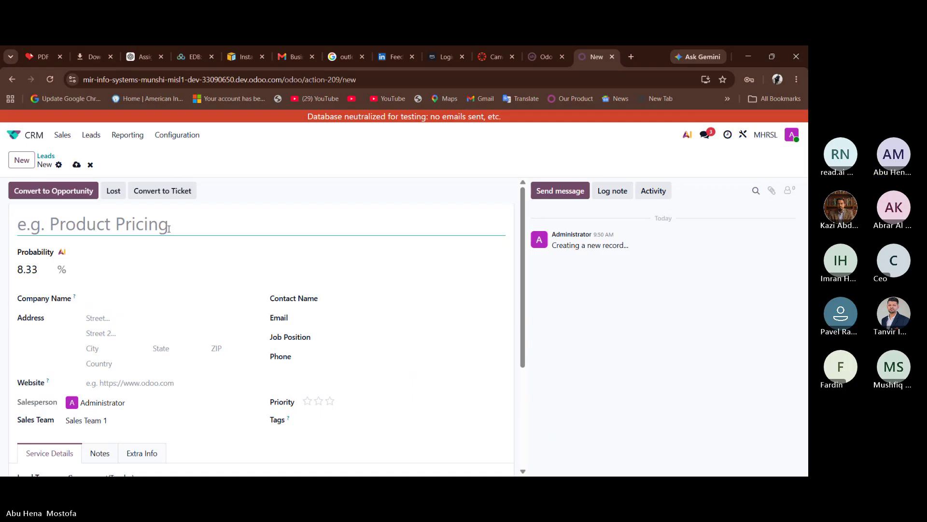
pyautogui.write('H')
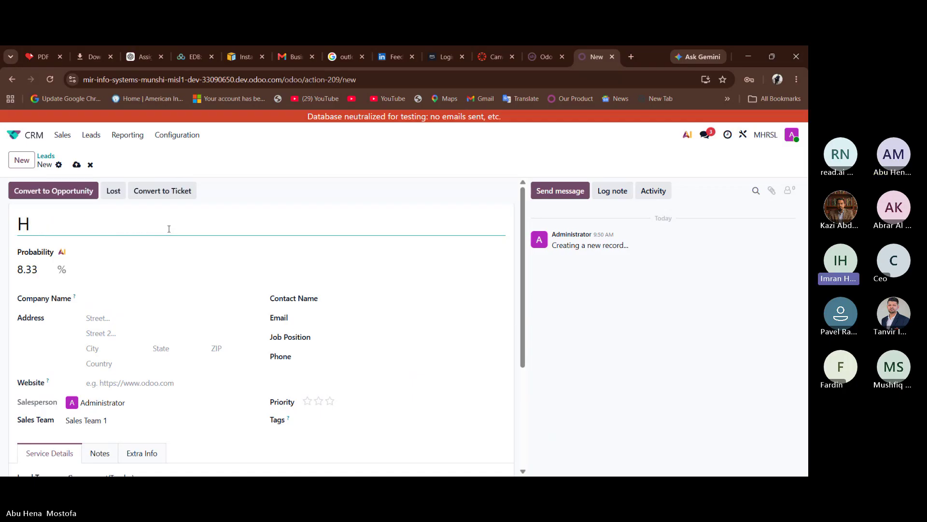
pyautogui.write('ealth Ministry ')
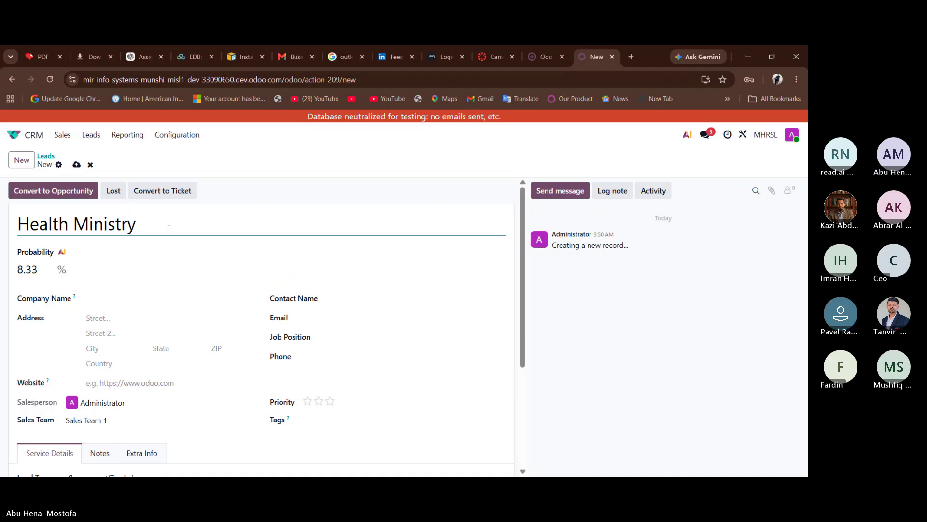
# - Complete the lead title as Health Ministry Tender and enter Health Ministry as the company name
pyautogui.write('Tender')
pyautogui.click(146, 298)
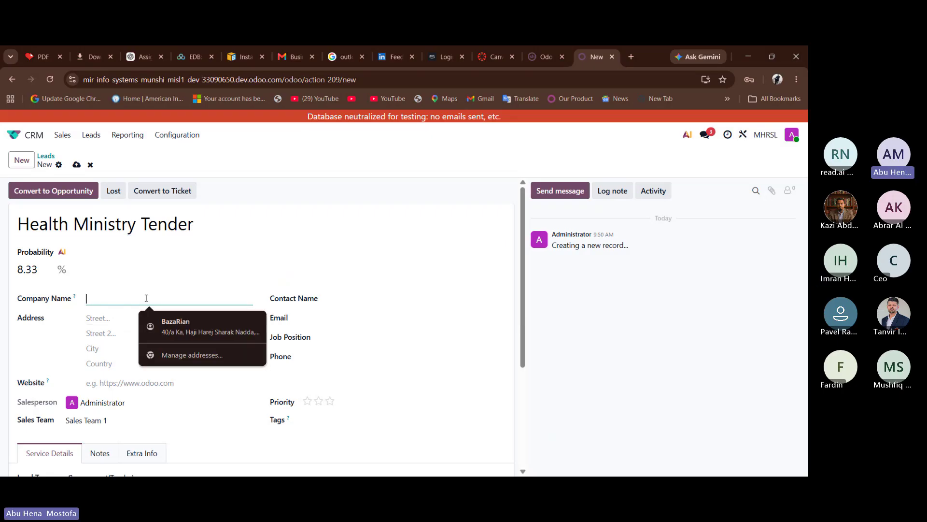
pyautogui.write('H')
pyautogui.press('BackSpace')
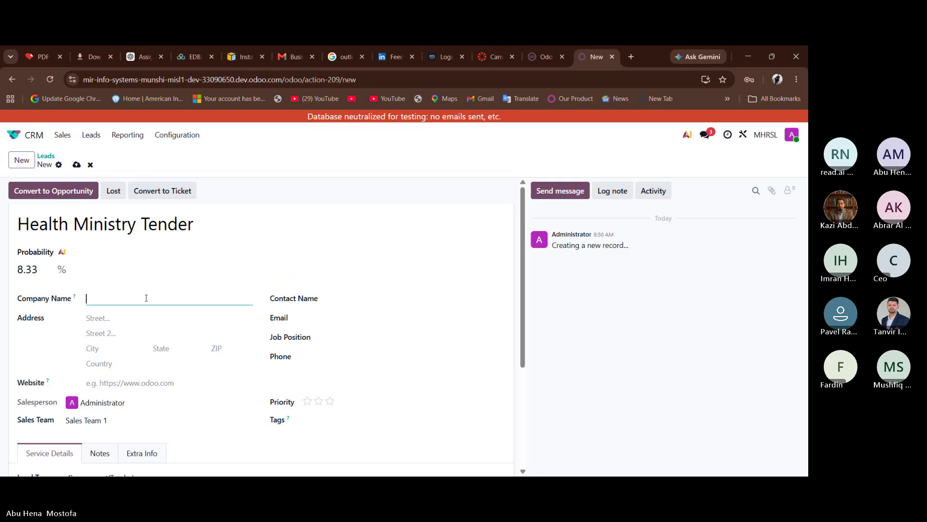
pyautogui.write('Heal')
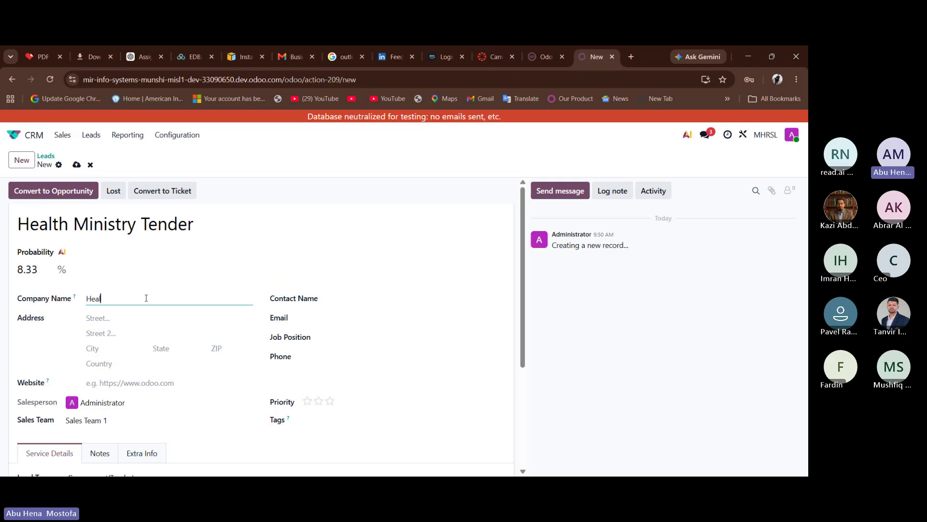
pyautogui.write('th Mis')
pyautogui.press('BackSpace')
pyautogui.write('n')
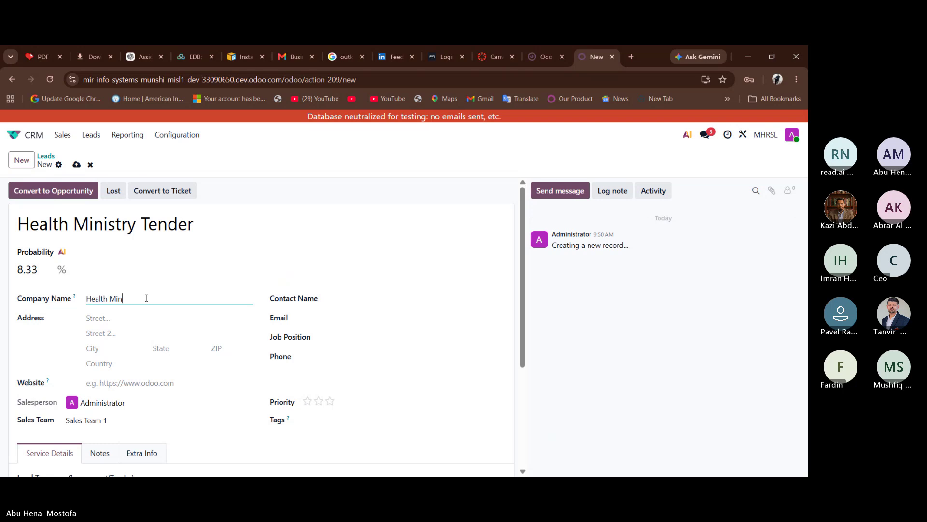
pyautogui.write('istry')
pyautogui.click(376, 305)
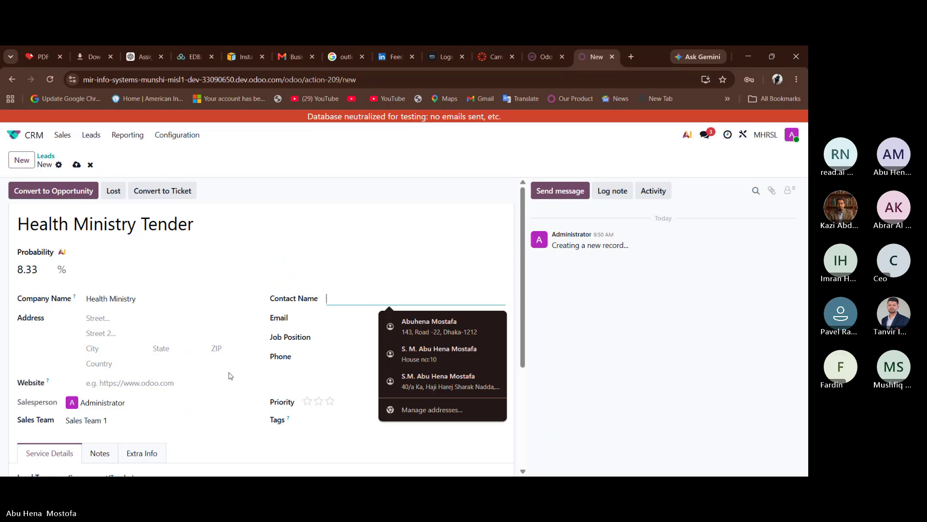
pyautogui.scroll(-1, 230, 372)
pyautogui.scroll(1, 229, 373)
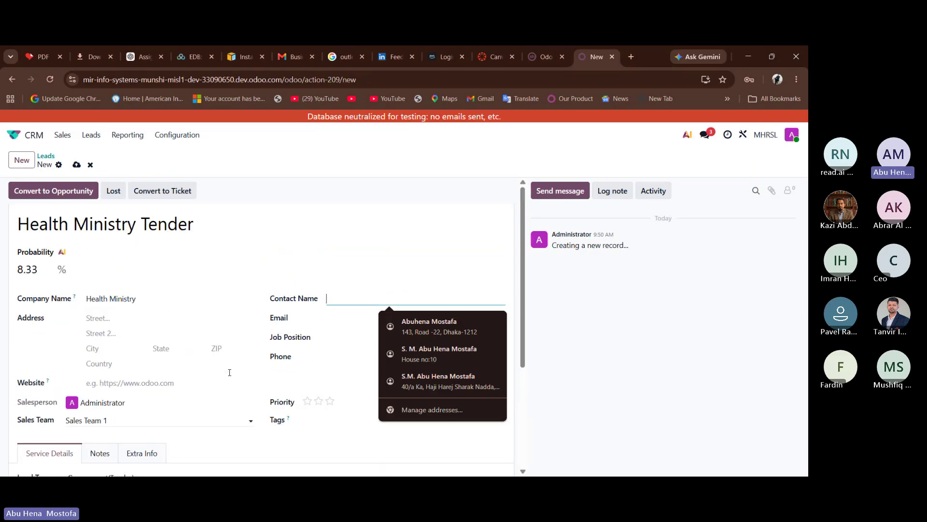
pyautogui.click(270, 449)
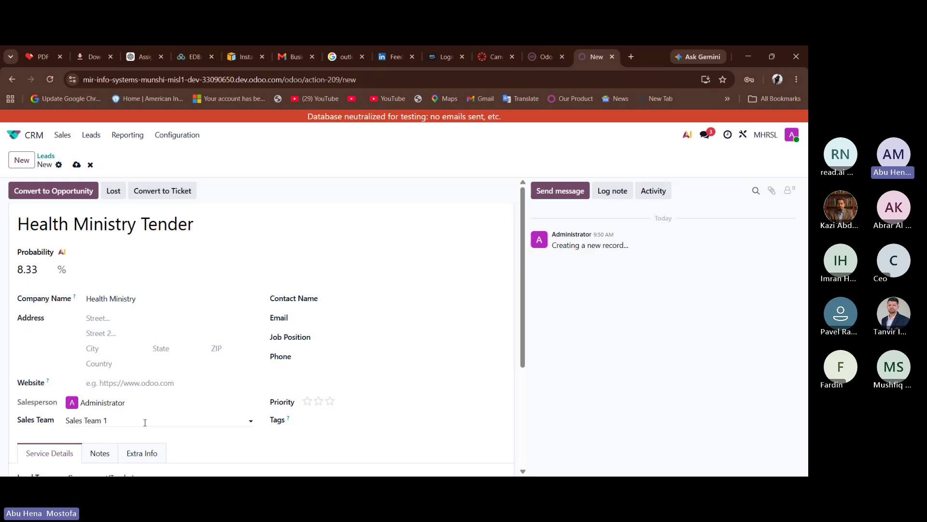
pyautogui.click(168, 140)
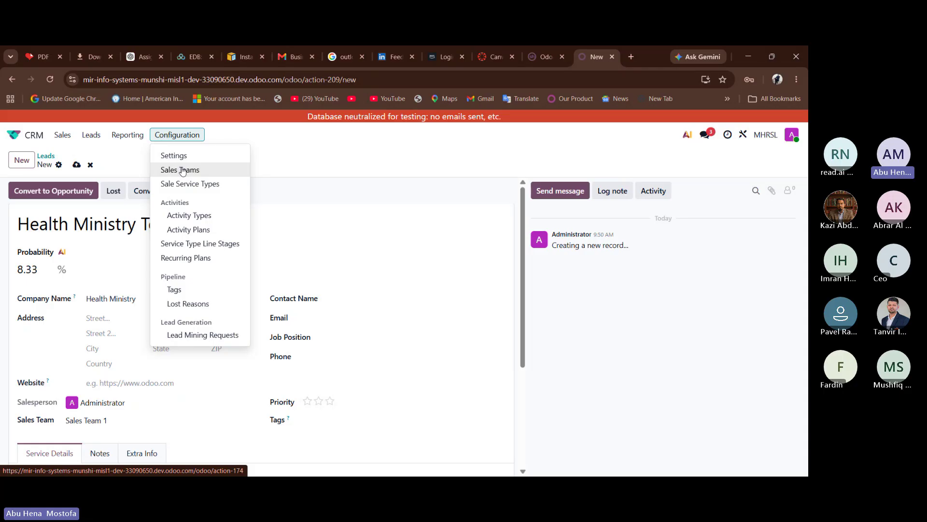
pyautogui.click(145, 336)
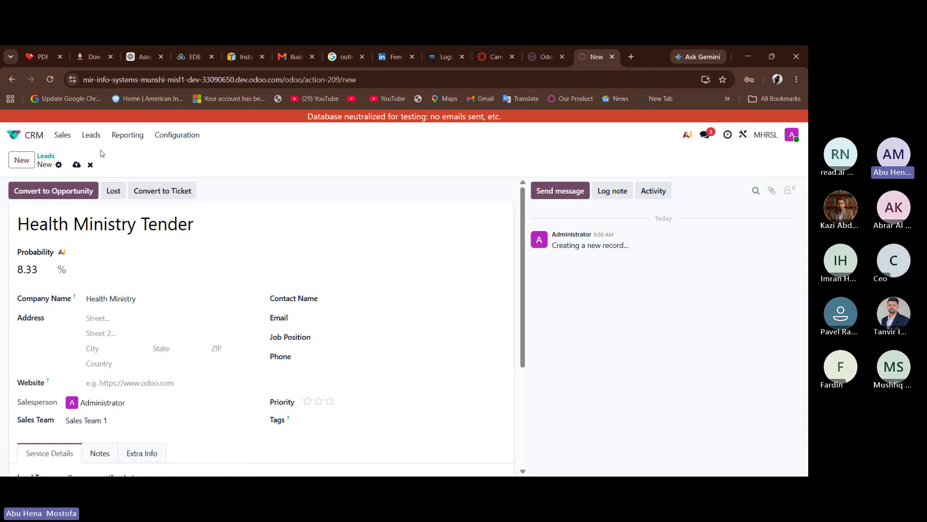
pyautogui.scroll(-3, 145, 337)
pyautogui.scroll(3, 140, 314)
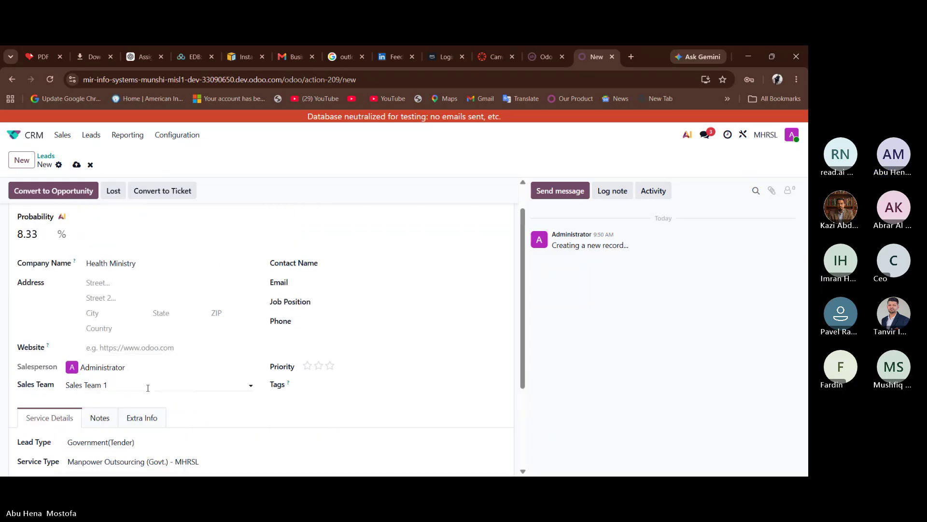
# - Convert the Health Ministry Tender lead to an opportunity with a new customer
pyautogui.click(70, 193)
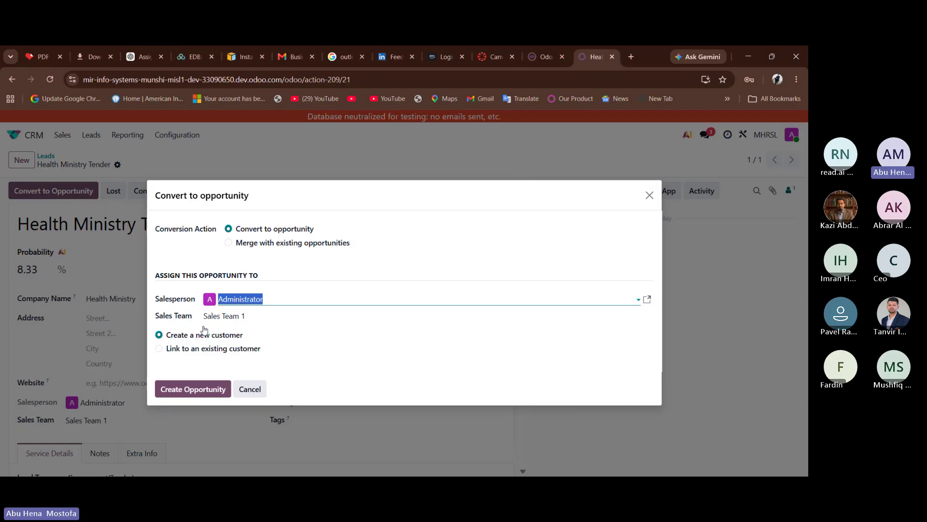
pyautogui.click(187, 389)
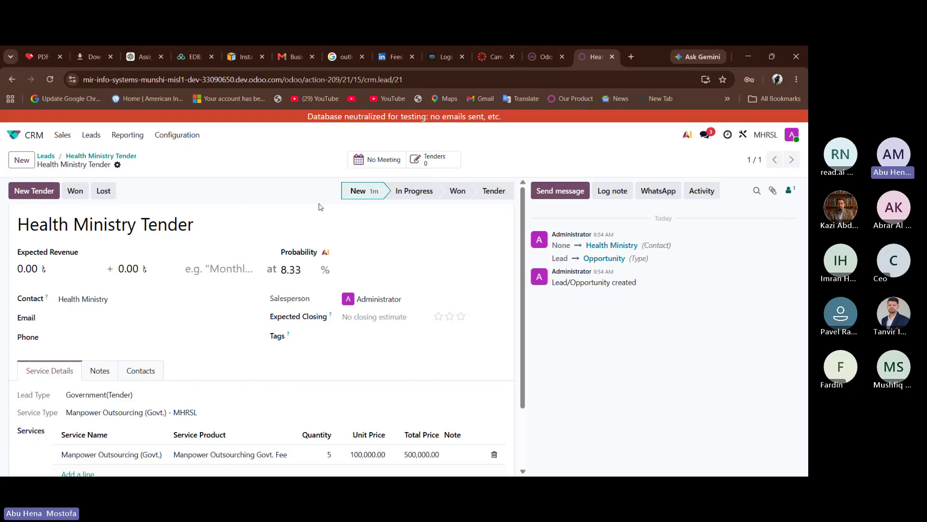
# - Open My Pipeline and set the Health Ministry Tender opportunity's priority to two stars
pyautogui.click(74, 136)
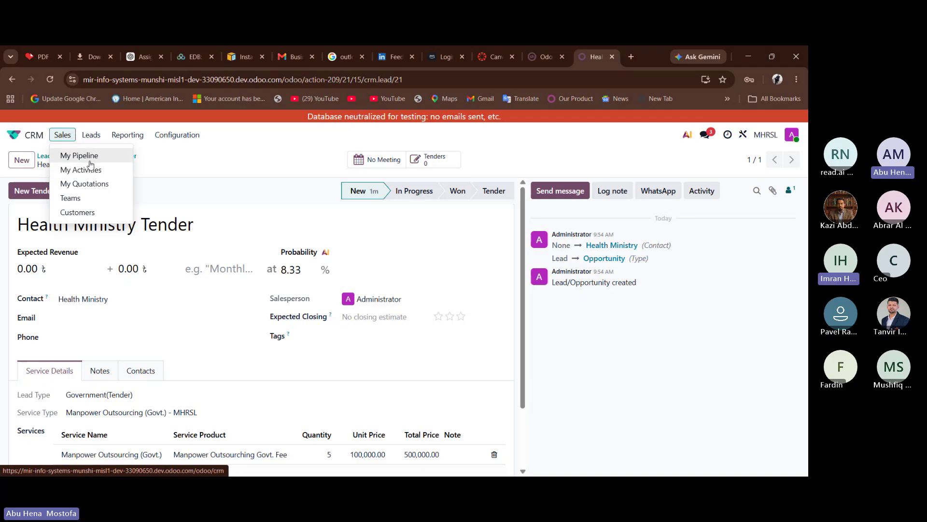
pyautogui.click(91, 135)
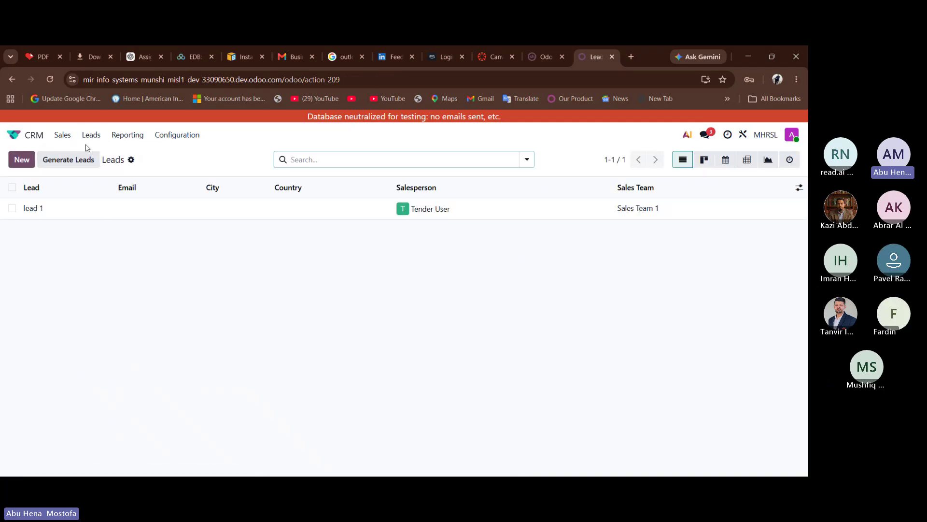
pyautogui.click(65, 137)
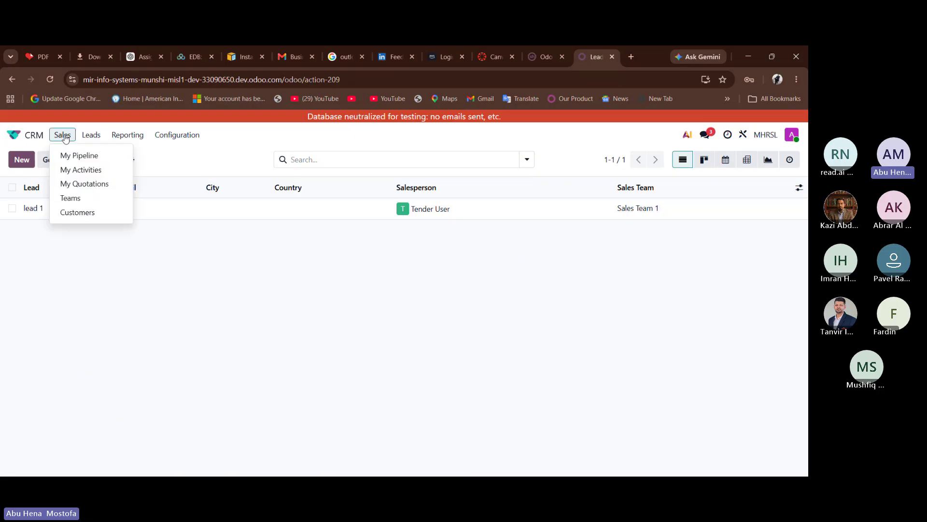
pyautogui.click(79, 155)
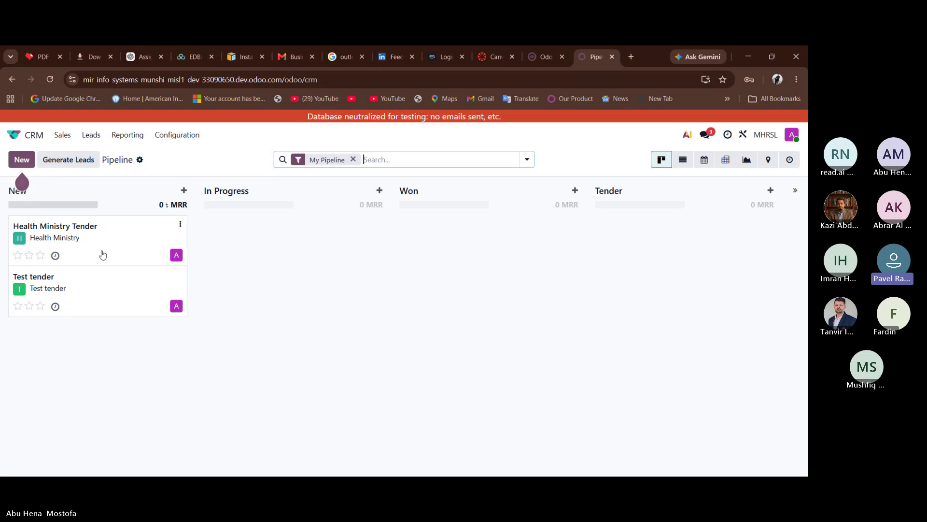
pyautogui.click(27, 260)
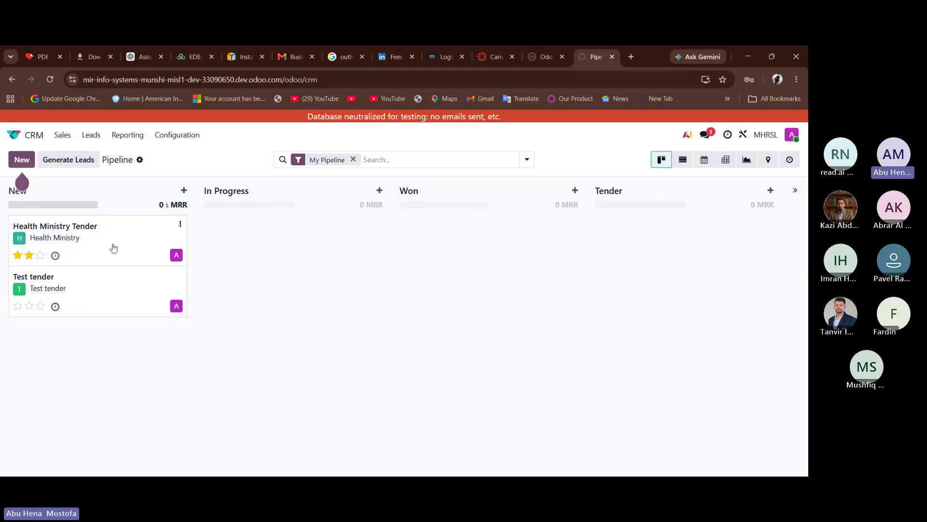
# - Check the Health Ministry Tender opportunity's details and move its pipeline card to the Tender stage
pyautogui.click(113, 247)
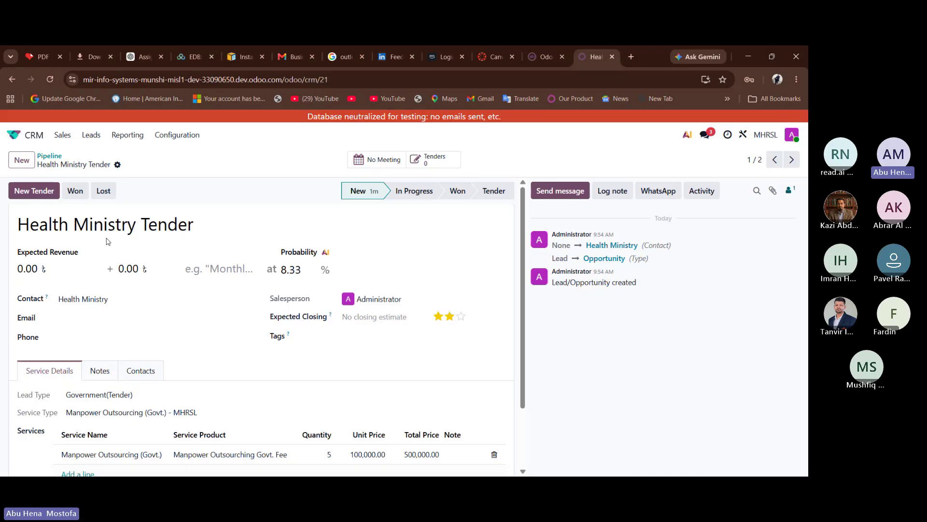
pyautogui.click(53, 156)
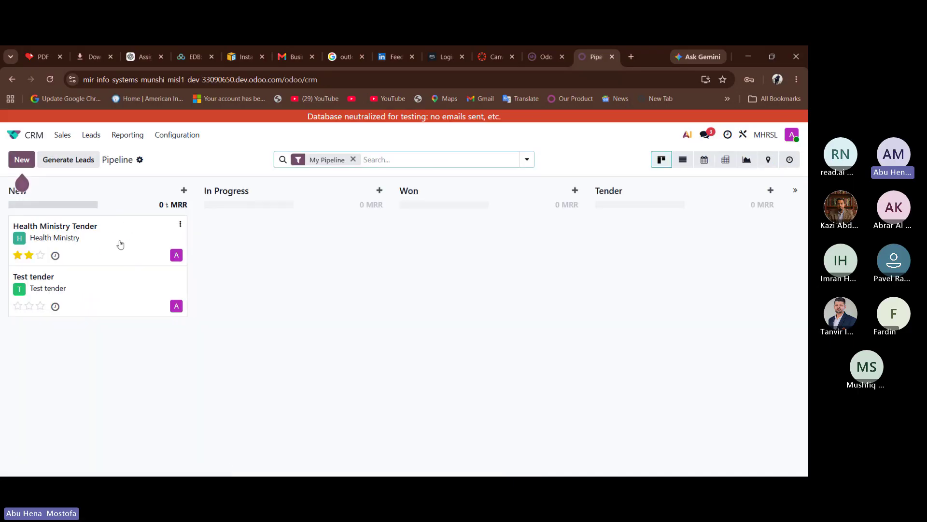
pyautogui.moveTo(120, 244)
pyautogui.mouseDown()
pyautogui.moveTo(610, 268)
pyautogui.moveTo(743, 252)
pyautogui.moveTo(704, 248)
pyautogui.mouseUp()
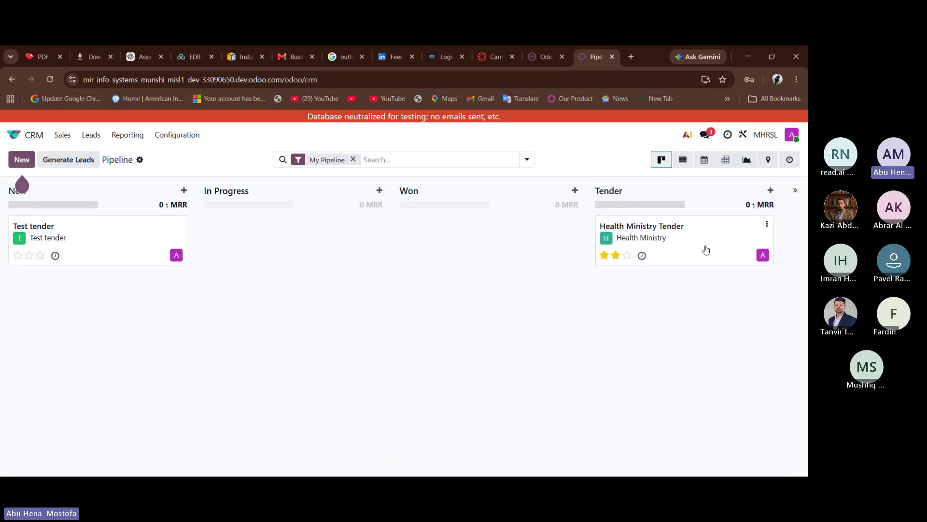
# - Start a new tender from the Health Ministry Tender opportunity and set its description of service to Manpower Outsourching Govt. Fee
pyautogui.click(707, 249)
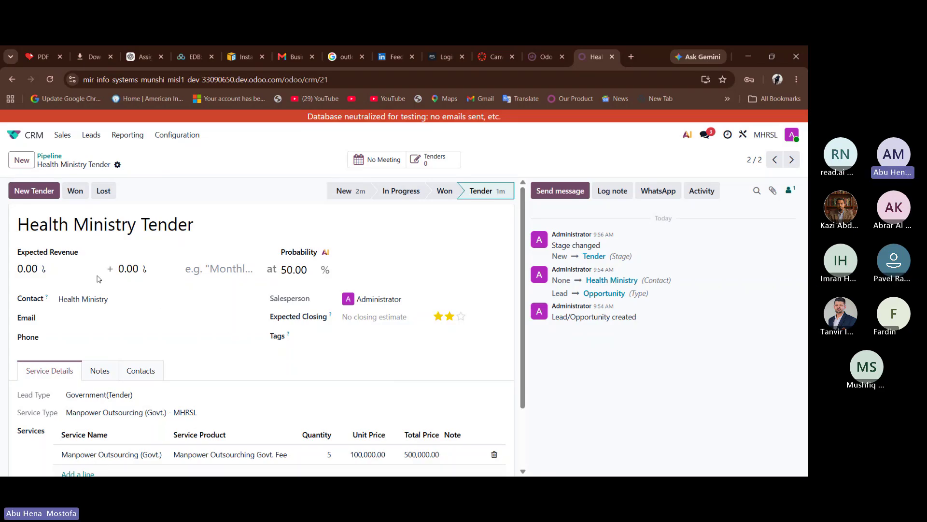
pyautogui.click(36, 192)
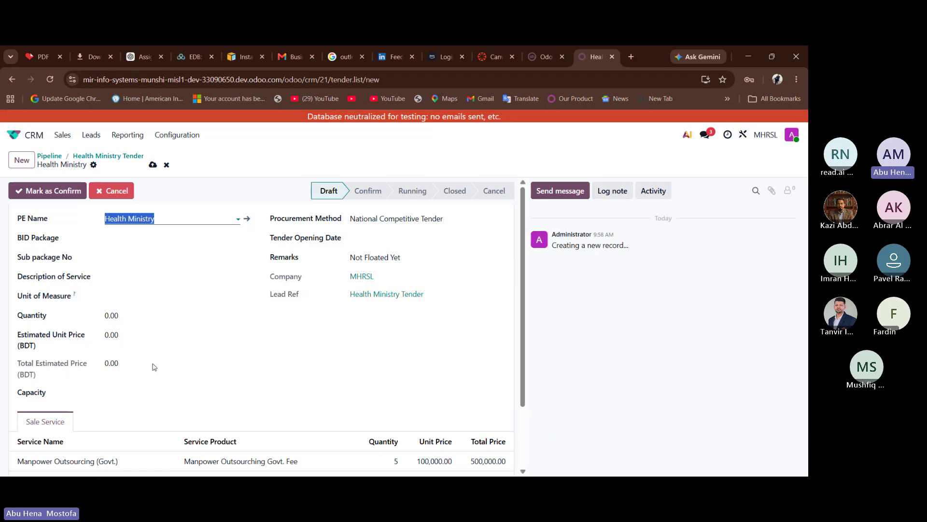
pyautogui.click(160, 274)
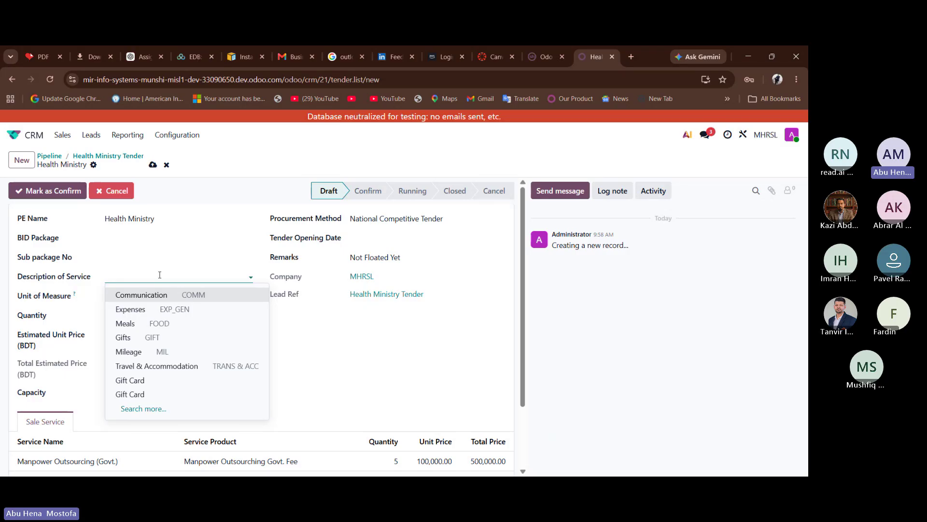
pyautogui.write('ma')
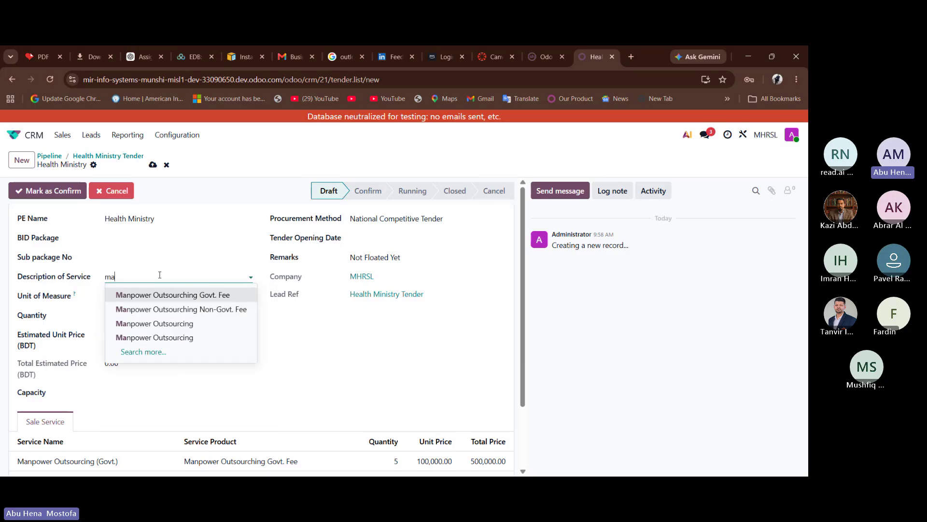
pyautogui.press('BackSpace')
pyautogui.press('BackSpace')
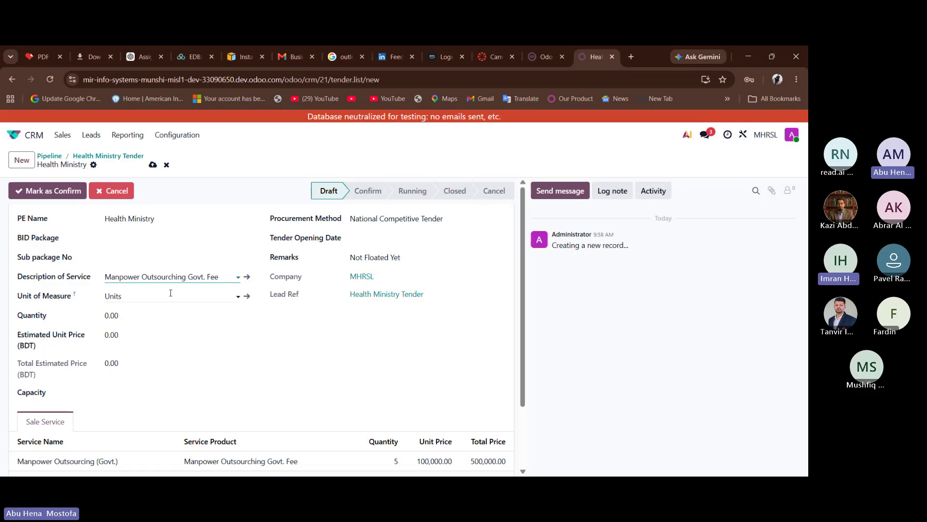
# - Examine the new tender's sale service line, description of service and available units of measure
pyautogui.scroll(-1, 171, 293)
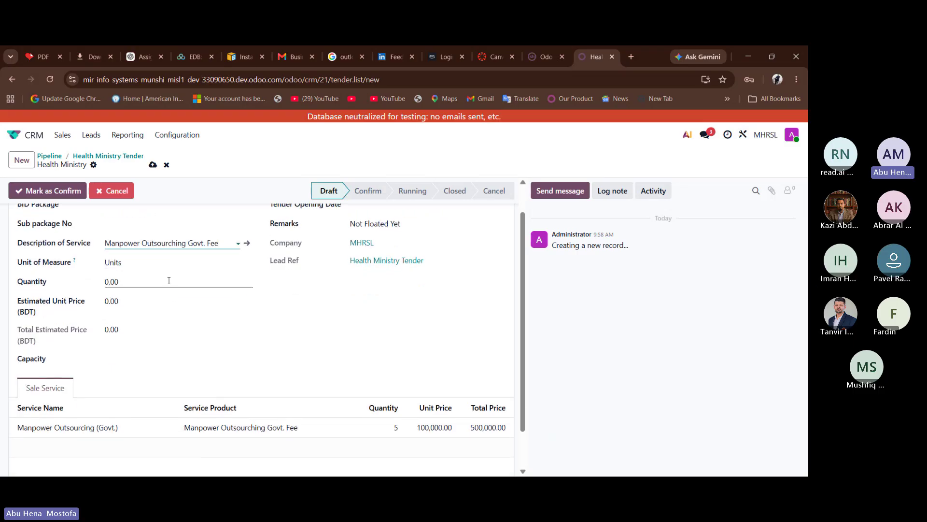
pyautogui.scroll(-1, 169, 281)
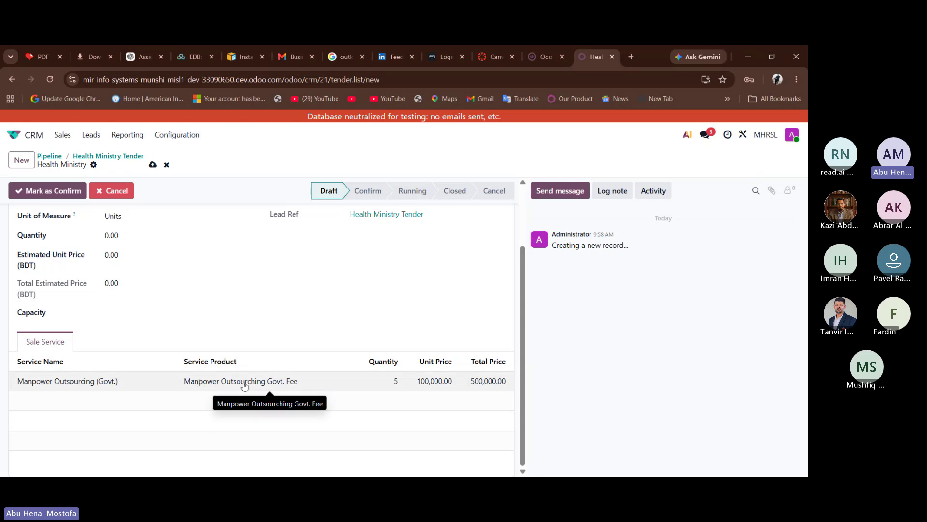
pyautogui.scroll(2, 261, 365)
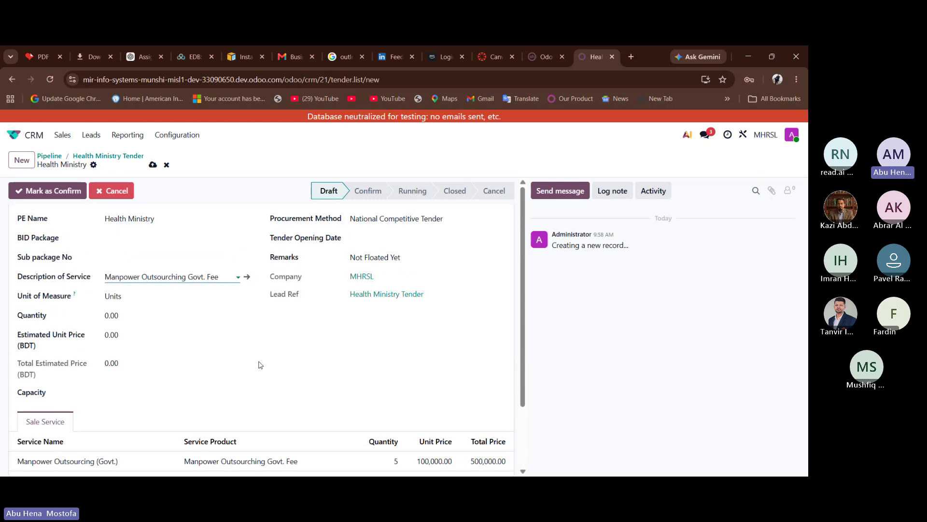
pyautogui.doubleClick(168, 282)
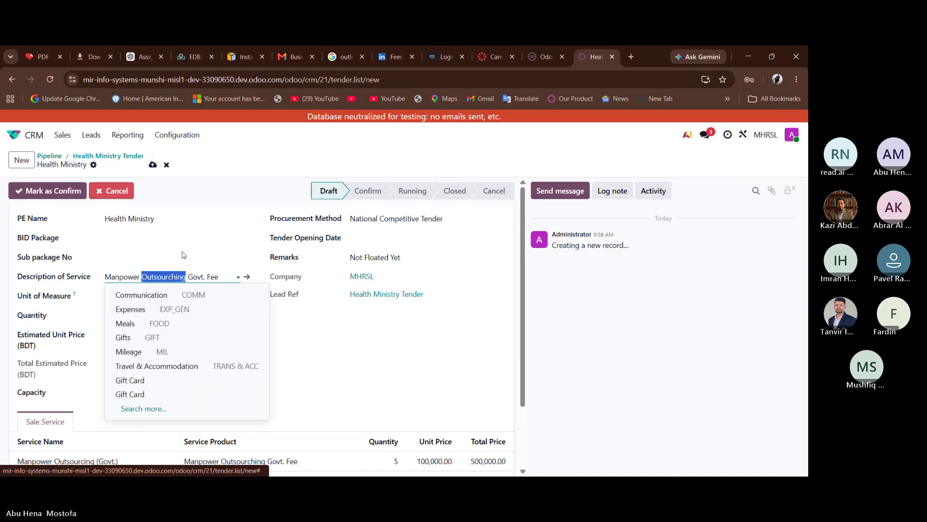
pyautogui.moveTo(168, 283); pyautogui.dragTo(273, 332)
pyautogui.click(353, 360)
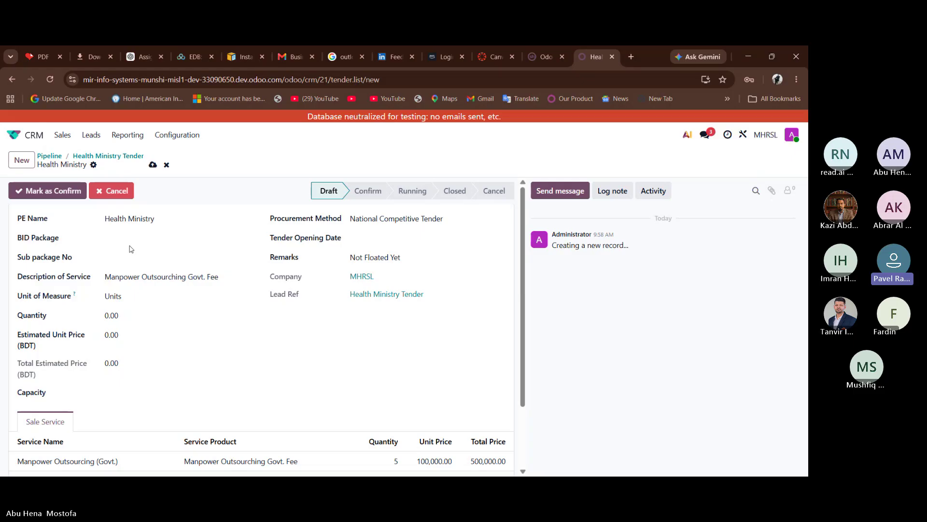
pyautogui.scroll(-1, 130, 249)
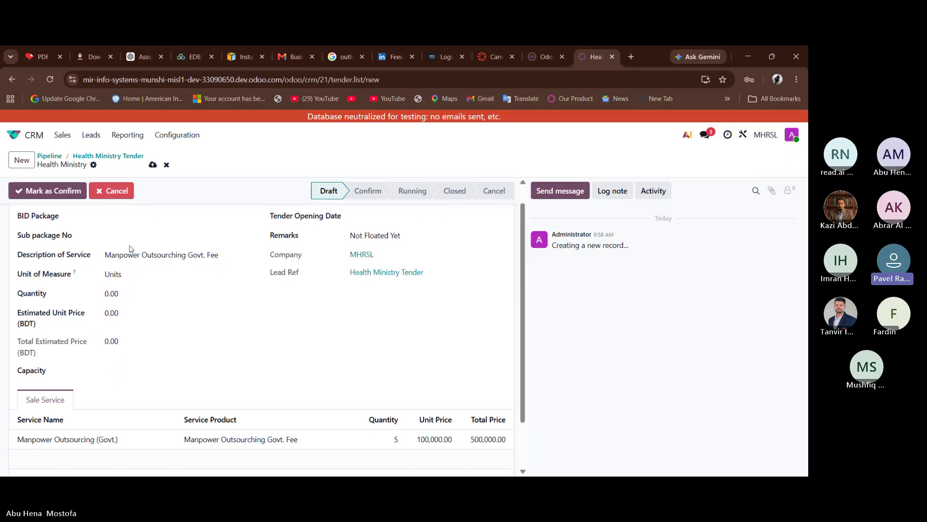
pyautogui.scroll(1, 130, 248)
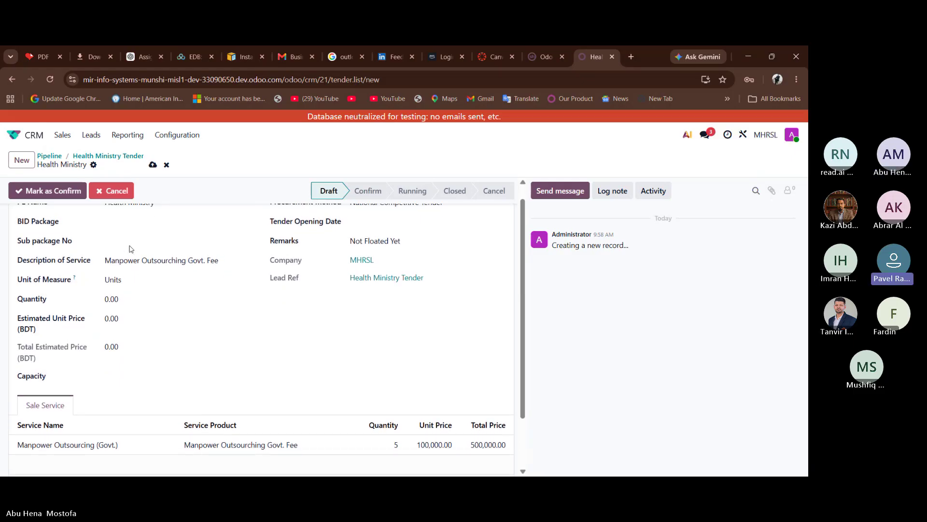
pyautogui.scroll(1, 130, 248)
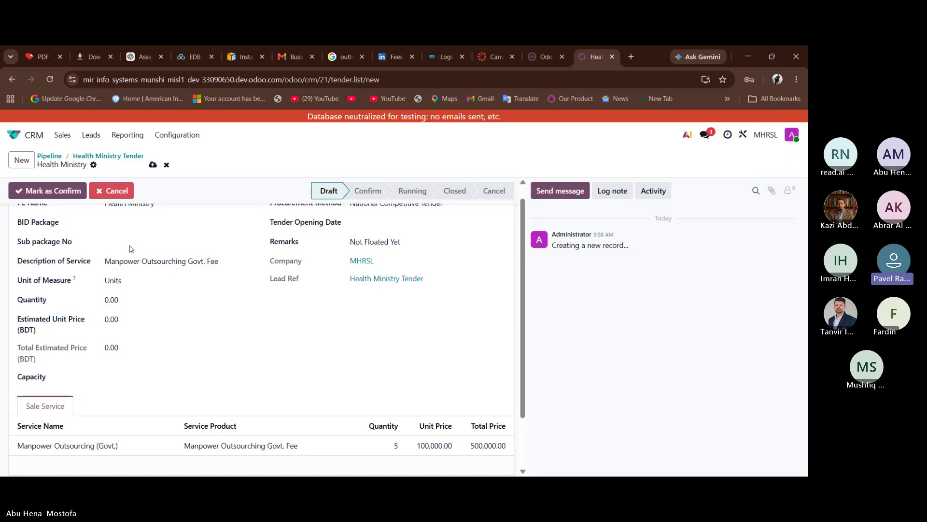
pyautogui.click(152, 283)
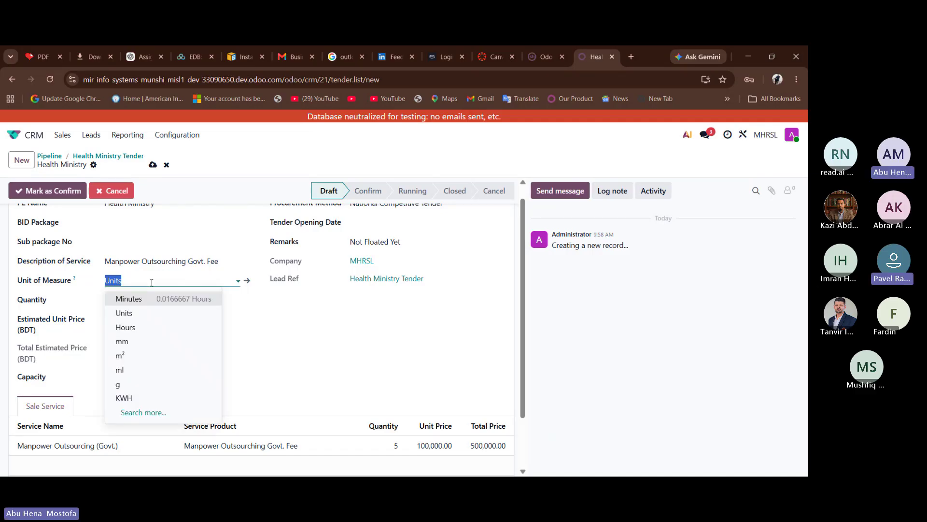
pyautogui.click(152, 283)
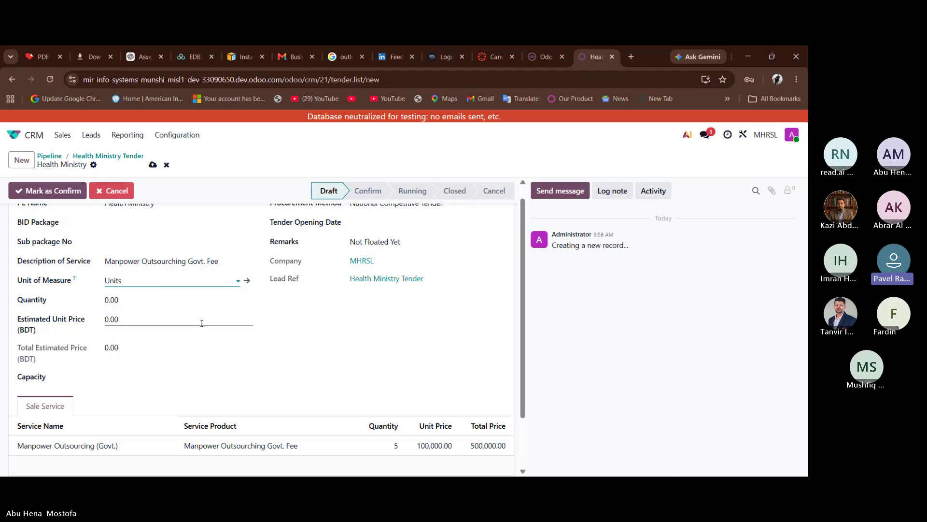
# - Review the new Health Ministry tender's quantity, price and sale service details, and discard the unsaved tender
pyautogui.scroll(-1, 207, 337)
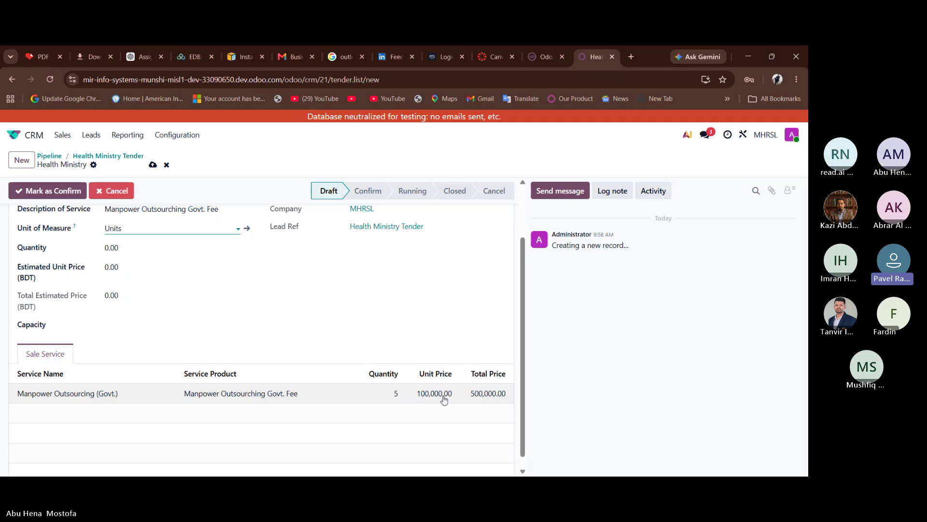
pyautogui.scroll(3, 443, 400)
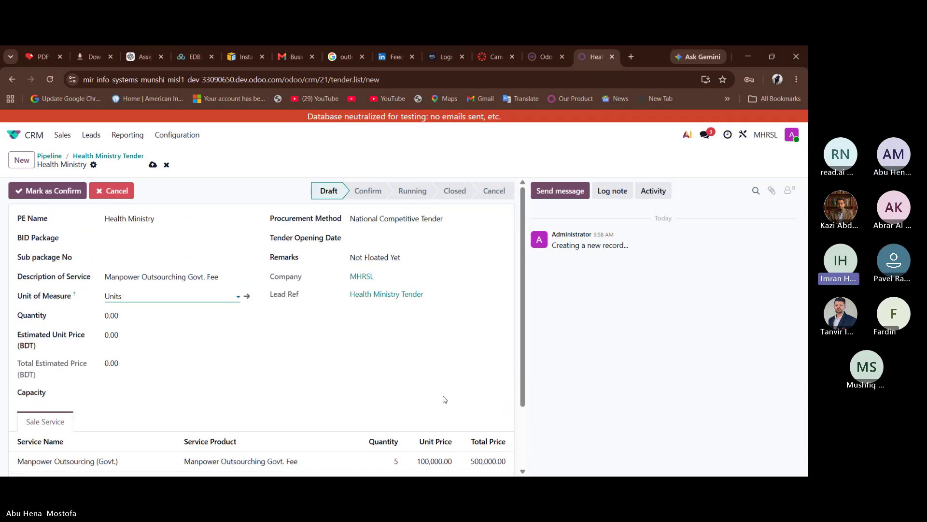
pyautogui.scroll(-3, 444, 399)
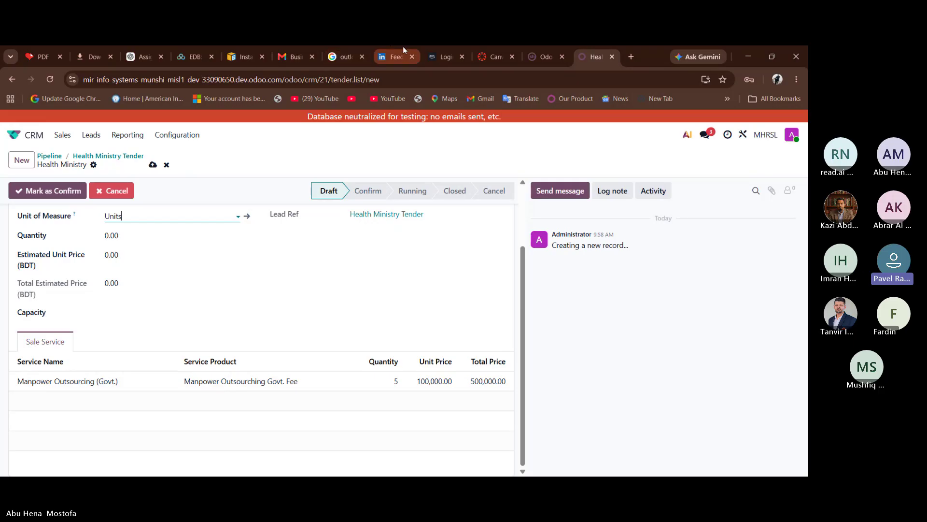
pyautogui.rightClick(584, 51)
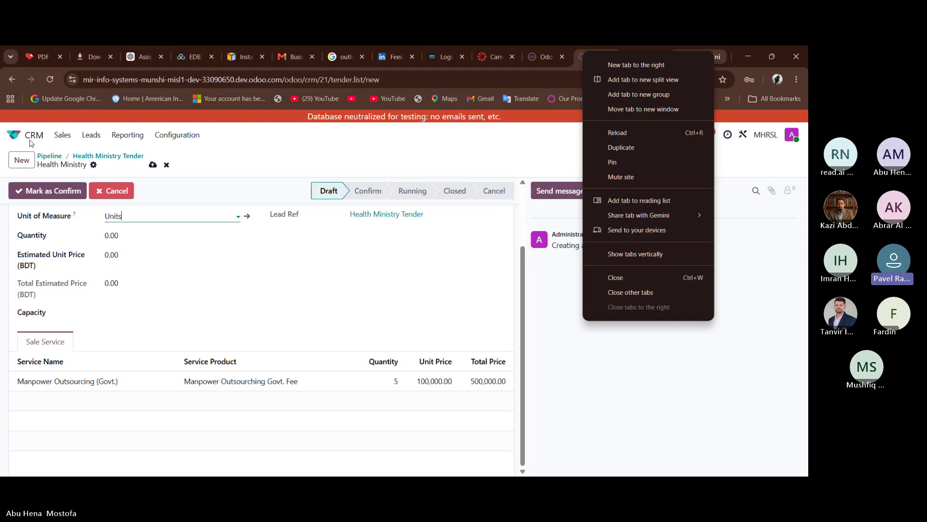
pyautogui.click(152, 168)
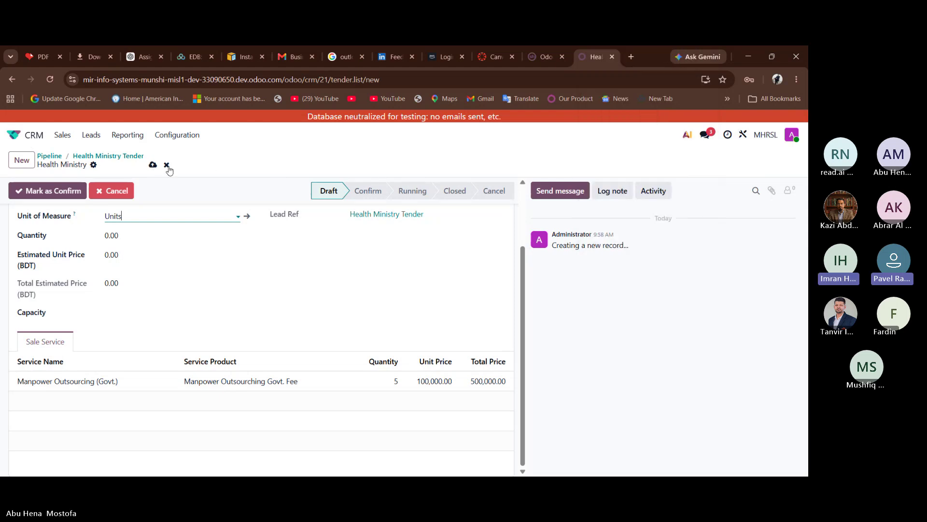
pyautogui.click(167, 165)
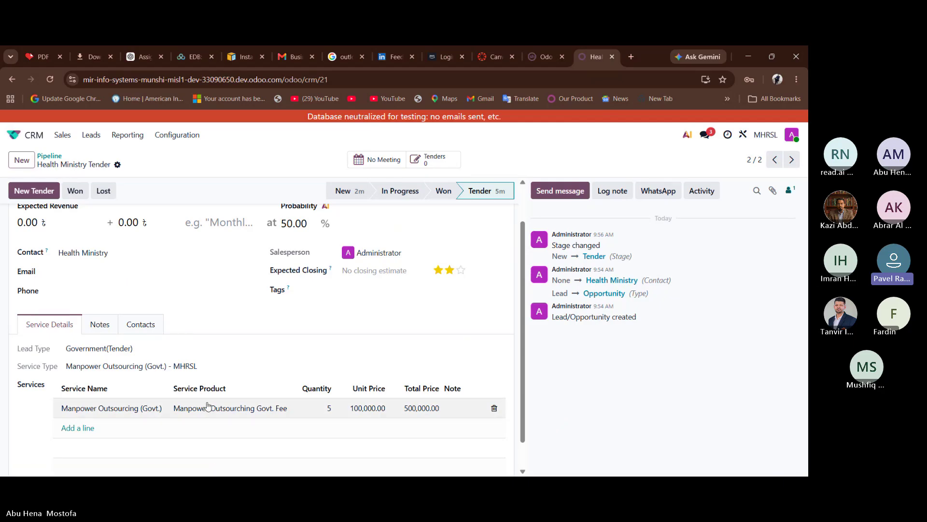
# - Open the Manpower Outsourcing (Govt.) sale service type from the CRM configuration
pyautogui.click(14, 135)
pyautogui.scroll(-2, 342, 335)
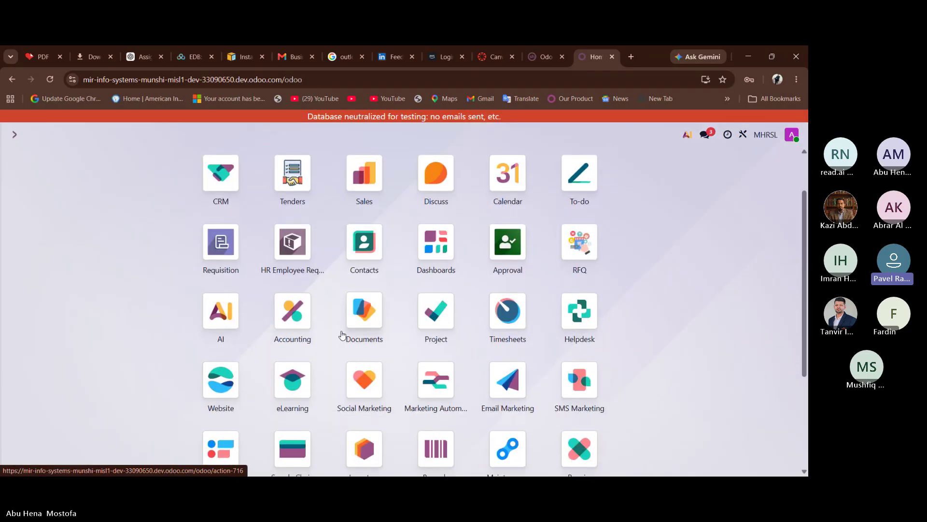
pyautogui.scroll(1, 342, 335)
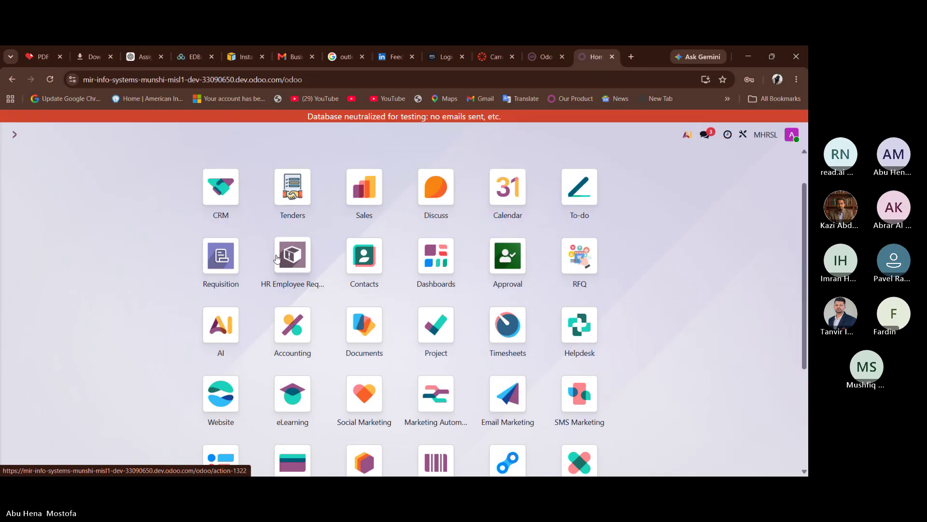
pyautogui.click(225, 188)
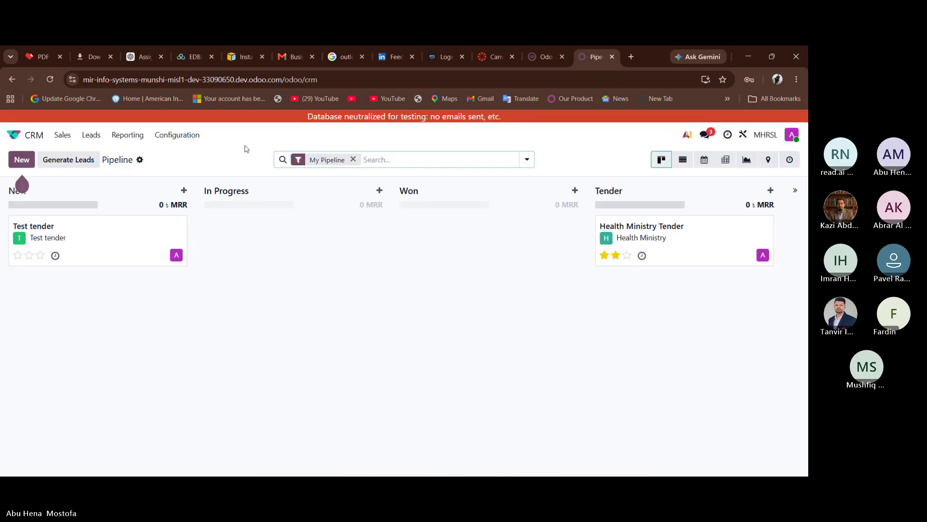
pyautogui.click(181, 136)
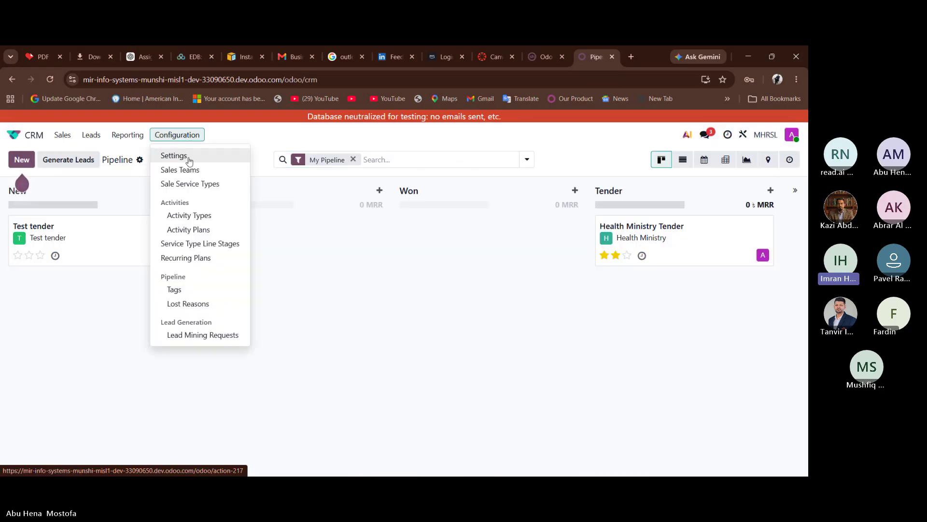
pyautogui.click(196, 184)
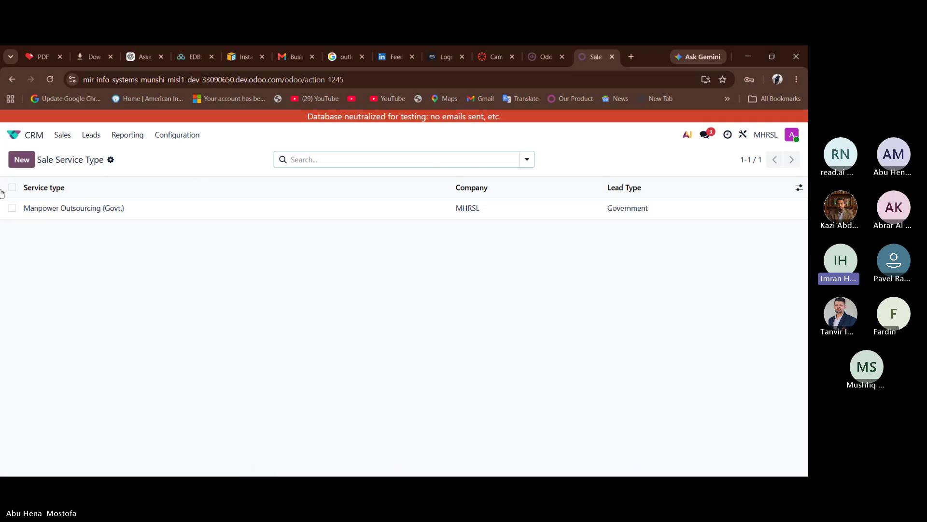
pyautogui.click(79, 217)
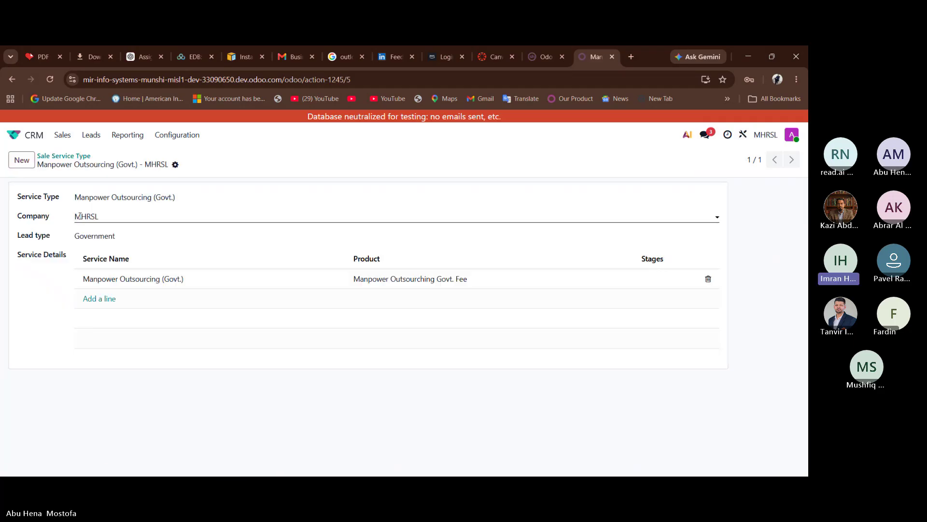
# - Add a second service detail line with Manpower Outsourcing (Govt.) as its service name
pyautogui.click(100, 299)
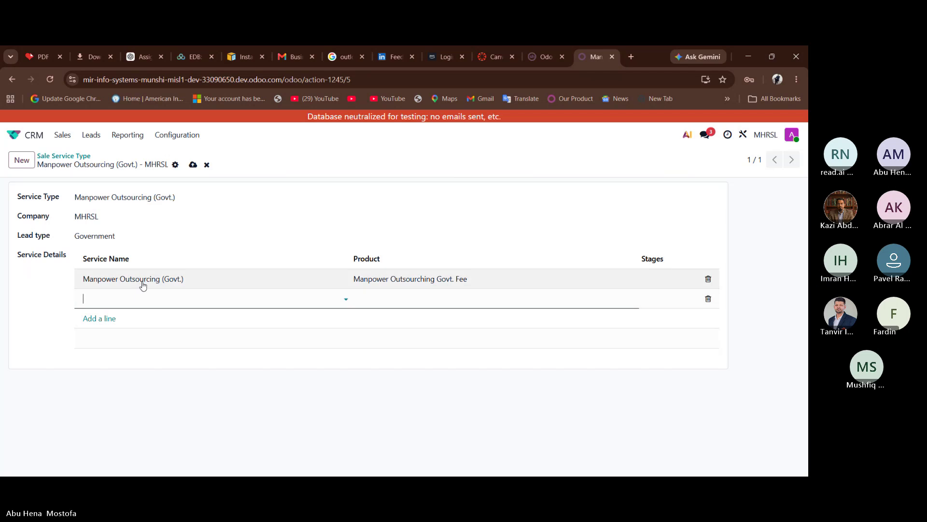
pyautogui.write('m')
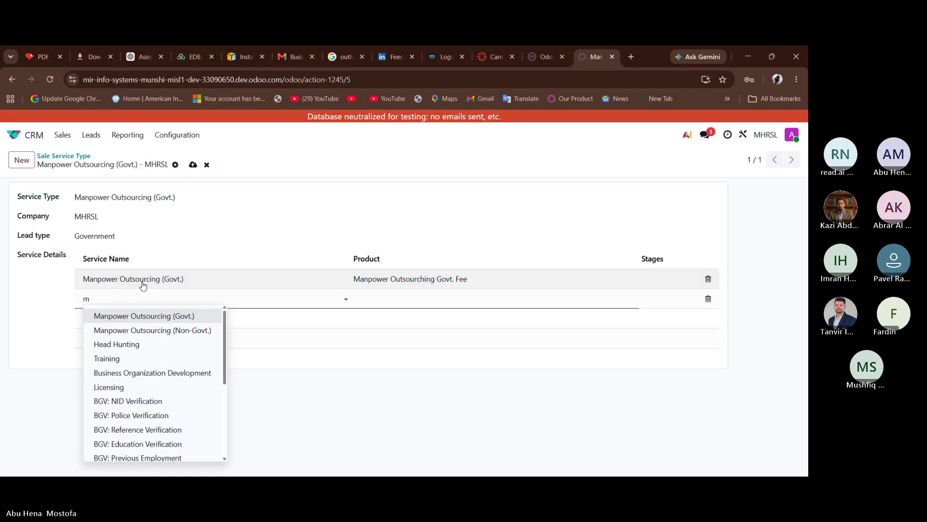
pyautogui.click(150, 296)
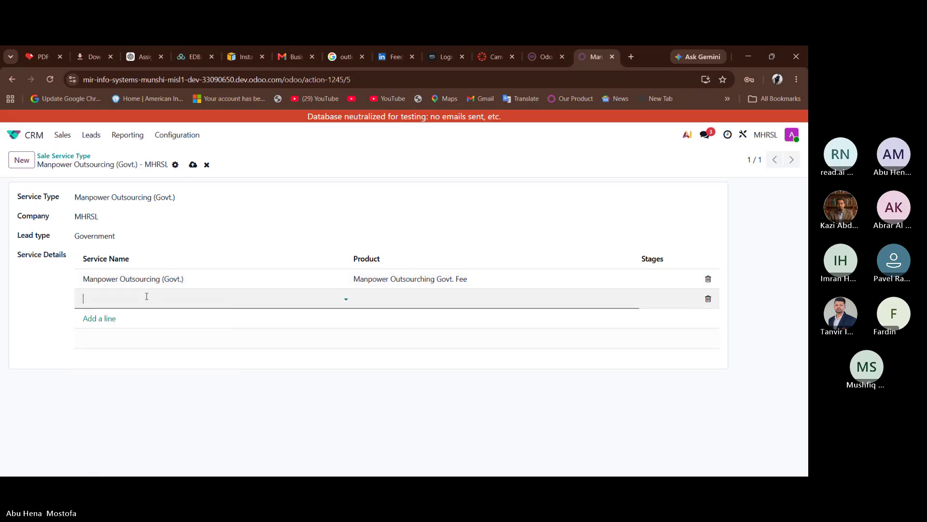
pyautogui.click(146, 296)
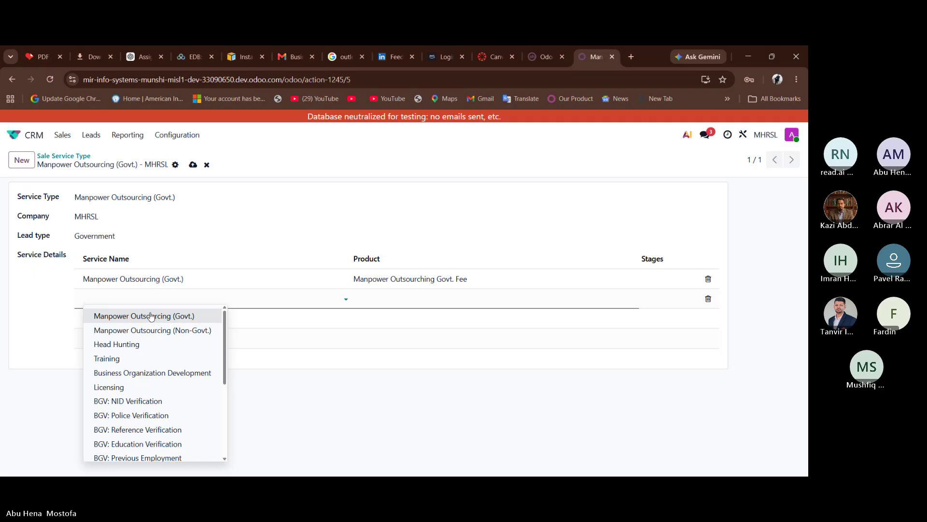
pyautogui.click(150, 316)
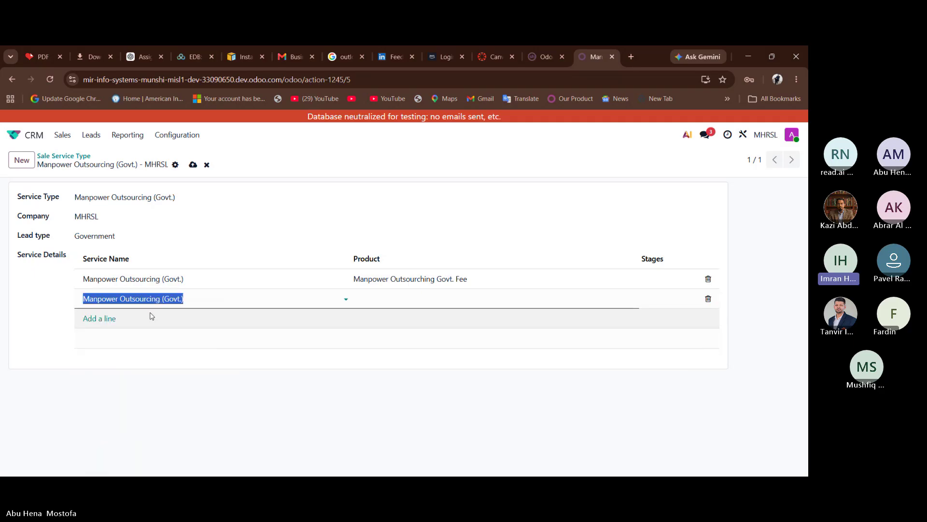
# - Search for an Office product for the second service detail line and clear the search text
pyautogui.click(423, 300)
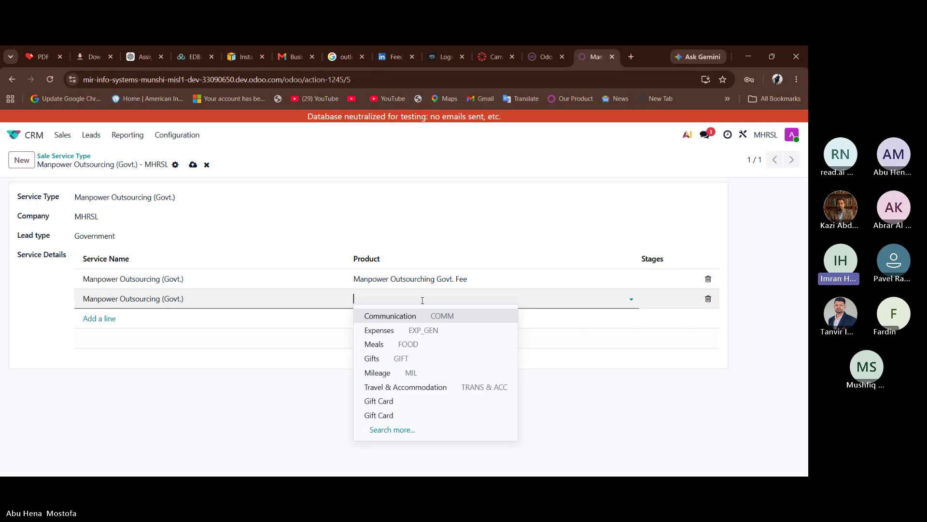
pyautogui.write('M')
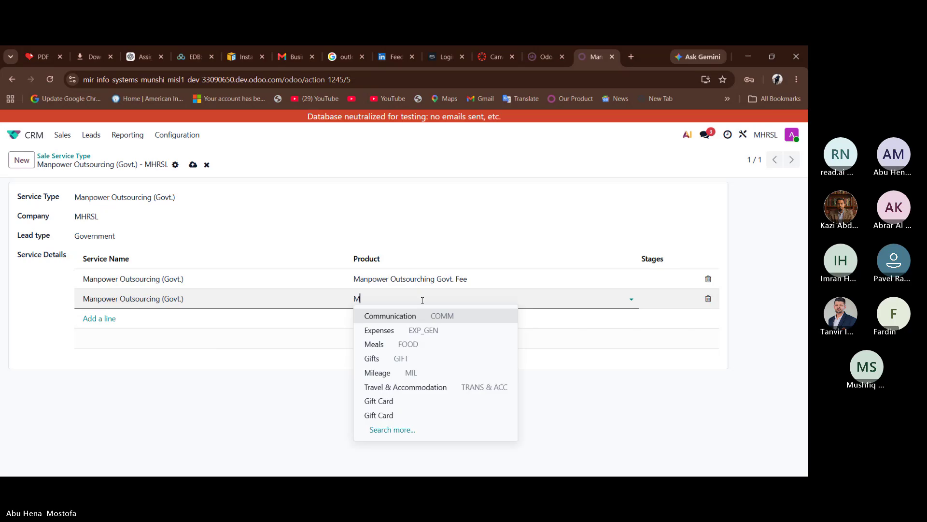
pyautogui.press('BackSpace')
pyautogui.write('Office')
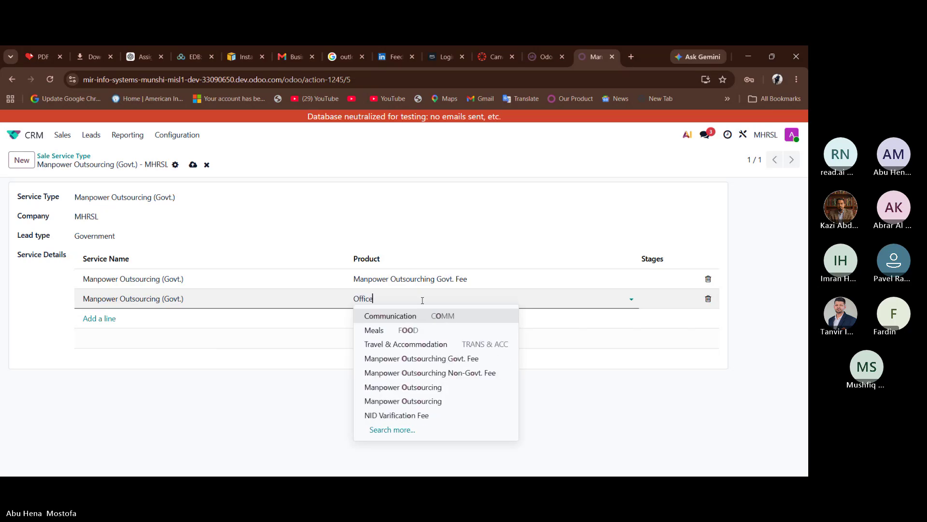
pyautogui.press('BackSpace')
pyautogui.press('BackSpace')
pyautogui.press('BackSpace')
pyautogui.press('BackSpace')
pyautogui.press('BackSpace')
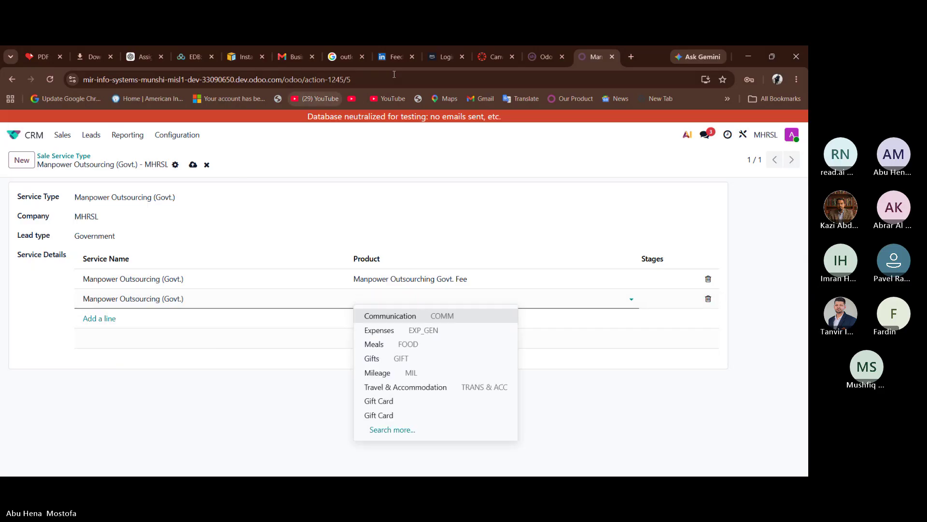
# - Discard the unsaved second service line from the Manpower Outsourcing (Govt.) service type
pyautogui.rightClick(591, 65)
pyautogui.click(593, 90)
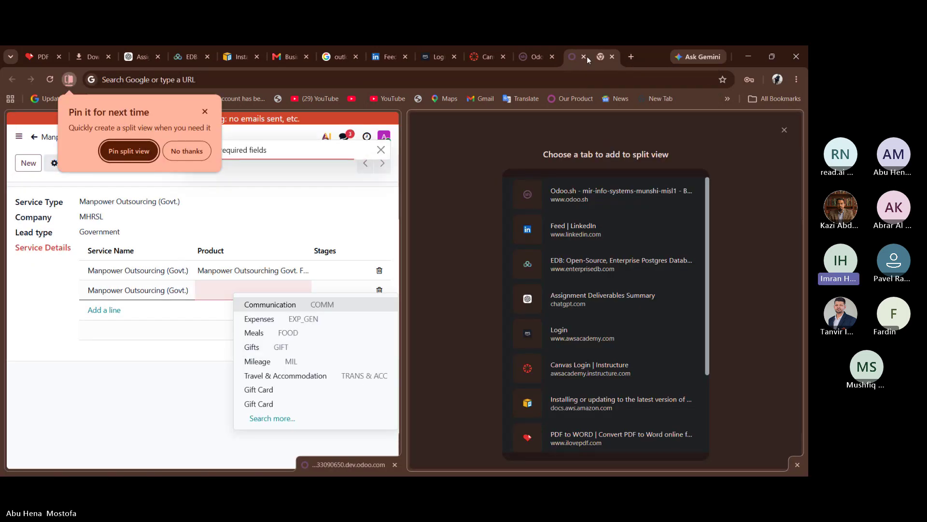
pyautogui.click(784, 131)
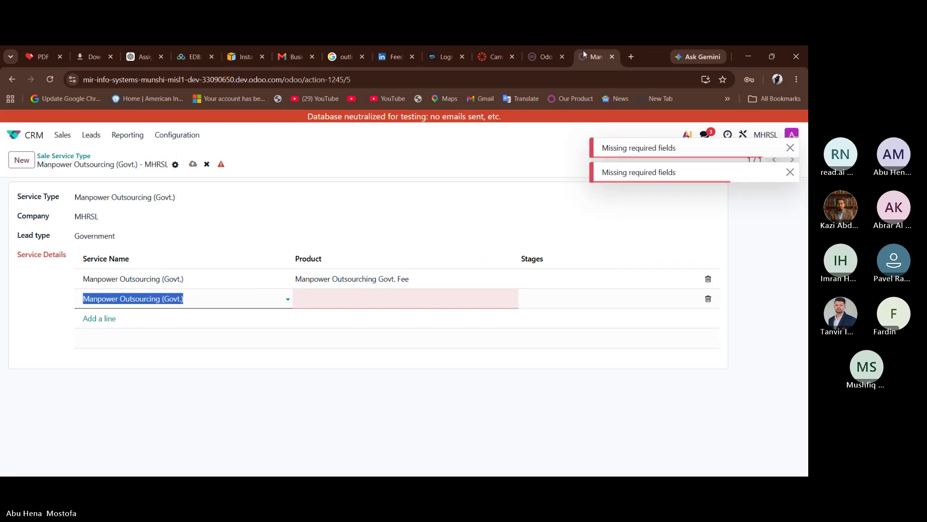
pyautogui.click(207, 165)
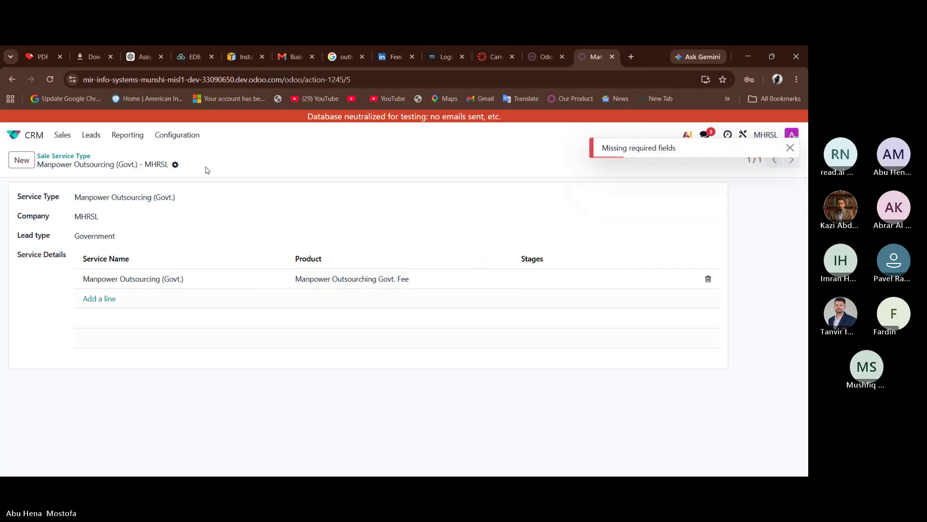
# - Switch to the Inventory app and open its products list
pyautogui.click(18, 134)
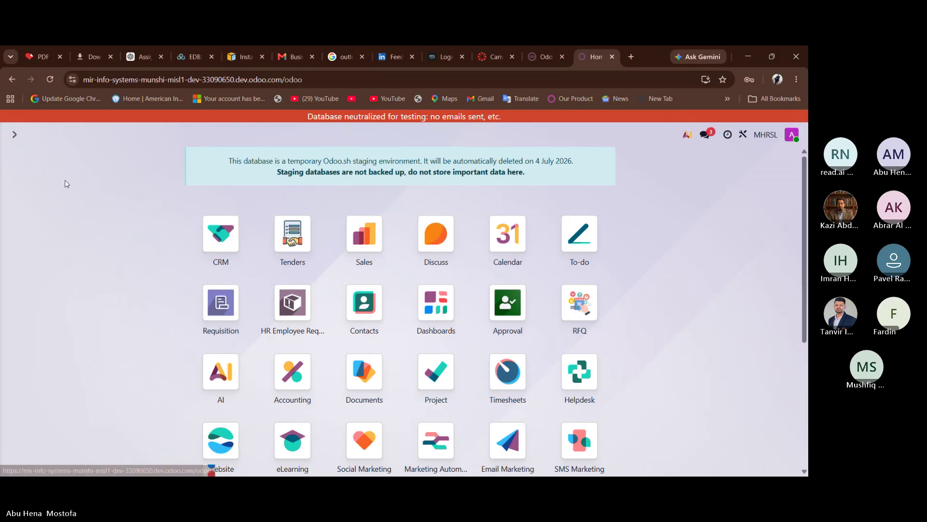
pyautogui.scroll(-1, 65, 180)
pyautogui.write('in')
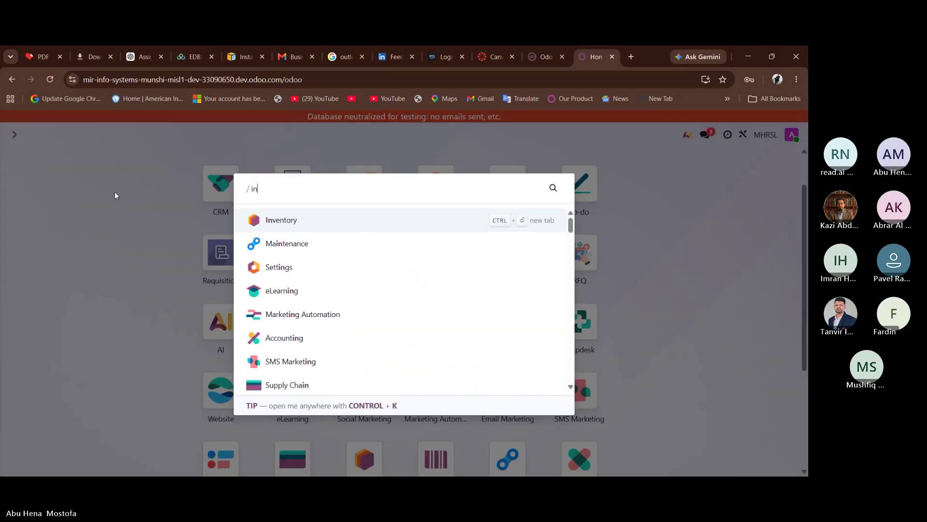
pyautogui.click(323, 223)
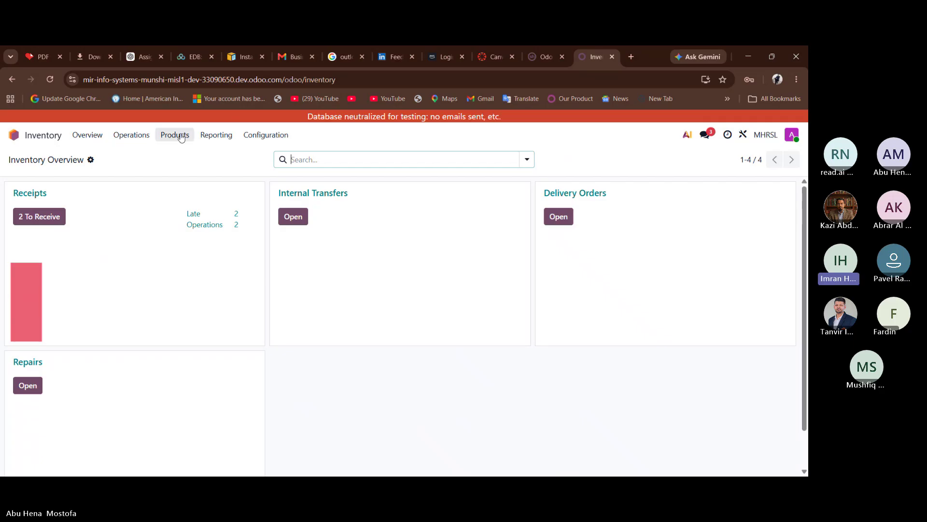
pyautogui.click(178, 135)
pyautogui.click(181, 155)
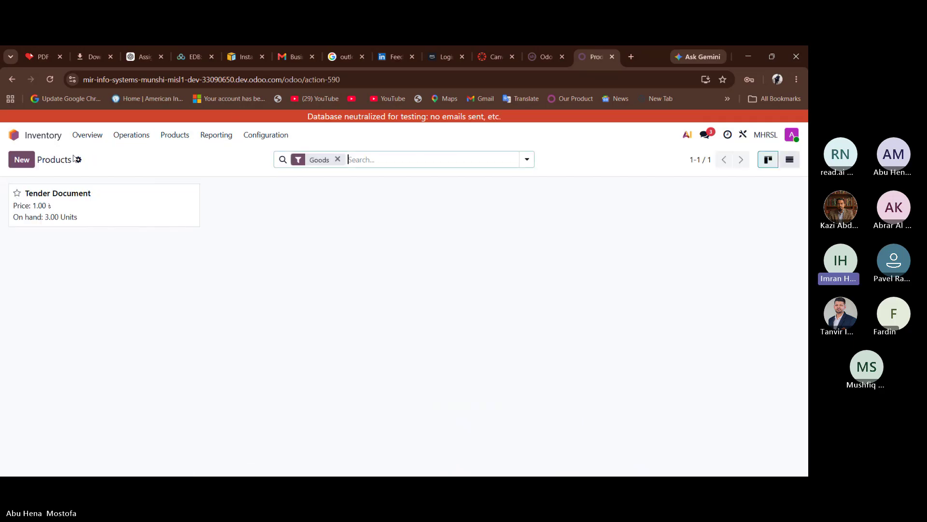
# - Create a product named Office Staff with the product type Service and save it
pyautogui.click(18, 161)
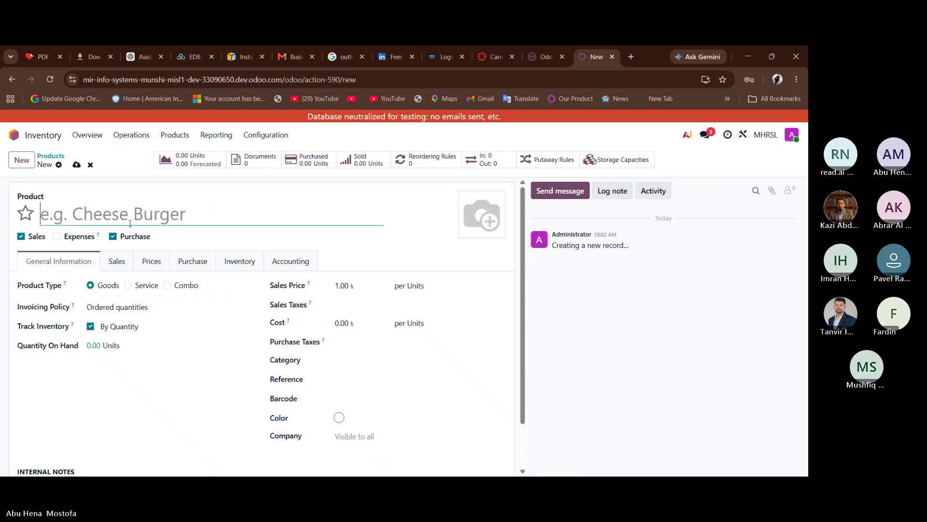
pyautogui.click(145, 286)
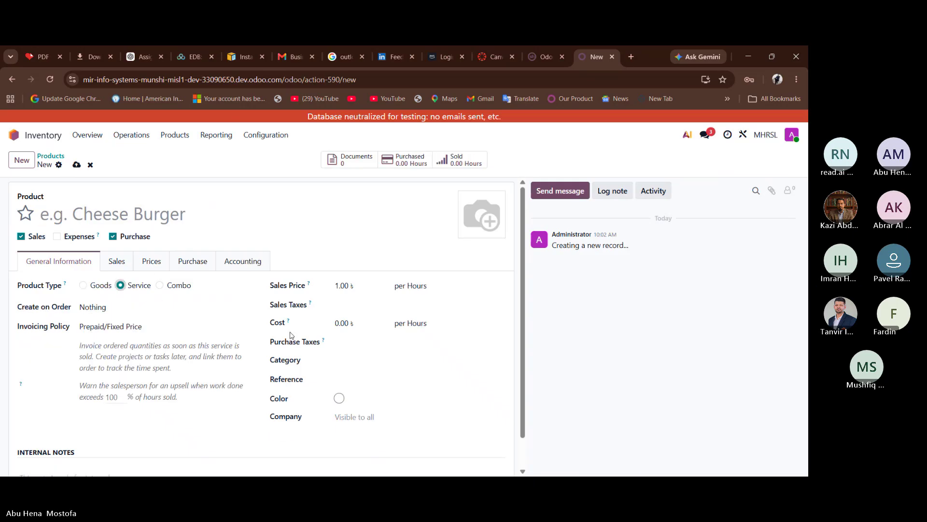
pyautogui.click(209, 213)
pyautogui.write('Office')
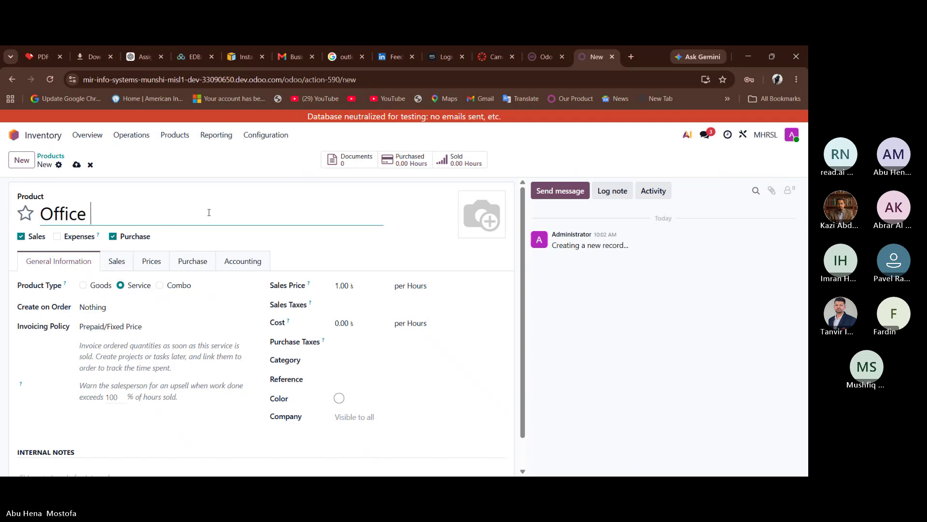
pyautogui.write(' Staff')
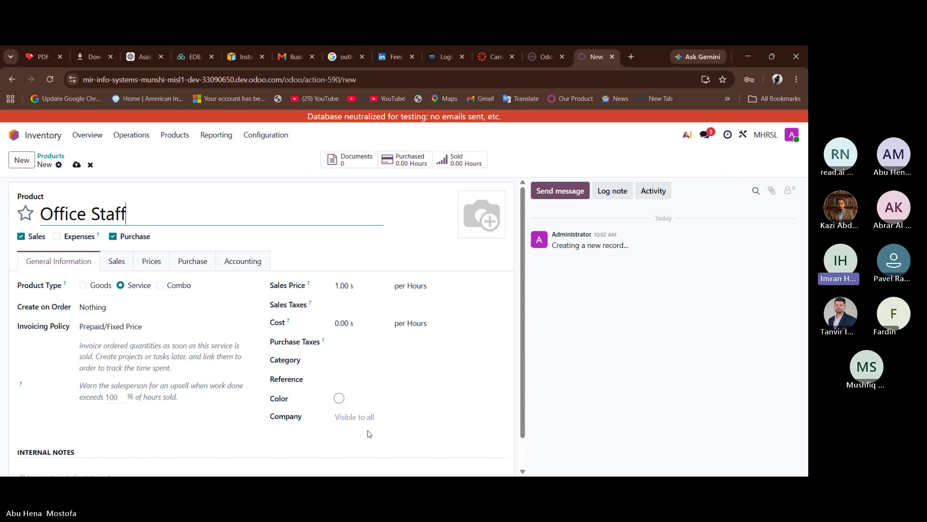
pyautogui.scroll(-1, 83, 183)
pyautogui.click(77, 165)
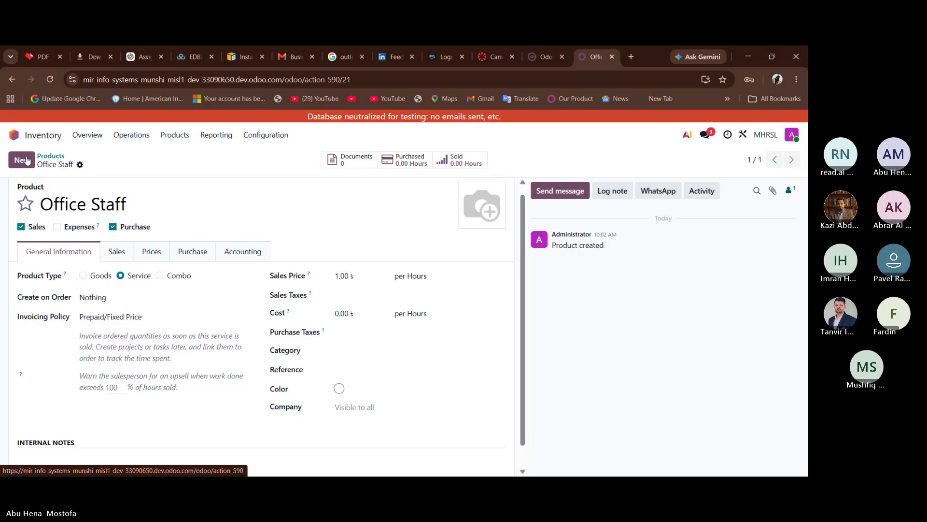
# - Duplicate the Office Staff product, rename the copy Security Guard and save it
pyautogui.click(80, 165)
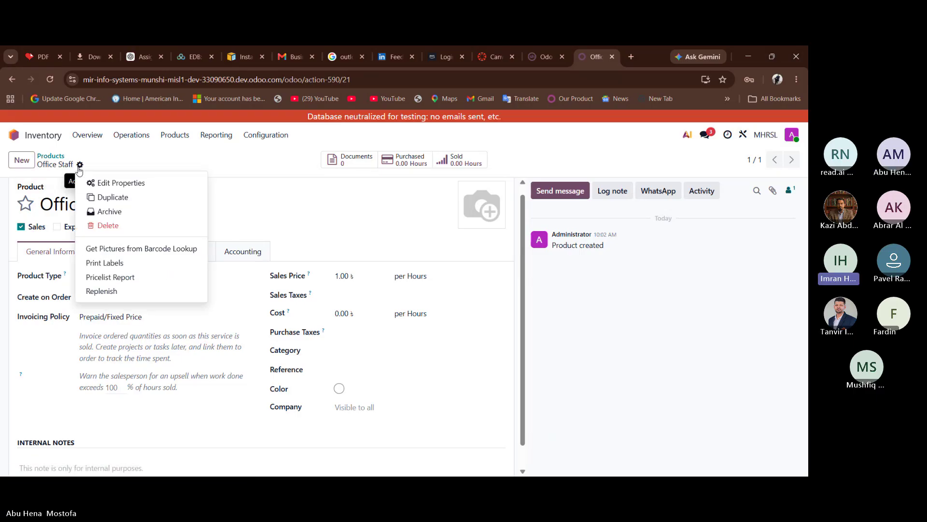
pyautogui.click(122, 198)
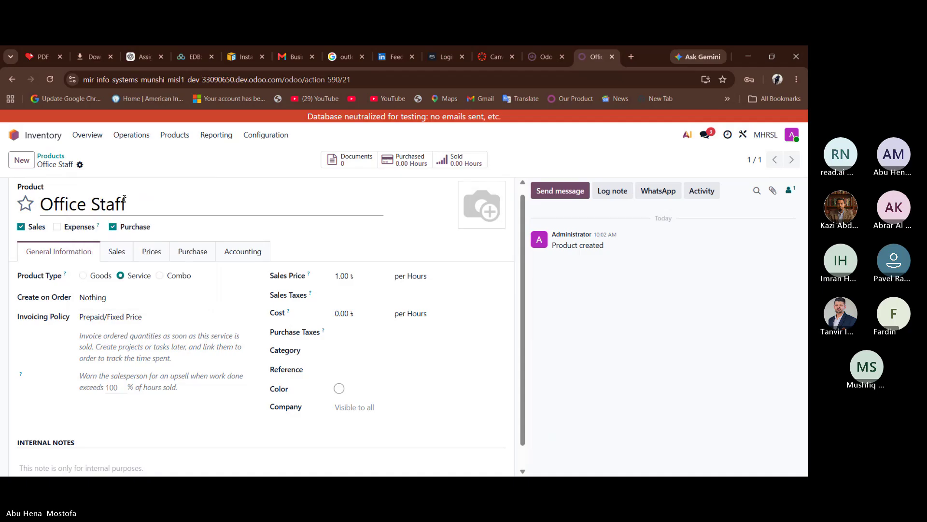
pyautogui.click(189, 209)
pyautogui.press('BackSpace')
pyautogui.press('BackSpace')
pyautogui.press('BackSpace')
pyautogui.press('BackSpace')
pyautogui.press('BackSpace')
pyautogui.press('BackSpace')
pyautogui.press('BackSpace')
pyautogui.press('BackSpace')
pyautogui.press('BackSpace')
pyautogui.press('BackSpace')
pyautogui.press('BackSpace')
pyautogui.press('BackSpace')
pyautogui.press('BackSpace')
pyautogui.press('BackSpace')
pyautogui.press('BackSpace')
pyautogui.press('BackSpace')
pyautogui.press('BackSpace')
pyautogui.press('BackSpace')
pyautogui.press('BackSpace')
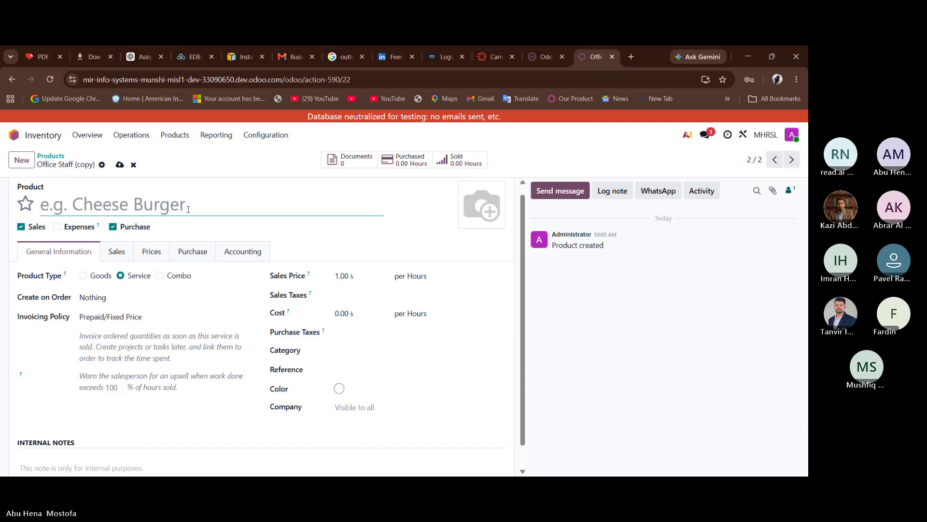
pyautogui.write('Security ')
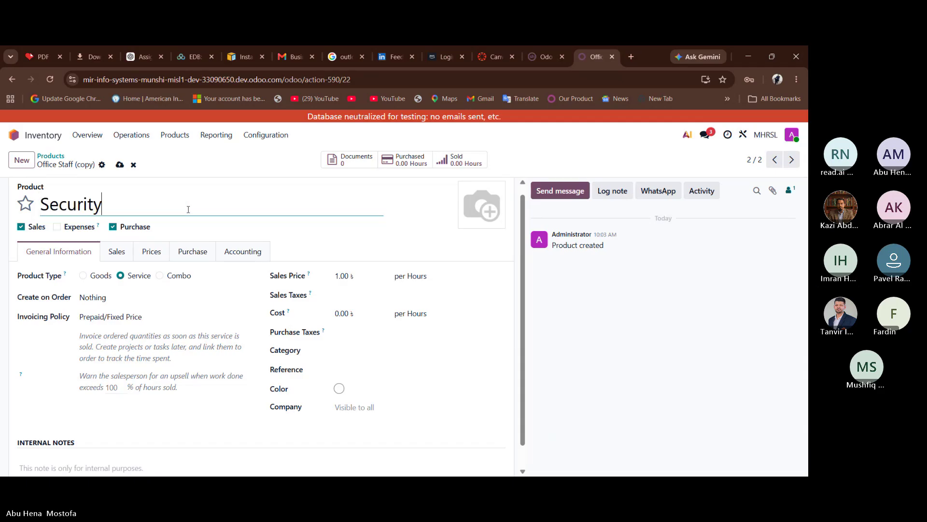
pyautogui.write('Guard')
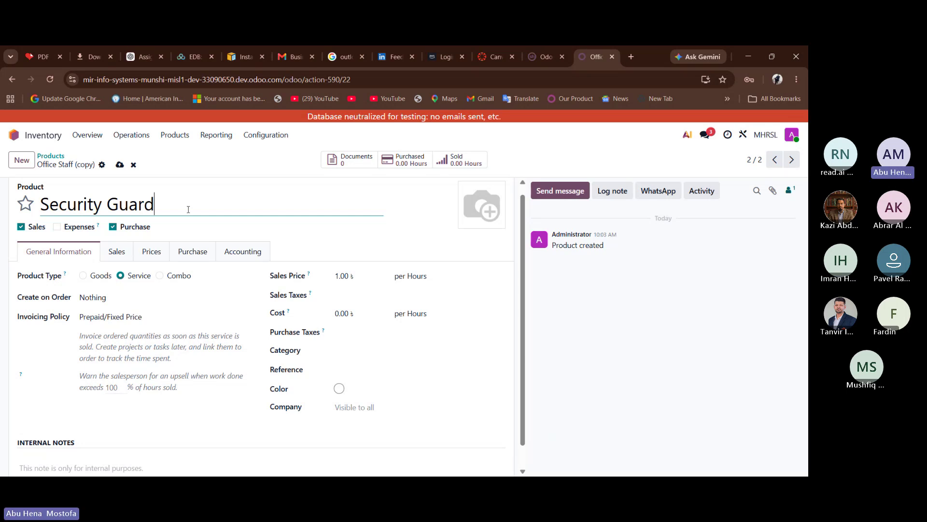
pyautogui.click(119, 165)
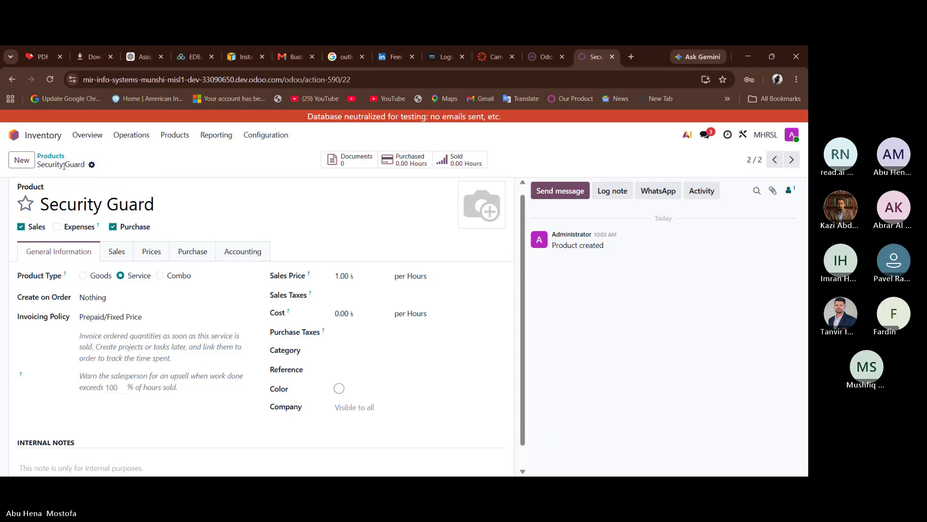
# - Clear the Goods filter from the products list, then create and save a Service product named Manager-Business Development
pyautogui.click(52, 156)
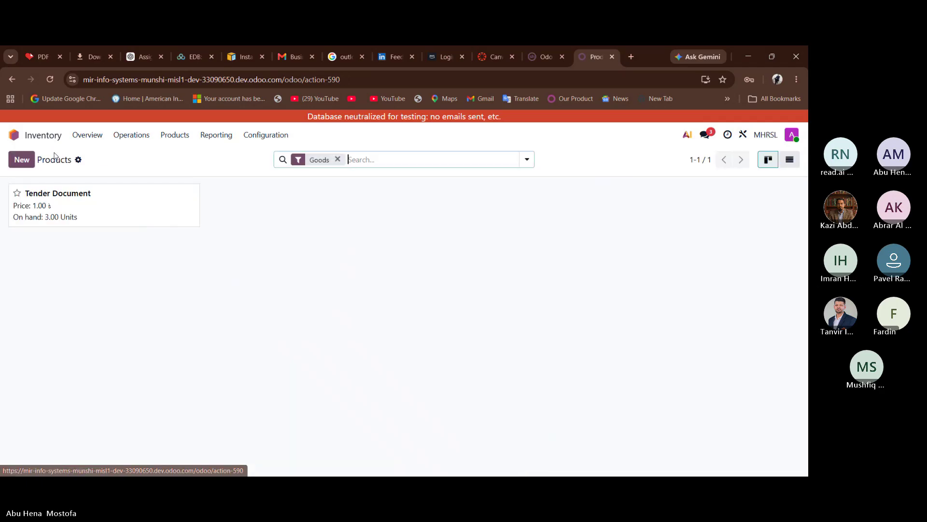
pyautogui.click(338, 160)
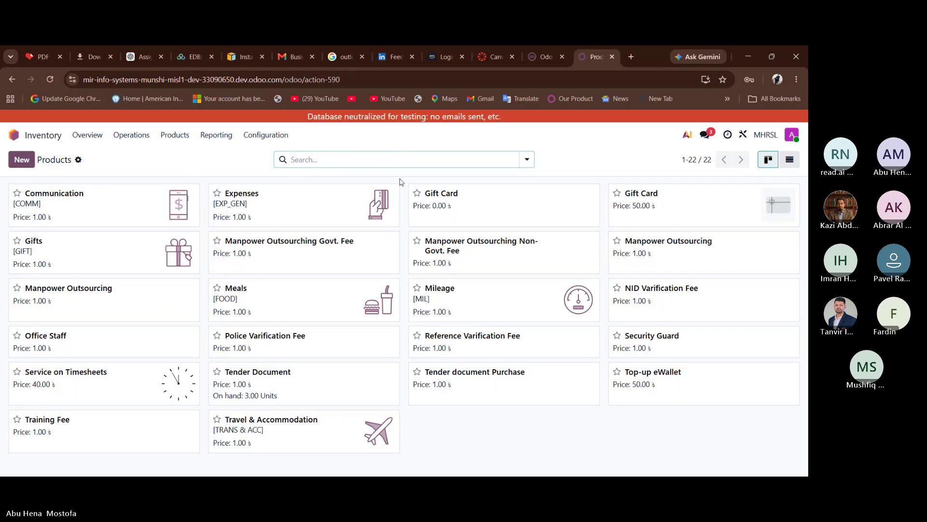
pyautogui.click(21, 160)
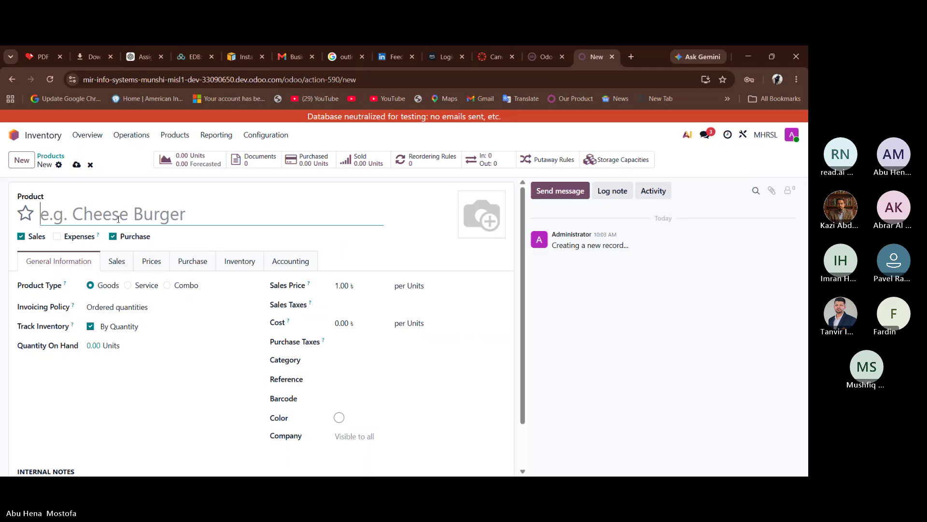
pyautogui.write('Mana')
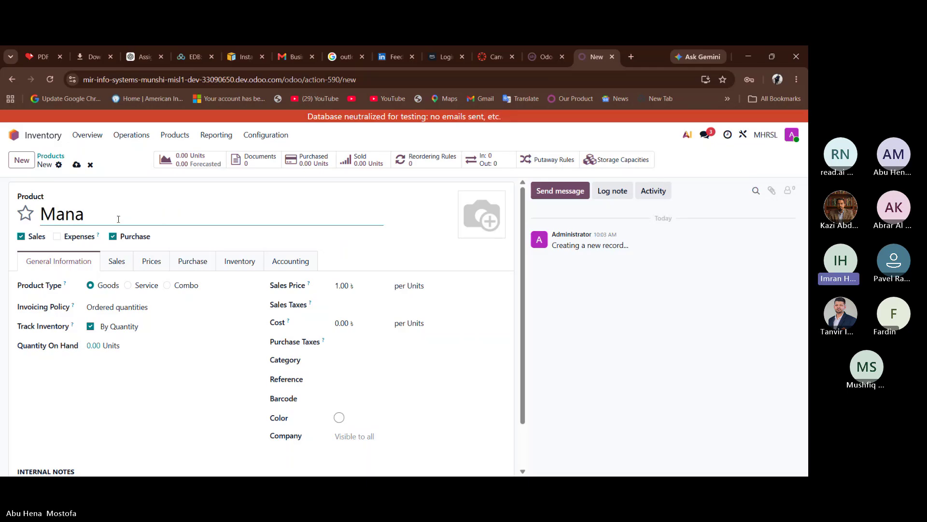
pyautogui.write('g')
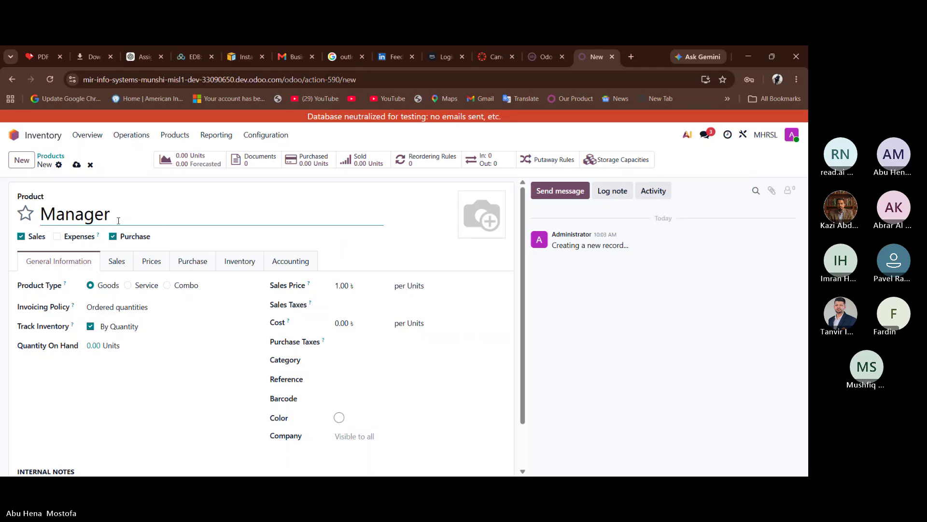
pyautogui.write('er-Business ')
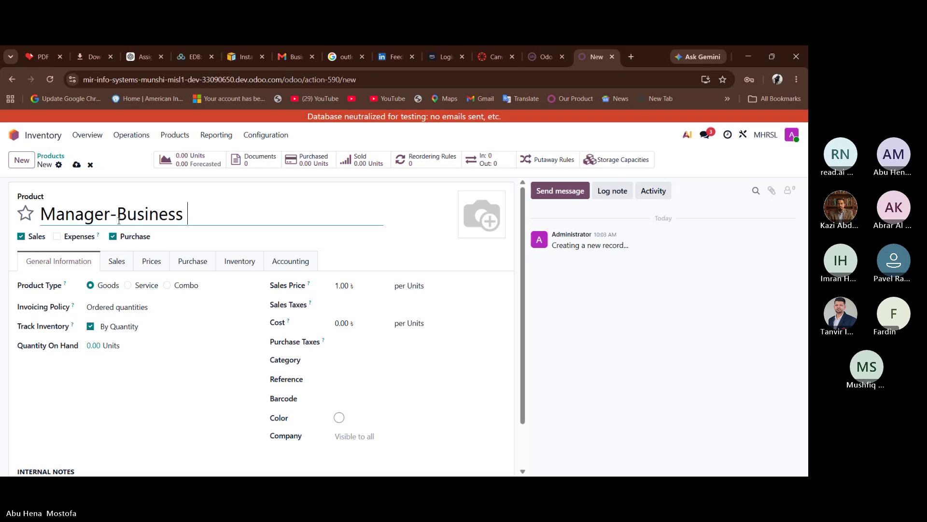
pyautogui.write('Development')
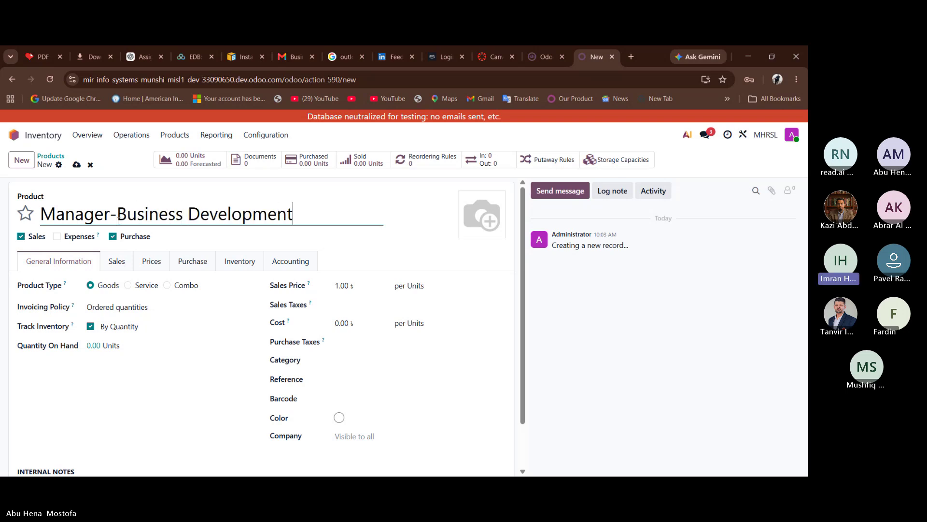
pyautogui.click(133, 294)
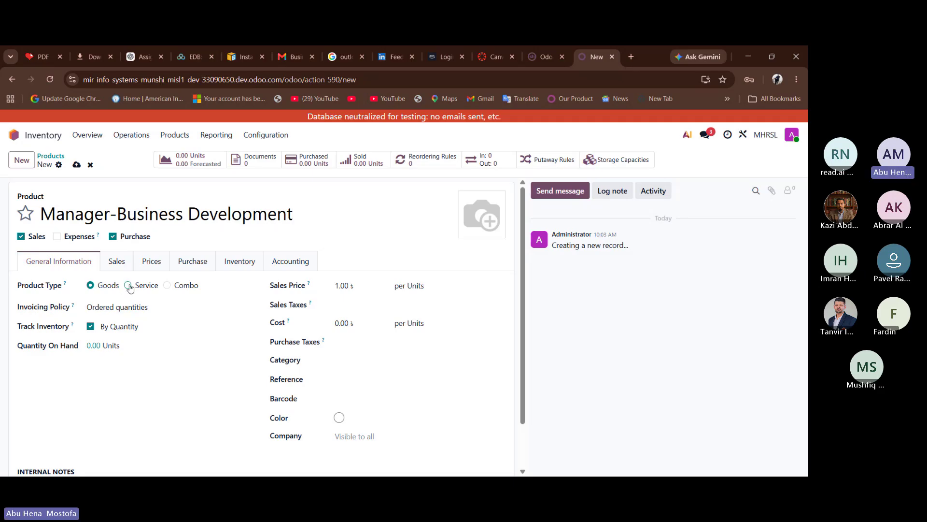
pyautogui.scroll(-1, 74, 199)
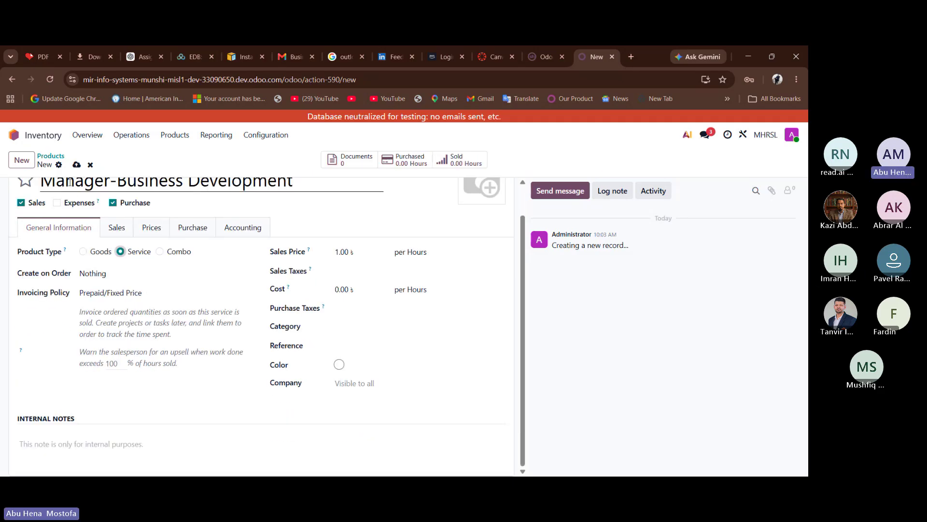
pyautogui.click(76, 165)
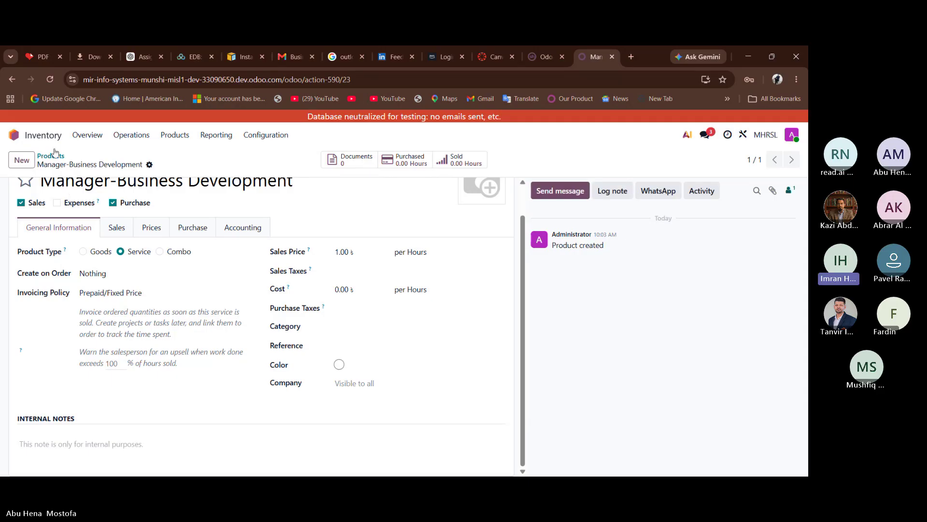
# - Switch to the CRM app and open the Manpower Outsourcing (Govt.) sale service type
pyautogui.click(14, 135)
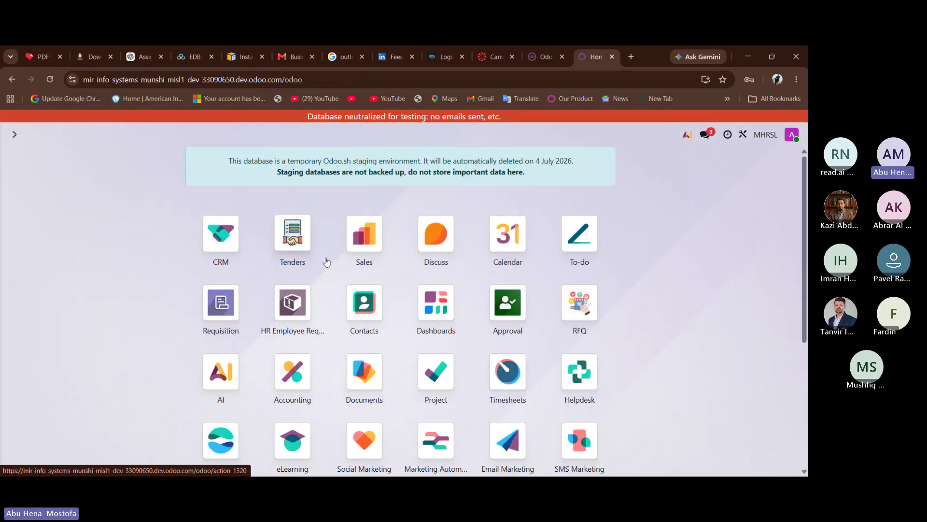
pyautogui.click(216, 239)
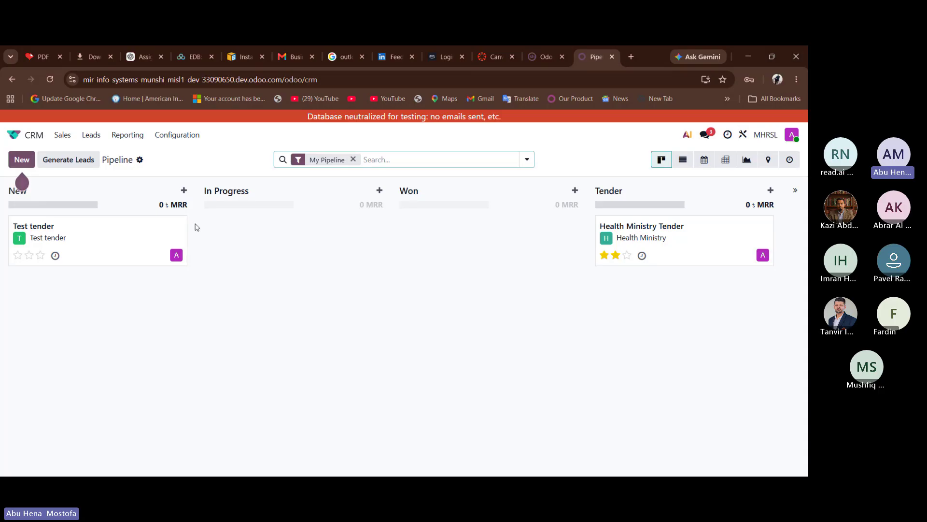
pyautogui.click(181, 135)
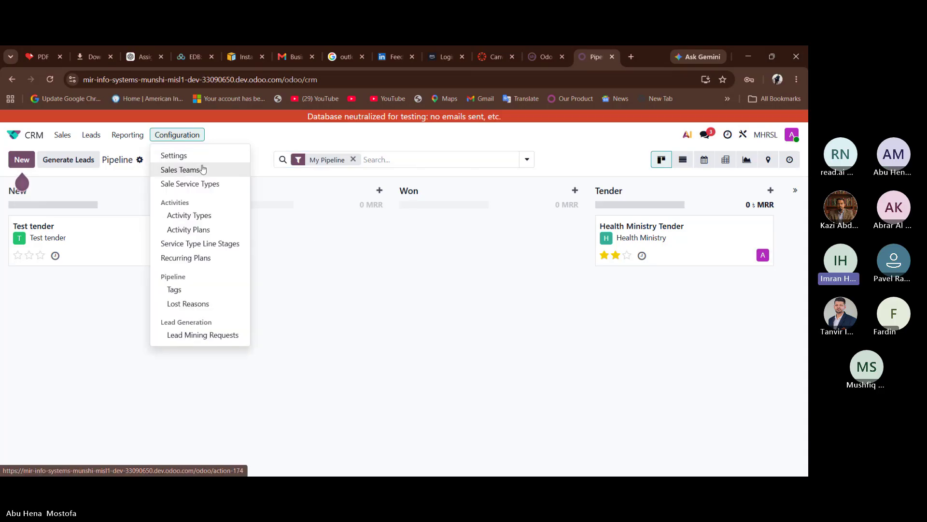
pyautogui.click(203, 183)
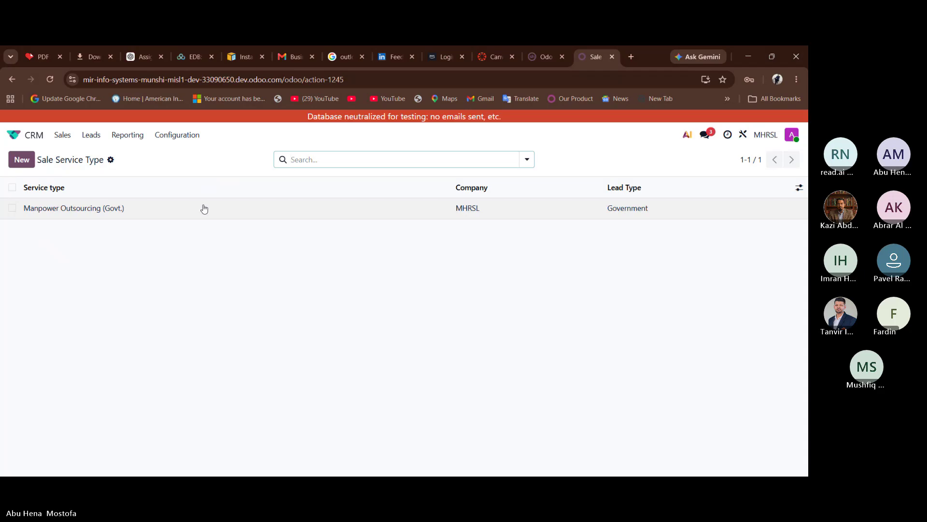
pyautogui.click(204, 208)
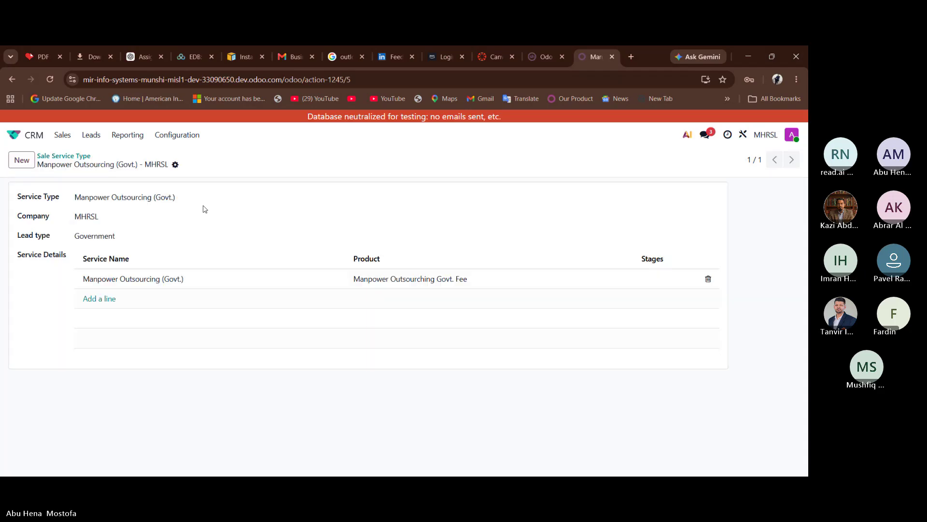
# - Add a second service detail line with service name Manpower Outsourcing (Govt.) and product Office Staff
pyautogui.click(97, 298)
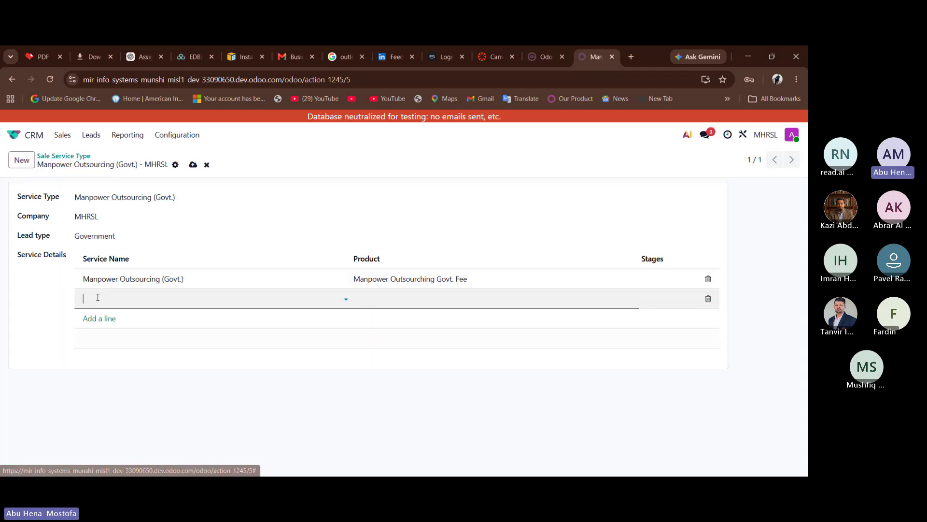
pyautogui.click(126, 316)
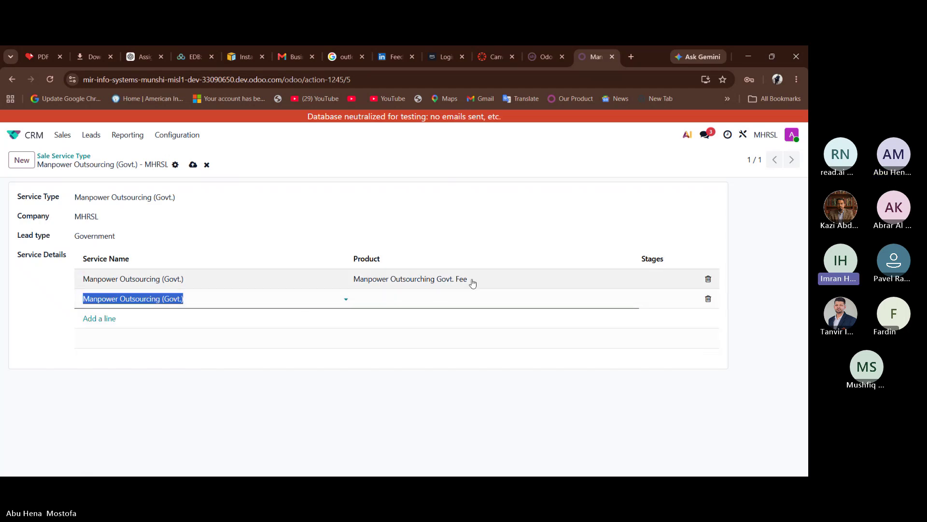
pyautogui.click(419, 308)
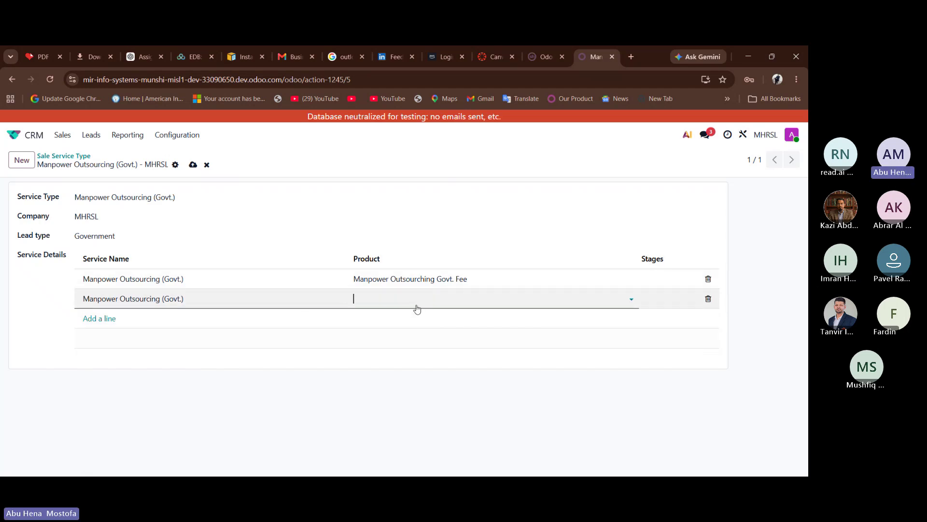
pyautogui.click(402, 295)
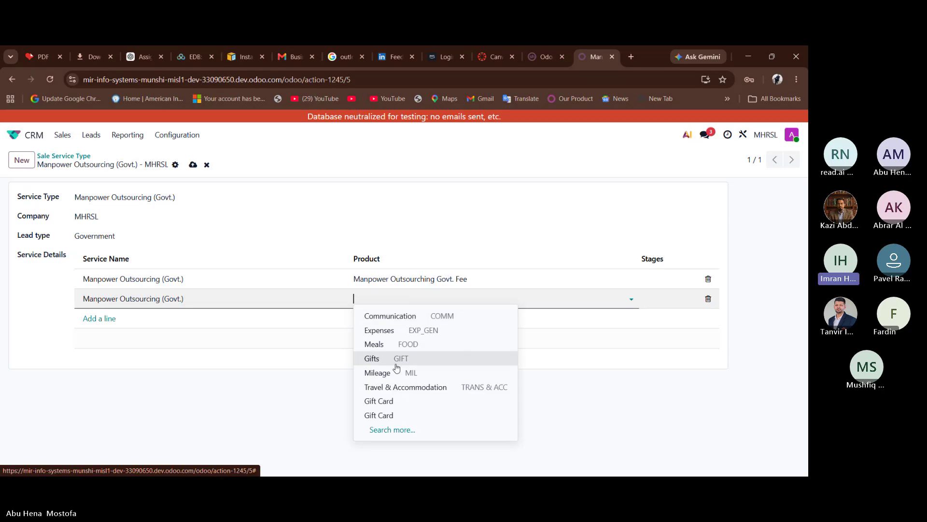
pyautogui.write('of')
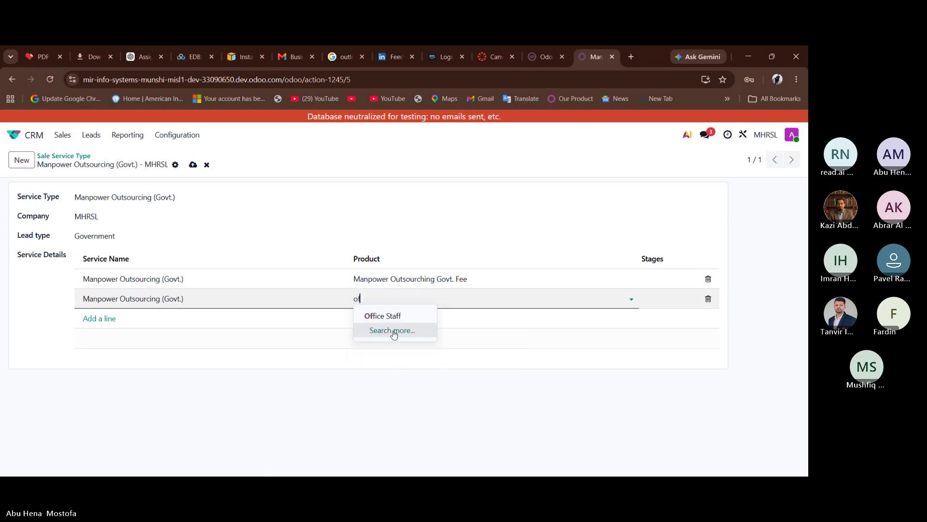
pyautogui.click(389, 316)
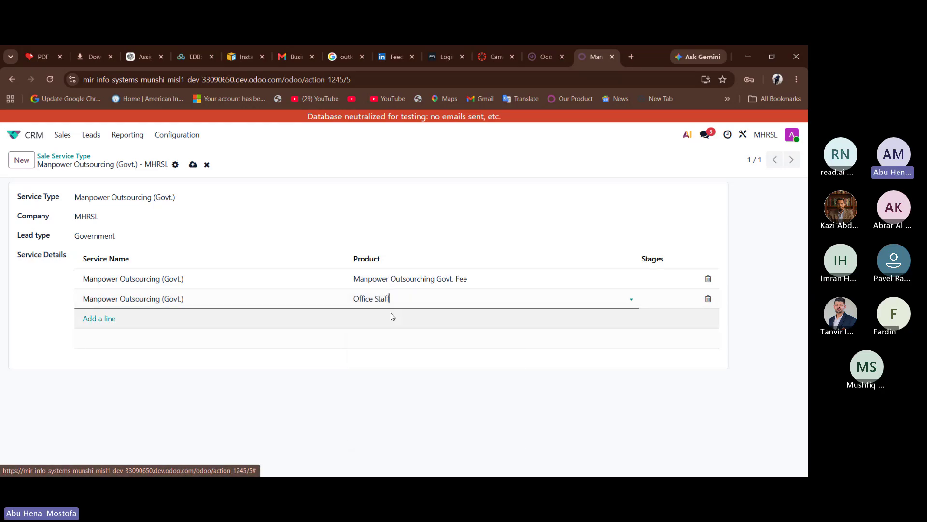
# - Add a third service detail line with service name Manpower Outsourcing (Govt.) and product Security Guard
pyautogui.click(102, 319)
pyautogui.click(103, 320)
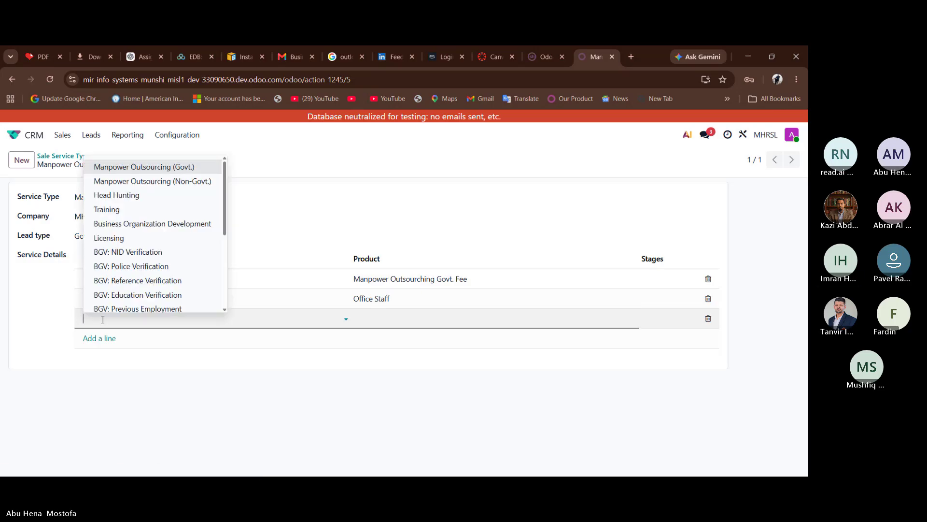
pyautogui.click(158, 166)
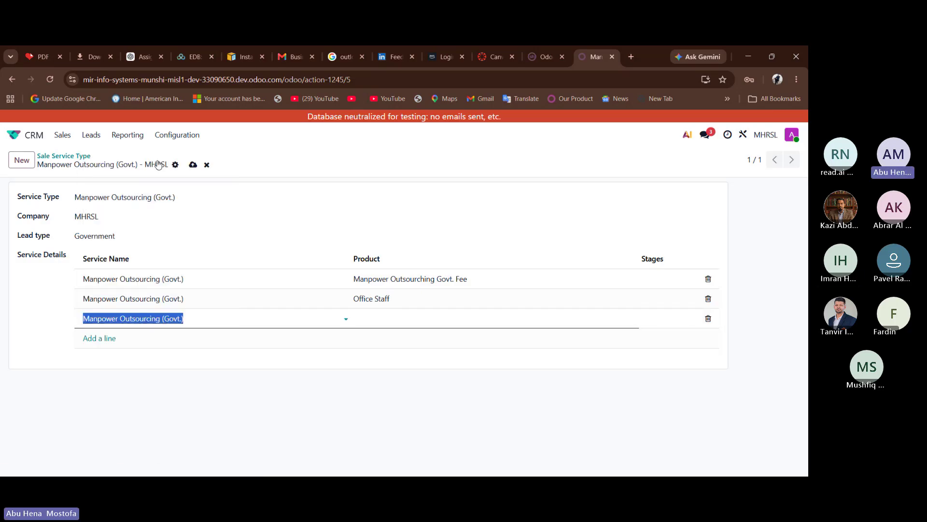
pyautogui.click(393, 316)
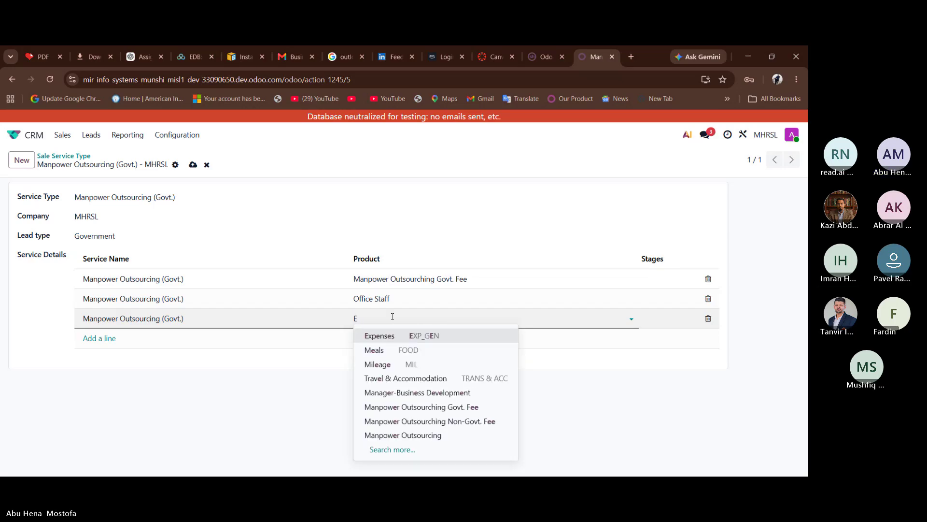
pyautogui.press('BackSpace')
pyautogui.write('Se')
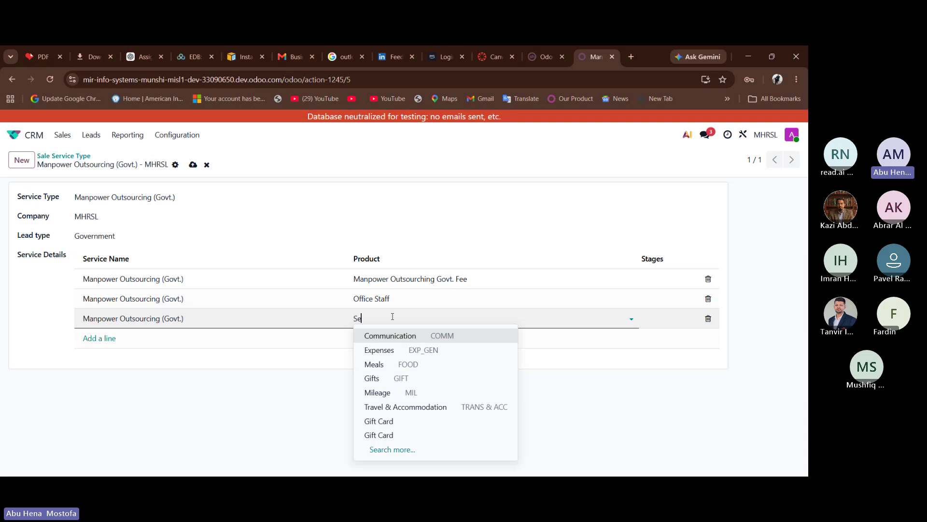
pyautogui.write('c')
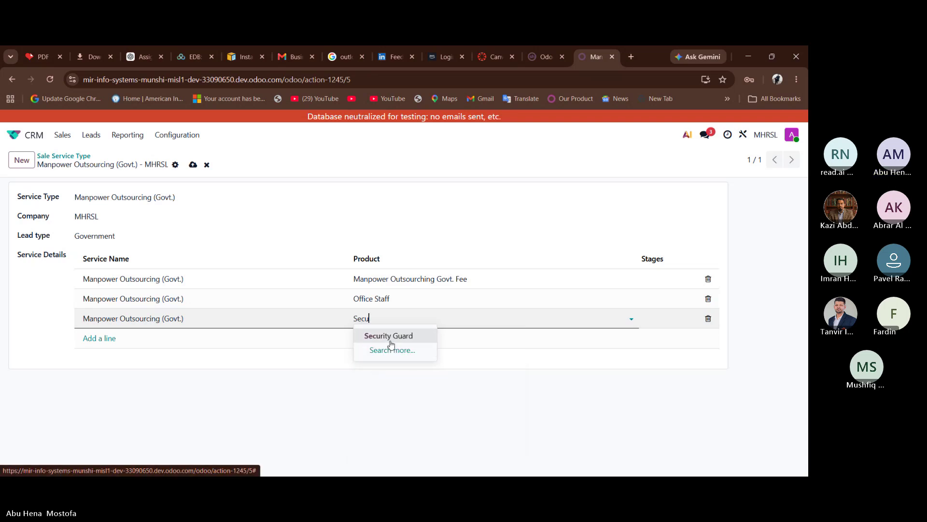
pyautogui.write('u')
pyautogui.click(389, 340)
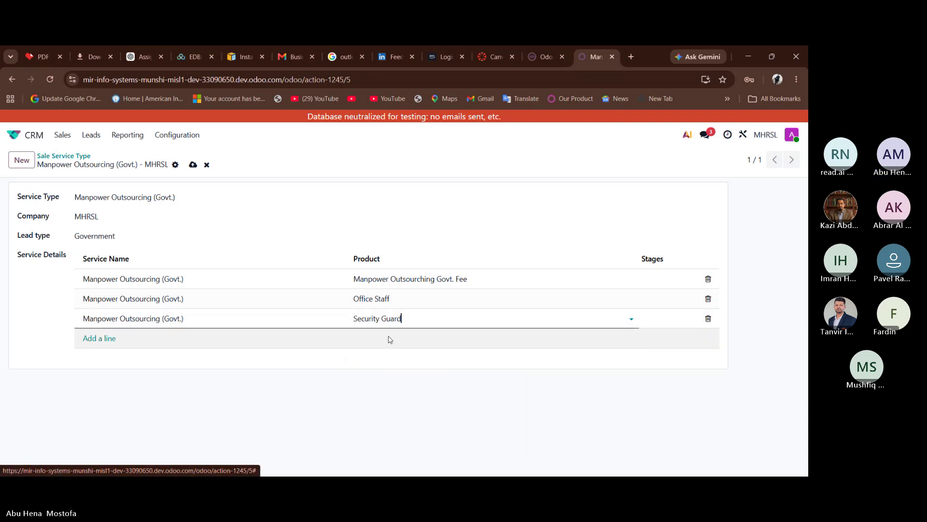
# - Add a fourth service detail line with service name Manpower Outsourcing (Govt.) and product Manager-Business Development
pyautogui.click(91, 340)
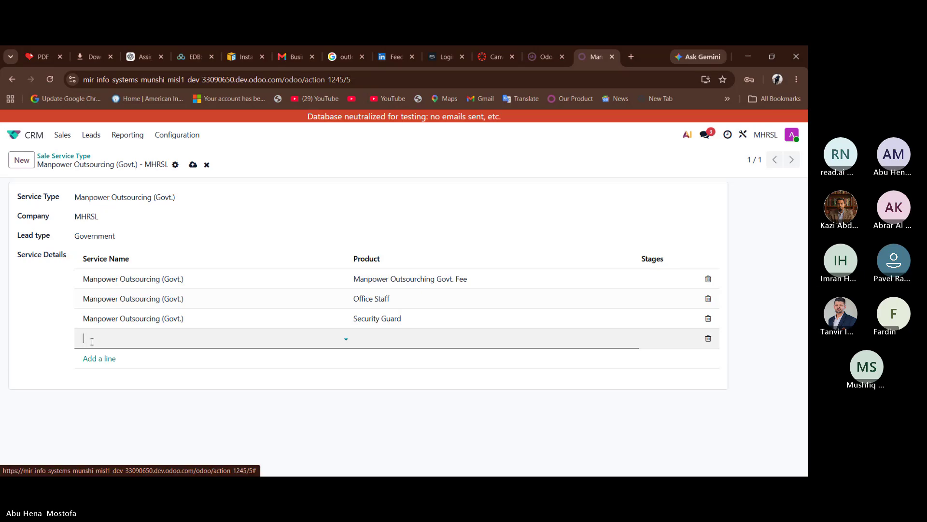
pyautogui.click(93, 341)
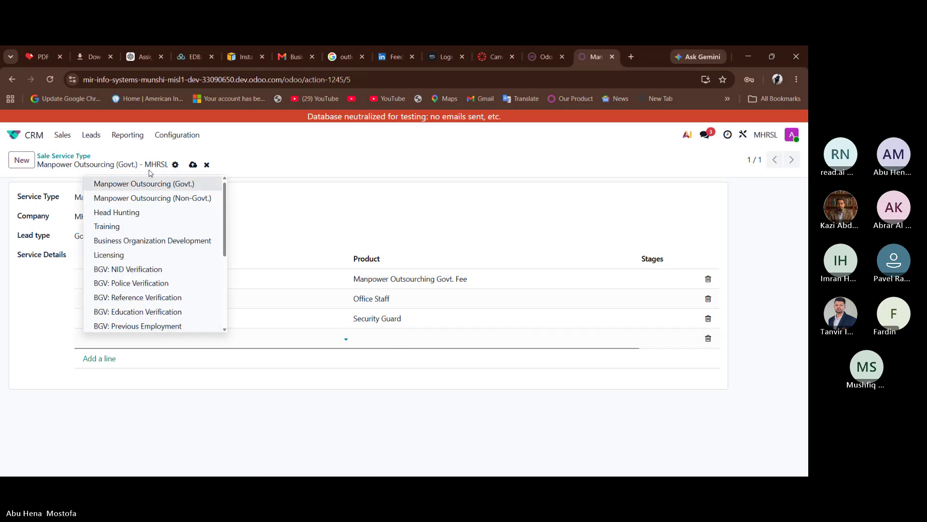
pyautogui.click(156, 183)
pyautogui.click(399, 339)
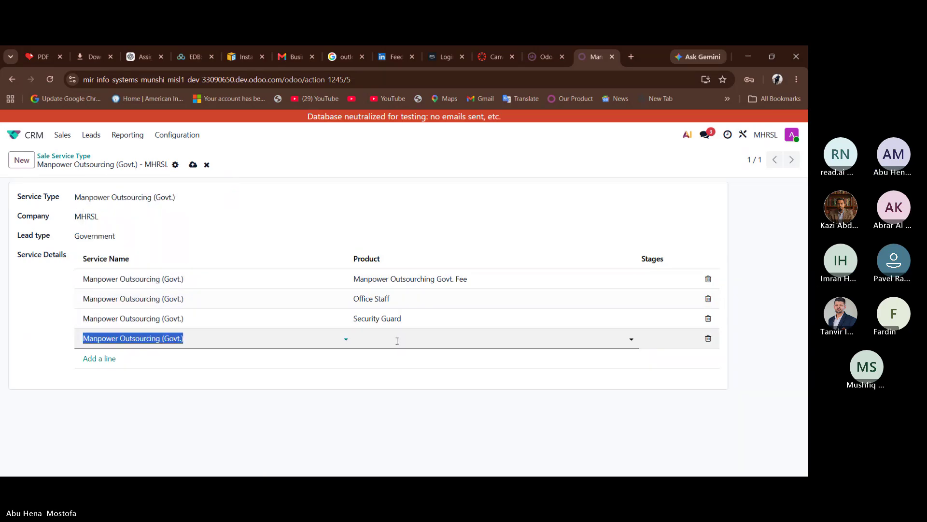
pyautogui.write('o')
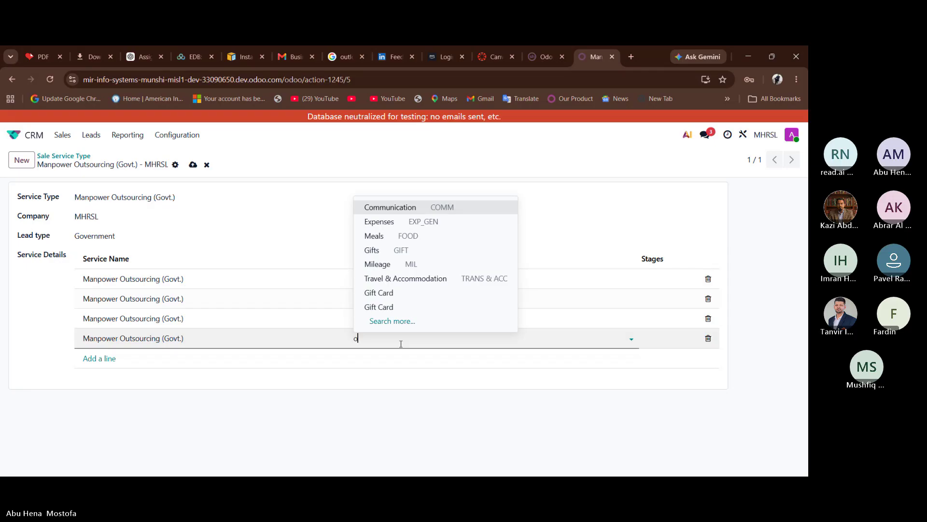
pyautogui.write('fficer')
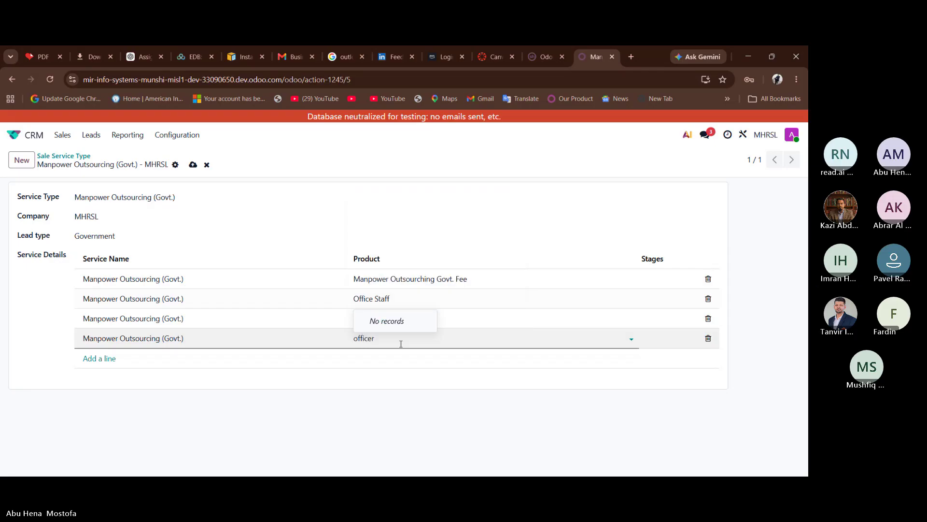
pyautogui.press('BackSpace')
pyautogui.press('BackSpace')
pyautogui.press('BackSpace')
pyautogui.press('BackSpace')
pyautogui.press('BackSpace')
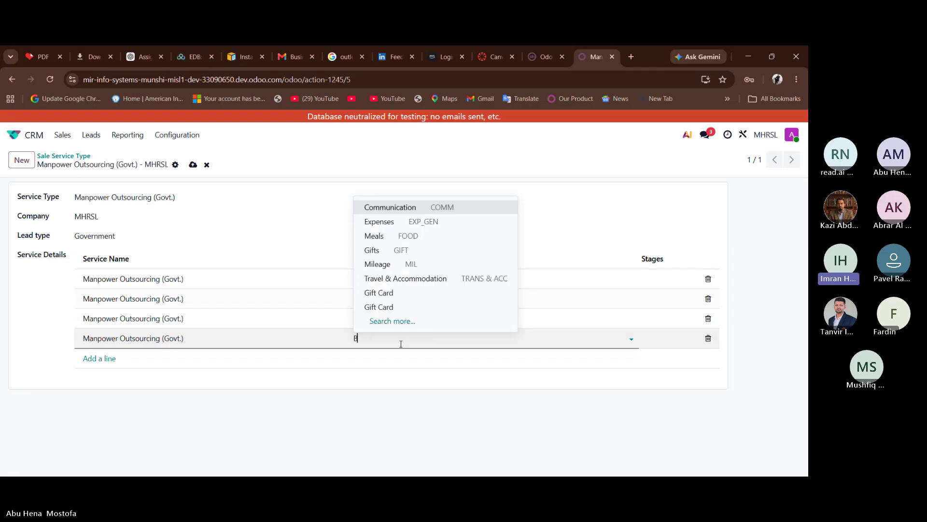
pyautogui.write('Man')
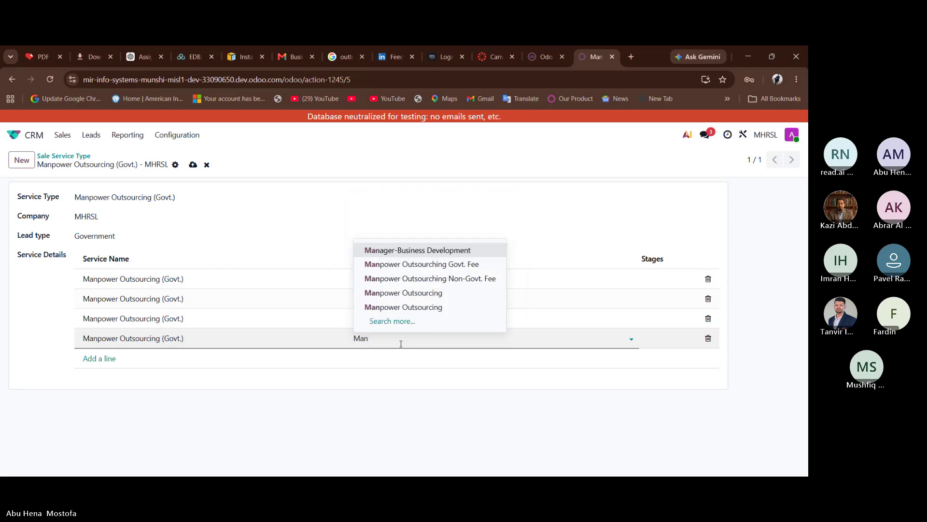
pyautogui.click(444, 250)
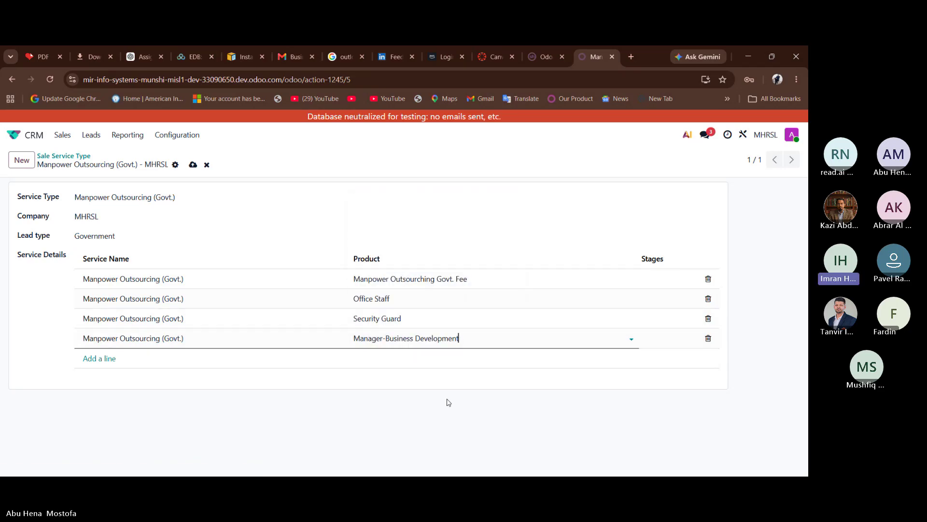
# - Try to save the Manpower Outsourcing (Govt.) service type with its four service detail lines
pyautogui.click(193, 166)
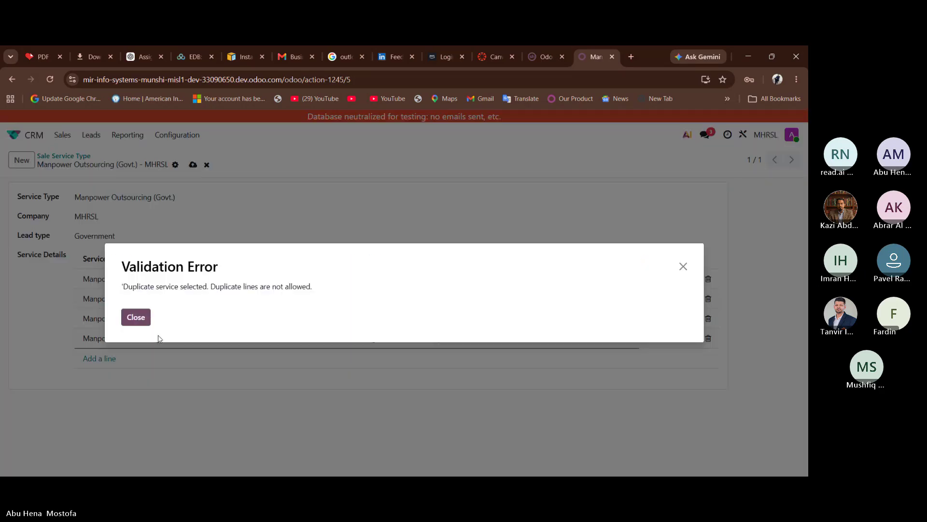
pyautogui.click(136, 317)
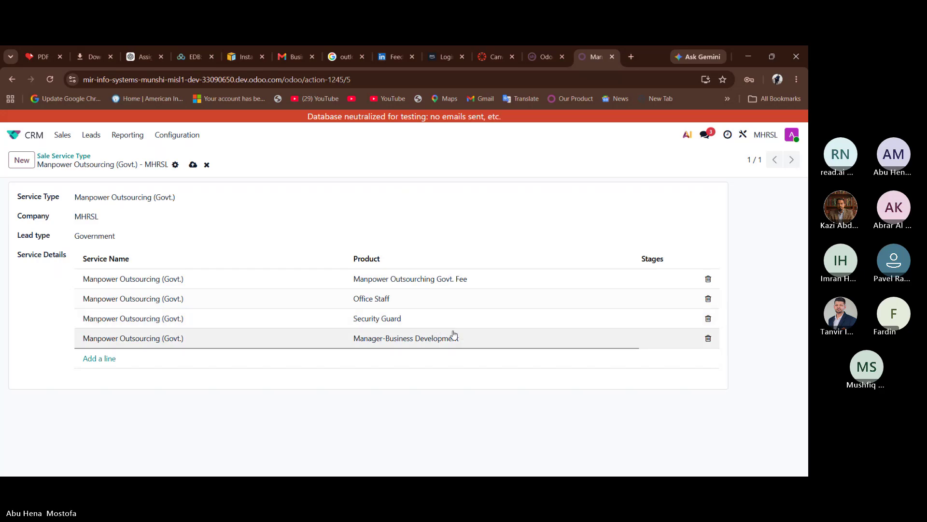
pyautogui.click(463, 342)
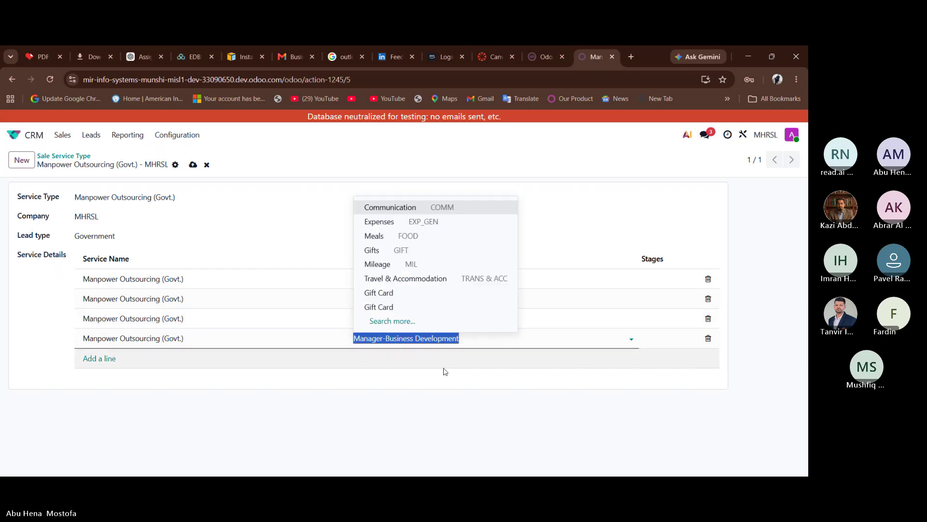
pyautogui.click(431, 404)
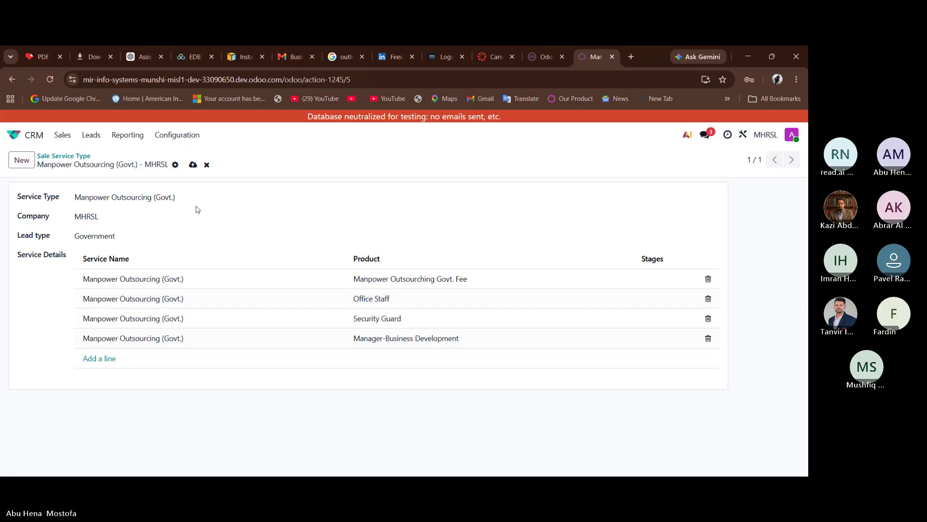
pyautogui.click(192, 165)
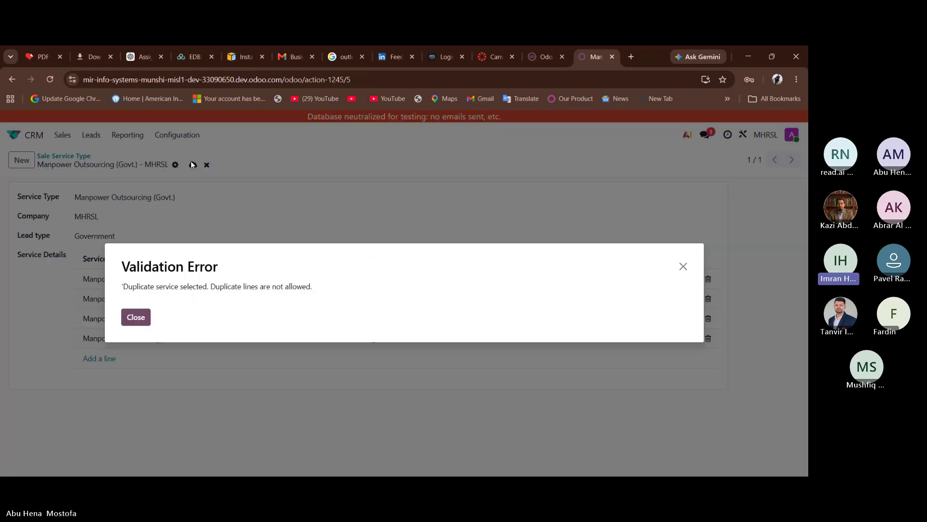
pyautogui.click(144, 319)
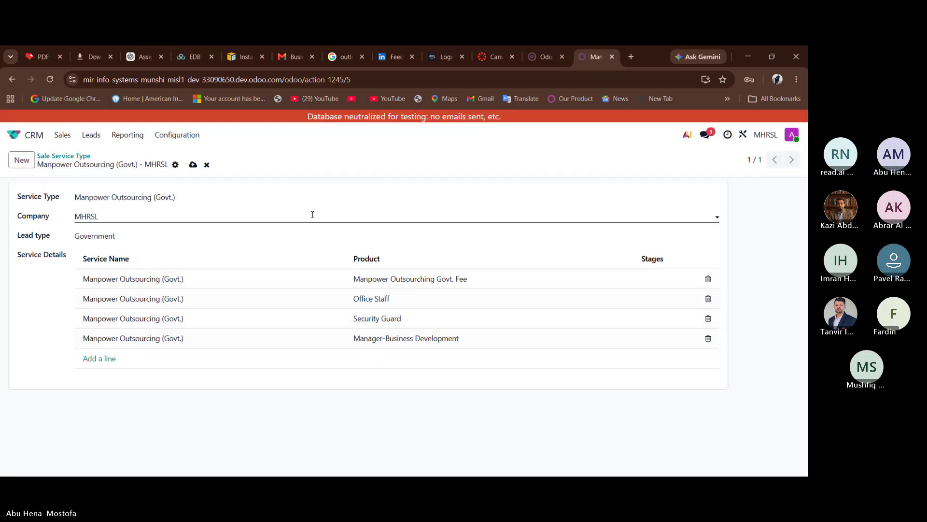
pyautogui.rightClick(183, 232)
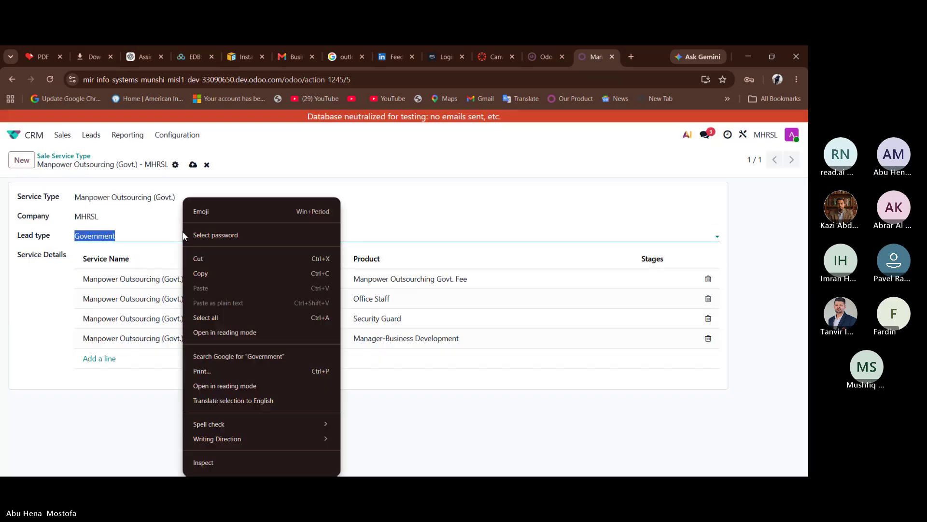
pyautogui.click(52, 315)
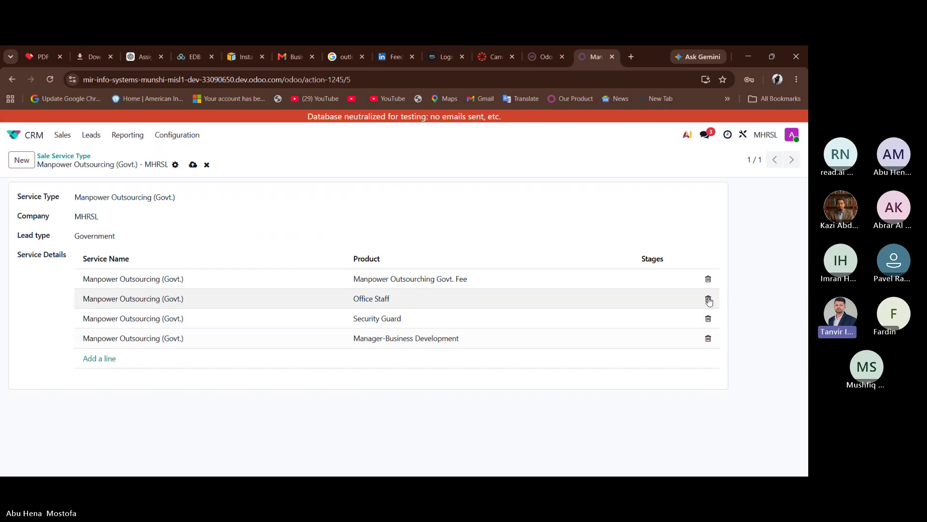
# - Delete the Security Guard service detail line and try to save the service type again
pyautogui.click(616, 321)
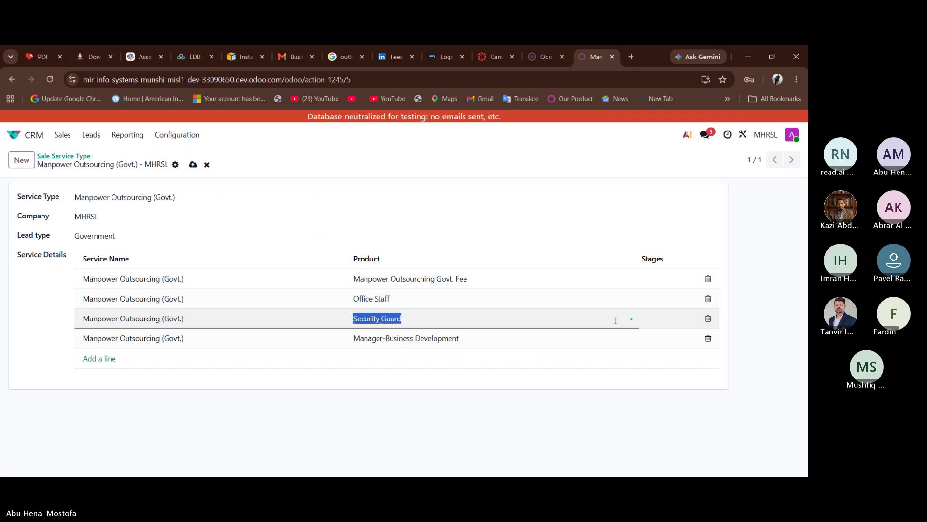
pyautogui.click(708, 319)
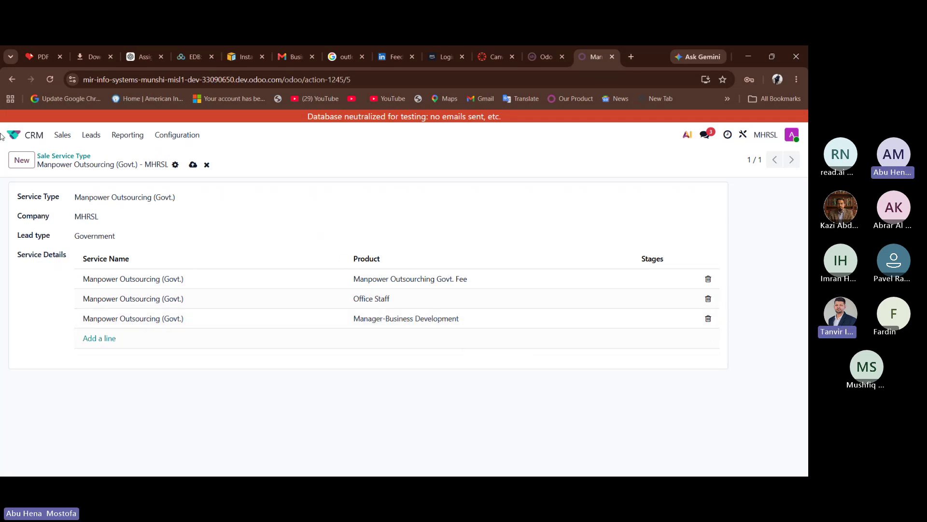
pyautogui.click(193, 165)
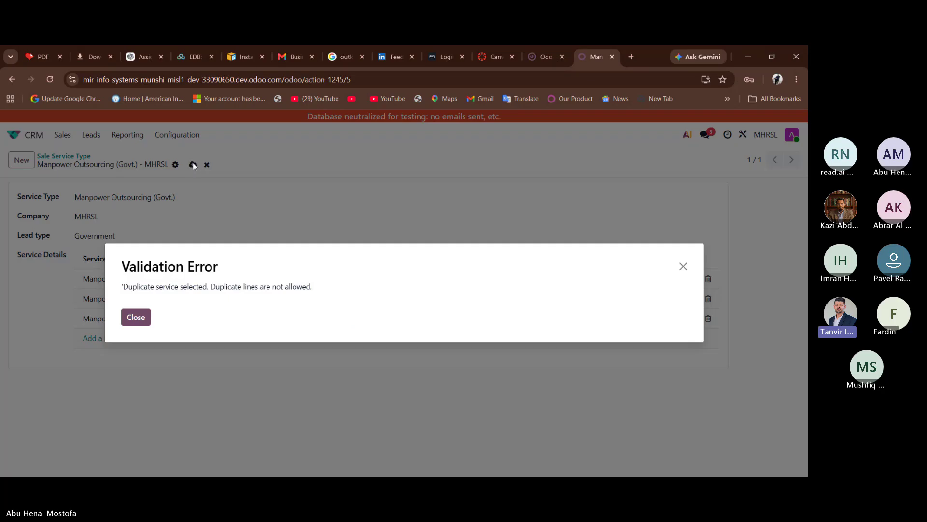
pyautogui.click(134, 319)
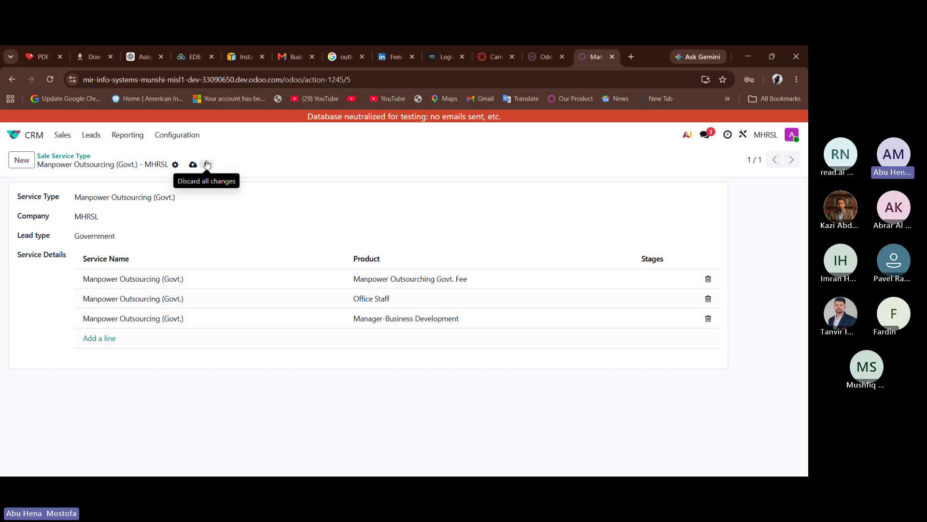
# - Return to the sale service types list, discarding the unsaved changes to the service details
pyautogui.click(188, 136)
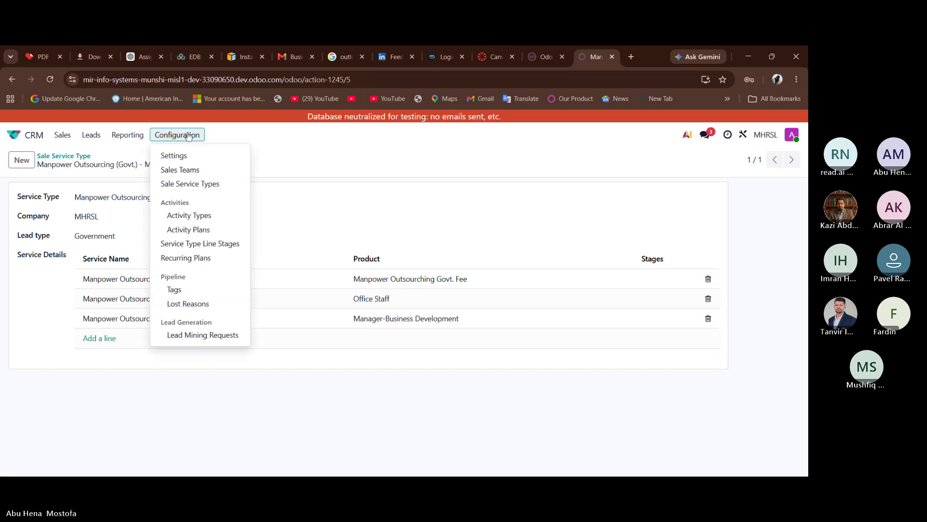
pyautogui.click(210, 191)
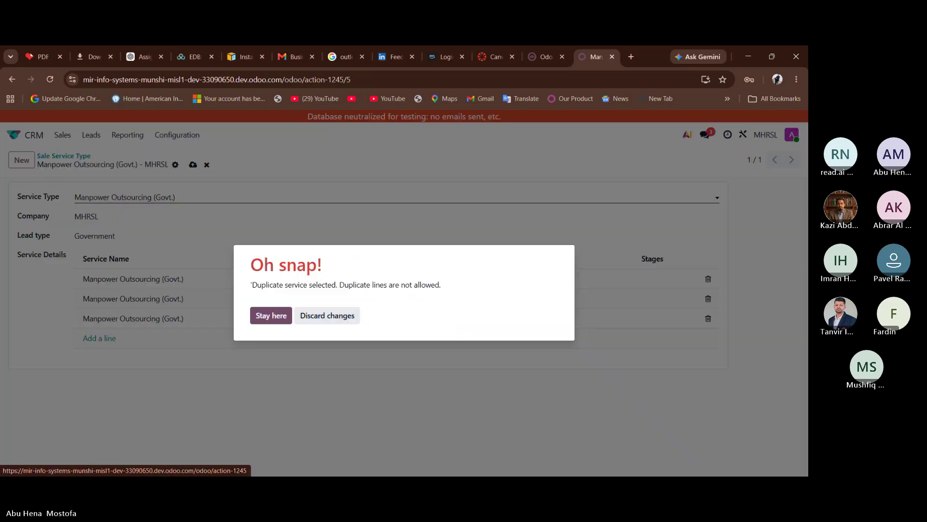
pyautogui.click(318, 316)
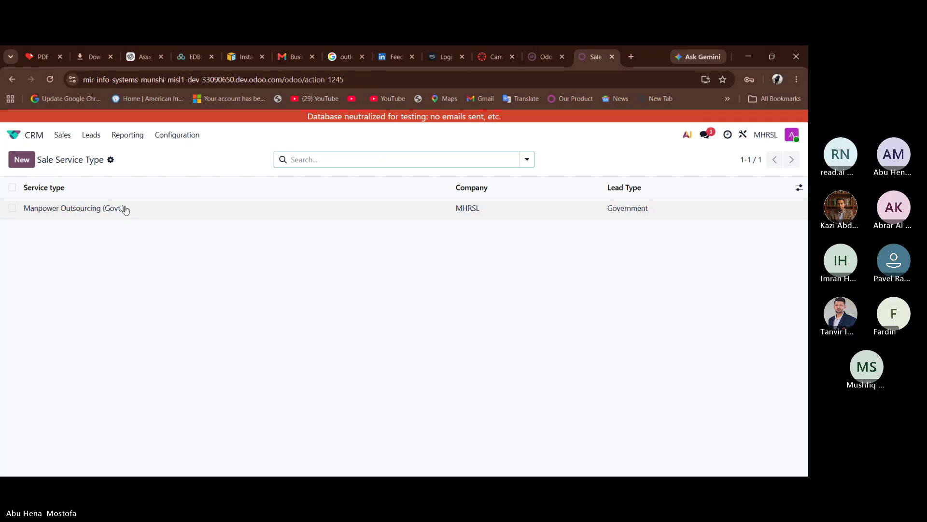
# - Reopen the Manpower Outsourcing (Govt.) service type and review its service details
pyautogui.click(126, 209)
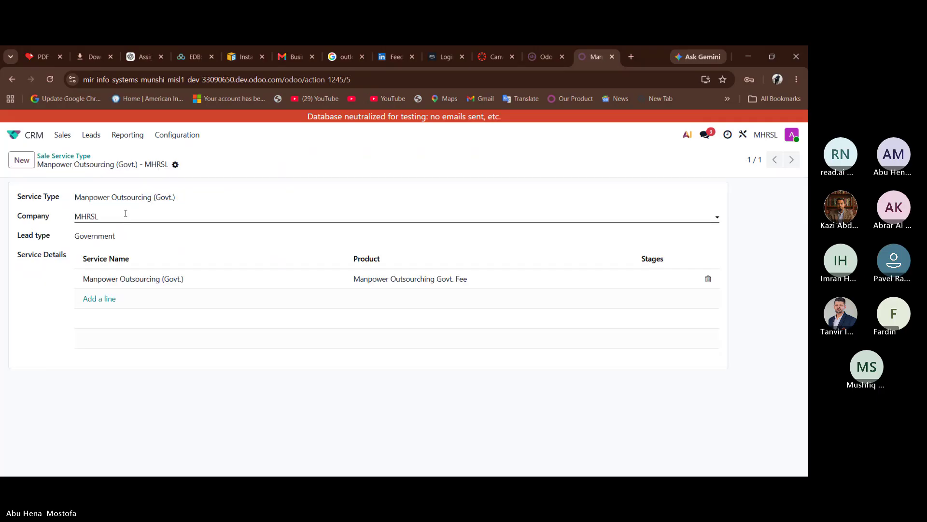
pyautogui.click(121, 284)
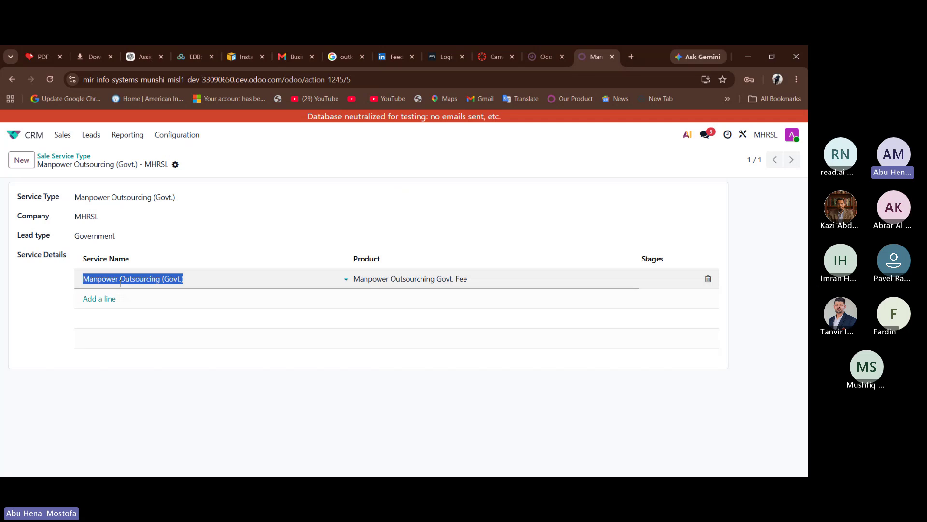
pyautogui.doubleClick(101, 303)
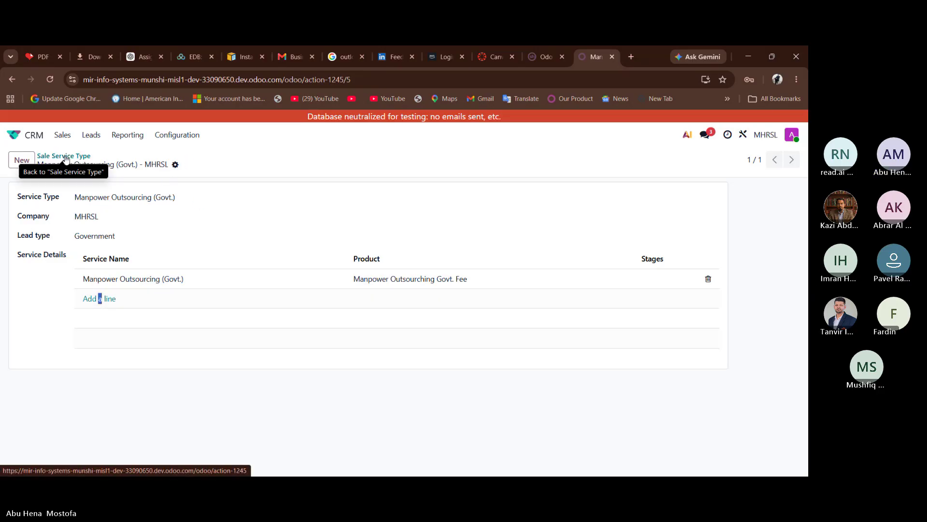
# - Start a new sale service type with lead type Government and service type Manpower Outsourcing (Govt.)
pyautogui.click(26, 161)
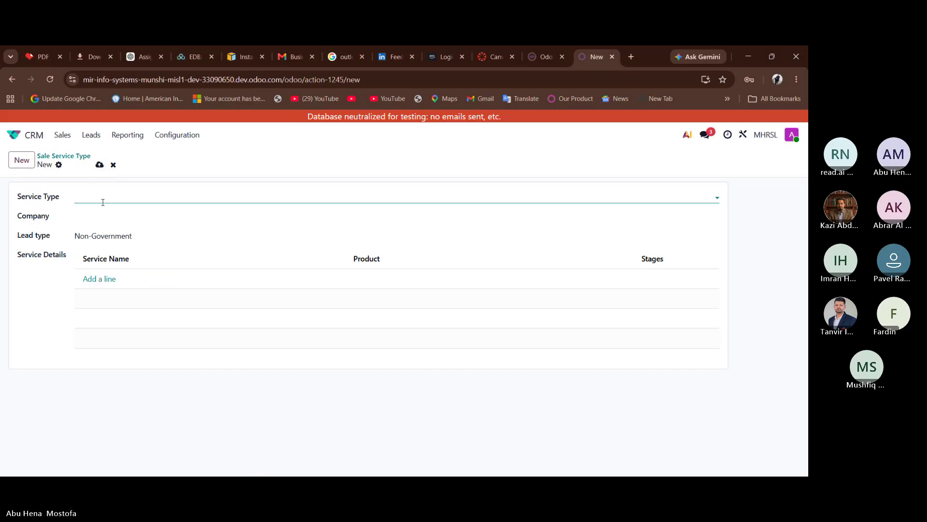
pyautogui.click(120, 239)
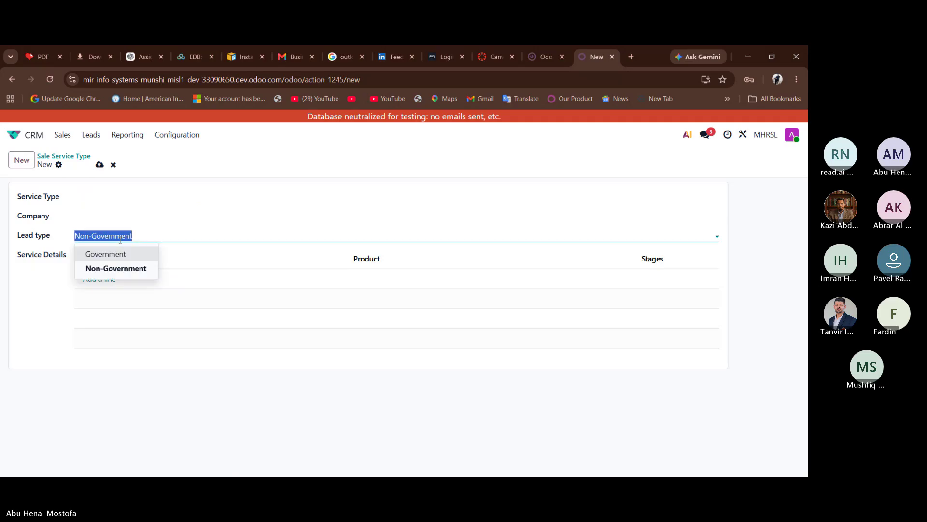
pyautogui.click(125, 261)
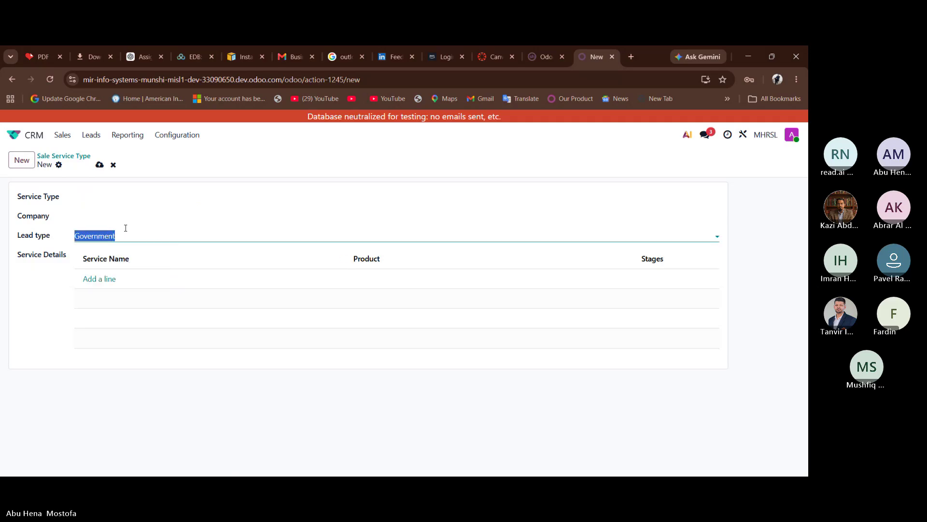
pyautogui.click(123, 194)
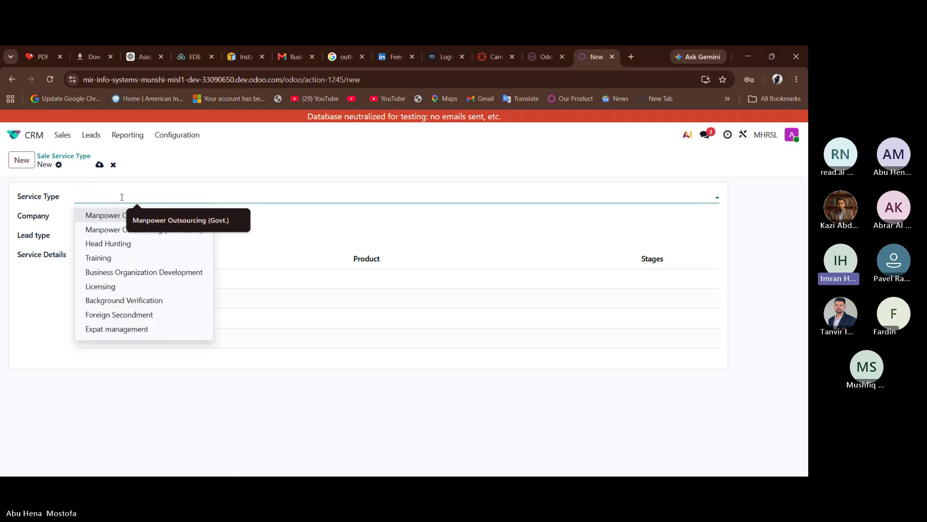
pyautogui.click(112, 213)
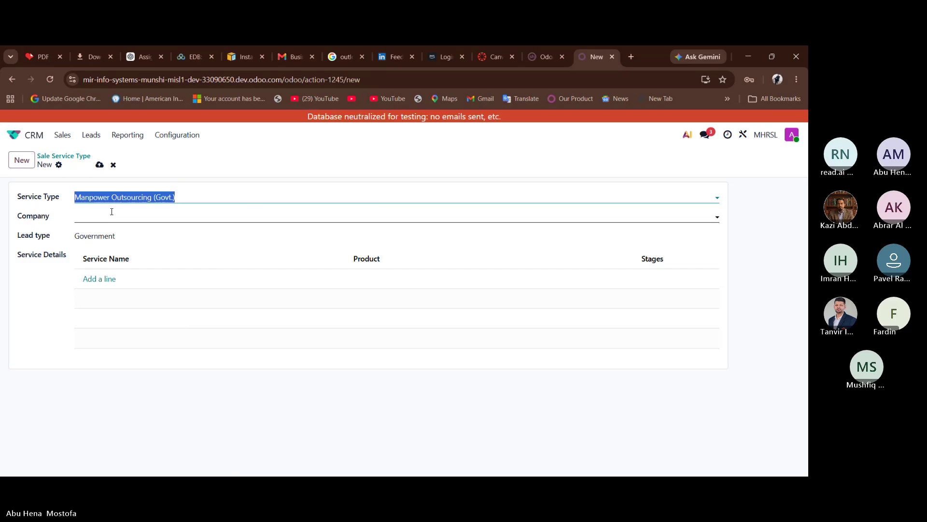
# - Add a service detail line for Manpower Outsourcing (Govt.) with the product Manager-Business Development
pyautogui.click(108, 282)
pyautogui.click(107, 282)
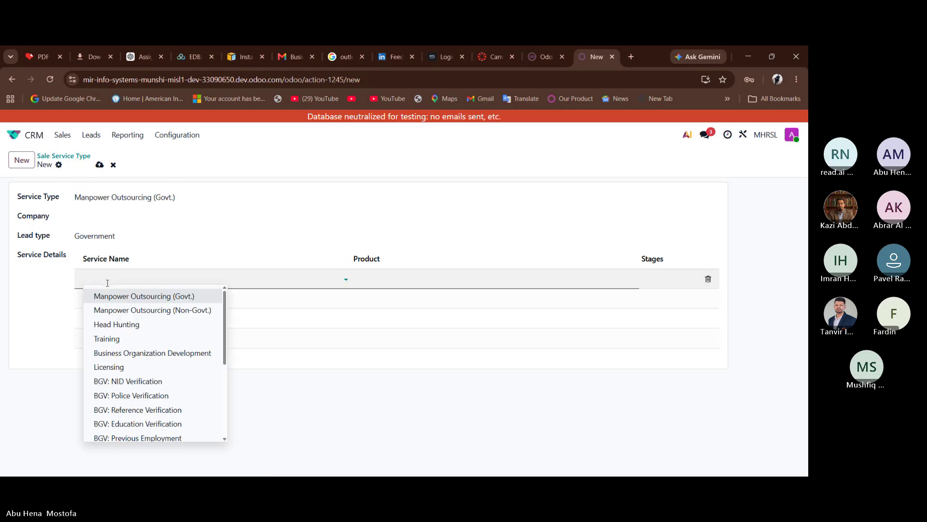
pyautogui.write('Ma')
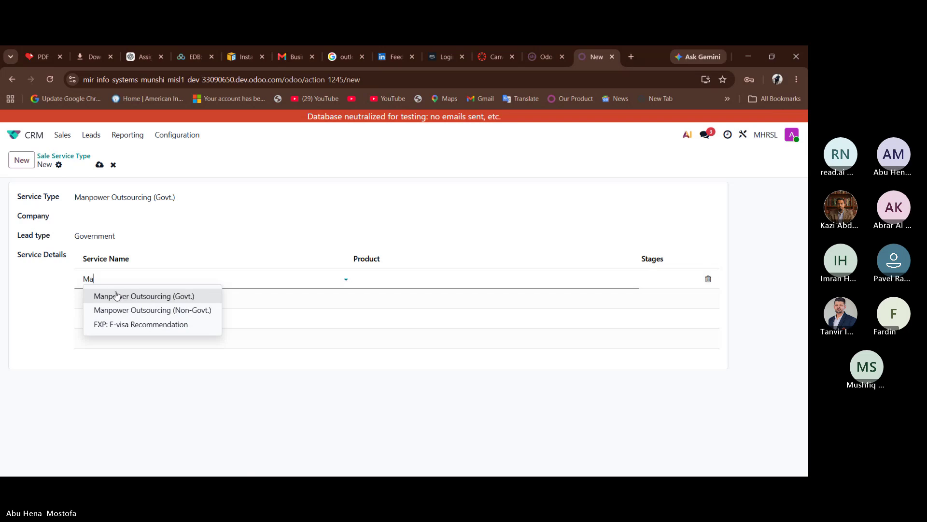
pyautogui.click(134, 301)
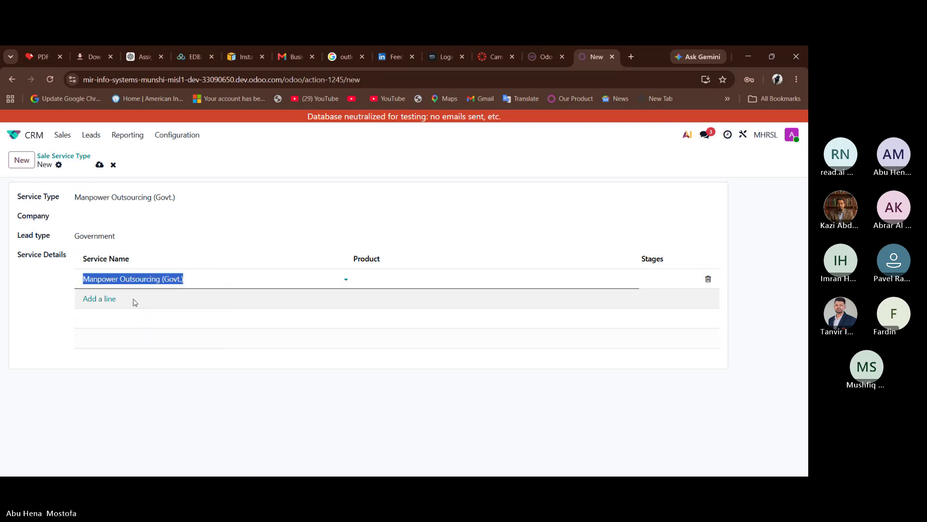
pyautogui.click(378, 275)
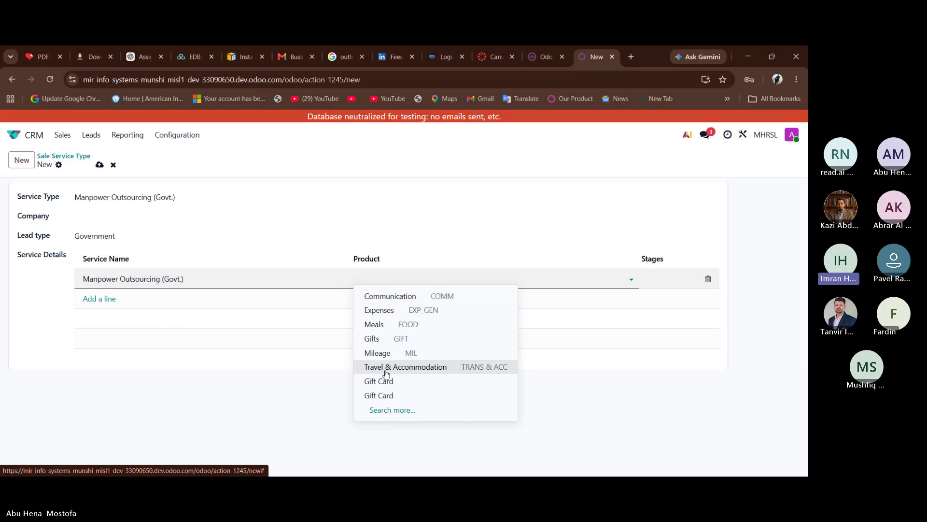
pyautogui.write('mana')
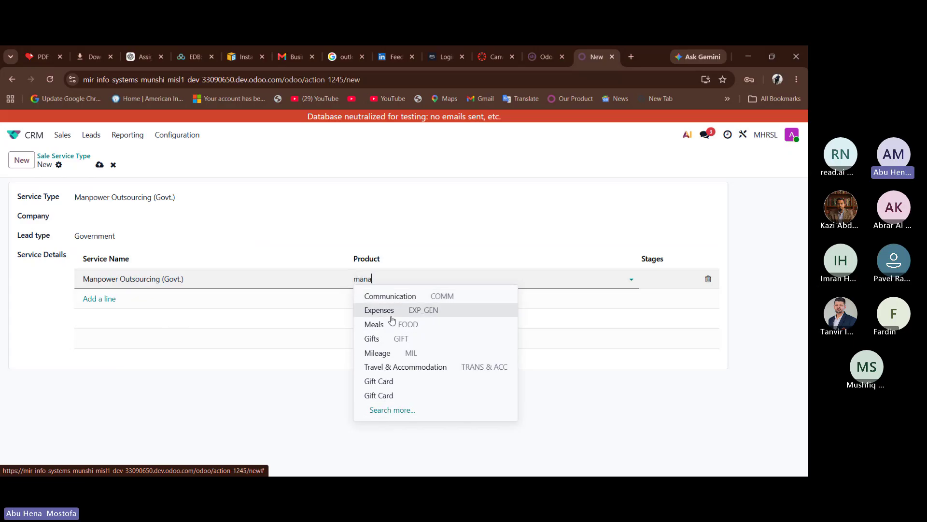
pyautogui.click(398, 295)
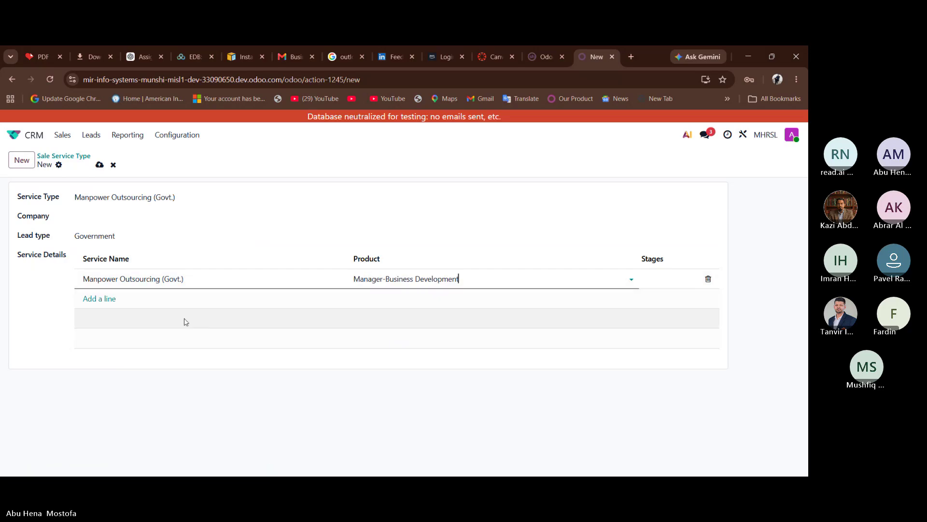
# - Add a second Manpower Outsourcing (Govt.) service detail line with the product Office Staff
pyautogui.click(97, 300)
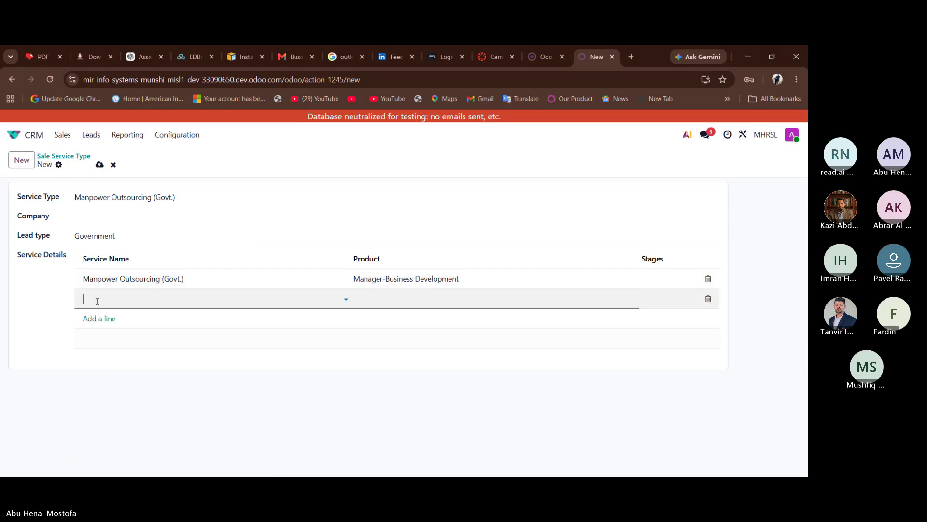
pyautogui.write('ma')
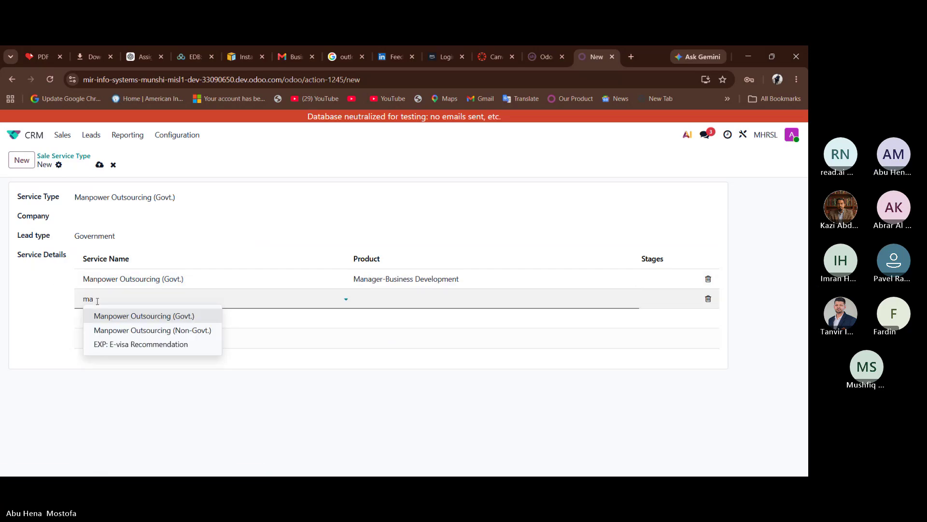
pyautogui.click(145, 317)
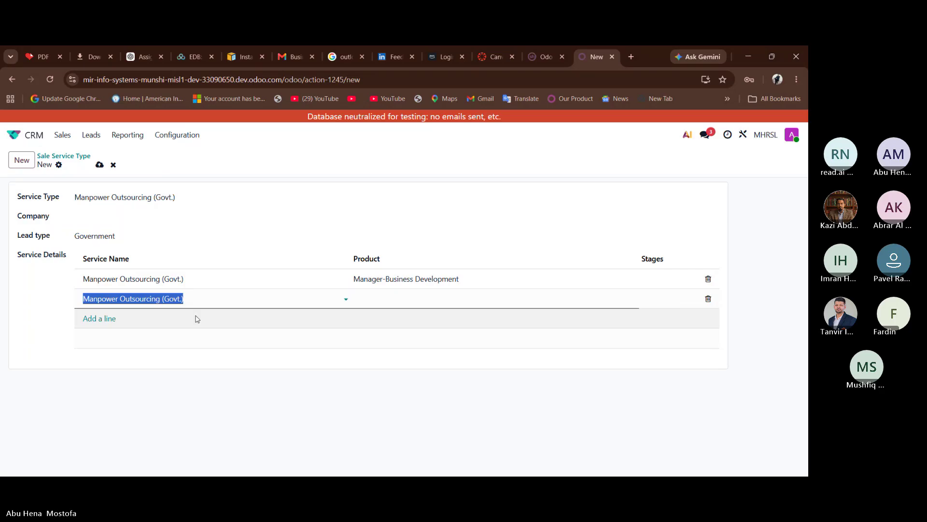
pyautogui.click(407, 298)
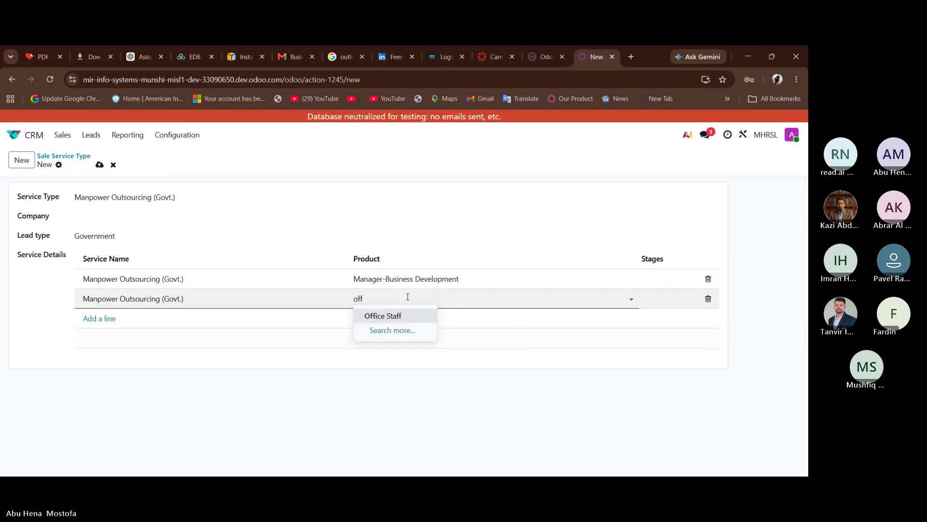
pyautogui.click(408, 315)
# - Set the company to MHRSL and try to save the new sale service type
pyautogui.click(136, 219)
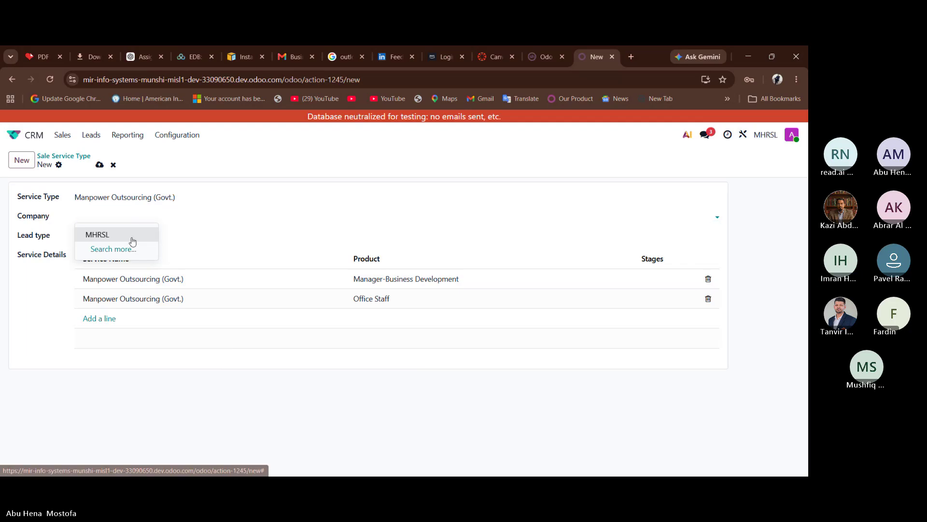
pyautogui.click(133, 233)
pyautogui.rightClick(134, 241)
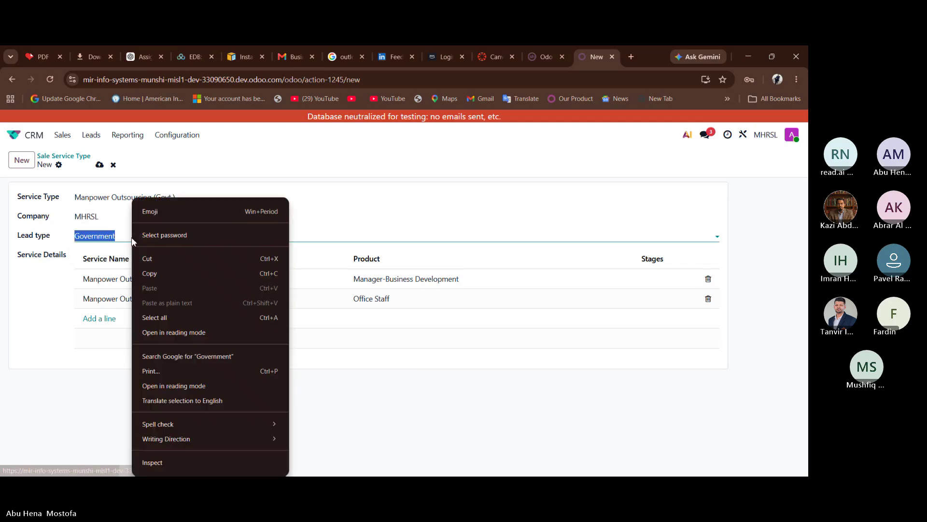
pyautogui.click(100, 165)
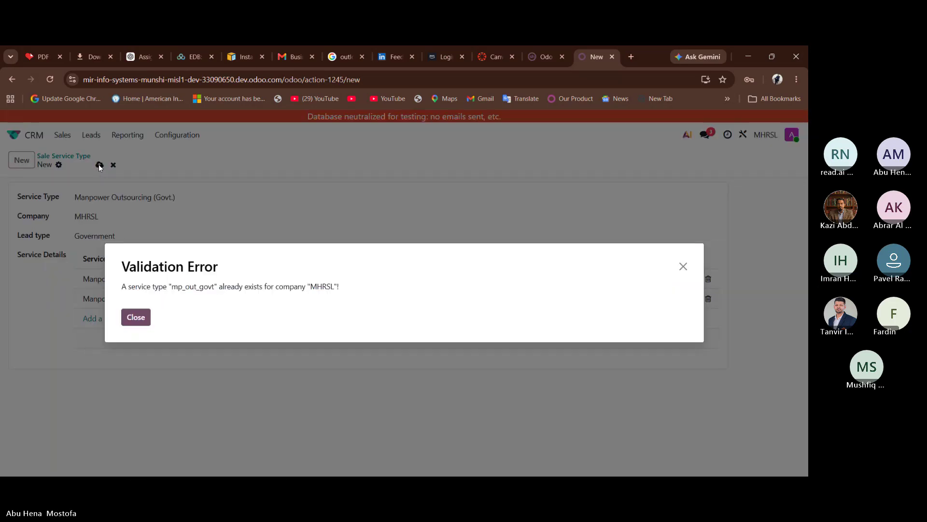
pyautogui.click(137, 322)
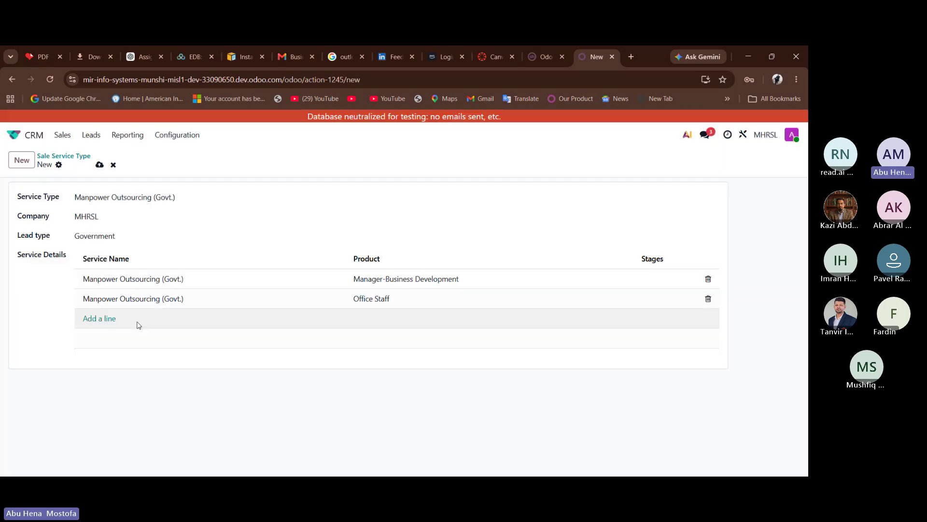
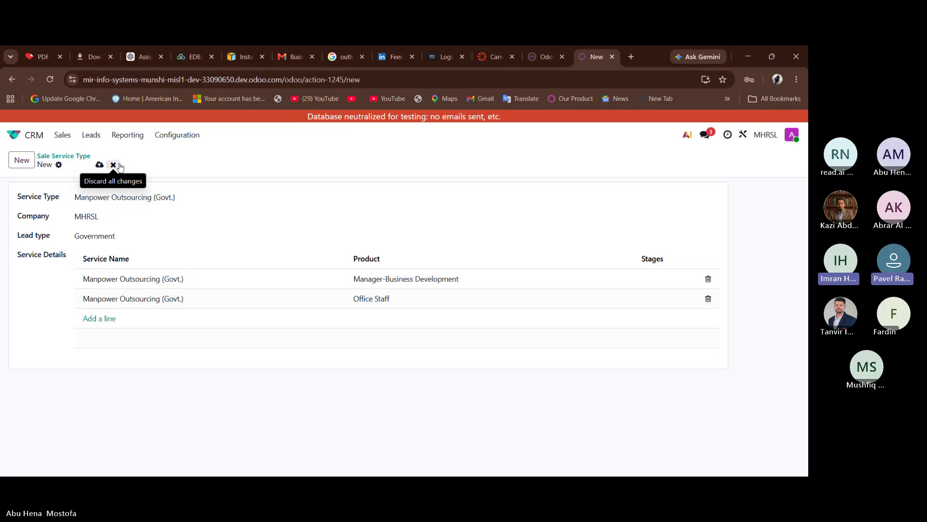
# - Discard the new sale service type and open the Health Ministry Tender opportunity from the pipeline
pyautogui.click(113, 165)
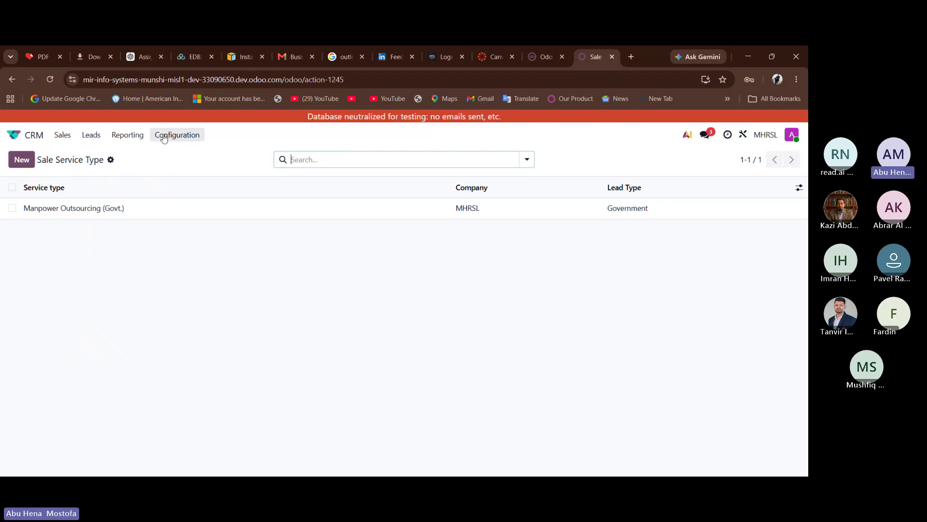
pyautogui.click(91, 135)
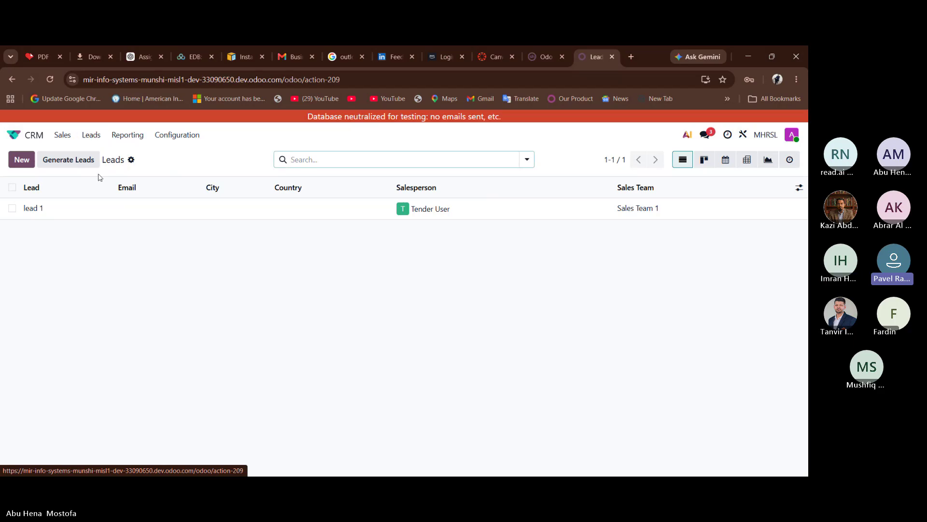
pyautogui.click(62, 134)
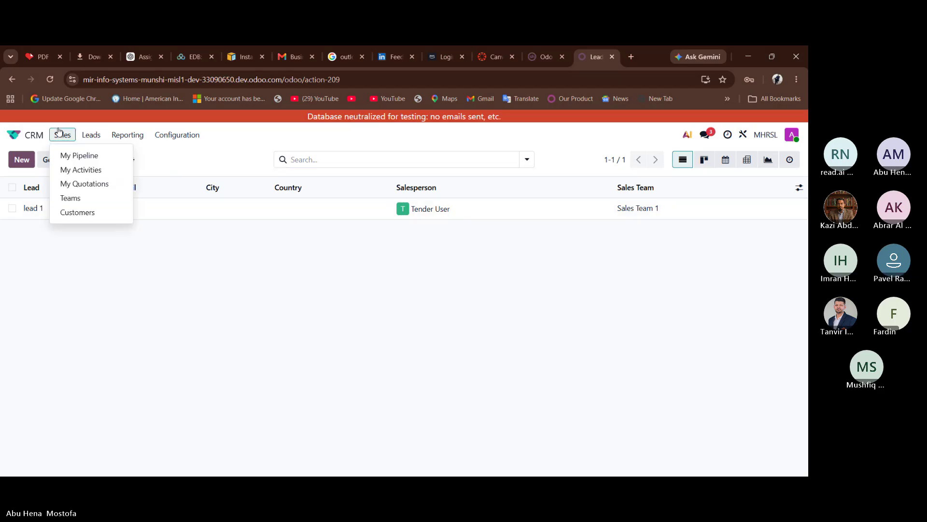
pyautogui.click(79, 156)
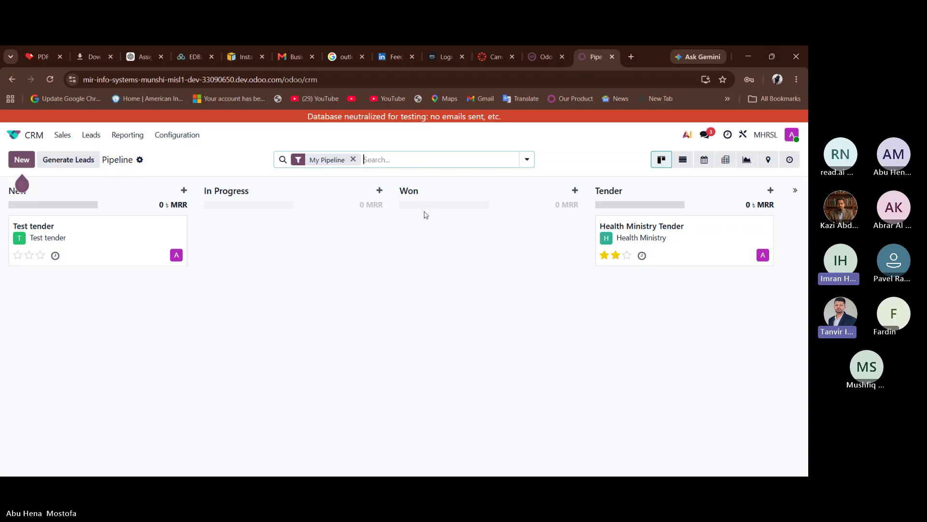
pyautogui.click(699, 254)
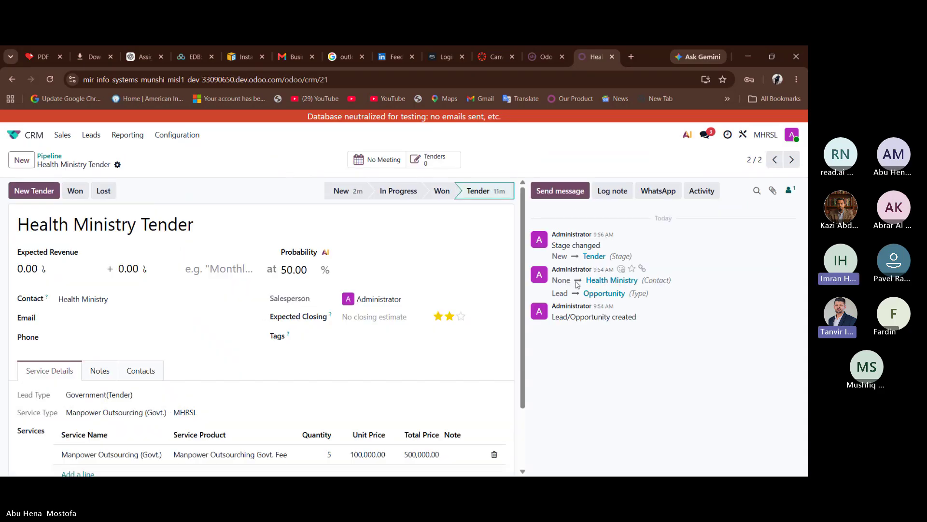
pyautogui.scroll(-2, 347, 300)
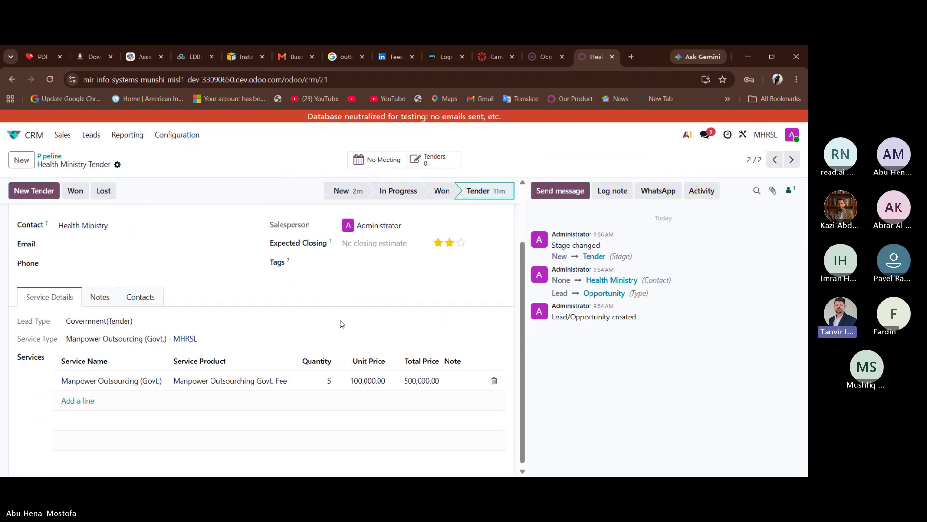
pyautogui.scroll(2, 341, 323)
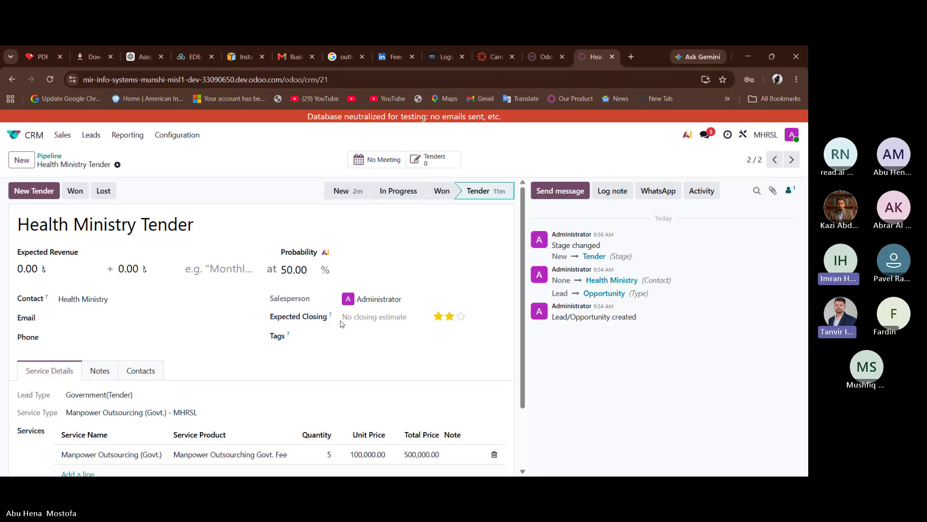
# - Add a second Manpower Outsourcing (Govt.) service line to the opportunity with a unit price of 20,000
pyautogui.scroll(-2, 247, 428)
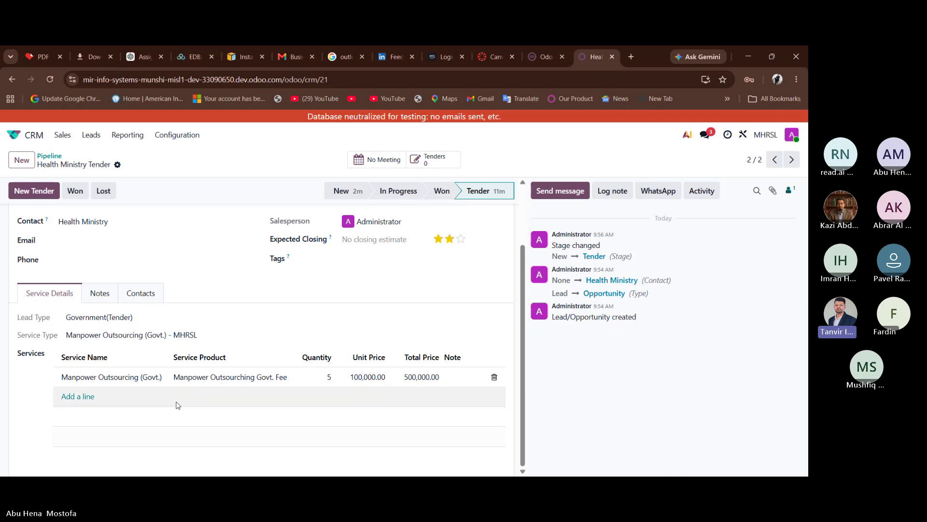
pyautogui.click(85, 402)
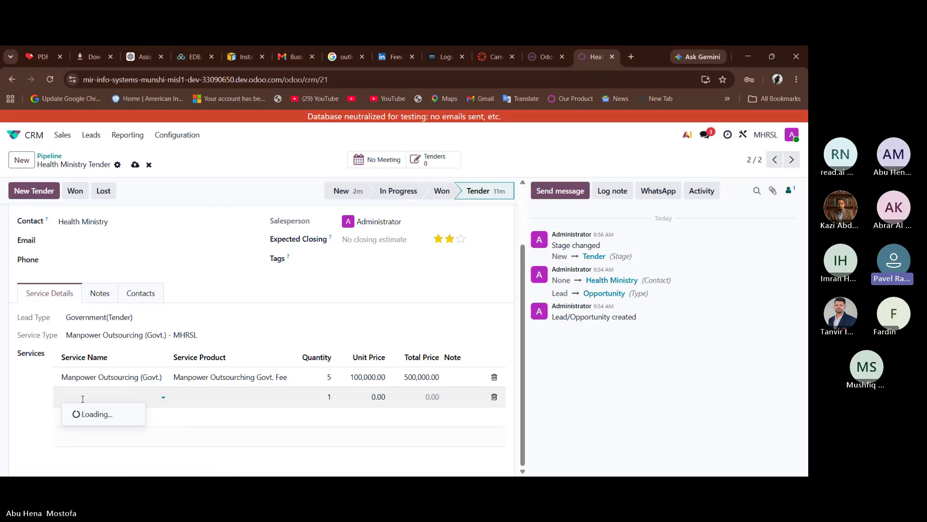
pyautogui.click(111, 414)
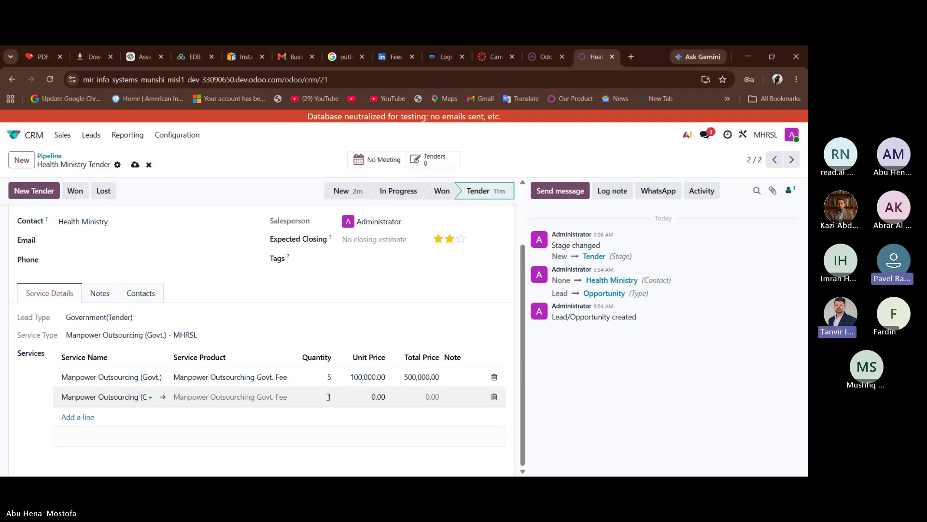
pyautogui.moveTo(372, 397); pyautogui.dragTo(385, 397)
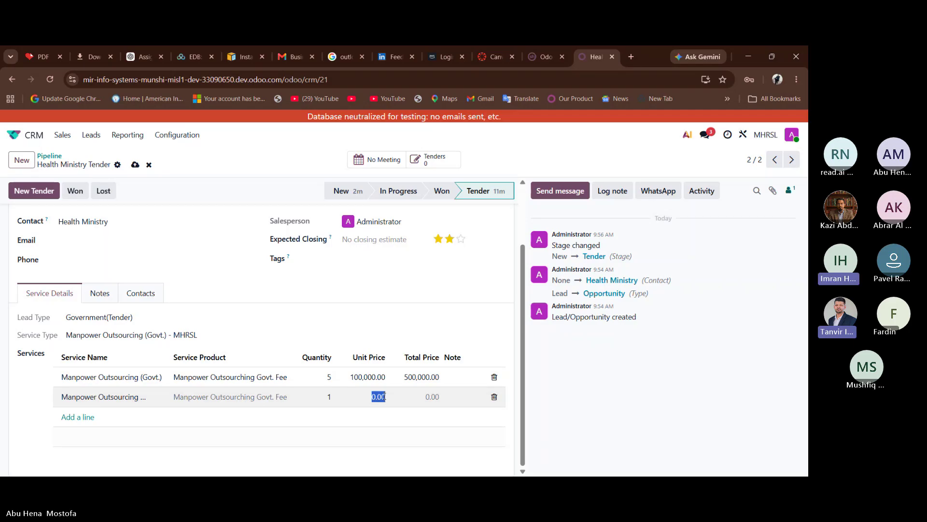
pyautogui.write('20000')
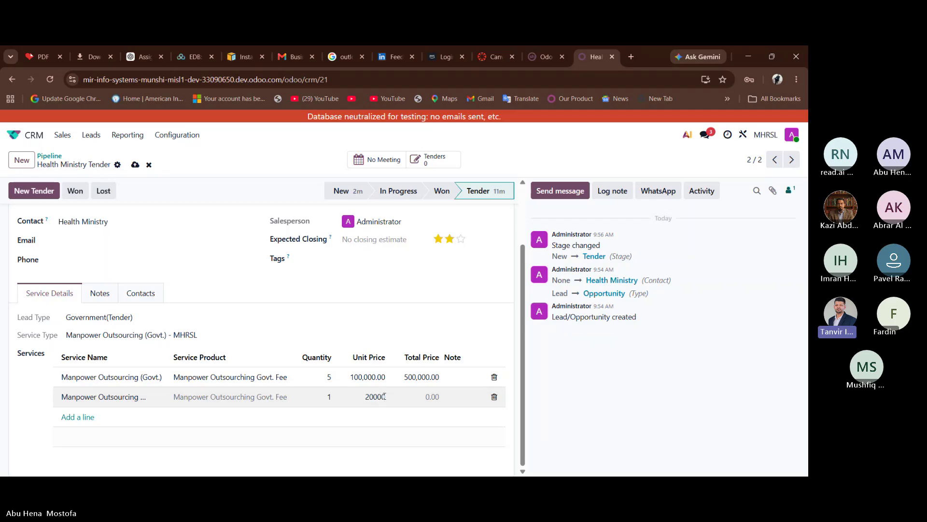
pyautogui.press('Tab')
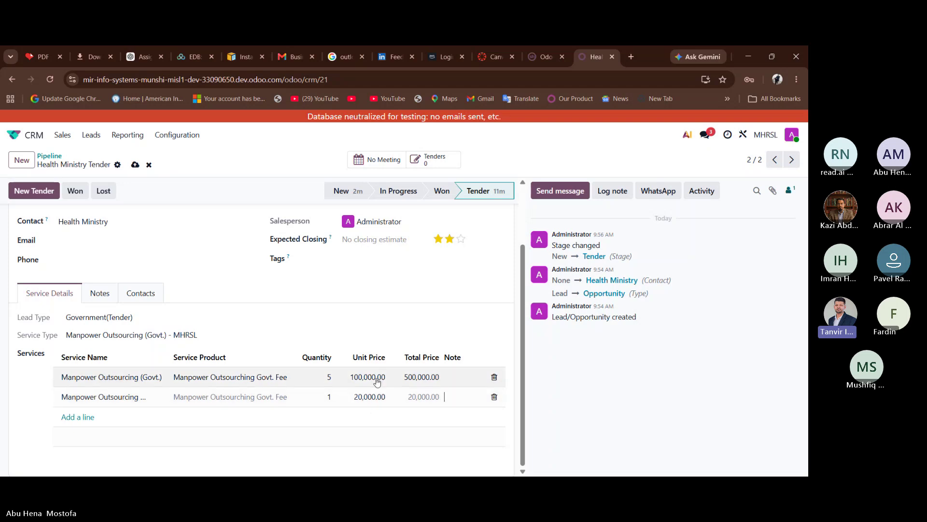
pyautogui.click(149, 309)
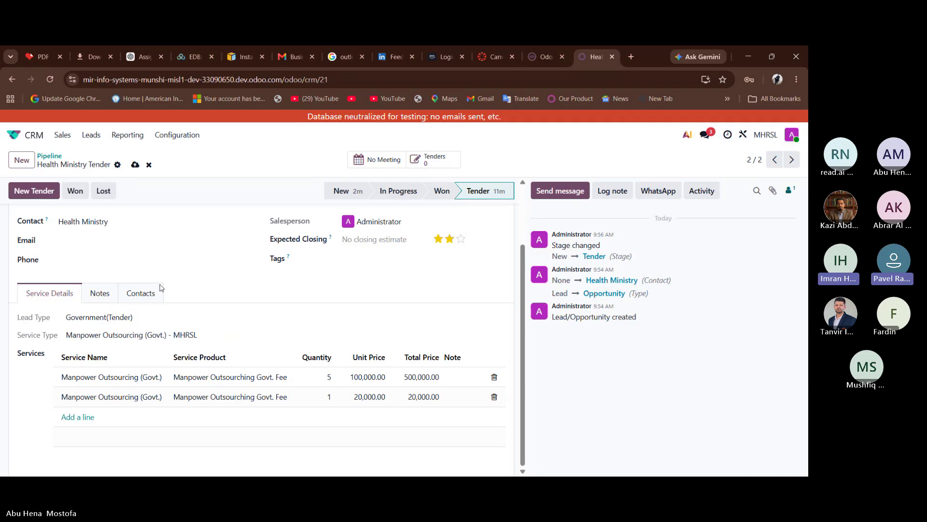
# - Try to save the opportunity, and delete the added 20,000 service line
pyautogui.click(135, 166)
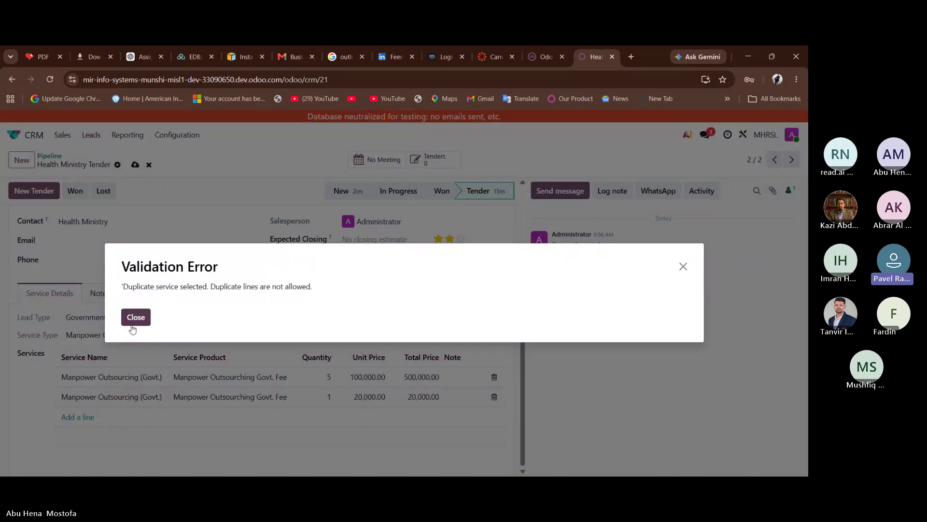
pyautogui.click(133, 320)
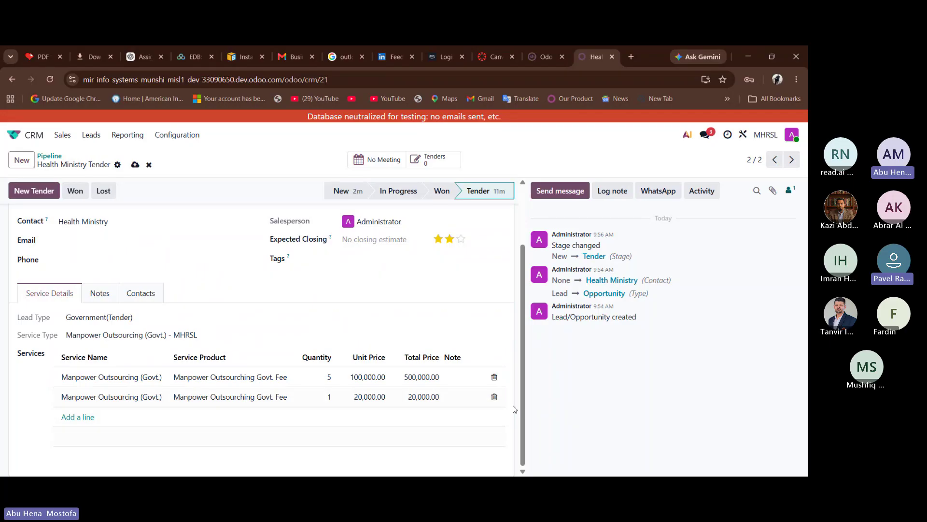
pyautogui.click(494, 397)
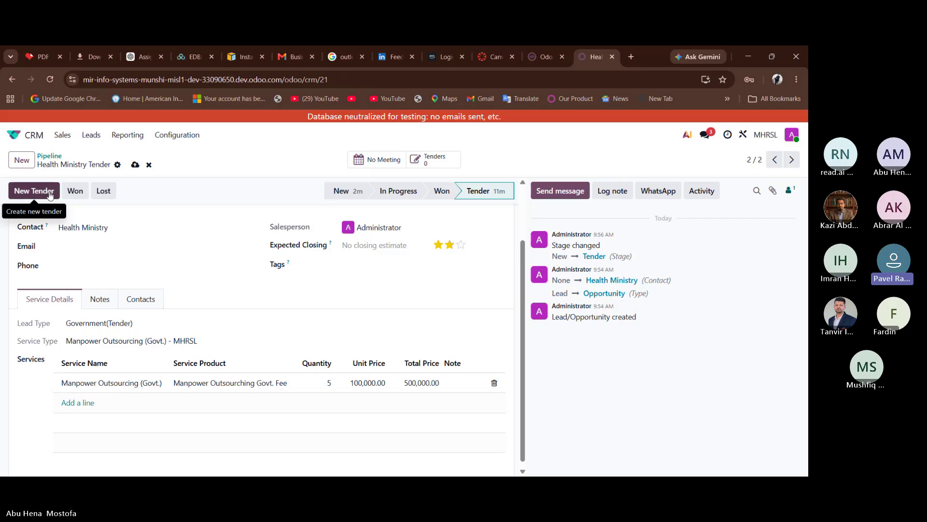
# - Start a new tender from the Health Ministry Tender opportunity and review its form and sale service lines
pyautogui.click(33, 191)
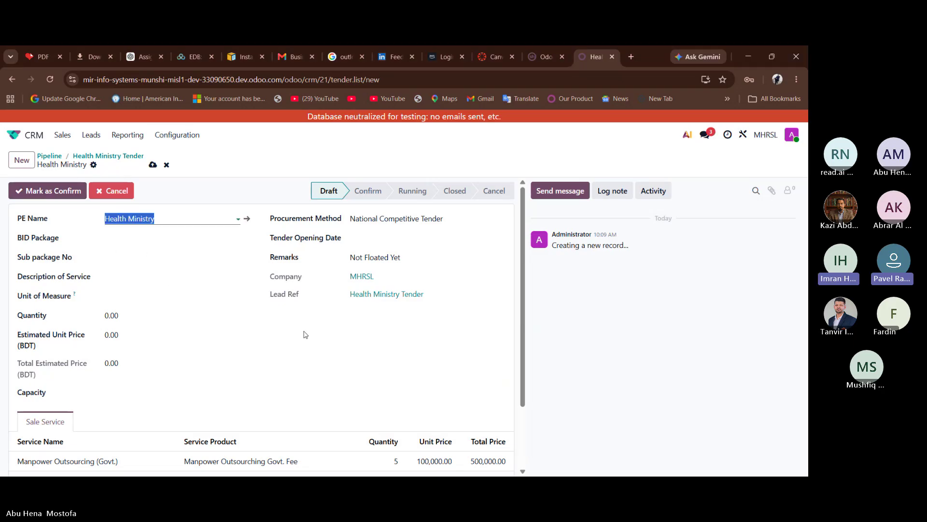
pyautogui.scroll(-2, 306, 336)
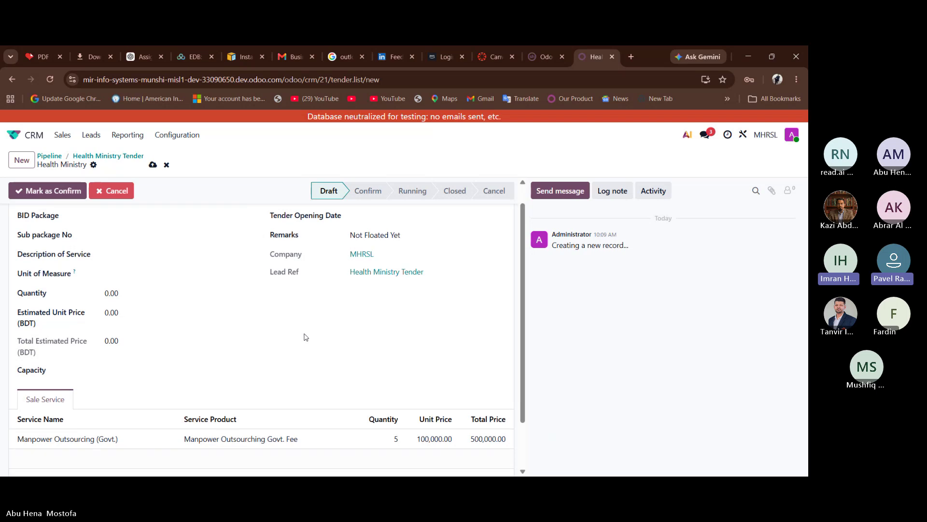
pyautogui.scroll(2, 306, 337)
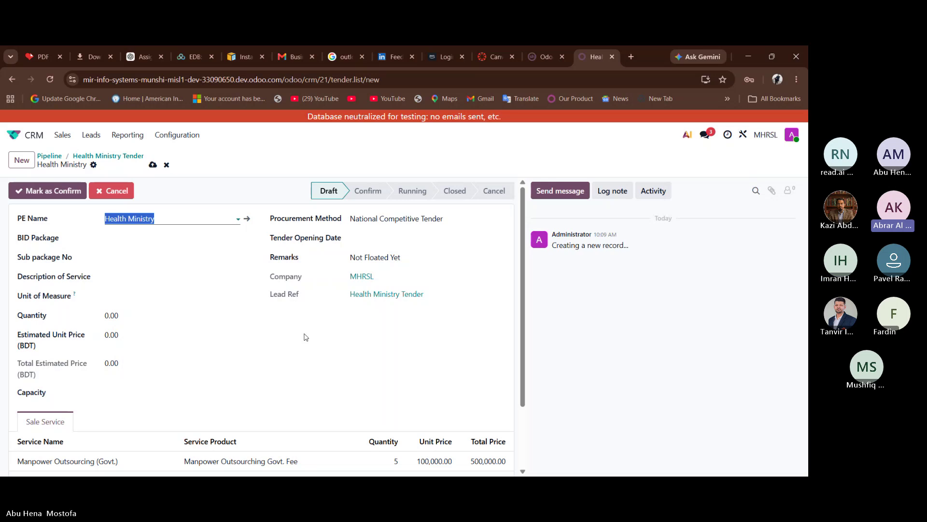
# - Review the new Health Ministry tender's form fields and its Manpower Outsourcing (Govt.) sale service line
pyautogui.click(305, 337)
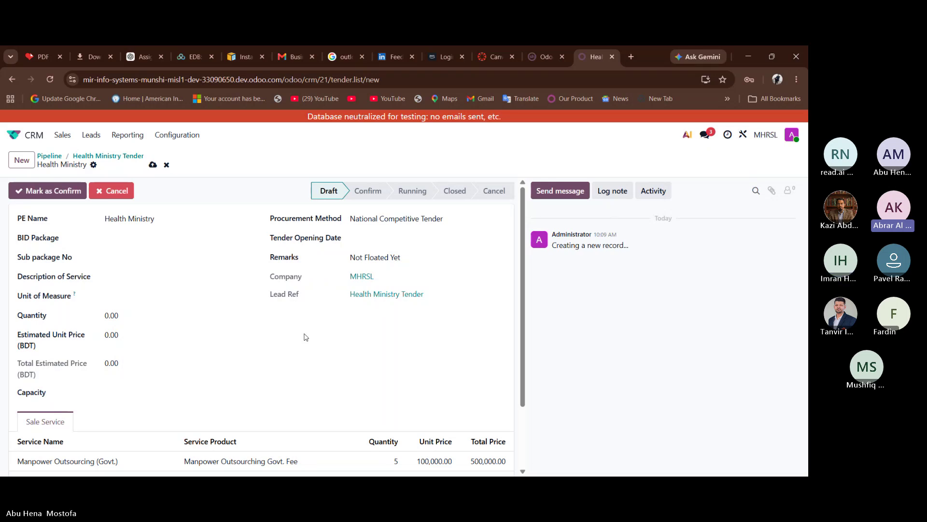
pyautogui.scroll(-1, 311, 309)
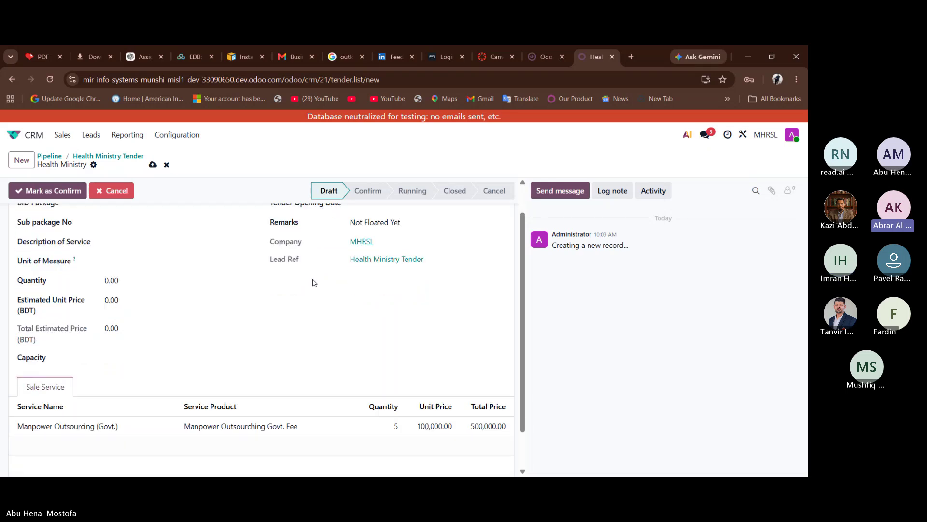
pyautogui.scroll(1, 314, 283)
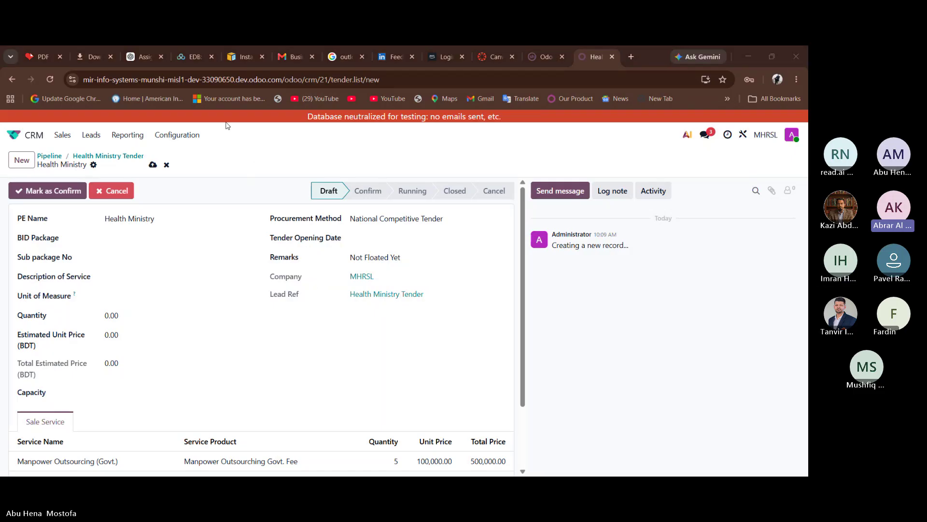
pyautogui.scroll(-2, 238, 295)
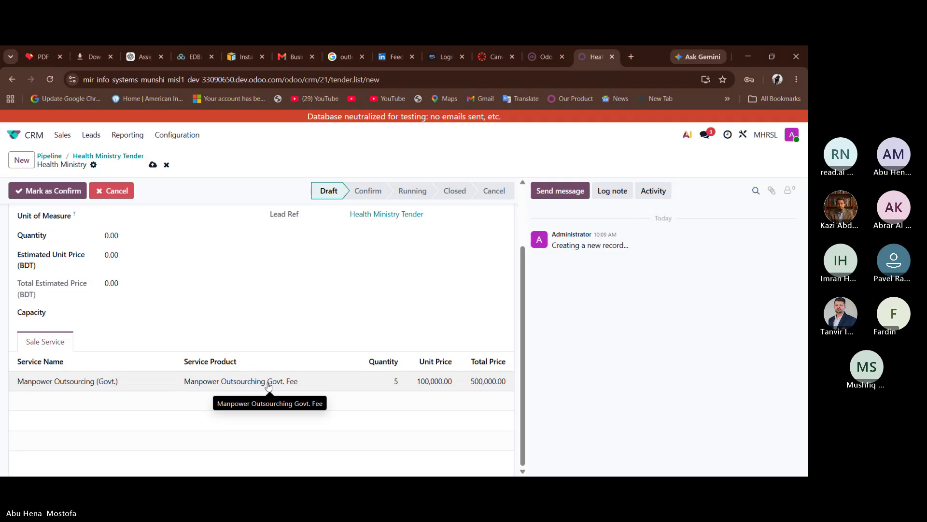
pyautogui.scroll(2, 261, 324)
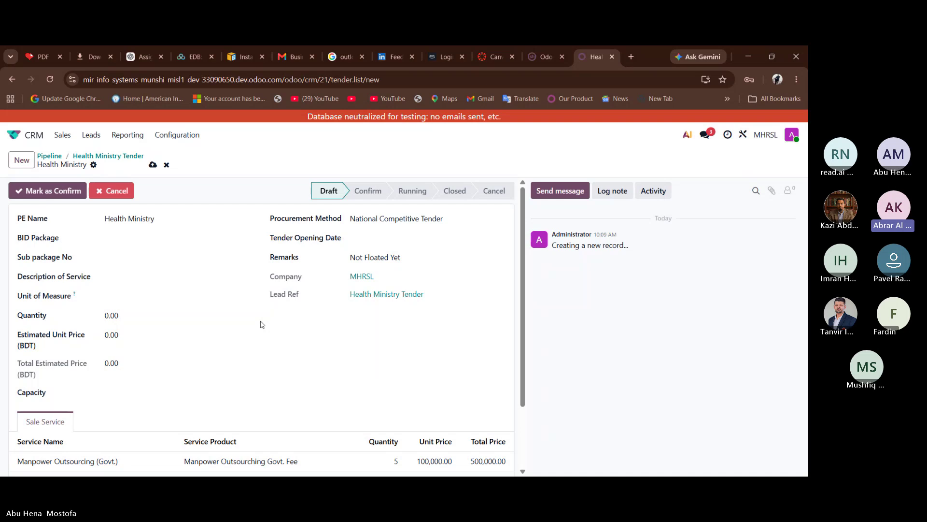
pyautogui.scroll(-2, 283, 269)
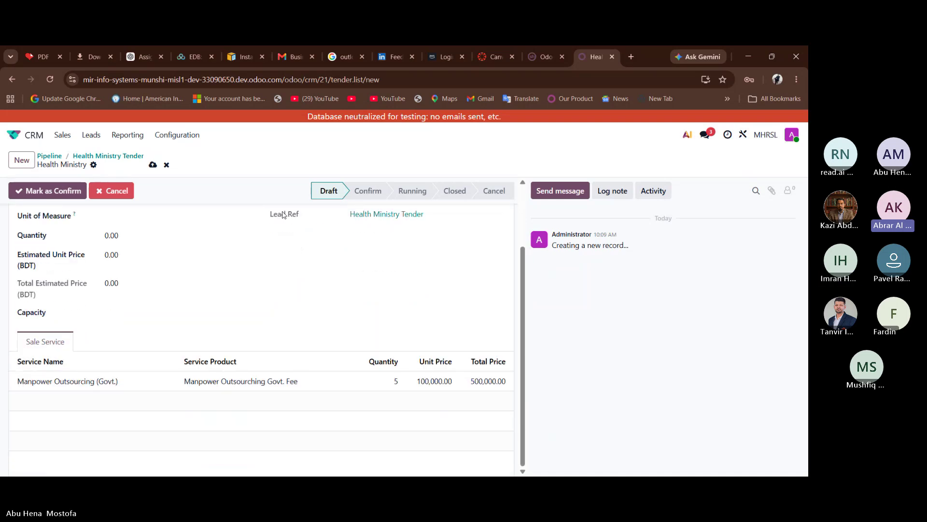
pyautogui.scroll(2, 283, 214)
pyautogui.scroll(1, 283, 215)
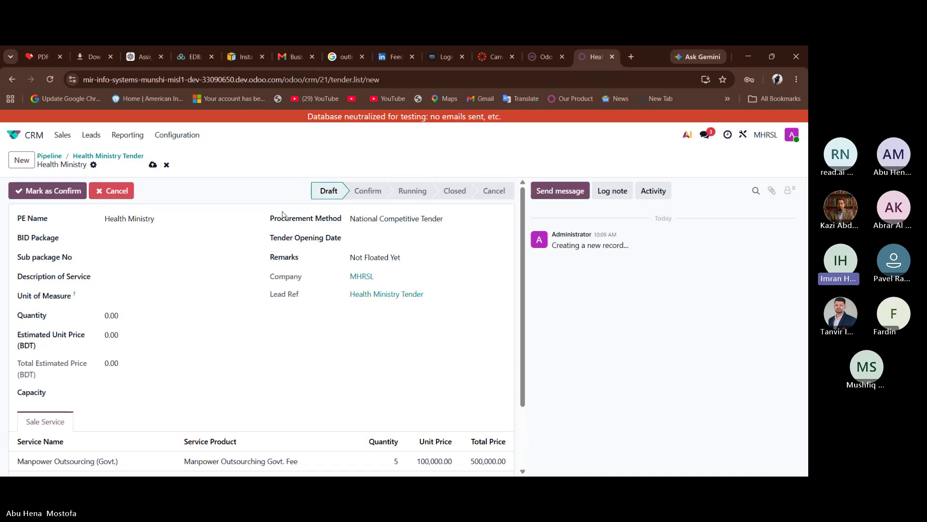
# - Set the tender's description of service to Manpower Outsourching Govt. Fee and mark the tender as confirmed
pyautogui.hotkey('alt', 'Tab')
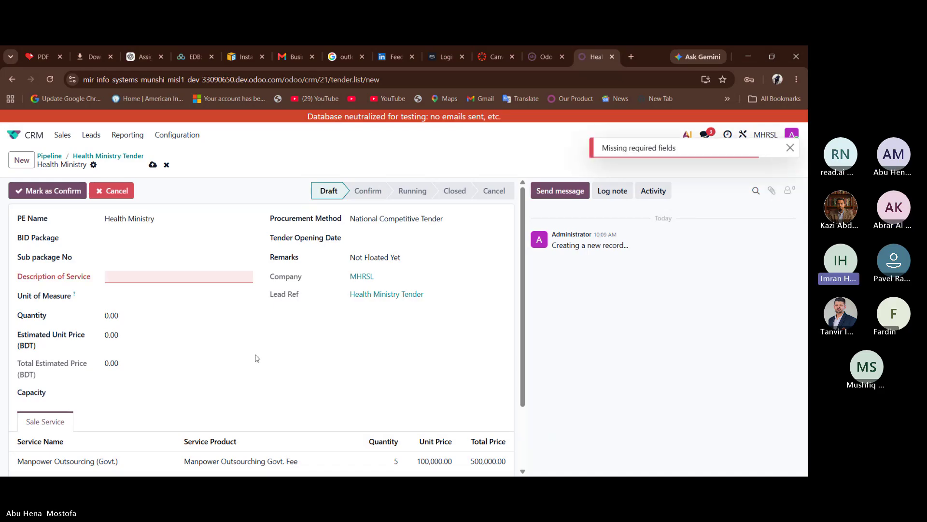
pyautogui.click(202, 279)
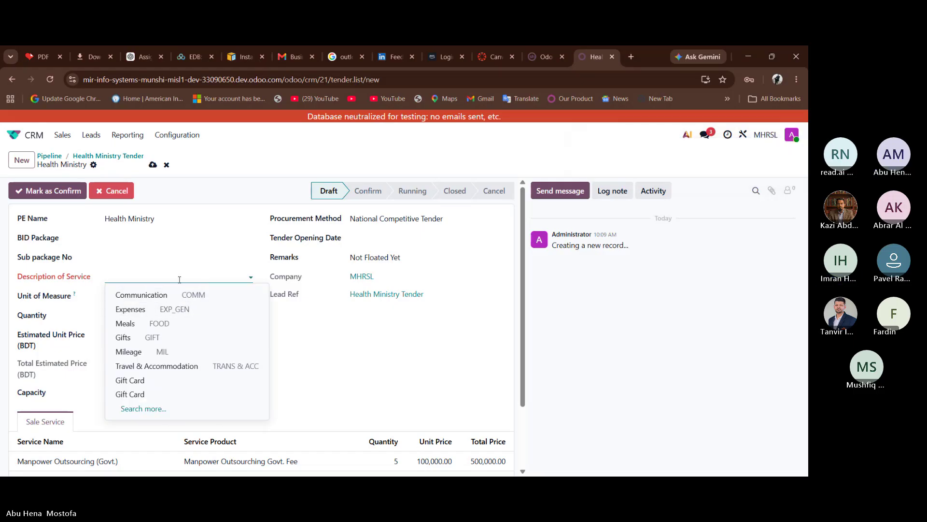
pyautogui.write('ma')
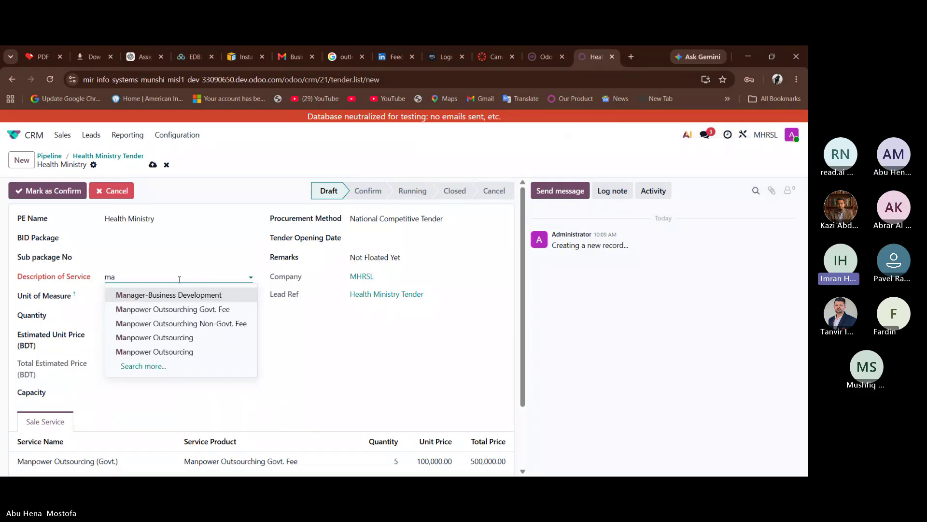
pyautogui.click(189, 309)
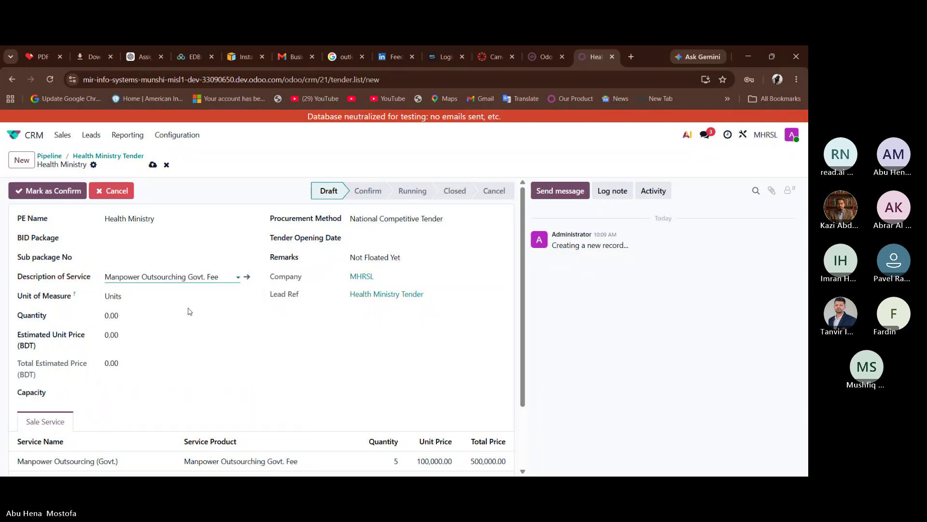
pyautogui.click(61, 198)
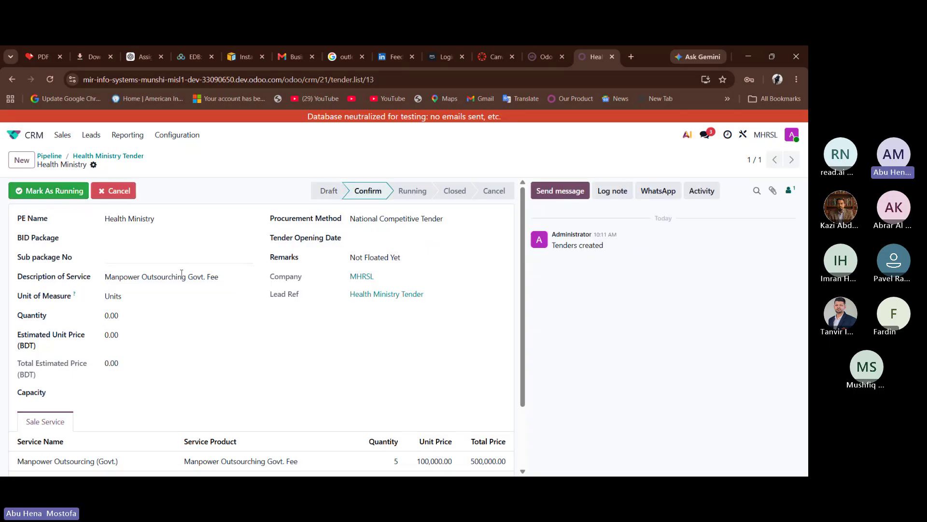
# - Review the confirmed tender's details, estimated prices and sale service line
pyautogui.press('Tab')
pyautogui.click(291, 336)
pyautogui.scroll(-2, 331, 363)
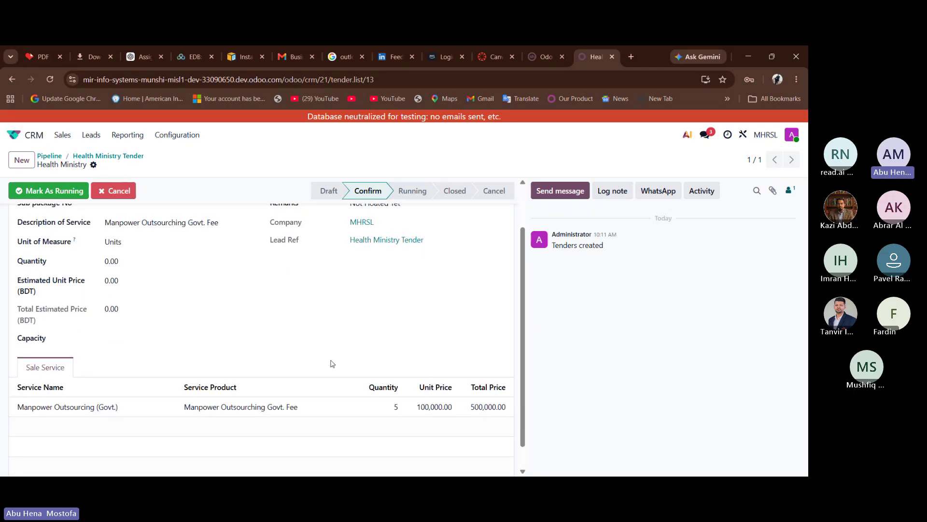
pyautogui.scroll(1, 332, 363)
pyautogui.scroll(1, 335, 309)
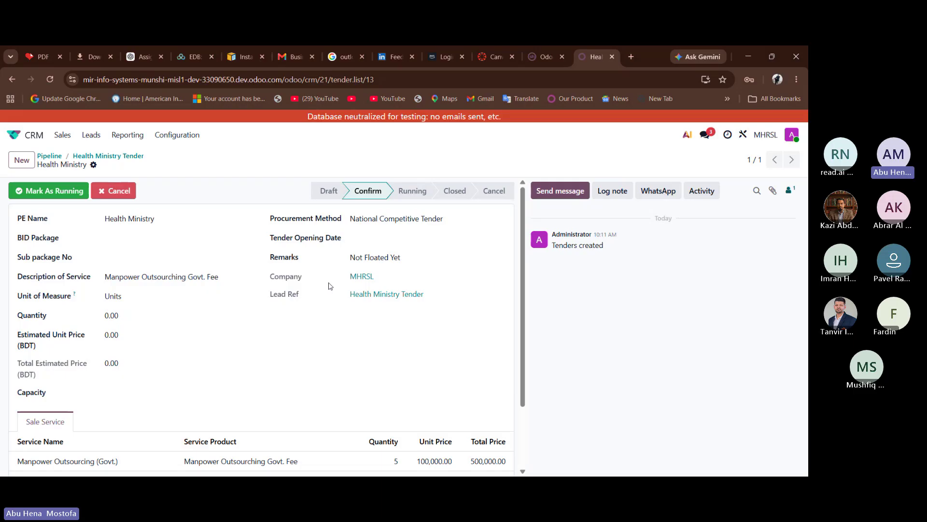
pyautogui.moveTo(330, 286); pyautogui.dragTo(103, 361)
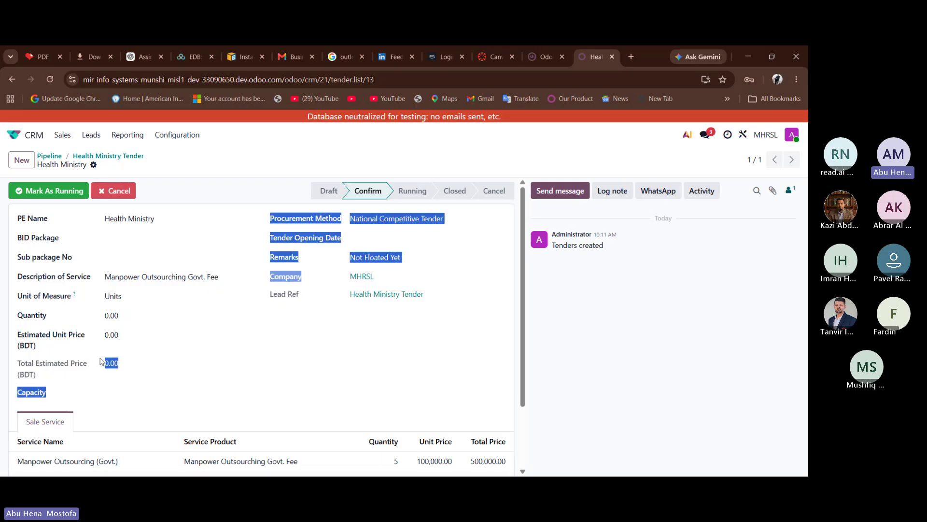
pyautogui.scroll(-1, 152, 363)
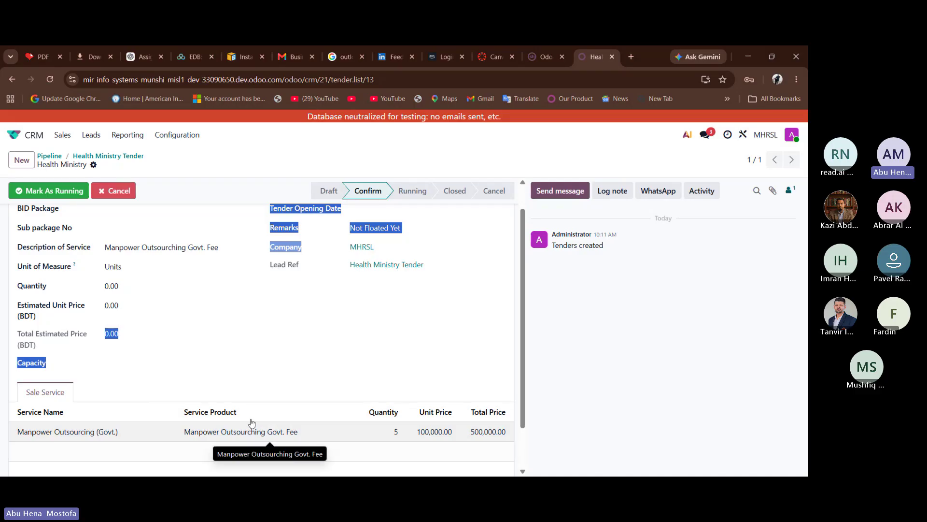
pyautogui.scroll(1, 246, 381)
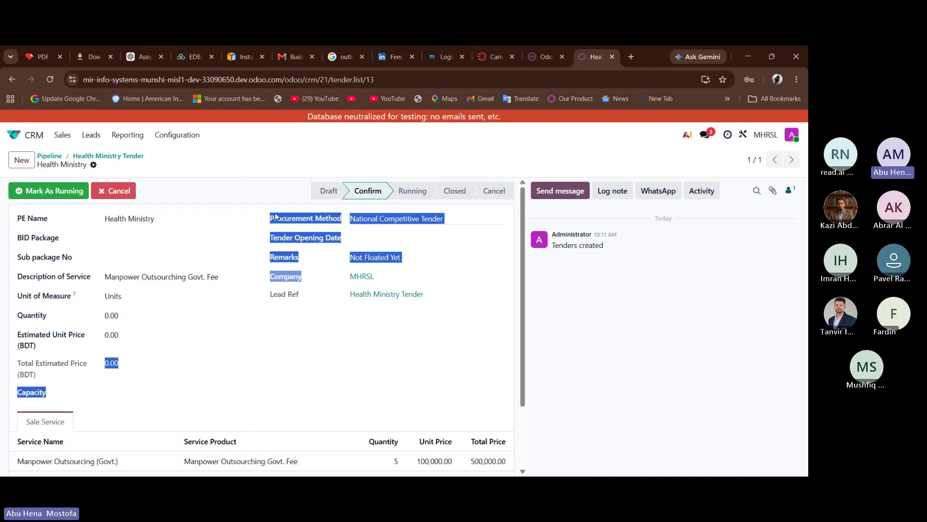
# - Mark the tender as running and send it to upcoming tenders with quantity 5 and a bank guarantee of 20,000
pyautogui.click(61, 195)
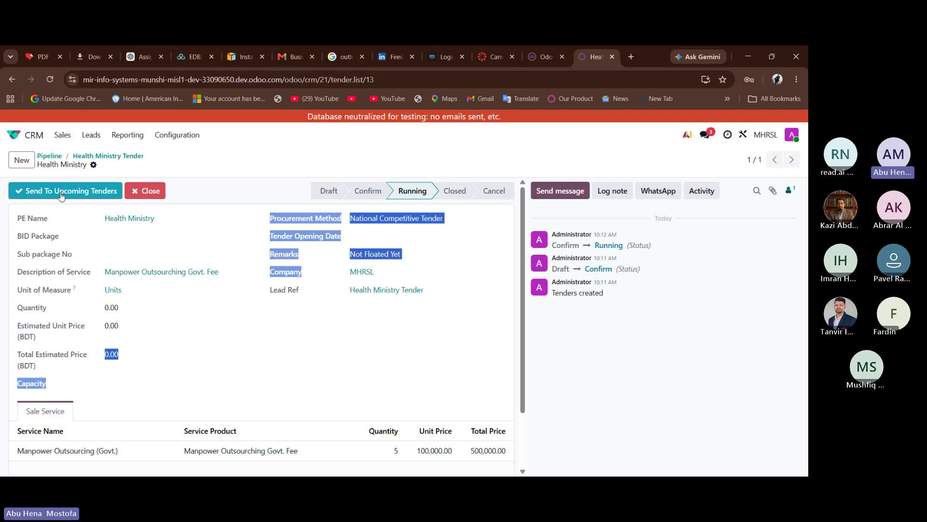
pyautogui.click(61, 191)
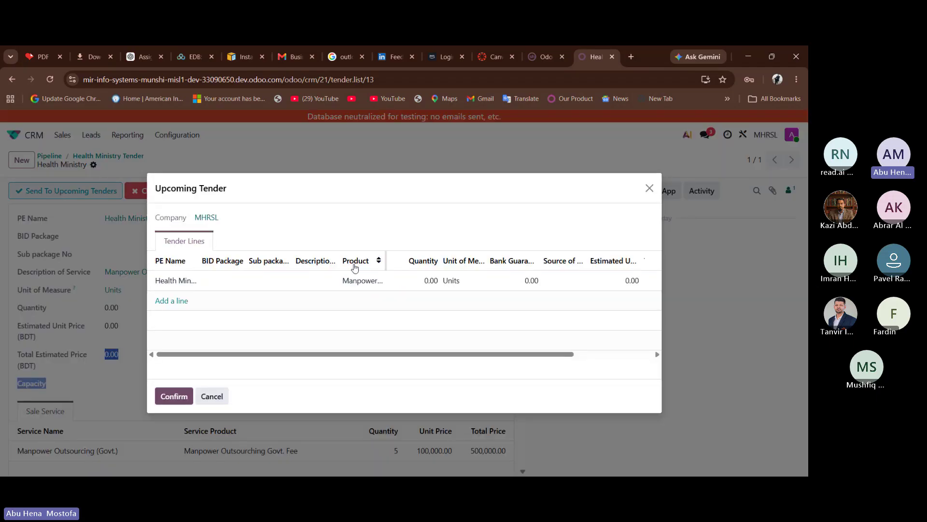
pyautogui.click(425, 283)
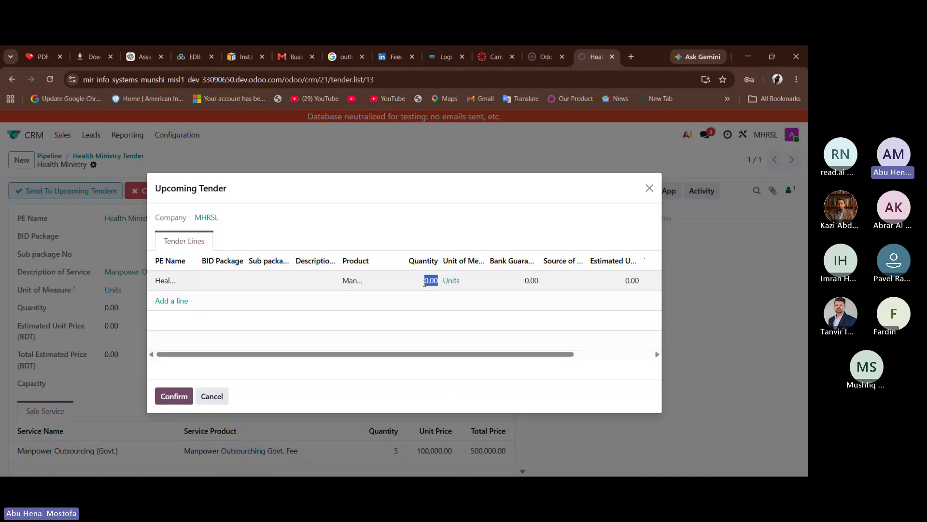
pyautogui.write('5')
pyautogui.click(519, 278)
pyautogui.write('20000')
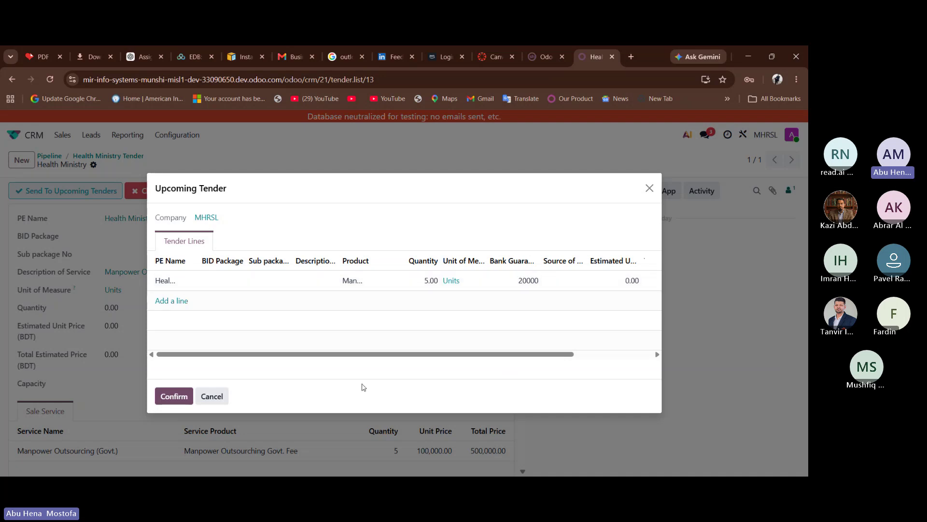
pyautogui.click(180, 398)
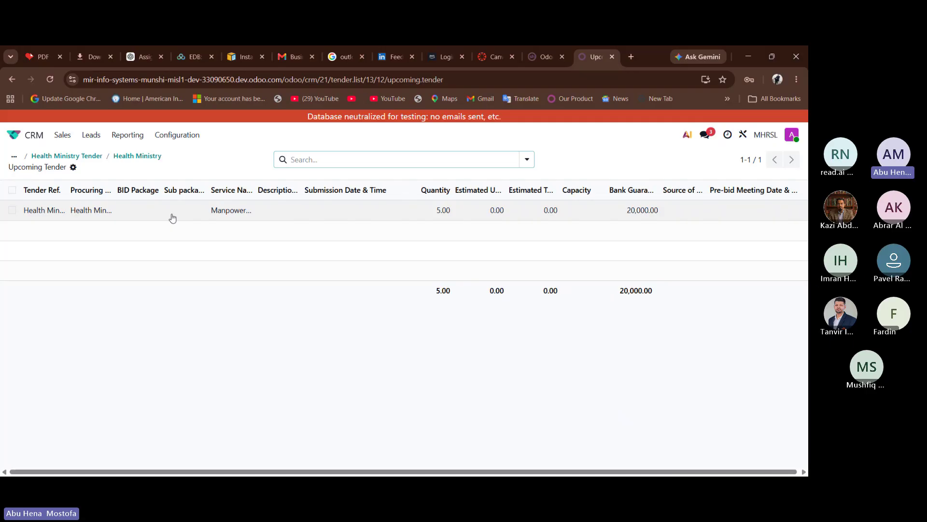
# - Switch to the Tenders app and open the Health Ministry upcoming tender with the 20,000 bank guarantee
pyautogui.click(27, 138)
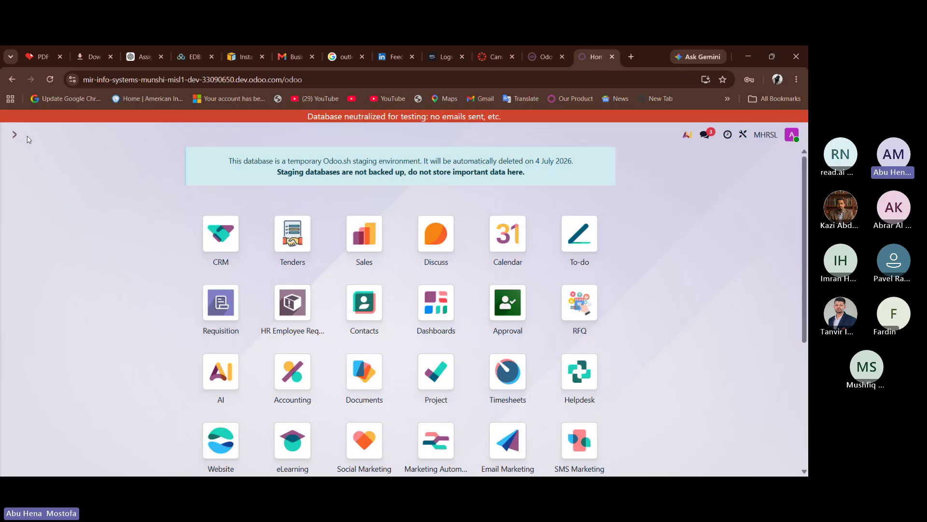
pyautogui.click(290, 259)
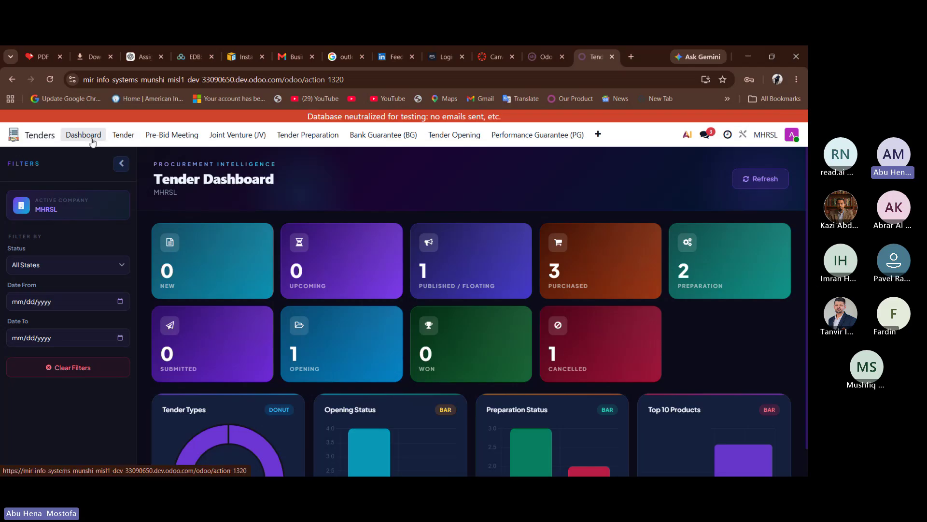
pyautogui.click(124, 136)
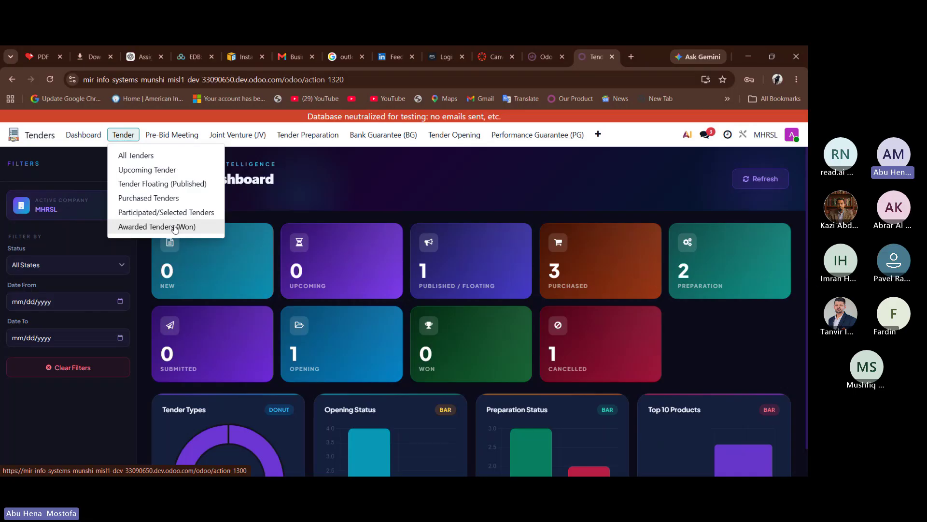
pyautogui.click(165, 169)
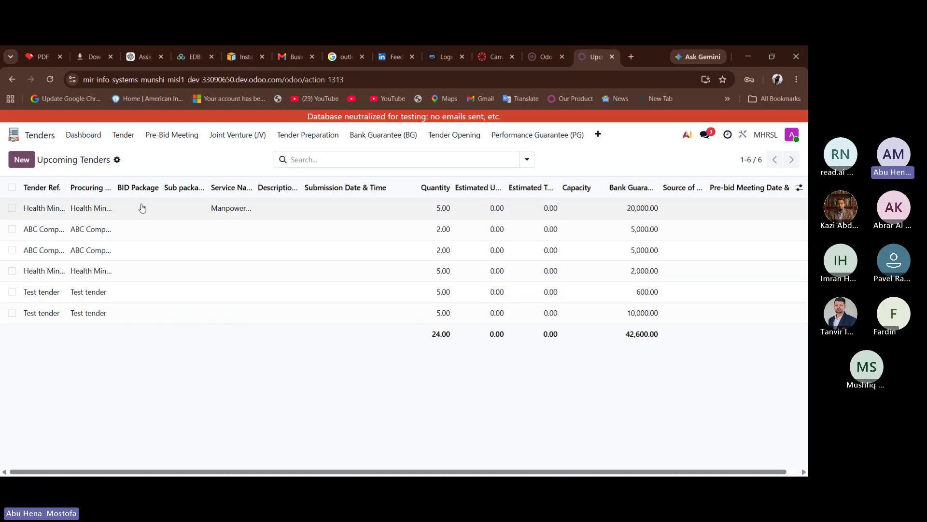
pyautogui.click(142, 207)
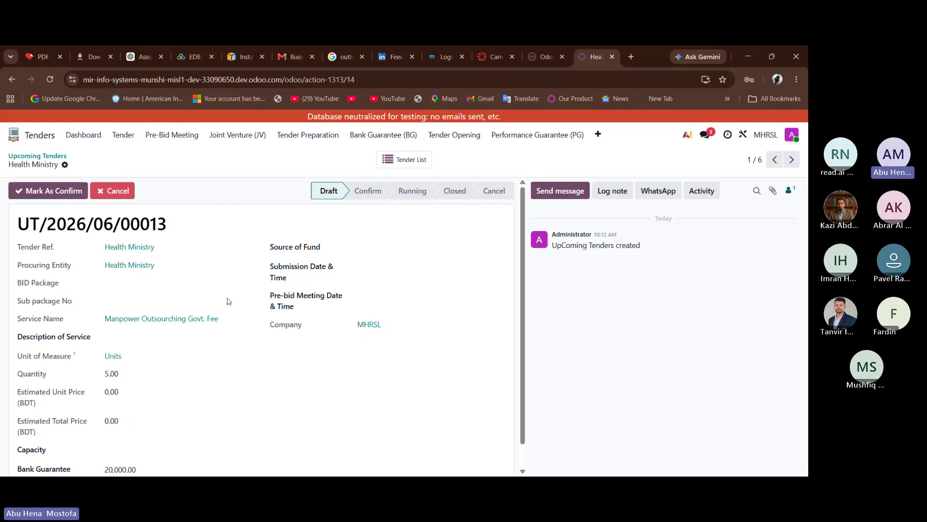
# - Review the upcoming tender, advance it through confirmed to running, and create its Tender Floating record
pyautogui.scroll(-1, 229, 301)
pyautogui.scroll(1, 229, 302)
pyautogui.scroll(-1, 123, 383)
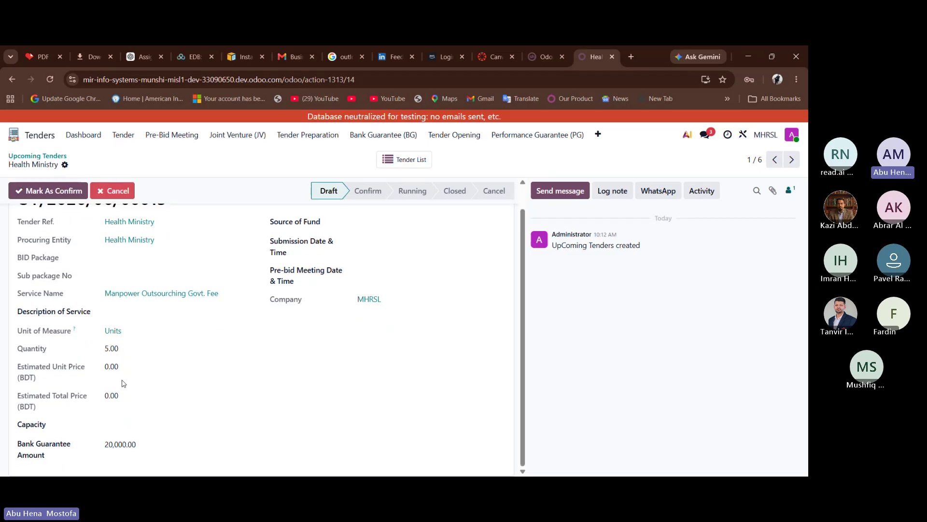
pyautogui.scroll(1, 123, 383)
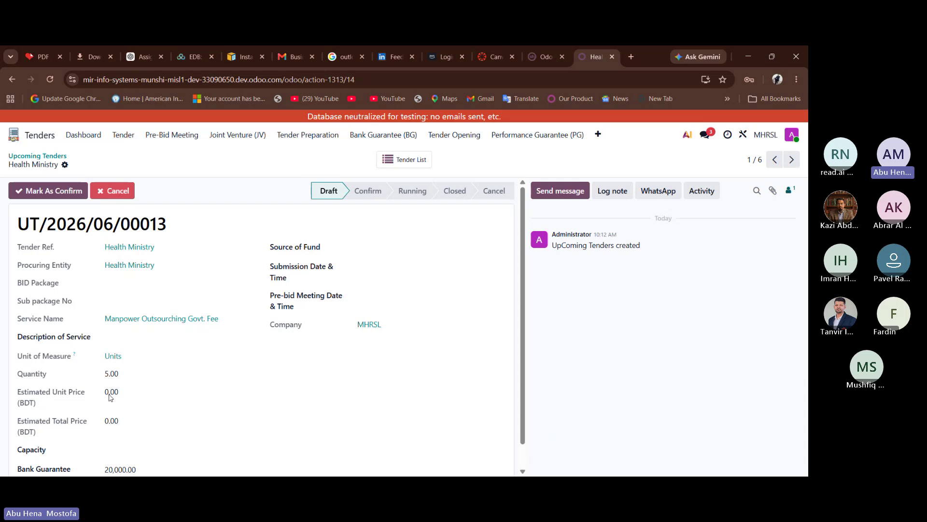
pyautogui.scroll(-1, 95, 393)
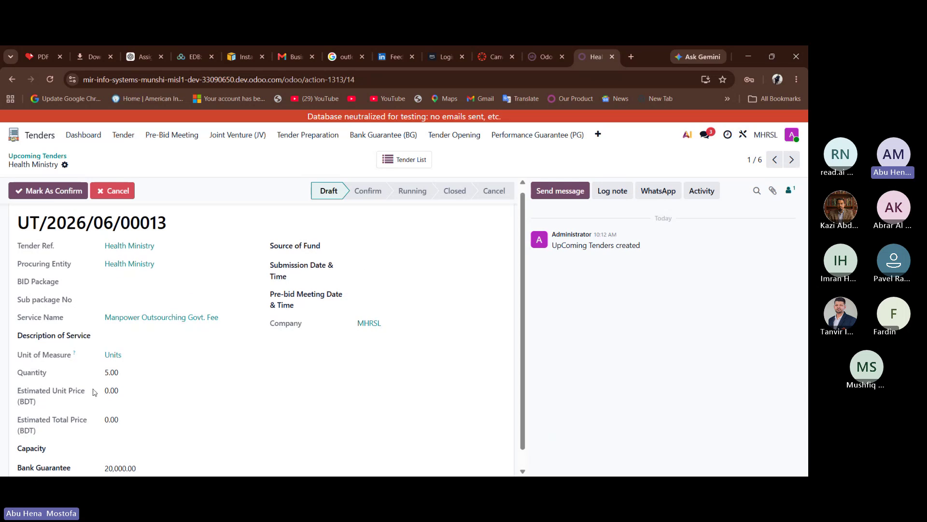
pyautogui.click(45, 191)
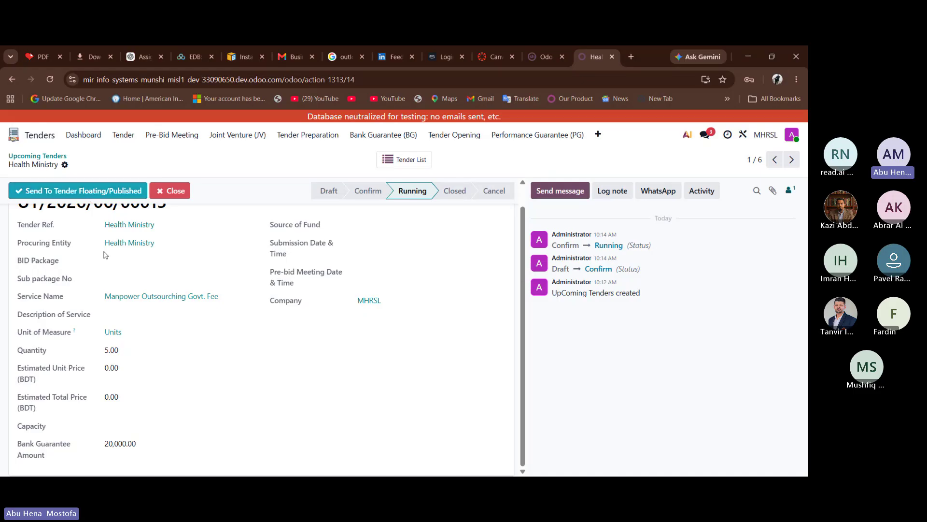
pyautogui.click(87, 191)
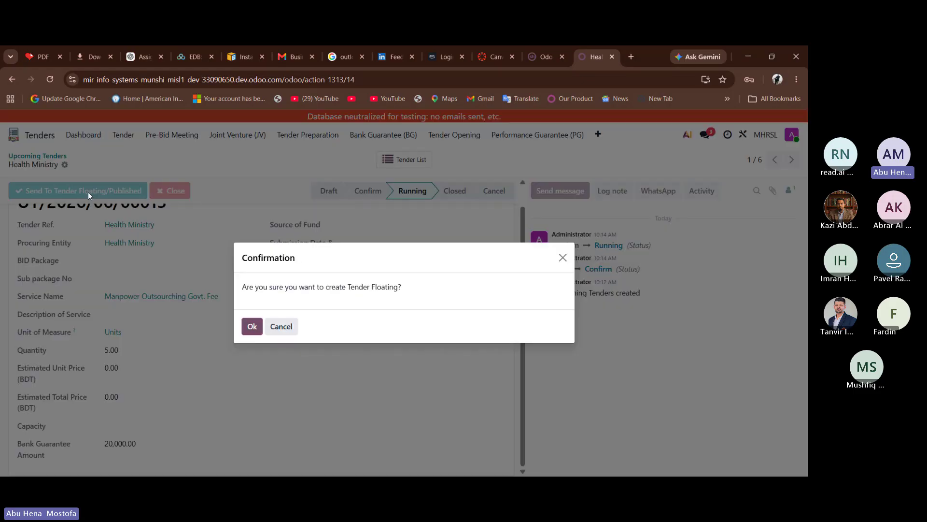
pyautogui.click(259, 332)
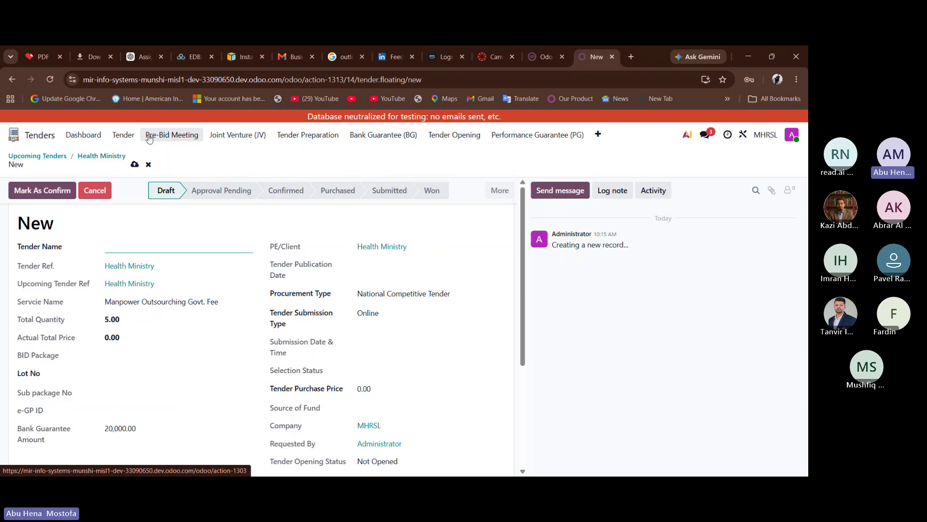
pyautogui.click(124, 134)
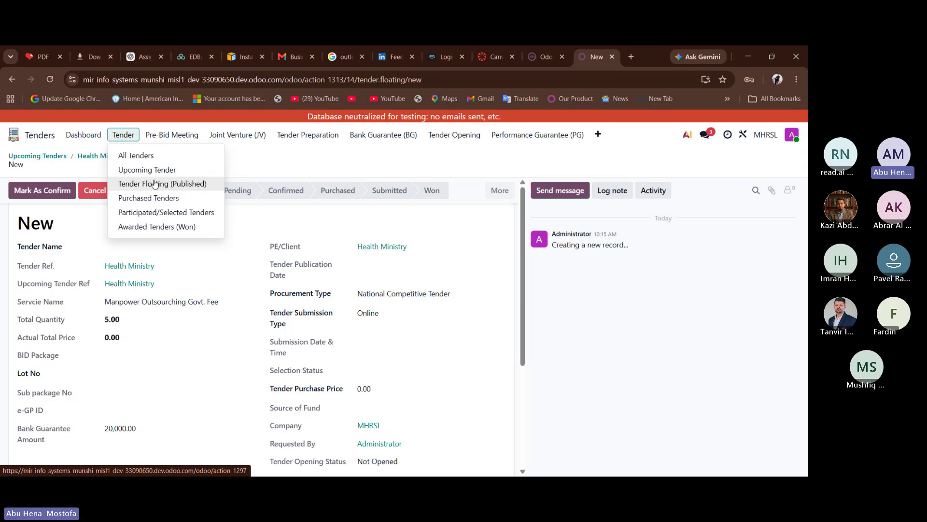
pyautogui.click(270, 167)
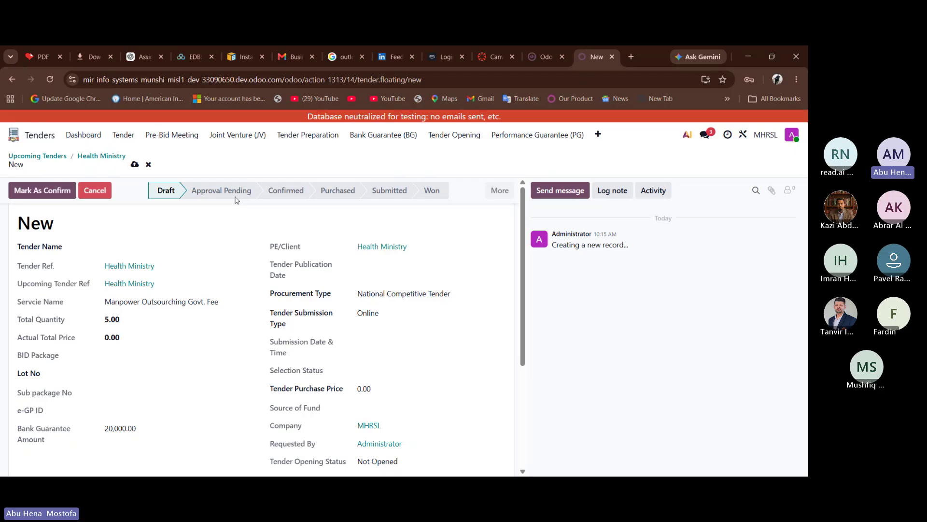
# - Review the new Tender Floating record's details and try to mark it as confirmed
pyautogui.scroll(-1, 162, 289)
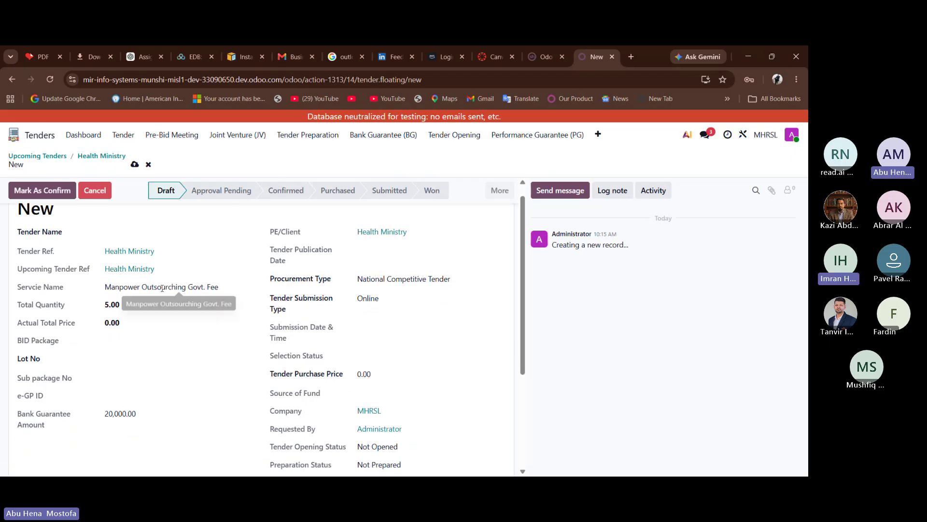
pyautogui.scroll(-1, 257, 340)
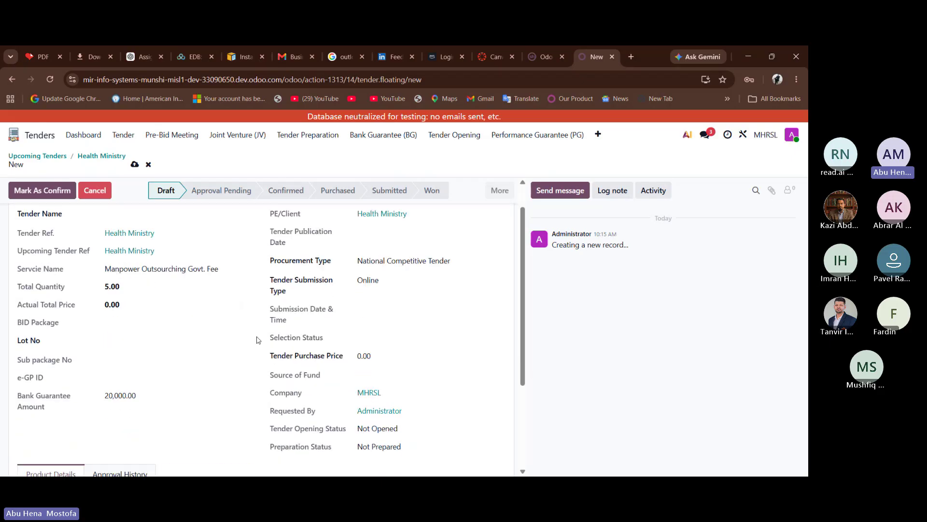
pyautogui.scroll(-3, 258, 340)
pyautogui.scroll(5, 249, 338)
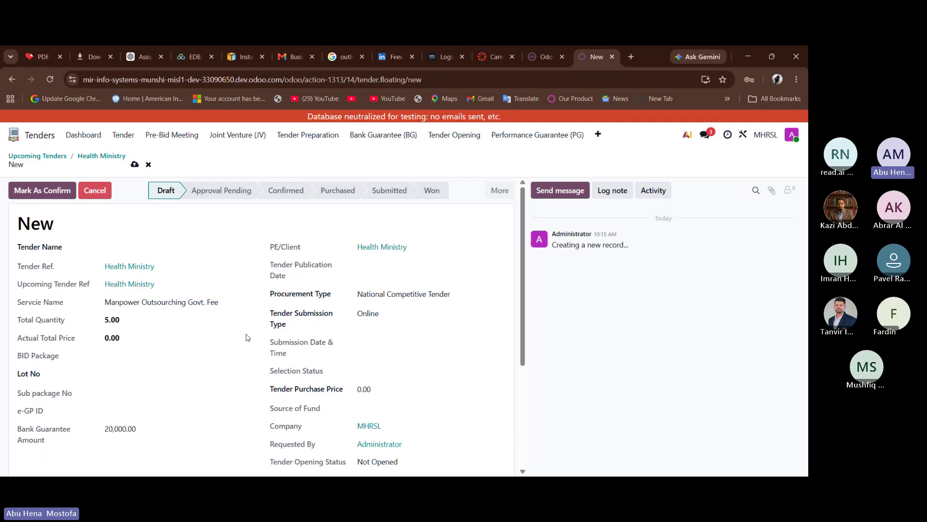
pyautogui.click(60, 191)
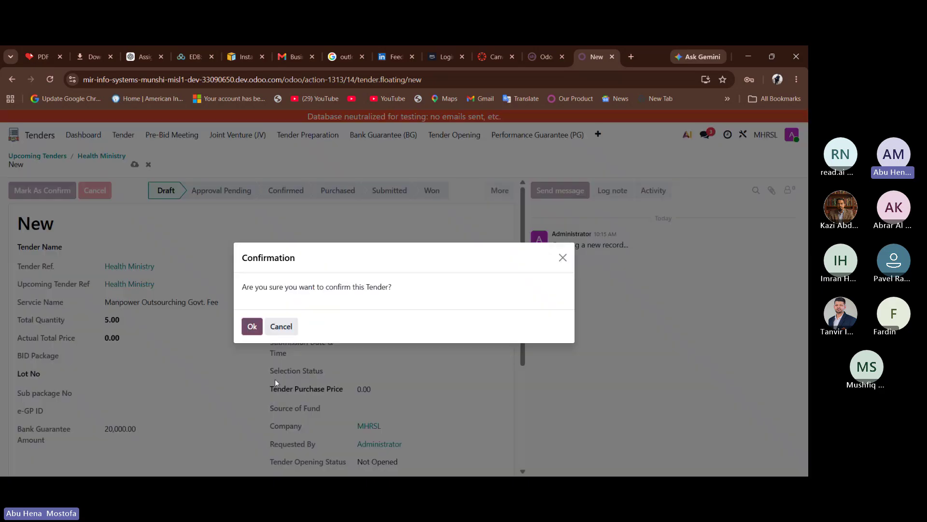
pyautogui.click(252, 326)
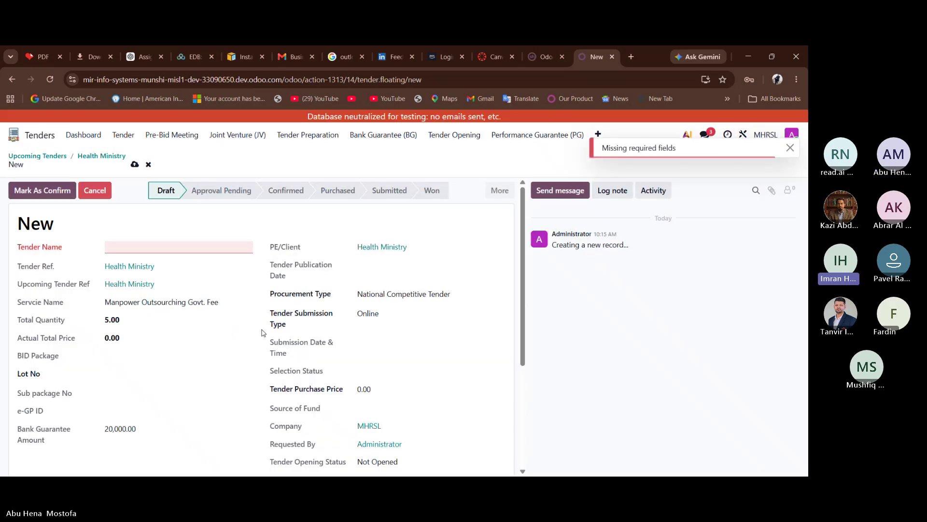
# - Name the tender "Health Ministry Tender" and mark the floating record as confirmed to submit it for approval
pyautogui.click(202, 244)
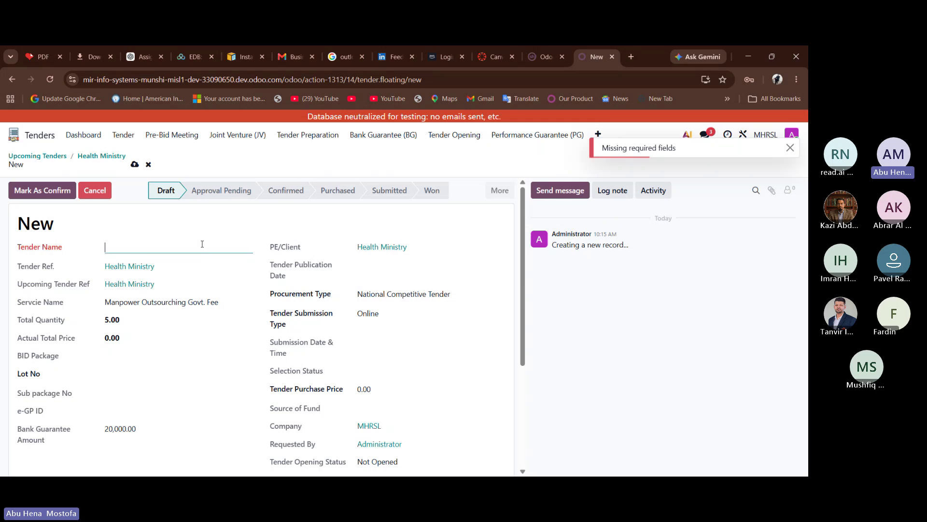
pyautogui.write('Te')
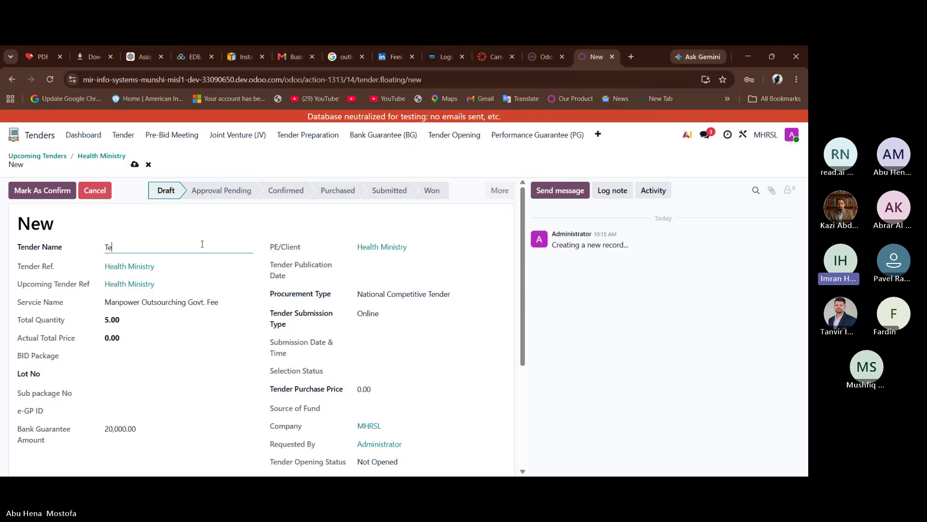
pyautogui.press('BackSpace')
pyautogui.write('Health ')
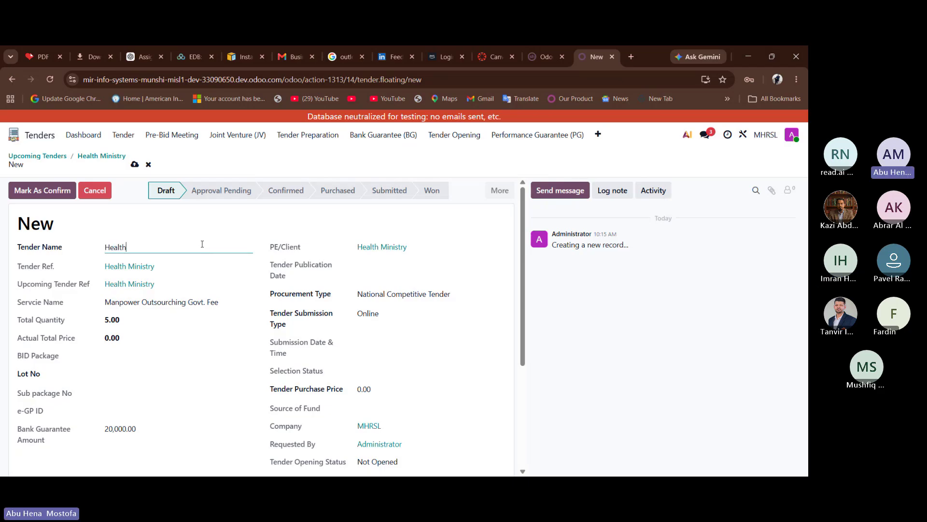
pyautogui.write('Minis')
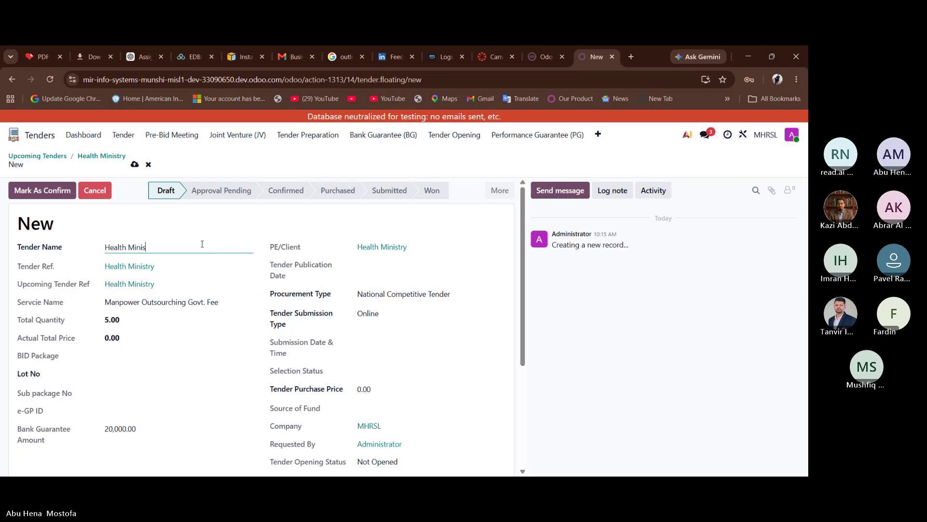
pyautogui.write('try Tender')
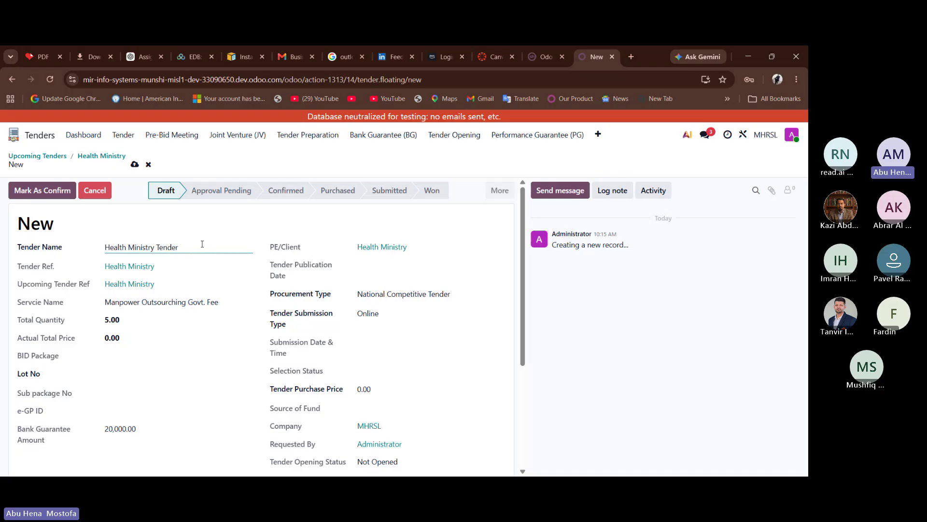
pyautogui.click(53, 191)
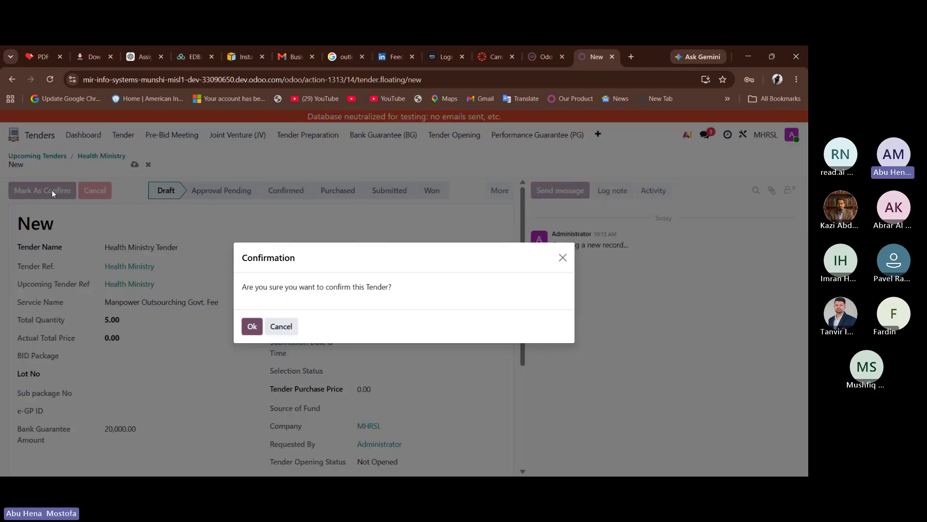
pyautogui.click(250, 326)
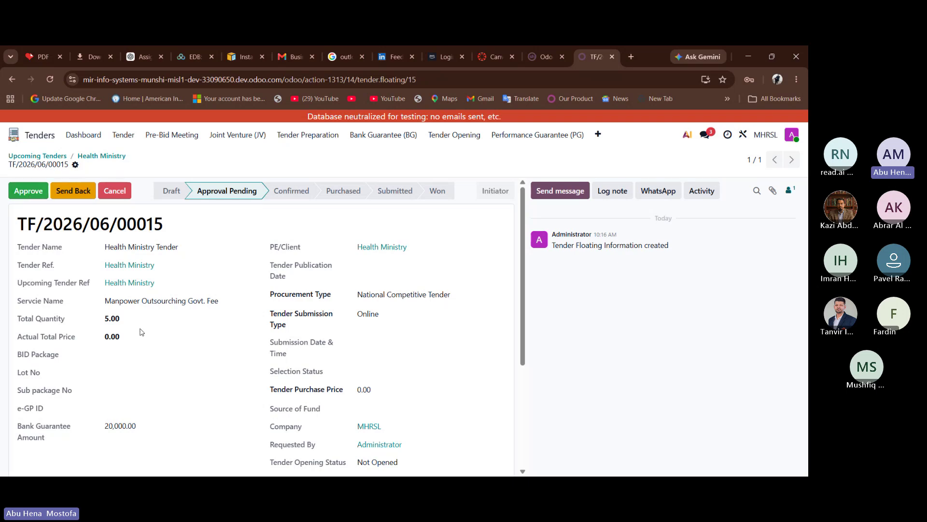
# - Set the floating record's Tender Purchase Price to 2000
pyautogui.scroll(-2, 141, 331)
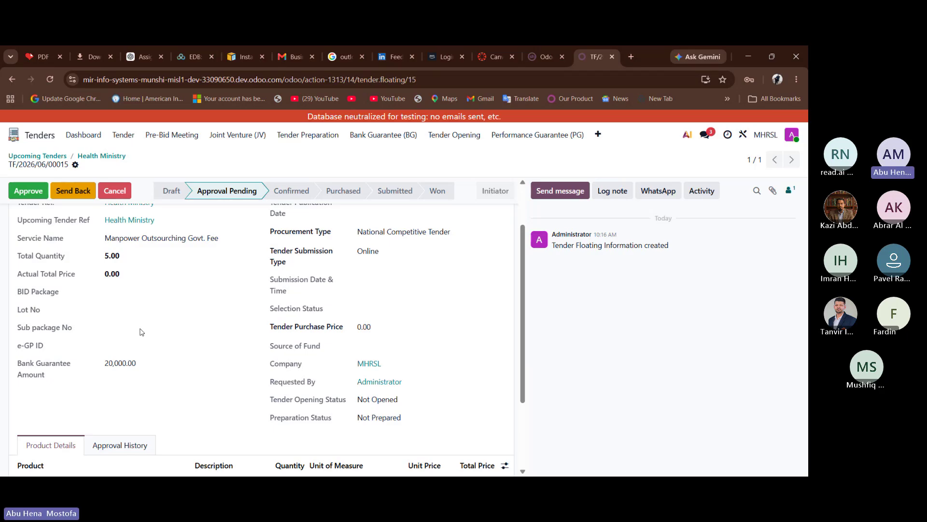
pyautogui.scroll(2, 141, 332)
pyautogui.click(384, 390)
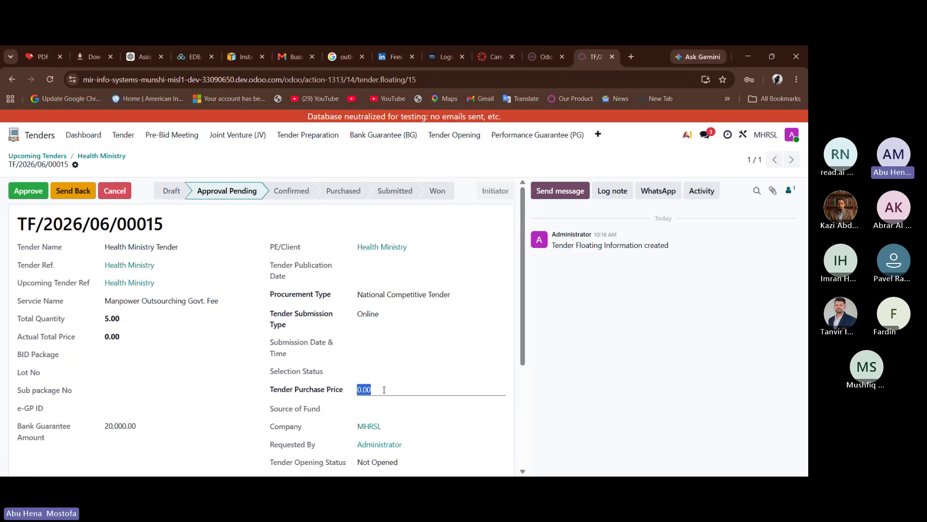
pyautogui.press('BackSpace')
pyautogui.write('20000')
pyautogui.press('BackSpace')
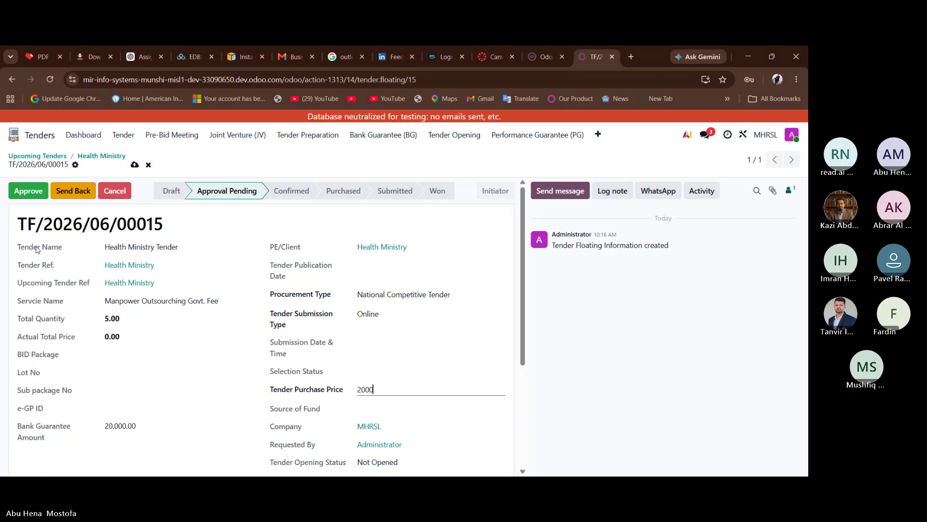
# - Approve the floating tender at both the initiator and approver stages
pyautogui.click(27, 197)
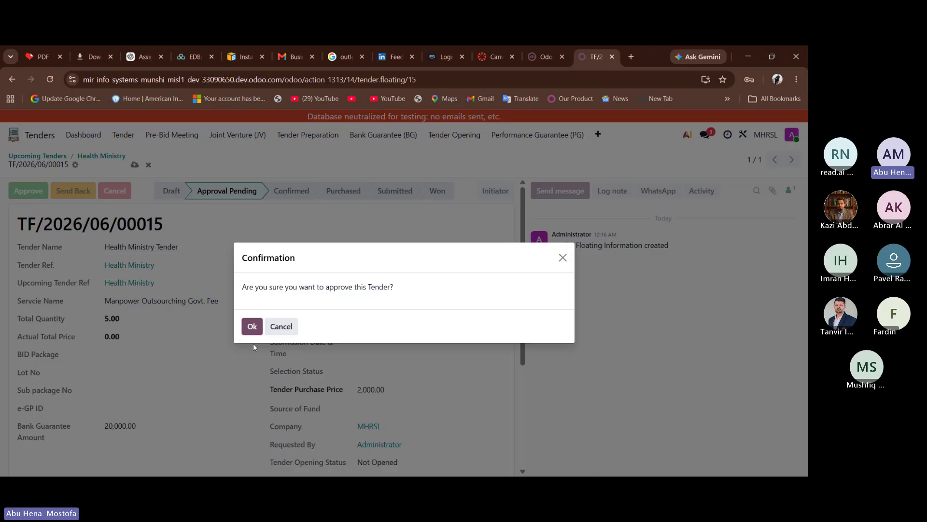
pyautogui.click(252, 326)
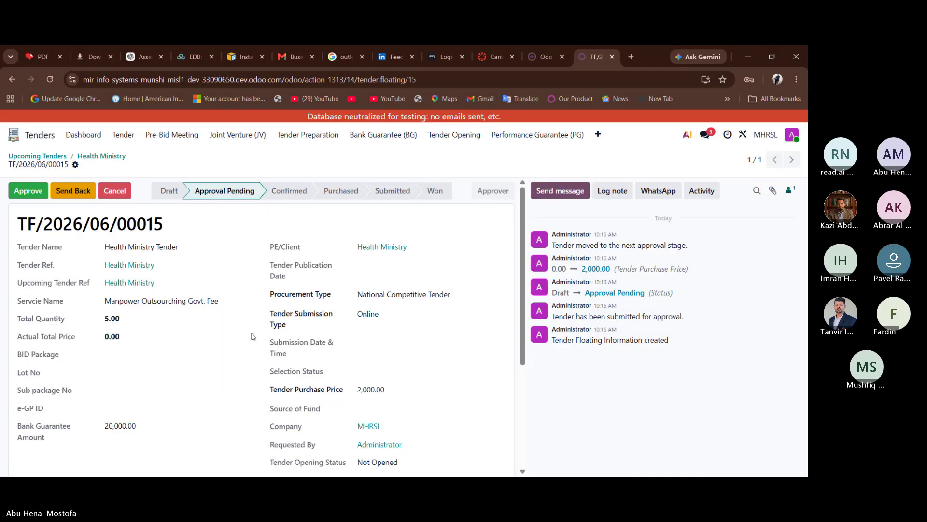
pyautogui.click(74, 197)
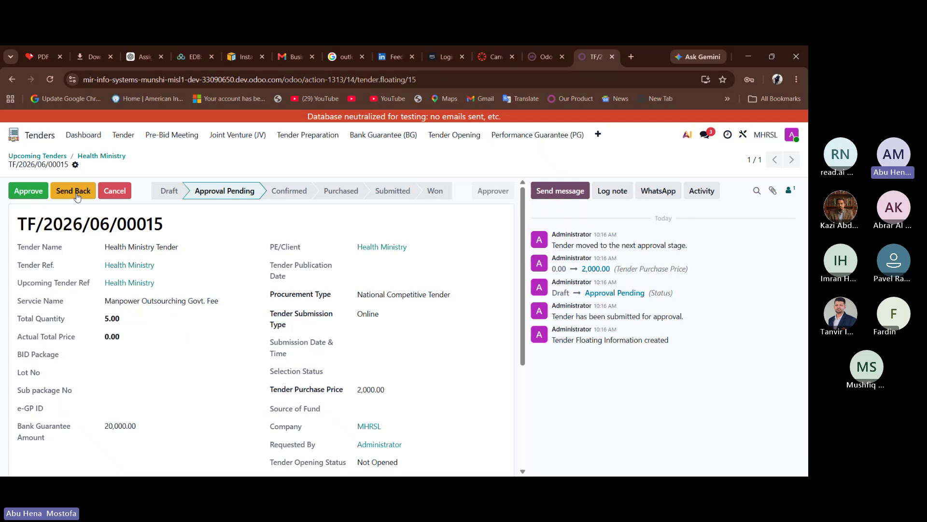
pyautogui.click(33, 188)
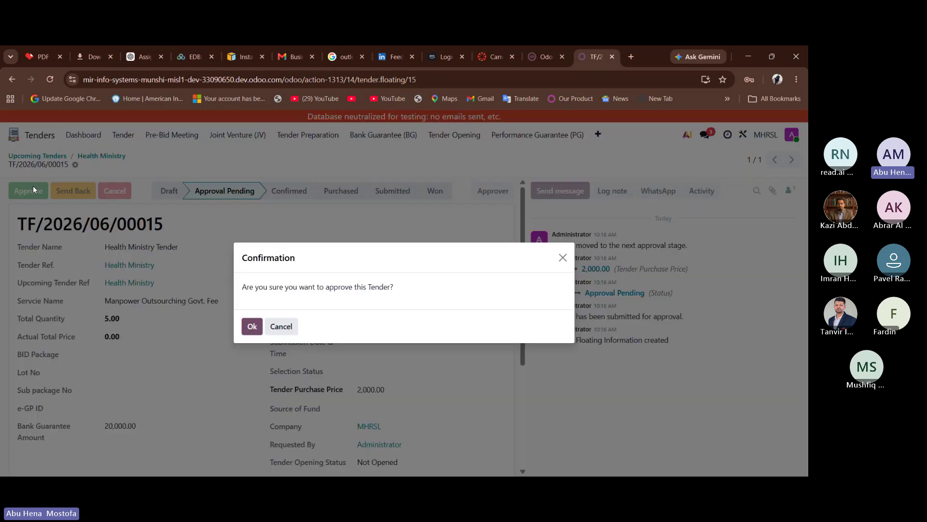
pyautogui.click(253, 328)
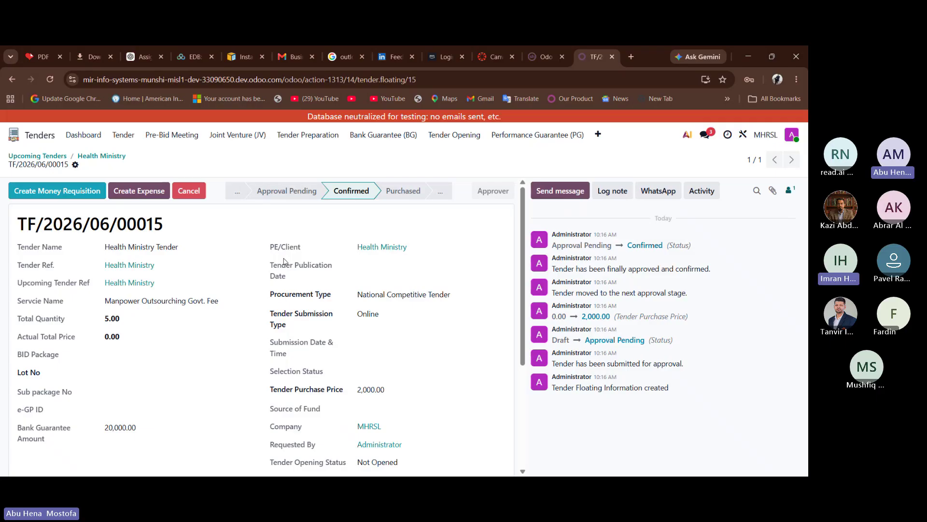
# - Review the confirmed floating tender's fields and create a money requisition from it
pyautogui.scroll(-1, 285, 262)
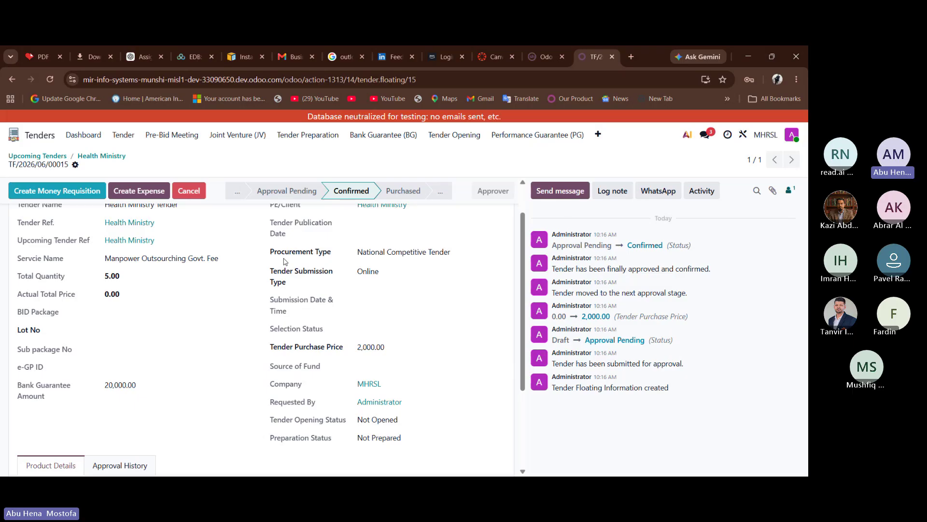
pyautogui.scroll(1, 285, 262)
pyautogui.scroll(-1, 285, 262)
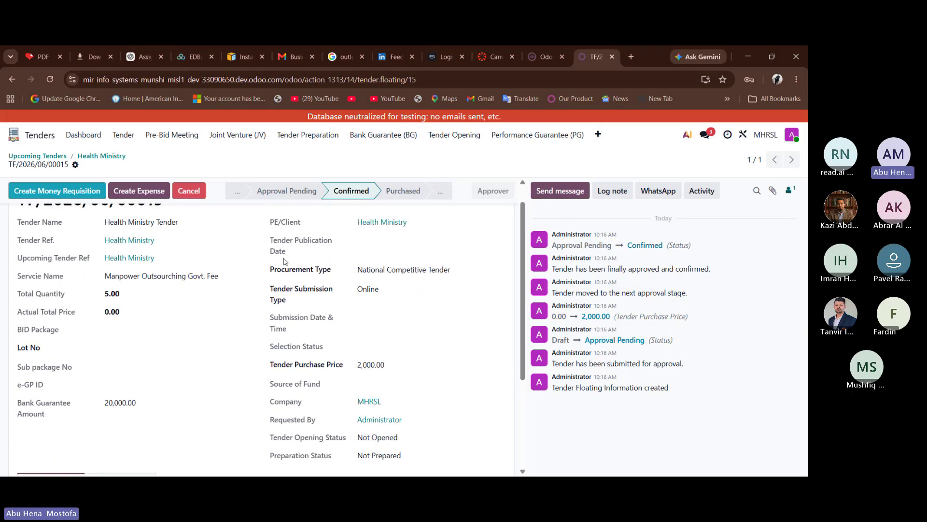
pyautogui.scroll(1, 285, 262)
pyautogui.scroll(-1, 285, 261)
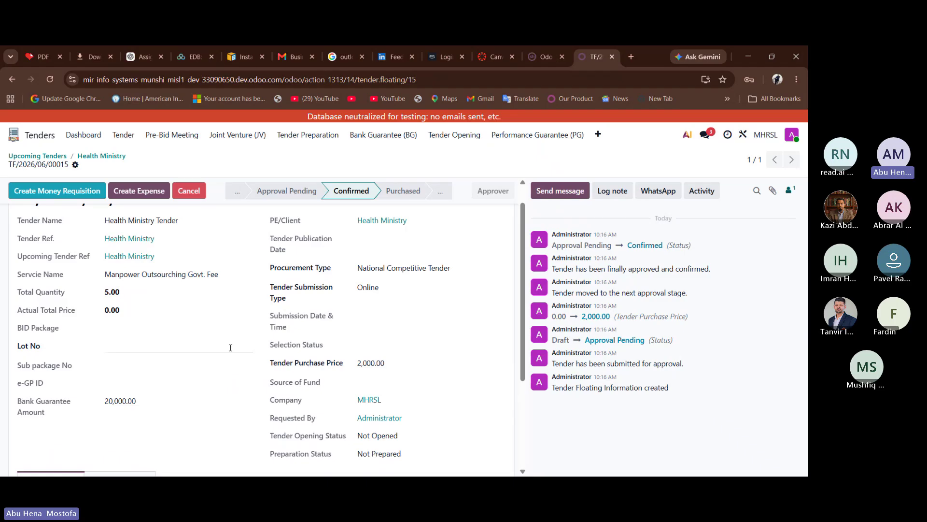
pyautogui.scroll(1, 230, 348)
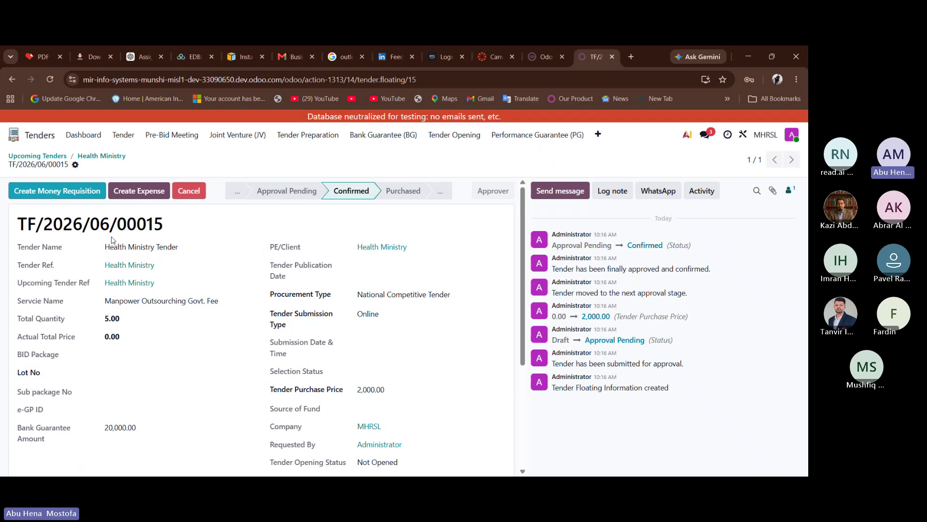
pyautogui.click(82, 191)
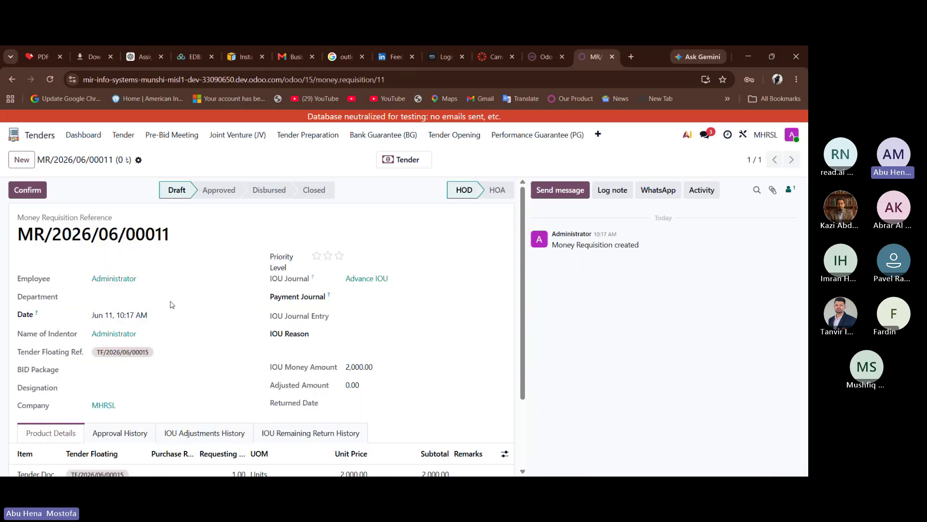
# - Review the money requisition's IOU journal, amount and tender document line, and confirm it to send it for approval
pyautogui.scroll(-2, 170, 304)
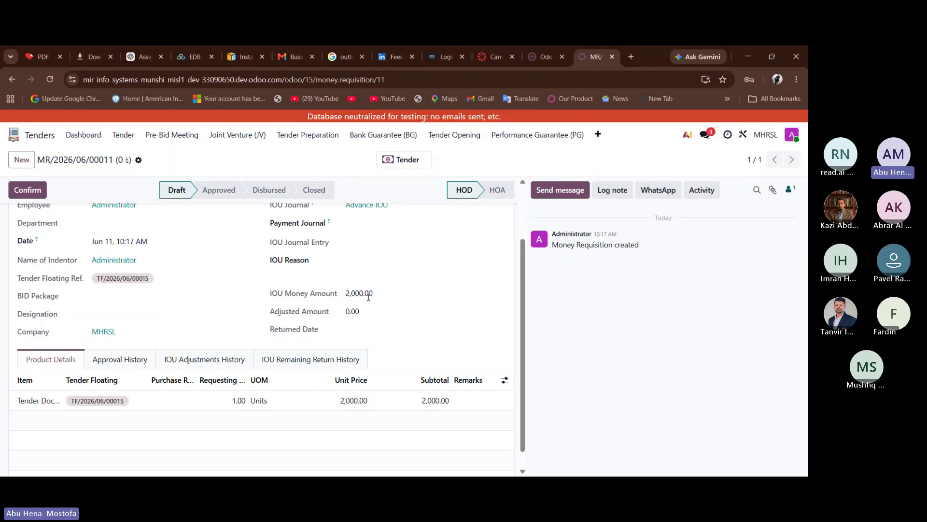
pyautogui.scroll(1, 368, 296)
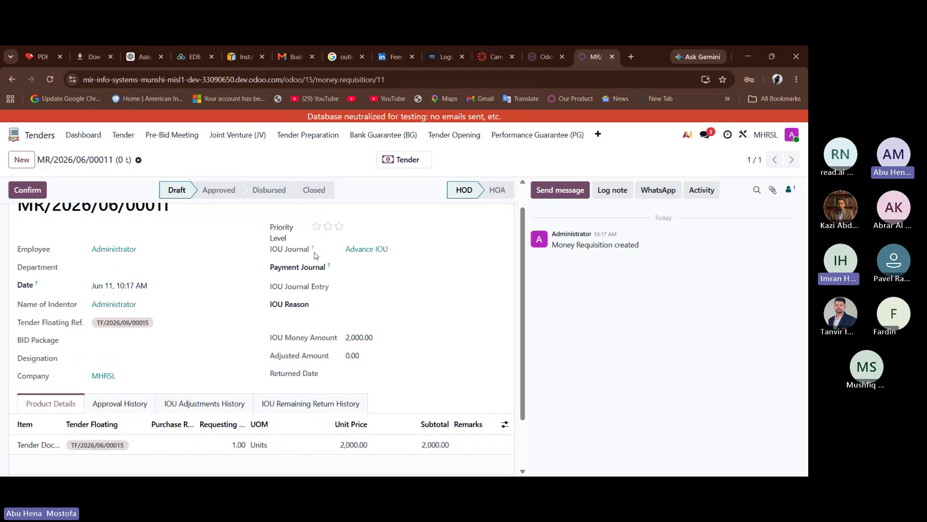
pyautogui.moveTo(315, 251)
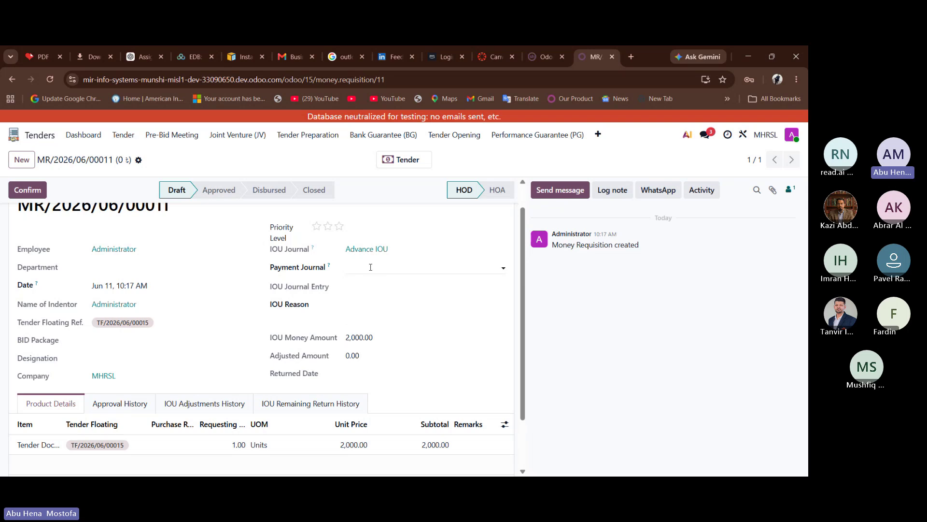
pyautogui.scroll(-1, 371, 267)
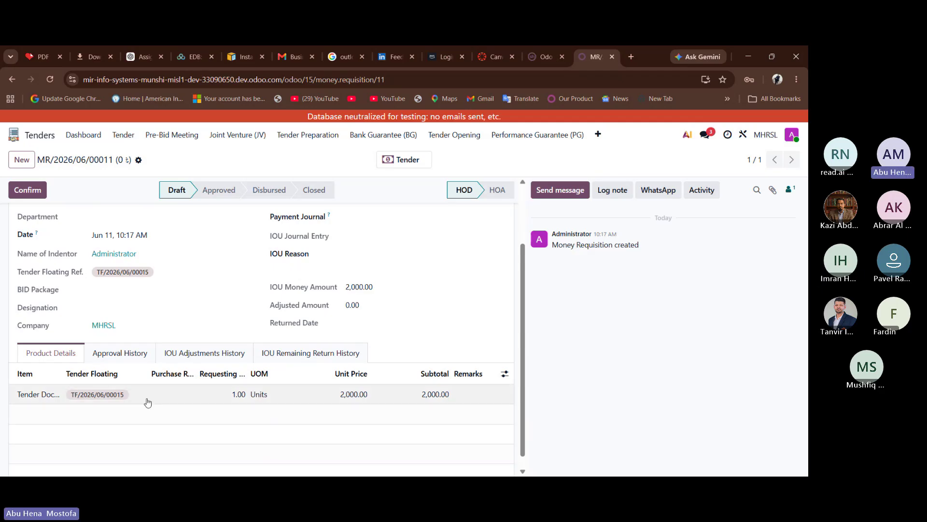
pyautogui.scroll(2, 111, 322)
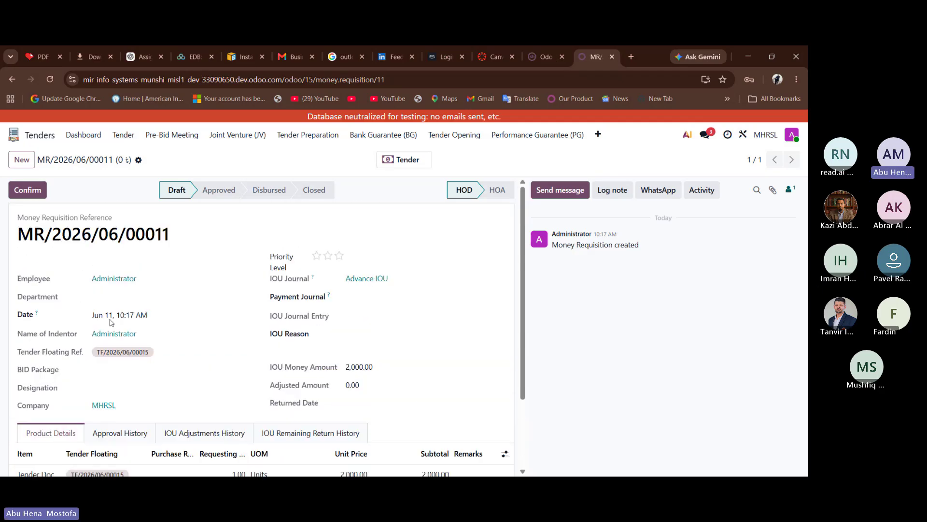
pyautogui.scroll(-1, 293, 404)
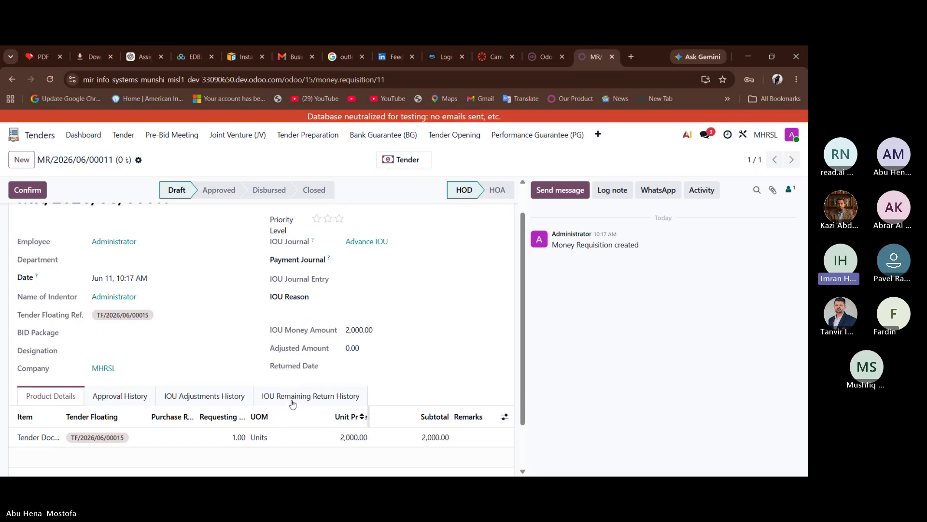
pyautogui.scroll(1, 293, 404)
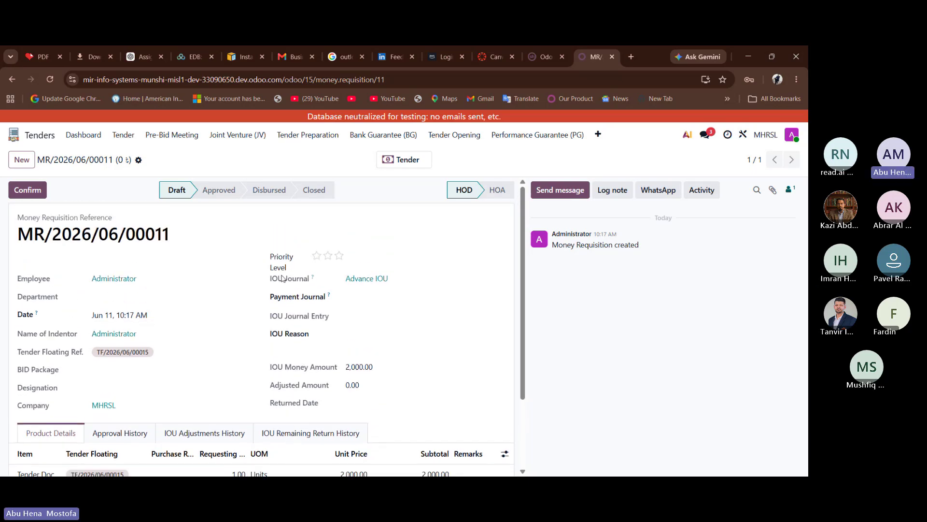
pyautogui.scroll(-1, 283, 278)
pyautogui.scroll(1, 283, 278)
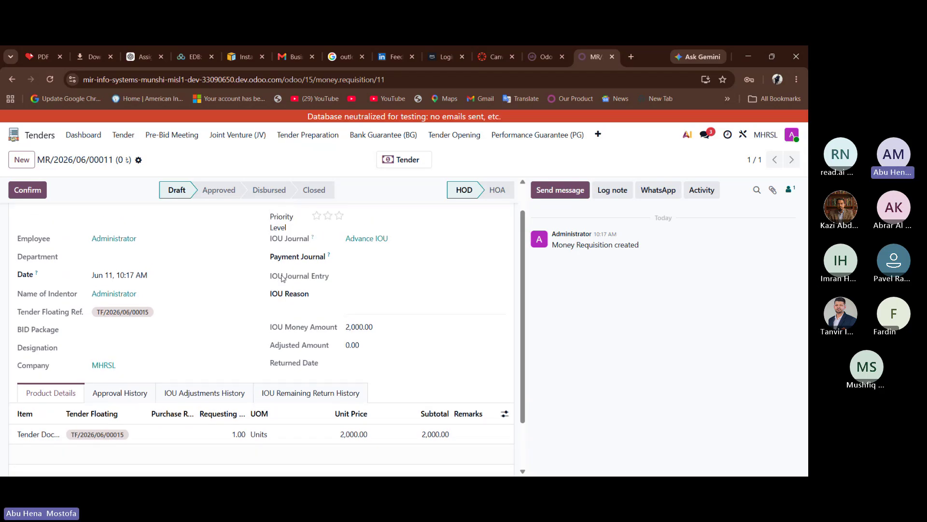
pyautogui.click(42, 192)
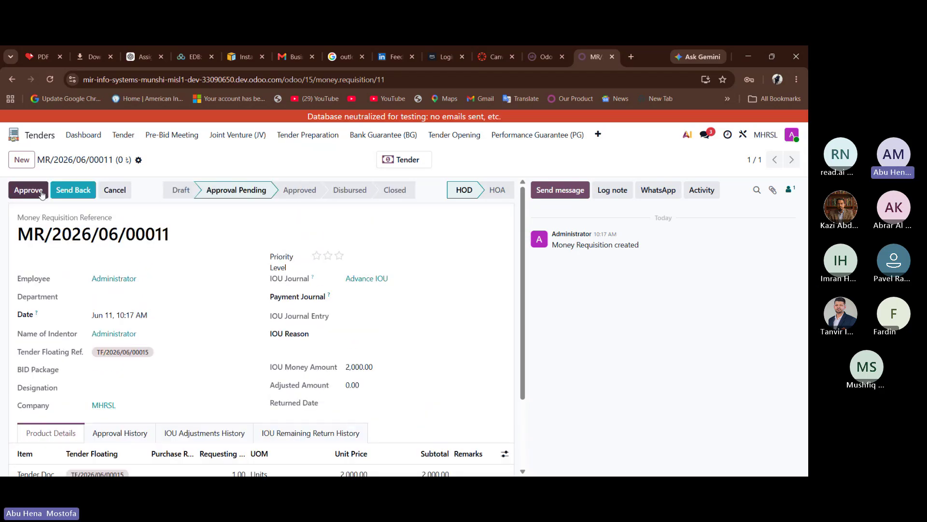
pyautogui.scroll(-1, 378, 241)
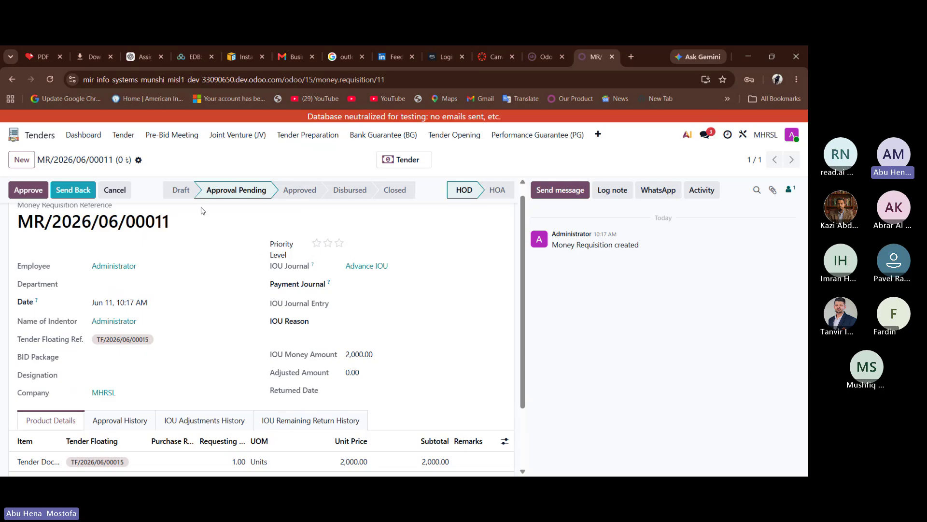
# - Approve the money requisition at both the HOD and HOA stages, confirming each approval
pyautogui.scroll(-1, 286, 304)
pyautogui.scroll(1, 286, 303)
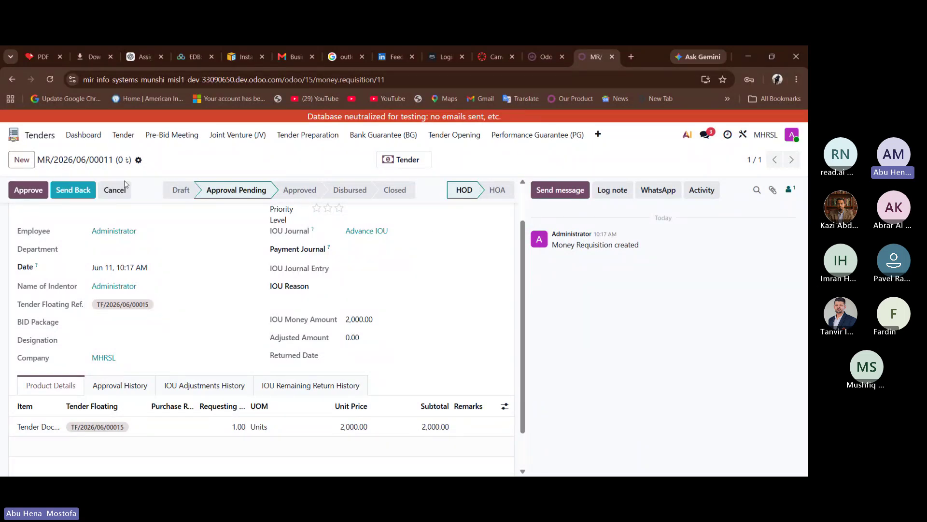
pyautogui.click(36, 187)
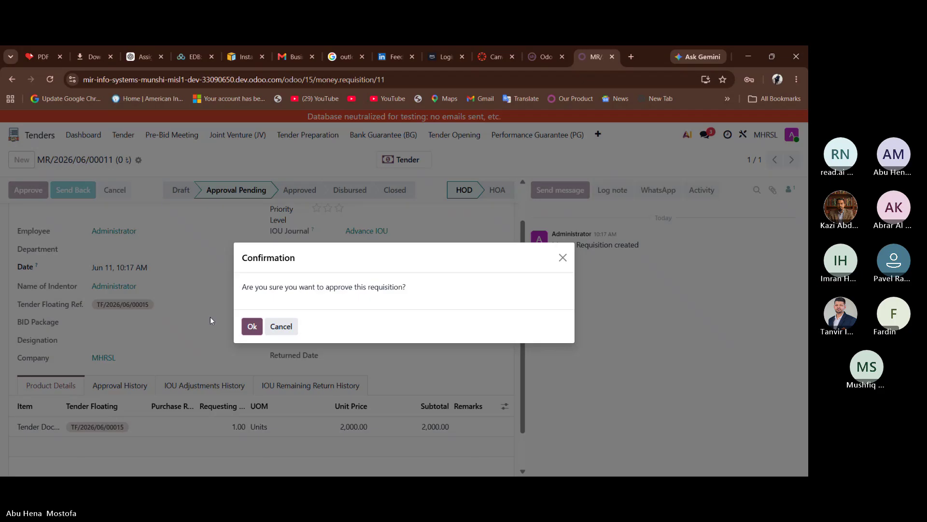
pyautogui.click(252, 327)
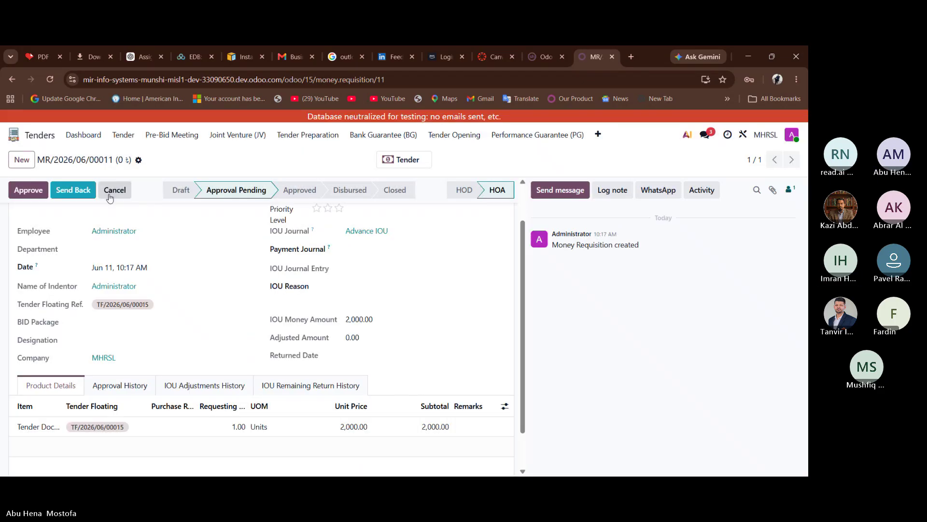
pyautogui.click(43, 191)
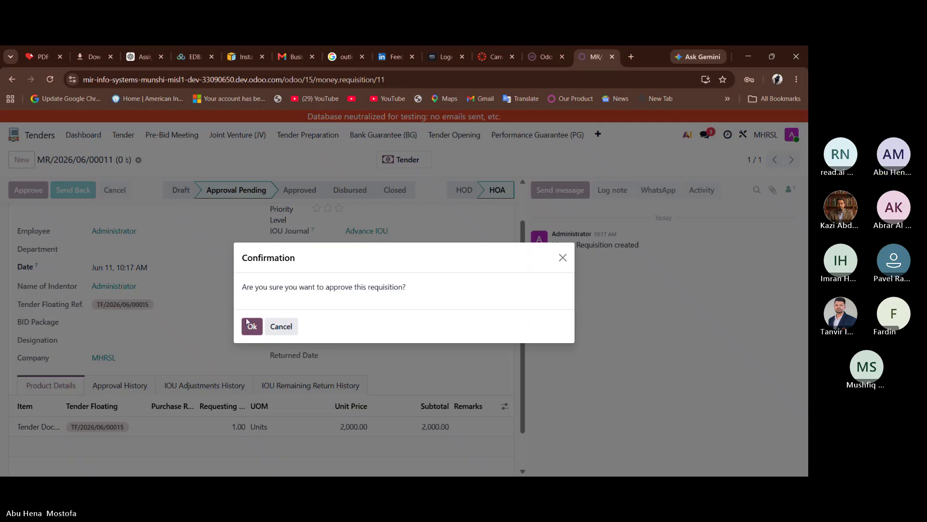
pyautogui.click(252, 327)
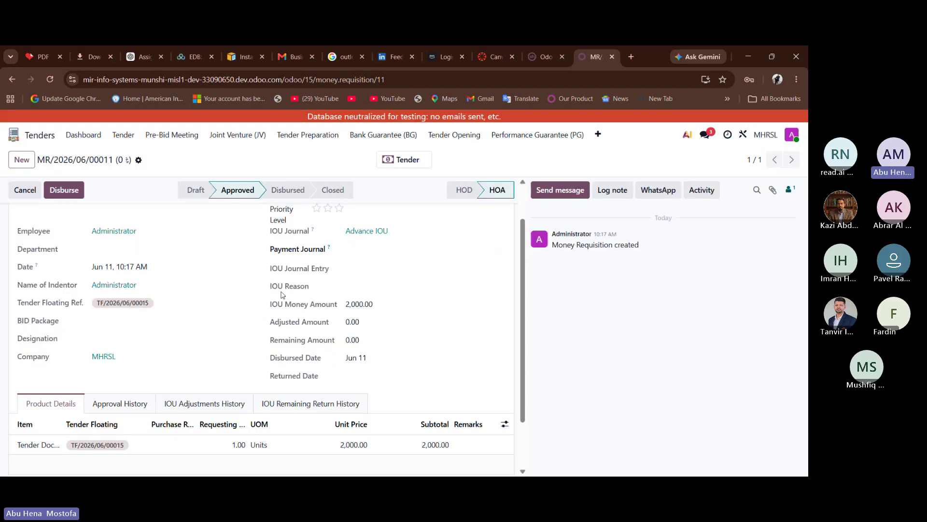
# - Review the money requisition's approval history, IOU adjustments history and IOU remaining return history
pyautogui.scroll(-1, 283, 295)
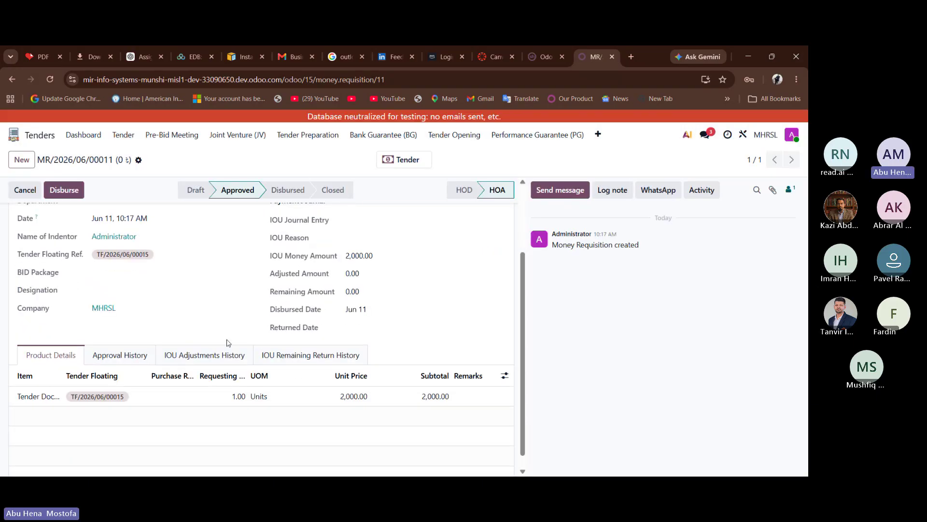
pyautogui.click(138, 354)
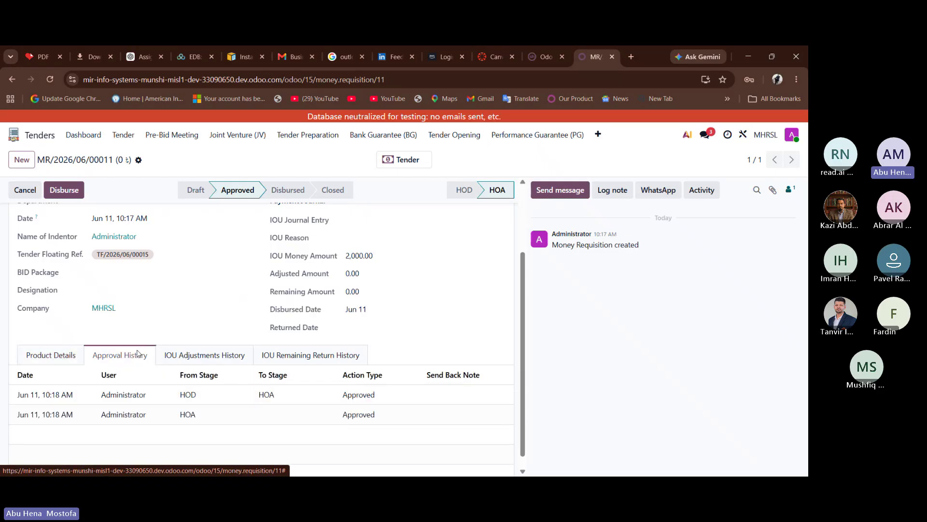
pyautogui.click(186, 353)
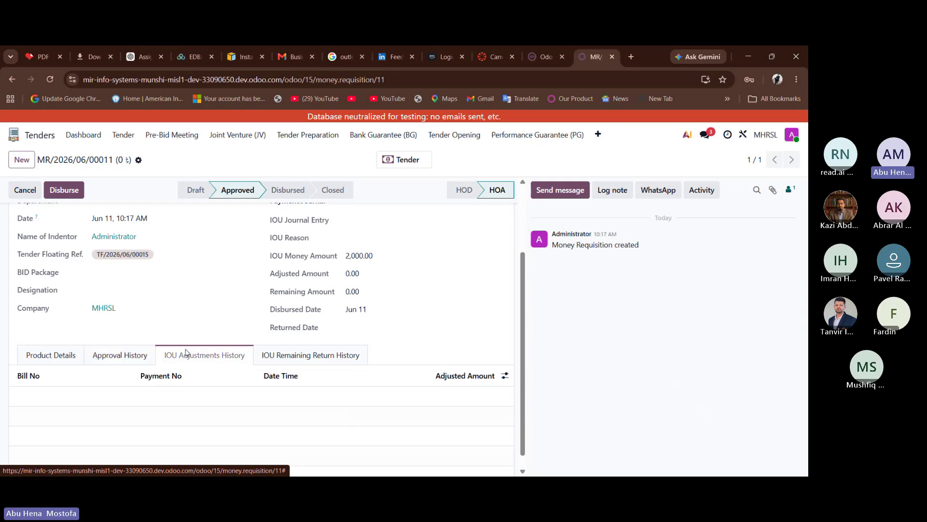
pyautogui.click(301, 362)
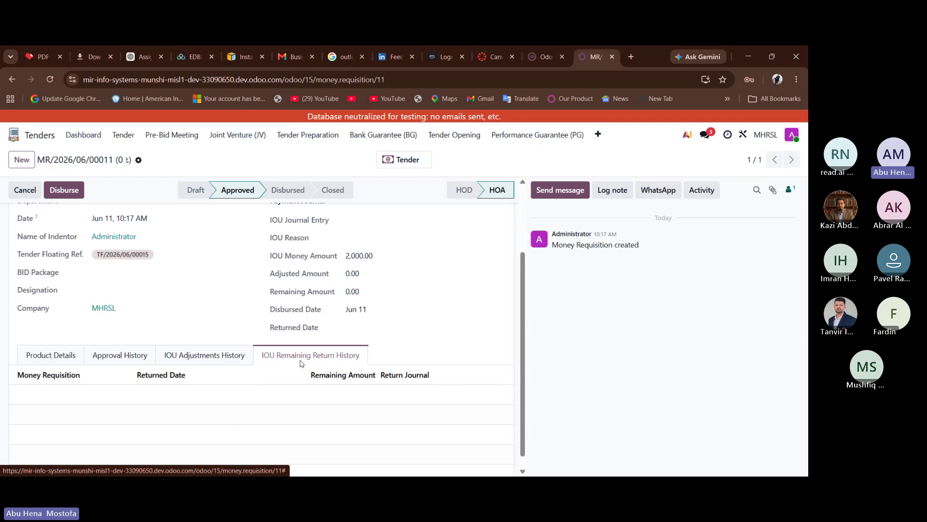
pyautogui.click(198, 355)
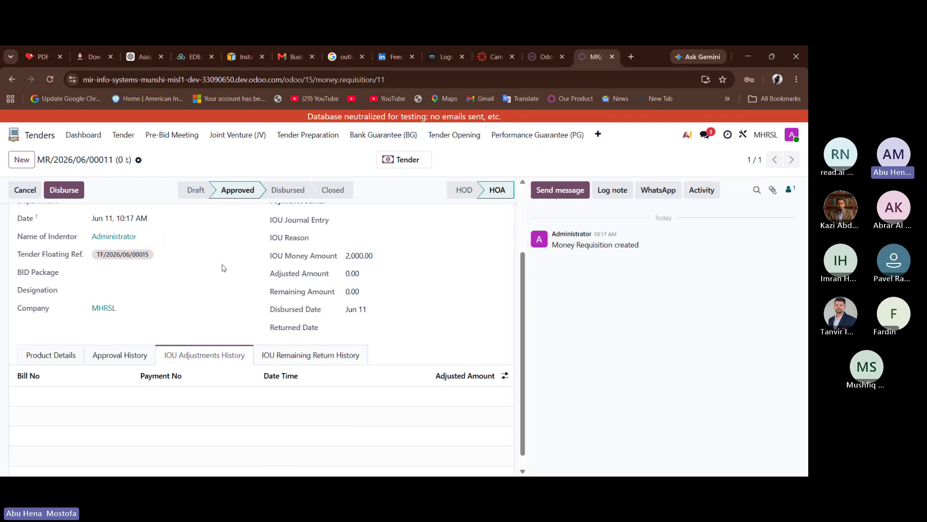
pyautogui.scroll(3, 405, 261)
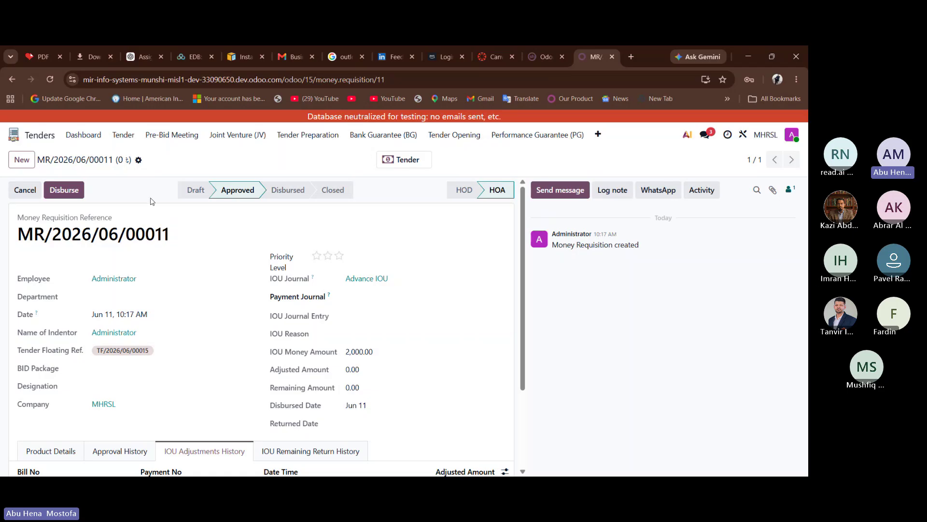
# - Try to disburse the approved money requisition's IOU
pyautogui.click(66, 191)
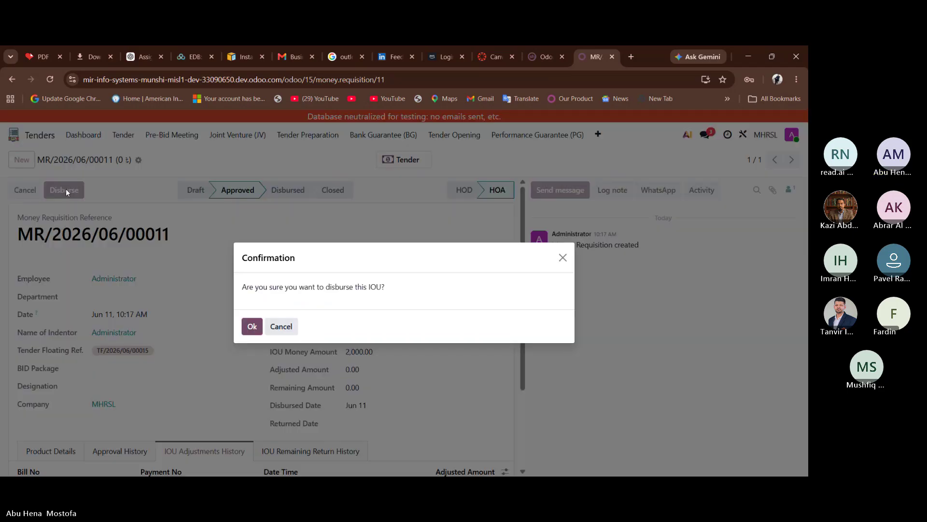
pyautogui.click(251, 327)
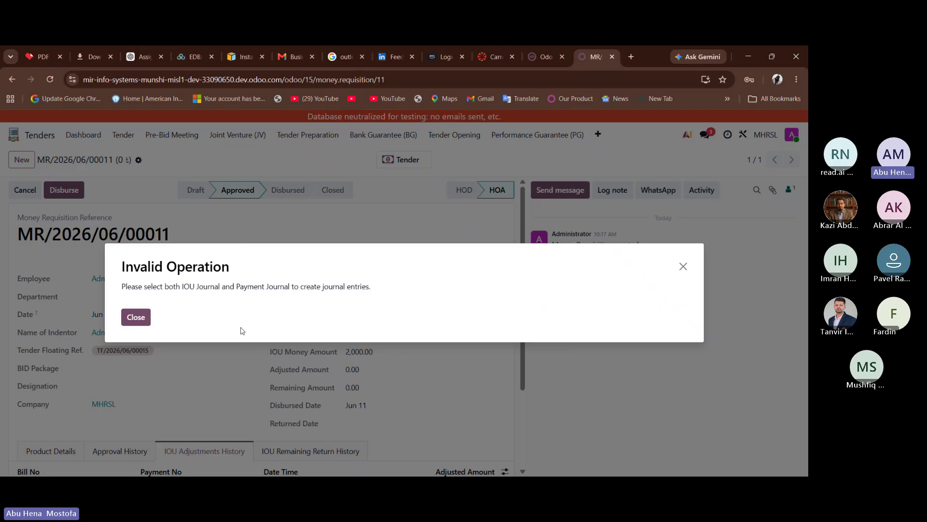
pyautogui.click(144, 320)
# - Set the requisition's Payment Journal to Bank and disburse the IOU
pyautogui.click(375, 300)
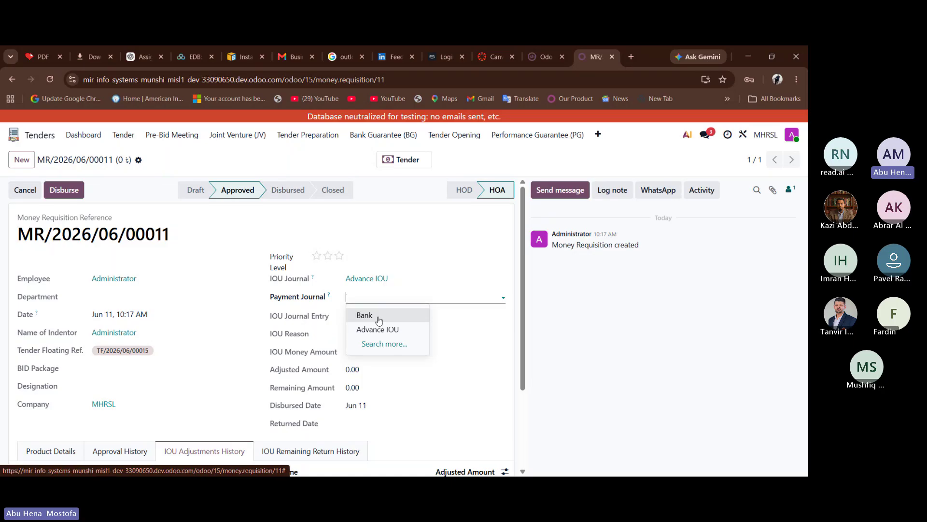
pyautogui.click(378, 317)
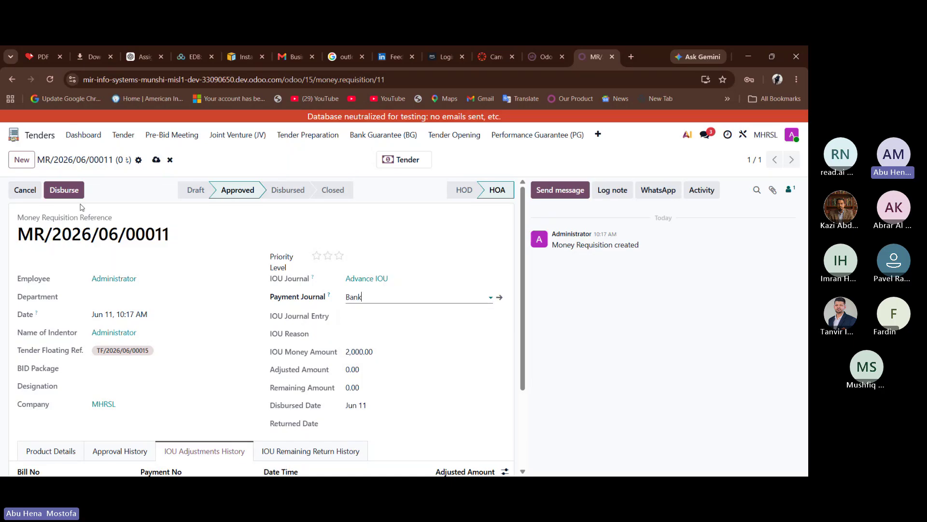
pyautogui.click(63, 192)
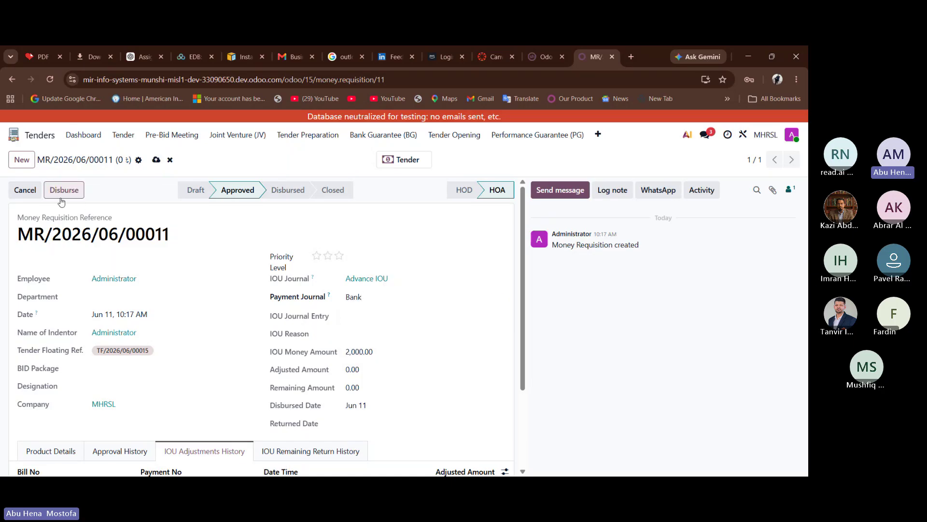
pyautogui.click(252, 326)
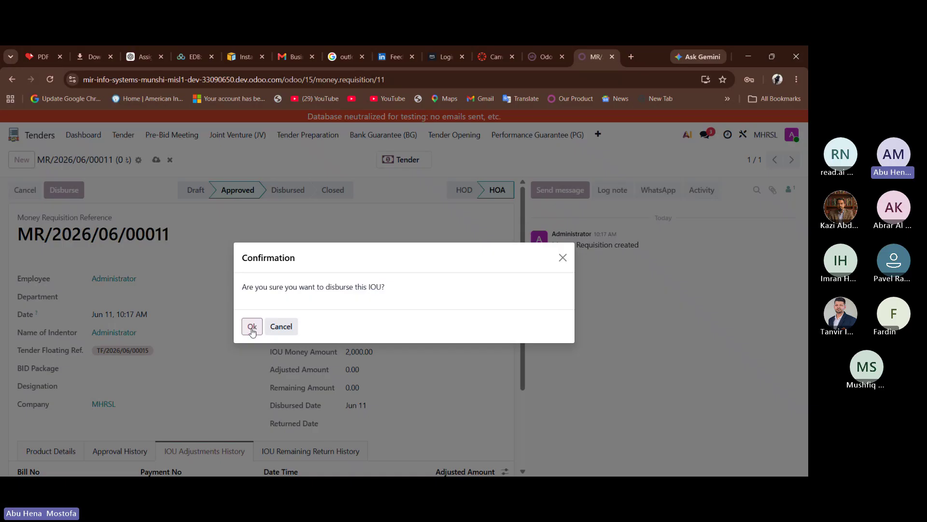
pyautogui.scroll(-3, 252, 333)
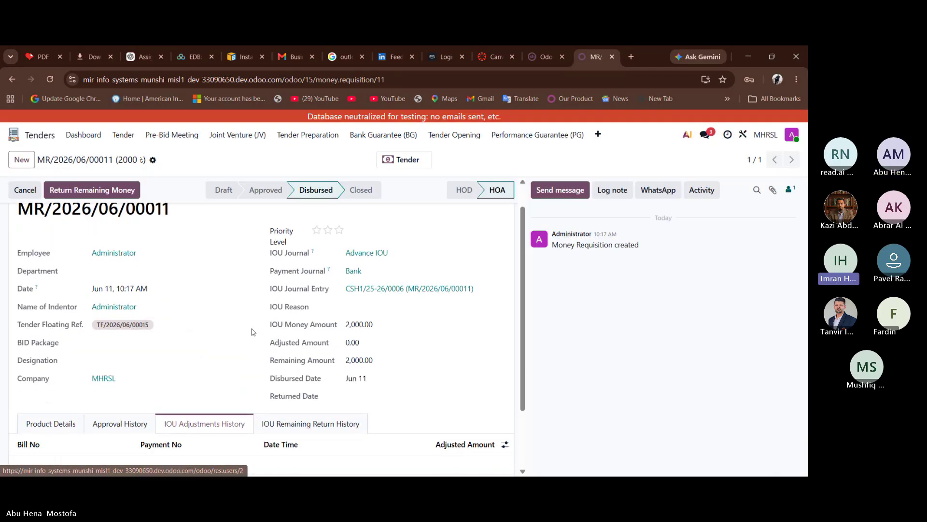
pyautogui.scroll(3, 252, 332)
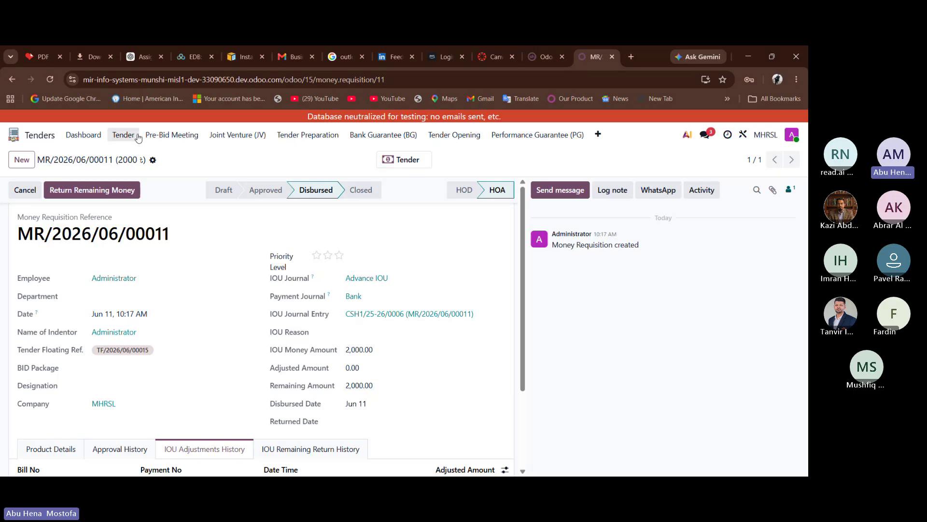
# - Purchase the tender document from the requisition's linked Health Ministry floating tender and approve its request for quotation
pyautogui.click(413, 163)
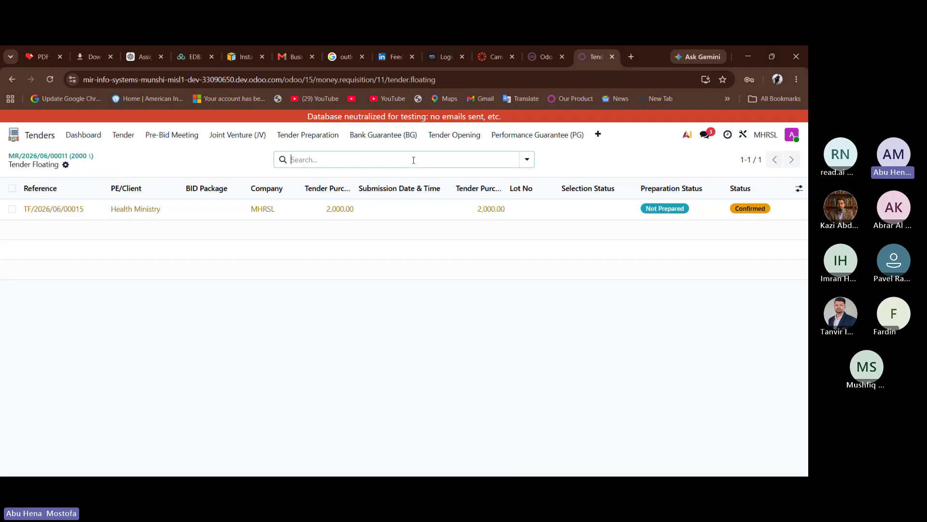
pyautogui.click(389, 201)
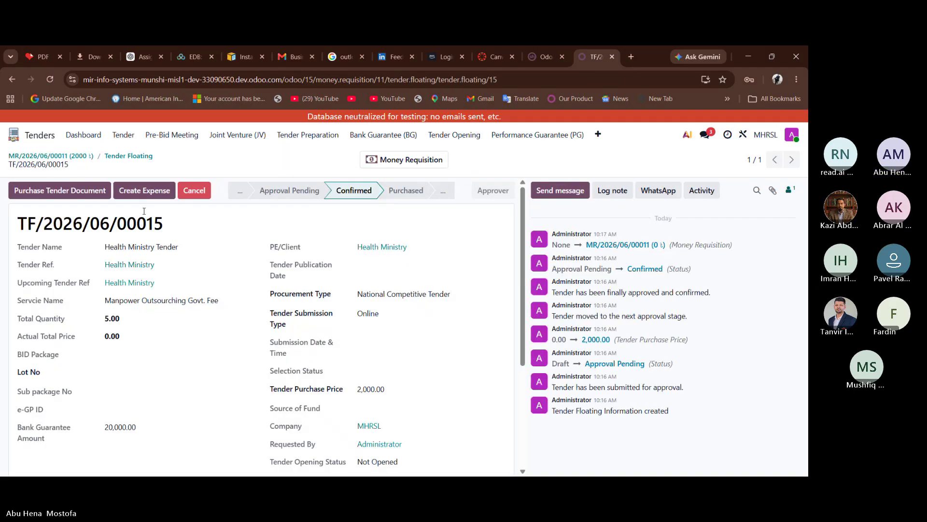
pyautogui.click(70, 192)
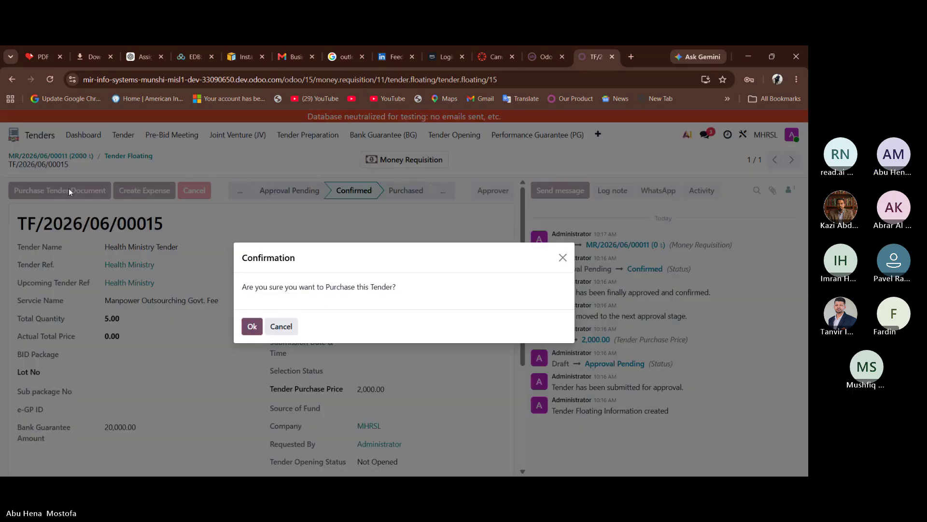
pyautogui.click(252, 326)
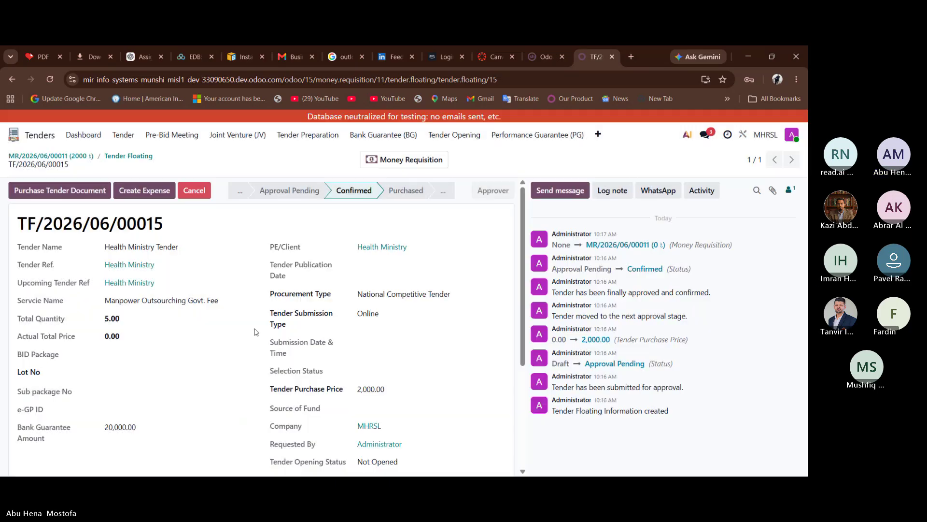
pyautogui.scroll(2, 256, 332)
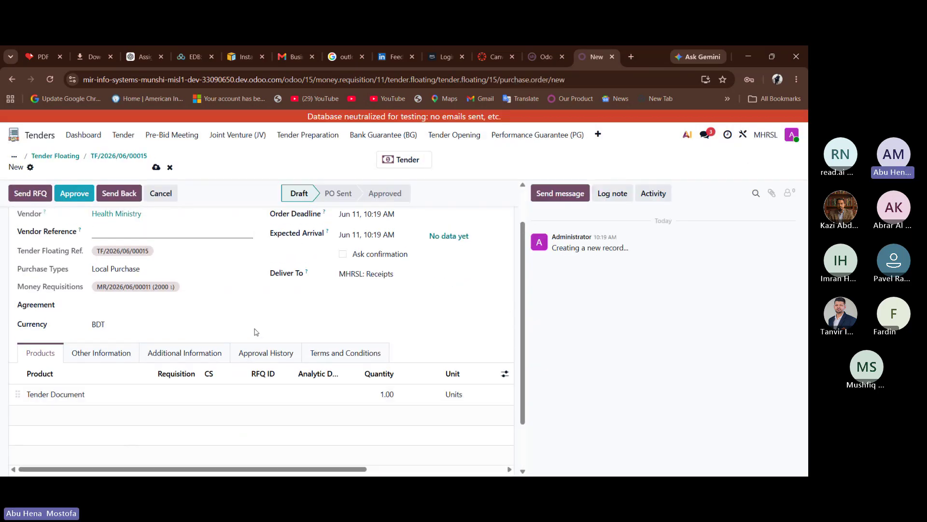
pyautogui.scroll(1, 256, 332)
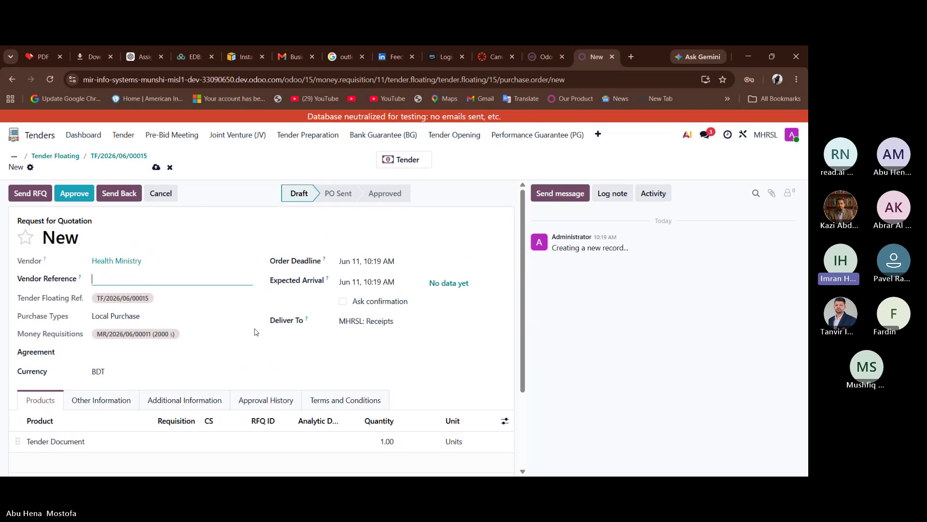
pyautogui.click(74, 193)
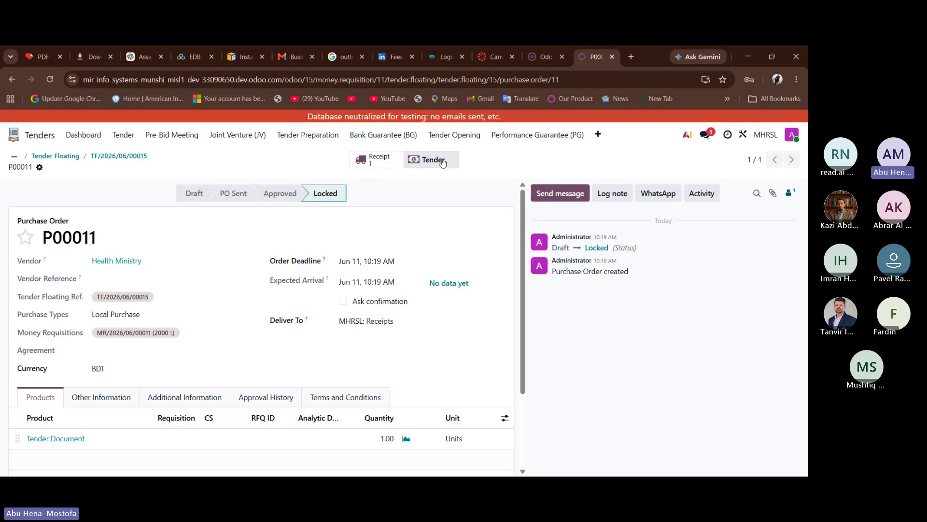
# - Enter Challan No 45678 on the purchase order's receipt, validate it and return to the purchase order
pyautogui.click(386, 163)
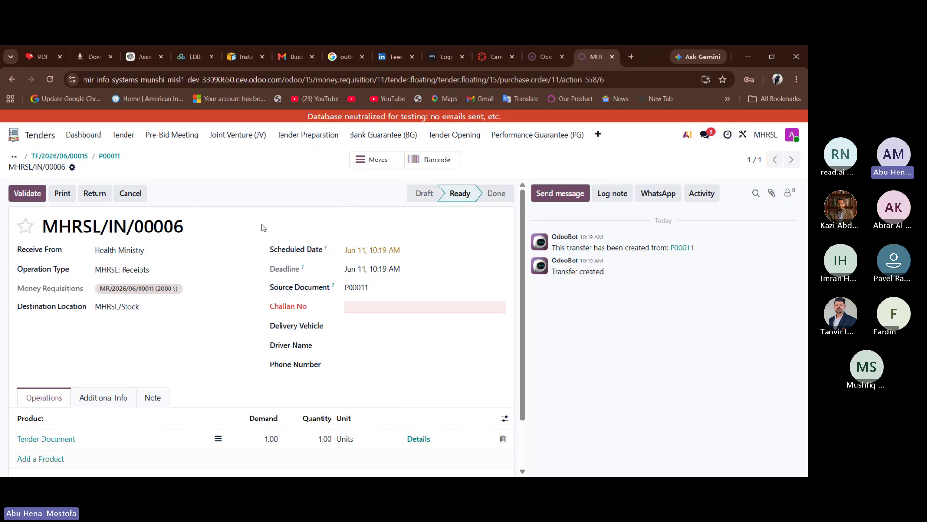
pyautogui.click(383, 307)
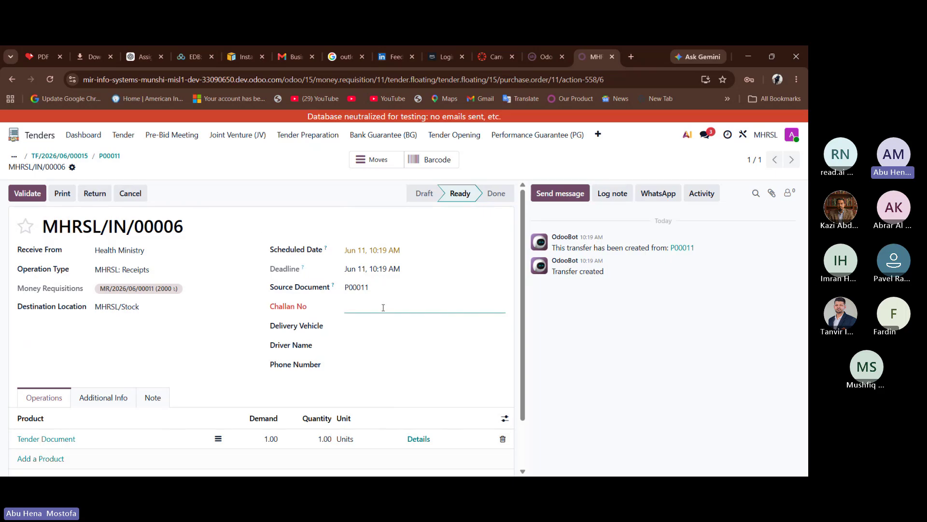
pyautogui.write('45678')
pyautogui.click(28, 196)
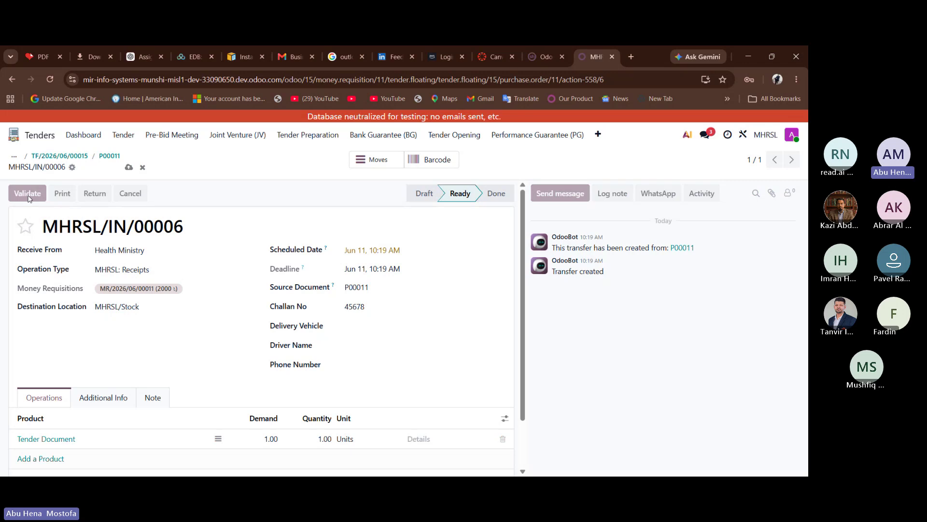
pyautogui.click(112, 159)
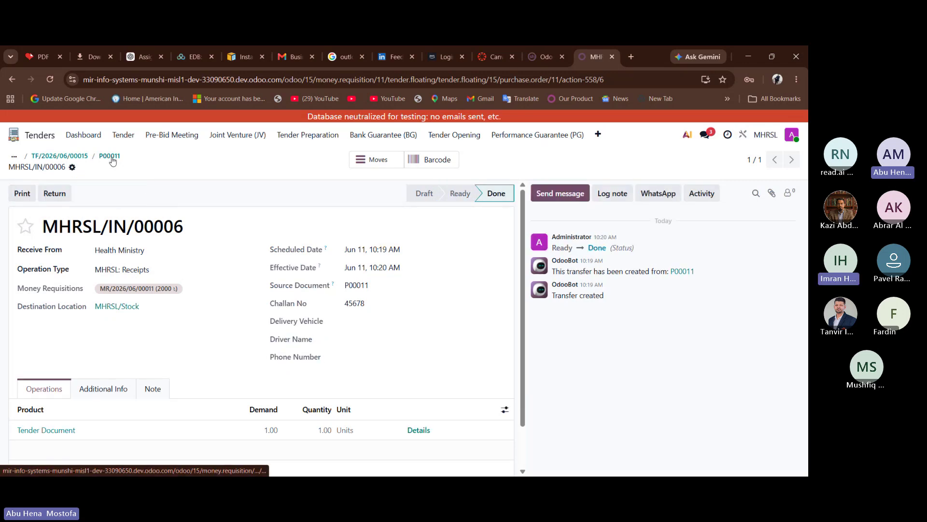
# - Open the Tender Document product in Inventory, check its quantity on hand, and return to the product list
pyautogui.click(36, 140)
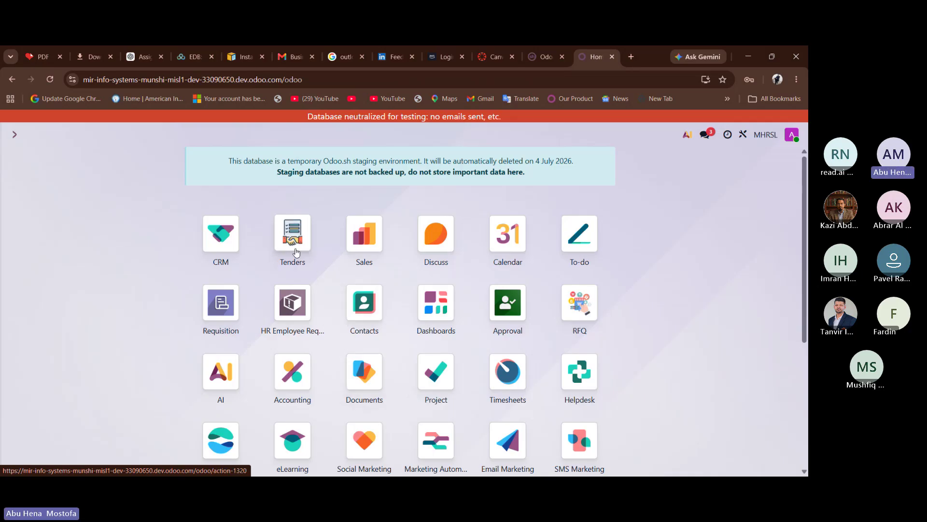
pyautogui.scroll(-1, 262, 379)
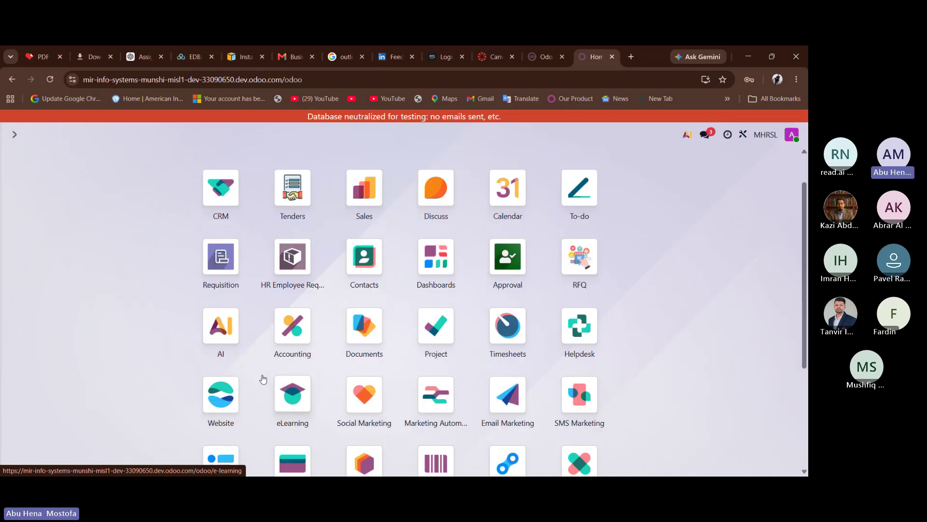
pyautogui.write('in')
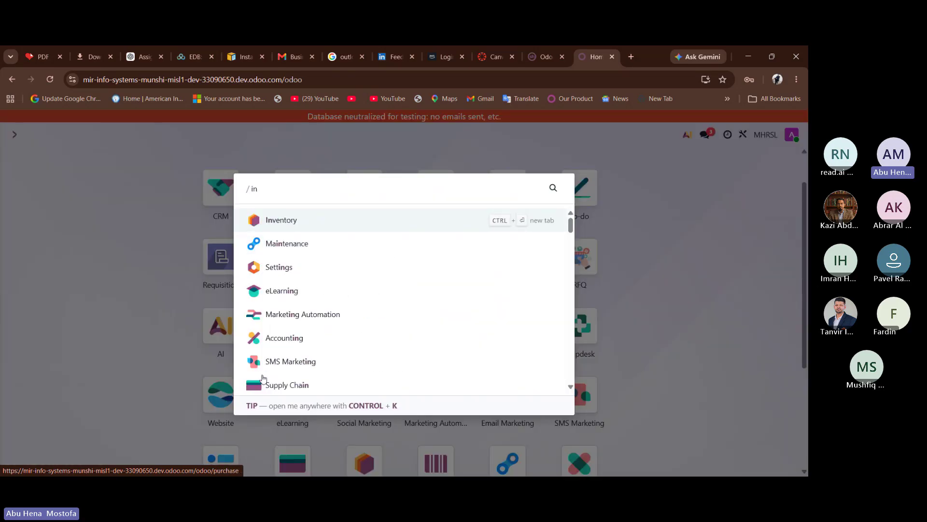
pyautogui.click(290, 224)
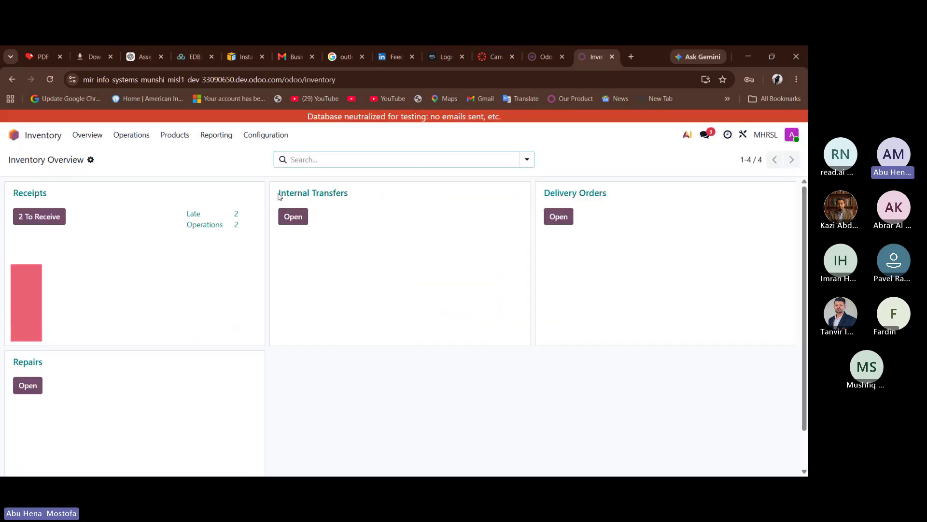
pyautogui.click(169, 135)
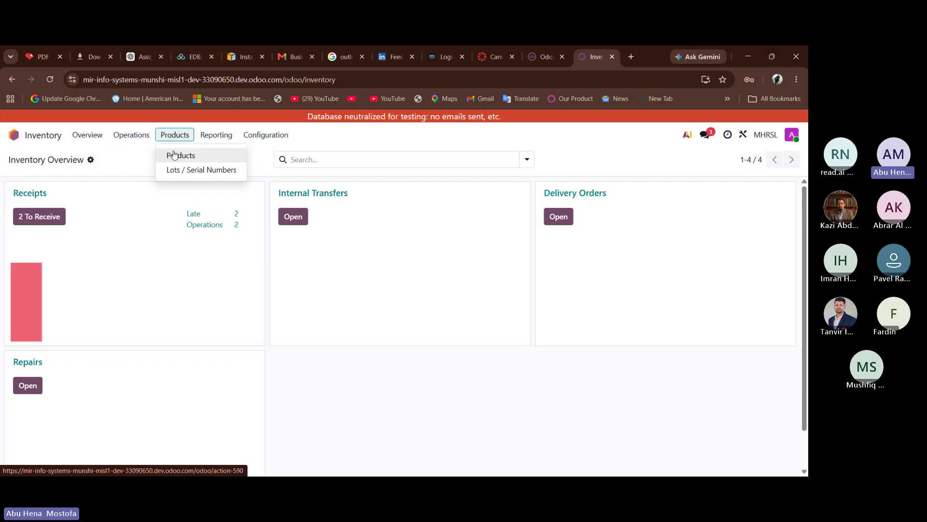
pyautogui.click(175, 154)
pyautogui.click(144, 198)
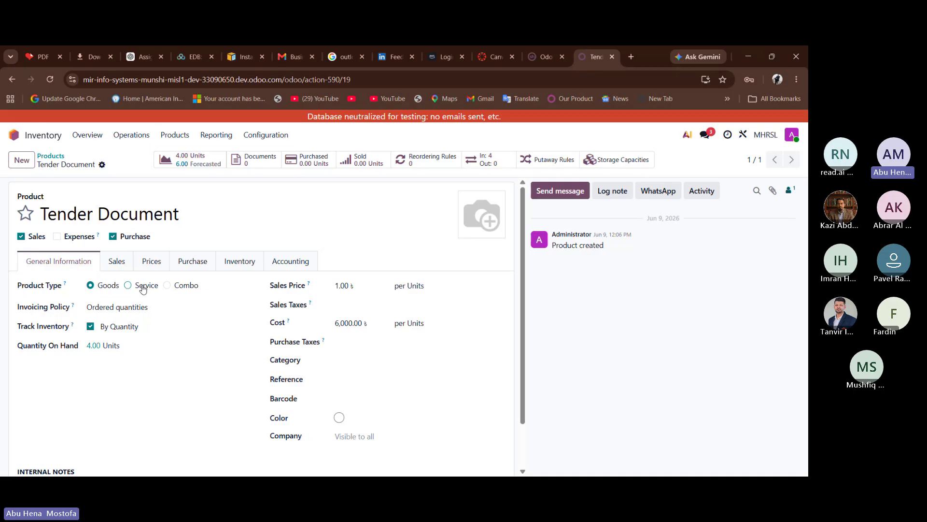
pyautogui.click(57, 157)
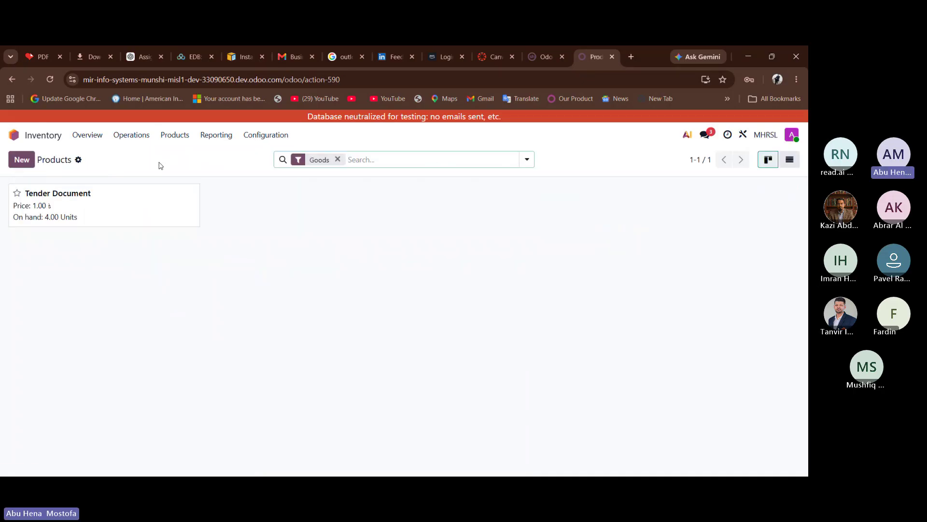
# - Open the Health Ministry tender with the 2,000.00 purchase price from the purchased tenders and review its details and product lines
pyautogui.click(34, 136)
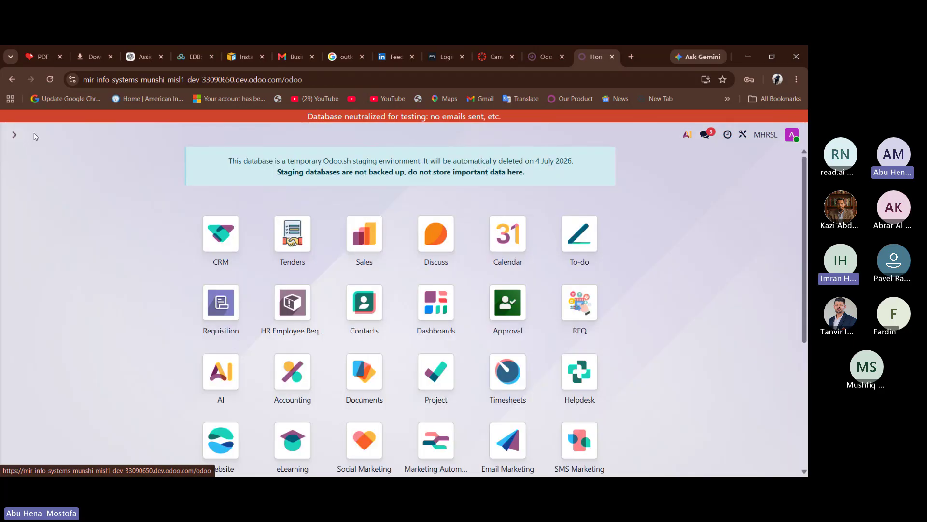
pyautogui.click(293, 244)
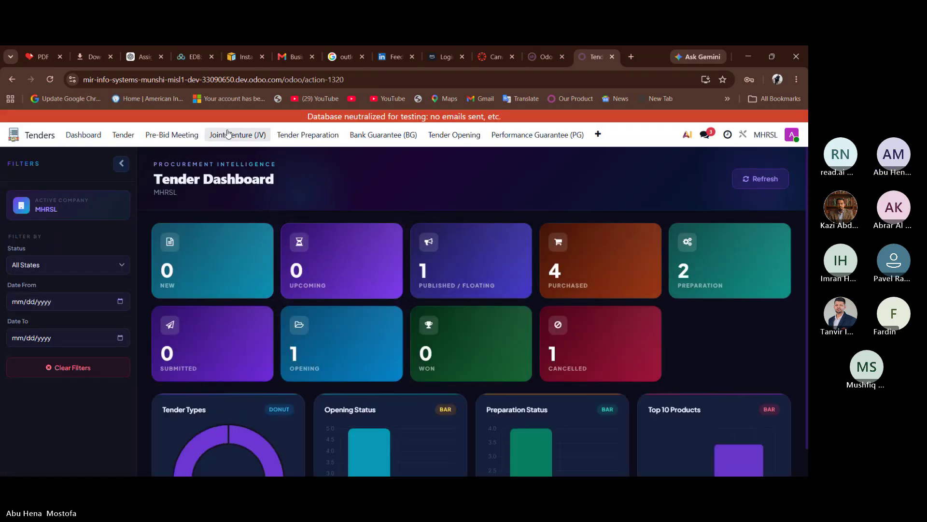
pyautogui.click(124, 135)
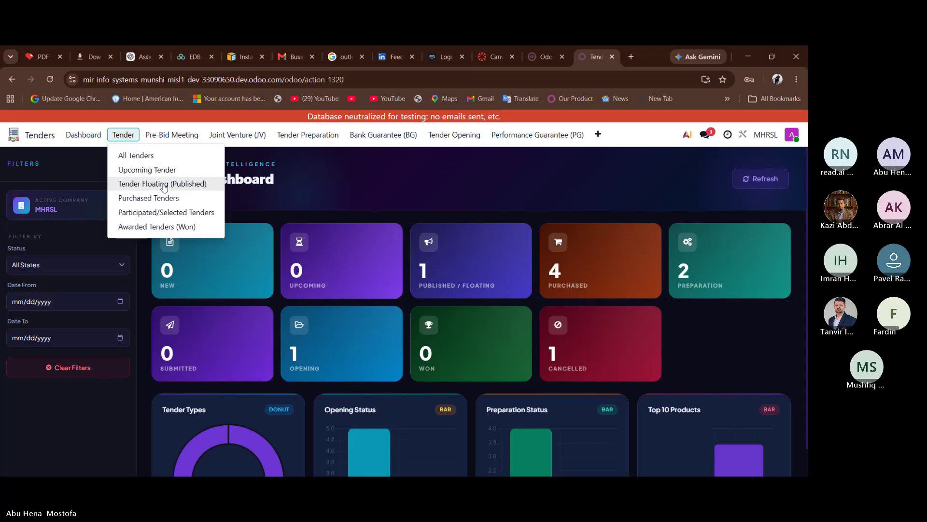
pyautogui.click(167, 198)
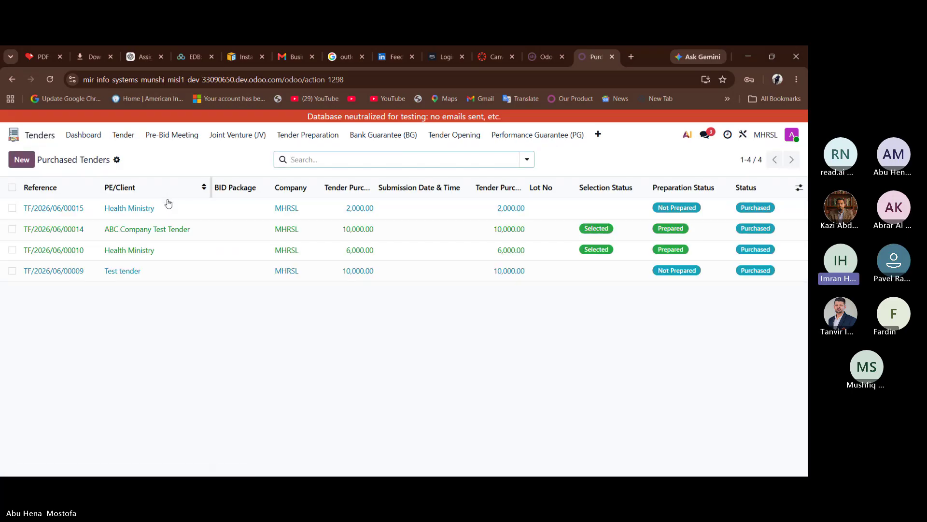
pyautogui.click(170, 208)
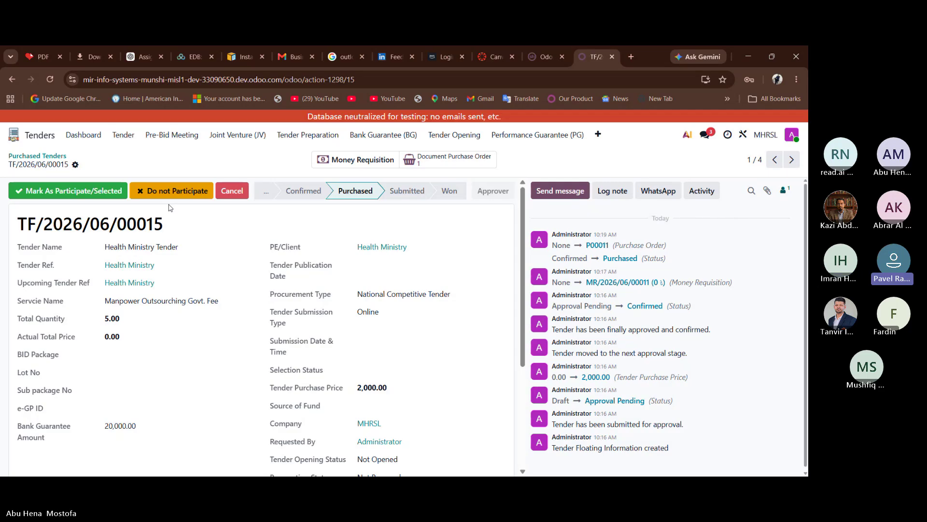
pyautogui.scroll(-3, 170, 208)
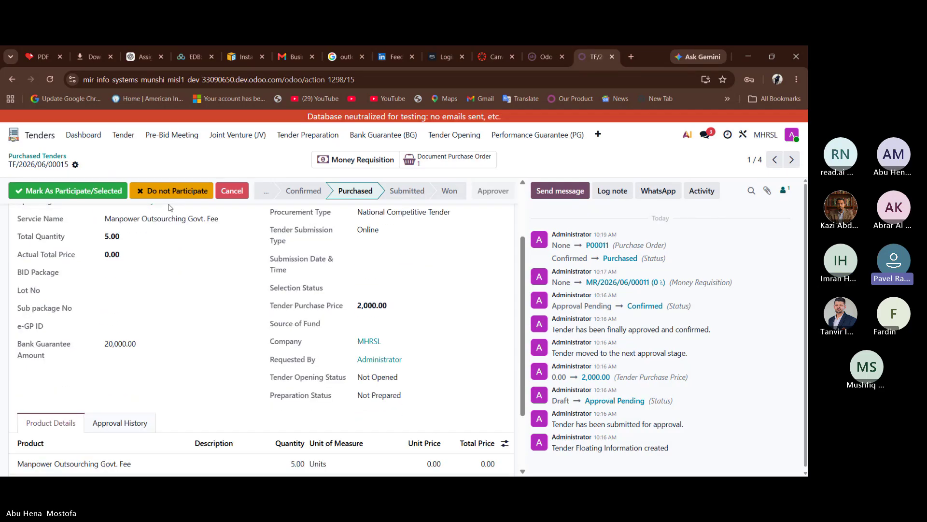
pyautogui.scroll(-1, 170, 208)
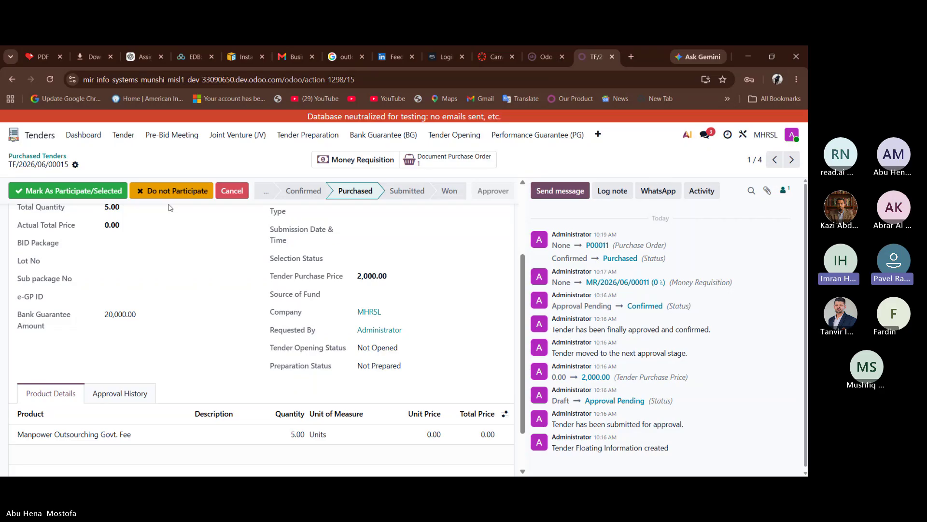
pyautogui.scroll(2, 170, 208)
pyautogui.scroll(1, 170, 208)
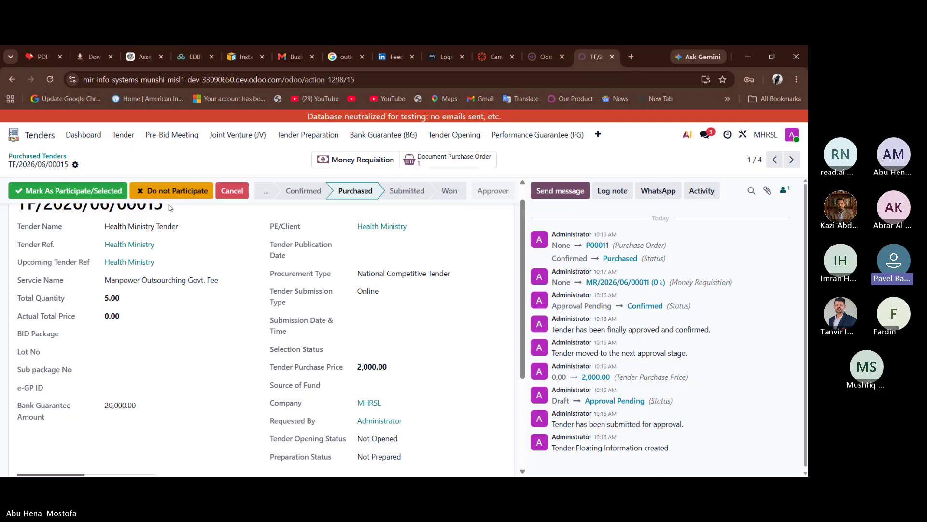
pyautogui.scroll(1, 170, 207)
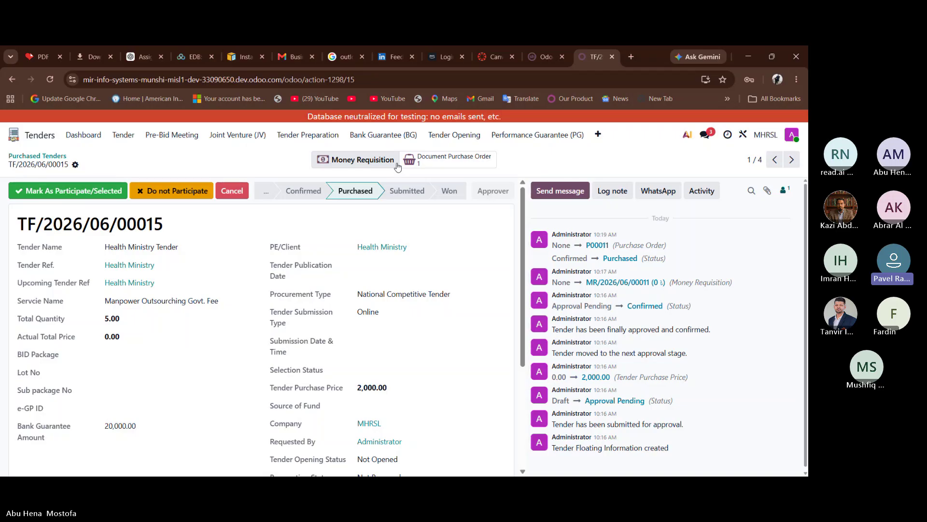
pyautogui.scroll(-1, 425, 271)
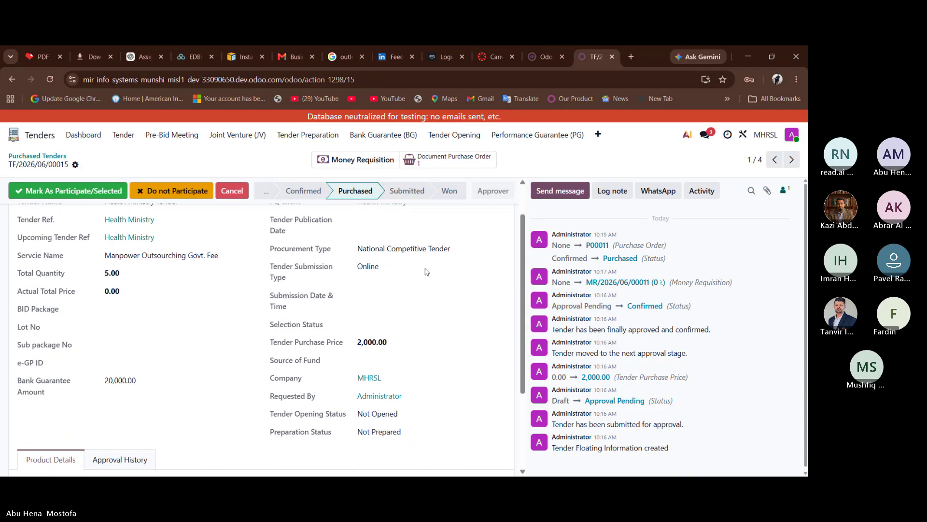
pyautogui.scroll(1, 426, 272)
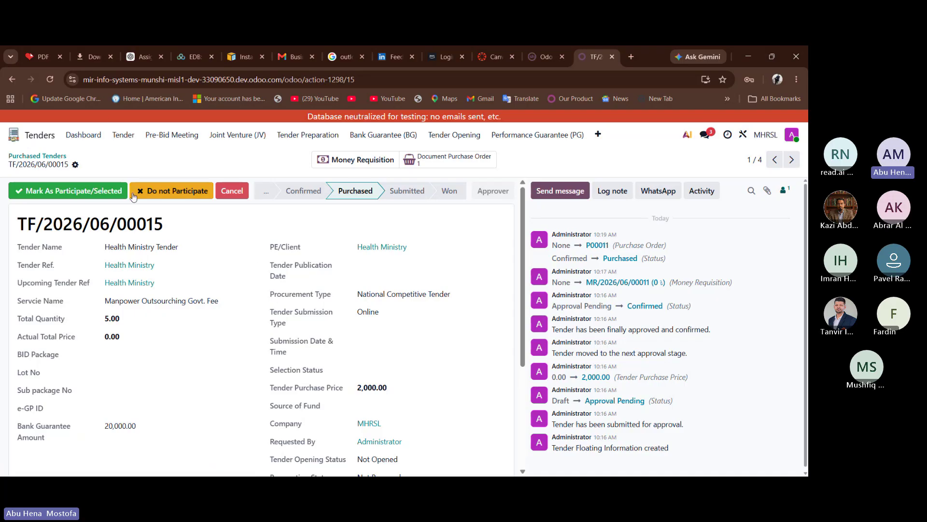
# - Open the newest Health Ministry purchase order in Supply Chain, check its status, and return to the requests for quotation
pyautogui.click(25, 141)
pyautogui.scroll(-1, 377, 337)
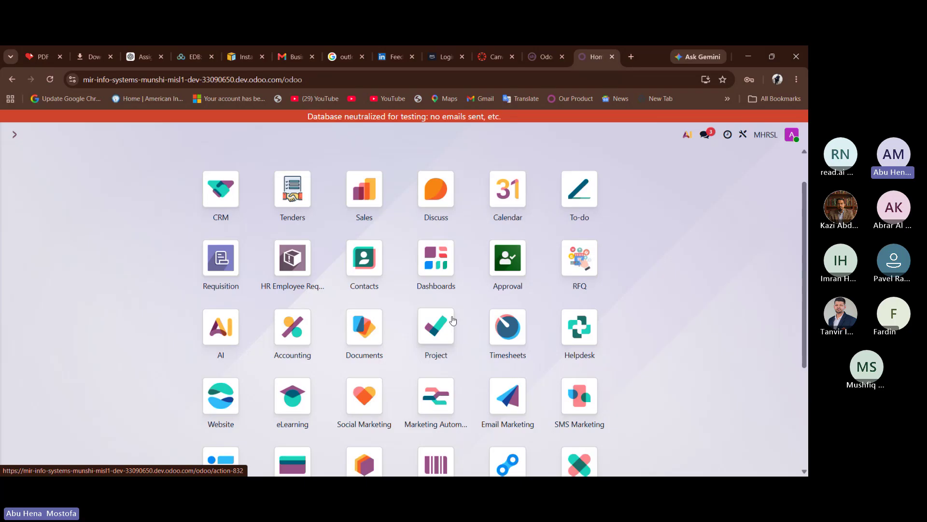
pyautogui.press('/')
pyautogui.write('pur')
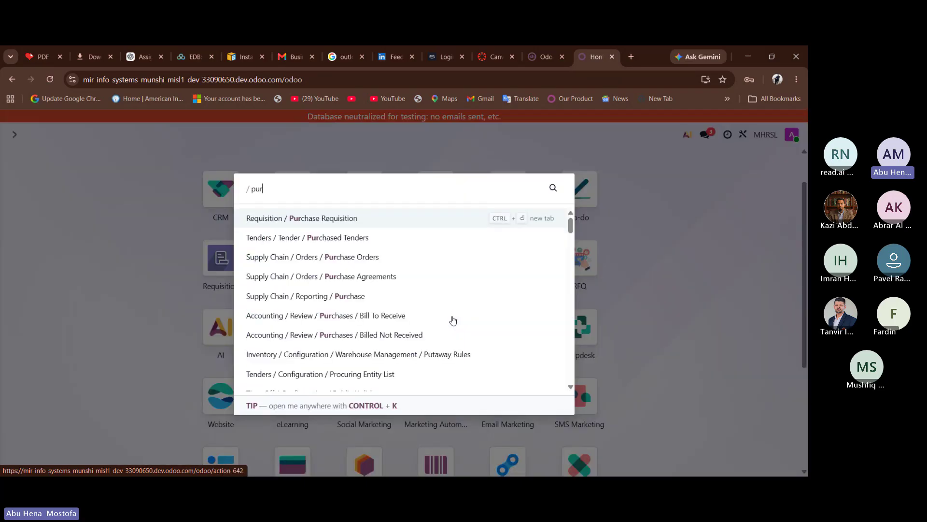
pyautogui.click(683, 271)
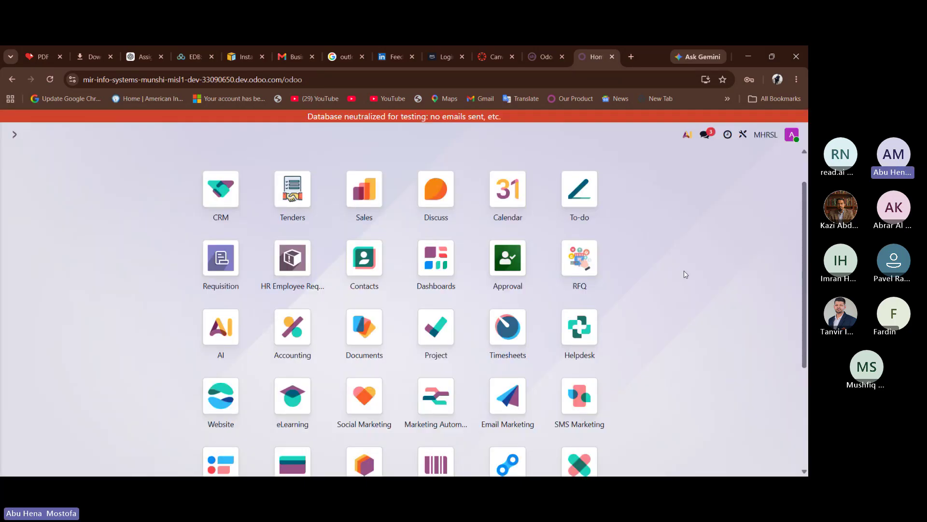
pyautogui.scroll(-1, 516, 363)
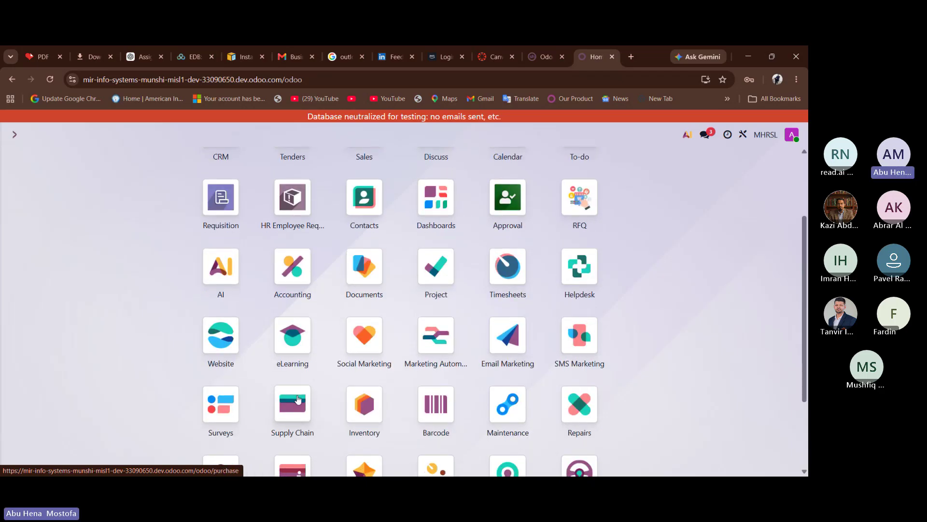
pyautogui.click(284, 358)
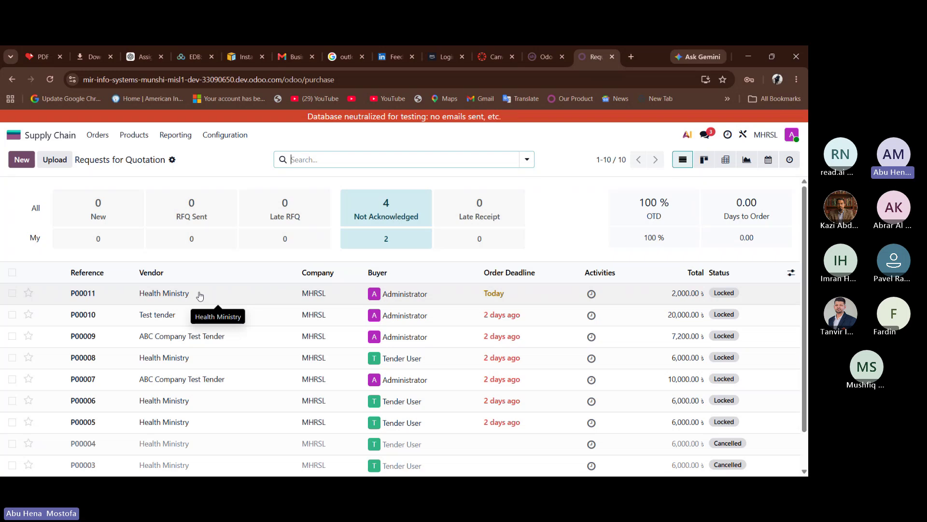
pyautogui.click(200, 295)
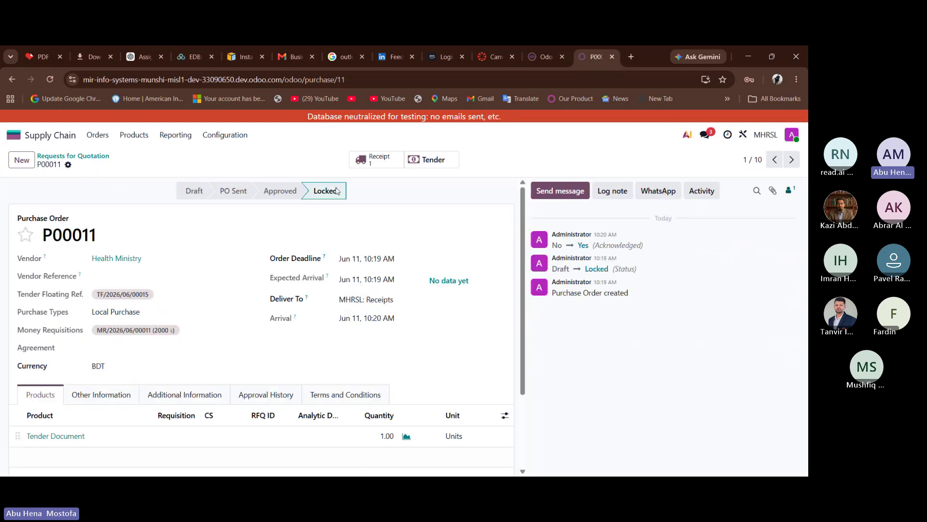
pyautogui.click(81, 161)
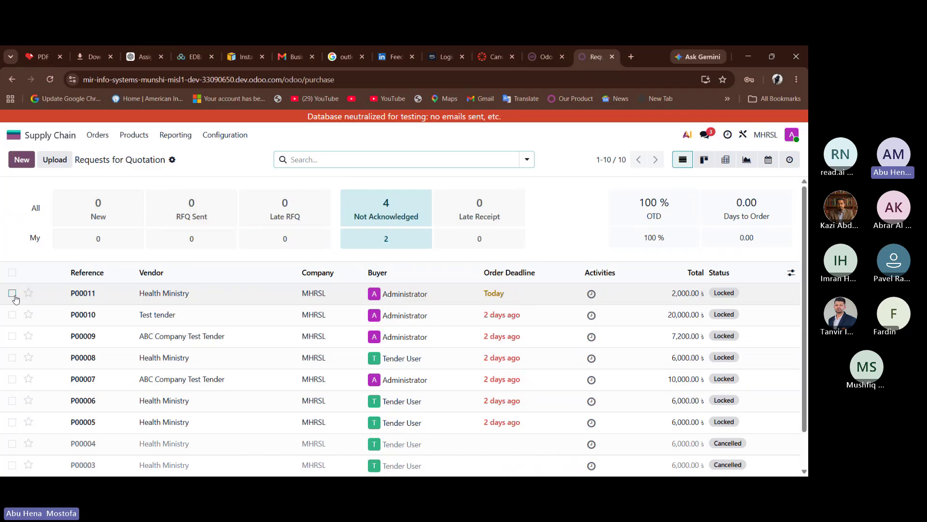
# - Upload ss3.jpg from Downloads as the vendor bill for the newest Health Ministry purchase order
pyautogui.click(12, 293)
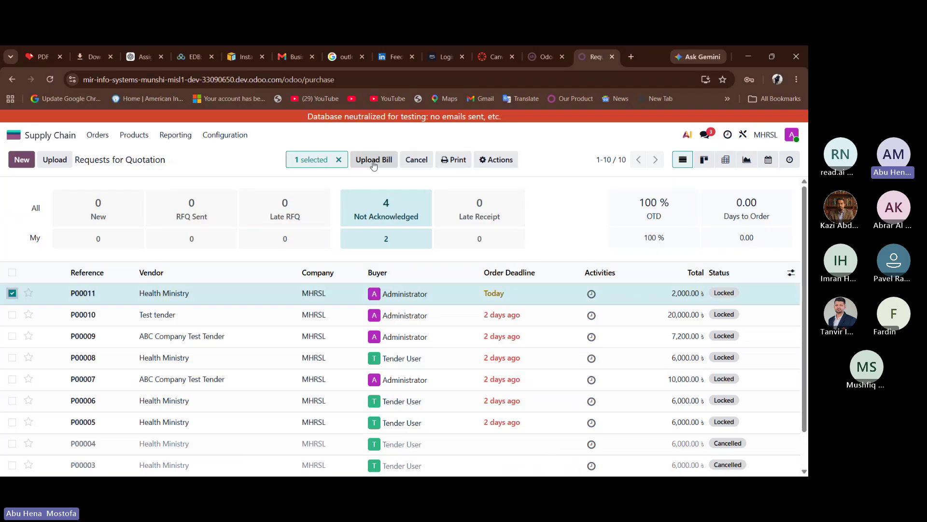
pyautogui.click(494, 160)
pyautogui.click(369, 163)
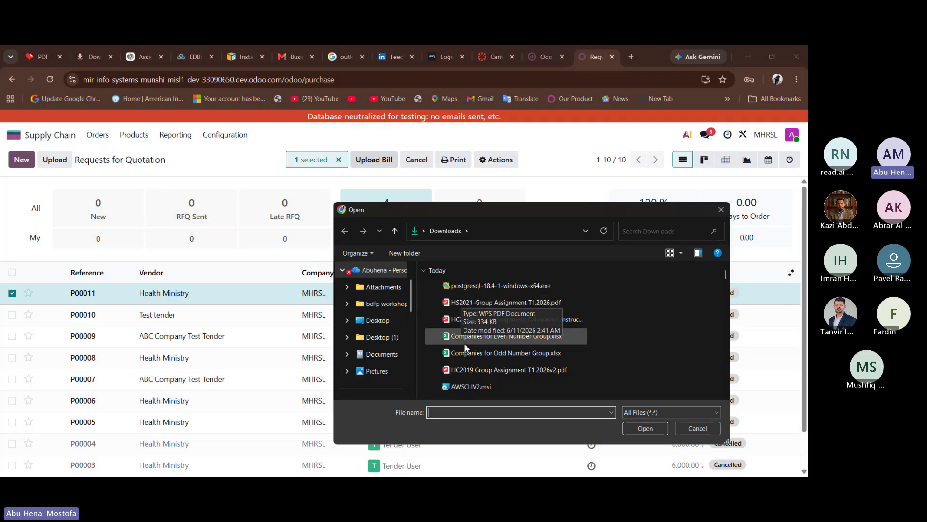
pyautogui.scroll(-2, 474, 362)
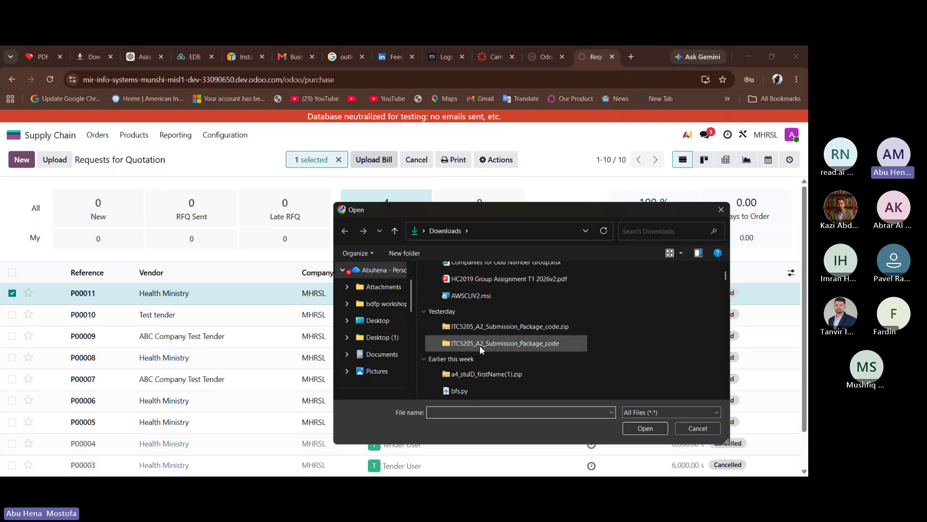
pyautogui.scroll(-2, 479, 345)
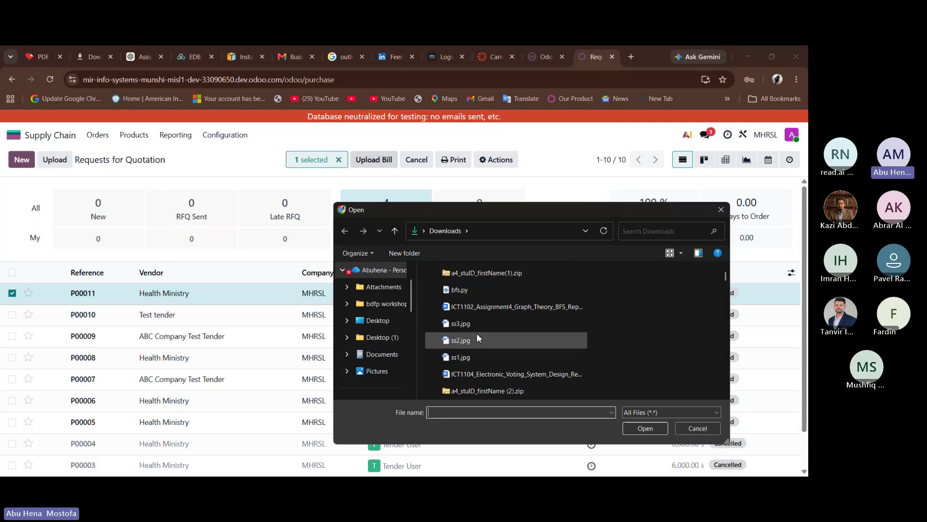
pyautogui.click(475, 324)
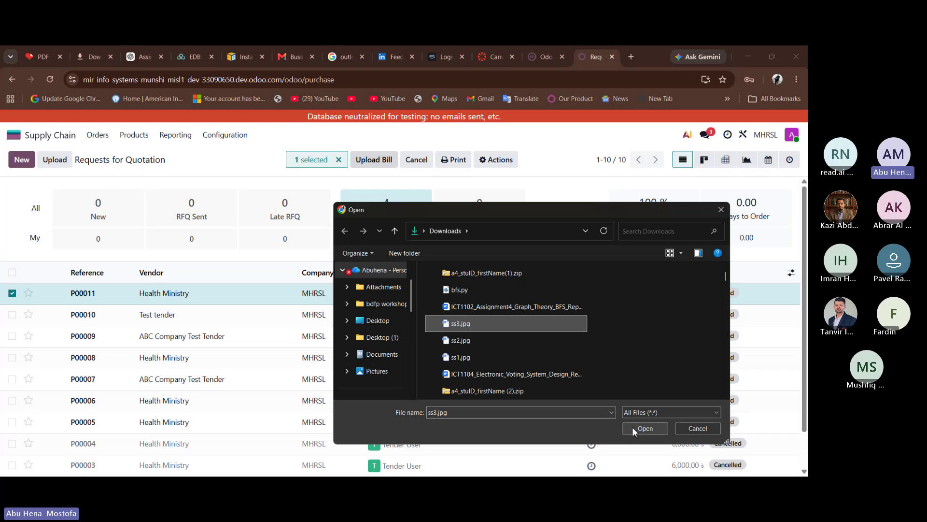
pyautogui.click(645, 428)
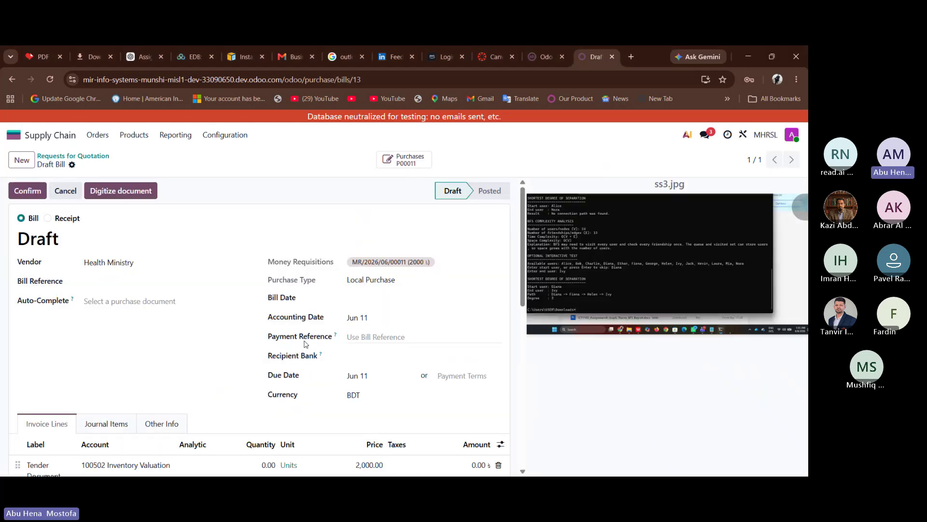
# - Set the draft vendor bill's Bill Date to June 11, 2026 and confirm the bill
pyautogui.scroll(-1, 305, 344)
pyautogui.scroll(1, 306, 344)
pyautogui.click(26, 193)
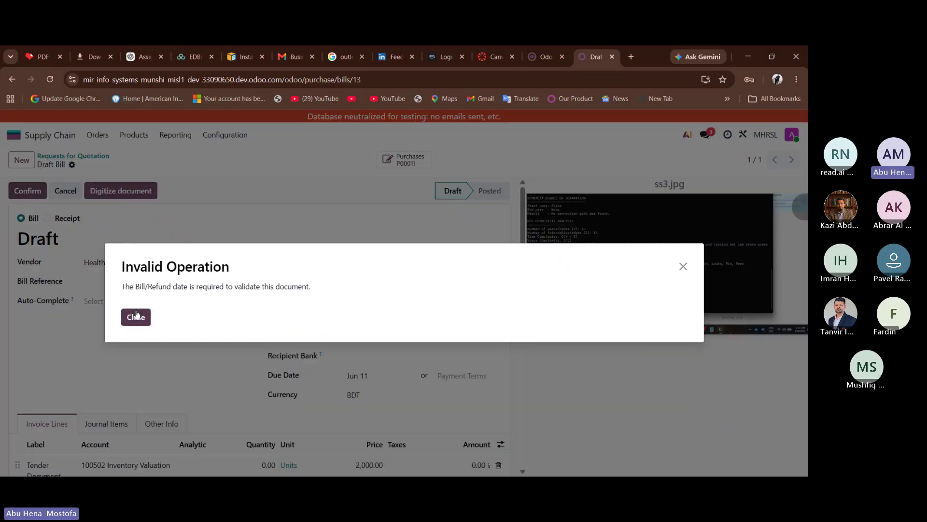
pyautogui.click(137, 316)
pyautogui.click(391, 297)
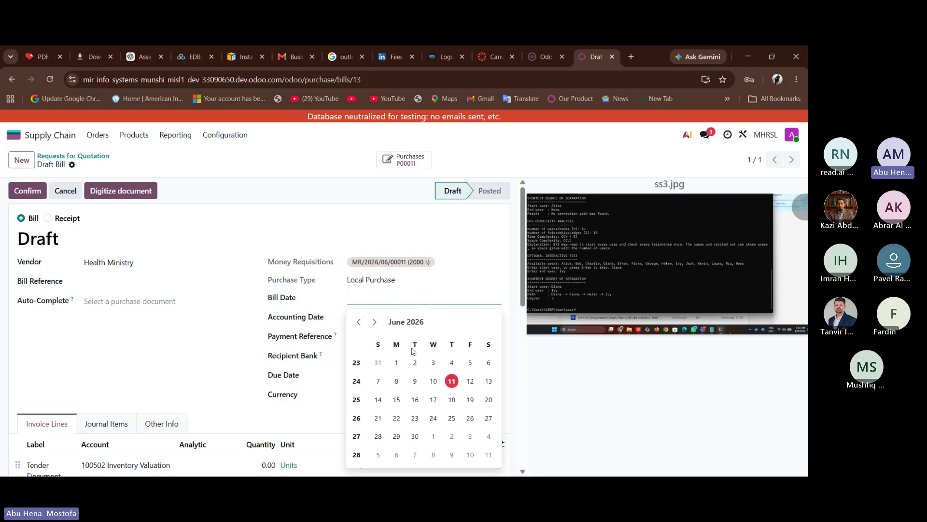
pyautogui.click(452, 381)
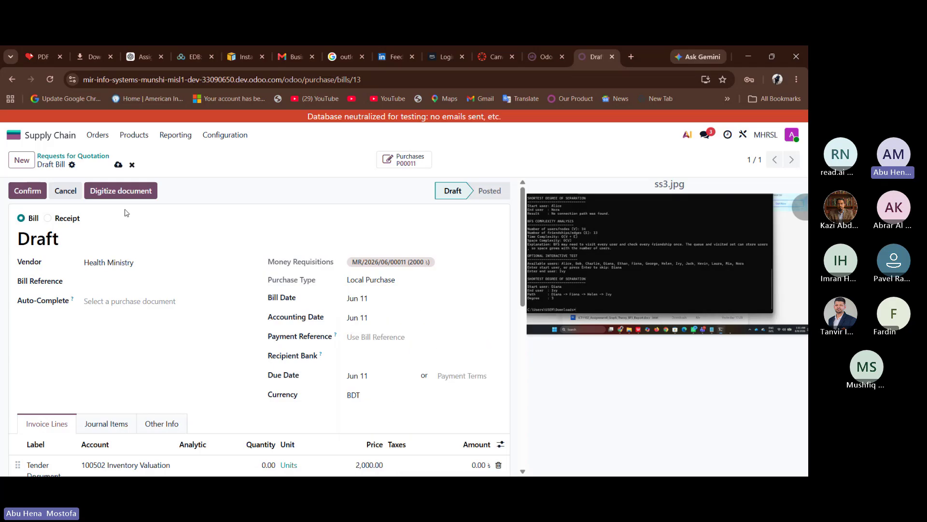
pyautogui.click(28, 191)
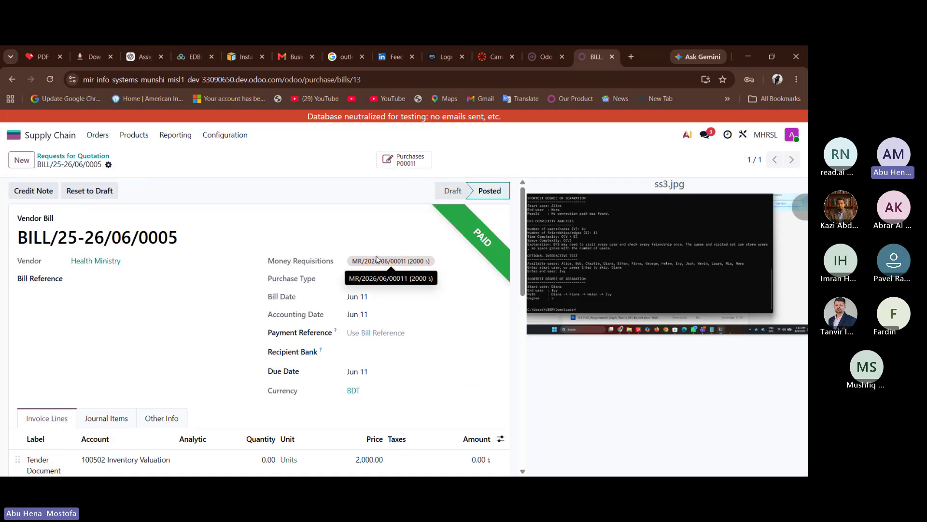
# - Review the posted vendor bill, and open the Health Ministry tender with the 2,000.00 purchase price from the purchased tenders
pyautogui.scroll(-1, 377, 260)
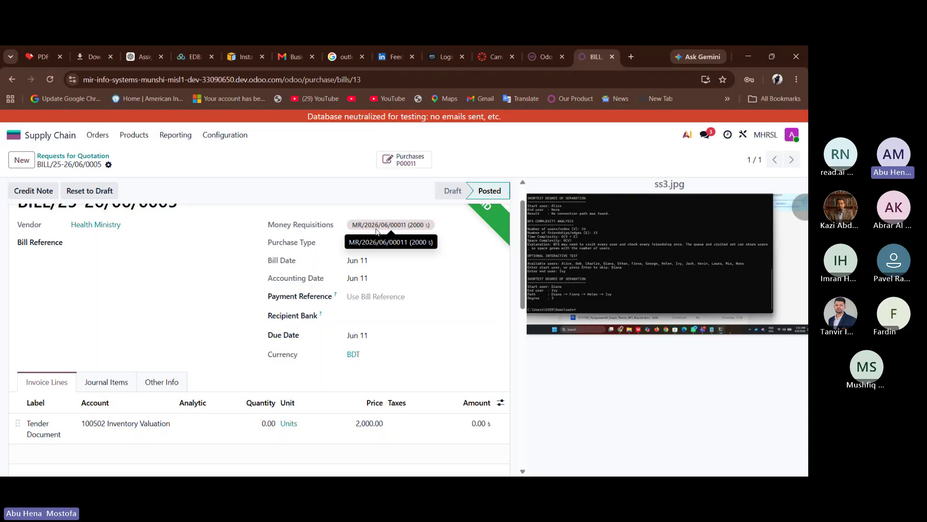
pyautogui.scroll(1, 378, 231)
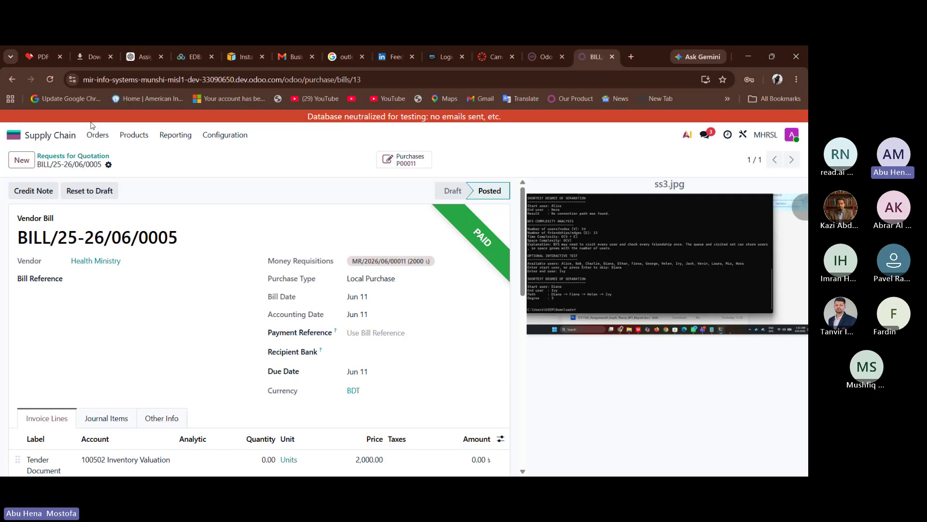
pyautogui.click(32, 137)
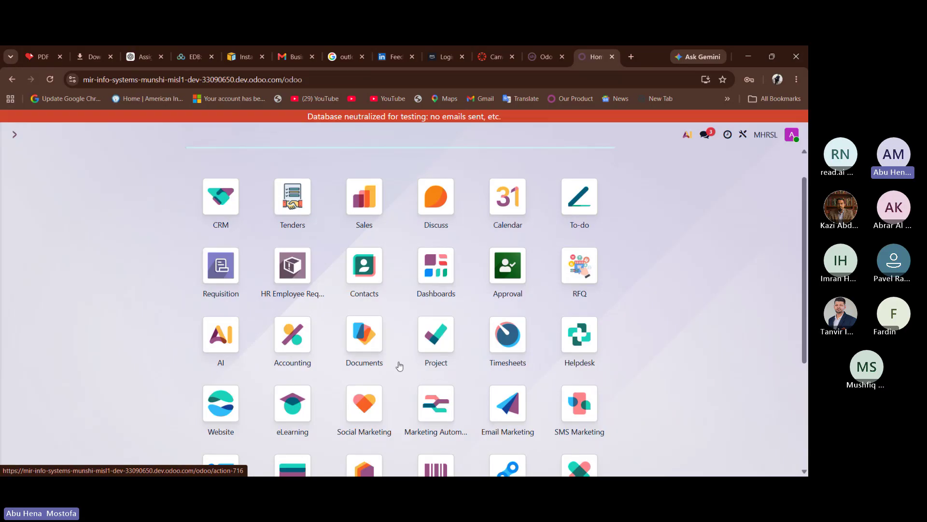
pyautogui.click(292, 197)
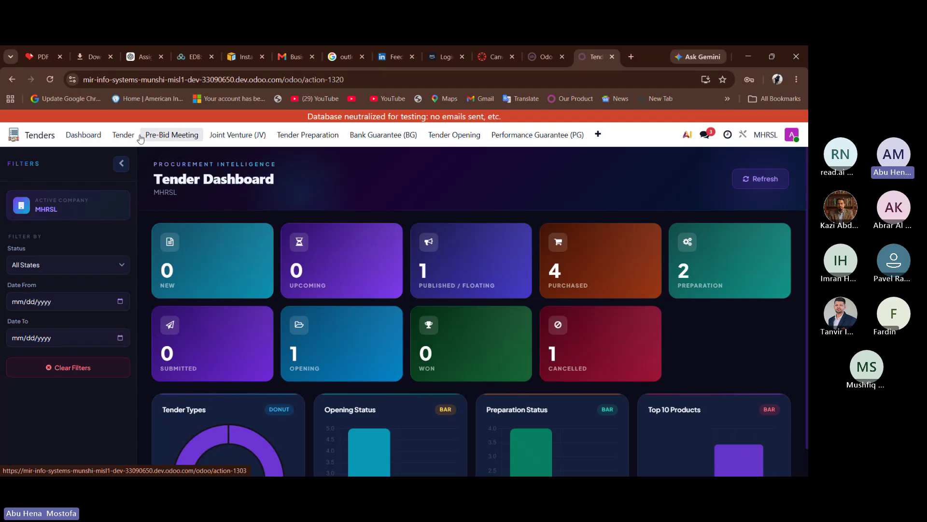
pyautogui.click(123, 135)
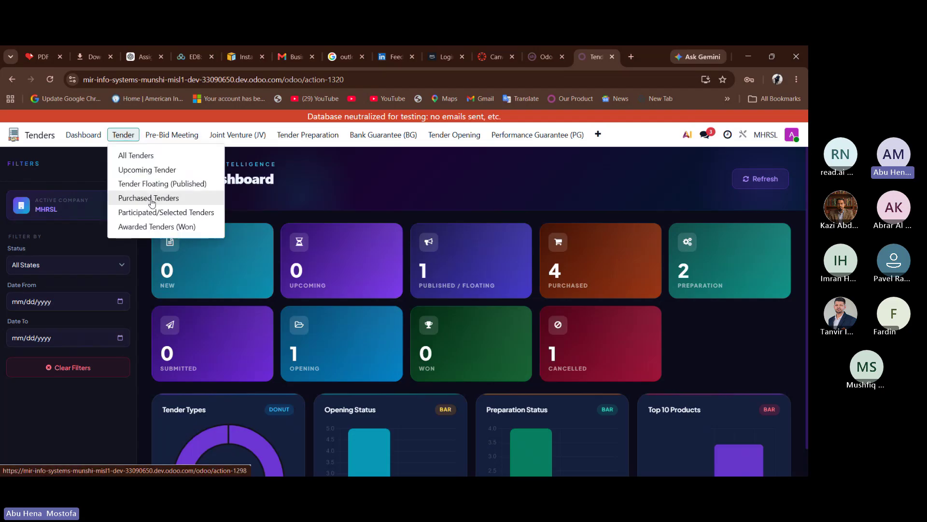
pyautogui.click(149, 198)
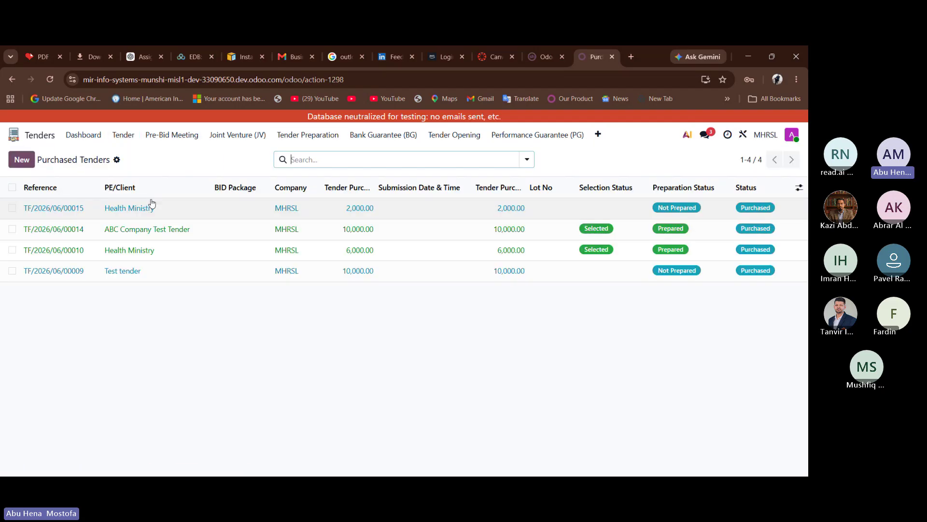
pyautogui.click(183, 208)
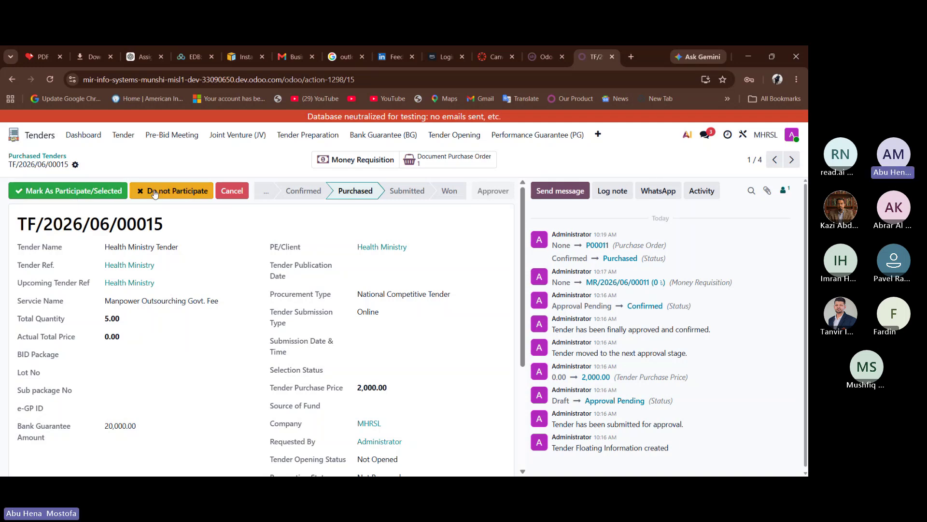
# - Mark the Health Ministry tender as participated/selected and confirm the participation
pyautogui.click(96, 190)
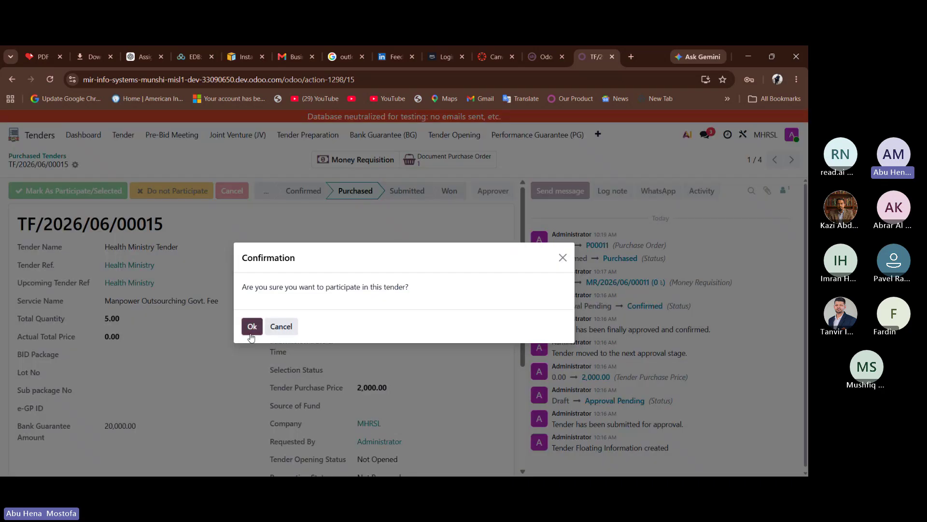
pyautogui.click(251, 326)
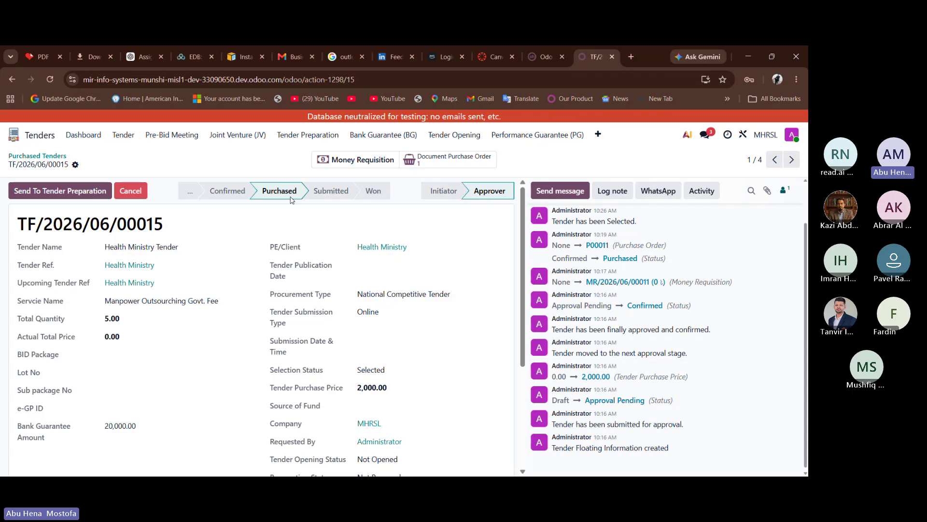
pyautogui.scroll(-1, 290, 200)
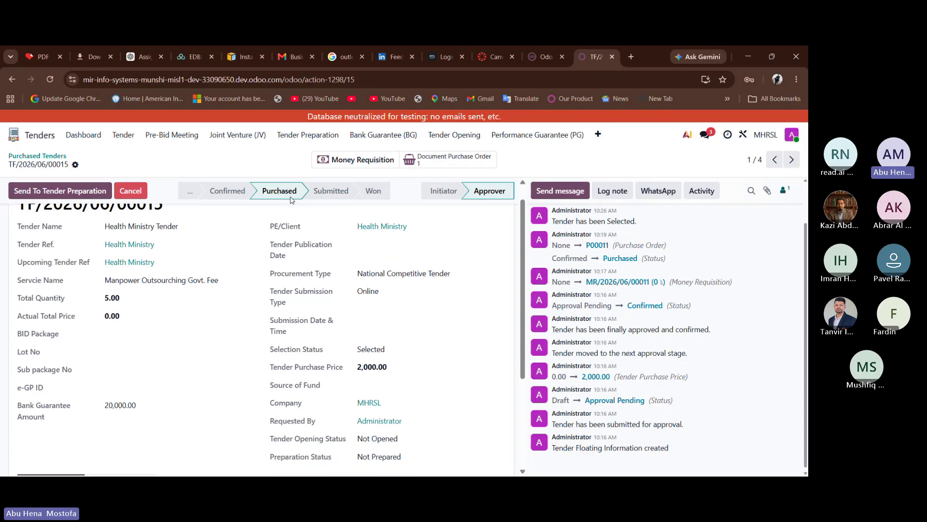
pyautogui.scroll(1, 292, 205)
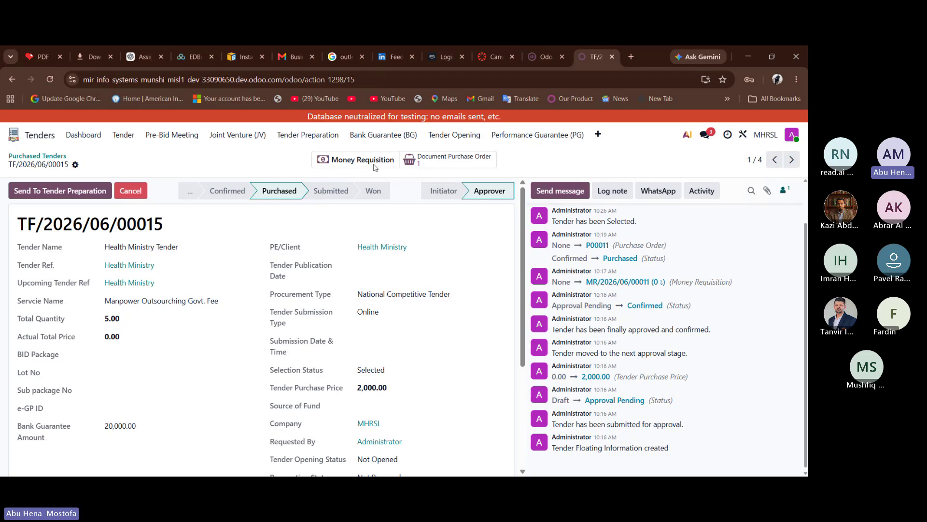
# - Send the Health Ministry tender to tender preparation and review the mandatory and additional documents of its technical preparation
pyautogui.click(48, 199)
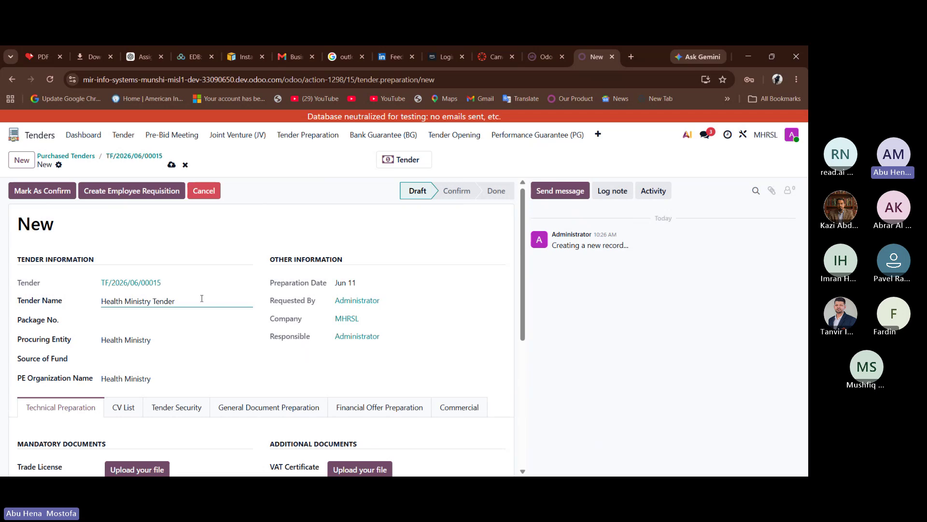
pyautogui.scroll(-1, 202, 299)
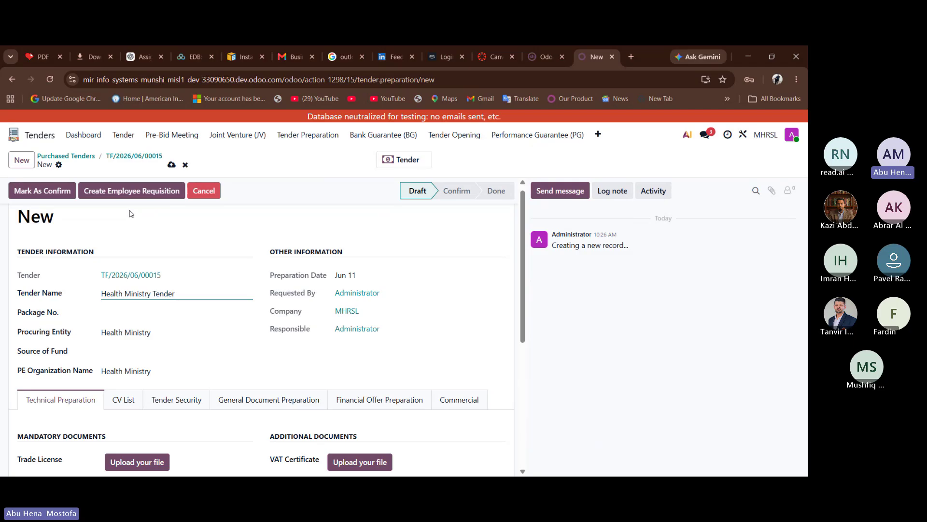
pyautogui.scroll(-3, 106, 381)
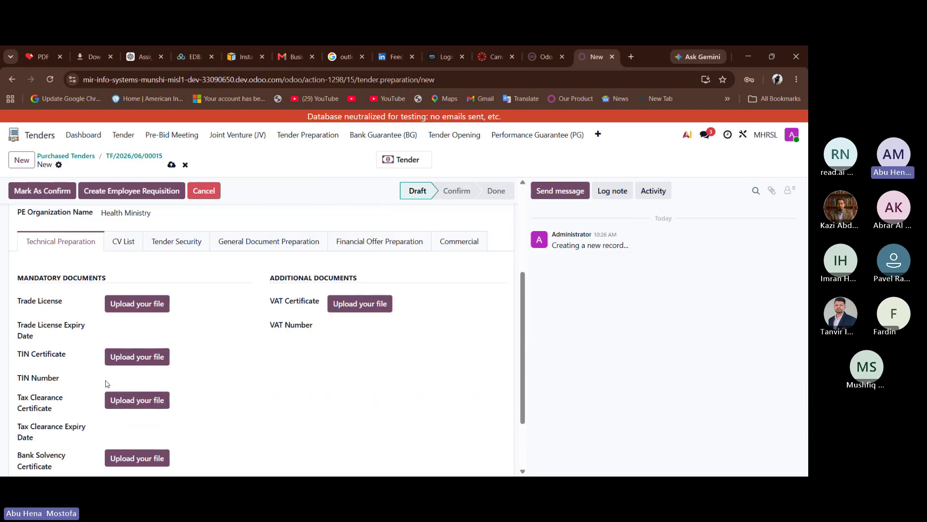
pyautogui.scroll(-2, 106, 380)
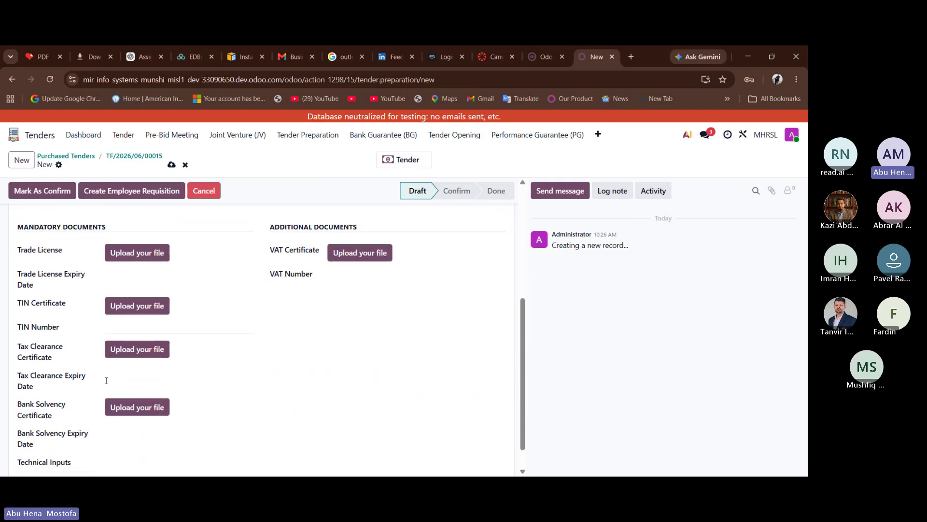
pyautogui.scroll(1, 106, 380)
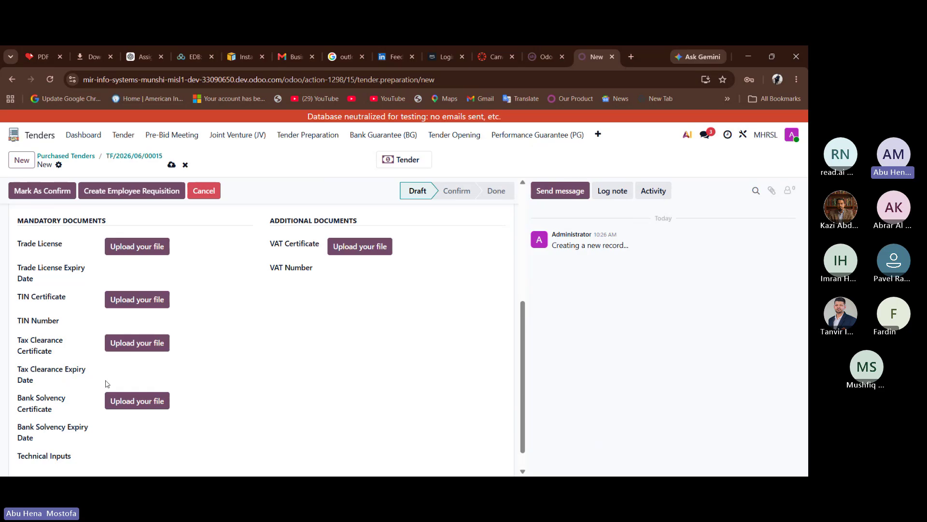
pyautogui.scroll(2, 140, 413)
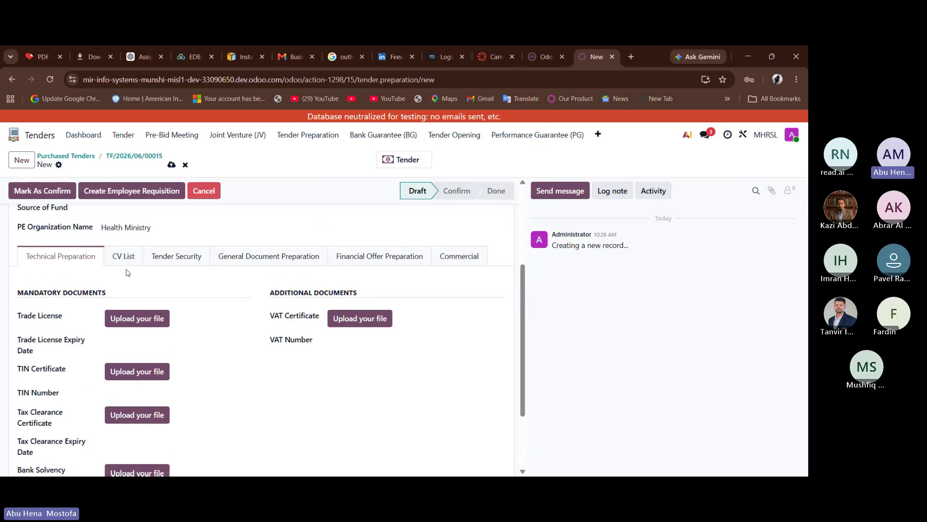
pyautogui.scroll(3, 128, 271)
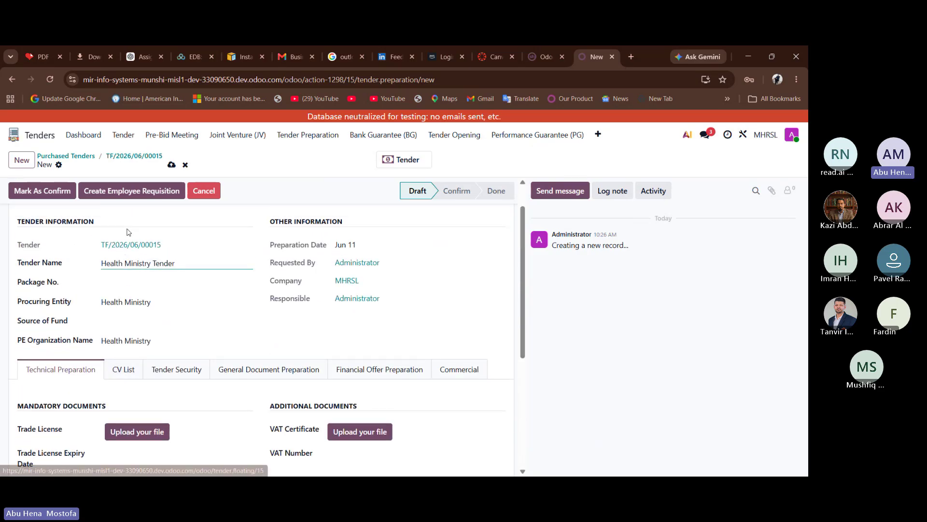
# - Create an employee requisition from the tender preparation and choose HR Officer as its Requested Position
pyautogui.click(136, 194)
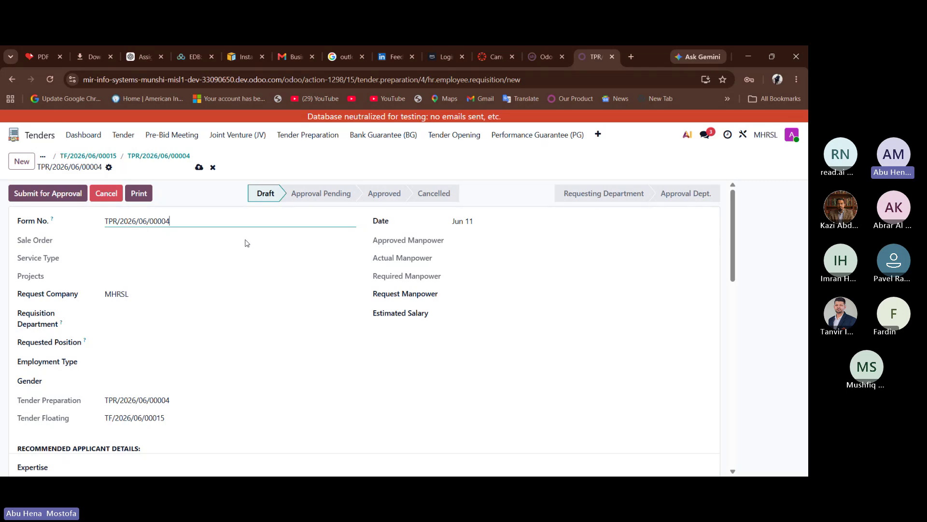
pyautogui.scroll(-1, 157, 252)
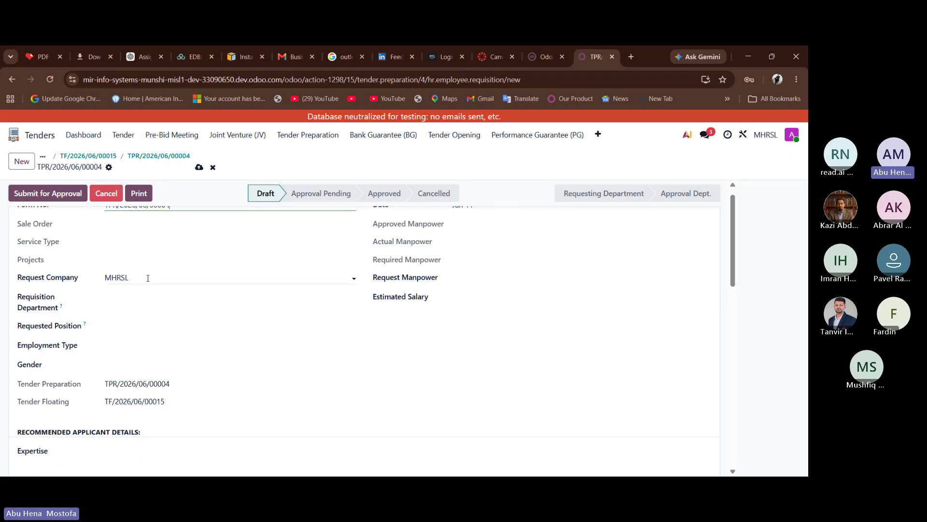
pyautogui.click(134, 323)
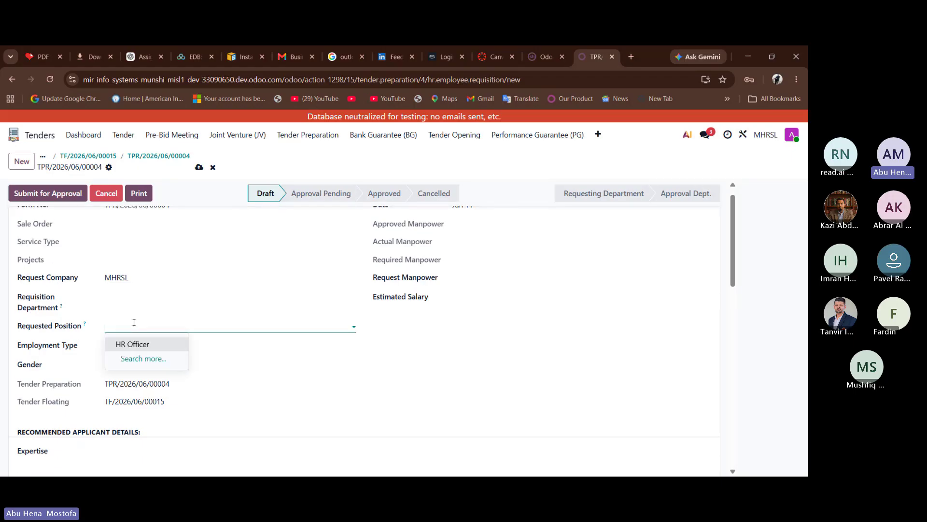
pyautogui.click(138, 347)
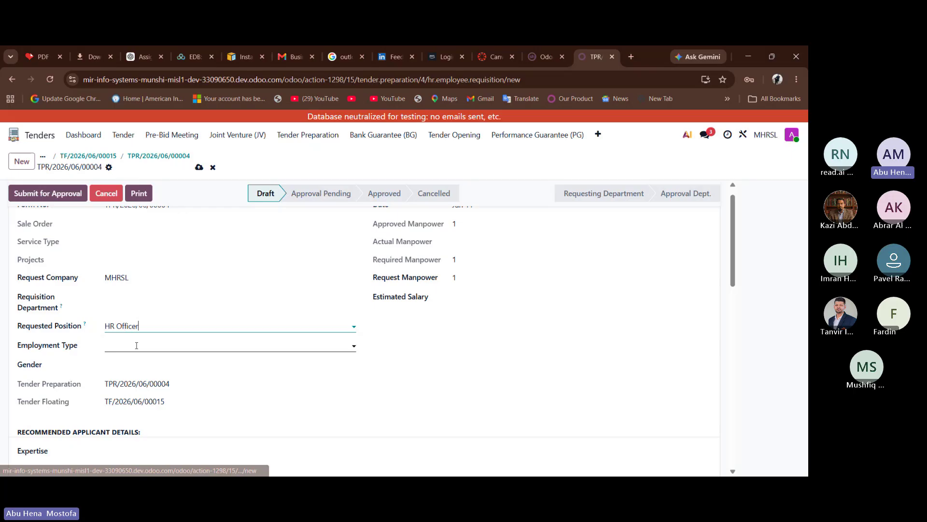
pyautogui.click(174, 328)
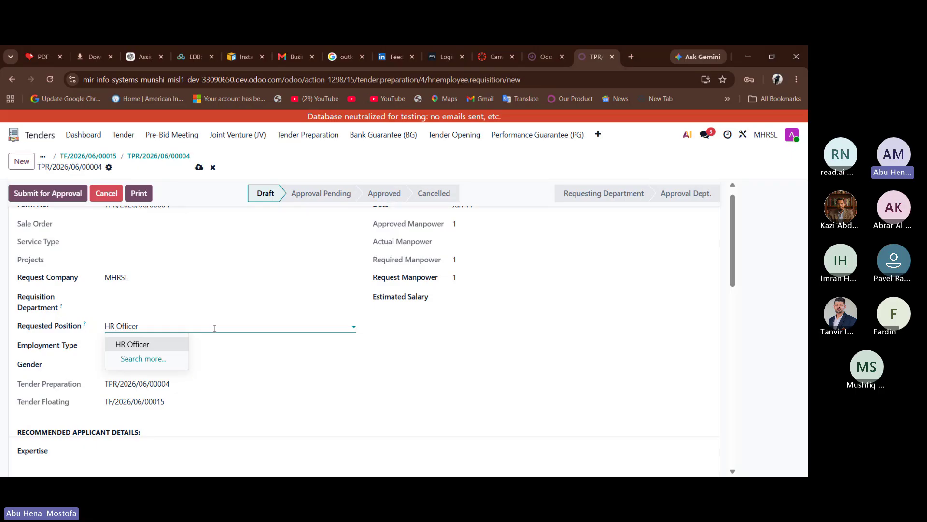
pyautogui.press('Return')
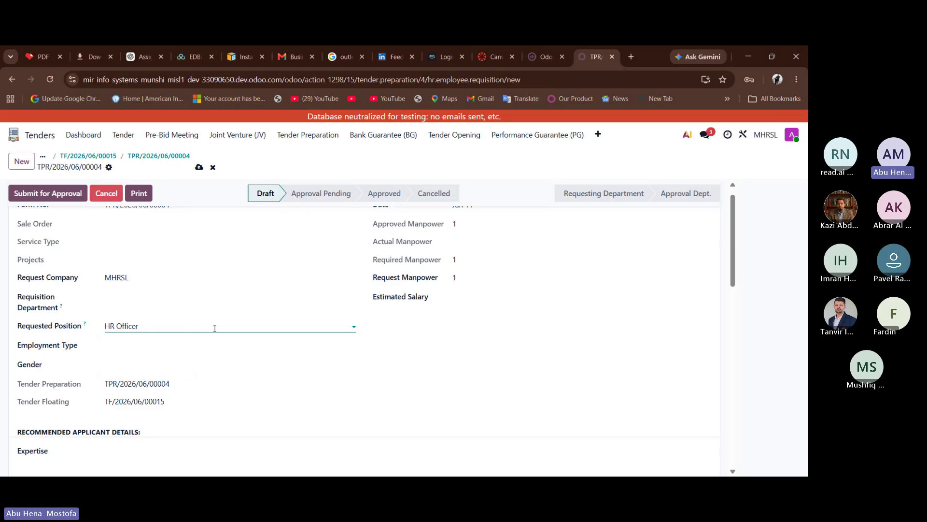
pyautogui.scroll(1, 215, 328)
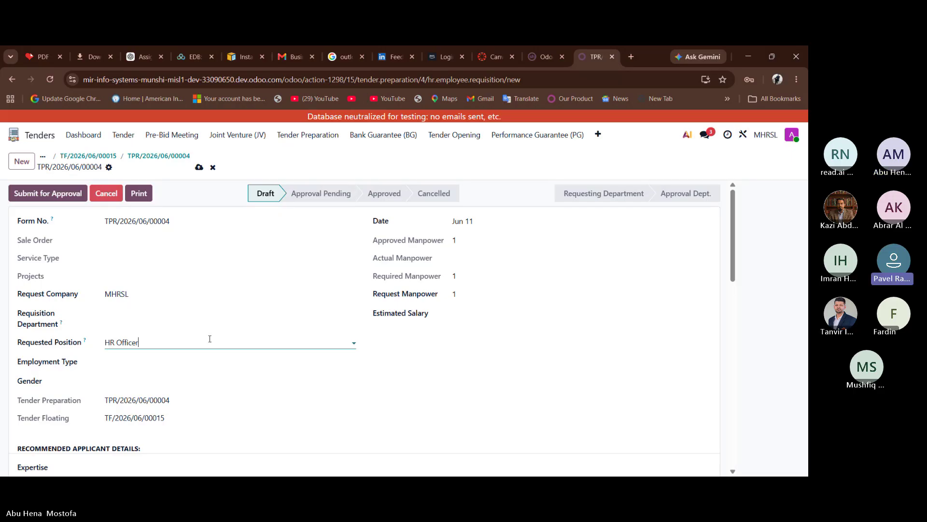
# - Set the employee requisition's Requisition Department to HR & Admin and its Requested Position to Office Stuff
pyautogui.click(185, 315)
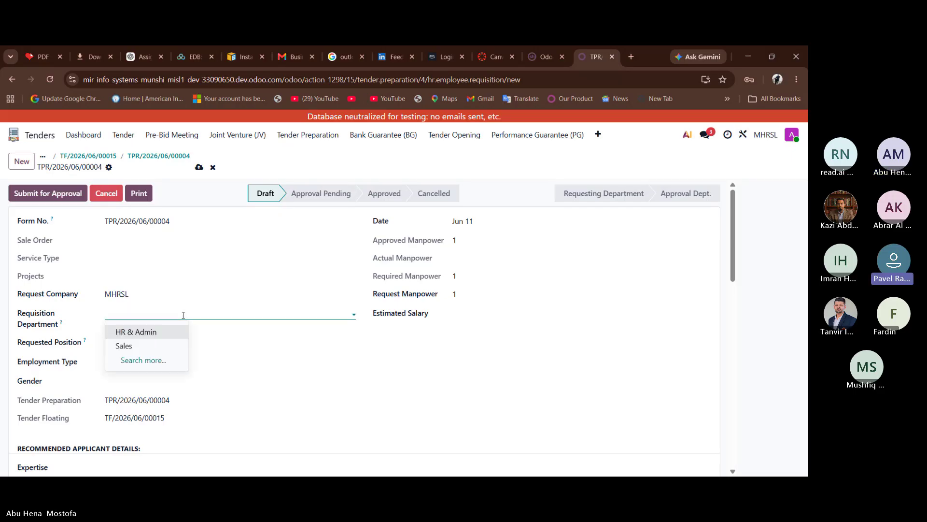
pyautogui.click(165, 332)
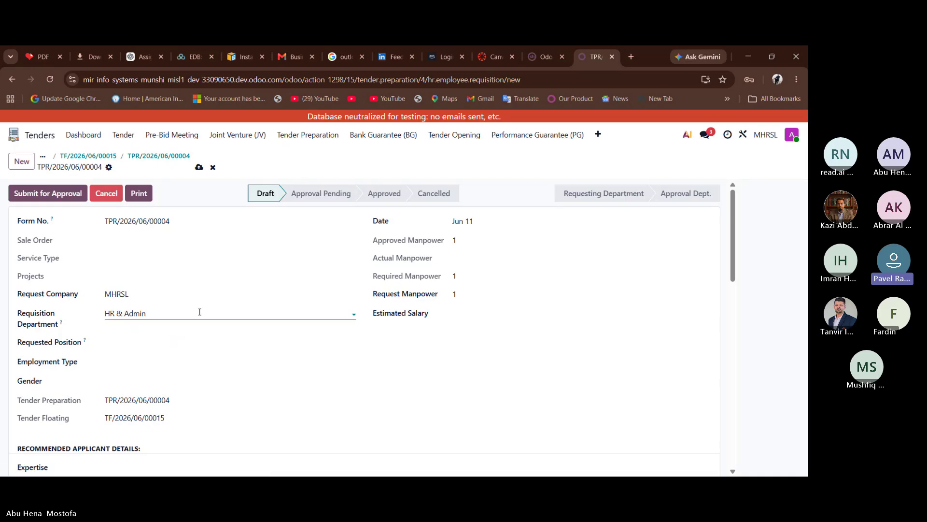
pyautogui.click(192, 339)
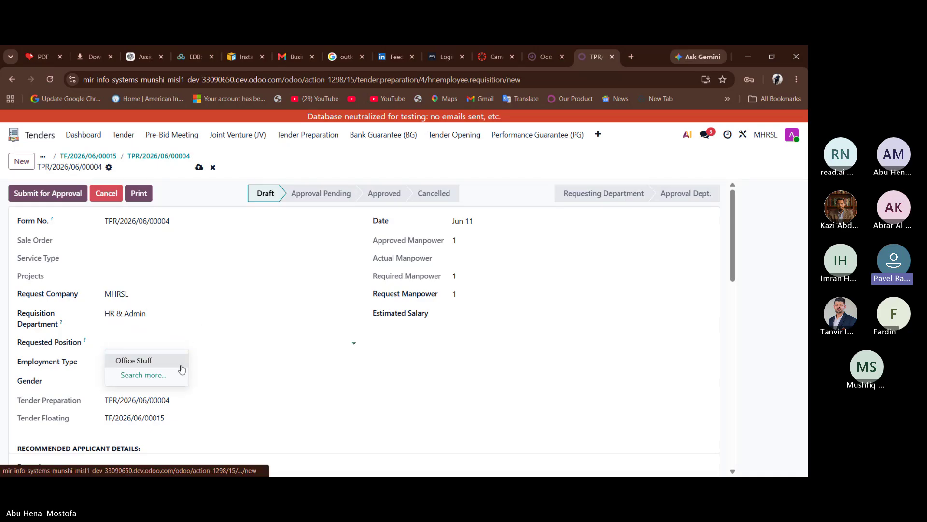
pyautogui.click(185, 359)
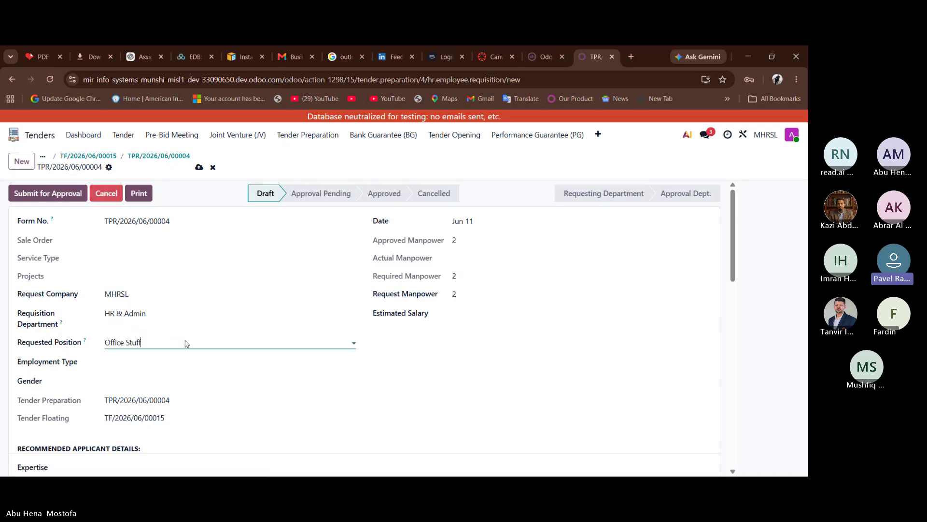
pyautogui.click(203, 312)
pyautogui.click(483, 394)
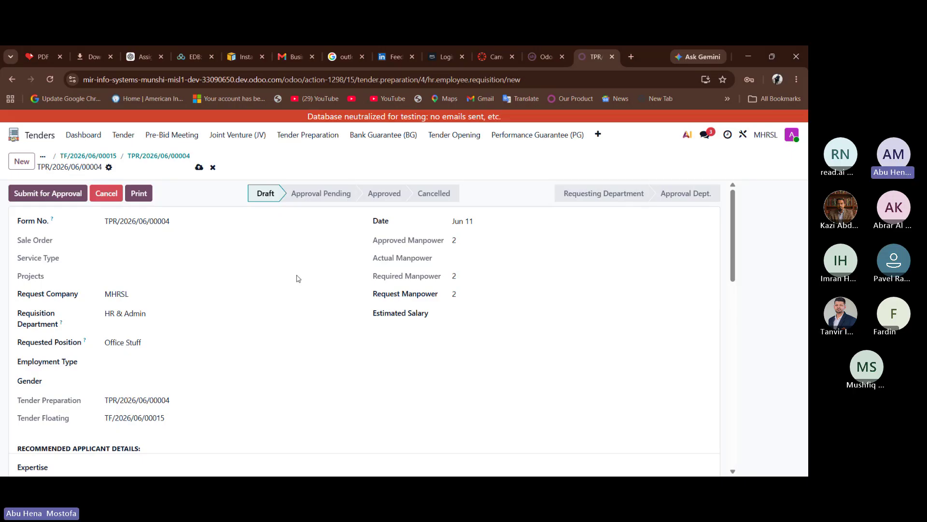
# - Set the employee requisition's Request Manpower to 5 and its Estimated Salary to 20000
pyautogui.scroll(-3, 298, 278)
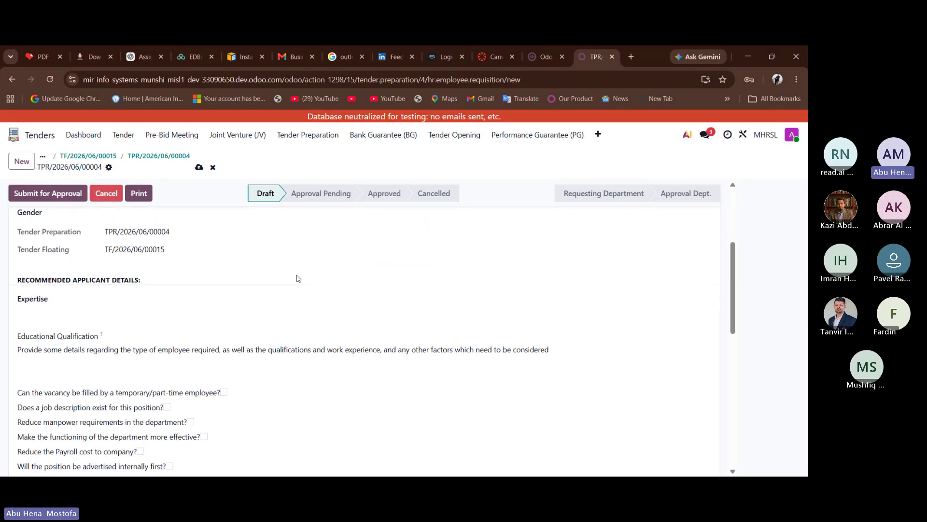
pyautogui.scroll(4, 298, 279)
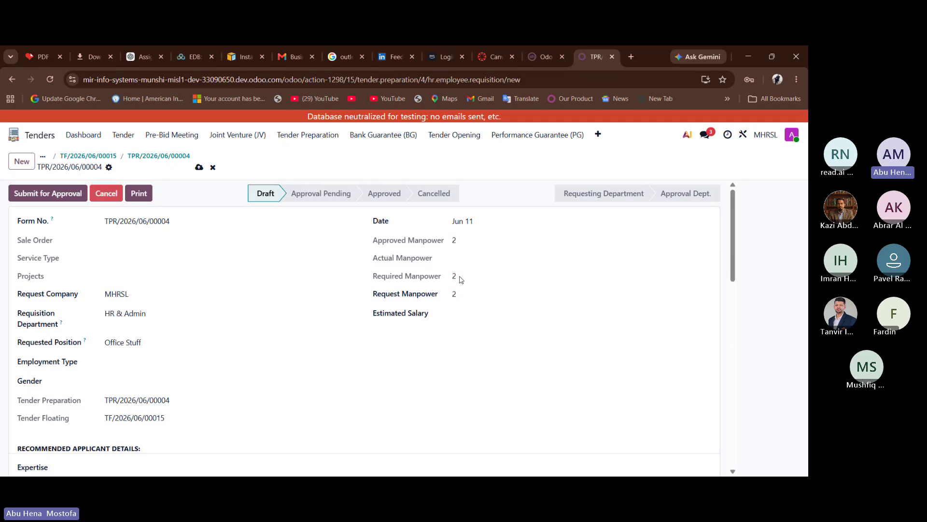
pyautogui.click(465, 294)
pyautogui.press('BackSpace')
pyautogui.write('5')
pyautogui.click(475, 308)
pyautogui.write('200000')
pyautogui.press('BackSpace')
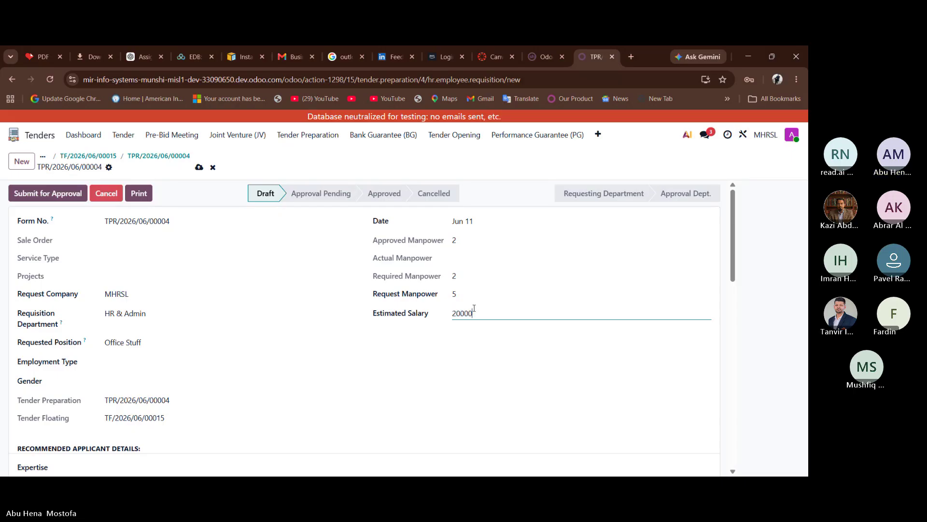
# - Try to submit the employee requisition for approval
pyautogui.click(46, 193)
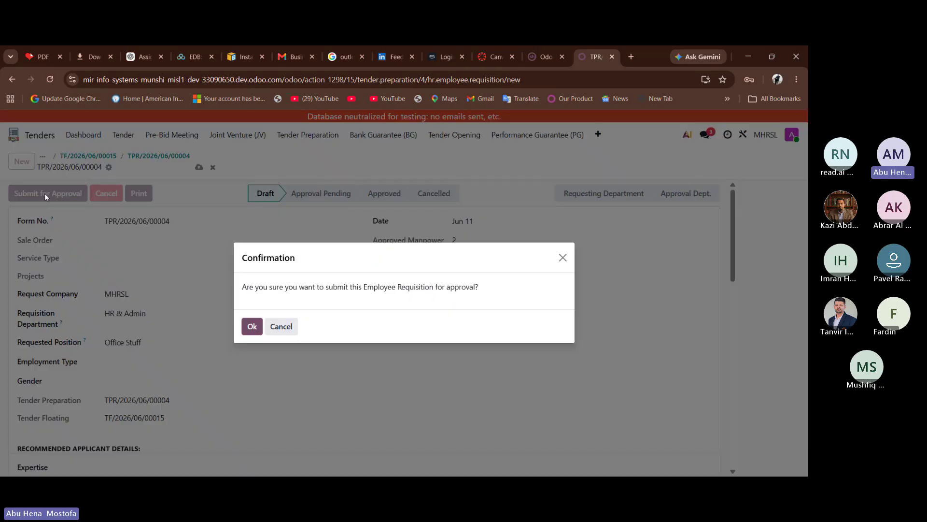
pyautogui.click(252, 326)
# - Set the employee requisition's Employment Type to Permanent and Gender to Male, and try to submit it for approval
pyautogui.click(230, 362)
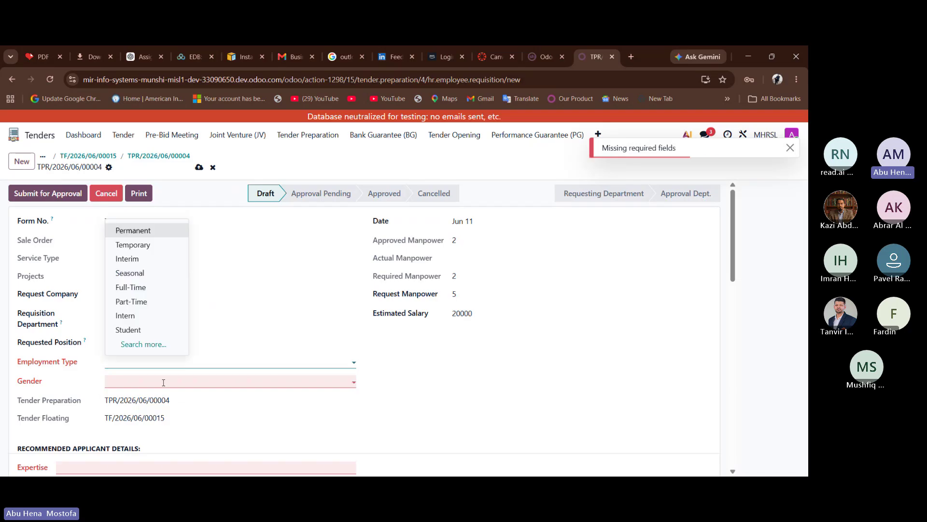
pyautogui.click(133, 231)
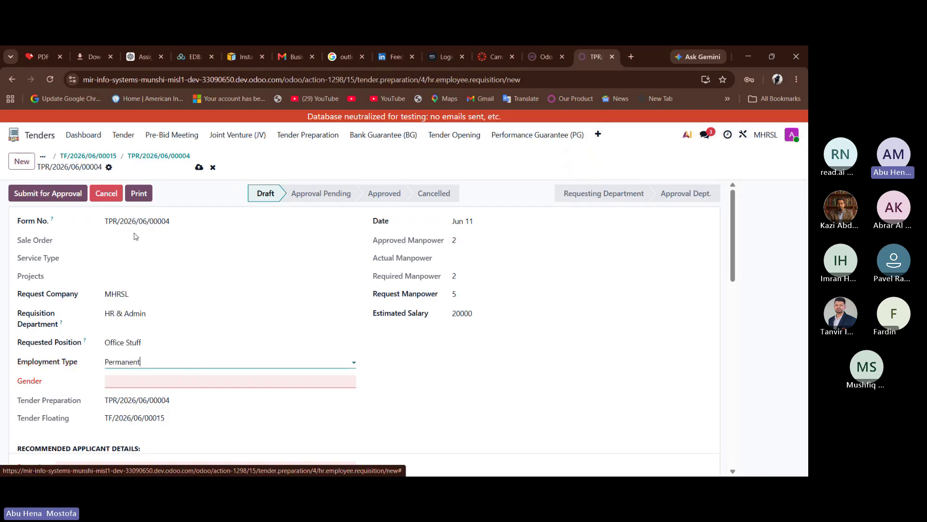
pyautogui.click(129, 381)
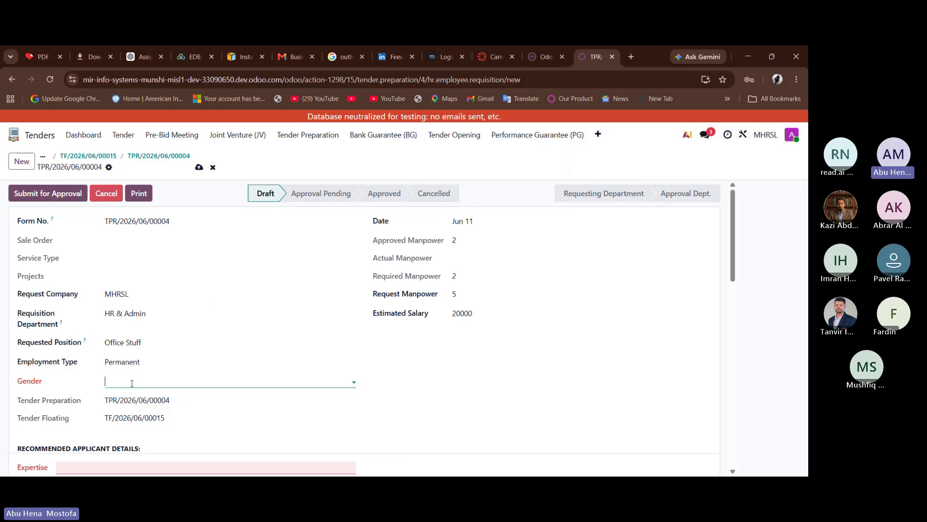
pyautogui.click(126, 399)
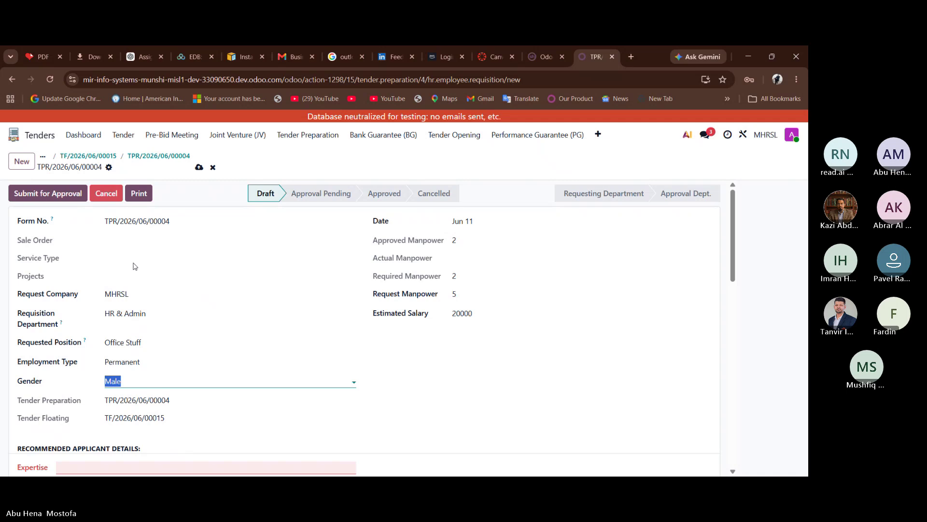
pyautogui.click(66, 197)
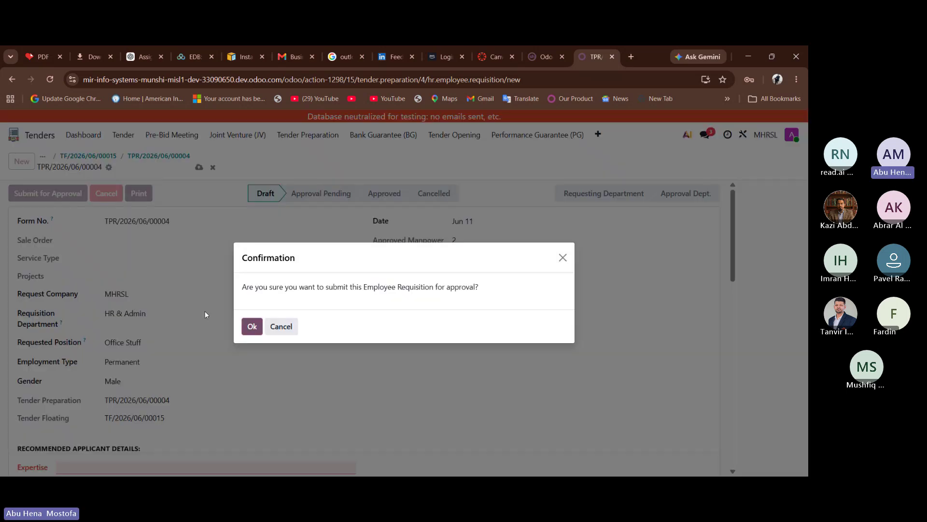
pyautogui.click(251, 327)
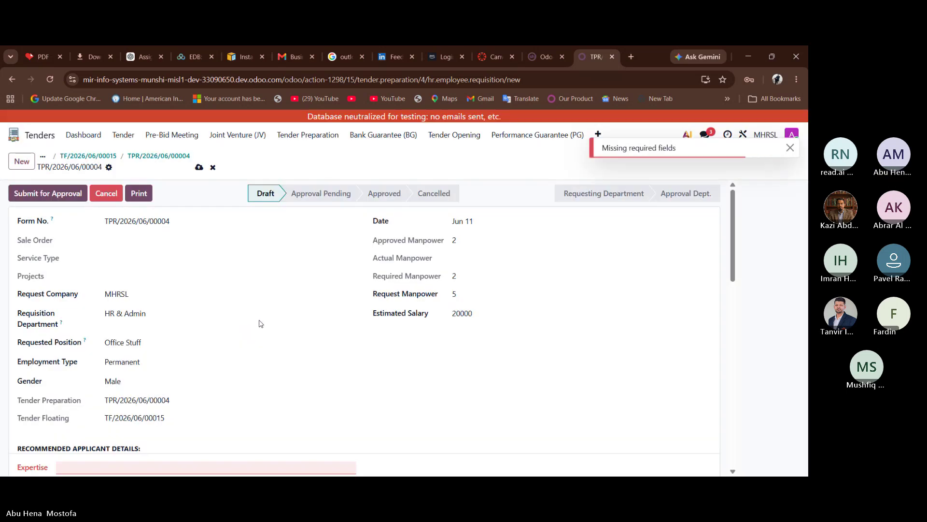
# - Fill in the recommended applicant details with Expertise Experienced, 2 years of experience, and "test" as the employee requirement details
pyautogui.scroll(-4, 280, 346)
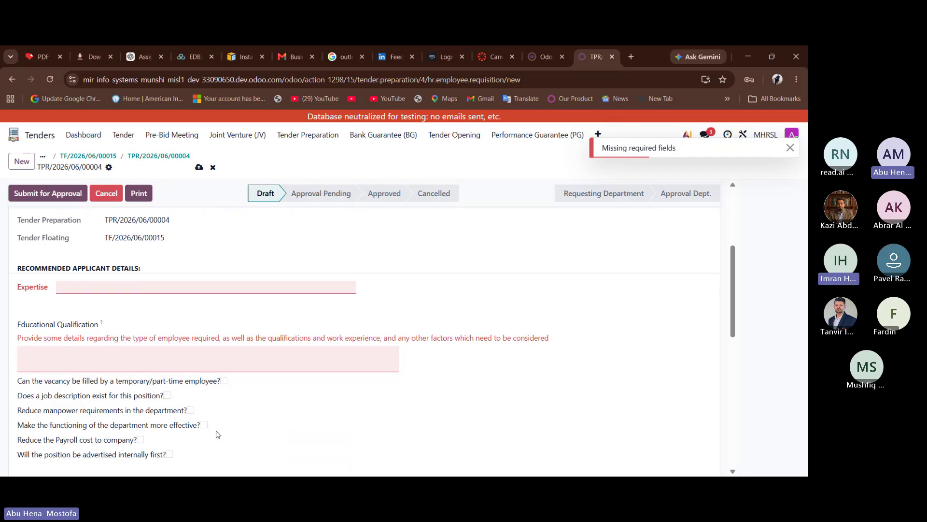
pyautogui.click(167, 288)
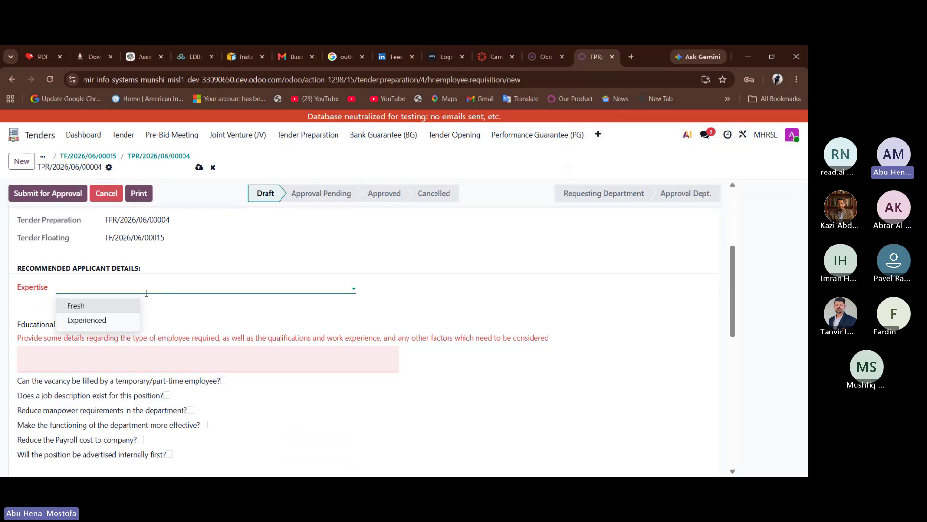
pyautogui.click(124, 318)
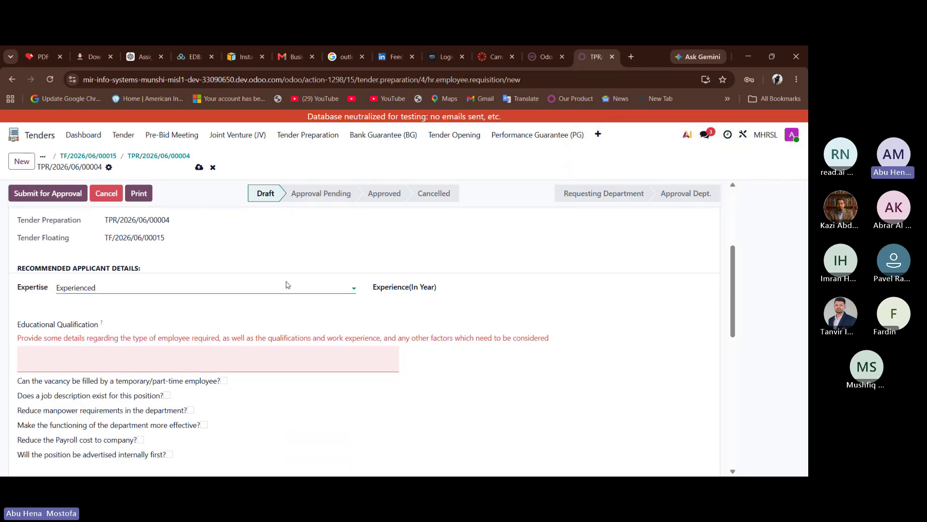
pyautogui.click(175, 367)
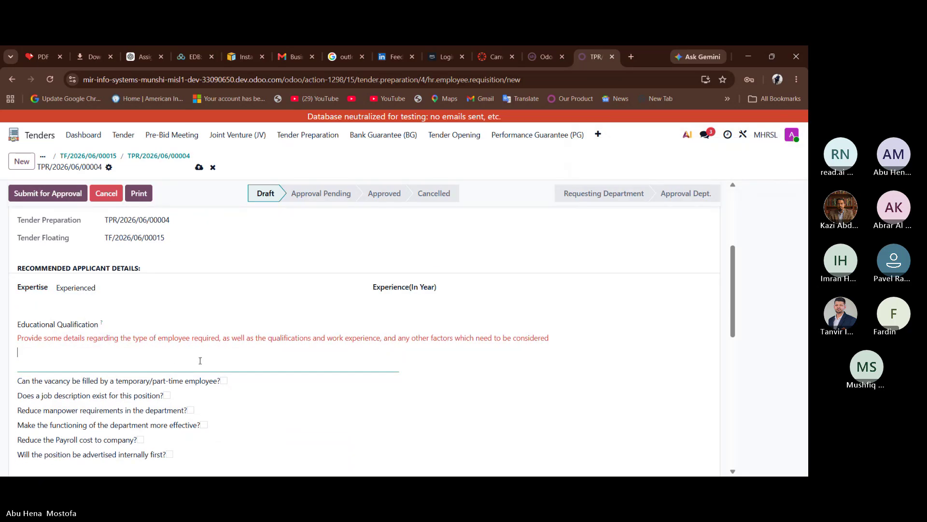
pyautogui.click(476, 292)
pyautogui.write('2')
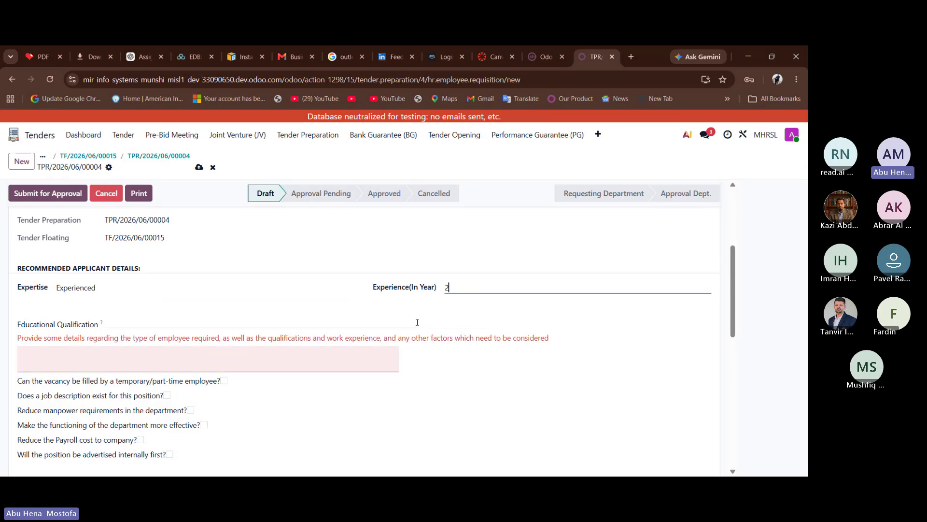
pyautogui.click(159, 363)
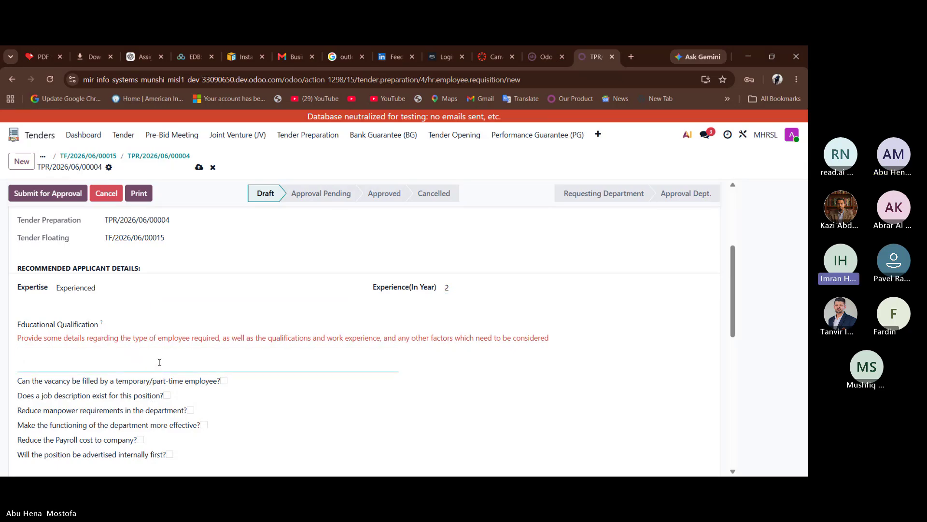
pyautogui.write('test')
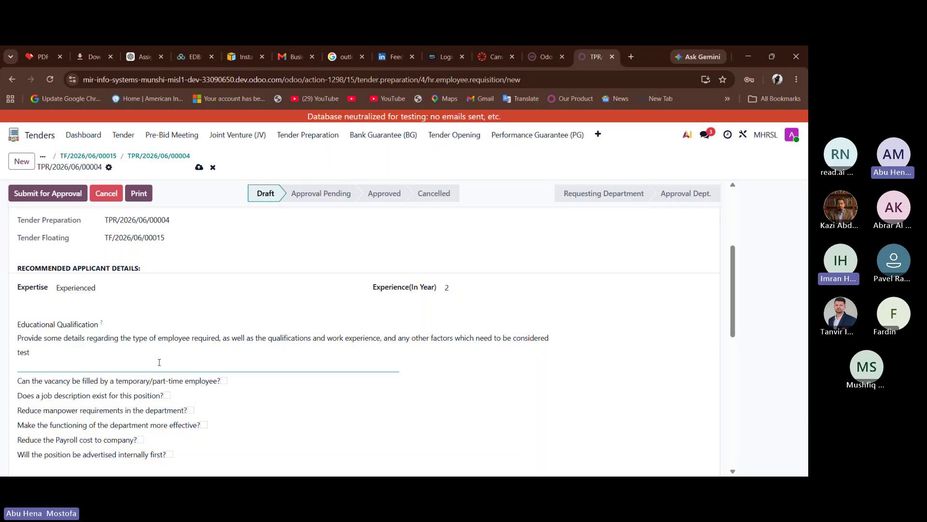
# - Submit the completed employee requisition for approval and confirm the submission
pyautogui.scroll(4, 161, 325)
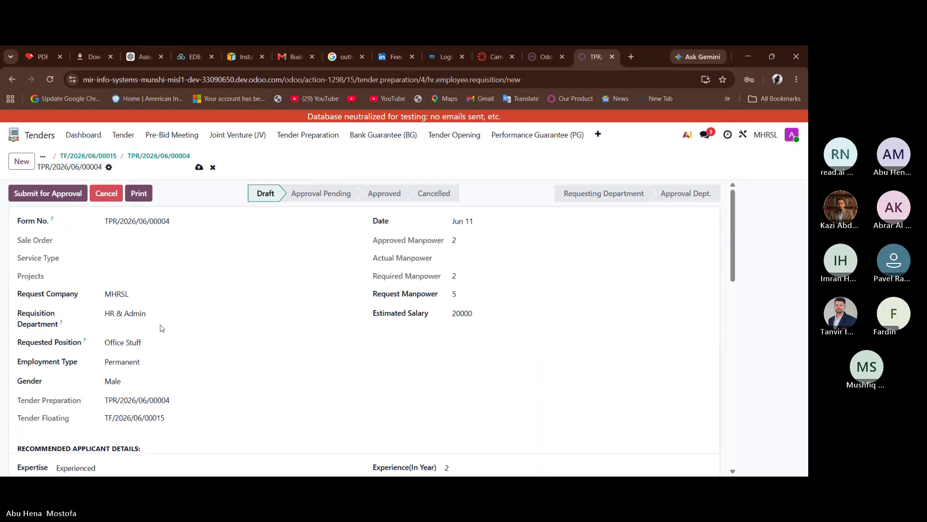
pyautogui.click(67, 198)
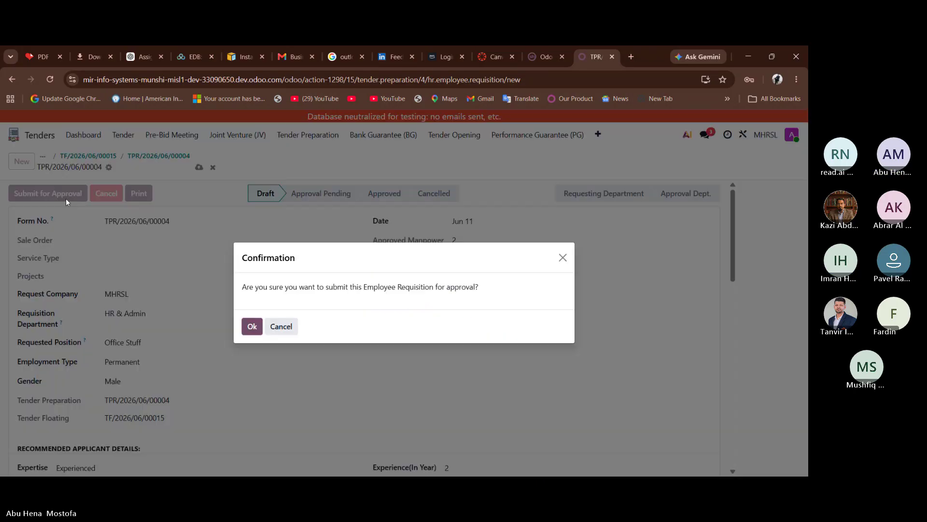
pyautogui.click(250, 329)
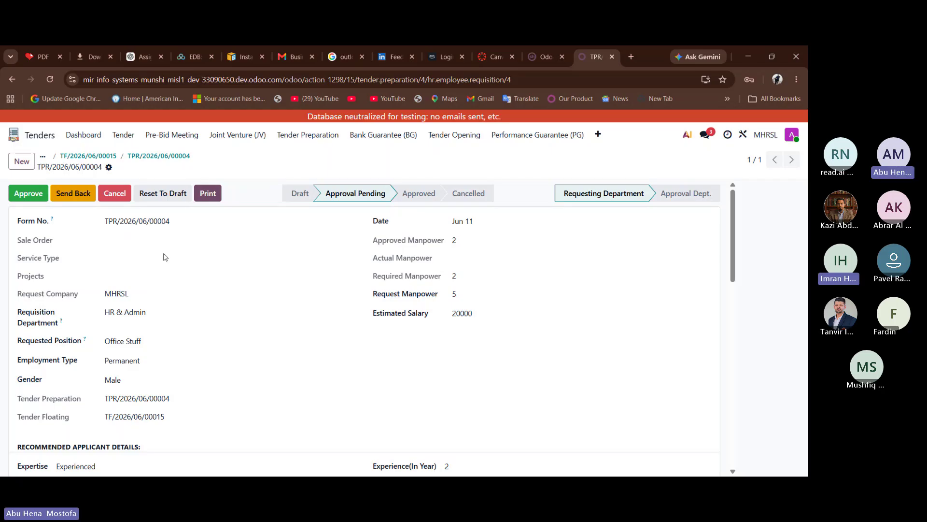
# - Approve the employee requisition at both the Requesting Department and Approval Dept. stages
pyautogui.scroll(-1, 392, 257)
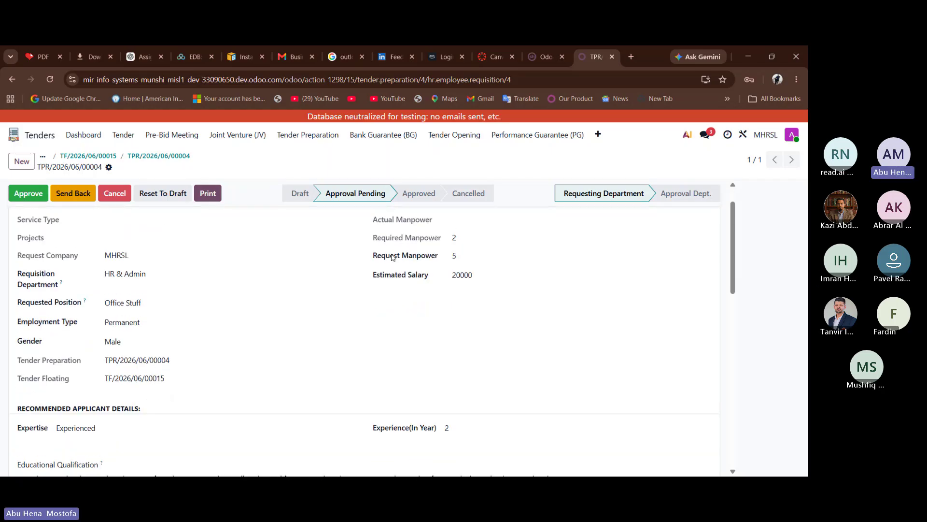
pyautogui.scroll(1, 392, 256)
pyautogui.click(28, 192)
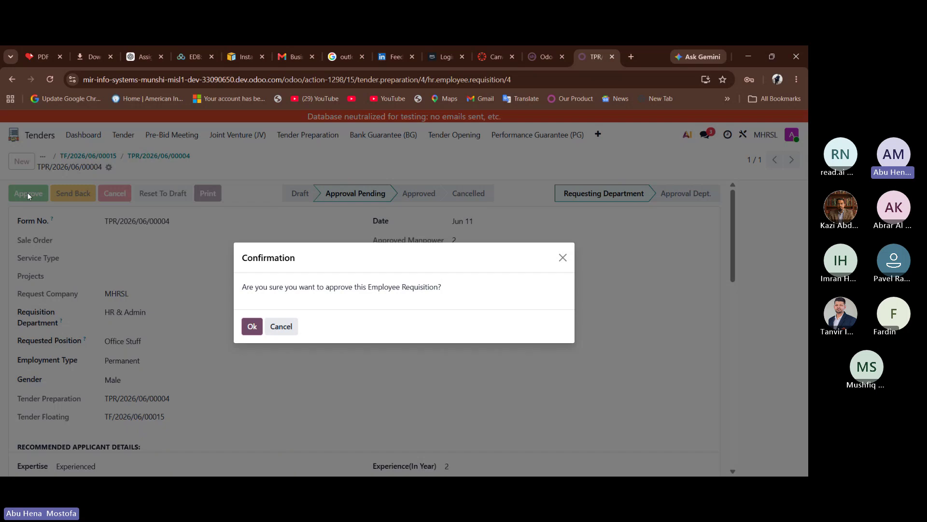
pyautogui.click(251, 326)
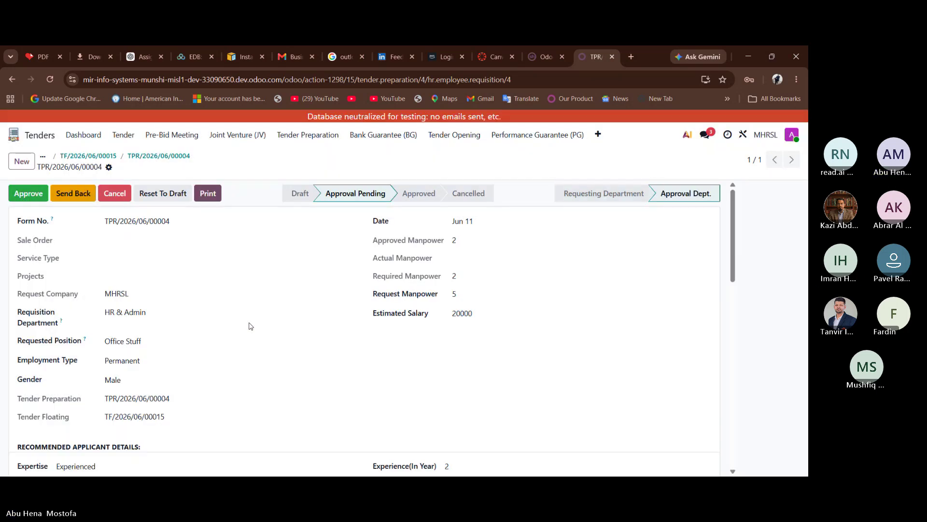
pyautogui.click(28, 193)
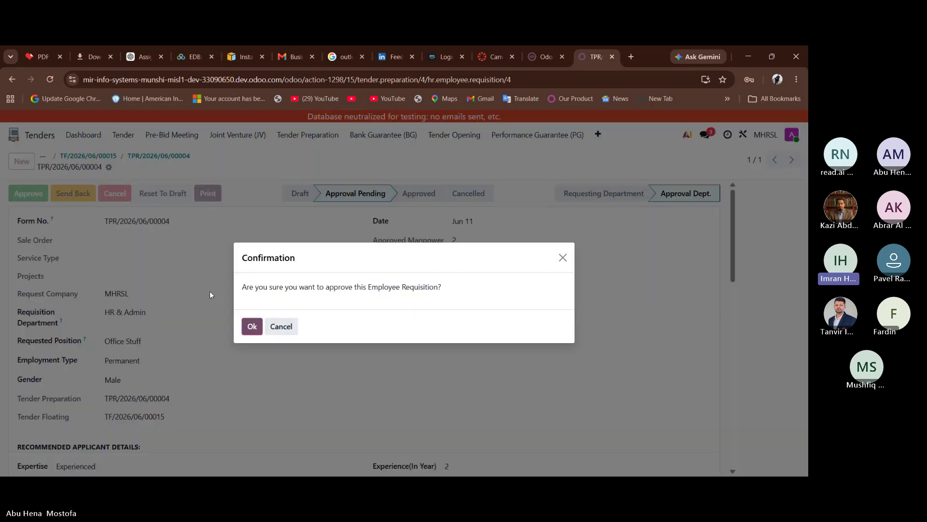
pyautogui.click(251, 326)
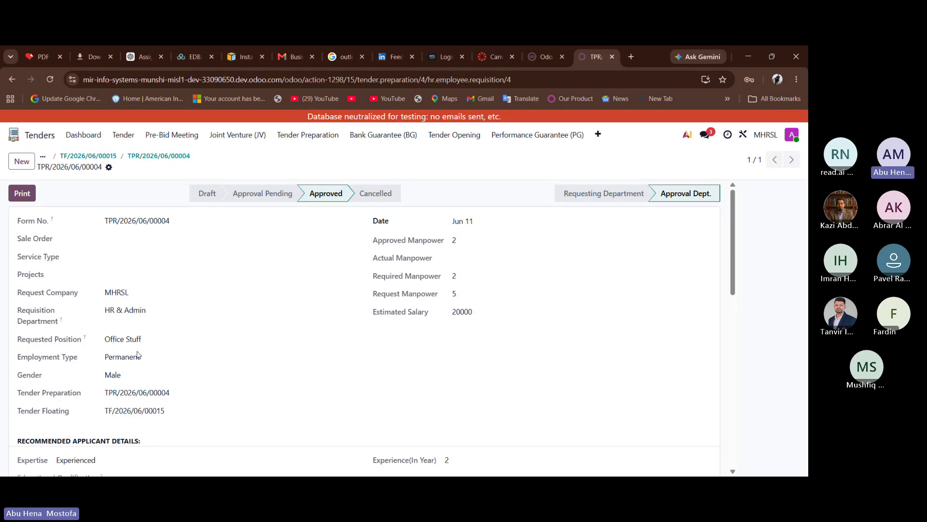
# - Leave the tender's employee requisition and browse the home overview of all available apps
pyautogui.click(42, 141)
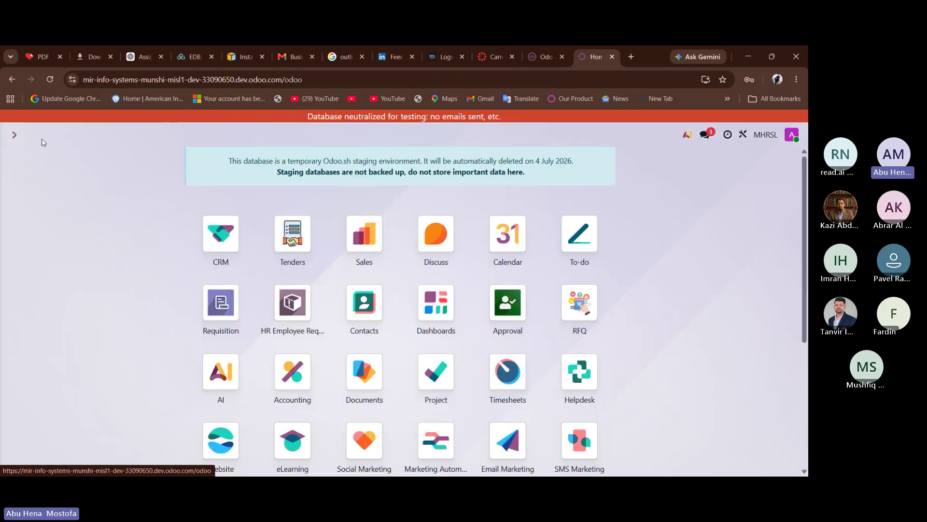
pyautogui.scroll(-1, 376, 408)
pyautogui.scroll(-1, 376, 408)
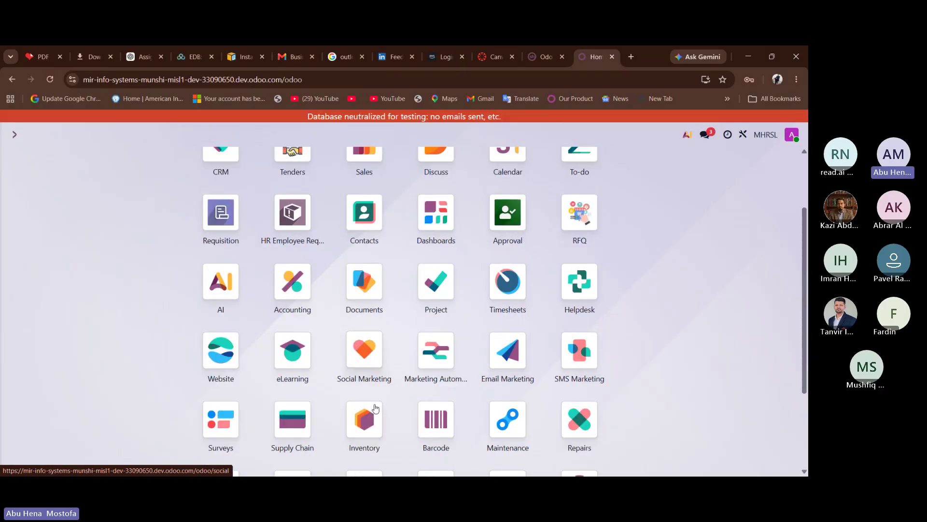
# - Search the installed apps for "re" and open Recruitment to view its job positions
pyautogui.scroll(-1, 349, 318)
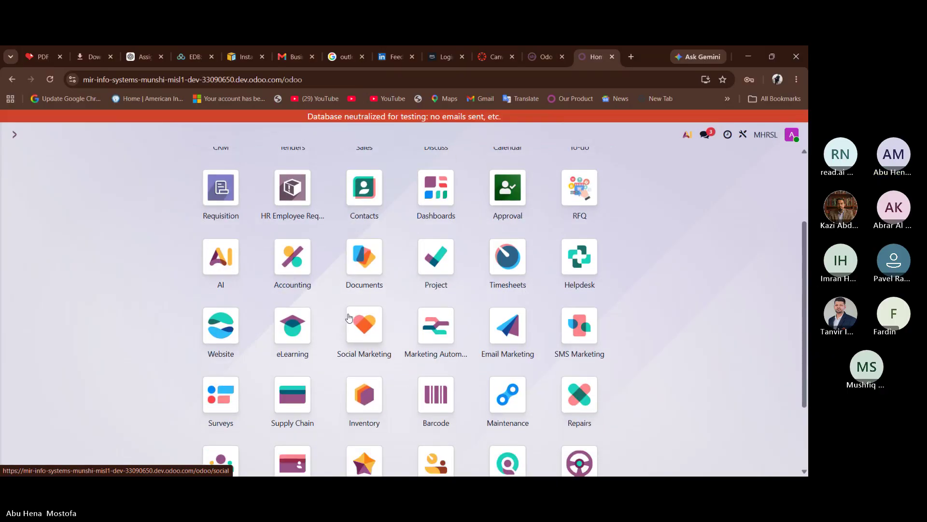
pyautogui.press('/')
pyautogui.write('re')
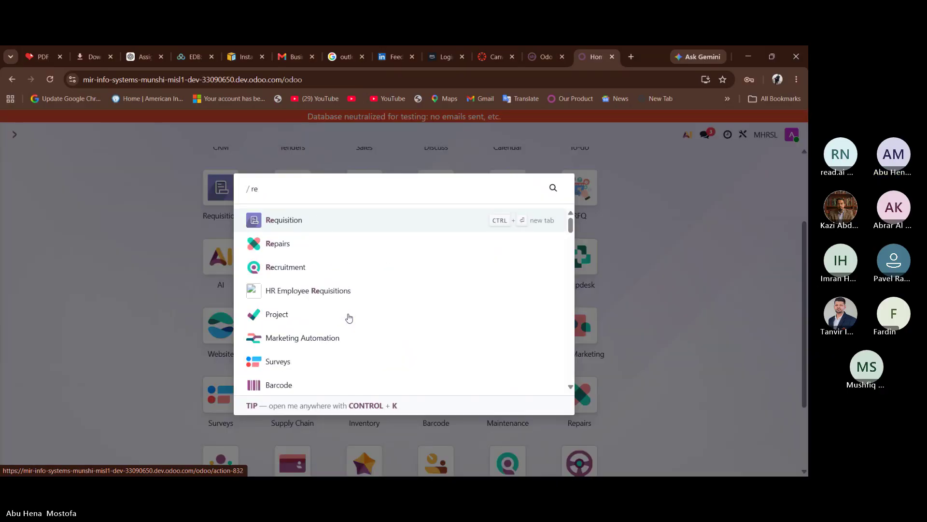
pyautogui.click(341, 274)
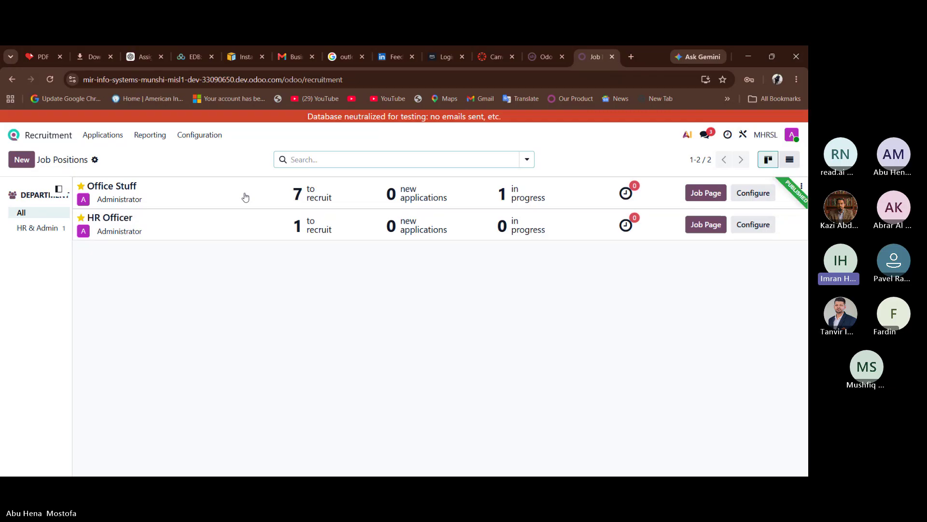
# - Switch to the Tenders app and open Health Ministry tender TF/2026/06/00015 from the participated/selected tenders
pyautogui.click(26, 137)
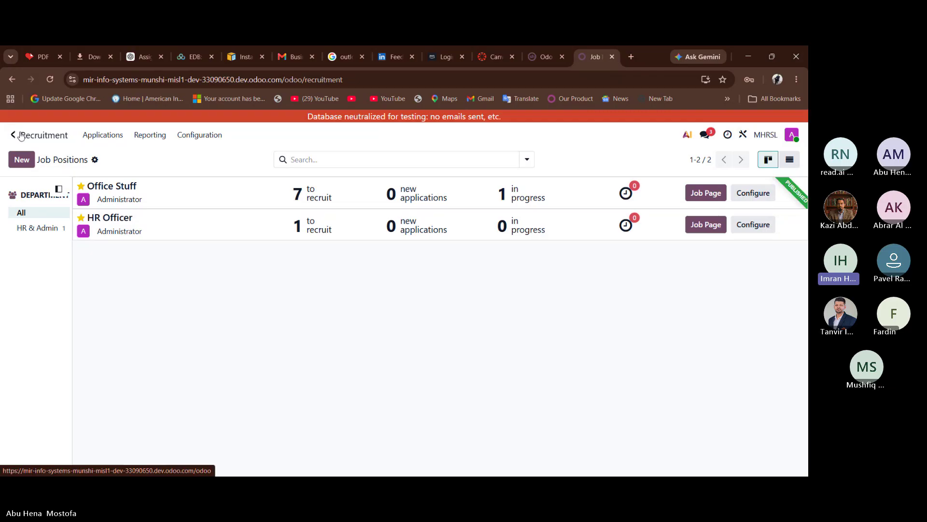
pyautogui.scroll(-2, 373, 369)
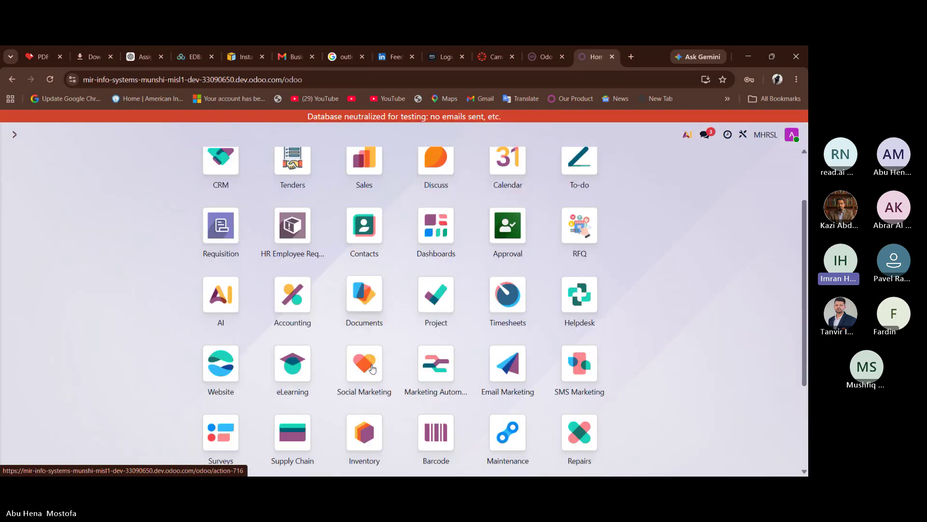
pyautogui.scroll(2, 373, 369)
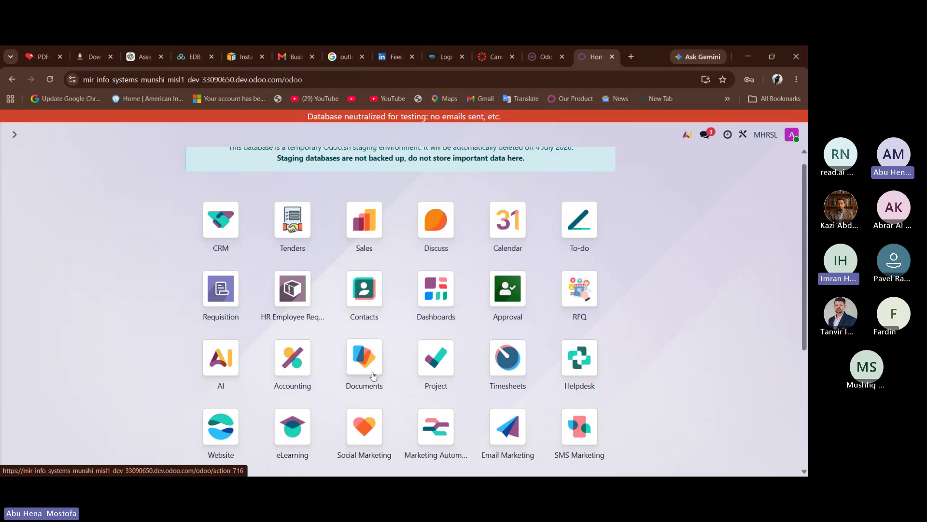
pyautogui.click(295, 227)
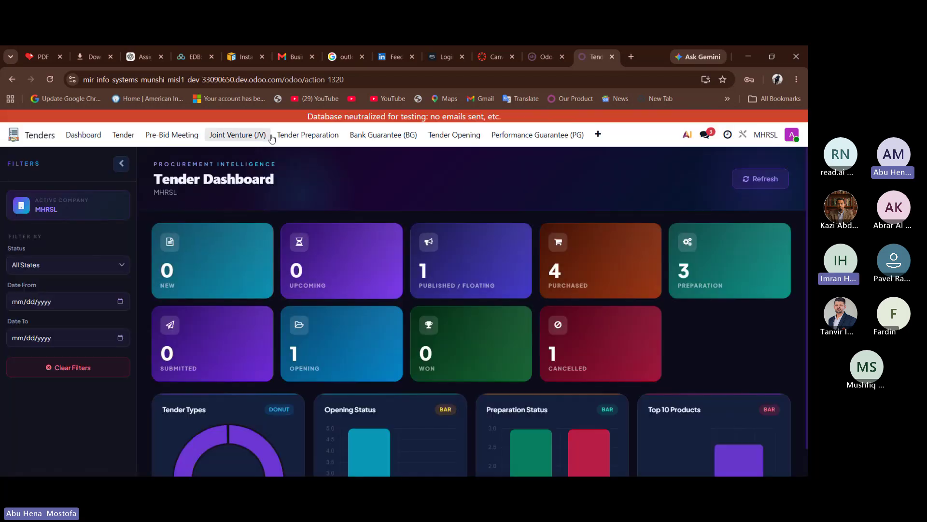
pyautogui.click(123, 136)
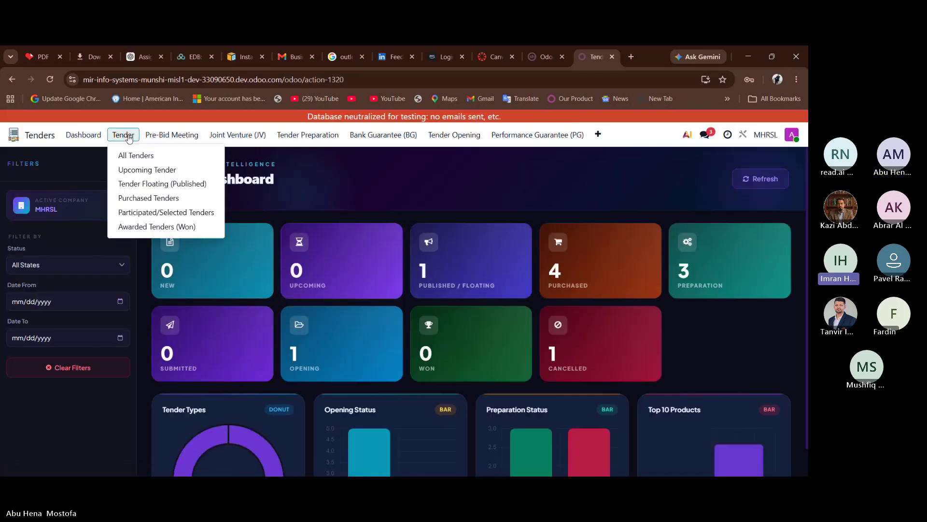
pyautogui.click(161, 212)
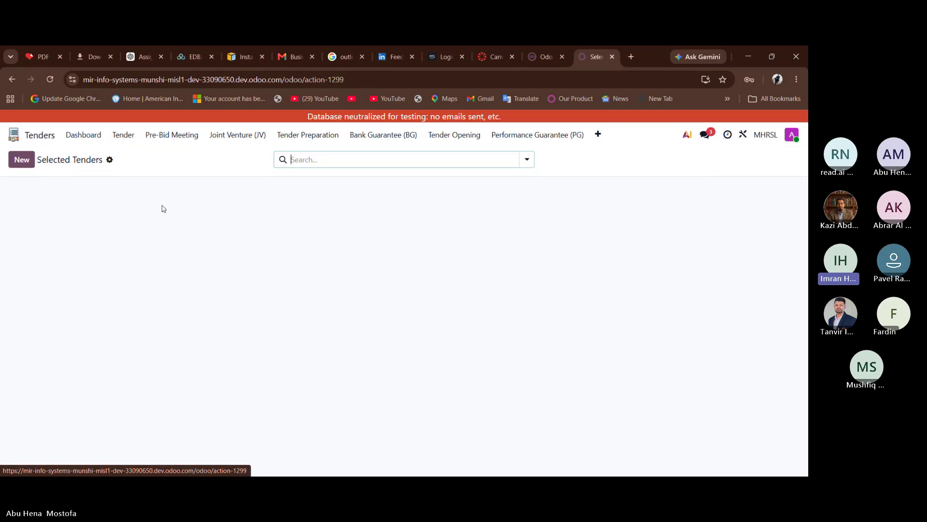
pyautogui.click(158, 213)
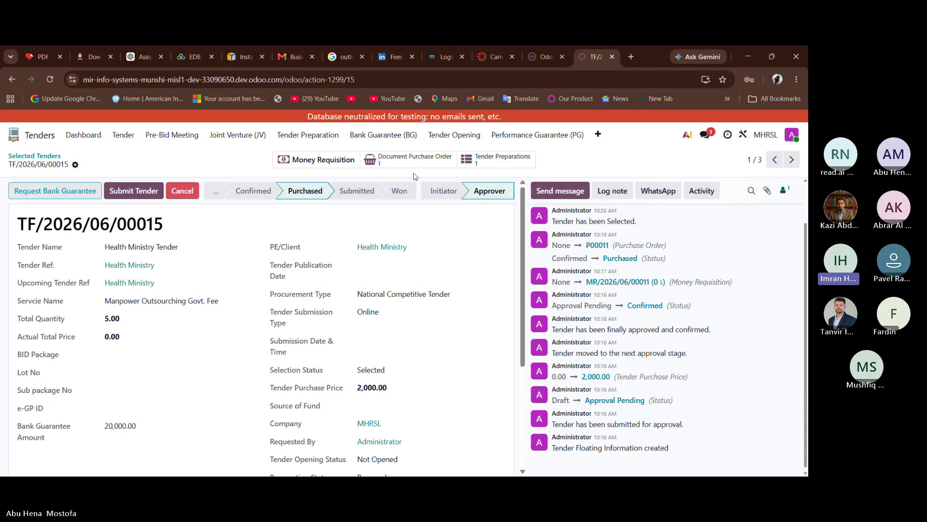
# - Open the tender's linked preparation and examine the employee requisition attached to it
pyautogui.click(503, 160)
pyautogui.click(278, 212)
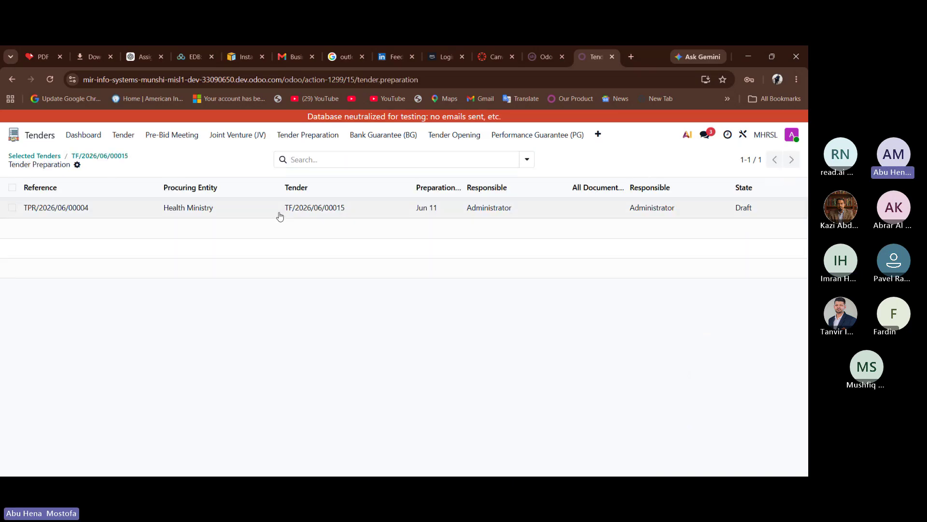
pyautogui.click(433, 162)
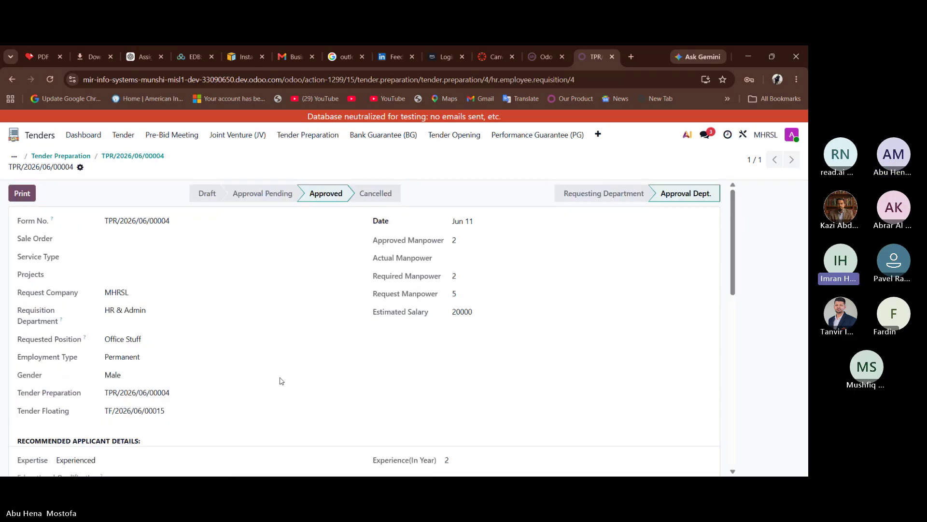
pyautogui.scroll(-1, 281, 381)
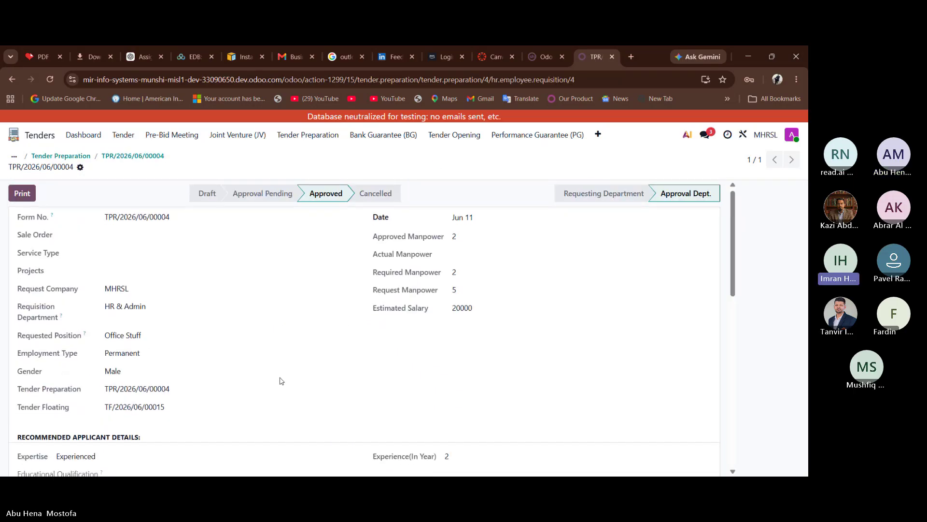
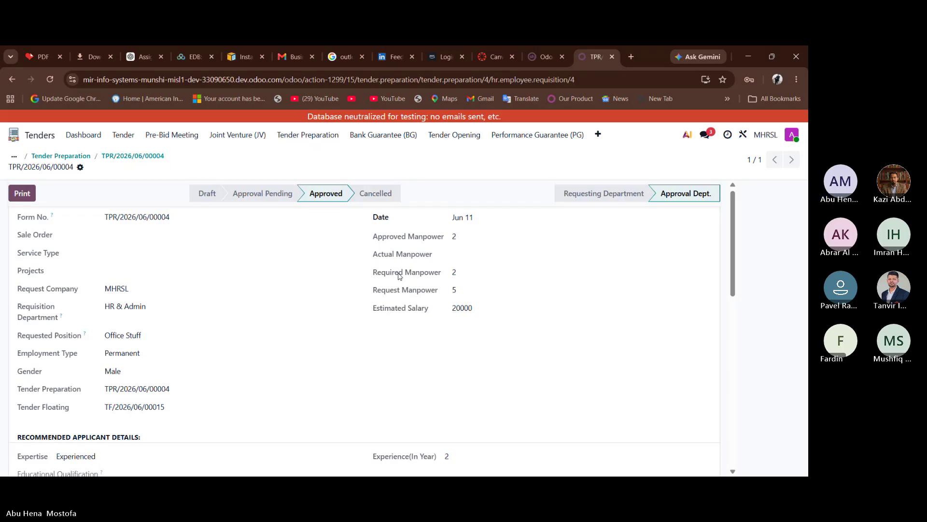
pyautogui.scroll(-1, 400, 275)
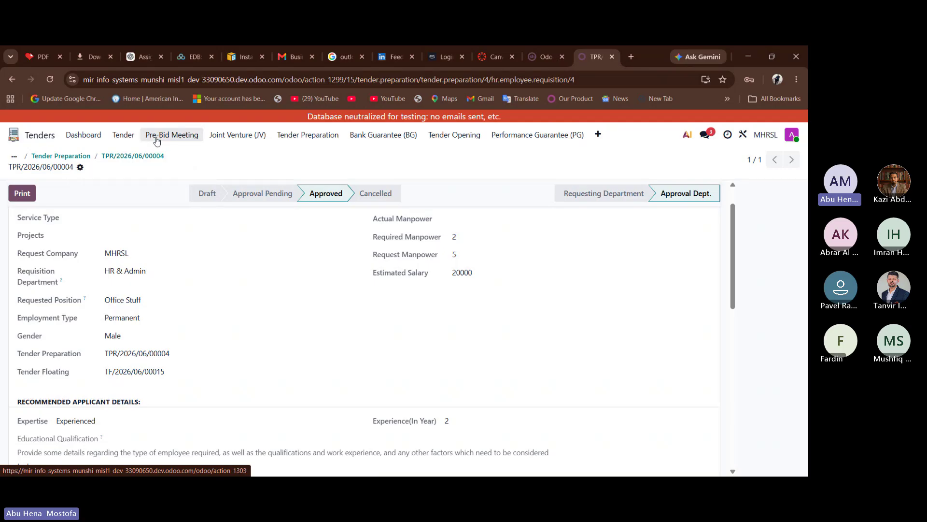
# - View tender TF/2026/06/00015 again from the participated/selected tenders, and go to the Tender Dashboard
pyautogui.click(119, 133)
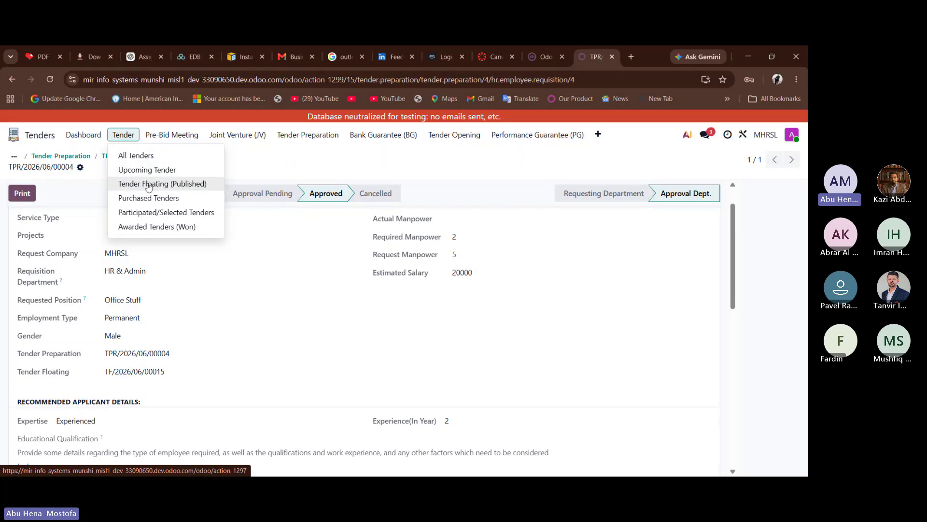
pyautogui.click(168, 211)
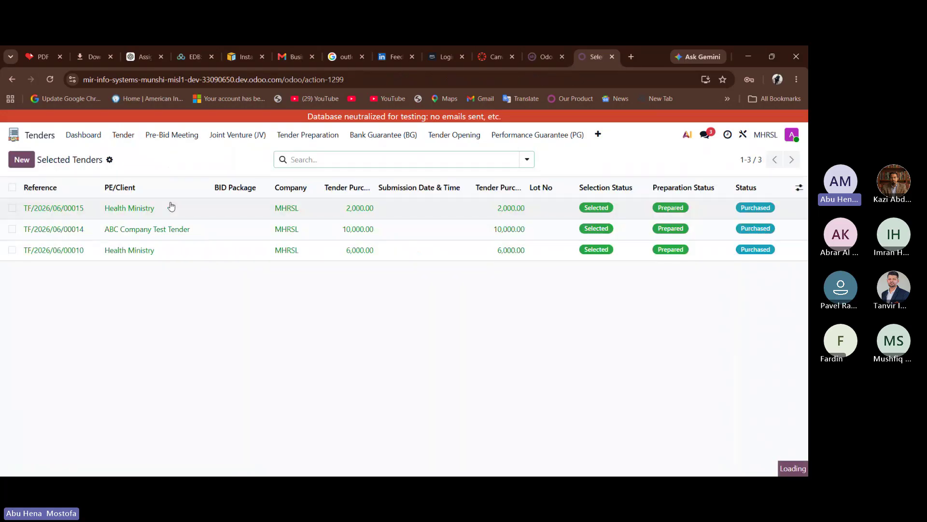
pyautogui.click(171, 207)
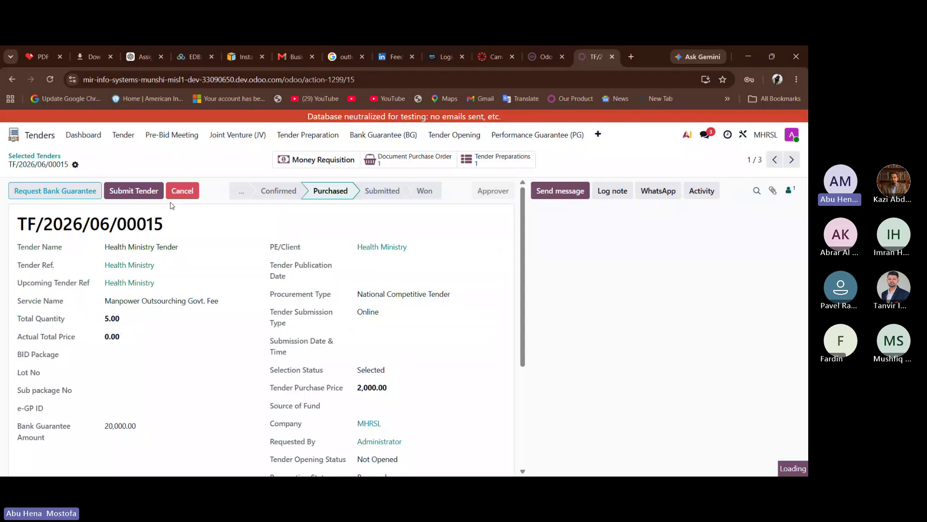
pyautogui.click(74, 140)
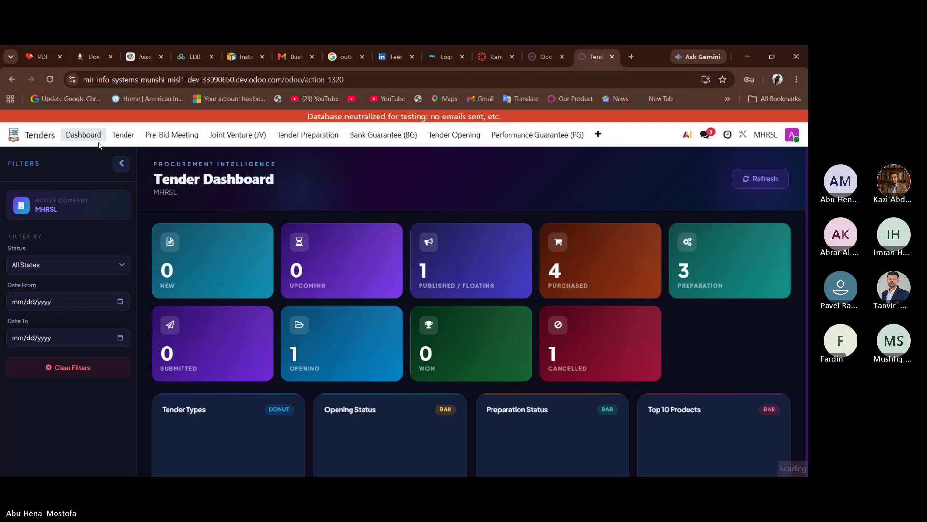
# - Reopen Health Ministry tender TF/2026/06/00015 from the participated/selected tenders and examine its details and product lines
pyautogui.click(123, 134)
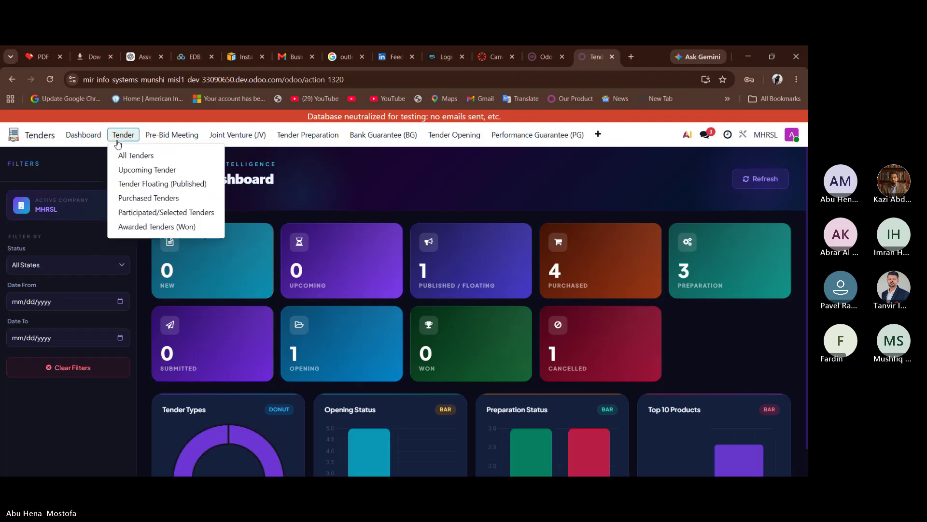
pyautogui.click(144, 211)
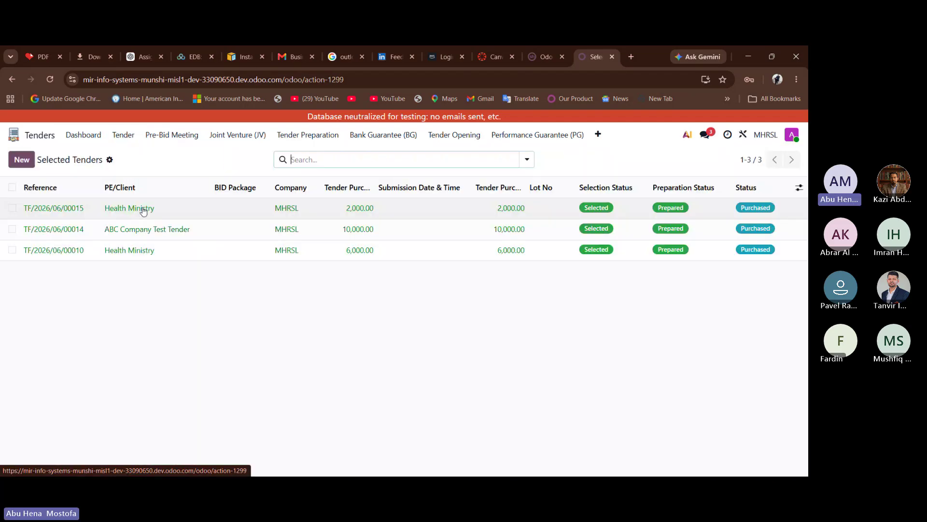
pyautogui.click(158, 208)
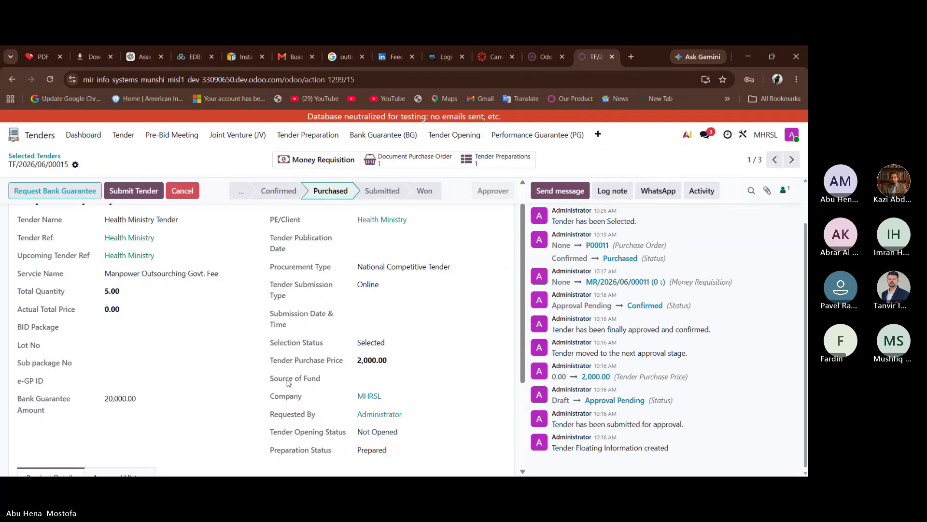
pyautogui.scroll(-3, 287, 380)
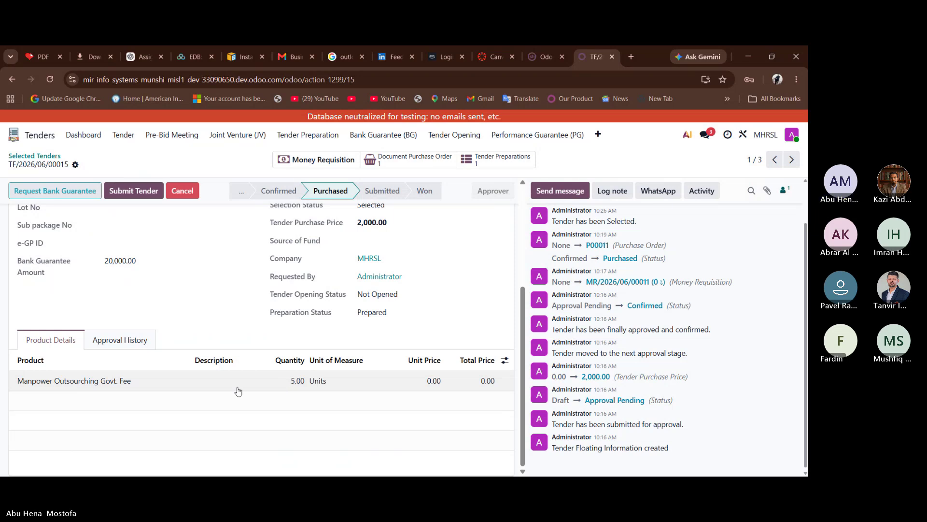
pyautogui.scroll(1, 238, 389)
pyautogui.scroll(3, 238, 389)
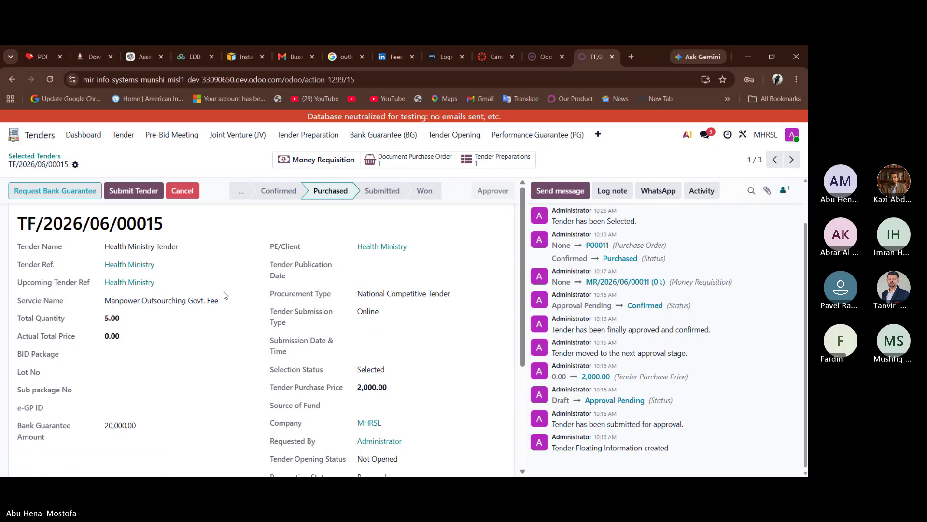
pyautogui.scroll(-2, 224, 295)
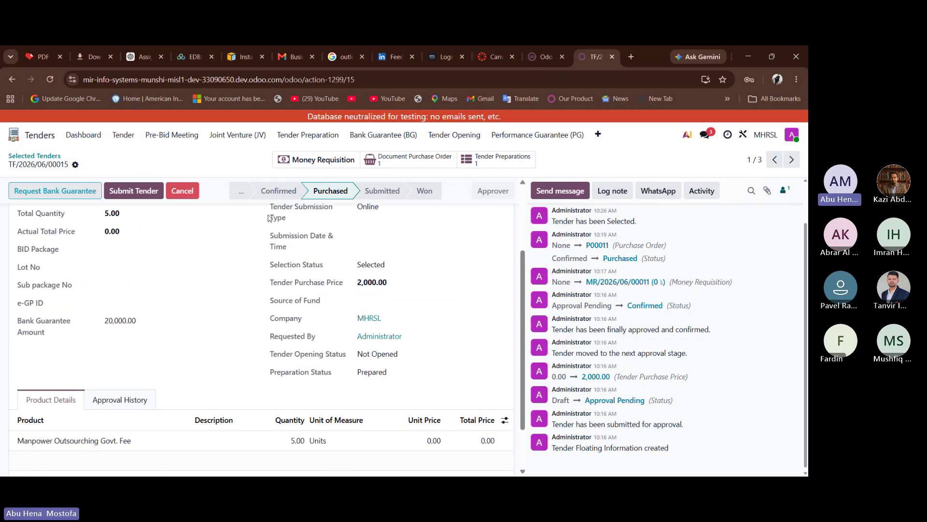
# - Open tender preparation TPR/2026/06/00004, review its technical documents, and start a new line in its CV list
pyautogui.click(304, 136)
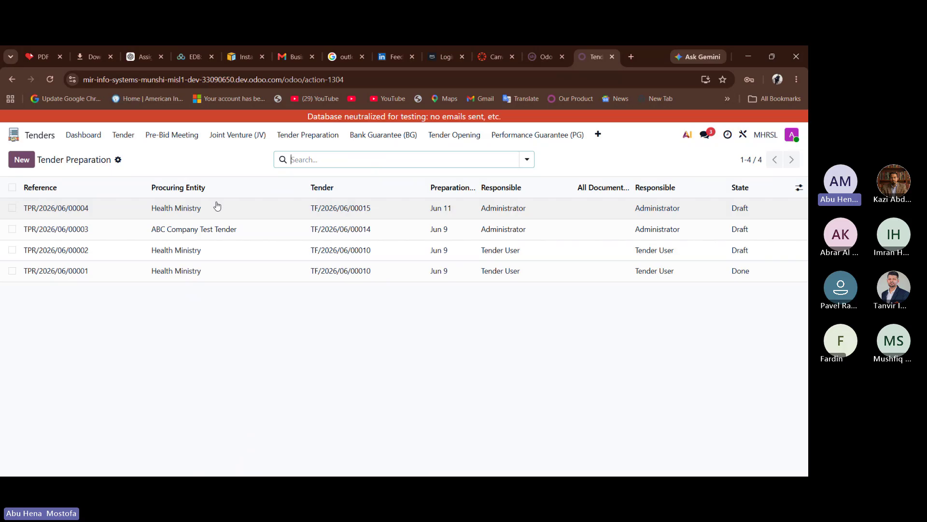
pyautogui.click(217, 206)
pyautogui.scroll(-2, 160, 353)
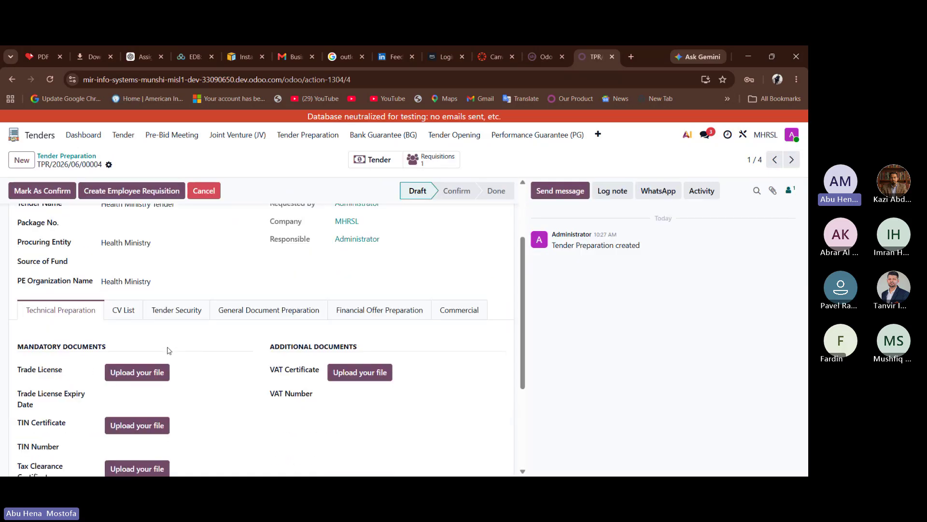
pyautogui.scroll(-1, 151, 351)
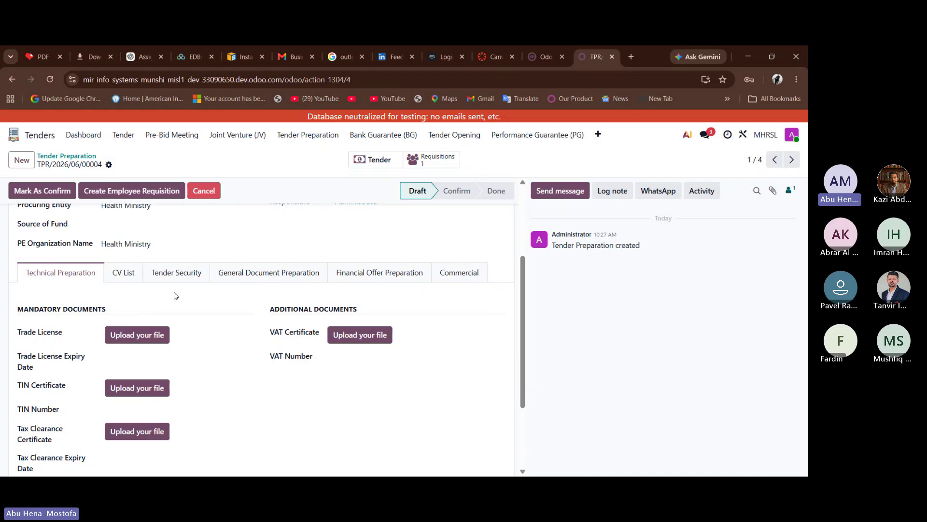
pyautogui.click(124, 271)
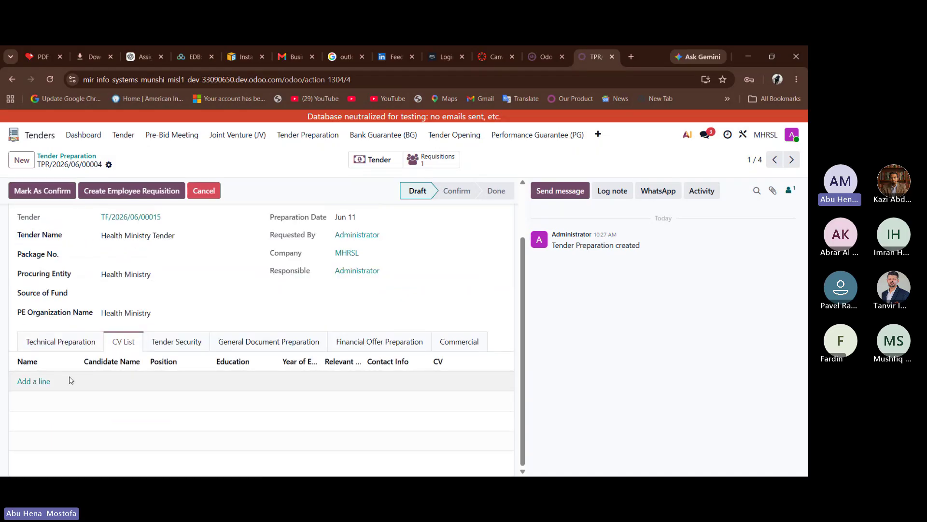
pyautogui.click(49, 383)
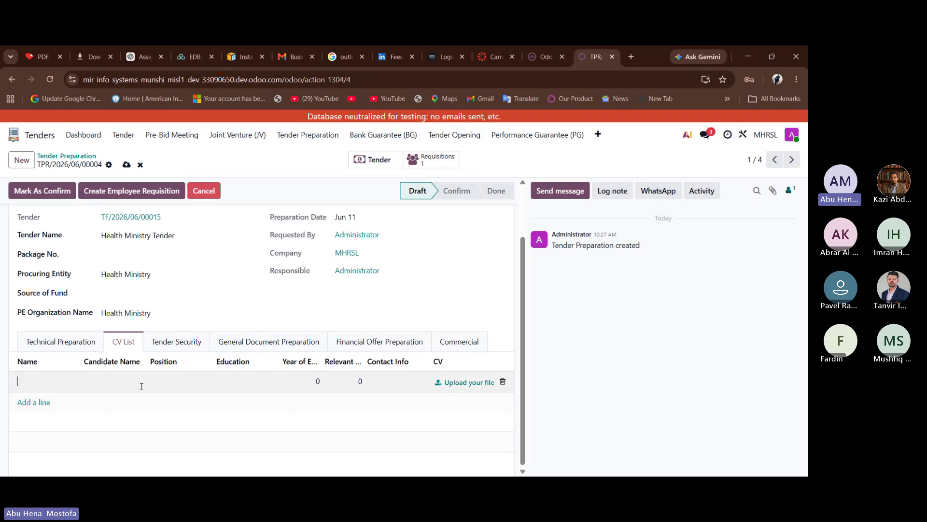
# - Add a tender security line to the preparation and show the available security types
pyautogui.click(165, 350)
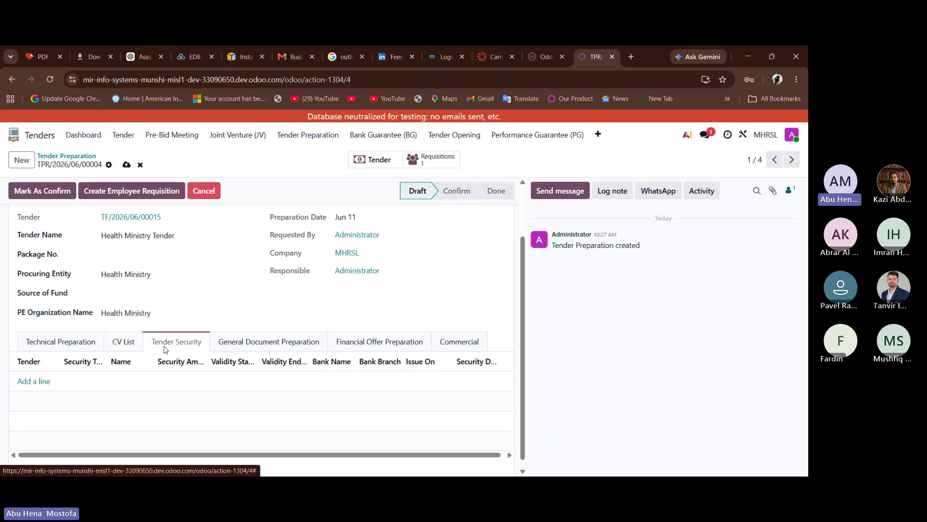
pyautogui.click(40, 378)
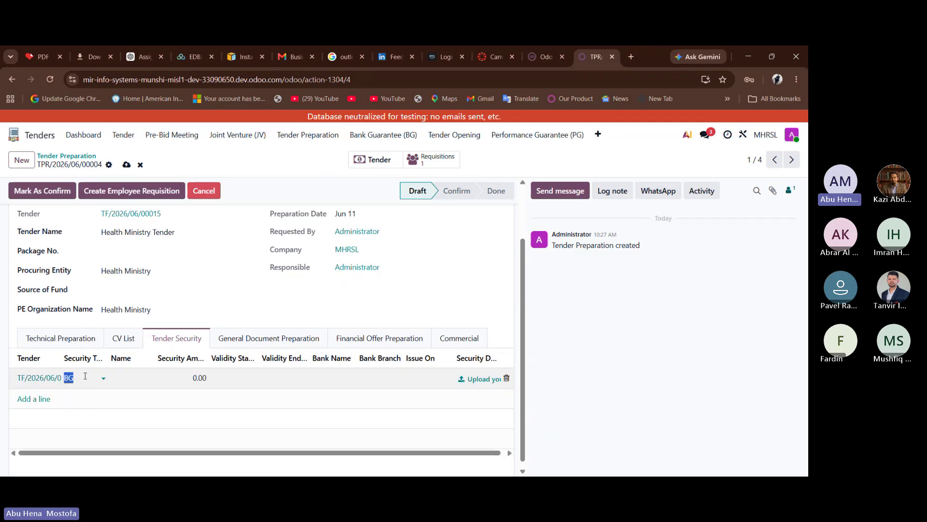
pyautogui.click(82, 377)
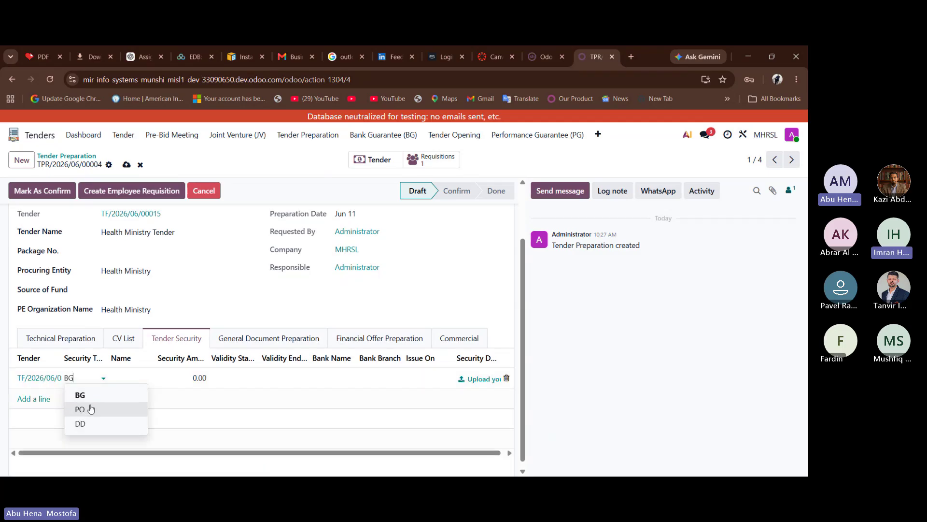
# - Go back to the preparation's CV list and start a blank candidate line
pyautogui.click(118, 343)
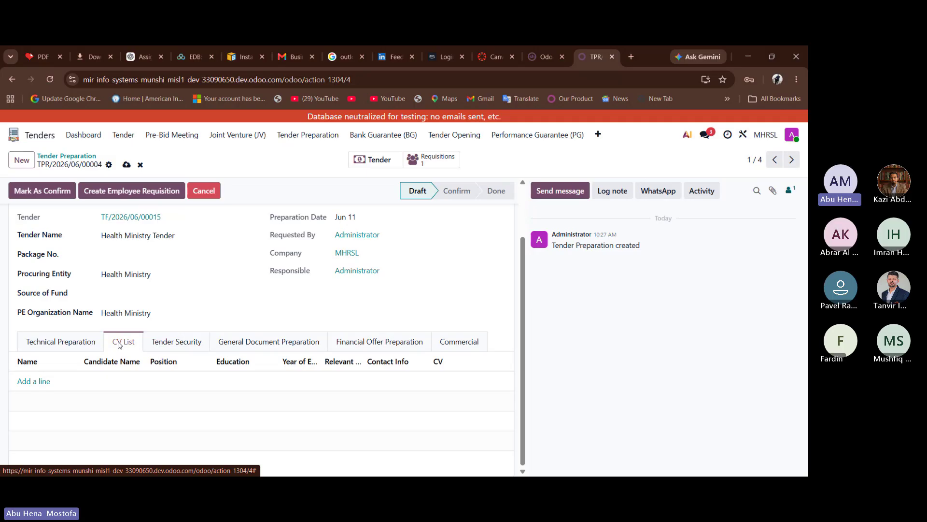
pyautogui.click(34, 381)
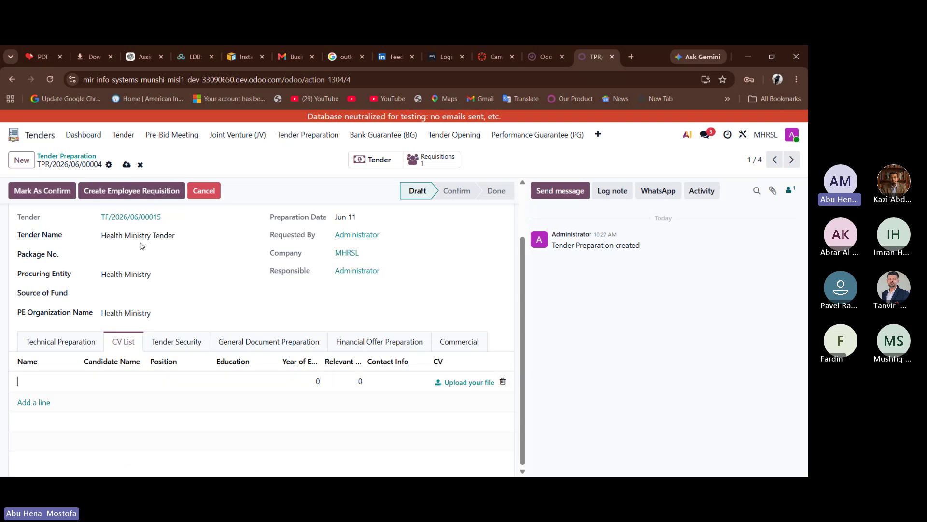
# - Revisit the technical documents and CV list, then start a tender security line and show its security type options
pyautogui.click(66, 345)
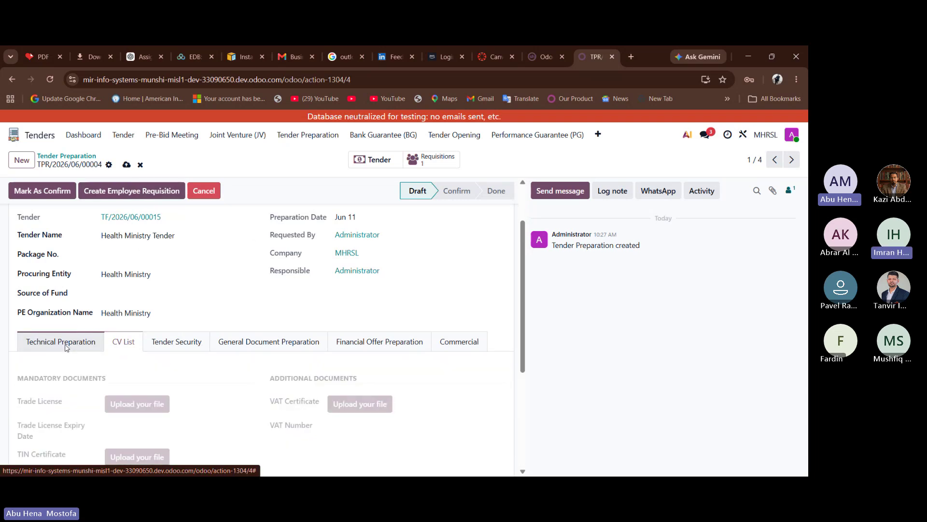
pyautogui.click(119, 345)
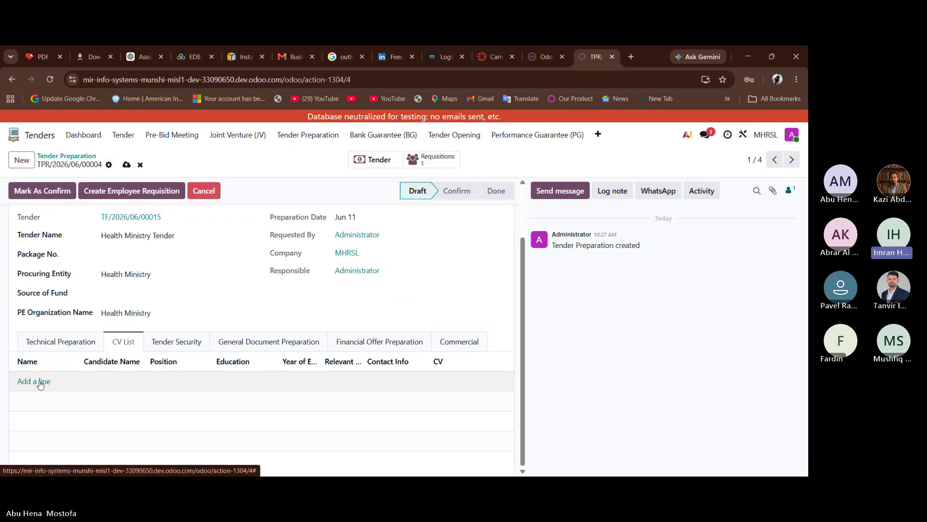
pyautogui.click(164, 343)
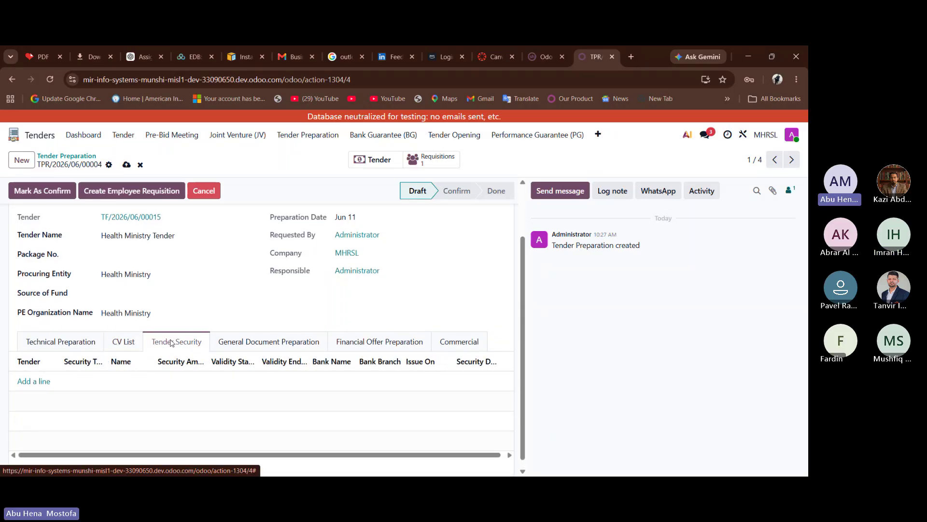
pyautogui.click(39, 373)
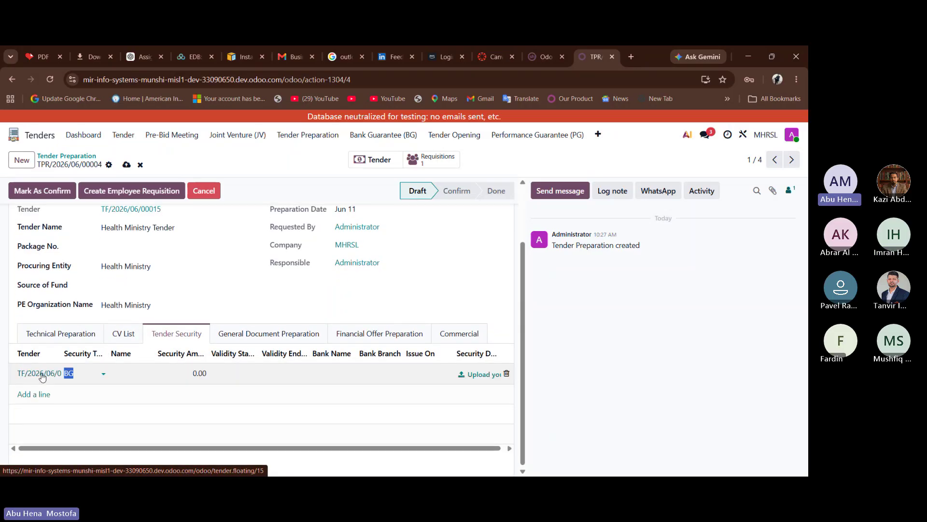
pyautogui.click(87, 371)
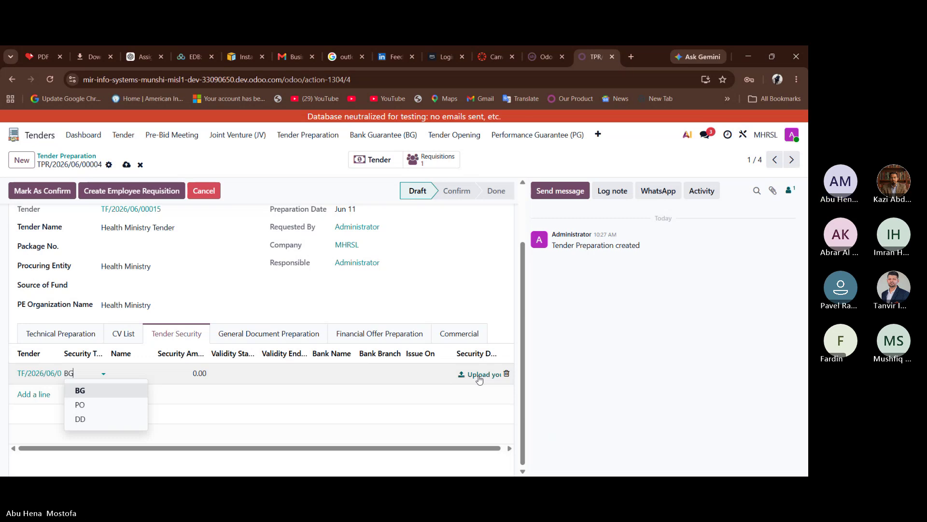
# - Start a general document line for the tender preparation and examine the available document types and the file upload field
pyautogui.click(287, 338)
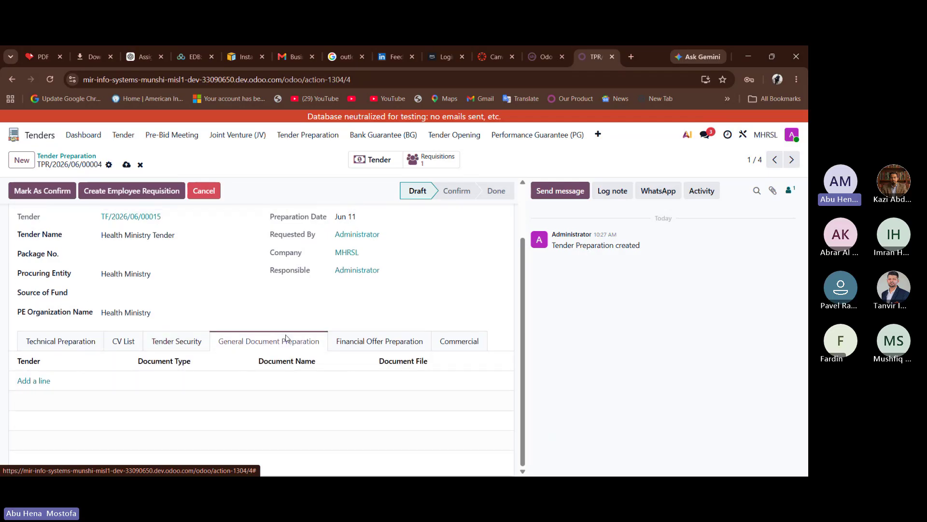
pyautogui.click(37, 381)
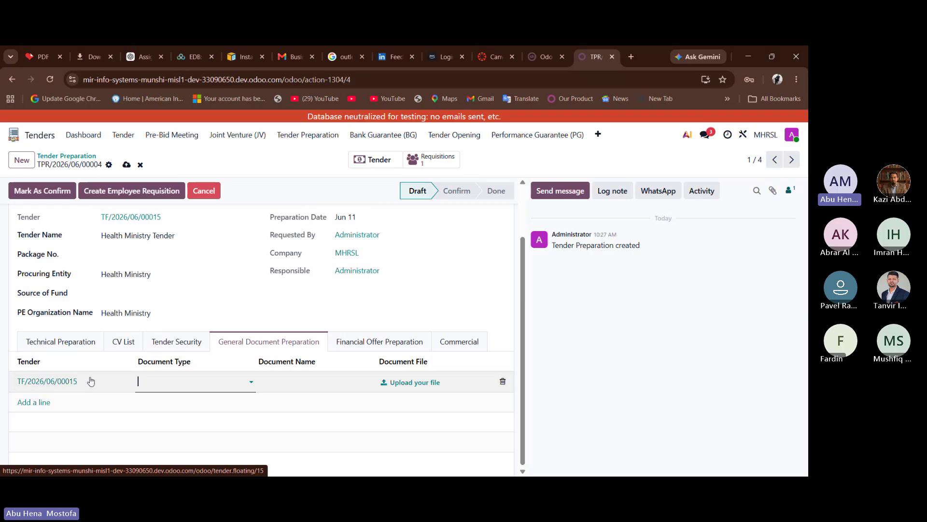
pyautogui.click(176, 376)
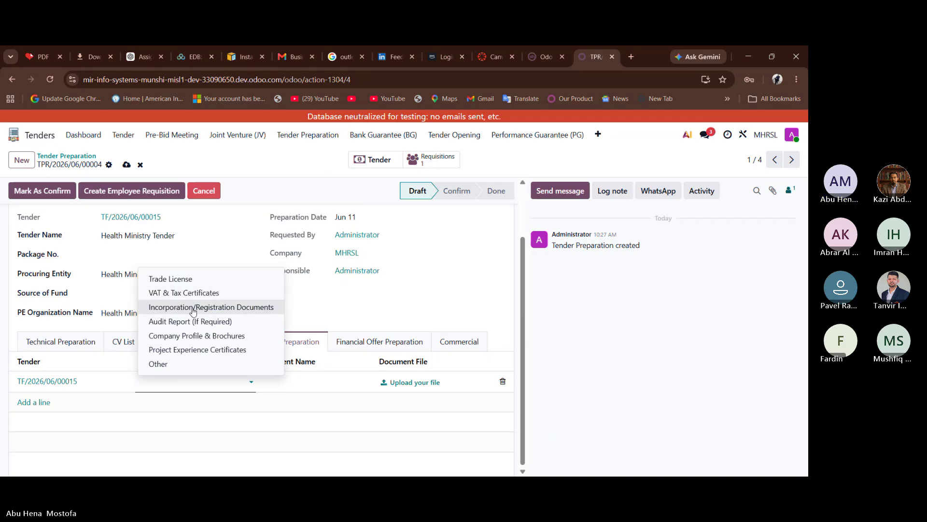
pyautogui.click(368, 327)
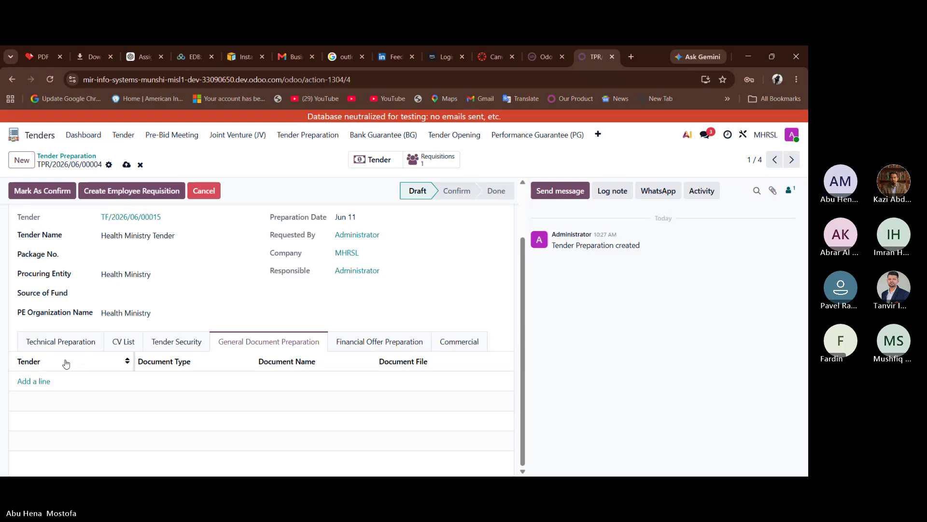
pyautogui.click(35, 381)
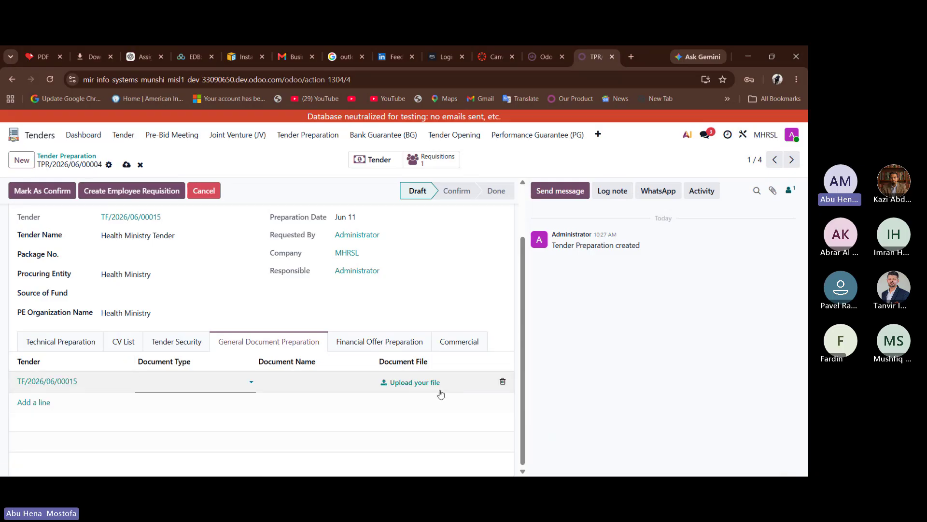
# - Examine the preparation's financial offer columns and its commercial document fields
pyautogui.click(387, 346)
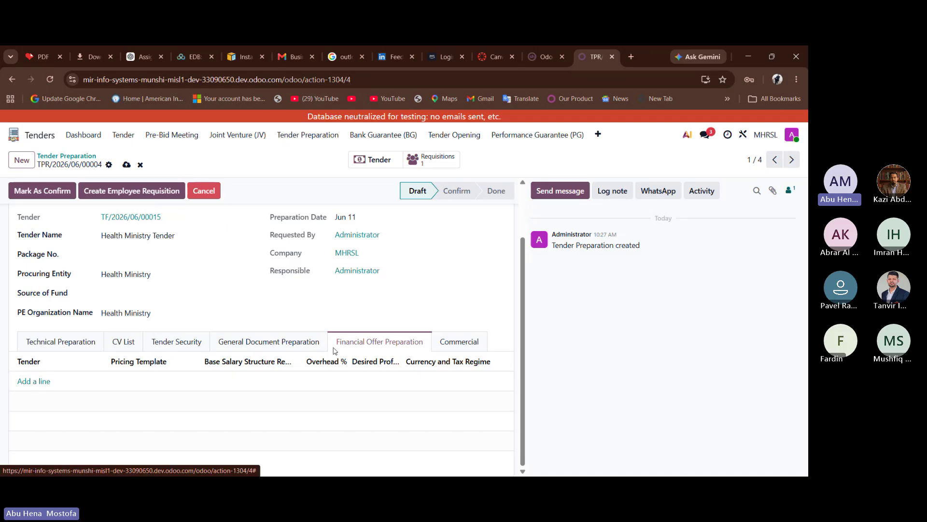
pyautogui.click(448, 344)
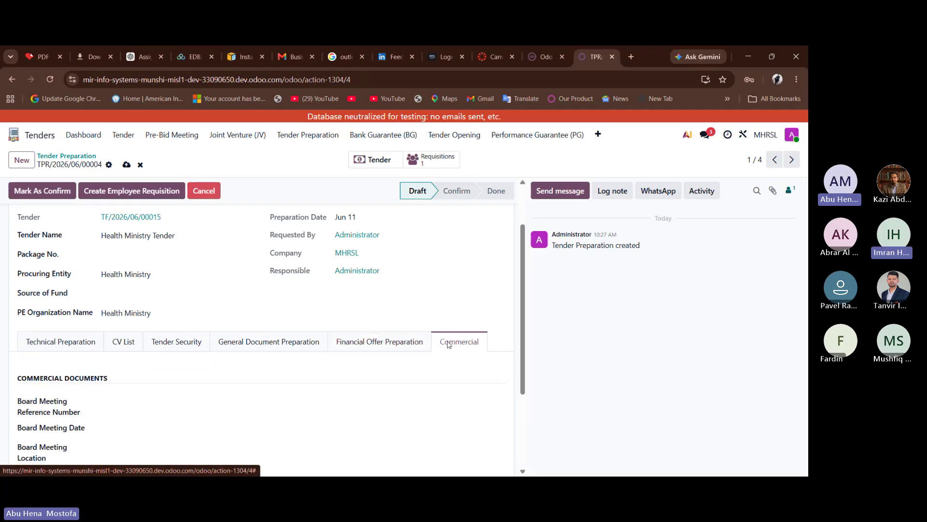
pyautogui.scroll(-3, 448, 344)
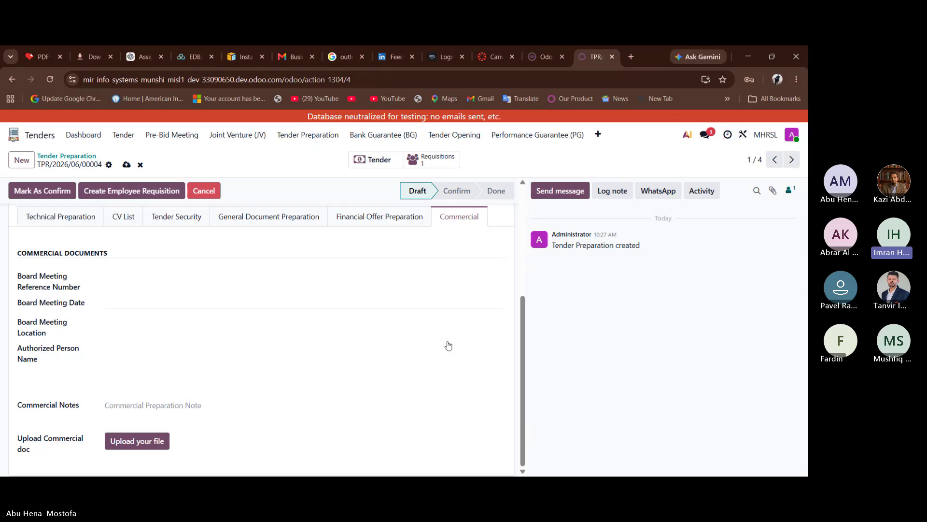
pyautogui.scroll(2, 448, 345)
pyautogui.scroll(-2, 448, 345)
pyautogui.scroll(2, 448, 345)
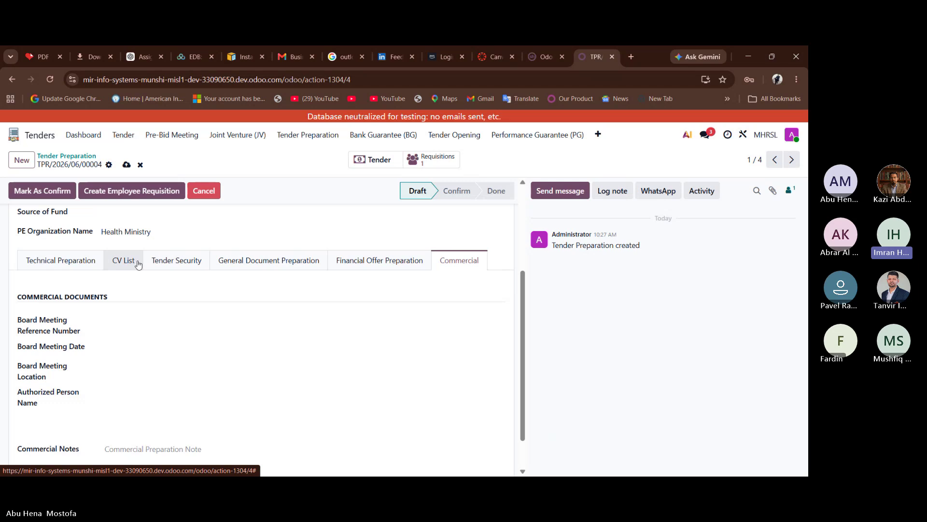
# - Add a line to the preparation's CV list with the candidate name Test
pyautogui.click(138, 264)
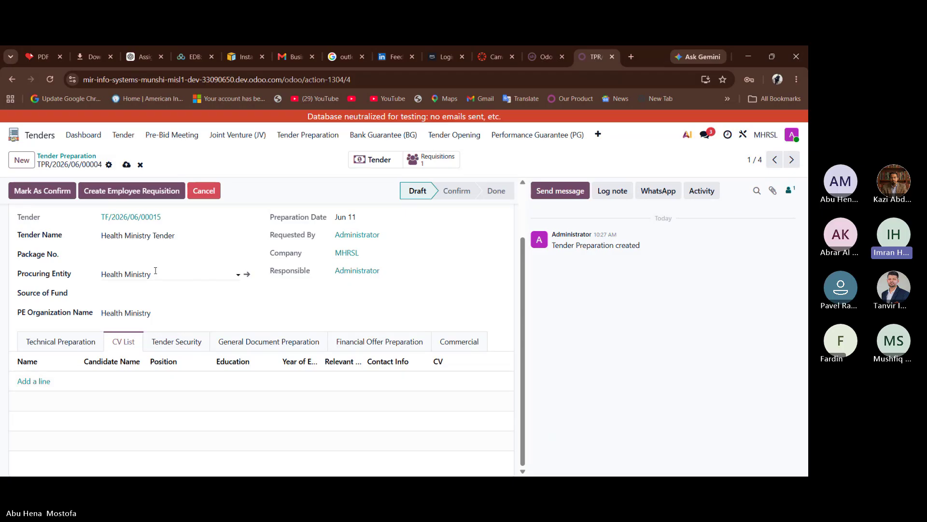
pyautogui.scroll(3, 157, 274)
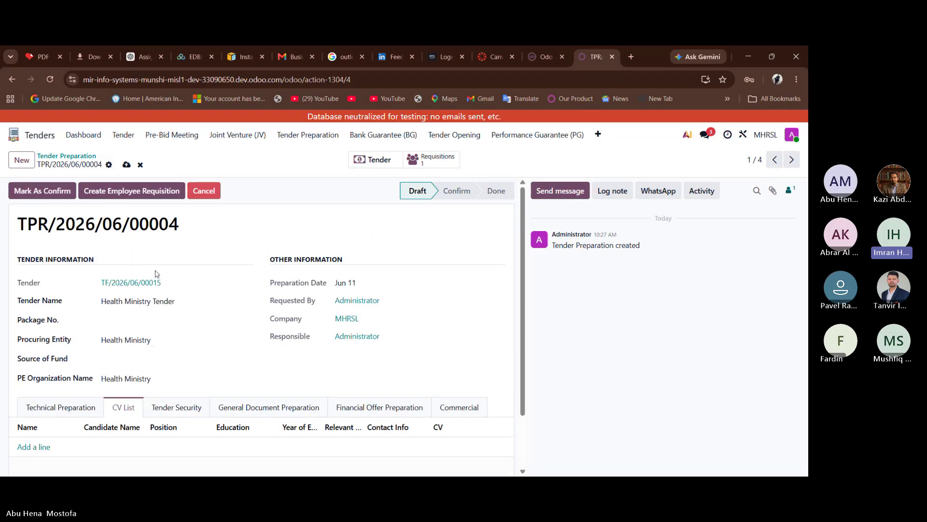
pyautogui.scroll(-2, 156, 274)
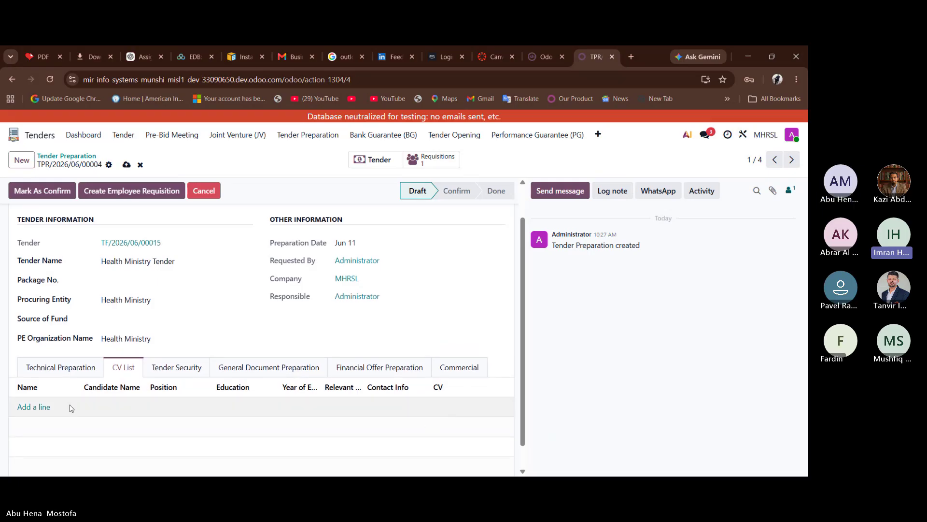
pyautogui.click(34, 407)
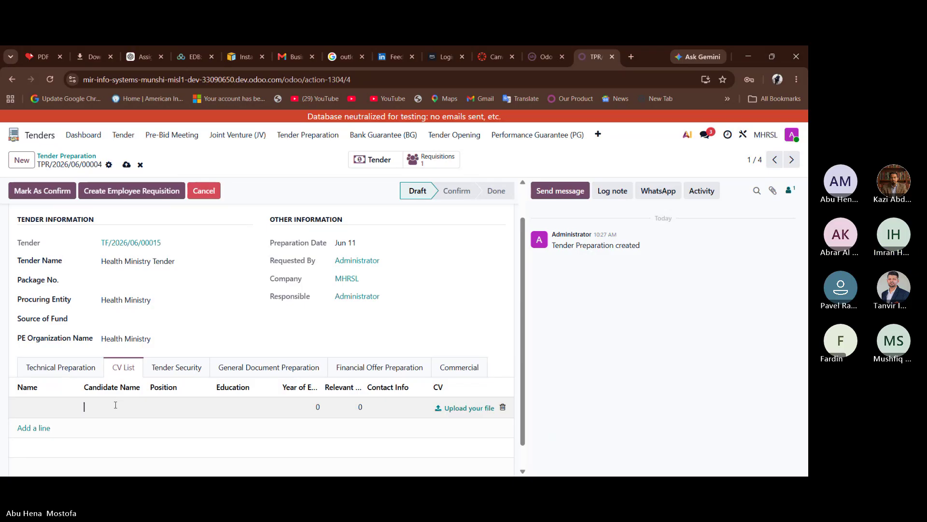
pyautogui.write('Te')
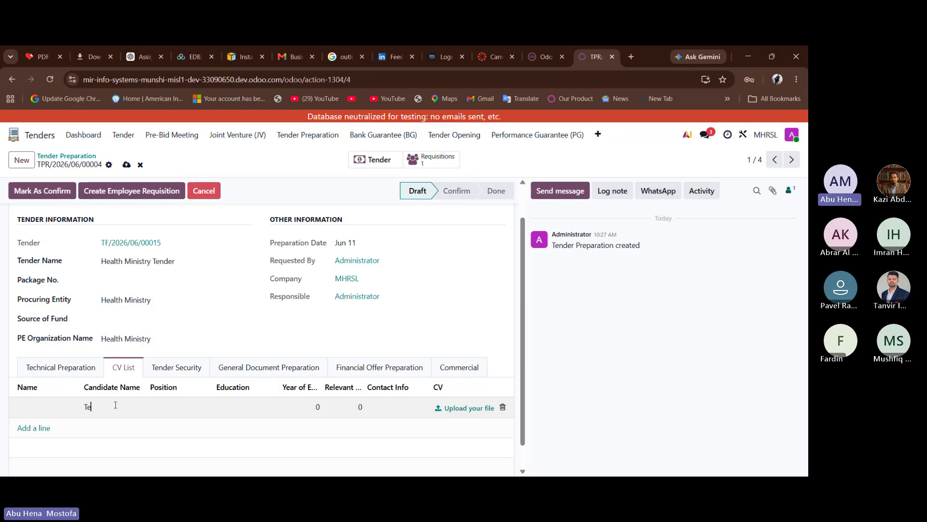
pyautogui.write('st')
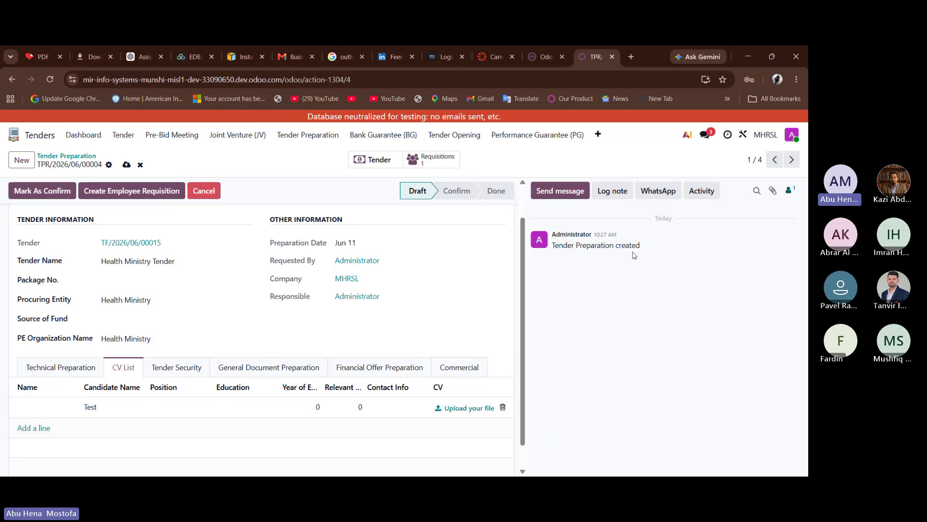
pyautogui.rightClick(673, 253)
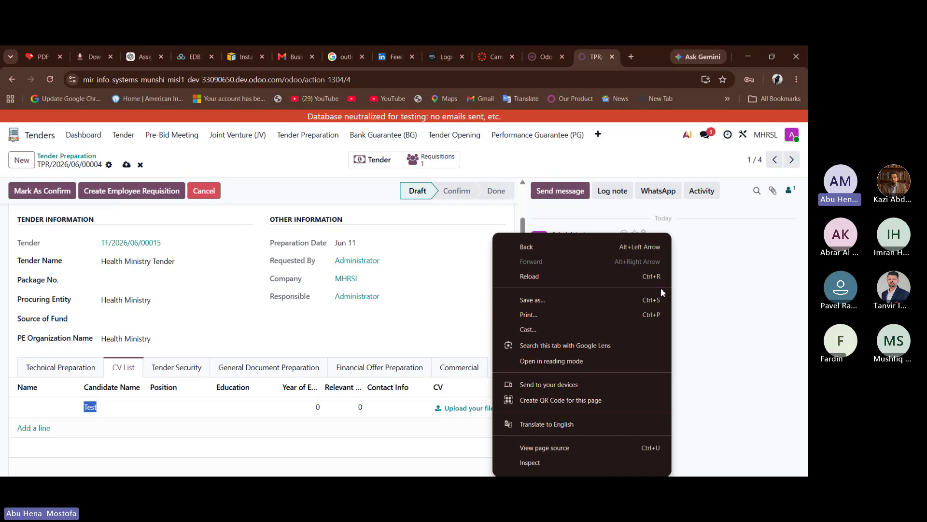
pyautogui.click(709, 275)
pyautogui.rightClick(709, 275)
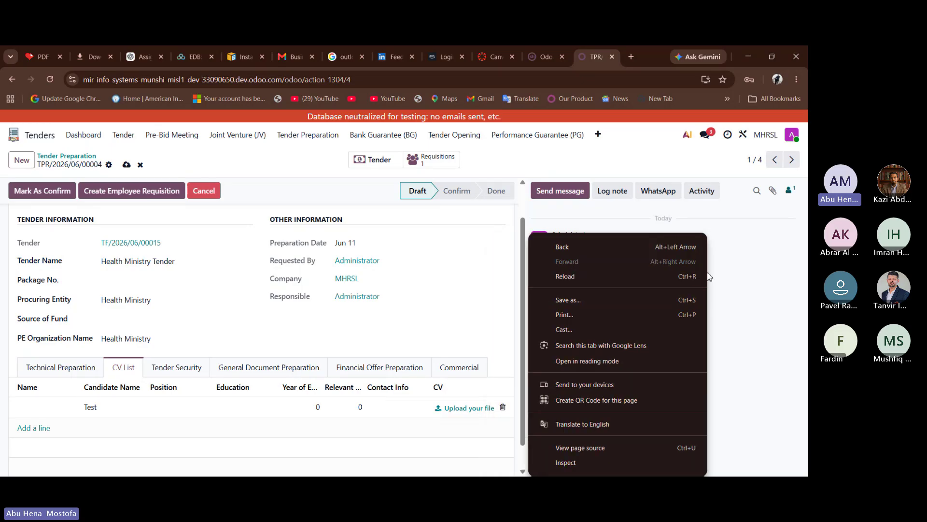
pyautogui.click(733, 279)
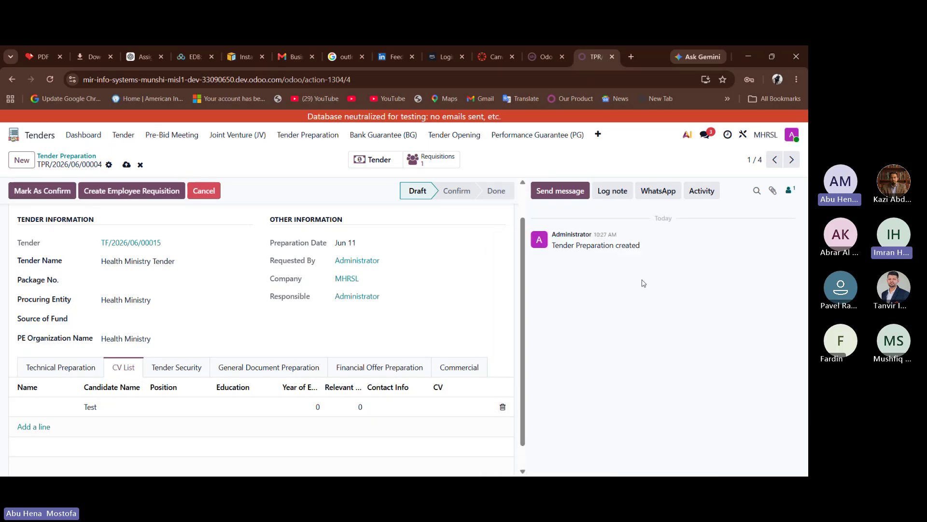
# - Check the Test candidate's position field, the technical document uploads and the CV list again
pyautogui.click(175, 406)
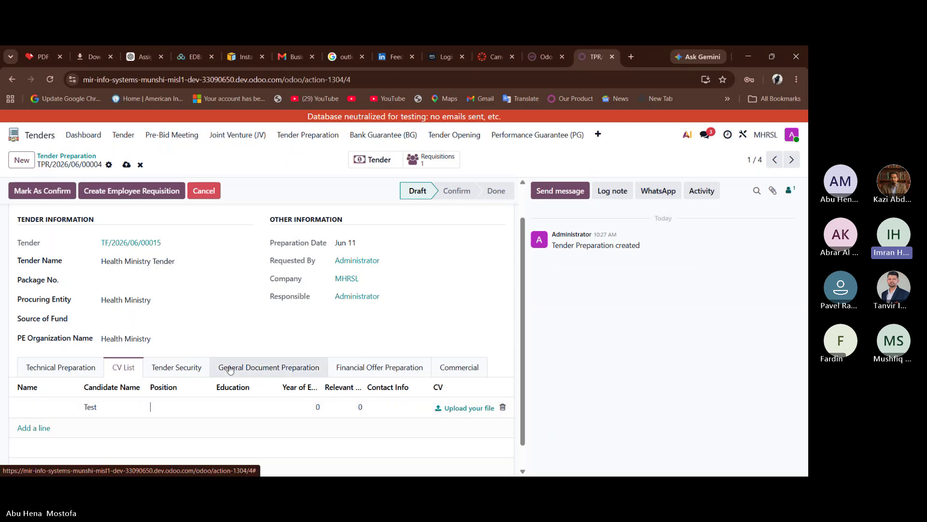
pyautogui.scroll(1, 230, 369)
pyautogui.scroll(-1, 231, 368)
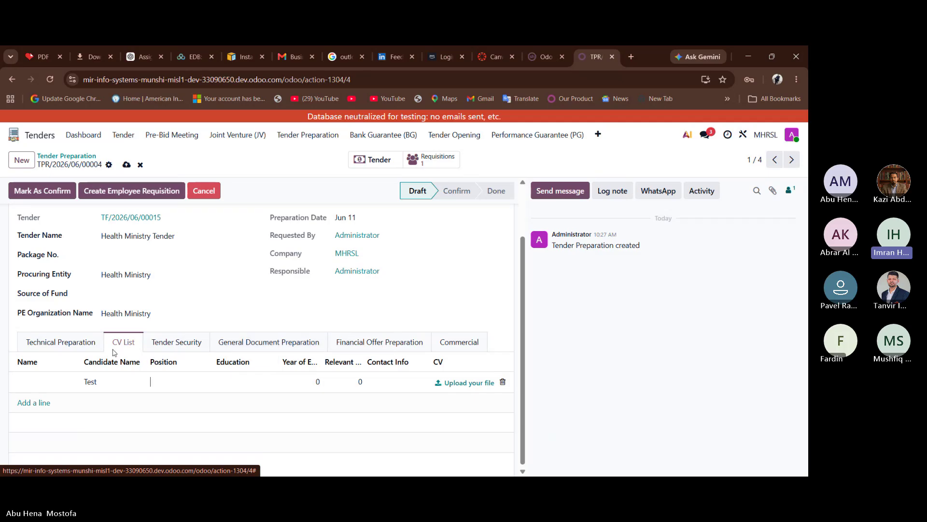
pyautogui.click(87, 349)
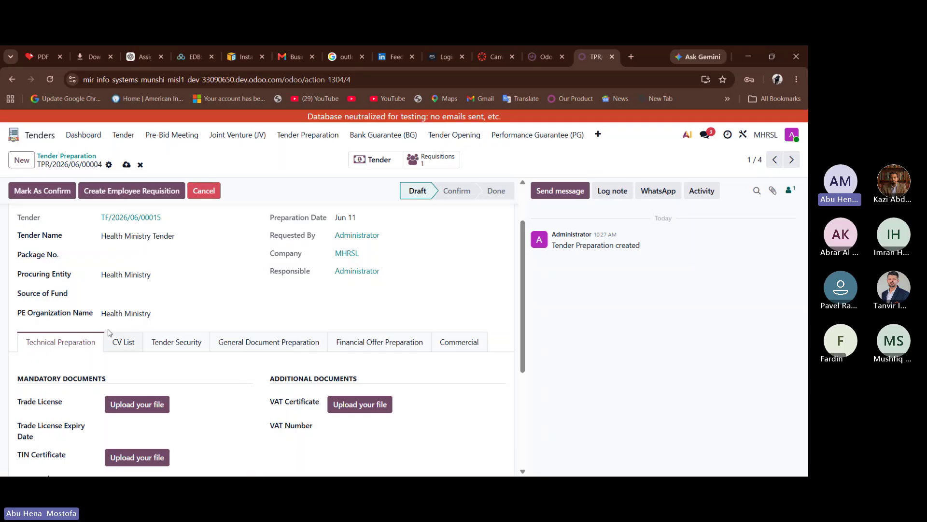
pyautogui.click(137, 339)
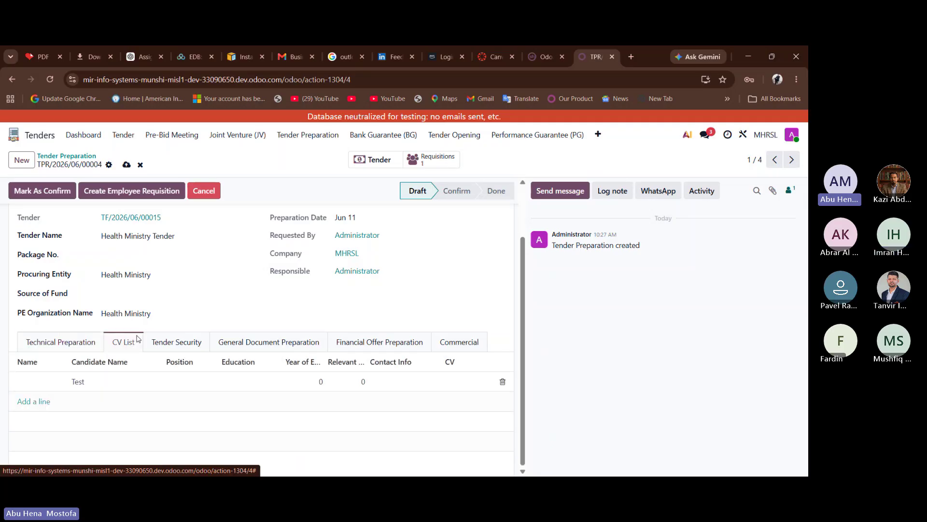
# - Review the preparation's tender security, general document and financial offer sections, and its commercial fields down to the document upload
pyautogui.click(177, 349)
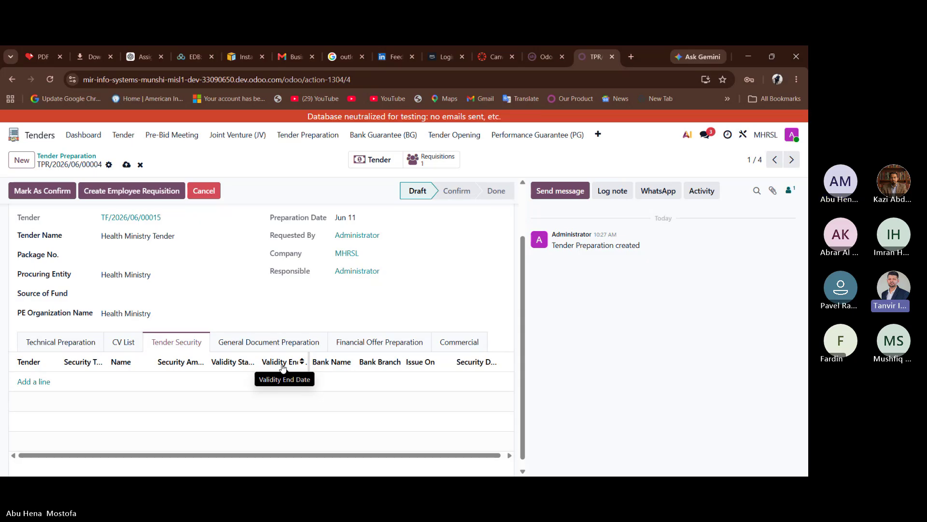
pyautogui.click(265, 342)
pyautogui.click(364, 342)
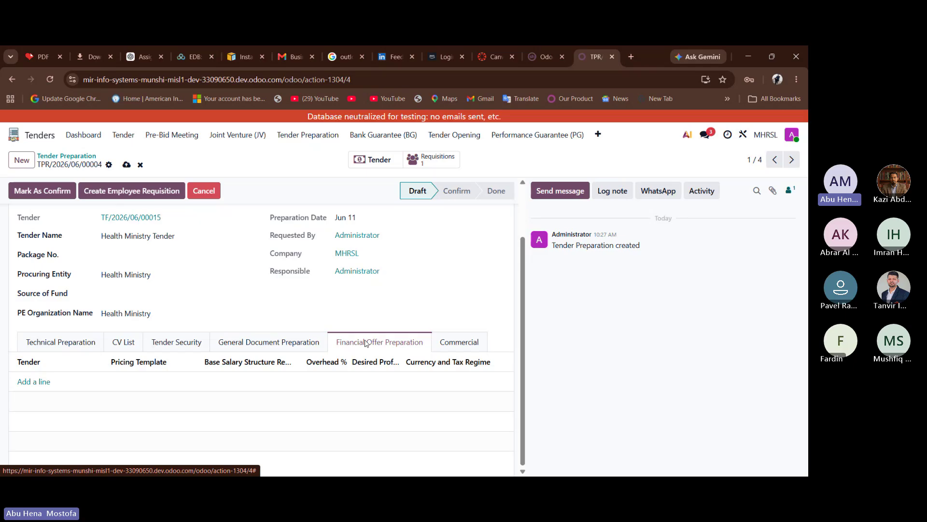
pyautogui.click(452, 343)
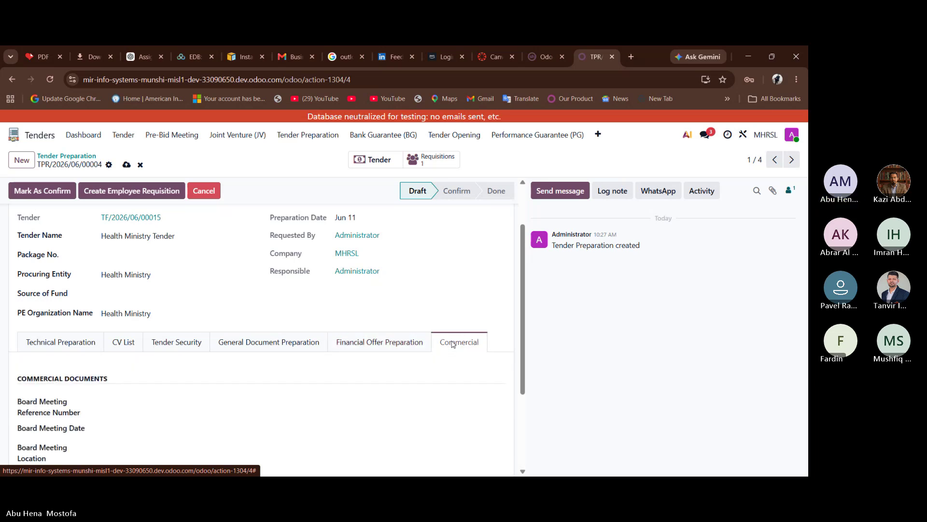
pyautogui.scroll(-2, 451, 343)
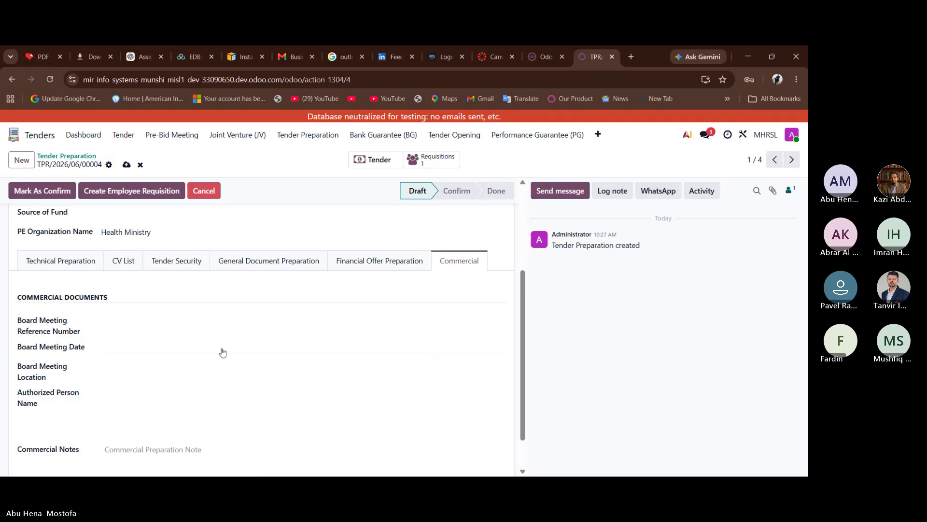
pyautogui.scroll(-1, 223, 352)
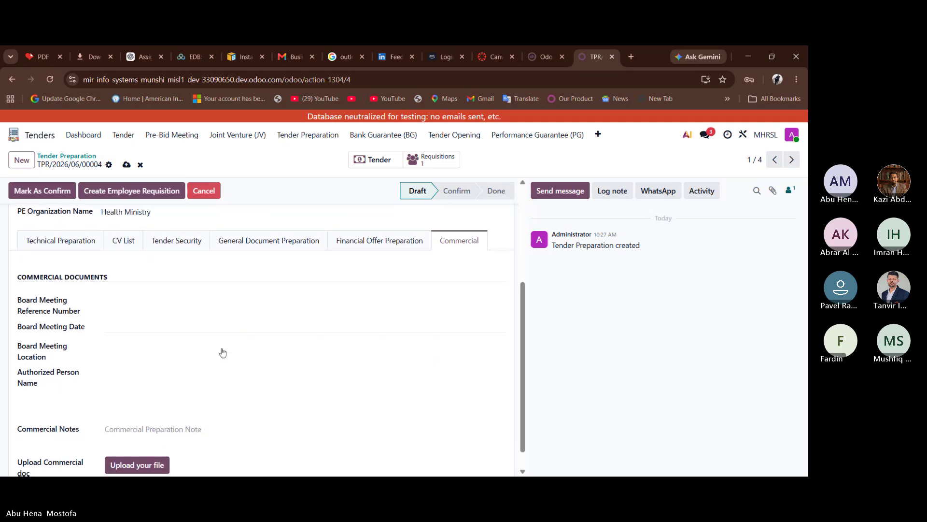
pyautogui.scroll(-1, 223, 352)
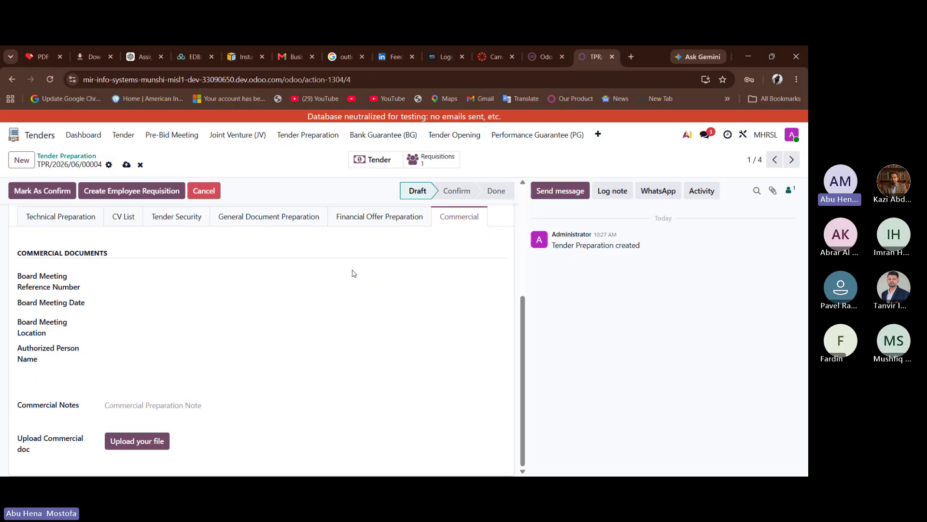
pyautogui.scroll(4, 381, 234)
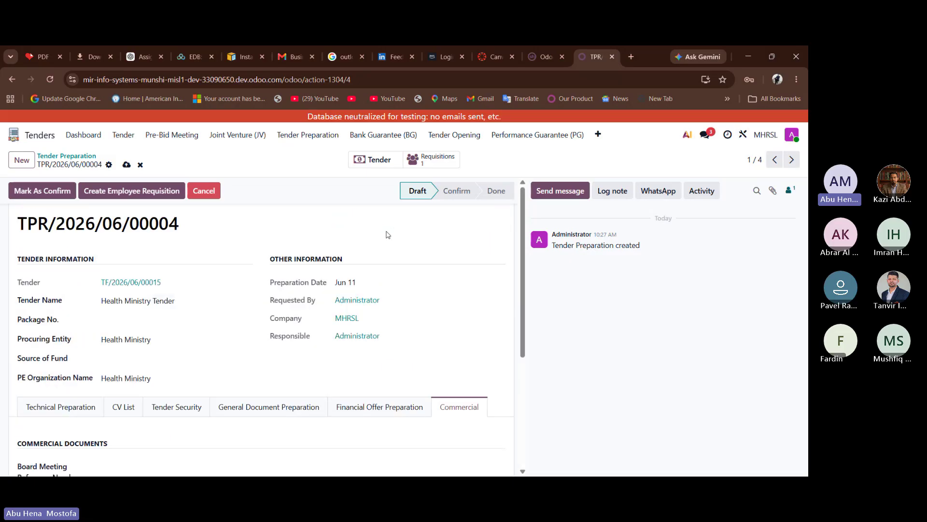
pyautogui.scroll(-4, 314, 256)
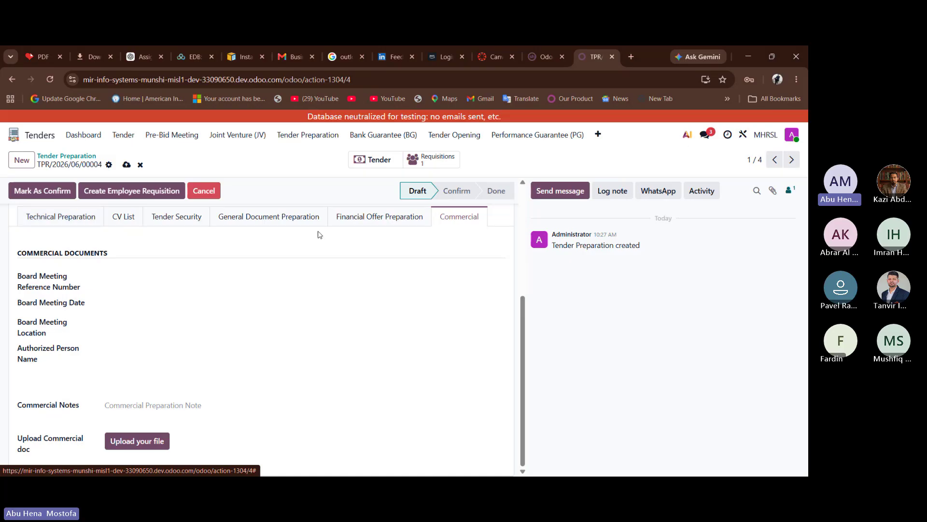
# - Confirm the Health Ministry tender preparation and mark it as done
pyautogui.scroll(4, 461, 269)
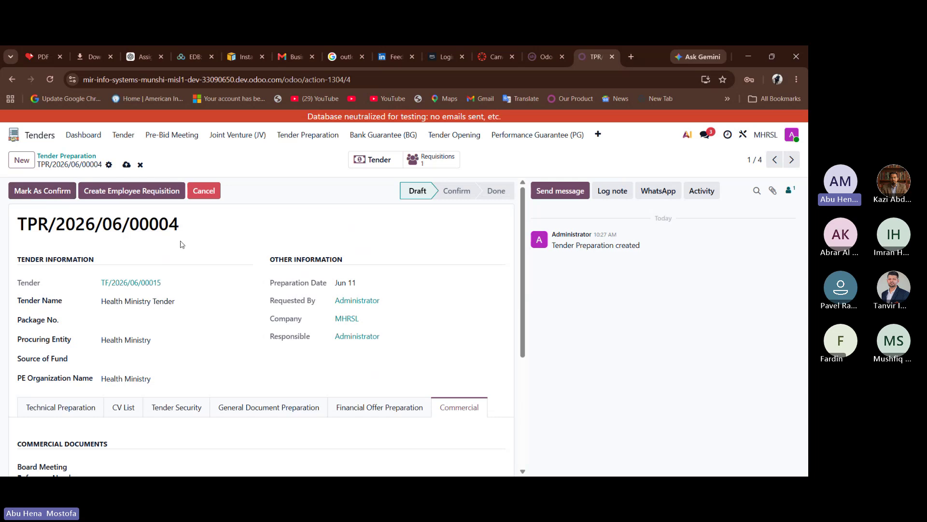
pyautogui.click(35, 193)
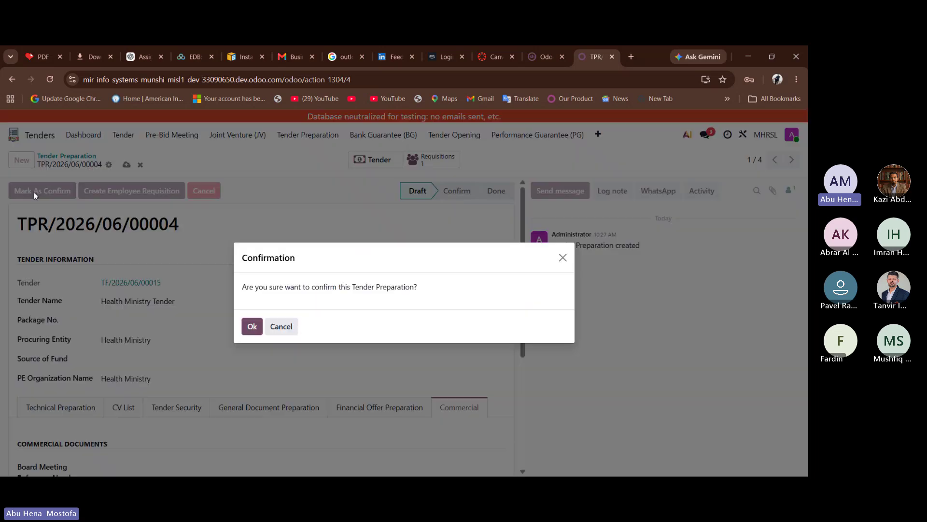
pyautogui.click(252, 332)
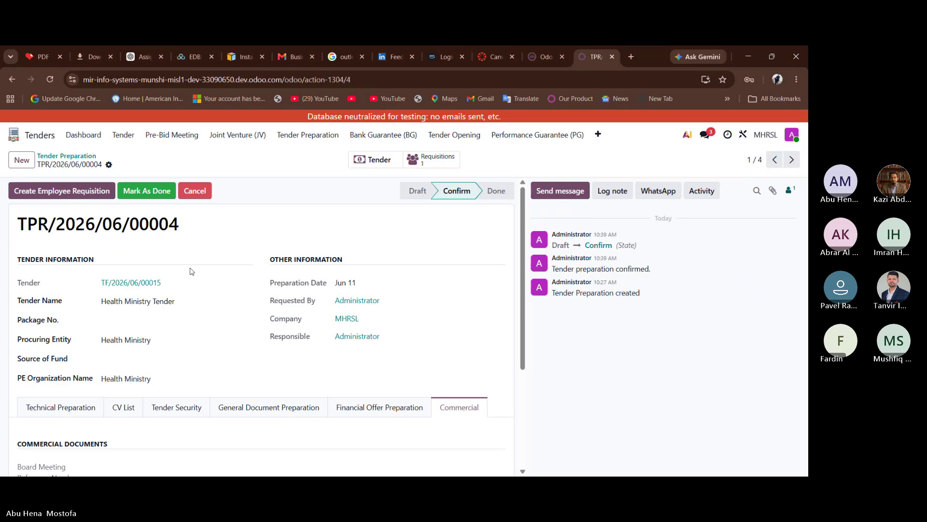
pyautogui.scroll(-3, 190, 272)
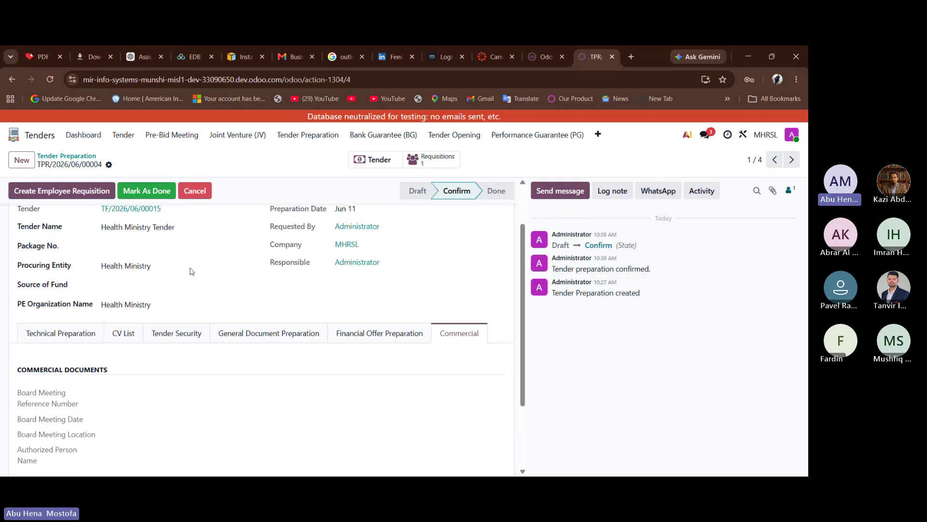
pyautogui.scroll(3, 190, 272)
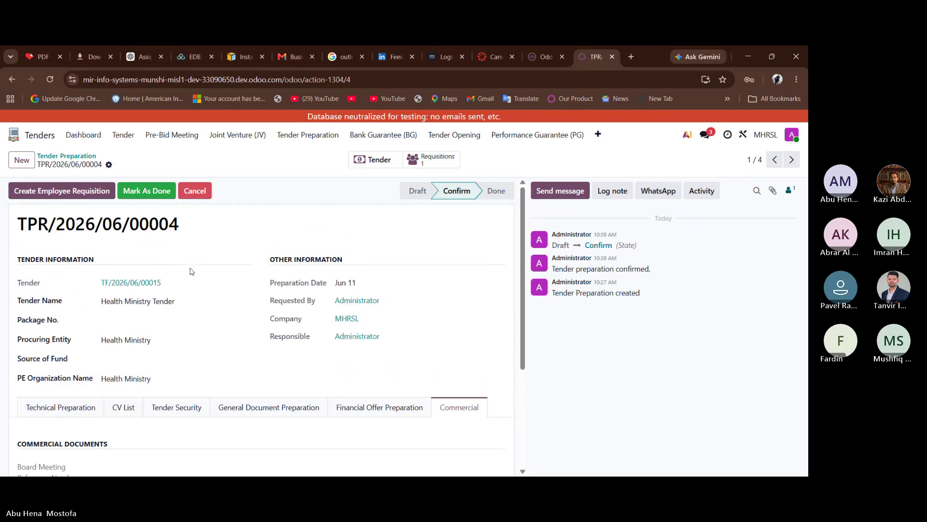
pyautogui.click(152, 192)
pyautogui.click(246, 333)
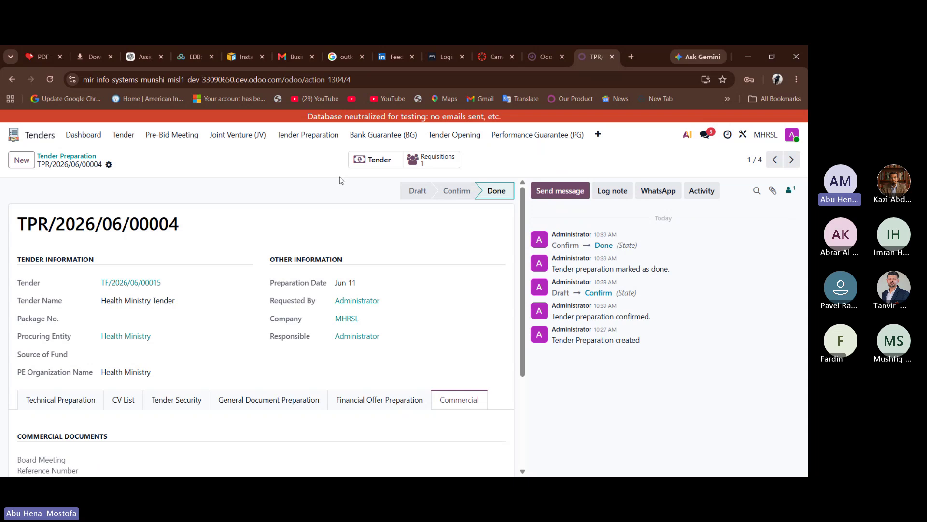
# - Open the tender linked to the preparation and request a bank guarantee, looking through the new guarantee form
pyautogui.click(383, 165)
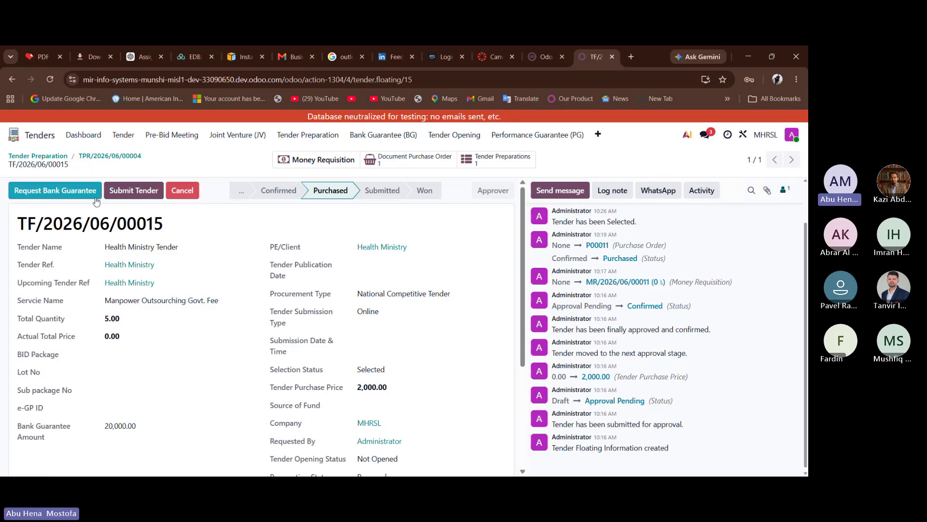
pyautogui.click(70, 194)
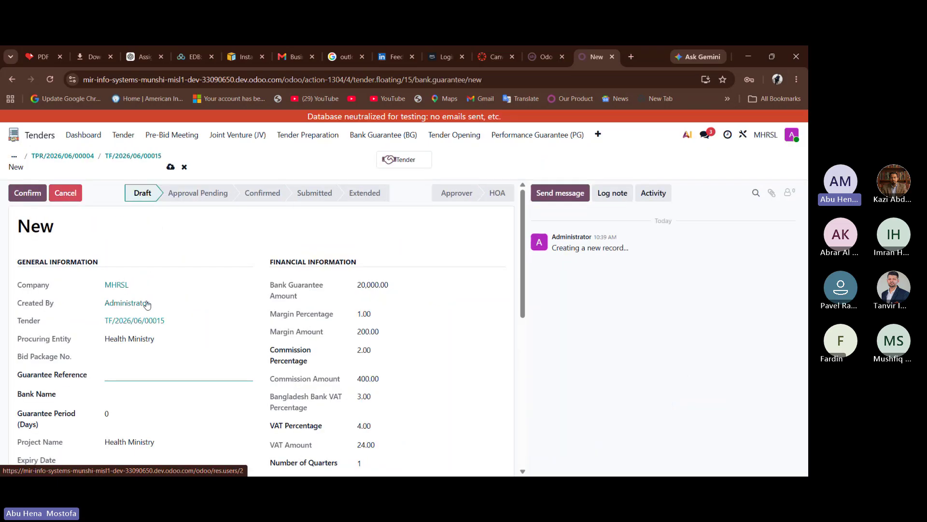
pyautogui.scroll(-3, 146, 305)
pyautogui.scroll(-5, 147, 304)
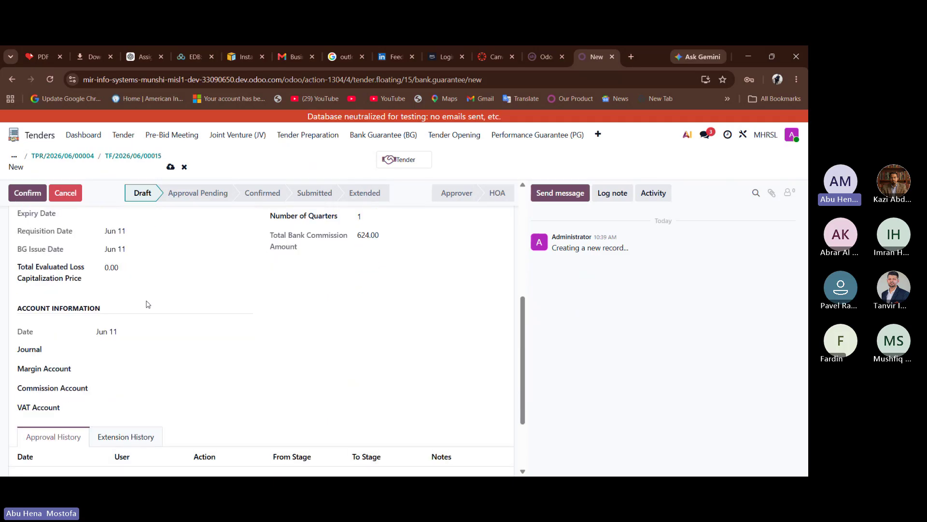
pyautogui.scroll(8, 147, 303)
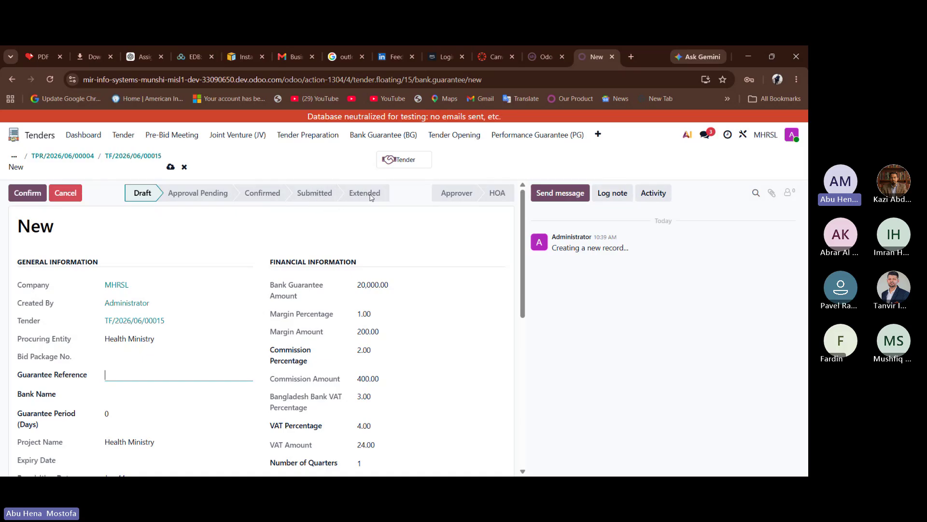
pyautogui.scroll(-4, 296, 303)
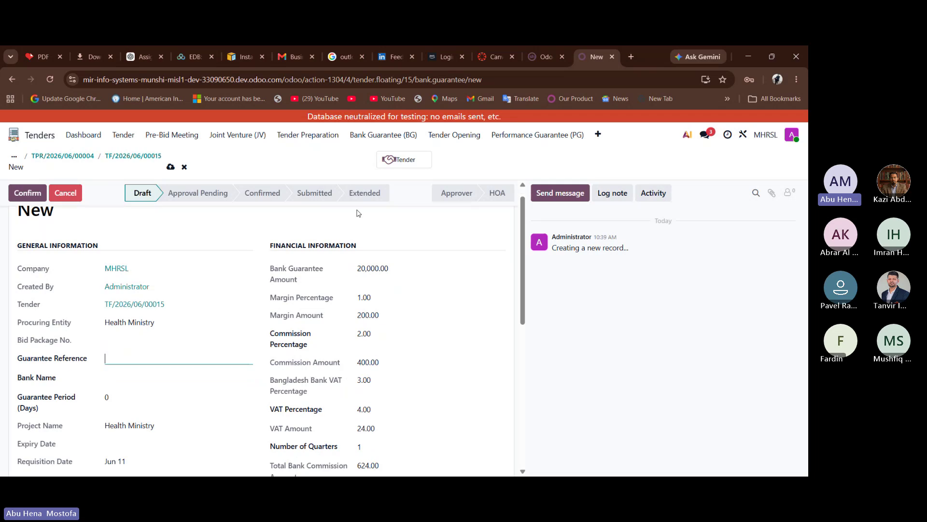
pyautogui.scroll(3, 274, 315)
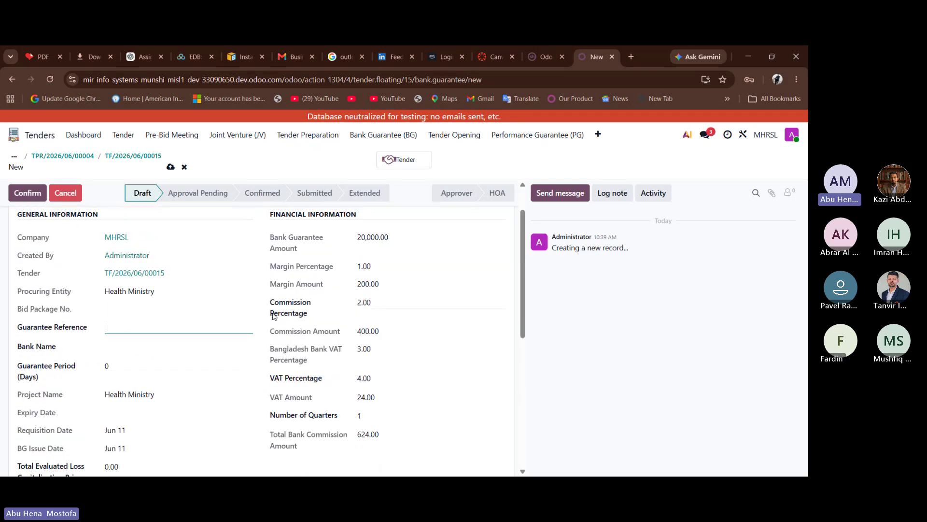
# - Check the bank guarantee's reference, bank, period and date fields together with its margin, commission and VAT fields
pyautogui.click(106, 330)
pyautogui.scroll(-2, 139, 345)
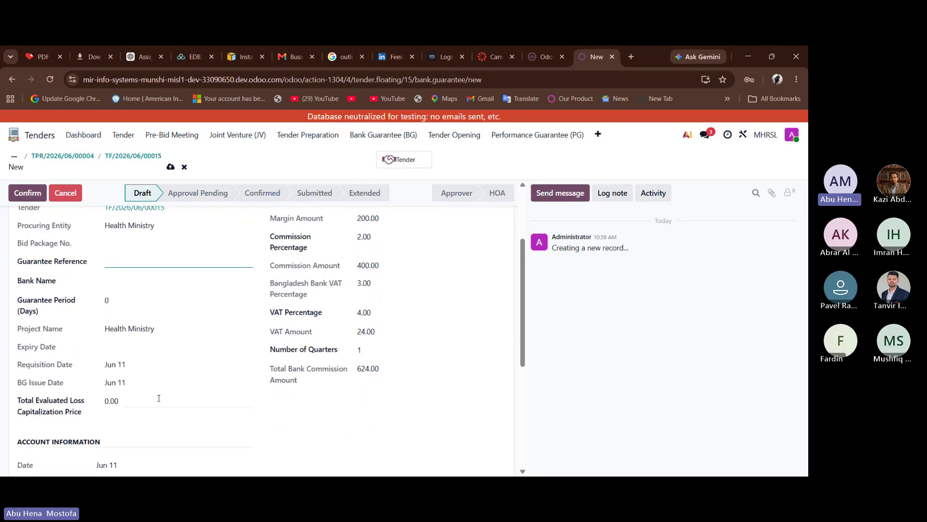
pyautogui.scroll(-1, 159, 398)
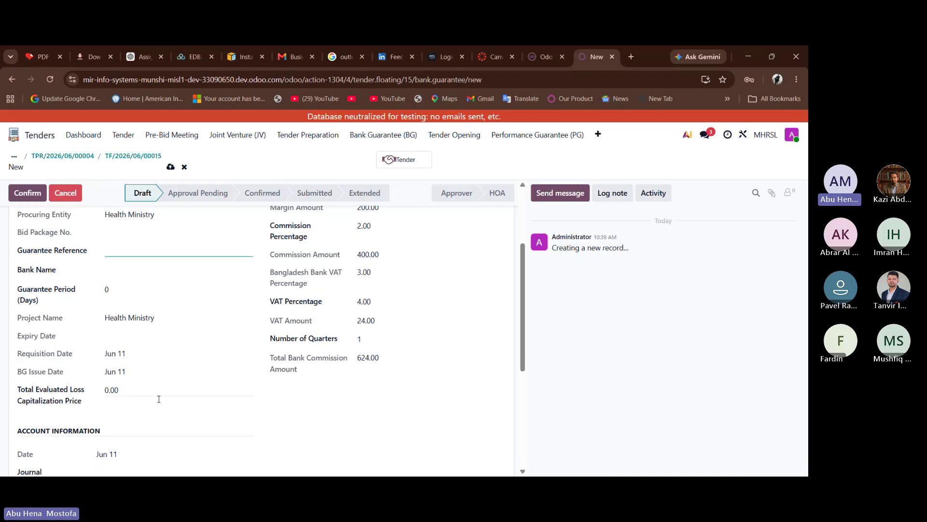
pyautogui.scroll(1, 159, 401)
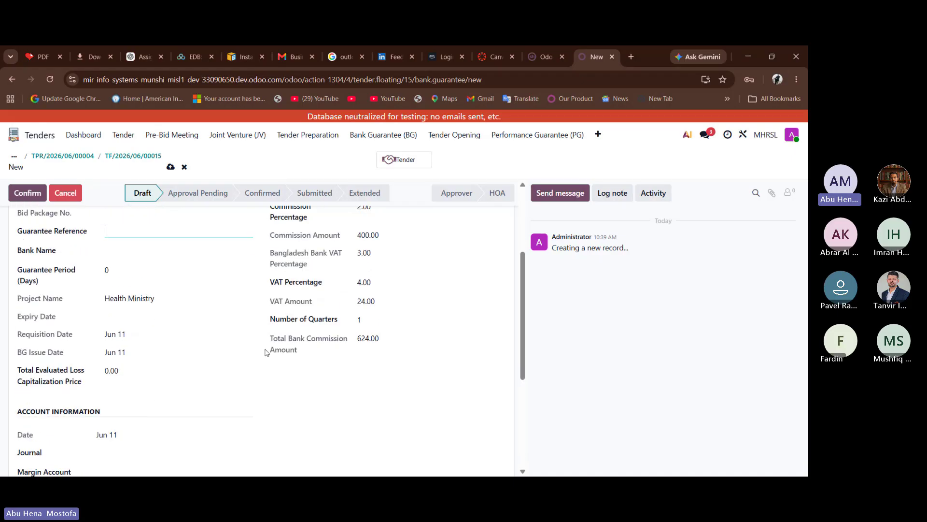
pyautogui.scroll(1, 284, 345)
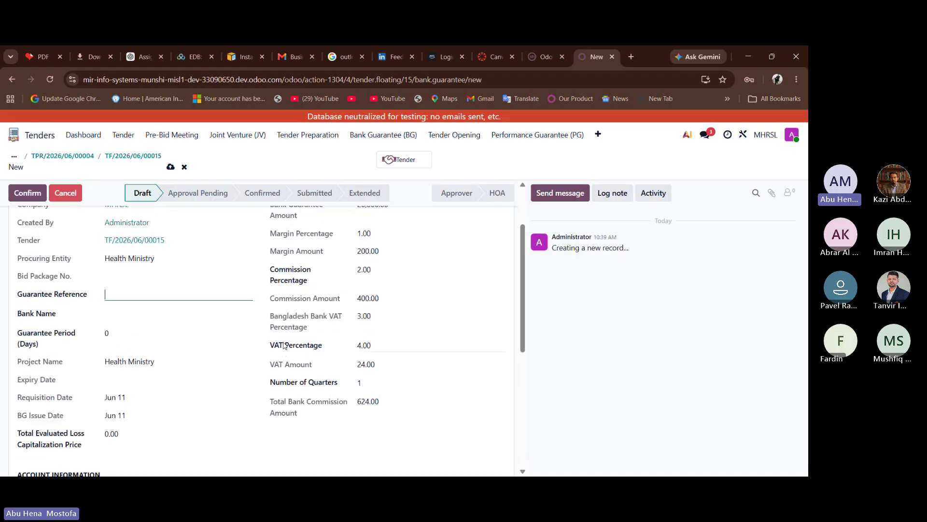
pyautogui.scroll(2, 284, 345)
pyautogui.scroll(-4, 285, 344)
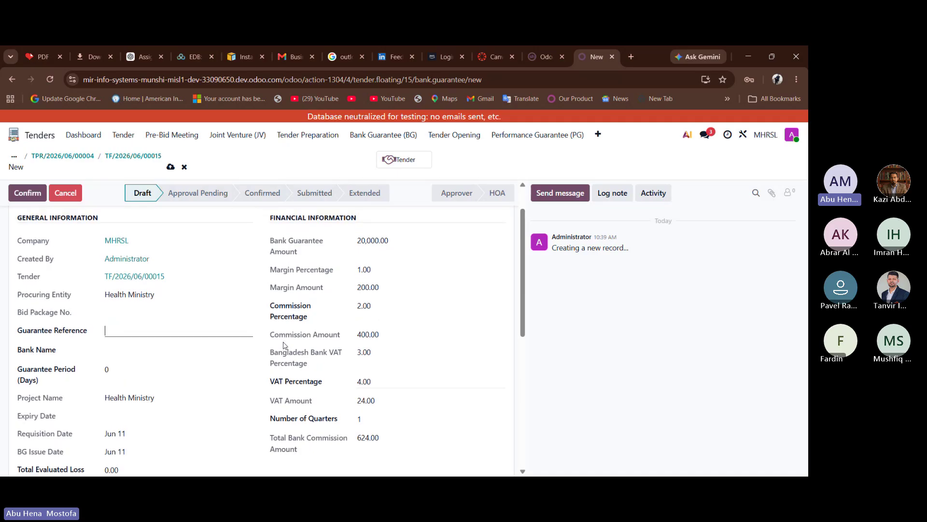
# - Examine the bank guarantee's account information and extension history, and discard the new guarantee
pyautogui.scroll(-2, 285, 345)
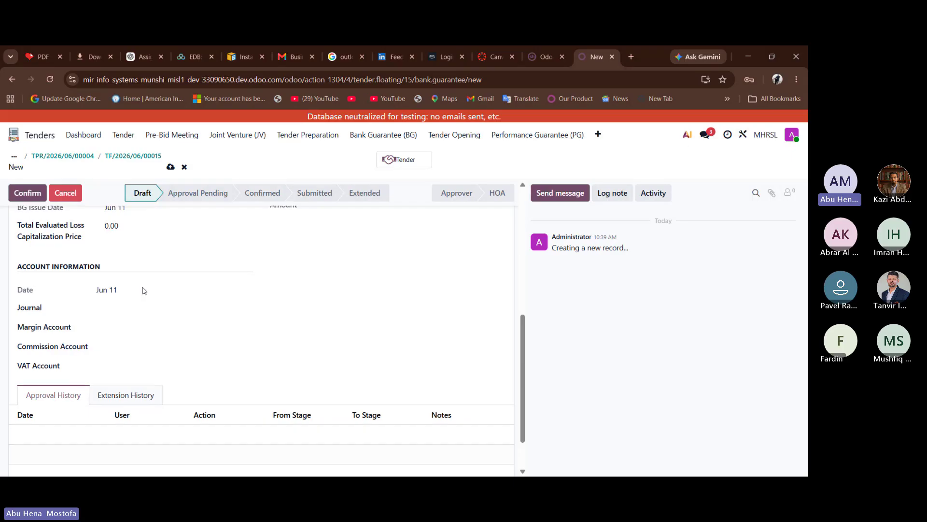
pyautogui.scroll(-1, 144, 290)
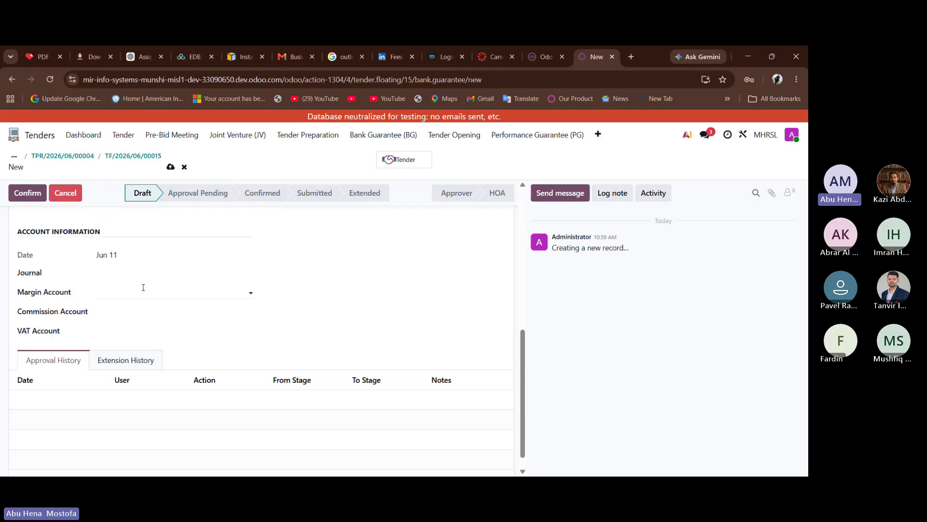
pyautogui.scroll(-1, 144, 288)
pyautogui.scroll(3, 144, 287)
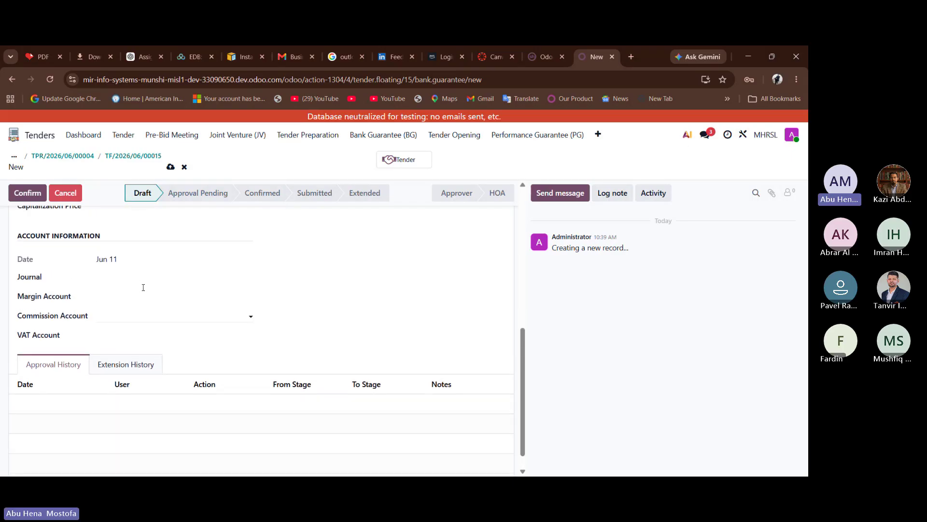
pyautogui.scroll(2, 144, 287)
pyautogui.scroll(-5, 141, 285)
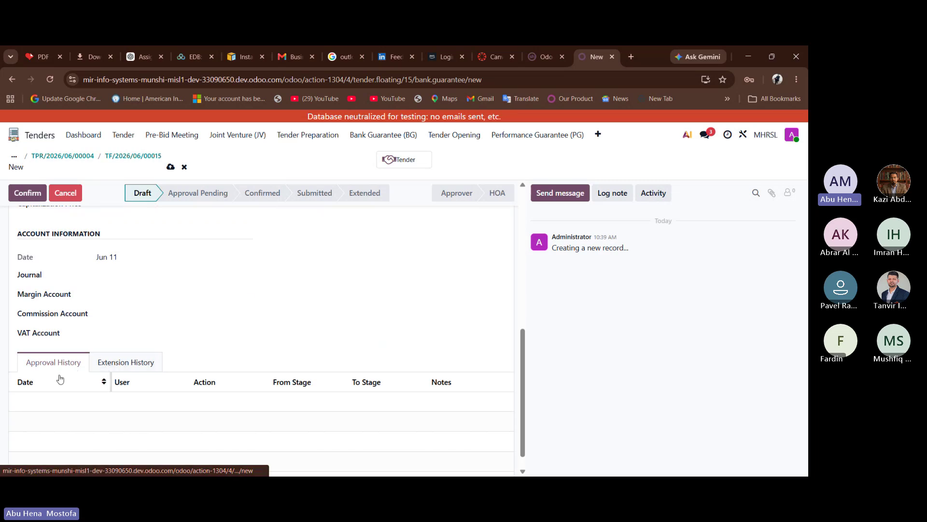
pyautogui.click(128, 362)
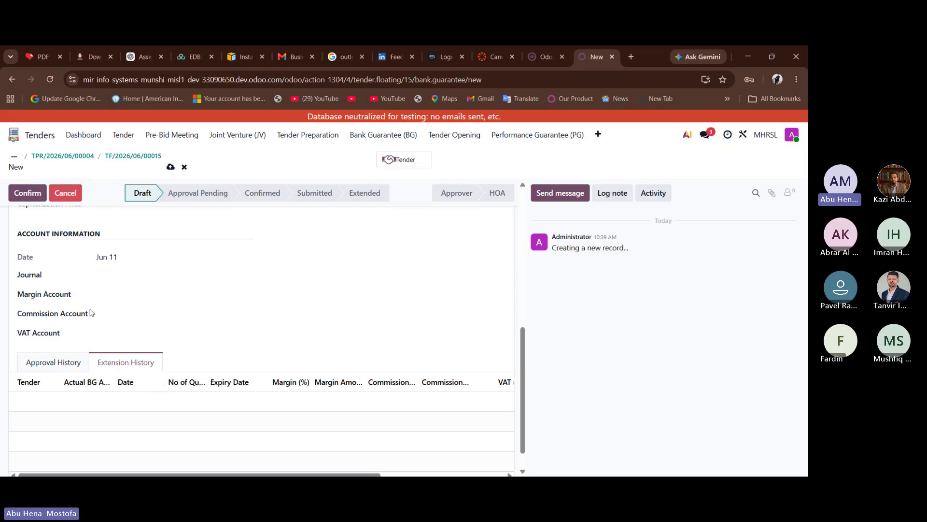
pyautogui.scroll(10, 87, 272)
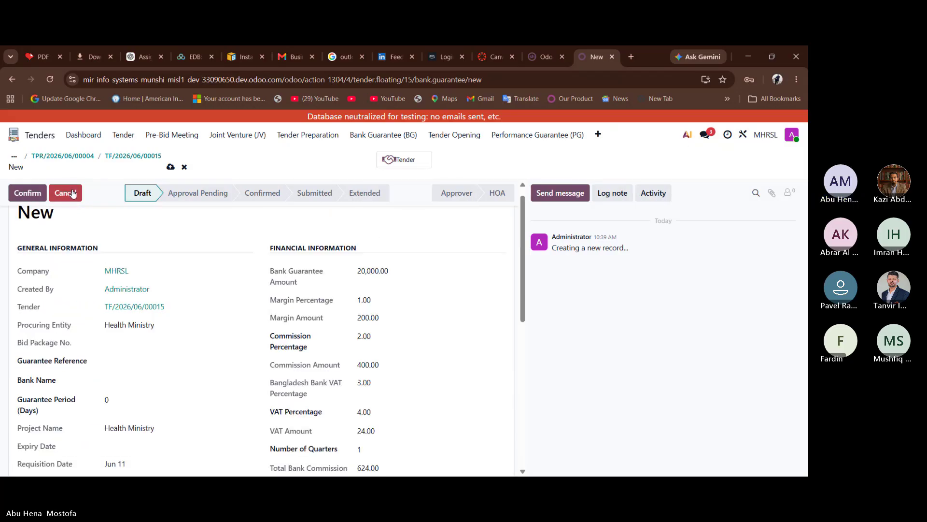
pyautogui.click(185, 167)
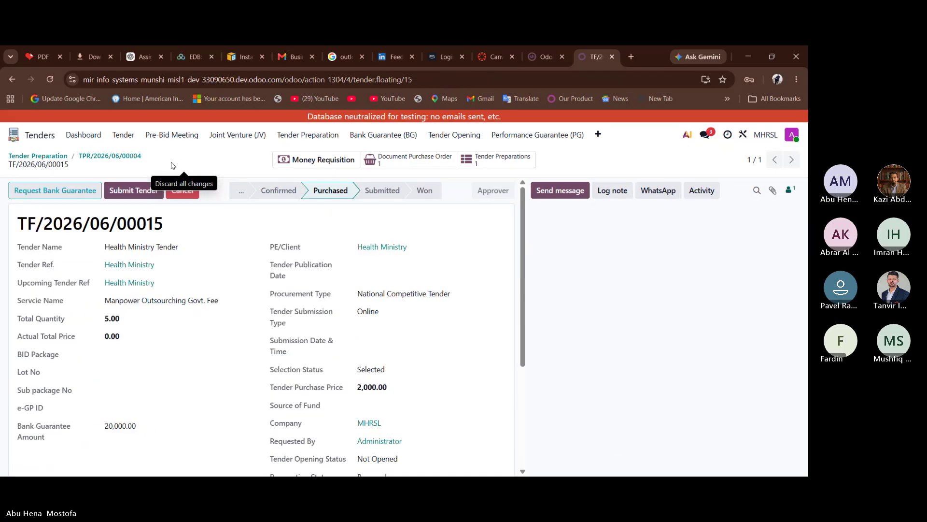
# - Submit the Health Ministry tender and check its status fields and product details
pyautogui.click(139, 191)
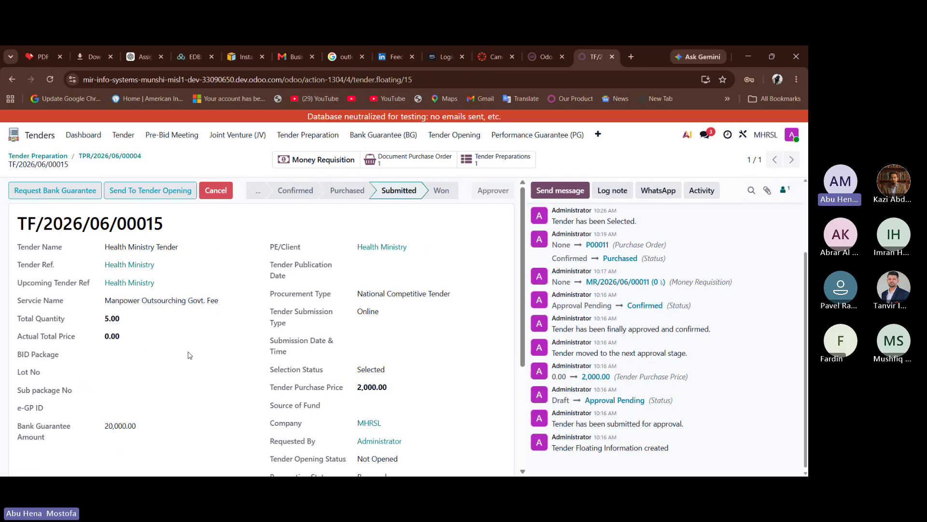
pyautogui.scroll(-3, 209, 358)
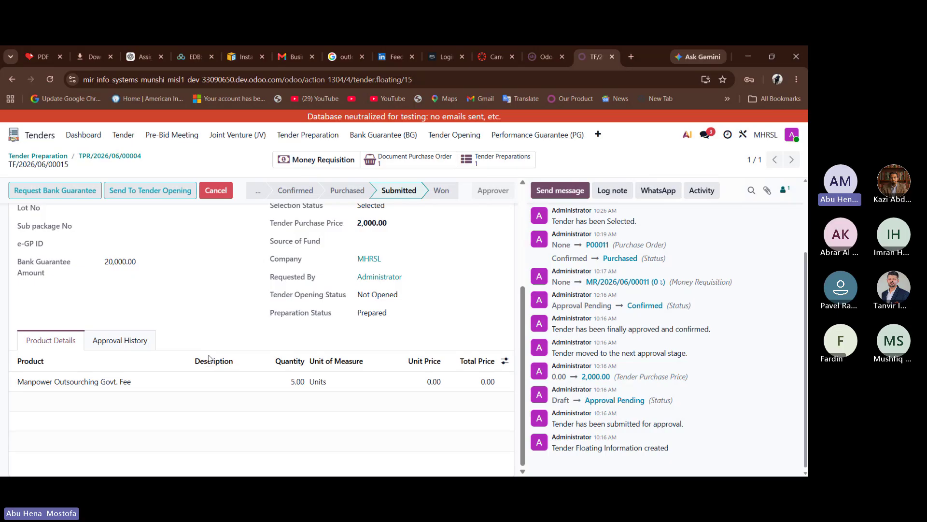
pyautogui.scroll(3, 209, 358)
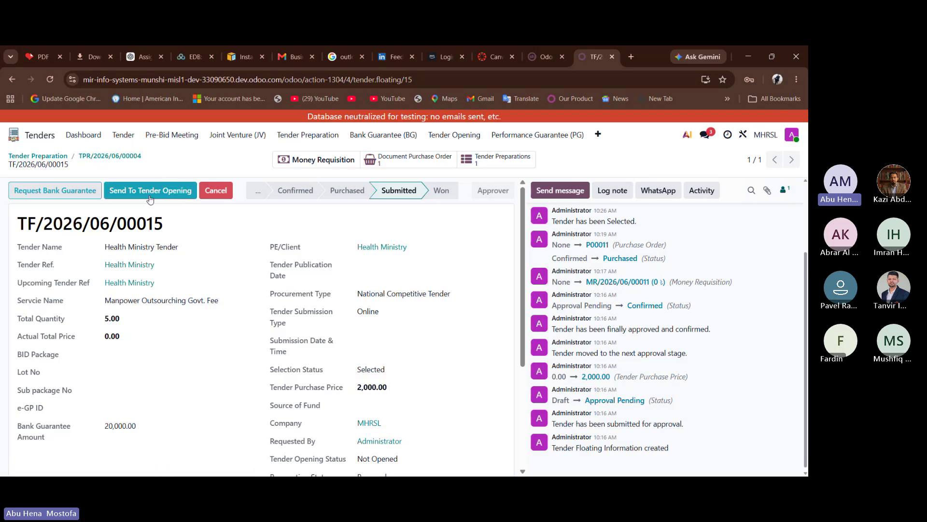
# - Examine the submitted tender's opening and preparation statuses, its activity log and its product line
pyautogui.scroll(-1, 260, 341)
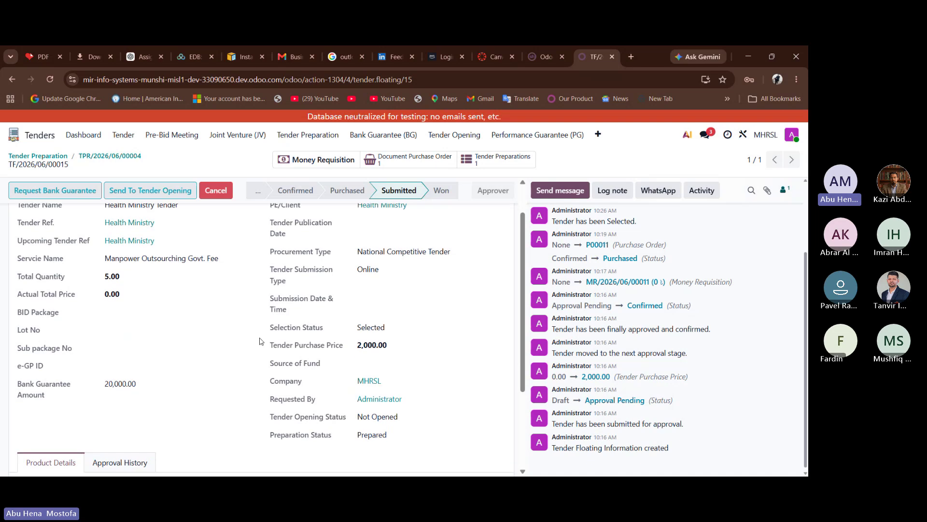
pyautogui.scroll(-1, 260, 341)
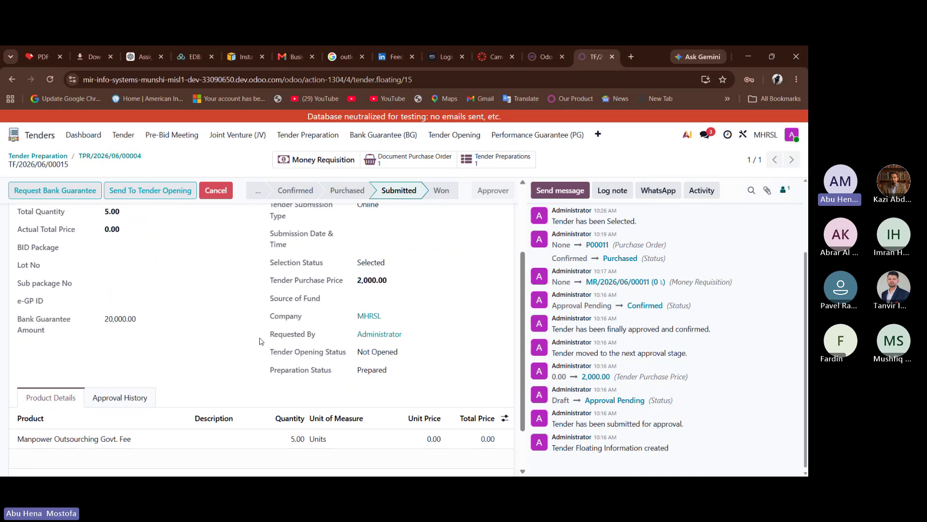
pyautogui.scroll(2, 260, 341)
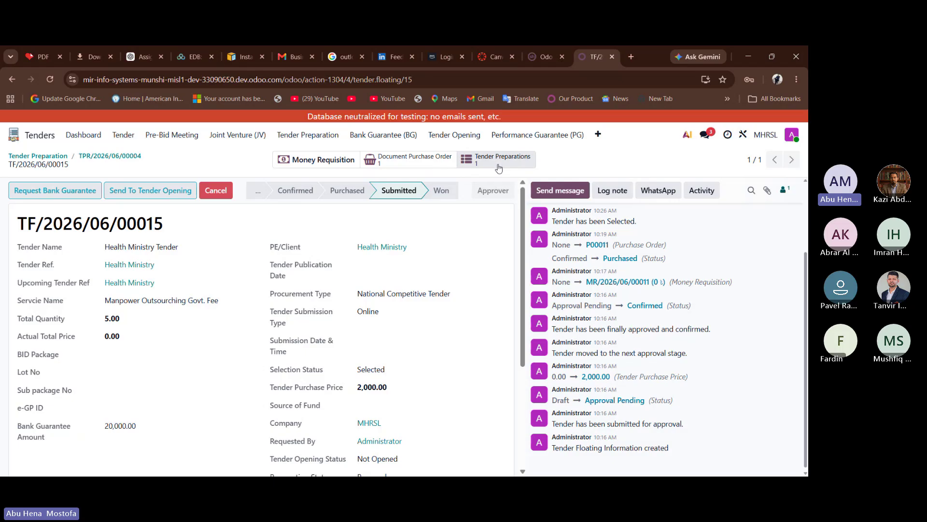
pyautogui.scroll(2, 621, 304)
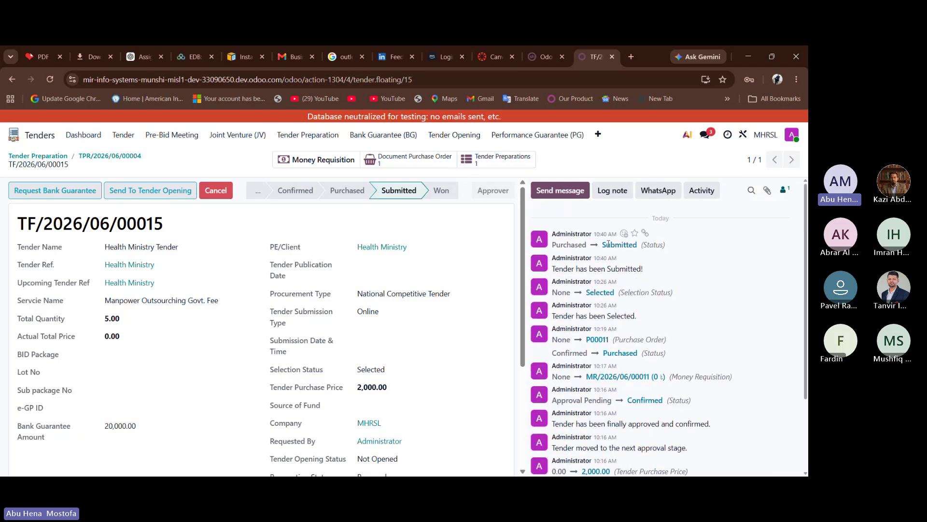
pyautogui.scroll(-2, 678, 312)
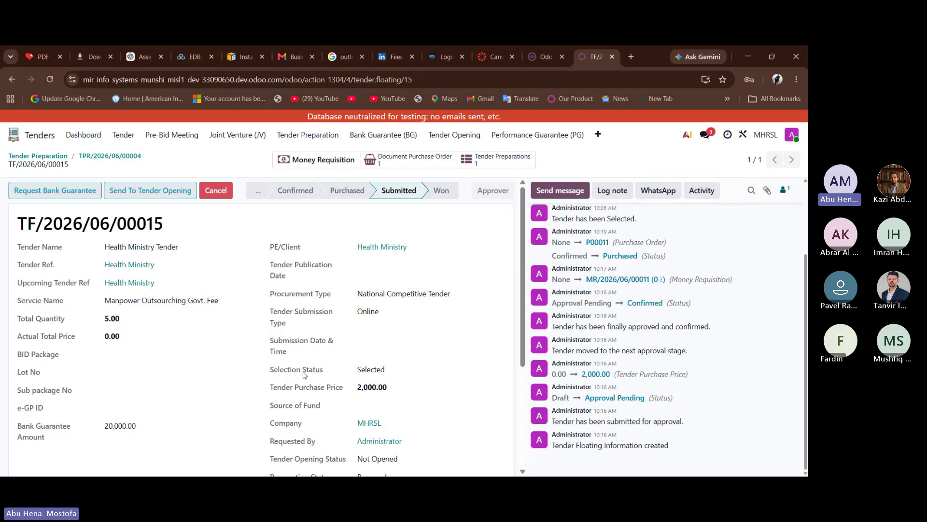
pyautogui.scroll(-3, 304, 374)
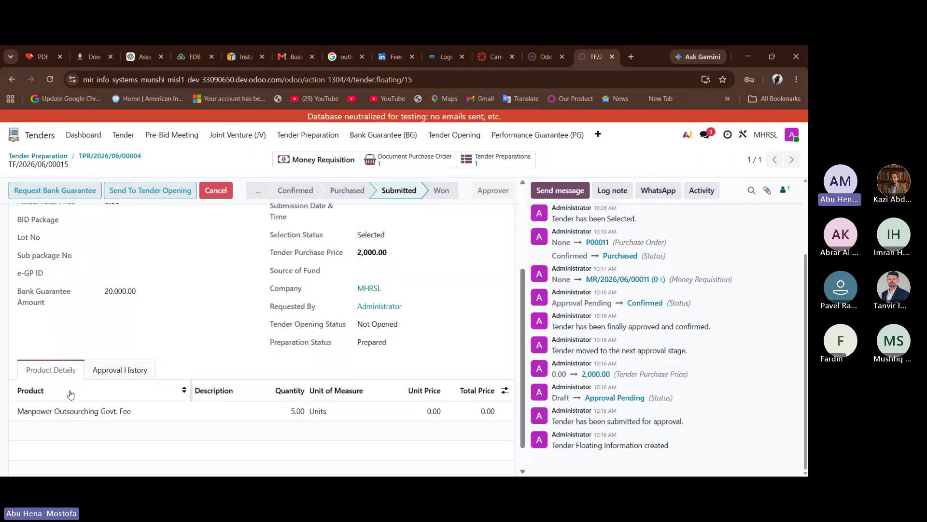
pyautogui.scroll(-1, 105, 375)
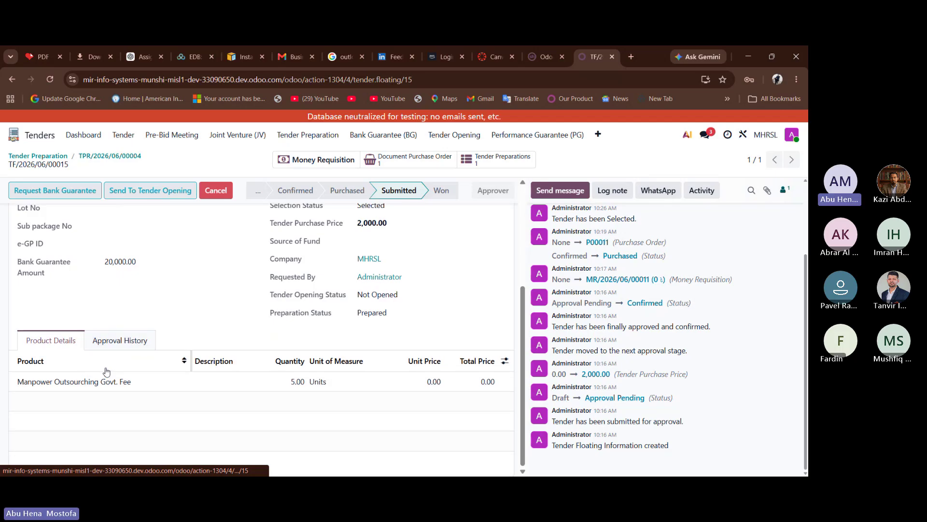
pyautogui.scroll(4, 116, 350)
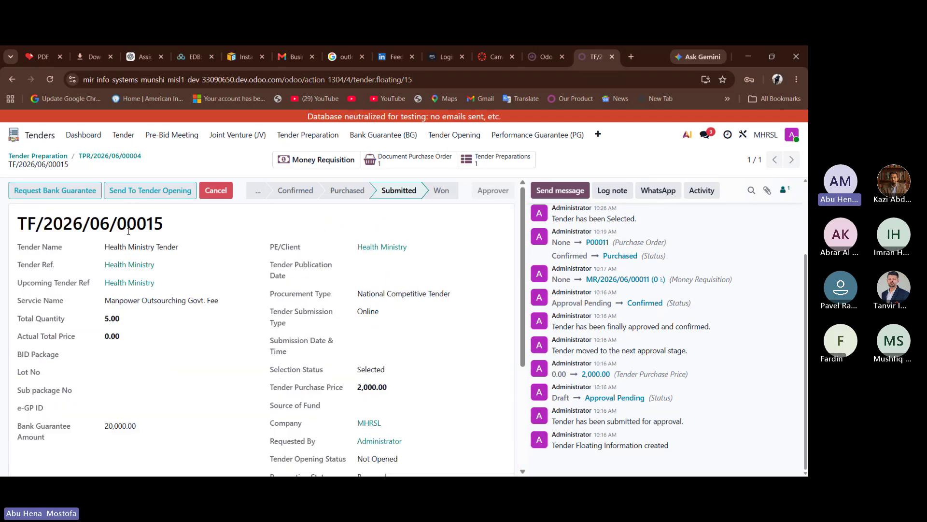
# - Send the Health Ministry tender to tender opening, set the opening date to June 18, 2026, and confirm the opening record
pyautogui.click(160, 192)
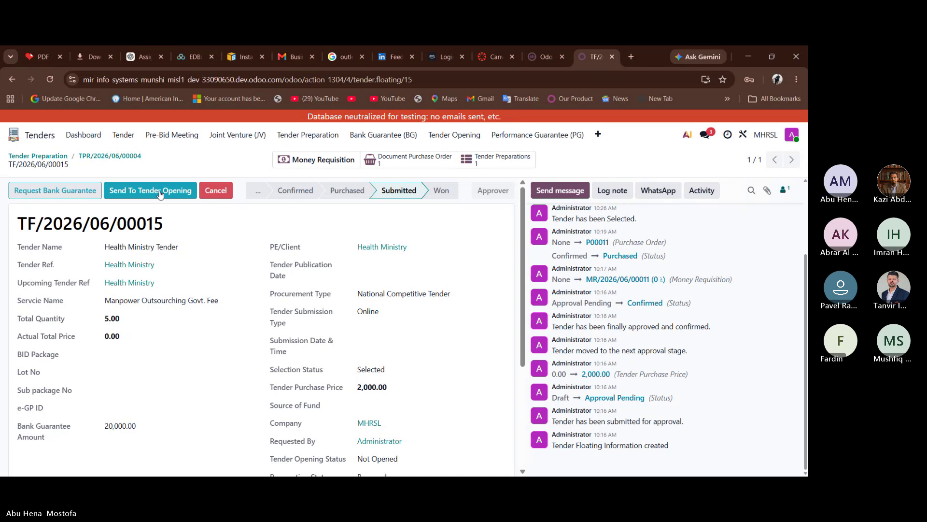
pyautogui.click(160, 191)
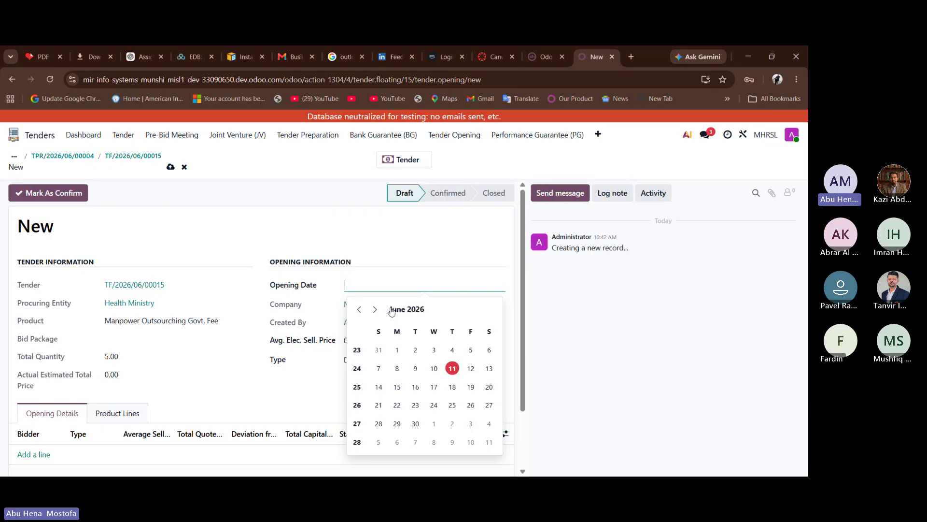
pyautogui.click(454, 390)
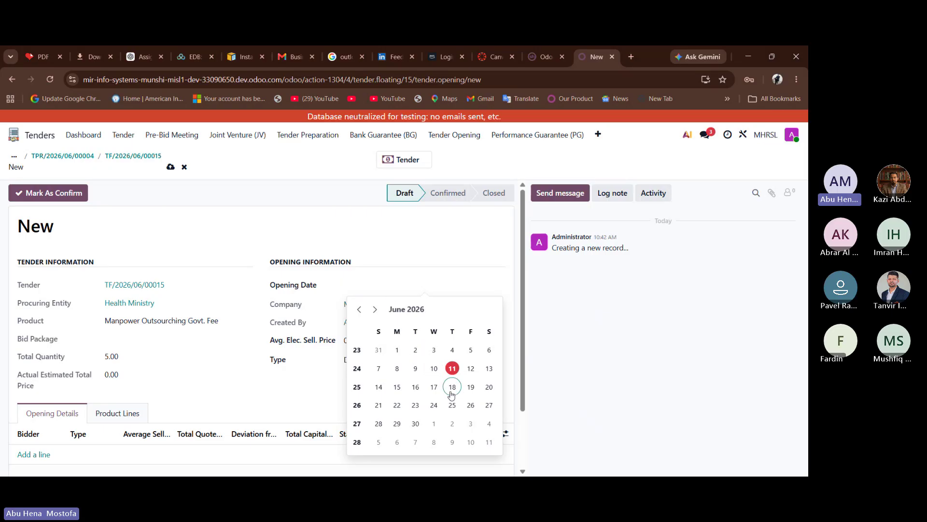
pyautogui.click(72, 193)
pyautogui.click(251, 326)
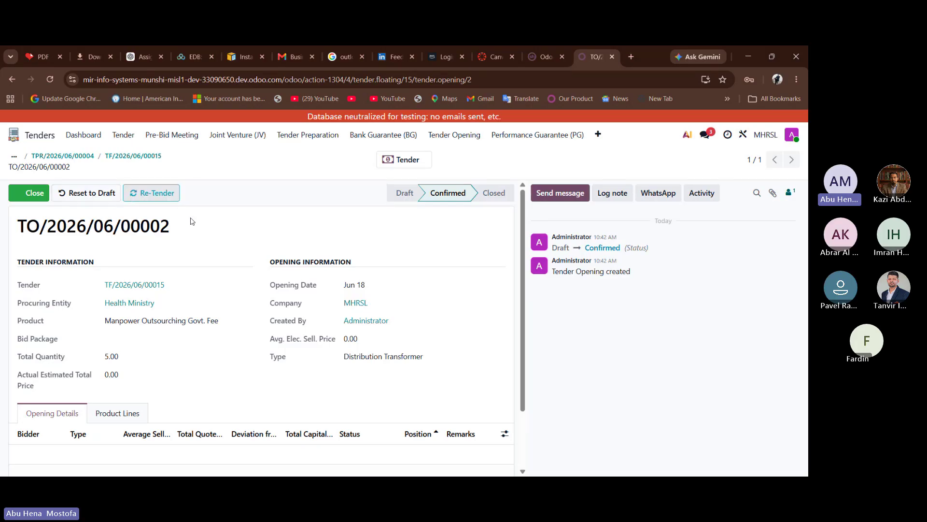
pyautogui.scroll(-1, 217, 241)
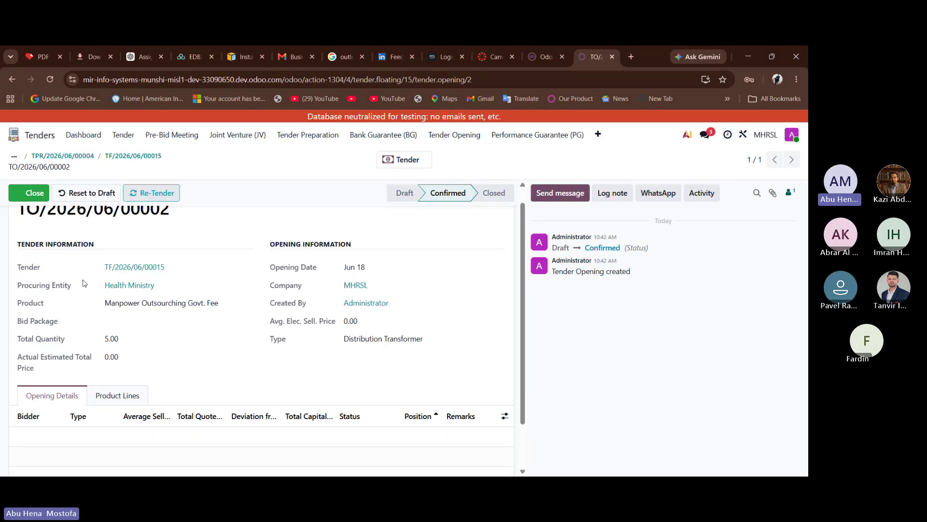
pyautogui.scroll(1, 85, 283)
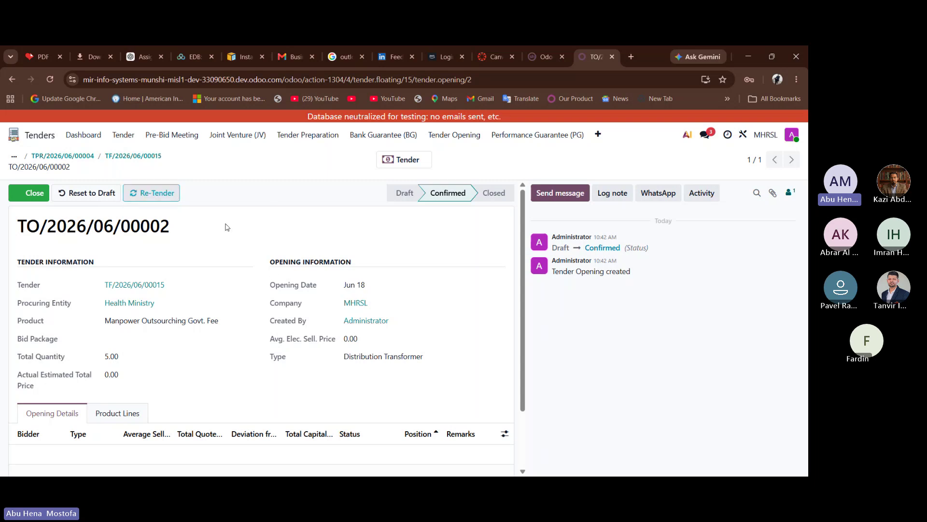
# - Open the Health Ministry tender TF/2026/06/00015 from the participated/selected tenders and check its opening and preparation statuses
pyautogui.click(412, 161)
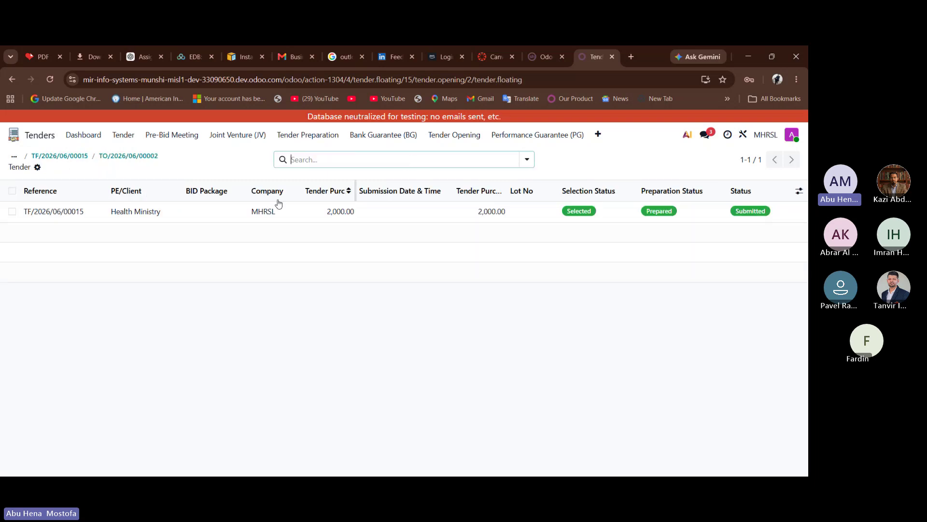
pyautogui.click(123, 141)
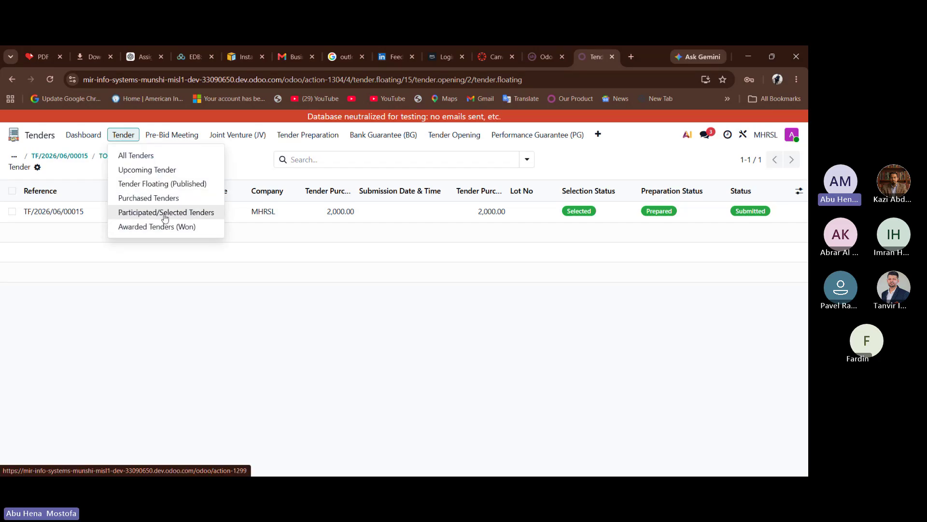
pyautogui.click(164, 216)
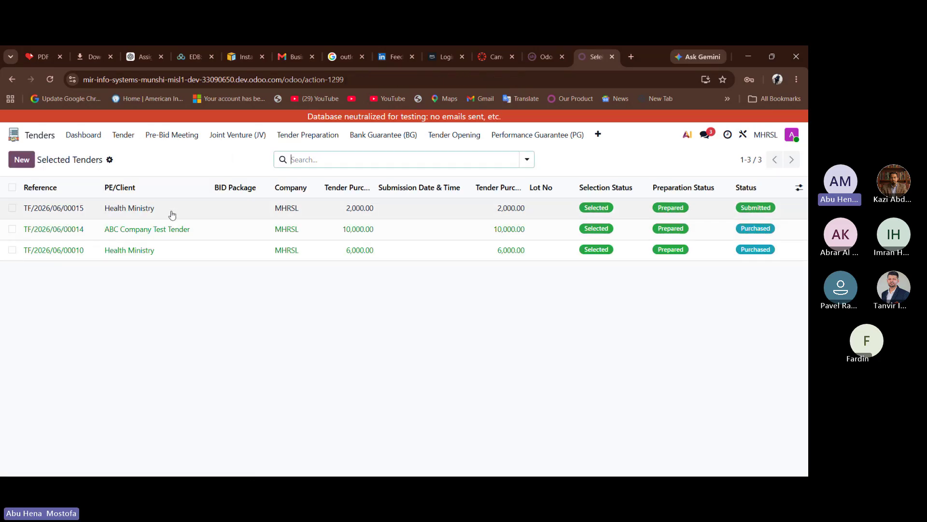
pyautogui.click(173, 215)
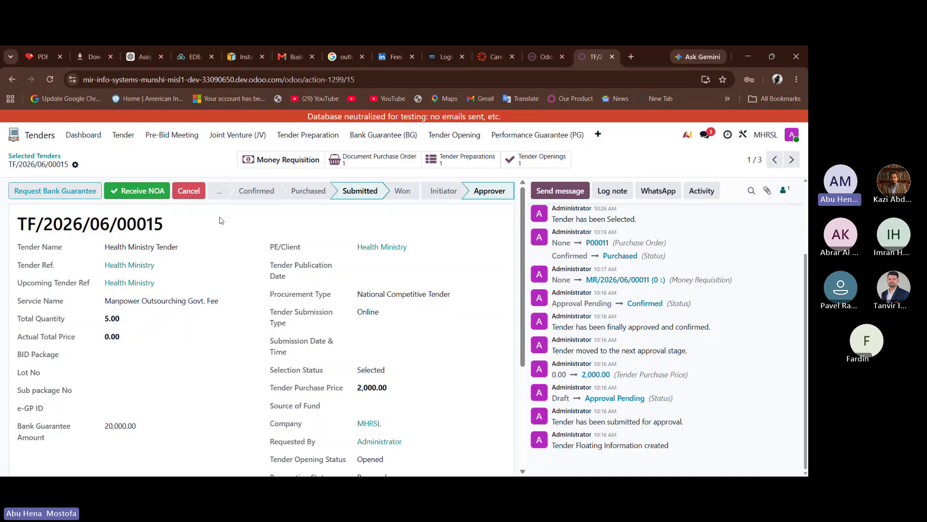
pyautogui.scroll(-3, 221, 220)
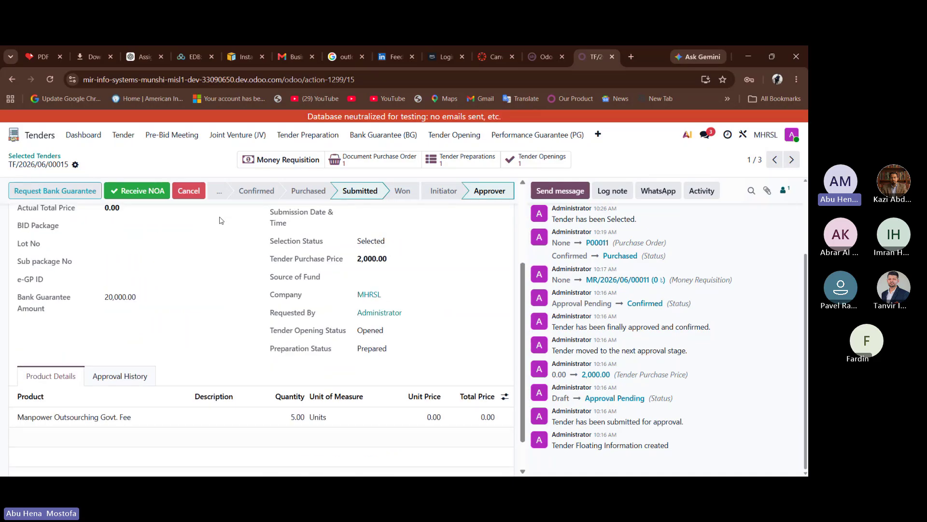
pyautogui.scroll(3, 221, 220)
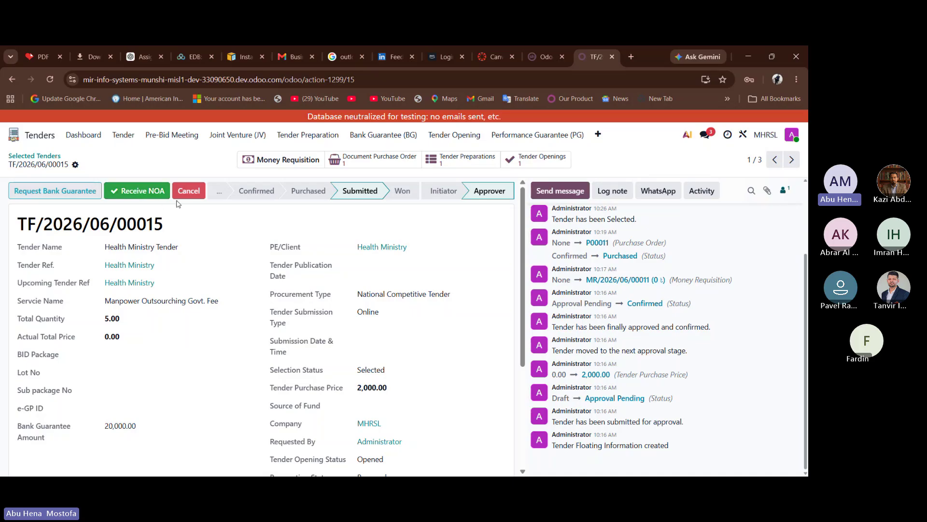
# - Start receiving the tender's NOA with a performance guarantee amount of 50,000 and an NOA date of June 25, 2026
pyautogui.click(128, 193)
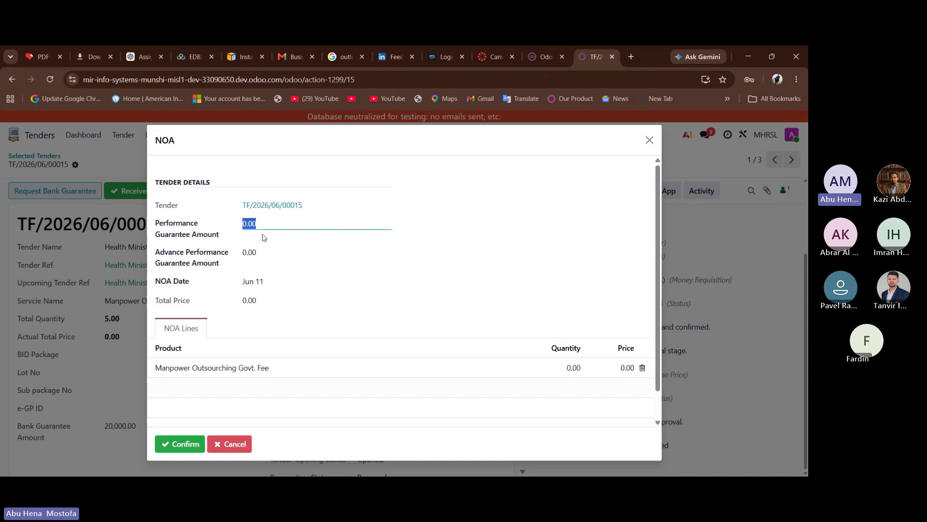
pyautogui.click(286, 225)
pyautogui.press('BackSpace')
pyautogui.press('BackSpace')
pyautogui.press('BackSpace')
pyautogui.write('50000')
pyautogui.click(272, 282)
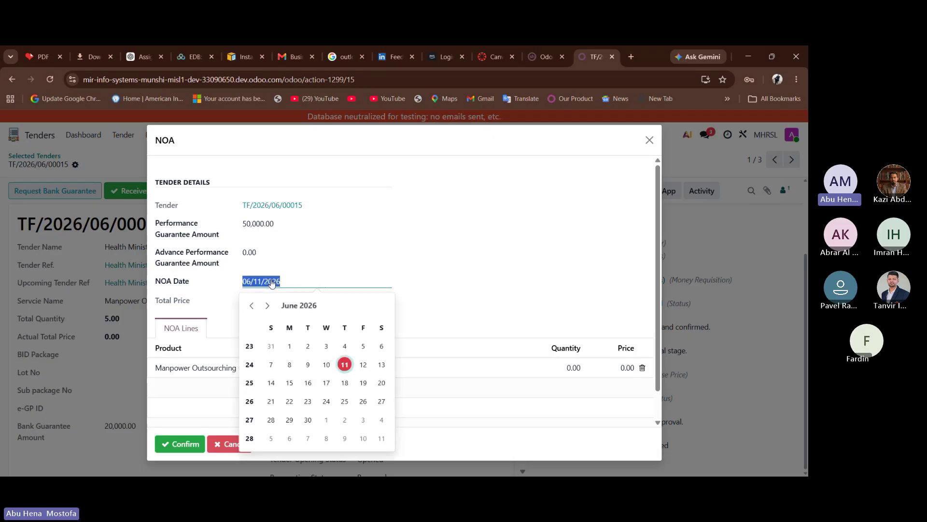
pyautogui.click(348, 406)
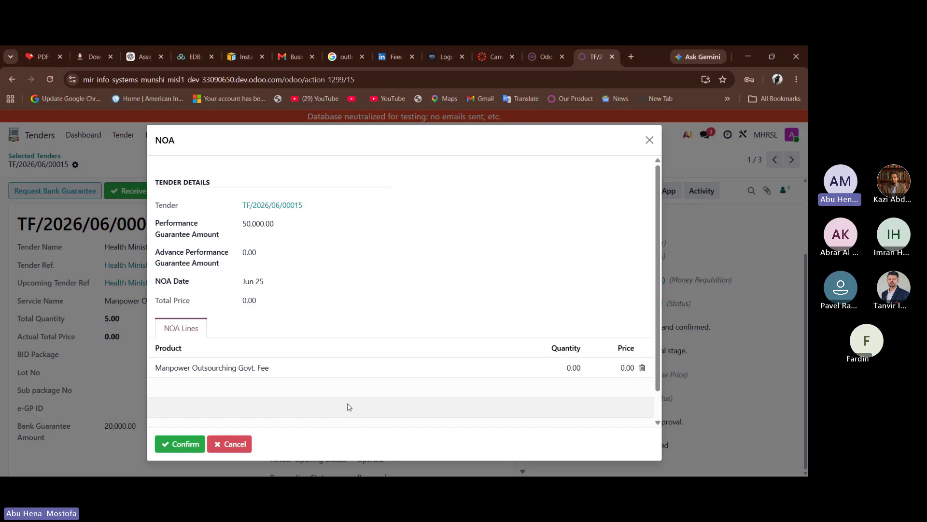
# - Set the NOA line for Manpower Outsourching Govt. Fee to quantity 5 and price 50,000, and confirm the NOA
pyautogui.scroll(-1, 288, 364)
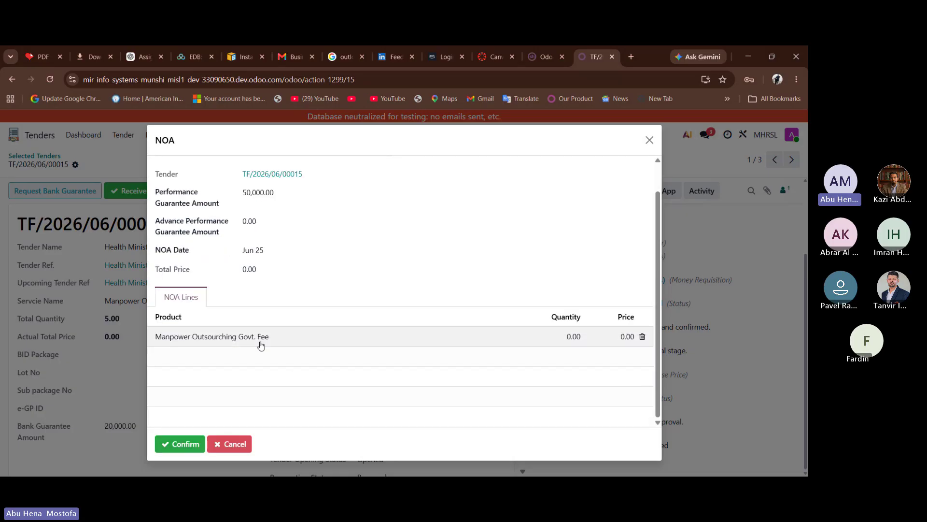
pyautogui.click(566, 333)
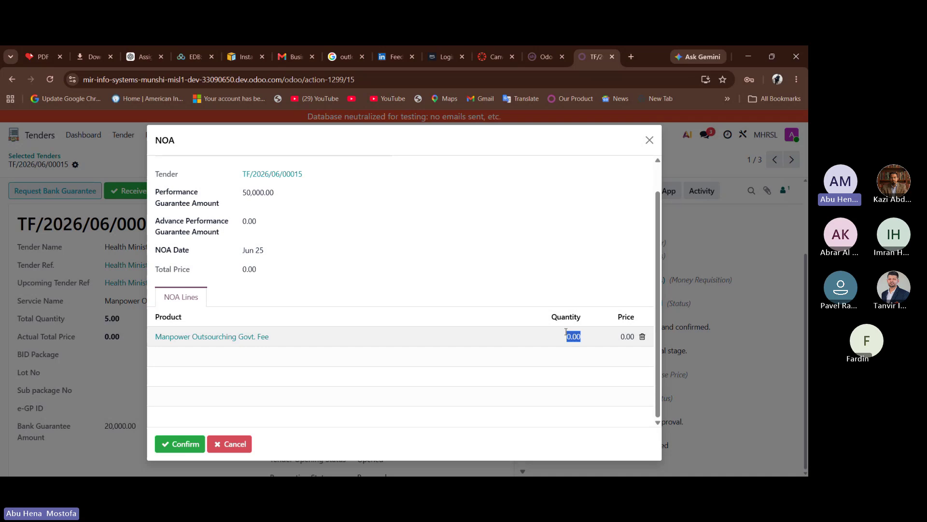
pyautogui.write('5')
pyautogui.click(651, 343)
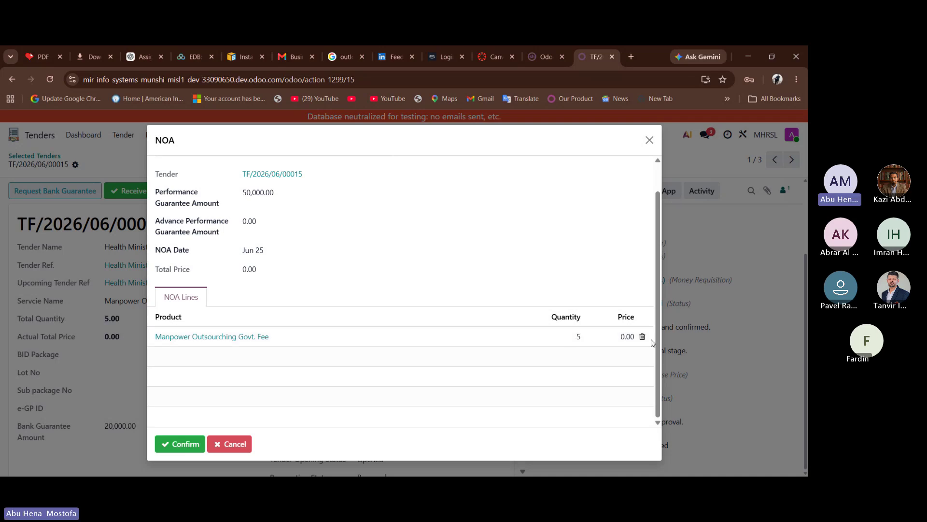
pyautogui.click(620, 339)
pyautogui.press('BackSpace')
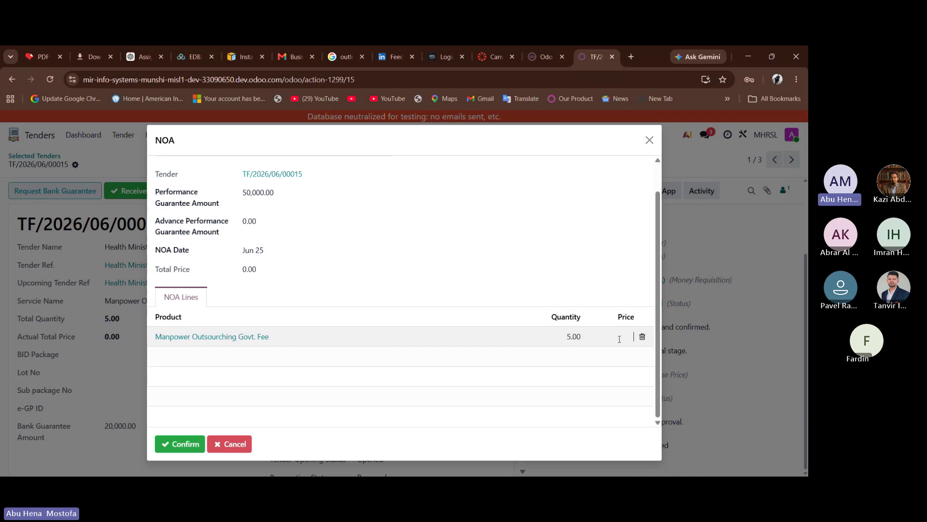
pyautogui.write('50000')
pyautogui.click(184, 442)
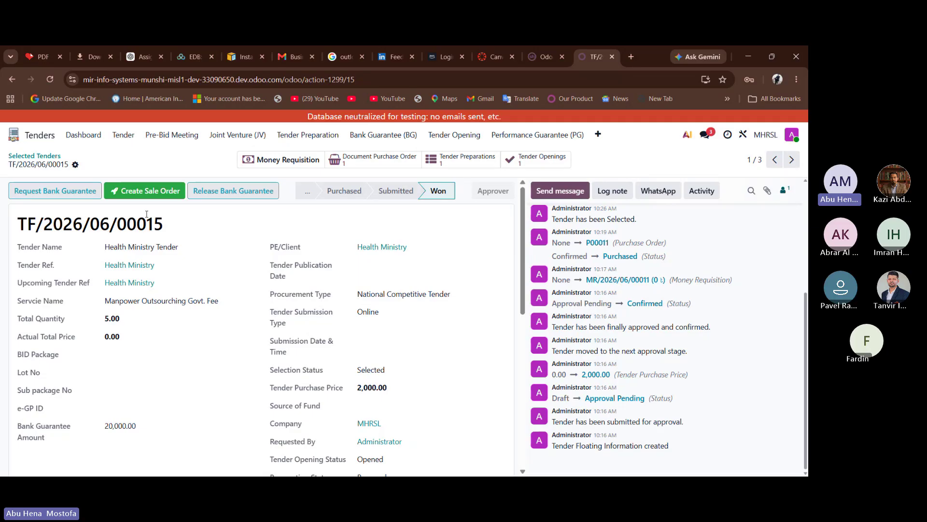
# - Examine the won tender's performance guarantee and delivery fields, and compare its awarded lines with its product details
pyautogui.scroll(-10, 147, 214)
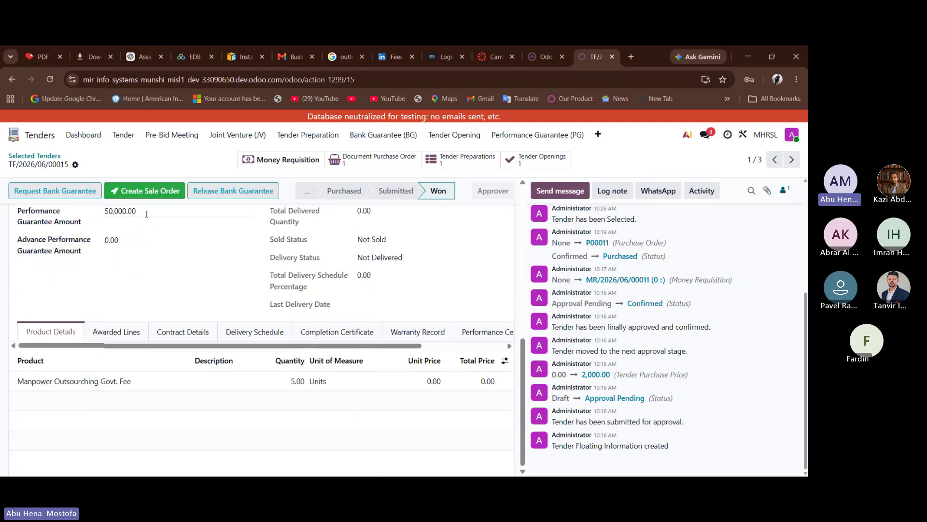
pyautogui.hscroll(2, 148, 341)
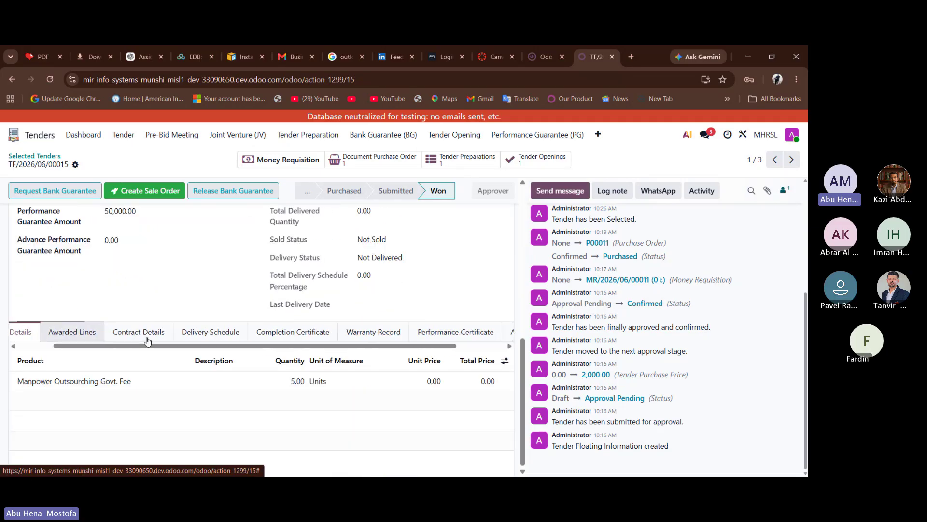
pyautogui.hscroll(3, 148, 341)
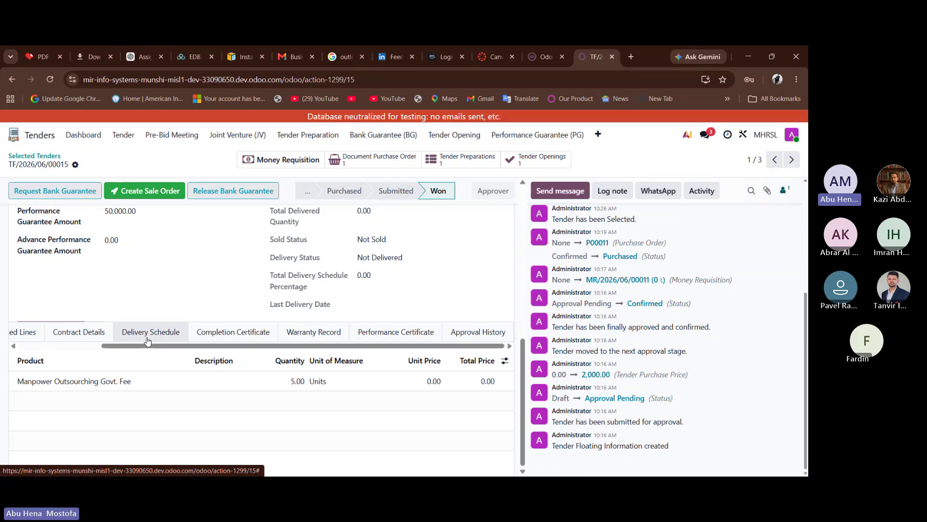
pyautogui.hscroll(-5, 147, 341)
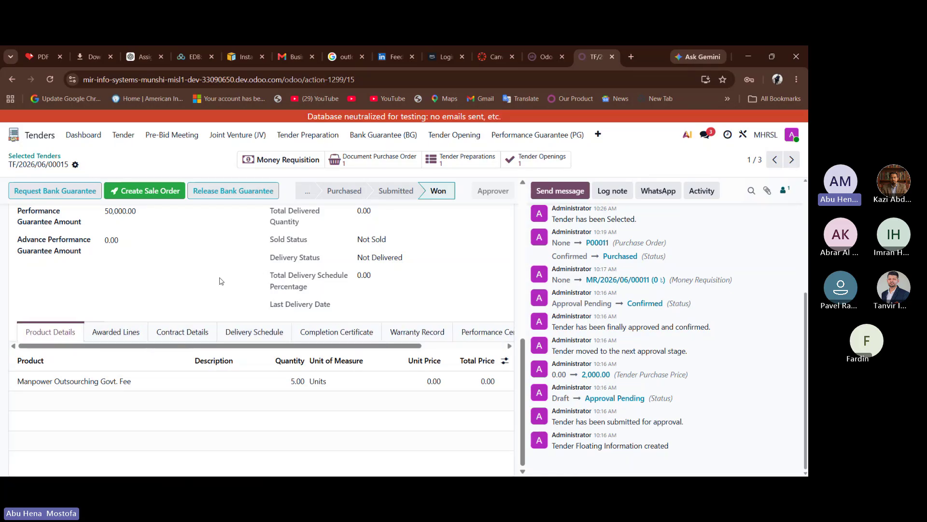
pyautogui.click(101, 340)
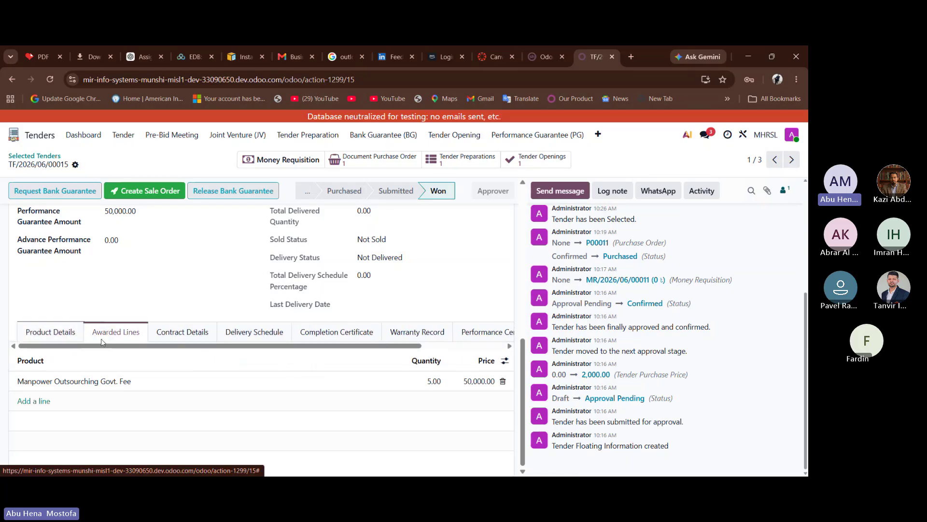
pyautogui.click(62, 332)
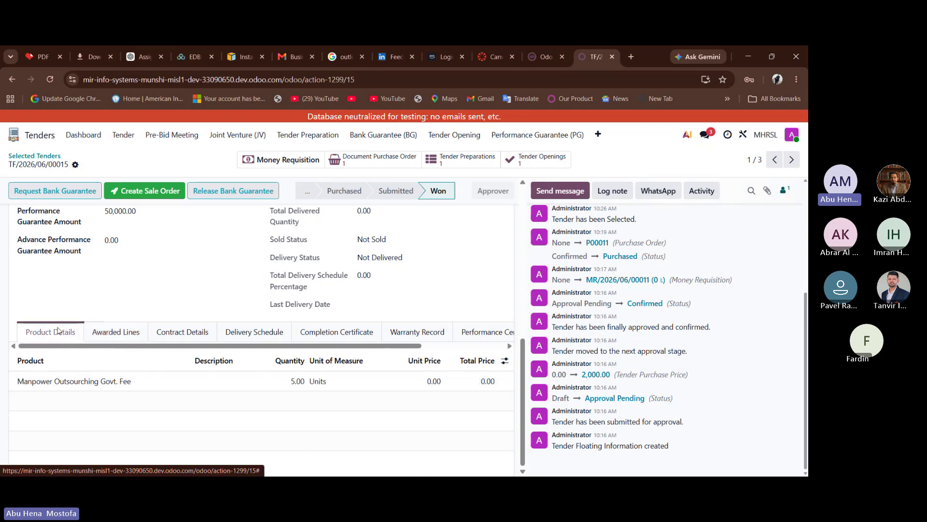
# - Examine the won tender's contract details, including the contract information, the document upload fields and the contract description
pyautogui.click(168, 338)
pyautogui.scroll(-1, 168, 339)
pyautogui.scroll(-2, 168, 338)
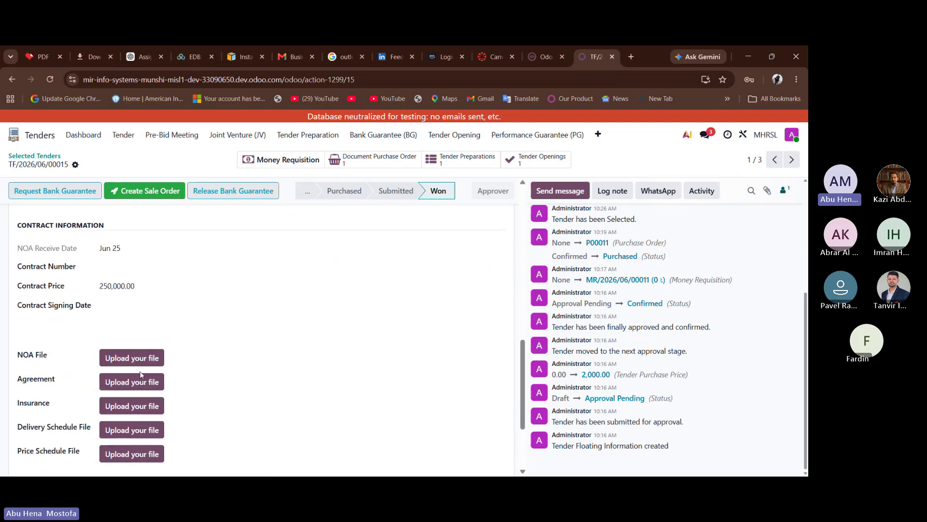
pyautogui.scroll(-2, 143, 382)
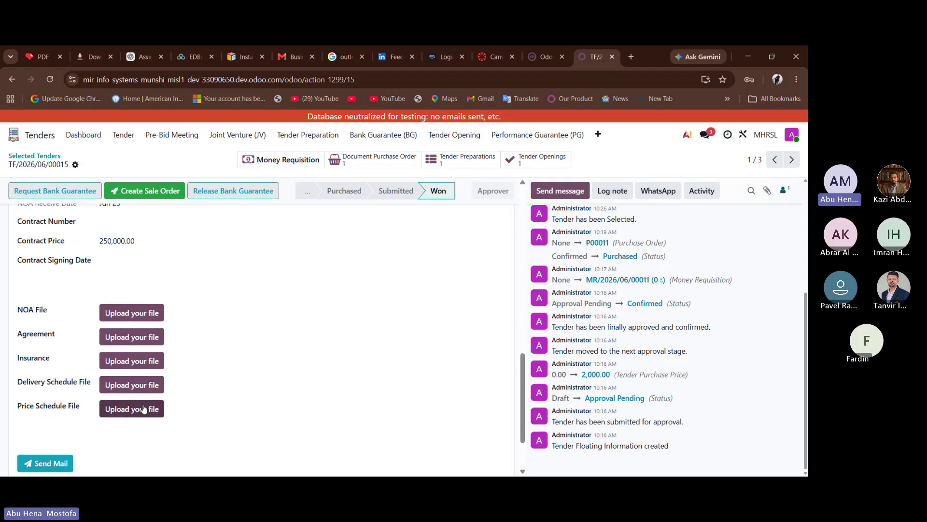
pyautogui.scroll(1, 155, 424)
pyautogui.scroll(1, 154, 424)
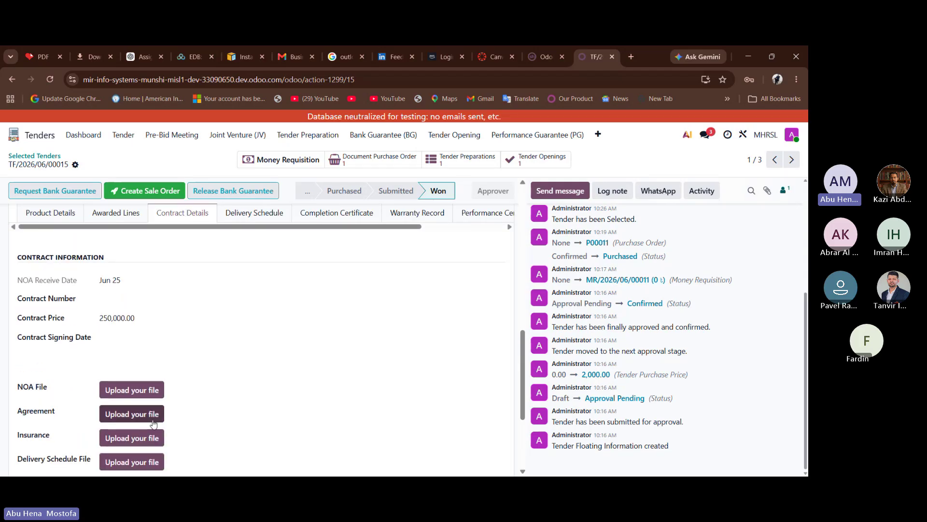
pyautogui.scroll(-2, 153, 423)
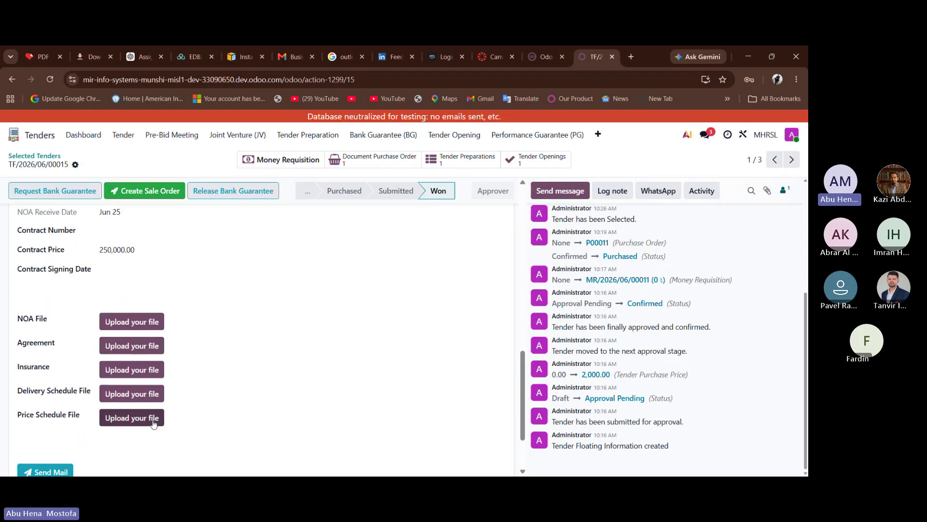
pyautogui.scroll(-1, 153, 423)
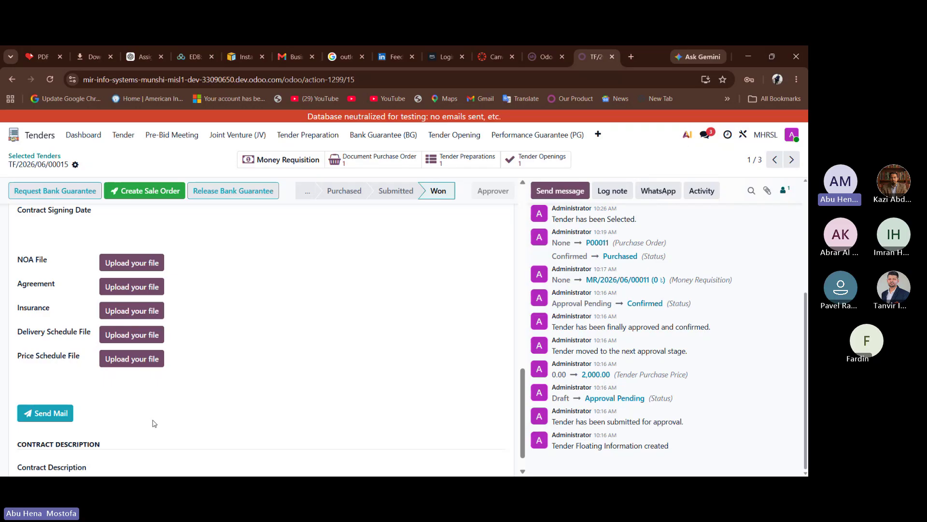
pyautogui.scroll(-1, 154, 423)
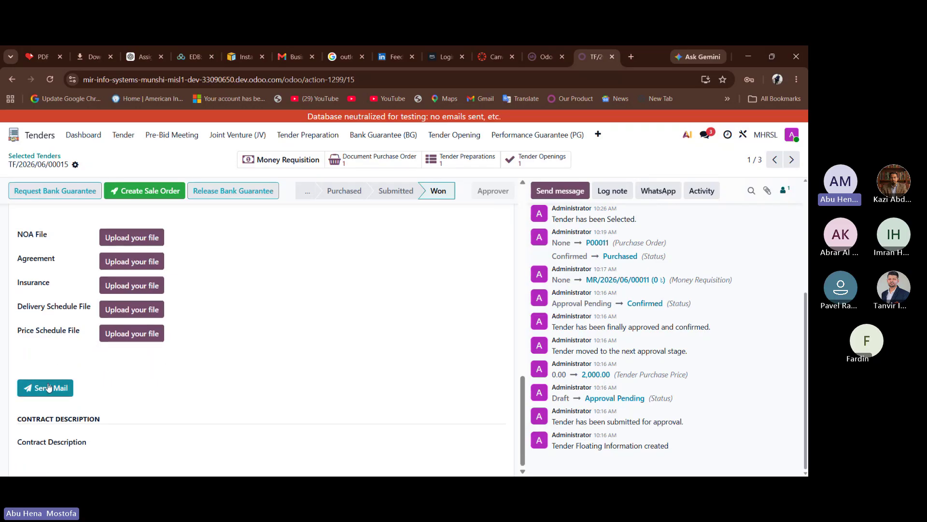
# - Set the contract signing date in the tender's contract information to 06/18/2026
pyautogui.scroll(1, 172, 385)
pyautogui.scroll(3, 167, 384)
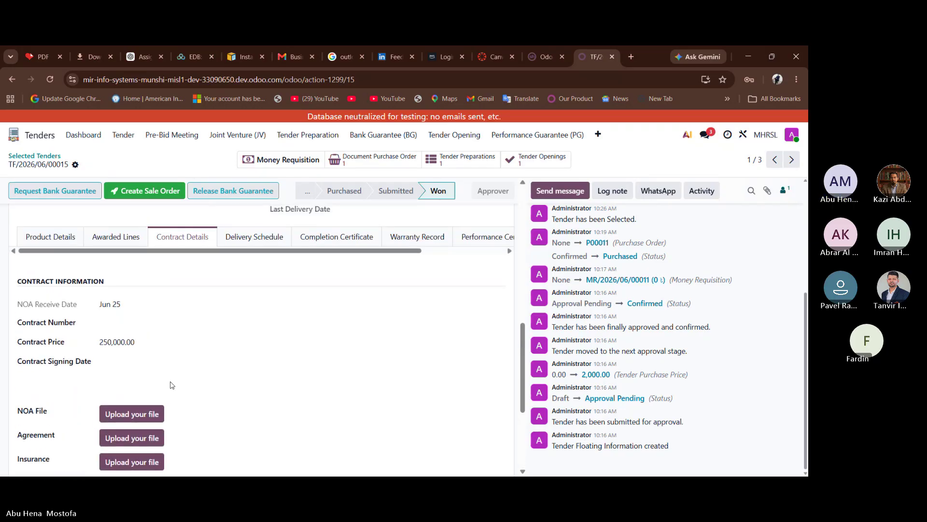
pyautogui.click(129, 364)
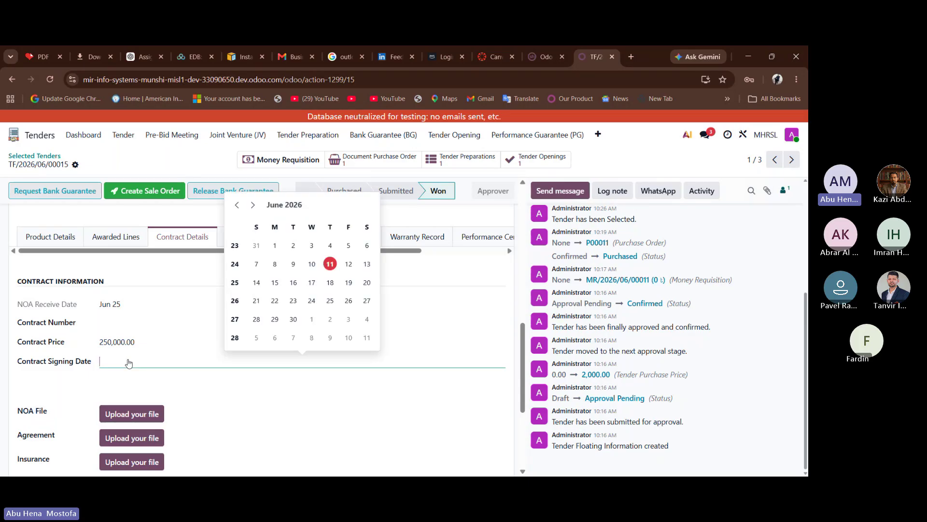
pyautogui.click(331, 283)
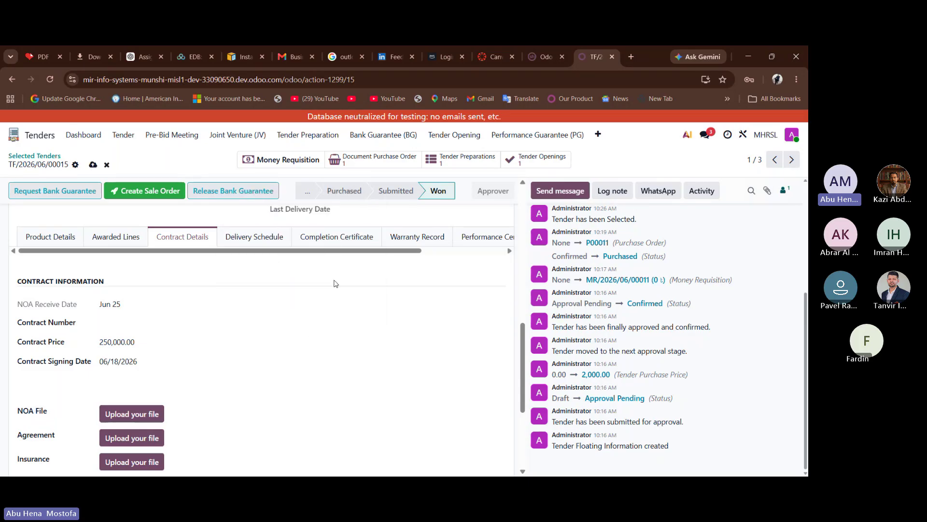
# - Add a delivery schedule line of 50 percent with 100 days to the won tender
pyautogui.click(260, 234)
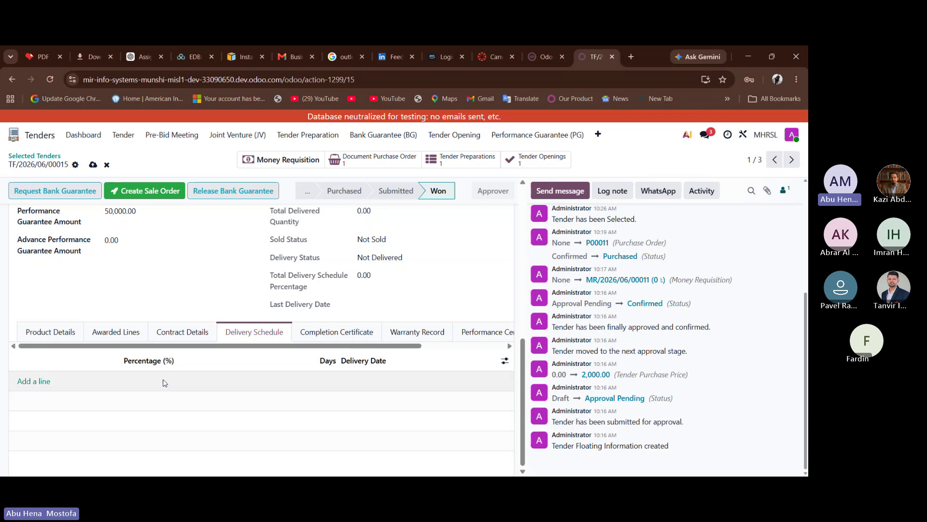
pyautogui.click(39, 381)
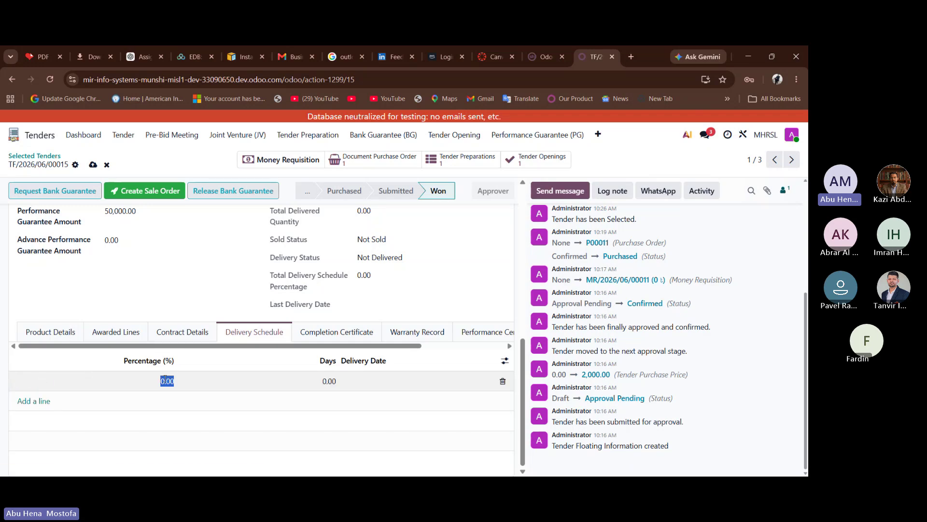
pyautogui.write('50')
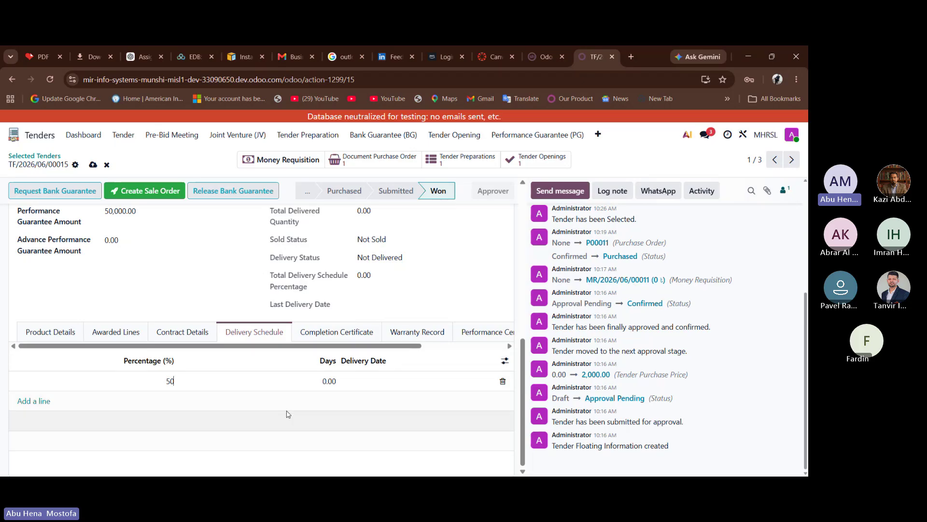
pyautogui.click(330, 381)
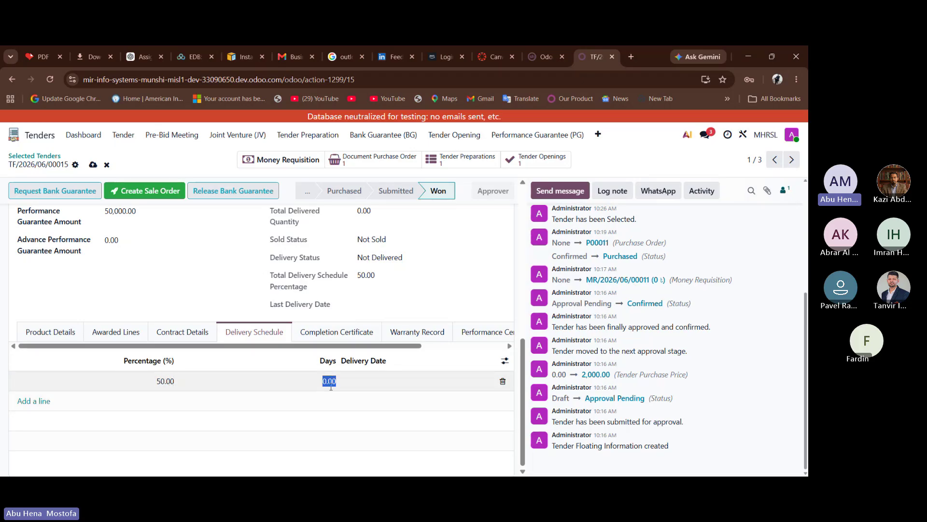
pyautogui.write('3')
pyautogui.write('100')
# - Add a second delivery schedule line for the remaining 50 percent with 150 days
pyautogui.click(35, 401)
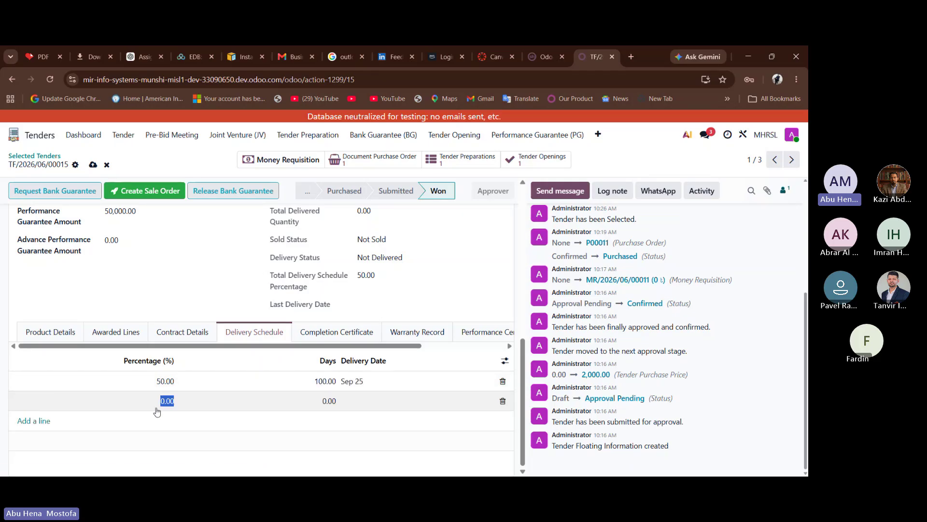
pyautogui.write('1')
pyautogui.write('500')
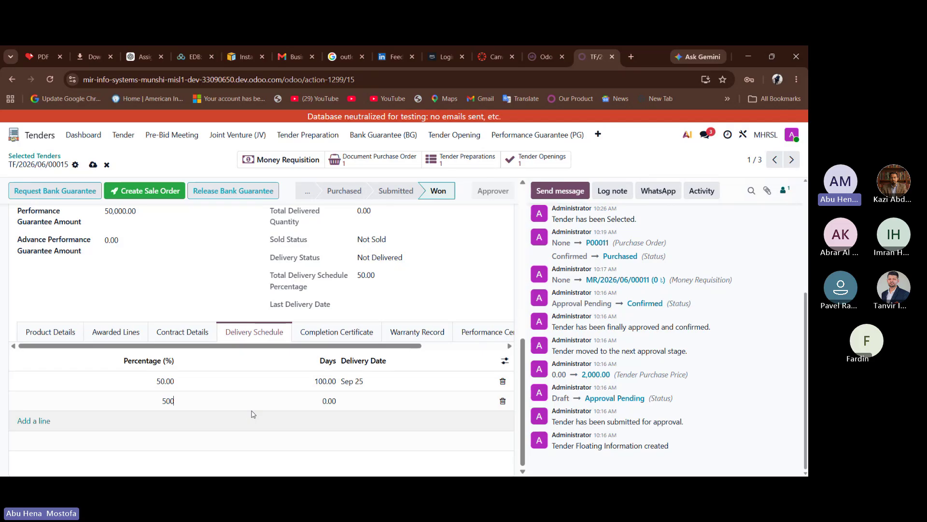
pyautogui.press('BackSpace')
pyautogui.click(320, 399)
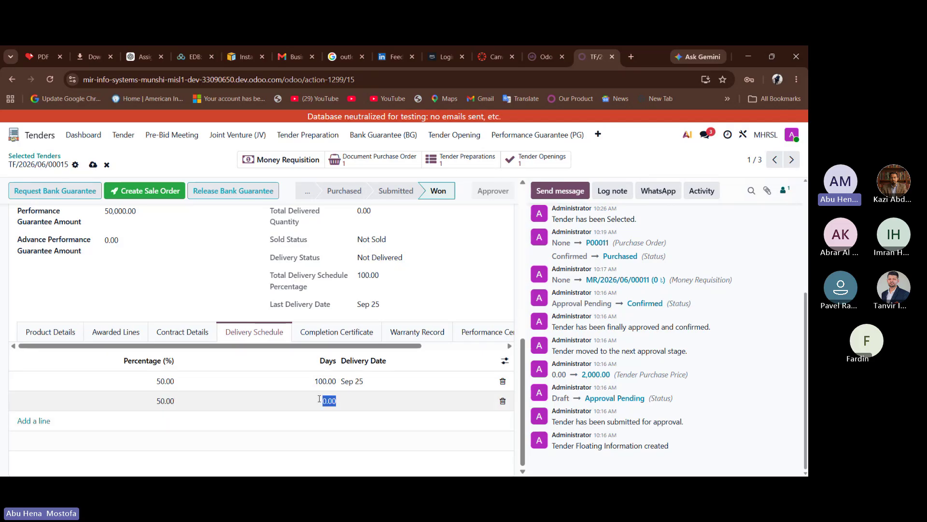
pyautogui.write('150')
pyautogui.hotkey('shift', 'Tab')
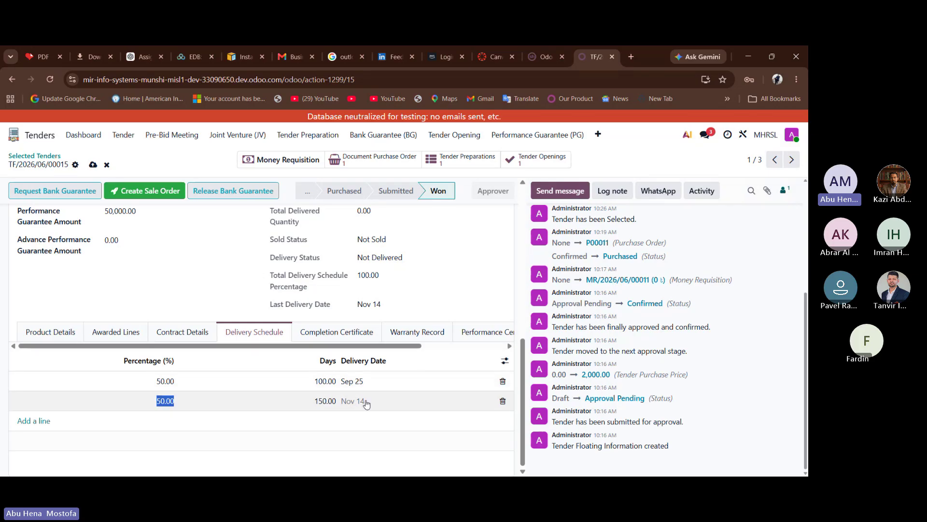
# - Review the tender's contract details and delivery schedule, plus its completion, warranty, performance certificate and approval history records
pyautogui.click(202, 333)
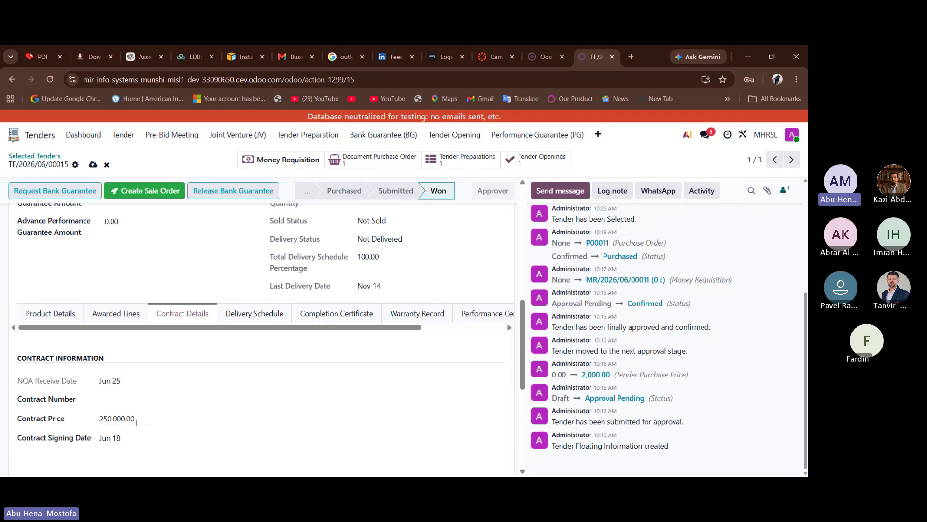
pyautogui.click(239, 314)
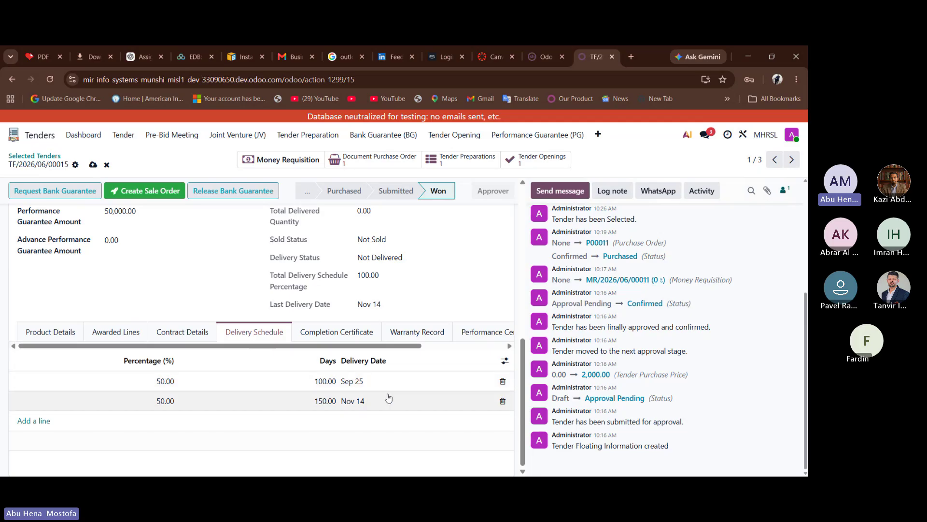
pyautogui.click(347, 333)
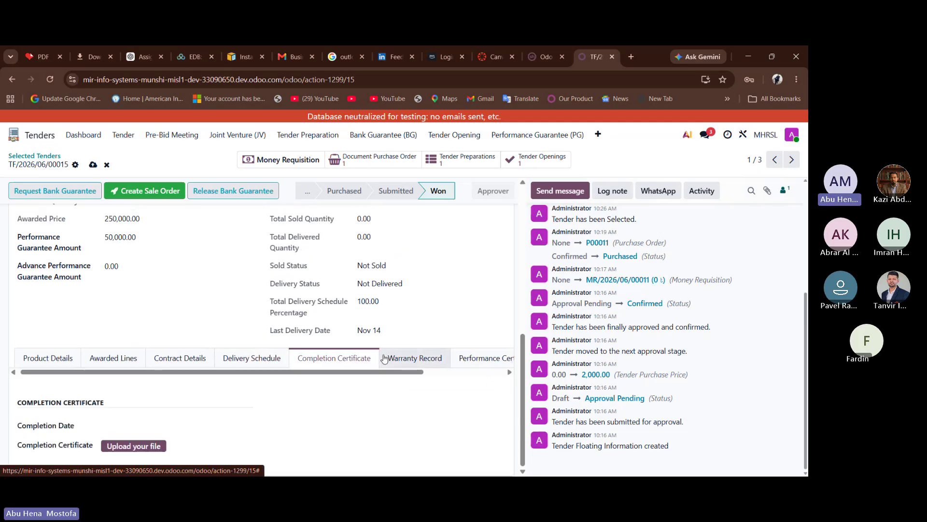
pyautogui.moveTo(367, 372); pyautogui.dragTo(370, 372)
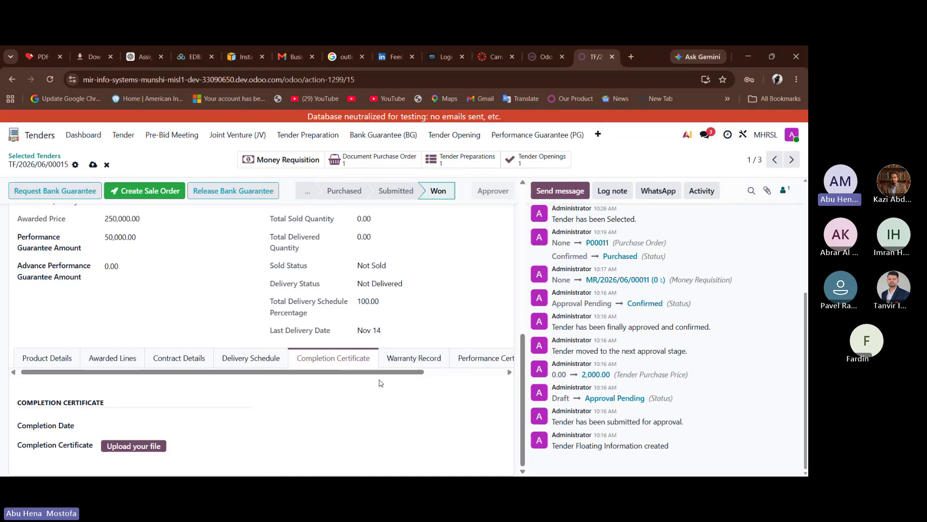
pyautogui.click(408, 365)
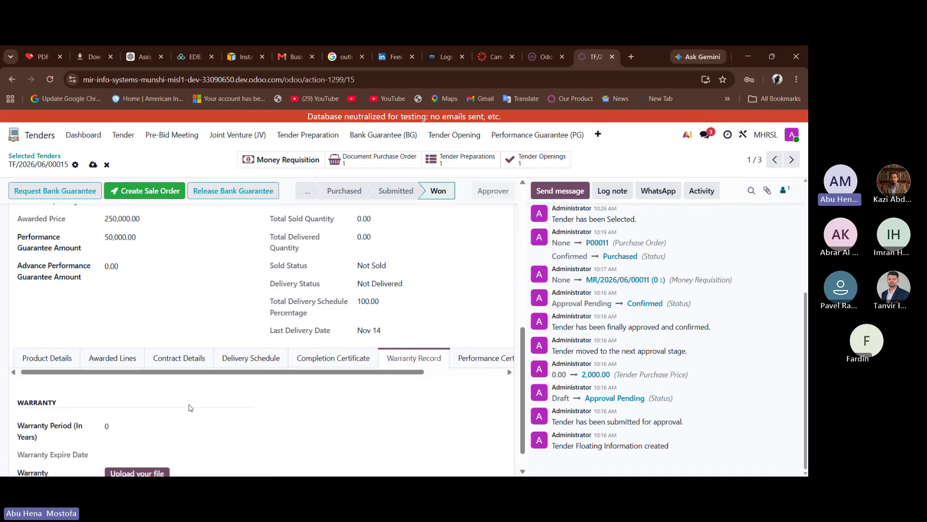
pyautogui.scroll(-1, 169, 430)
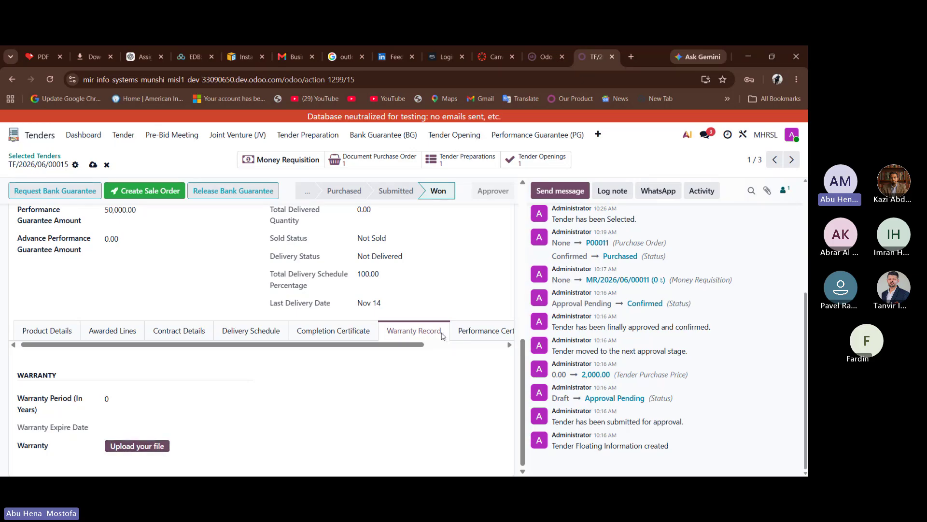
pyautogui.click(466, 331)
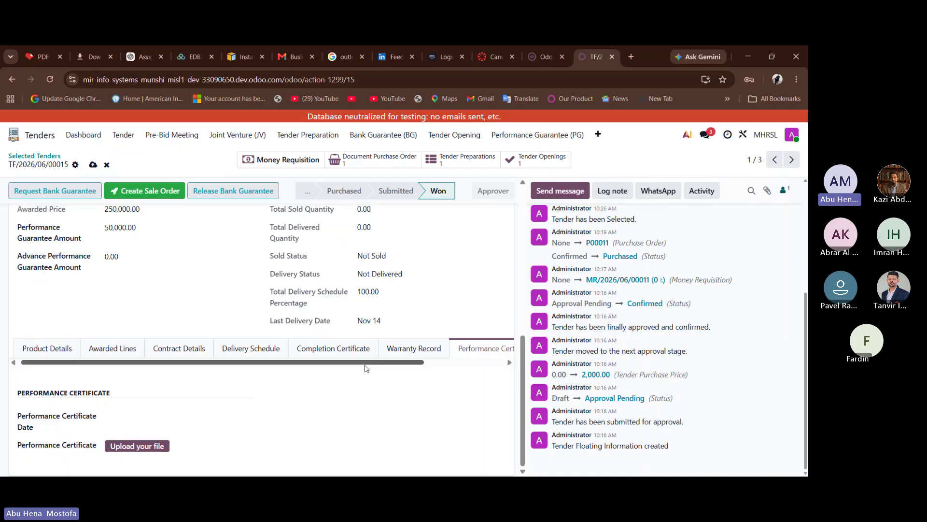
pyautogui.moveTo(366, 363); pyautogui.dragTo(466, 378)
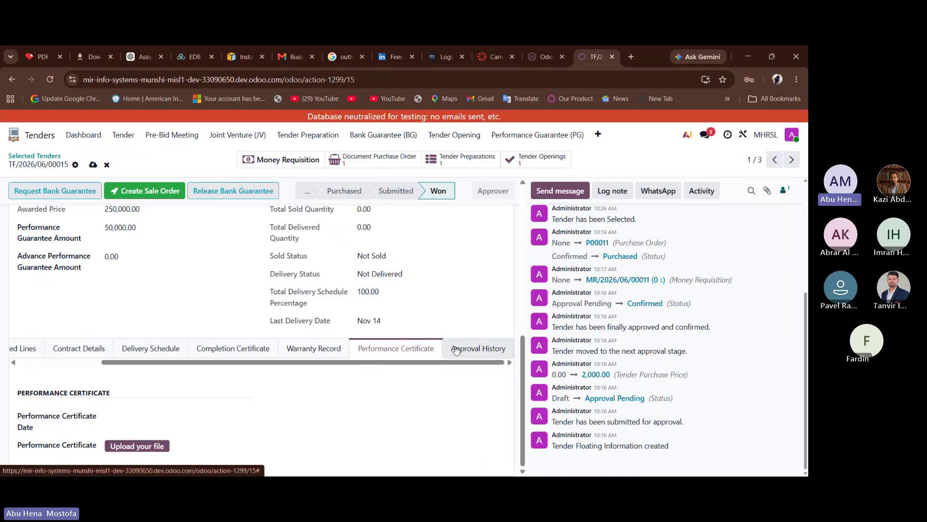
pyautogui.click(477, 348)
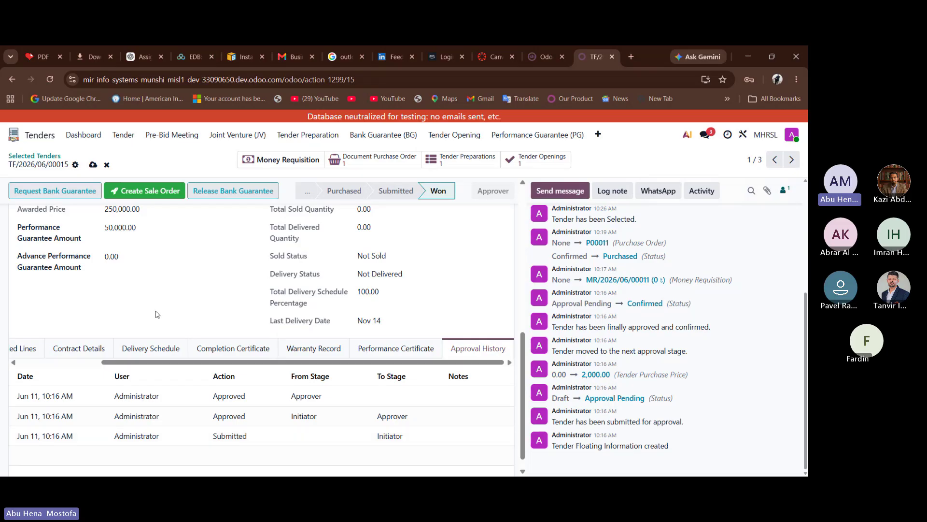
# - Create a sale order from the won Health Ministry tender
pyautogui.scroll(4, 157, 314)
pyautogui.scroll(3, 157, 315)
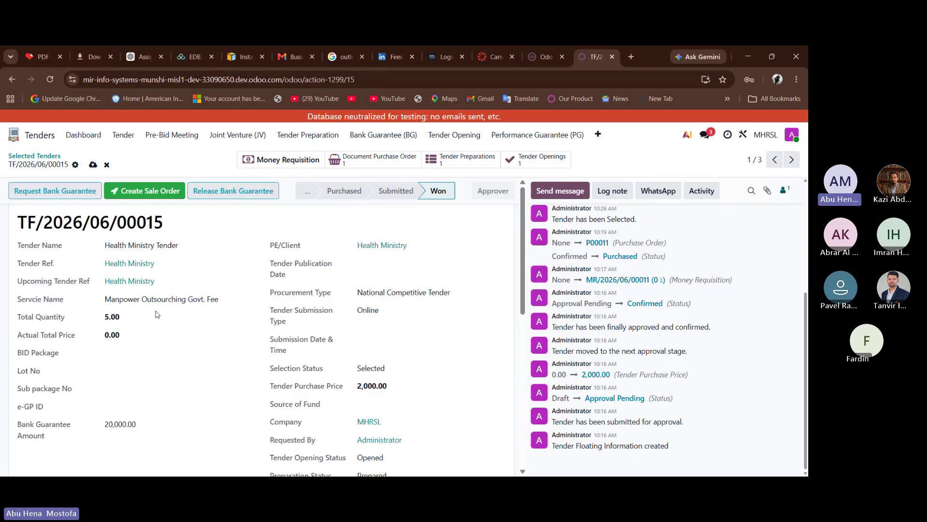
pyautogui.click(134, 193)
pyautogui.click(252, 327)
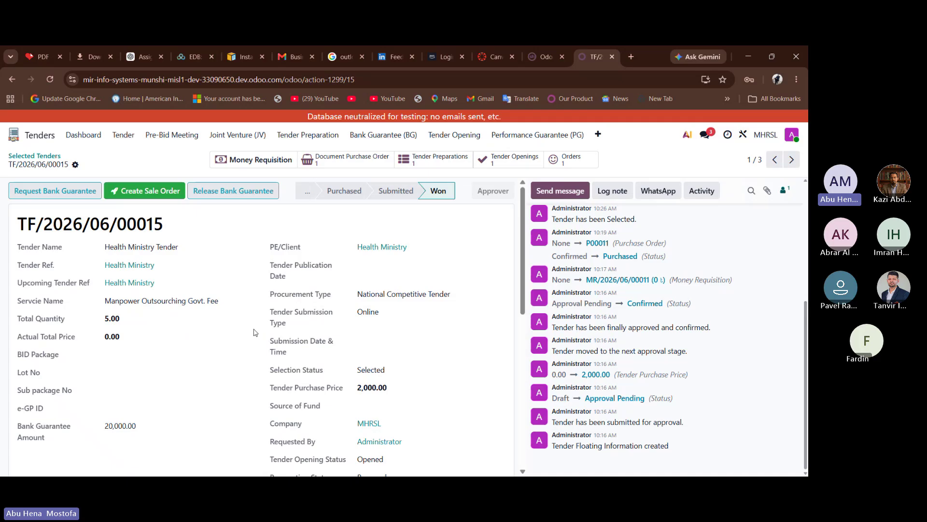
pyautogui.scroll(-10, 253, 332)
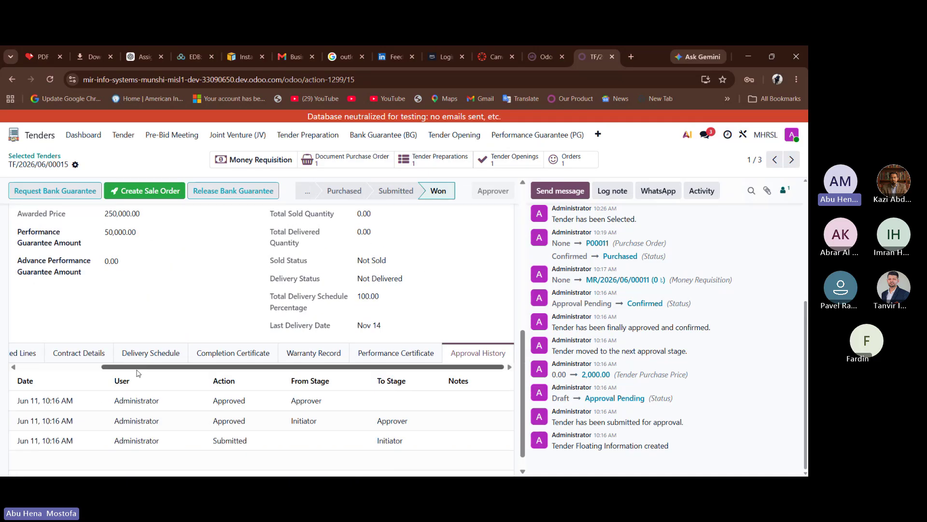
pyautogui.scroll(6, 99, 360)
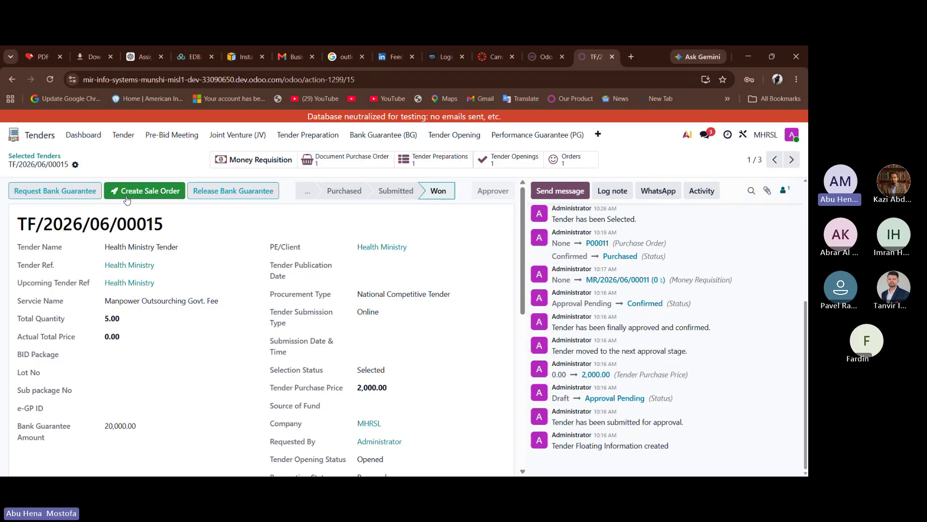
# - Open the sale order linked to the Health Ministry tender, check its order lines and confirm the quotation
pyautogui.click(571, 160)
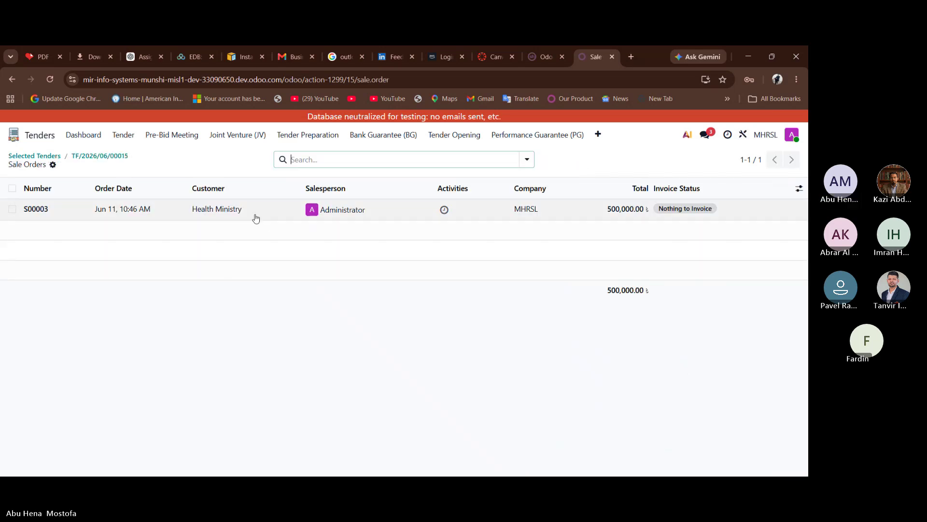
pyautogui.click(256, 218)
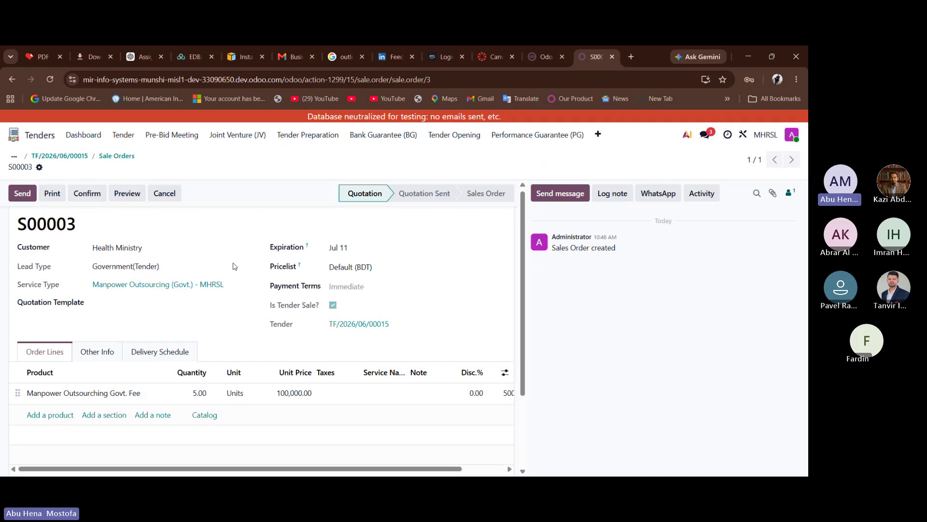
pyautogui.scroll(-2, 234, 266)
pyautogui.scroll(2, 235, 266)
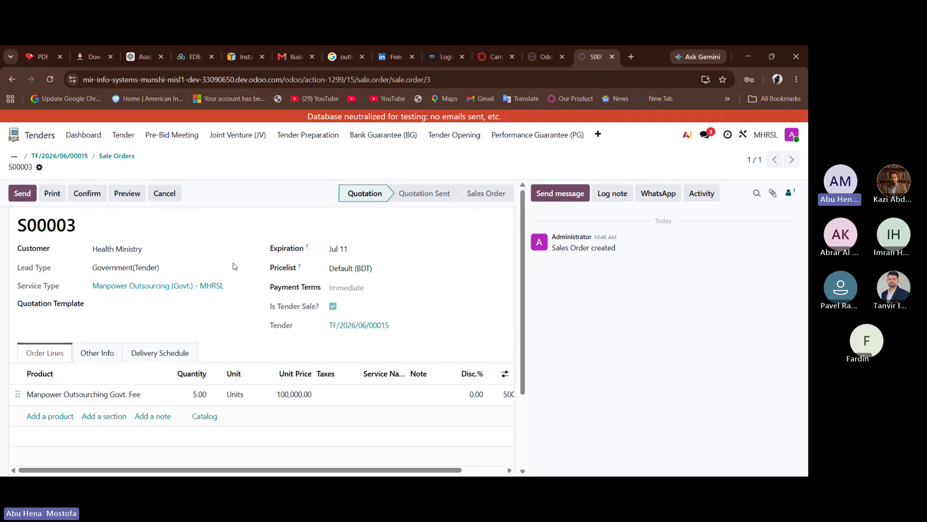
pyautogui.click(88, 193)
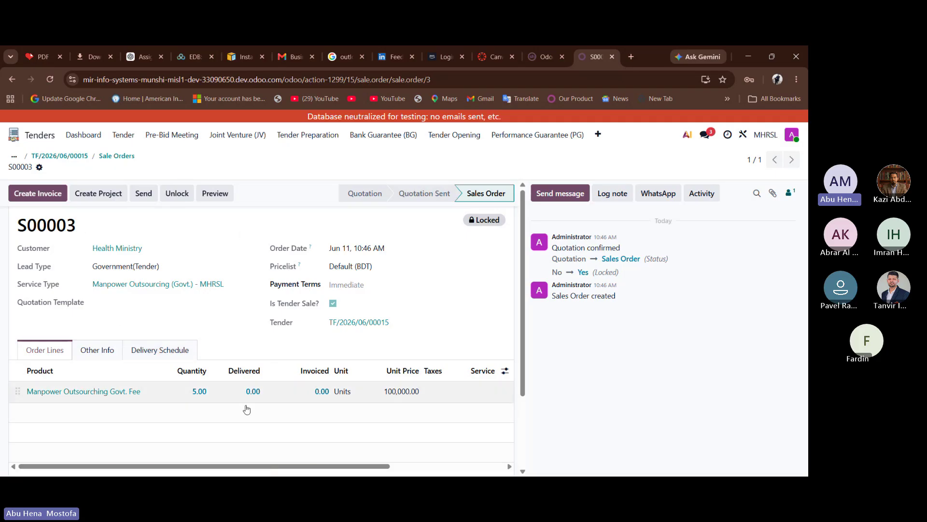
# - Try to create a project from the confirmed sale order
pyautogui.click(104, 194)
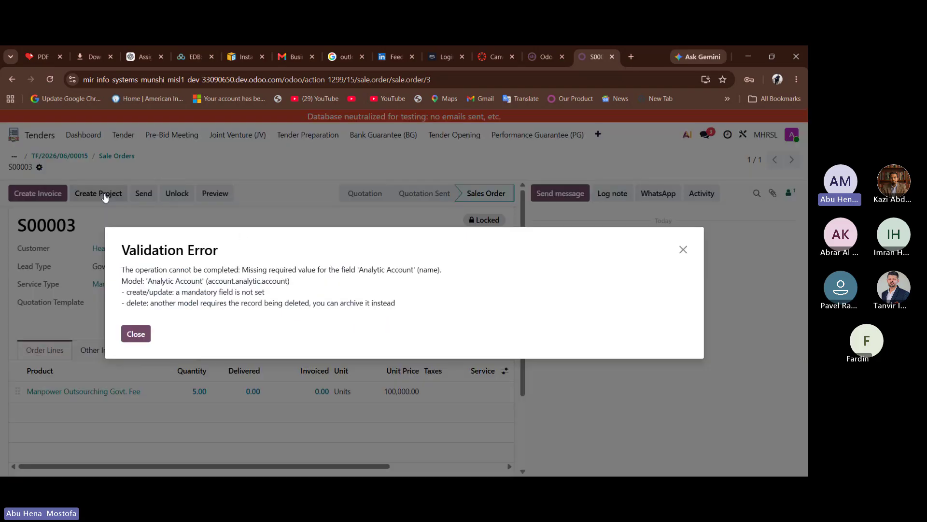
pyautogui.click(136, 335)
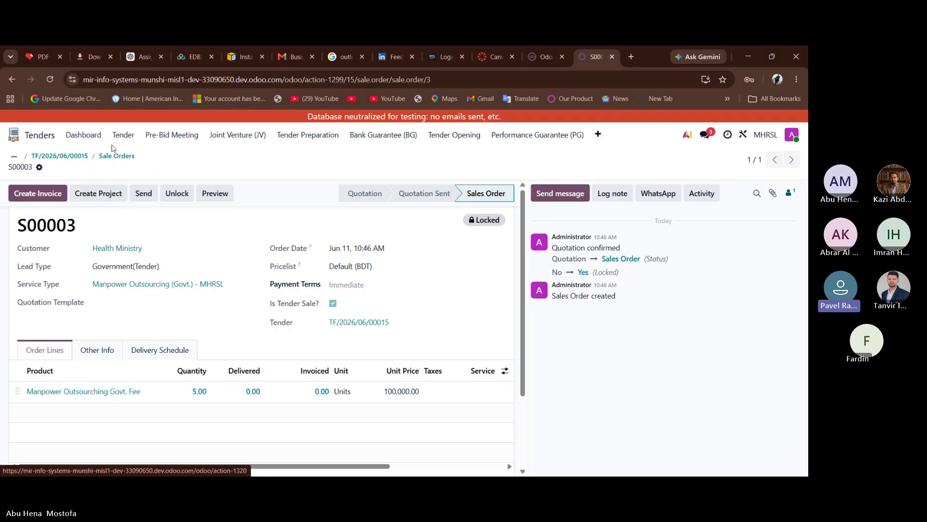
# - Start a new sale service type in the CRM configuration with service type Head Hunting and company MHRSL
pyautogui.click(34, 138)
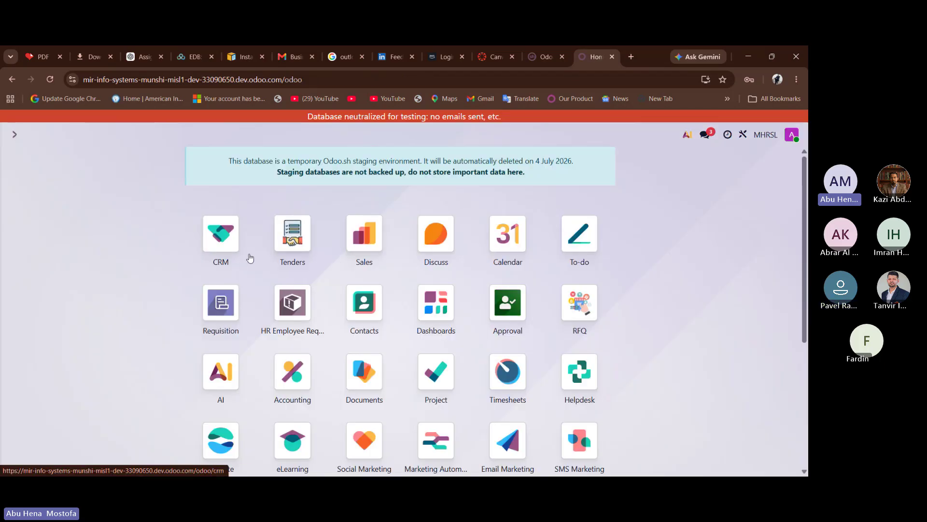
pyautogui.click(217, 240)
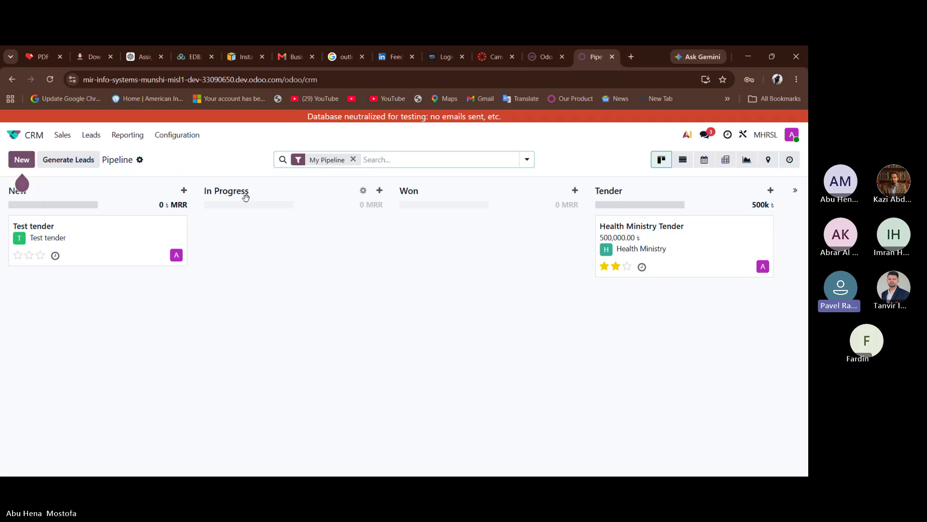
pyautogui.click(191, 135)
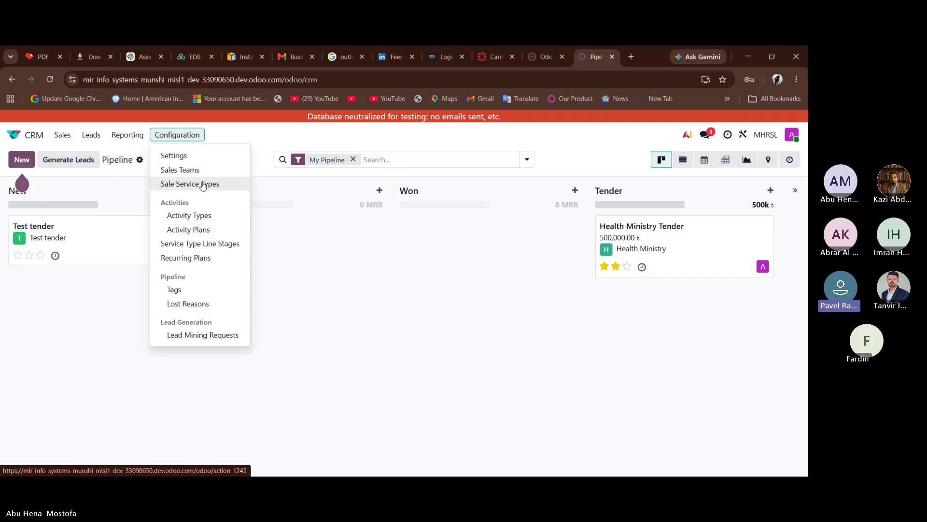
pyautogui.click(203, 185)
pyautogui.click(22, 160)
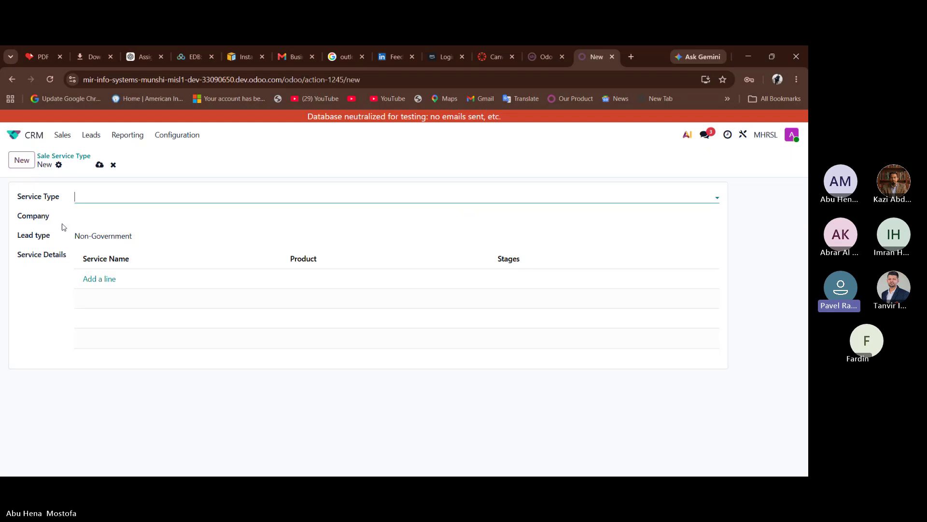
pyautogui.click(99, 197)
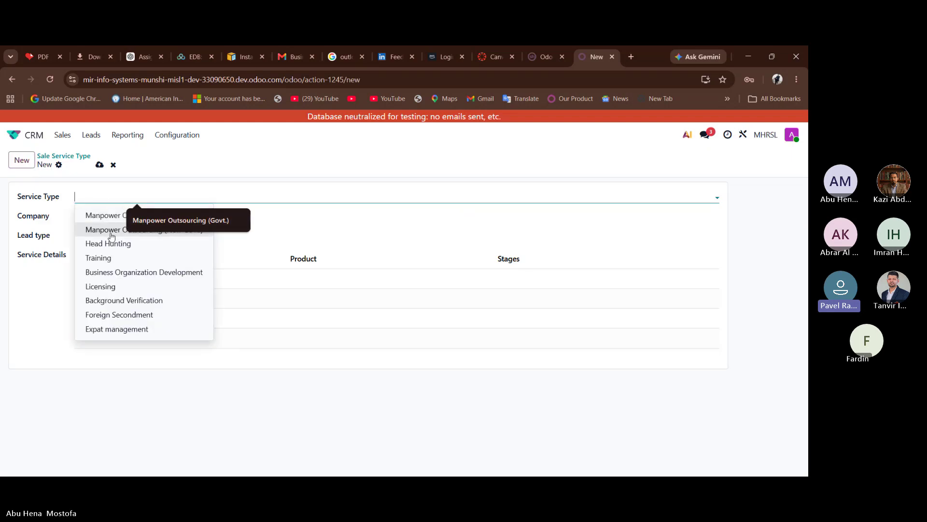
pyautogui.click(121, 243)
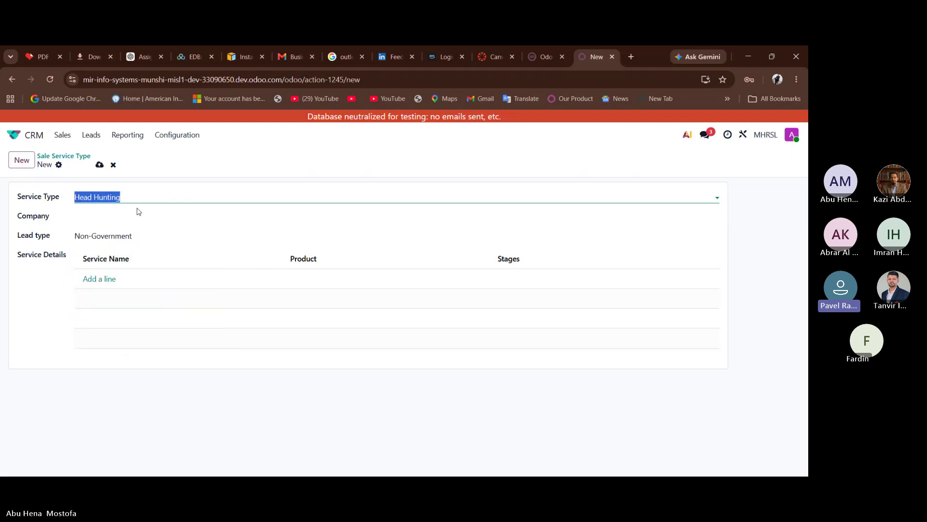
pyautogui.click(127, 213)
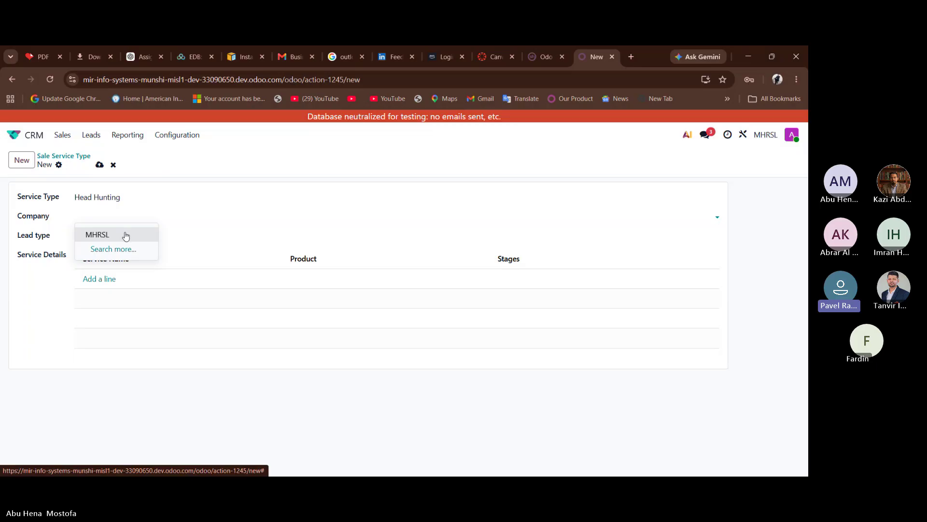
pyautogui.click(126, 235)
# - Add a Head Hunting line to the service details and search its product field for "head"
pyautogui.click(116, 279)
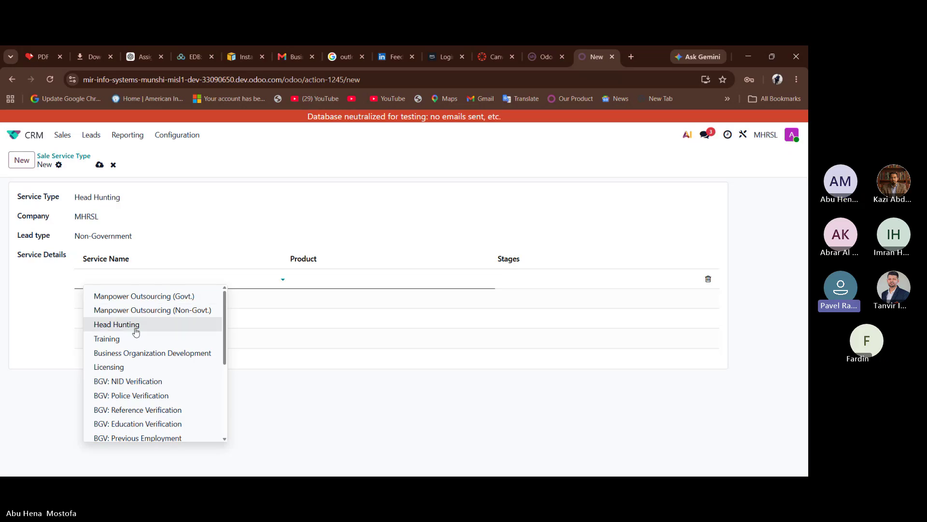
pyautogui.click(136, 325)
pyautogui.click(328, 277)
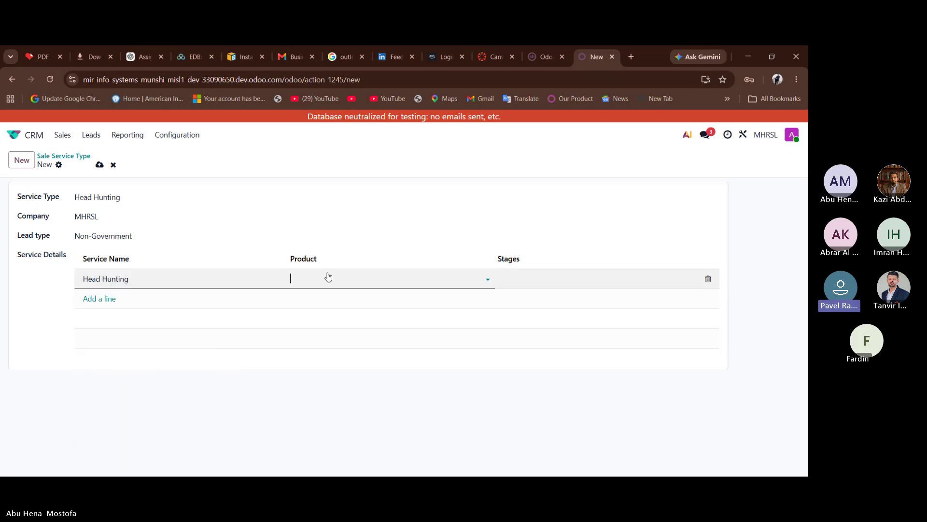
pyautogui.click(327, 279)
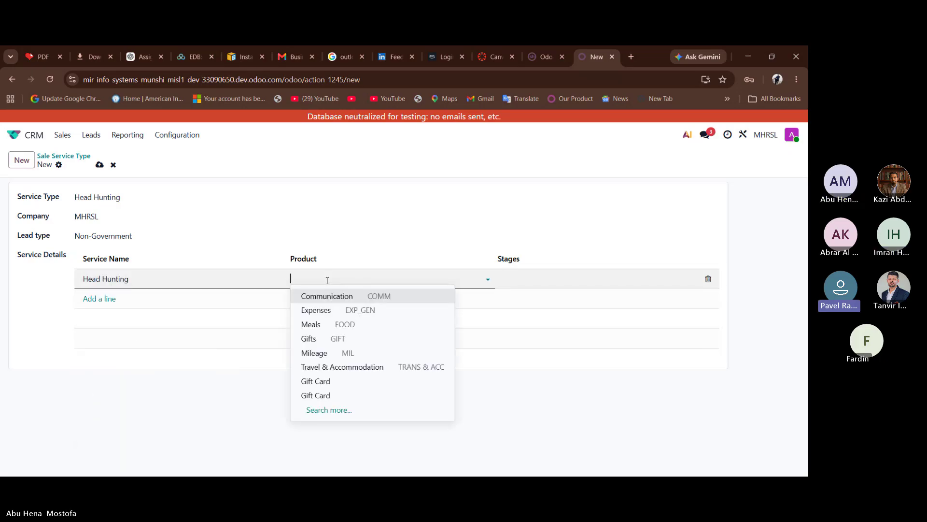
pyautogui.write('h')
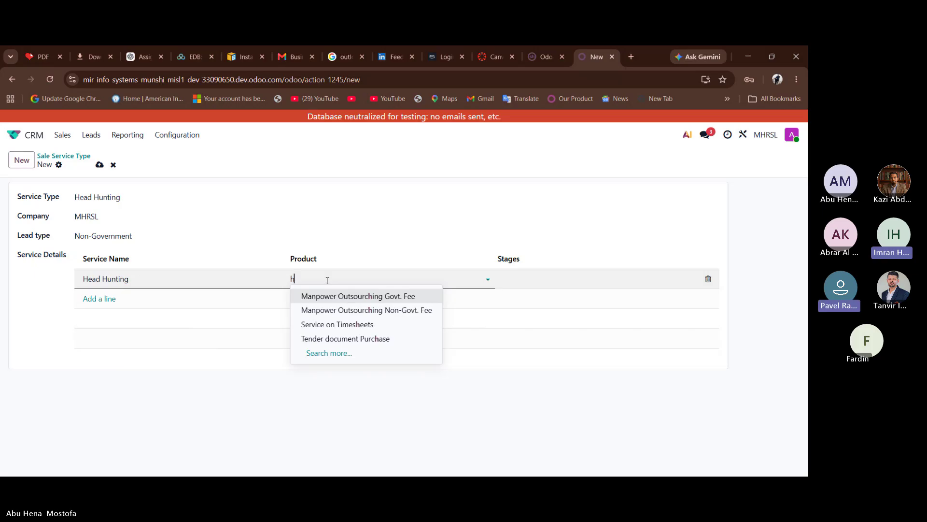
pyautogui.write('ea')
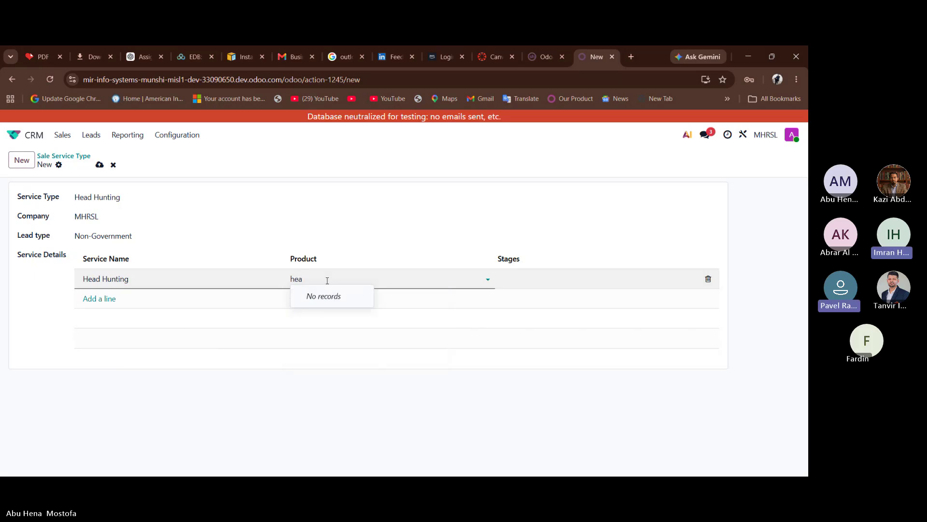
pyautogui.write('d')
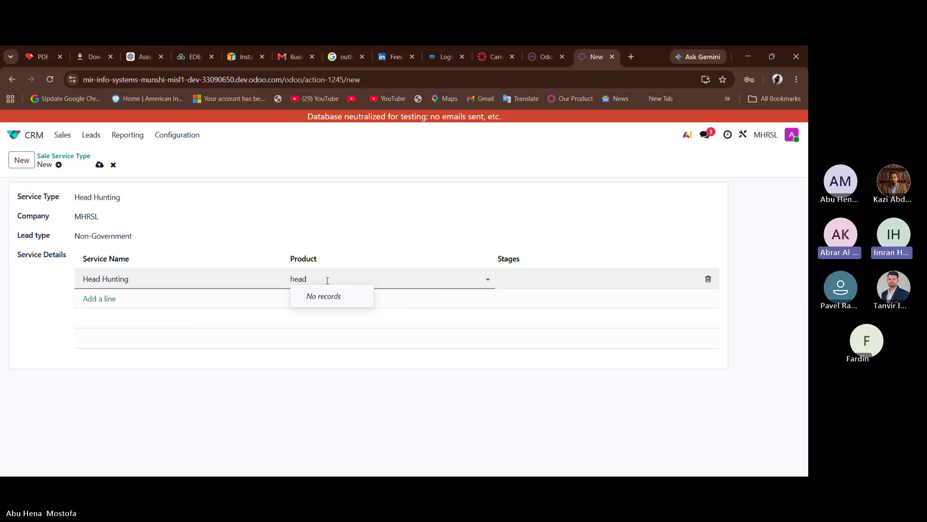
# - Clear the product search on the Head Hunting line and discard the unsaved sale service type
pyautogui.press('BackSpace')
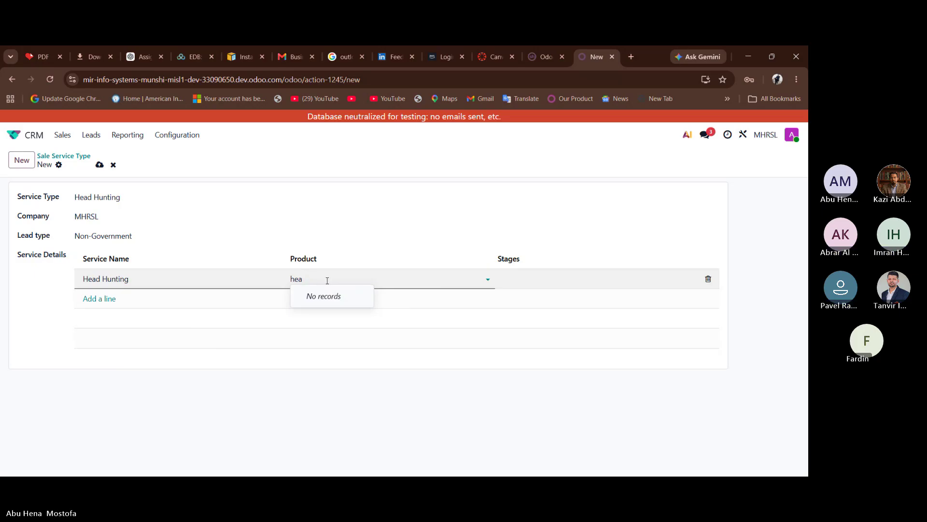
pyautogui.press('BackSpace')
pyautogui.press('BackSpace')
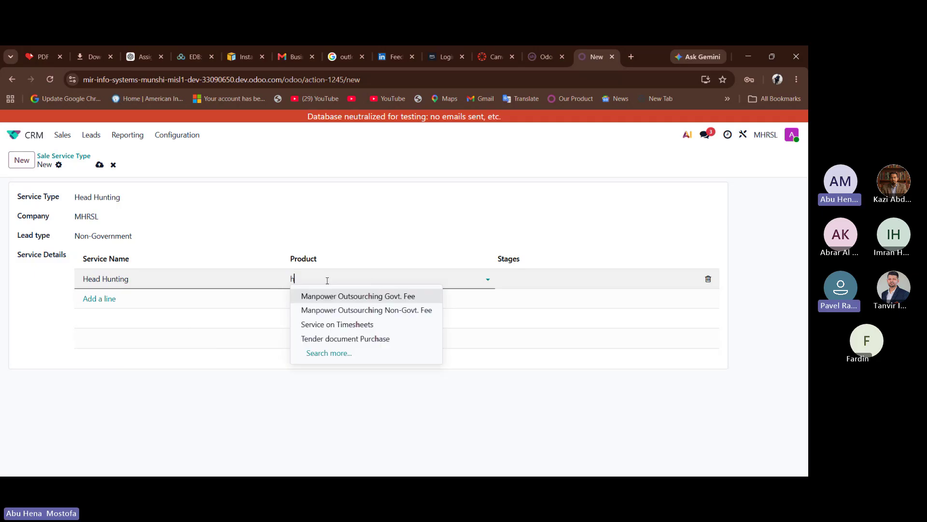
pyautogui.press('BackSpace')
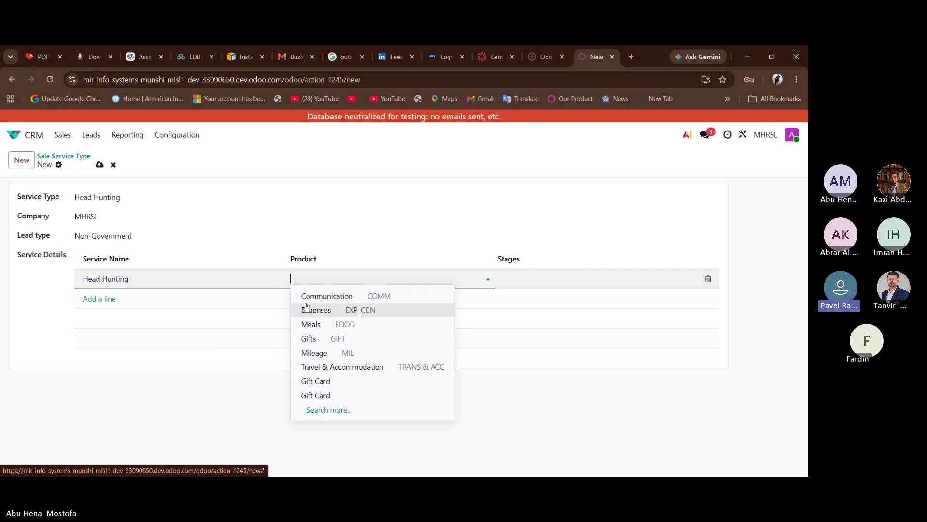
pyautogui.click(113, 164)
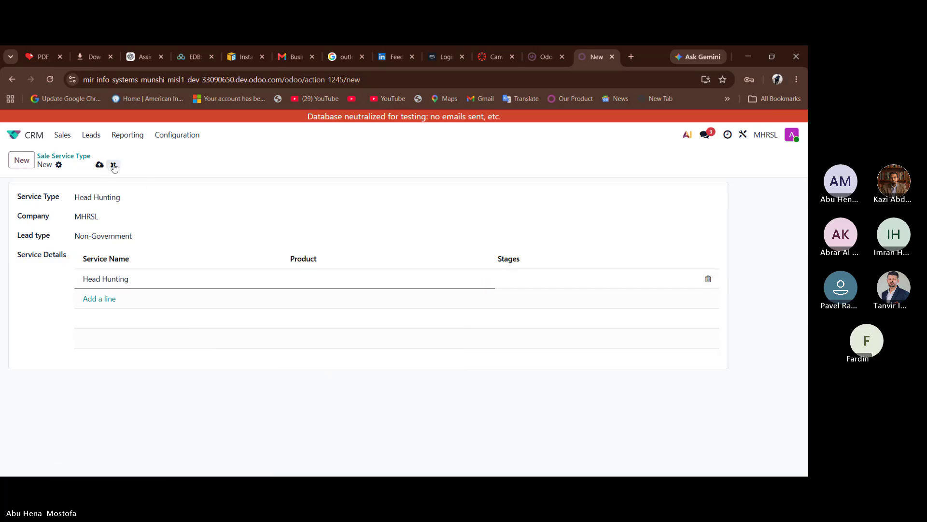
# - Switch to the Inventory app and open its product list
pyautogui.click(35, 134)
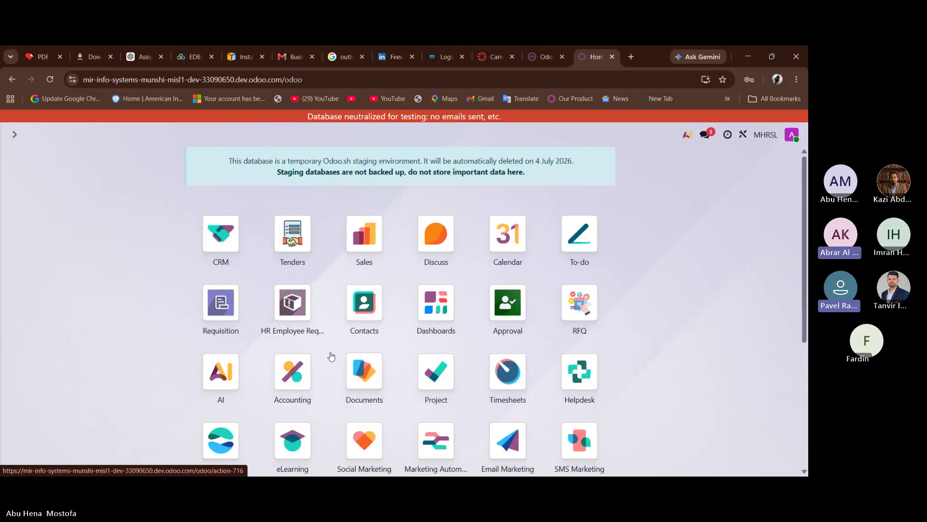
pyautogui.write('/in')
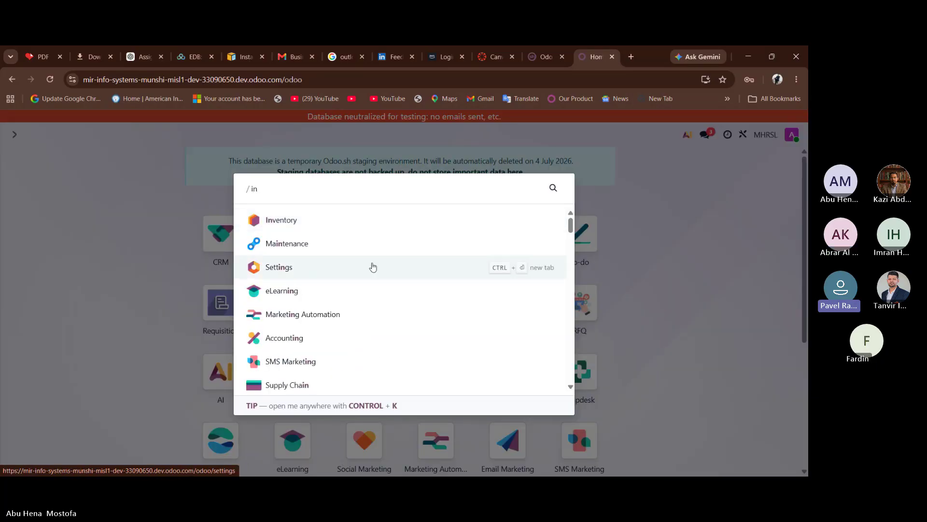
pyautogui.click(357, 220)
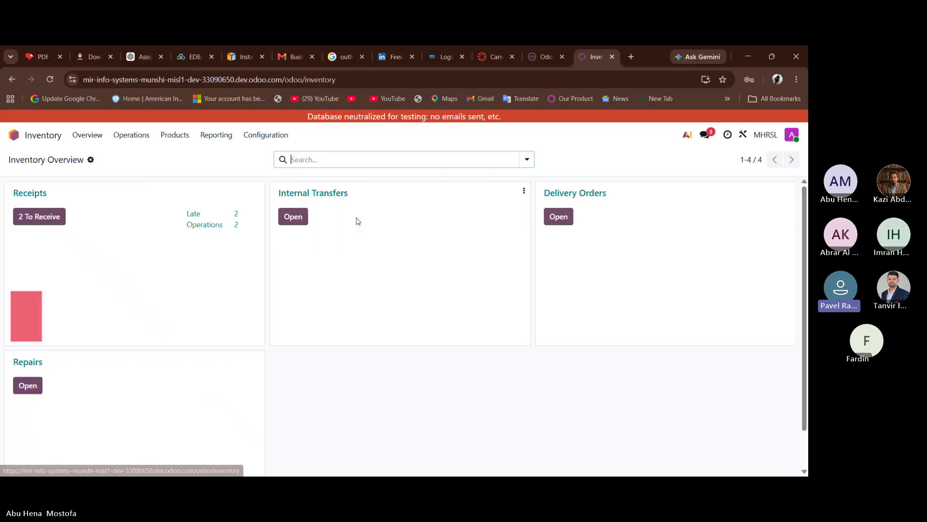
pyautogui.click(190, 135)
pyautogui.click(188, 154)
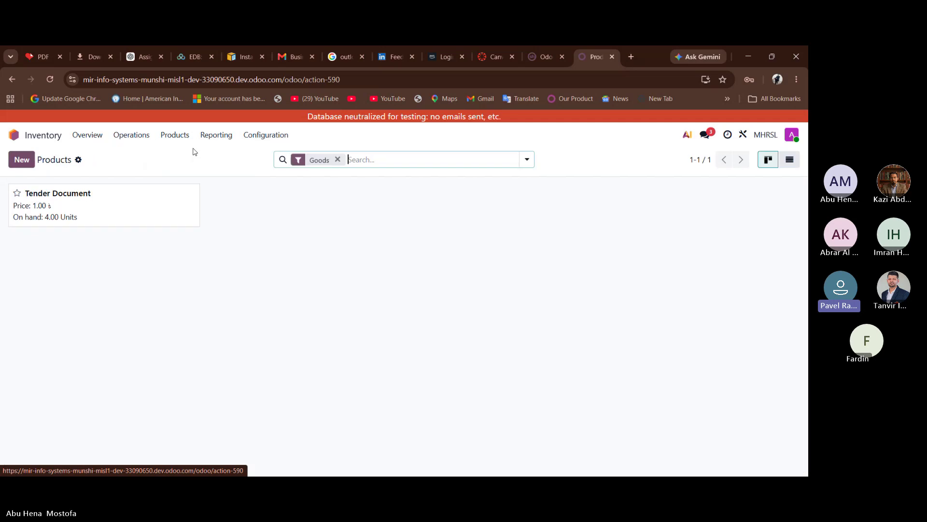
# - Create a product named Headhunting with product type Service and save it
pyautogui.click(21, 160)
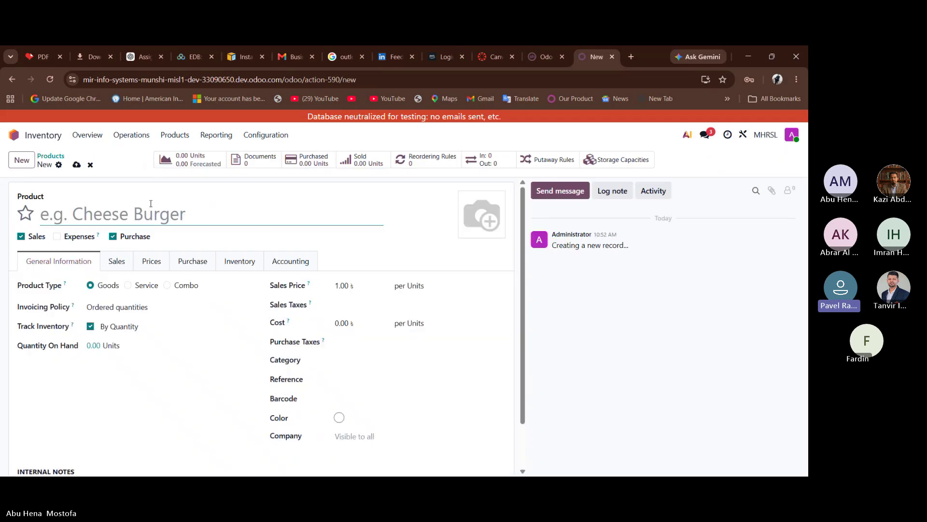
pyautogui.write('Head')
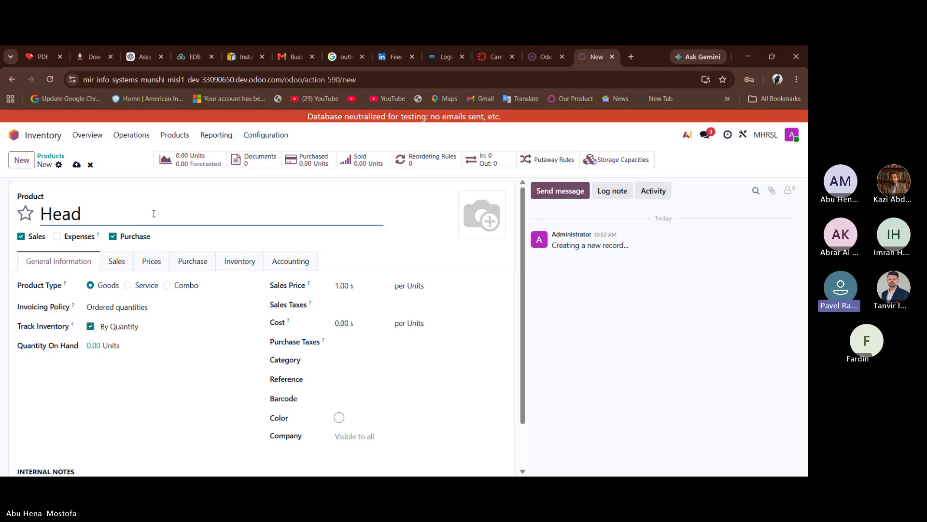
pyautogui.write('hunting')
pyautogui.click(132, 286)
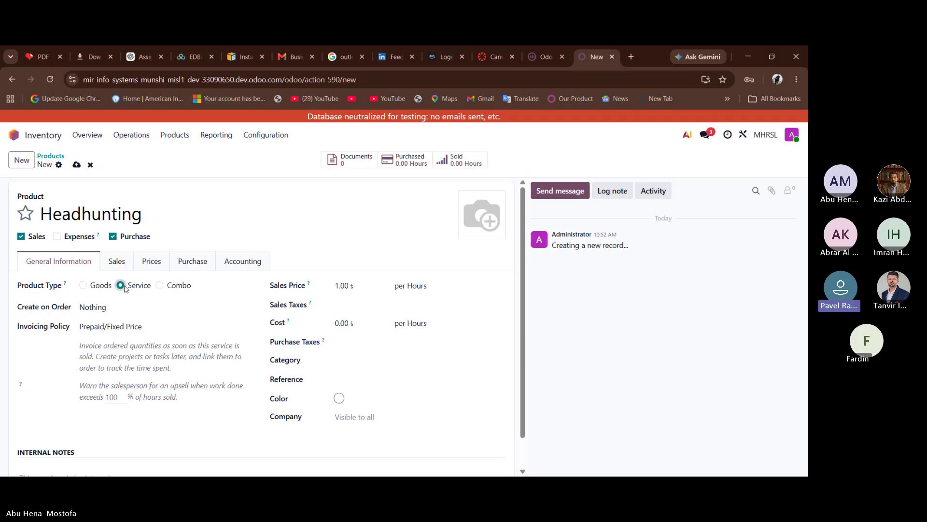
pyautogui.click(76, 165)
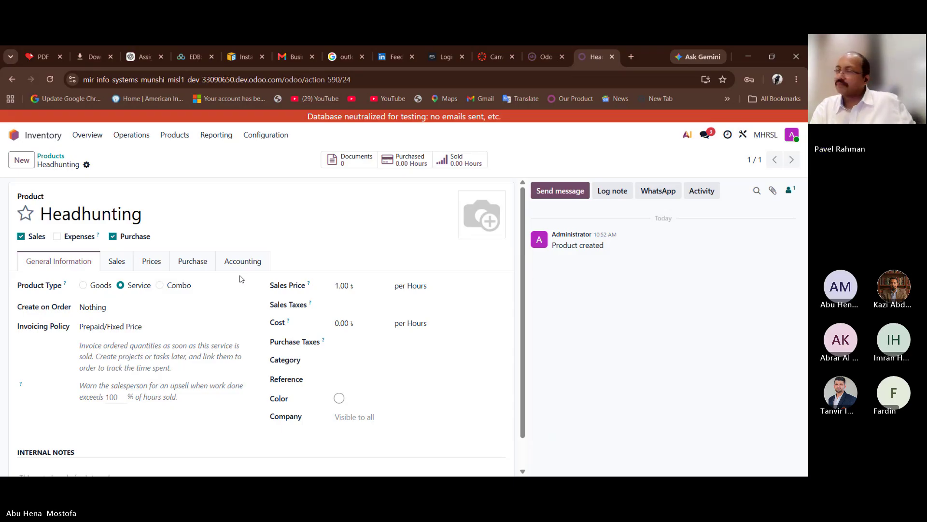
pyautogui.click(183, 216)
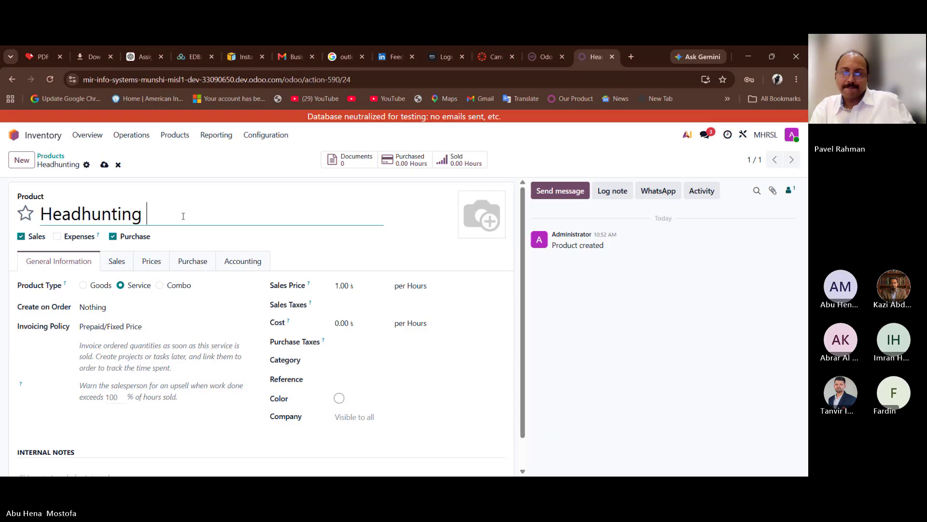
pyautogui.write('Ser')
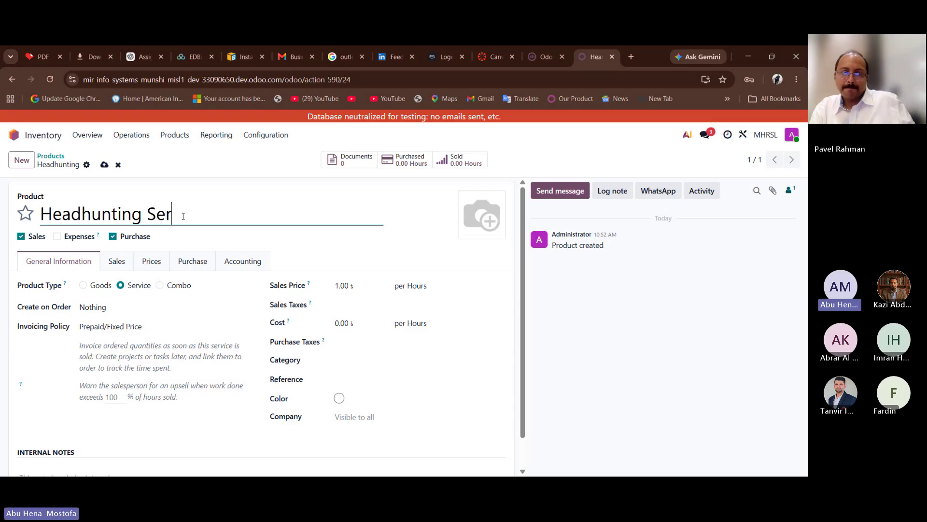
pyautogui.press('BackSpace')
pyautogui.press('BackSpace')
pyautogui.press('BackSpace')
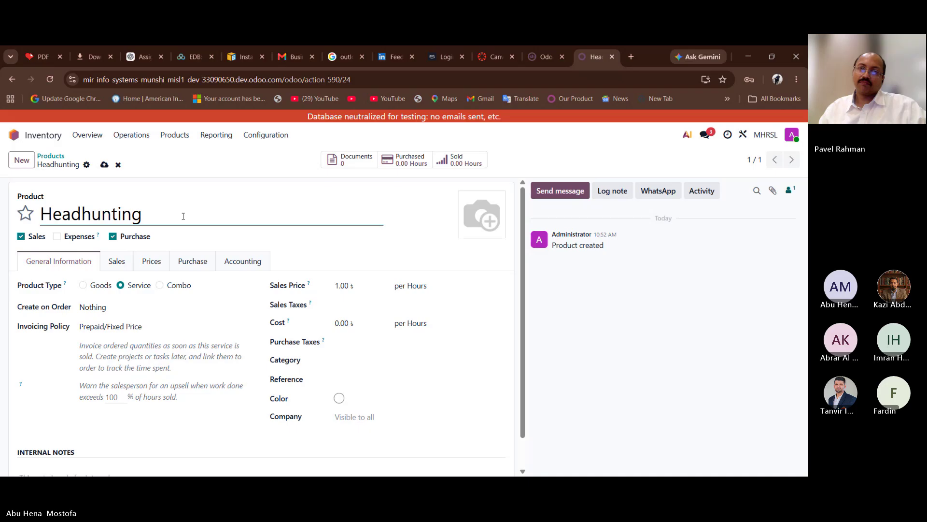
pyautogui.write('S')
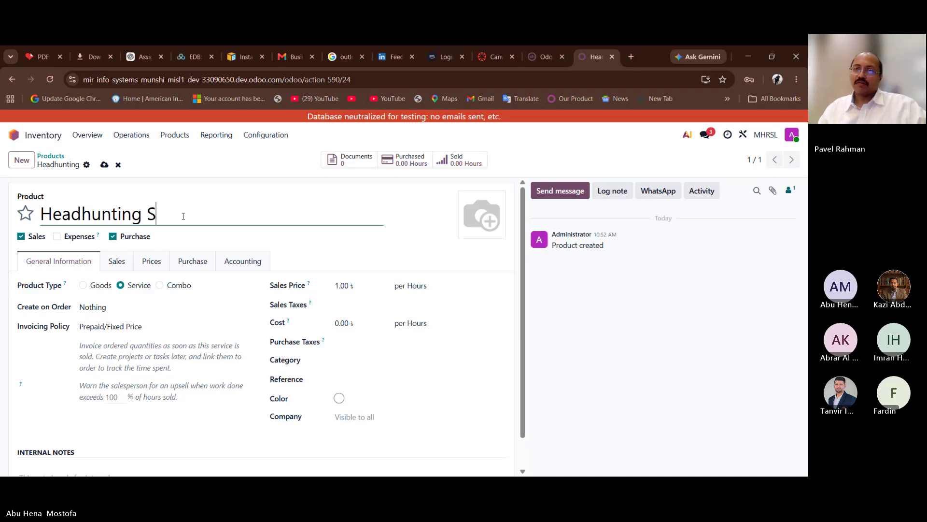
pyautogui.write('ales')
pyautogui.press('BackSpace')
pyautogui.press('BackSpace')
pyautogui.press('BackSpace')
pyautogui.press('BackSpace')
pyautogui.press('BackSpace')
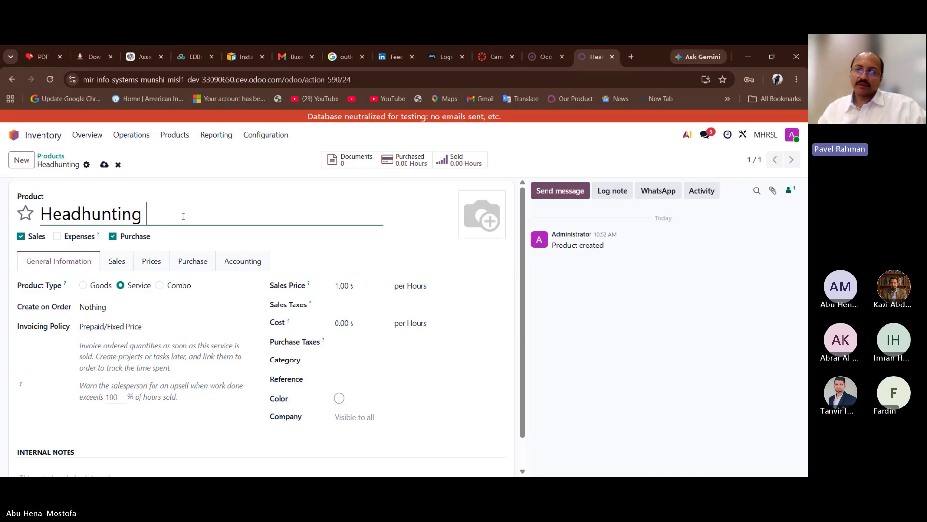
pyautogui.click(104, 165)
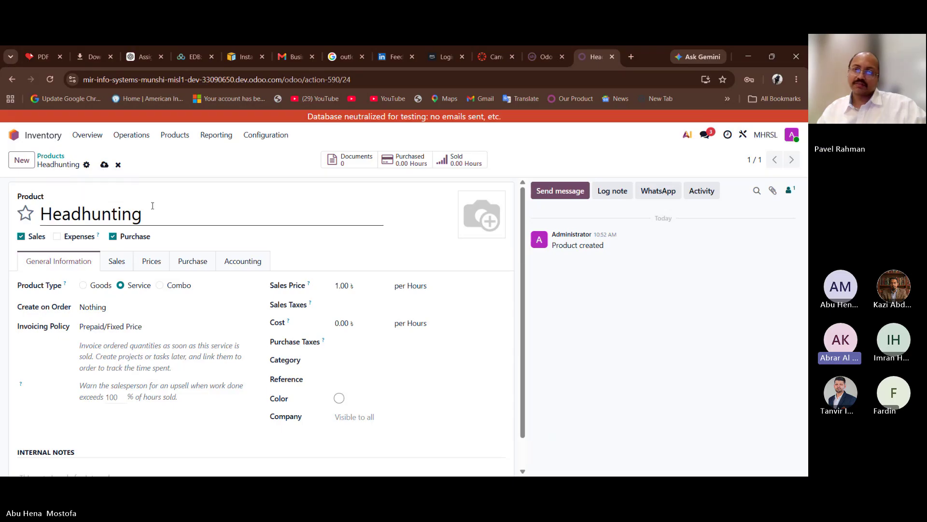
pyautogui.scroll(-1, 152, 209)
pyautogui.scroll(1, 152, 209)
pyautogui.scroll(-1, 484, 380)
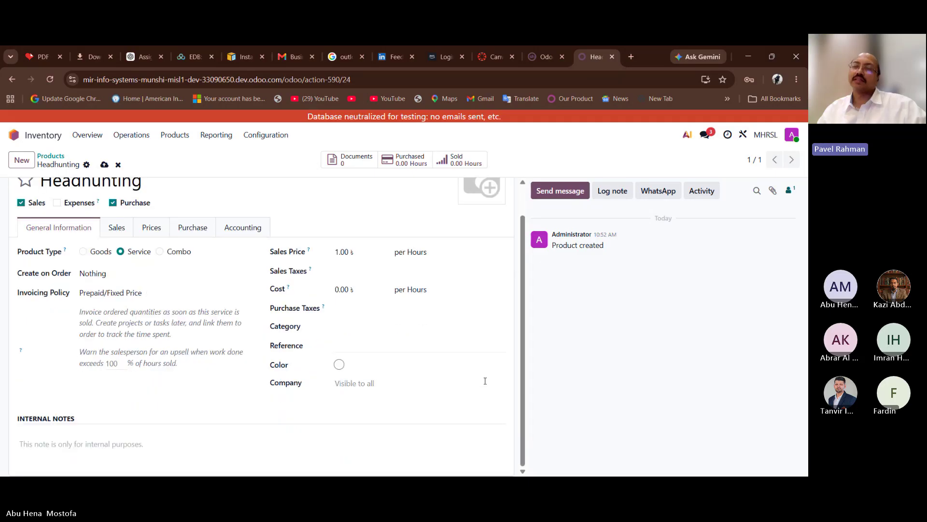
pyautogui.scroll(1, 484, 380)
pyautogui.scroll(-1, 262, 279)
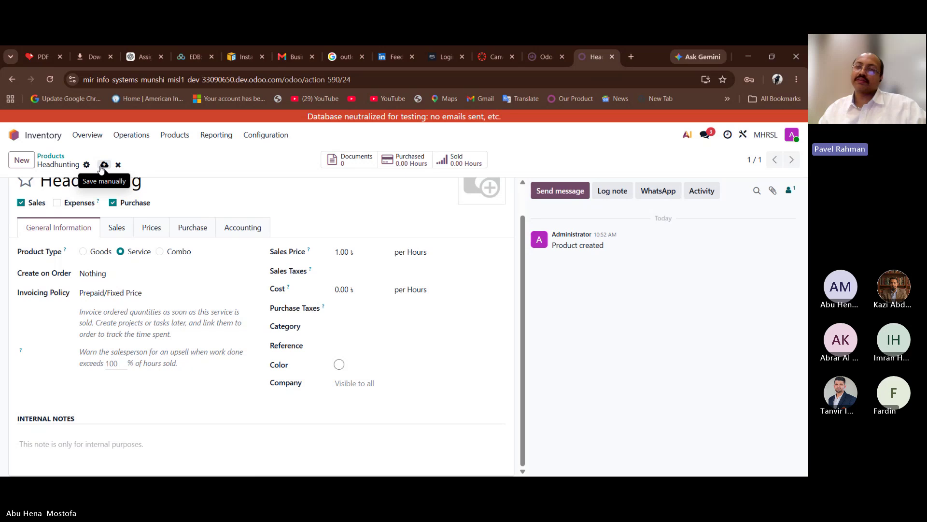
pyautogui.scroll(1, 160, 237)
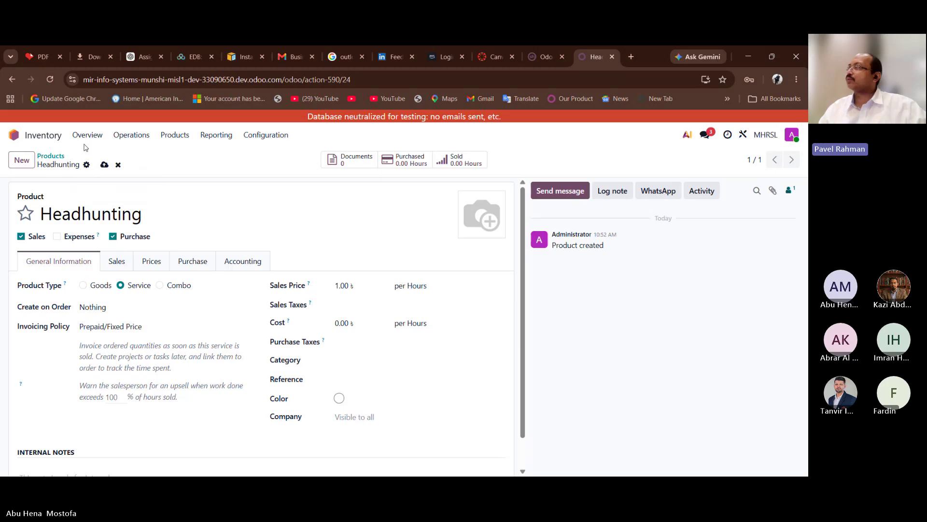
pyautogui.click(52, 72)
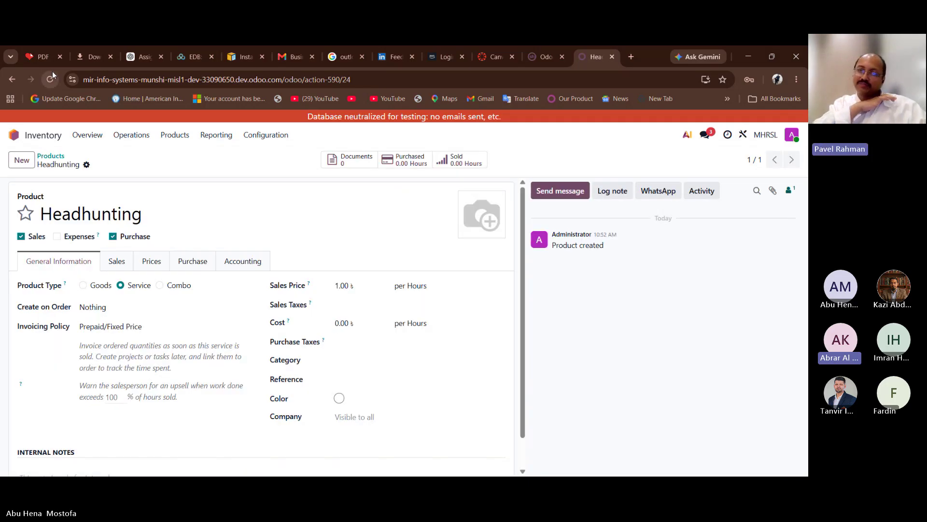
# - Rename the Headhunting product as Headhunting-Service and save it
pyautogui.click(204, 220)
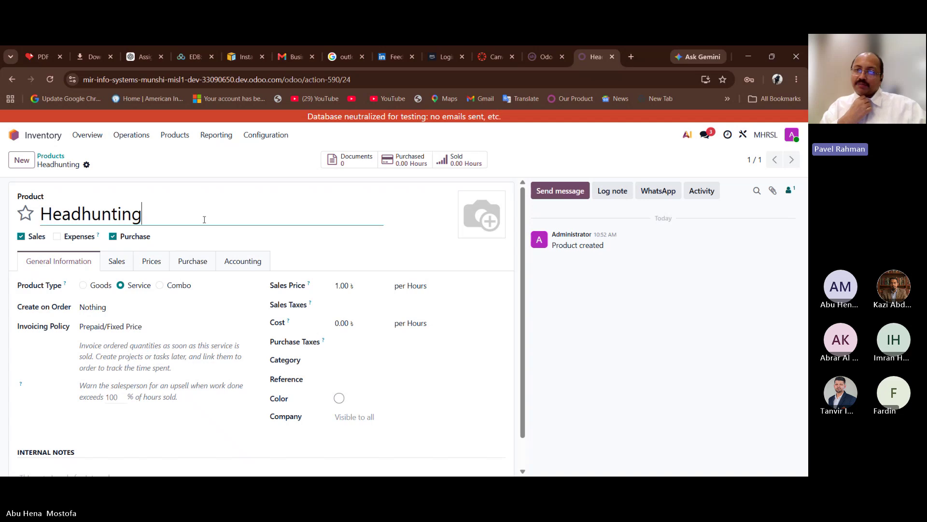
pyautogui.write('-')
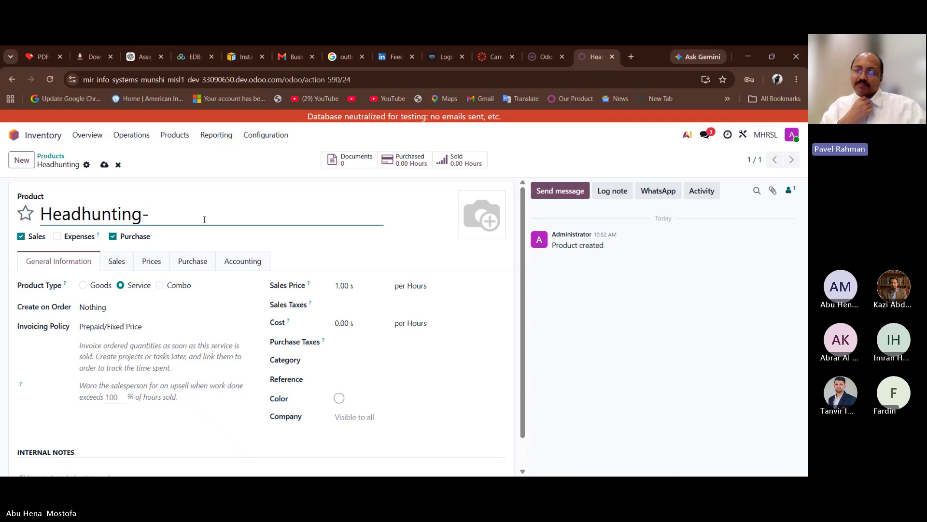
pyautogui.write('Service')
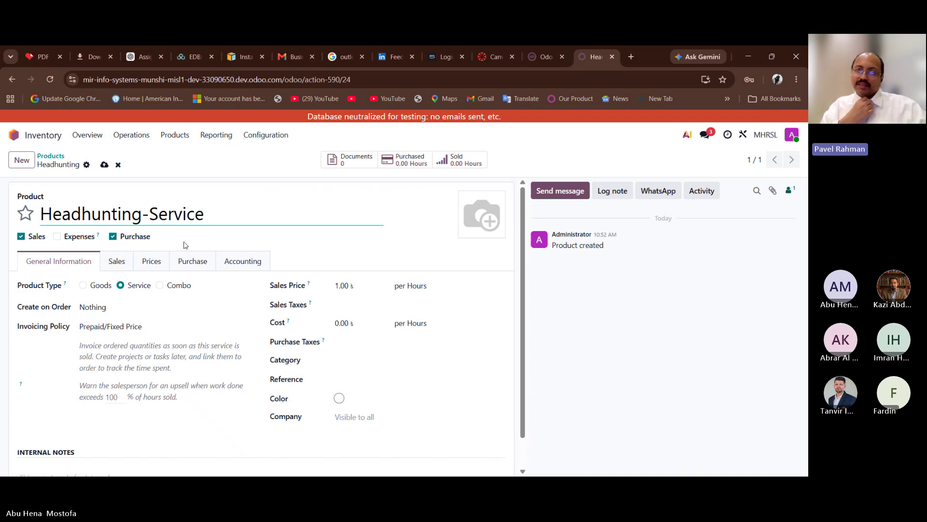
pyautogui.click(104, 165)
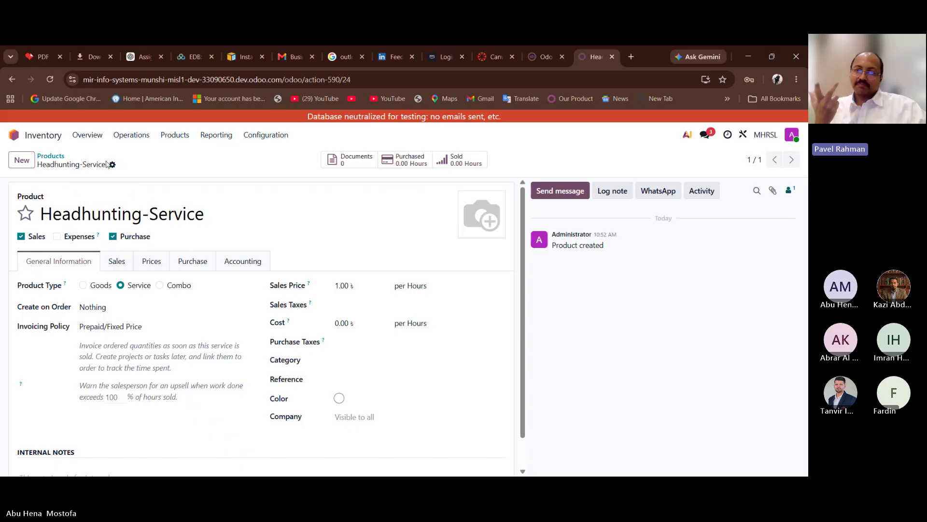
# - Rename the Headhunting-Service product as Headhunting-Office staff and save it
pyautogui.click(213, 216)
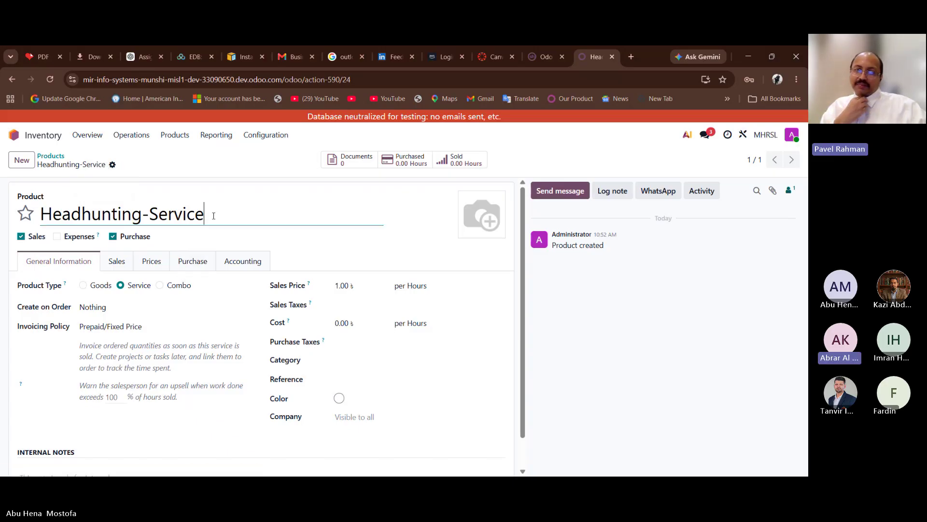
pyautogui.press('BackSpace')
pyautogui.press('BackSpace')
pyautogui.press('BackSpace')
pyautogui.press('BackSpace')
pyautogui.press('BackSpace')
pyautogui.press('BackSpace')
pyautogui.press('BackSpace')
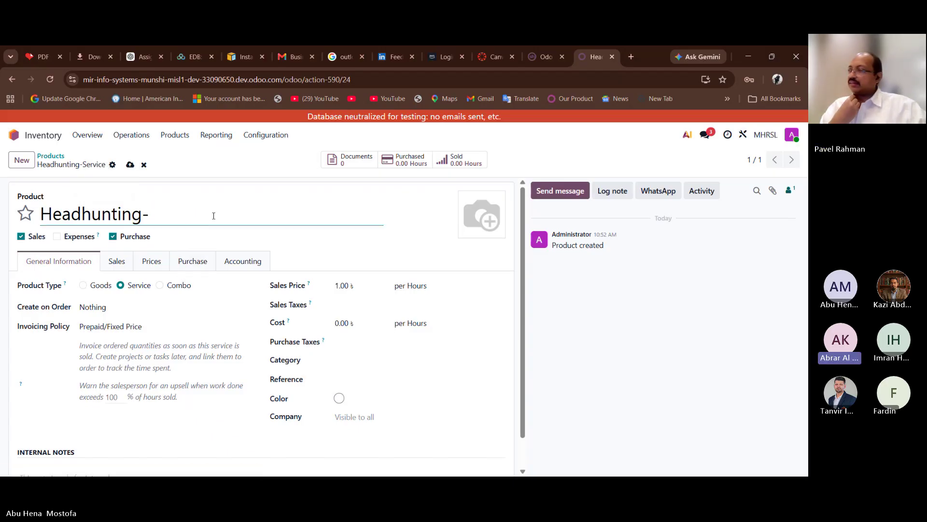
pyautogui.write('Offcie')
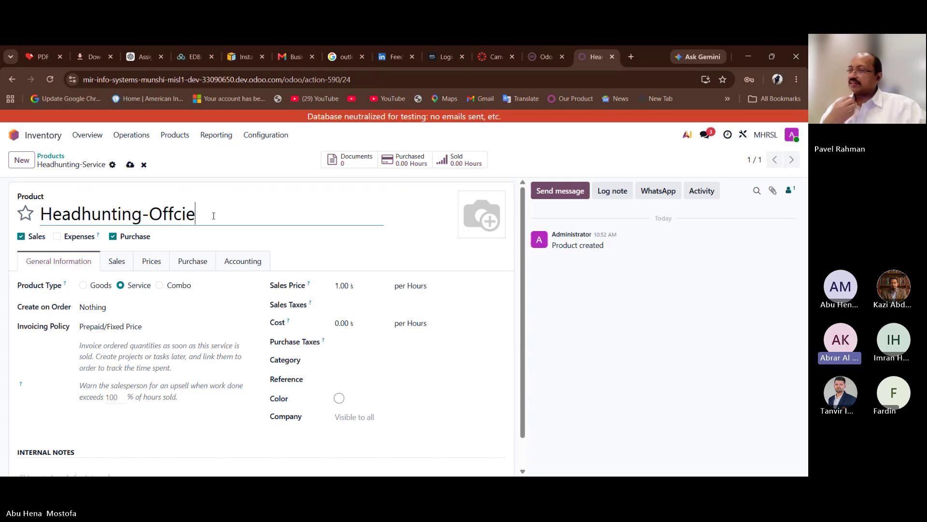
pyautogui.press('BackSpace')
pyautogui.press('BackSpace')
pyautogui.press('BackSpace')
pyautogui.write('ic')
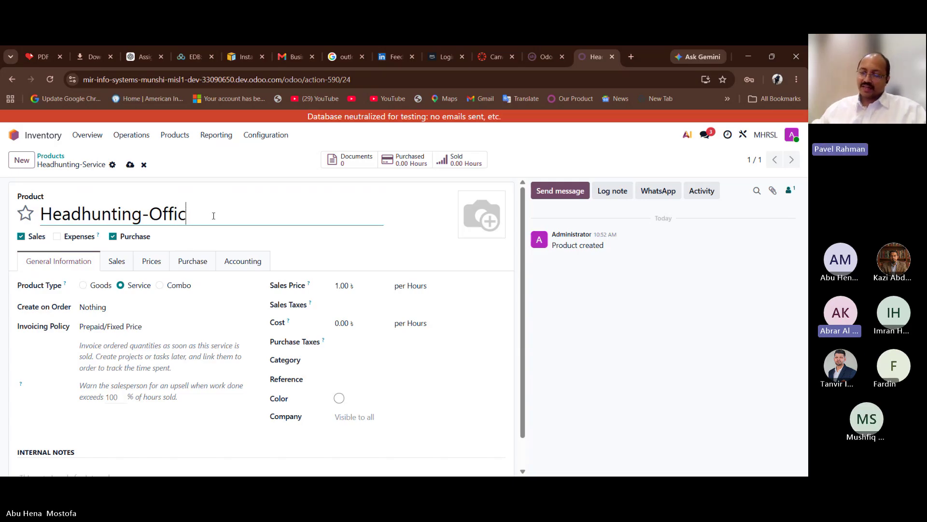
pyautogui.write('e st')
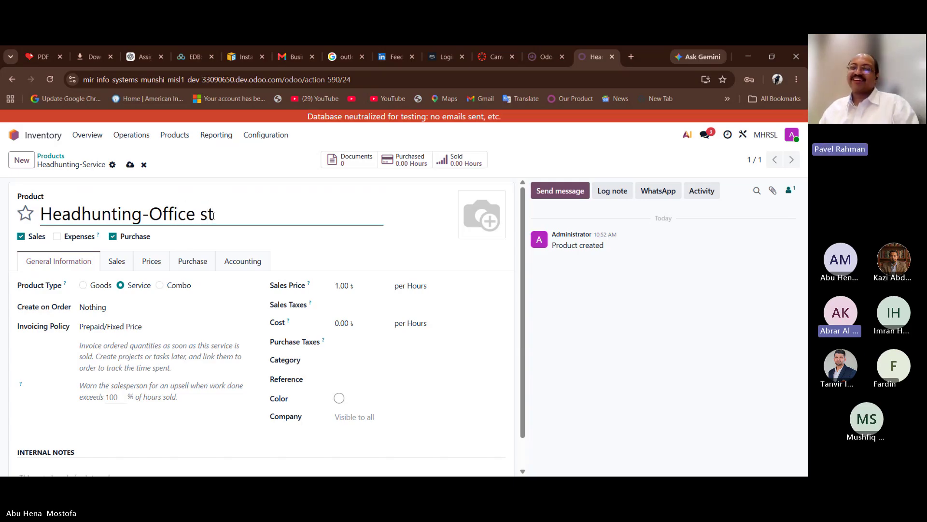
pyautogui.write('a')
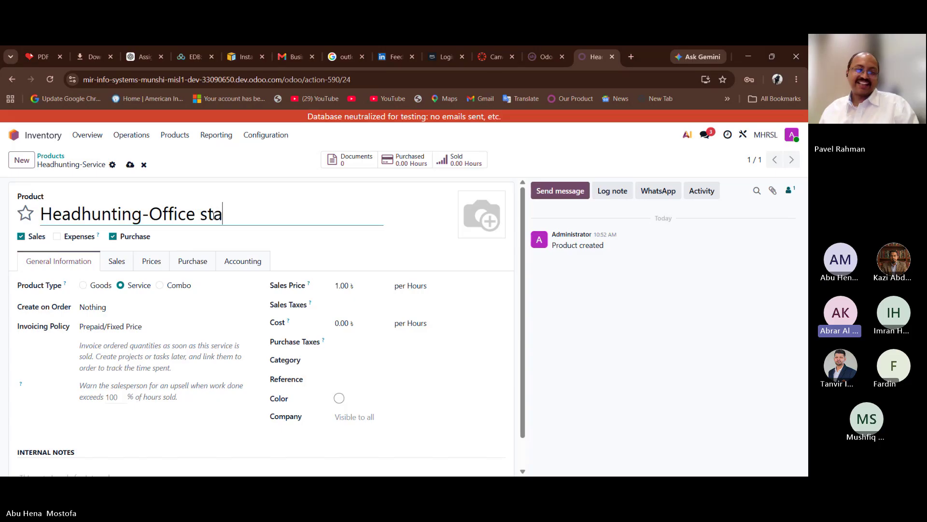
pyautogui.write('ff')
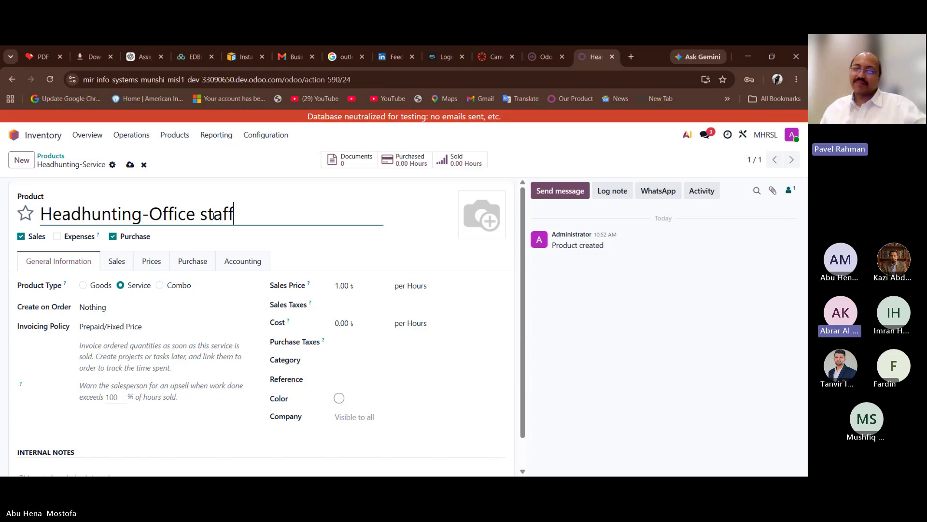
pyautogui.click(130, 165)
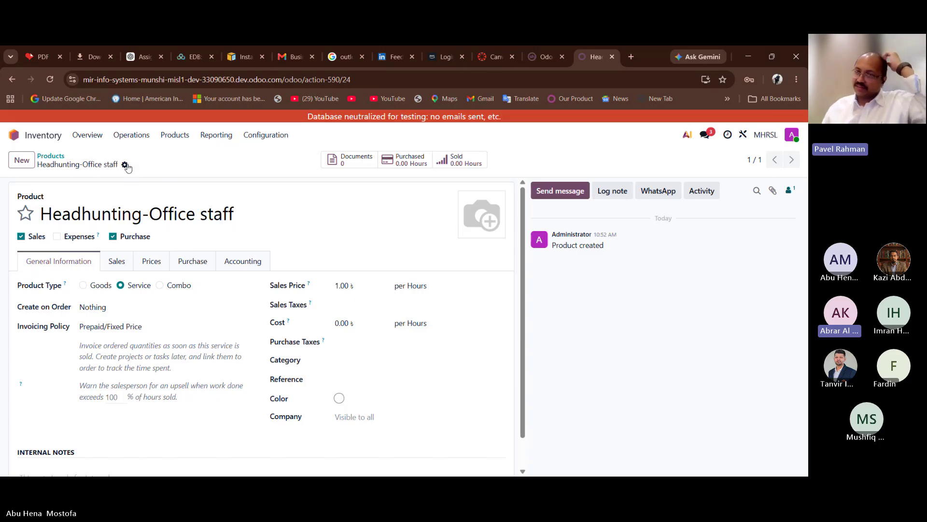
# - Create a product named Head Hunting-Manager and save it
pyautogui.click(21, 160)
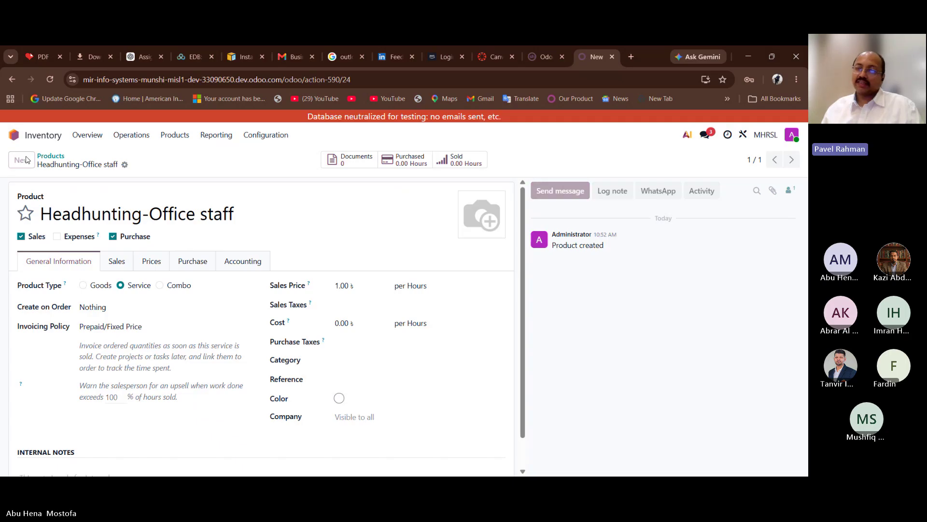
pyautogui.write('Head H')
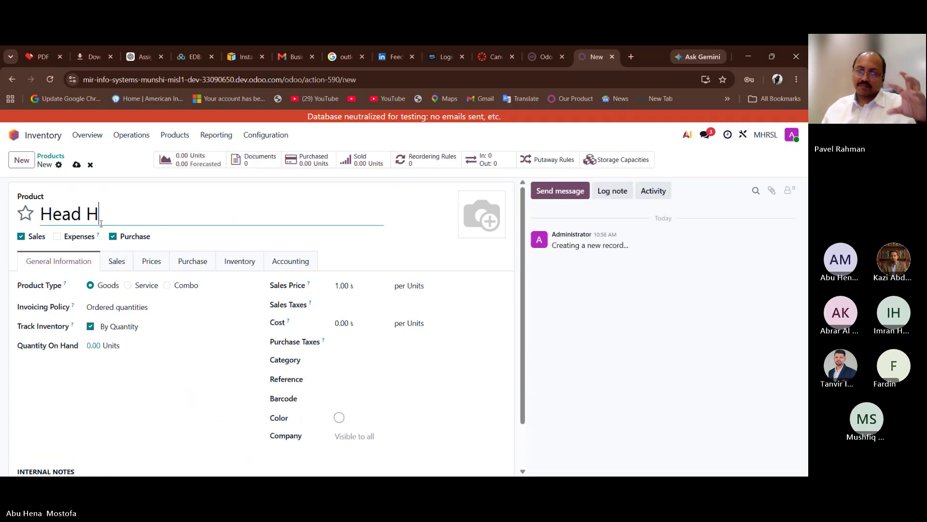
pyautogui.write('unting-')
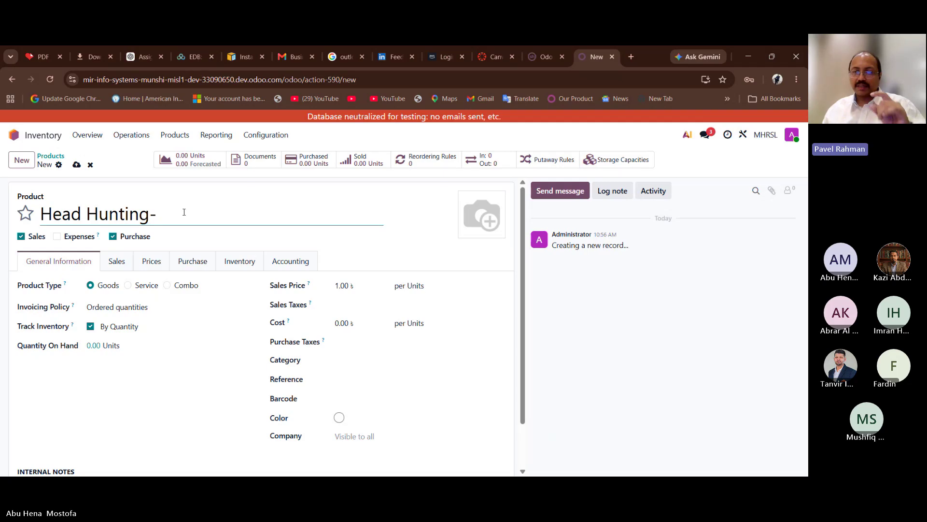
pyautogui.write('Manager')
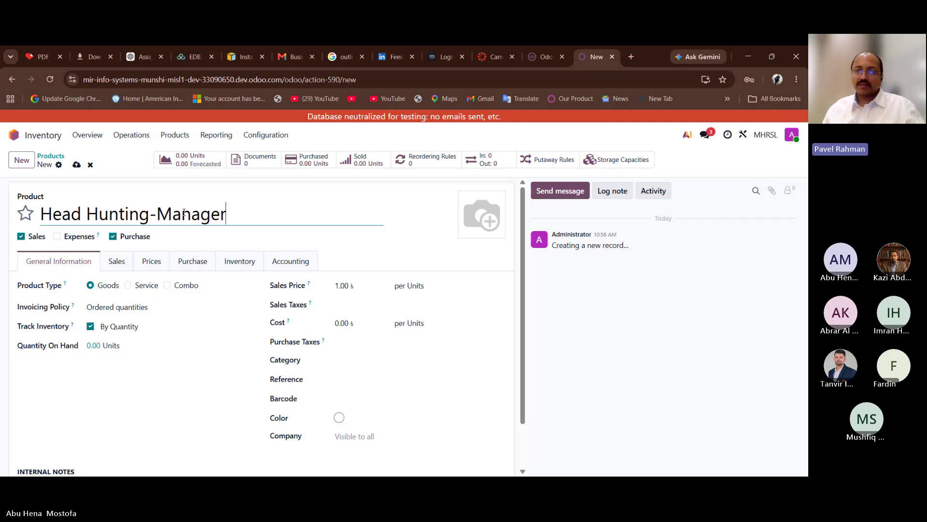
pyautogui.click(76, 164)
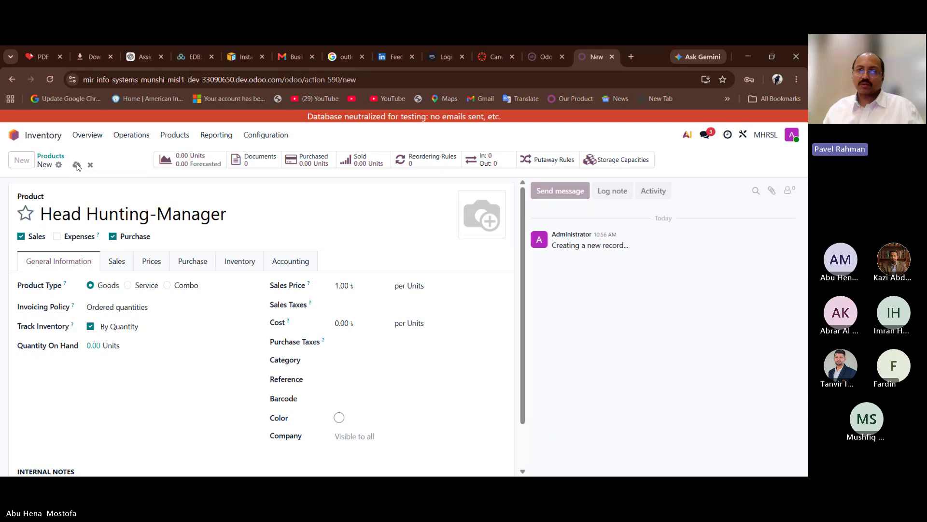
# - Reopen the Head Hunting-Manager product from the product list, change its product type to Service and save it
pyautogui.click(50, 156)
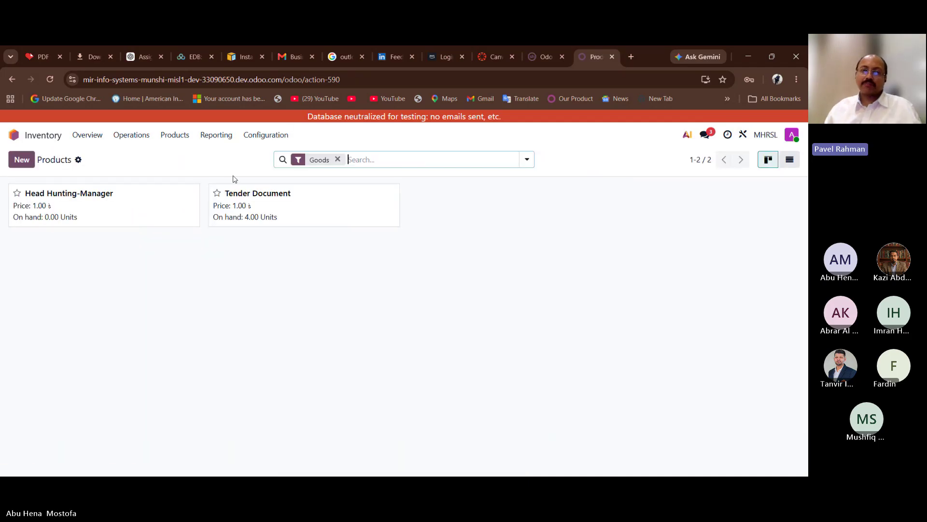
pyautogui.click(157, 206)
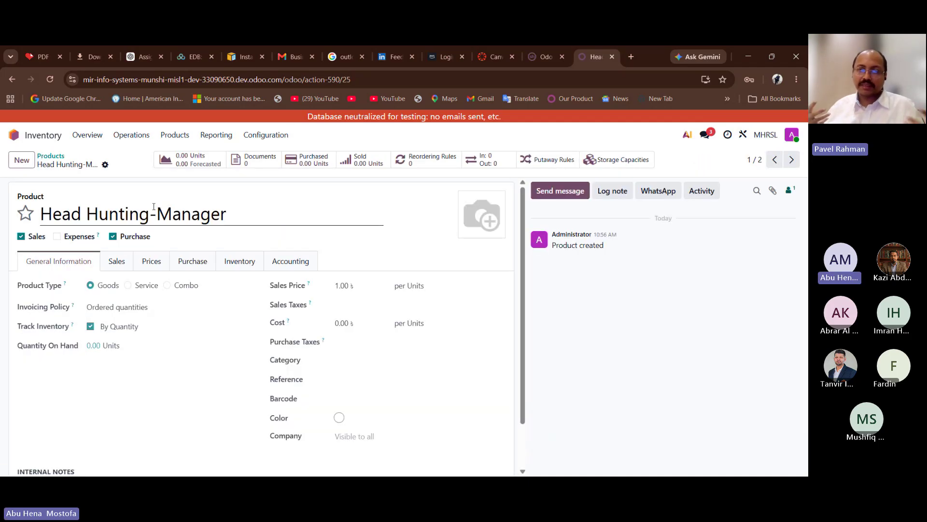
pyautogui.click(127, 285)
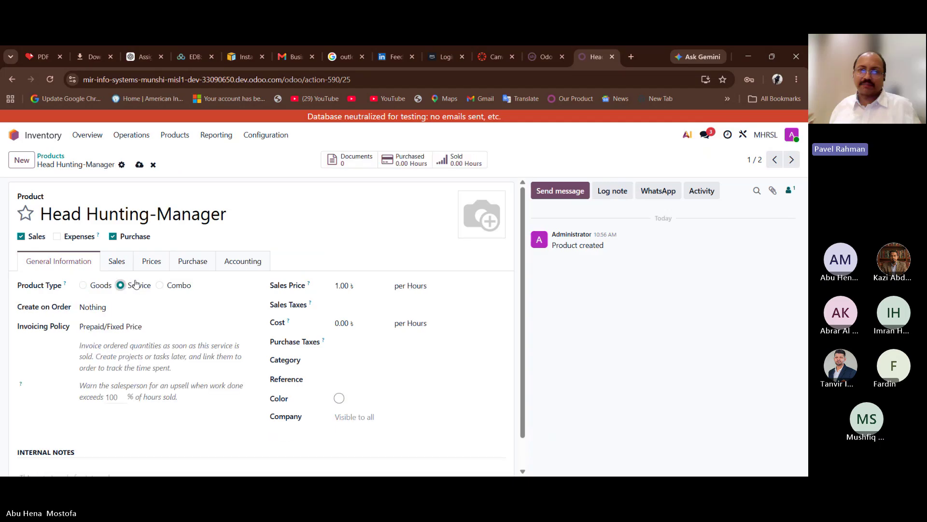
pyautogui.click(141, 165)
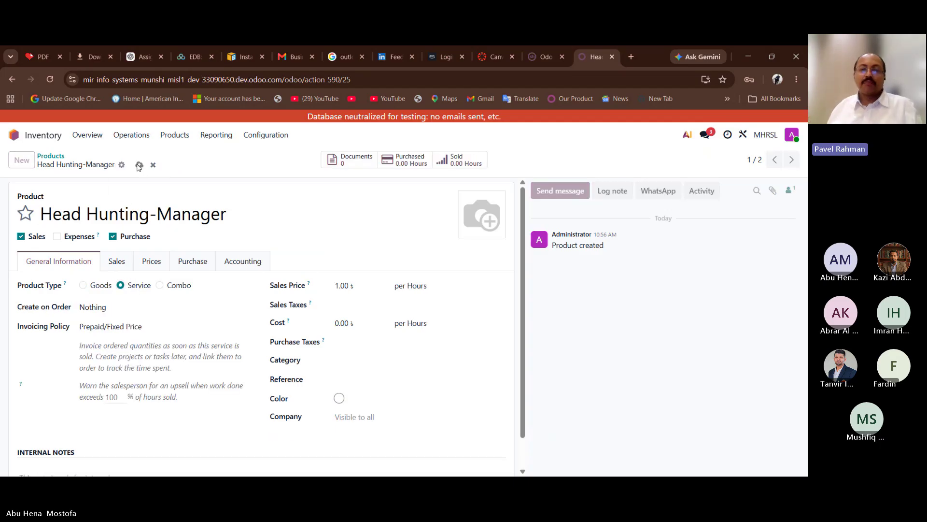
# - Switch to the CRM app and open its Sale Service Types list
pyautogui.click(41, 139)
pyautogui.scroll(-1, 386, 319)
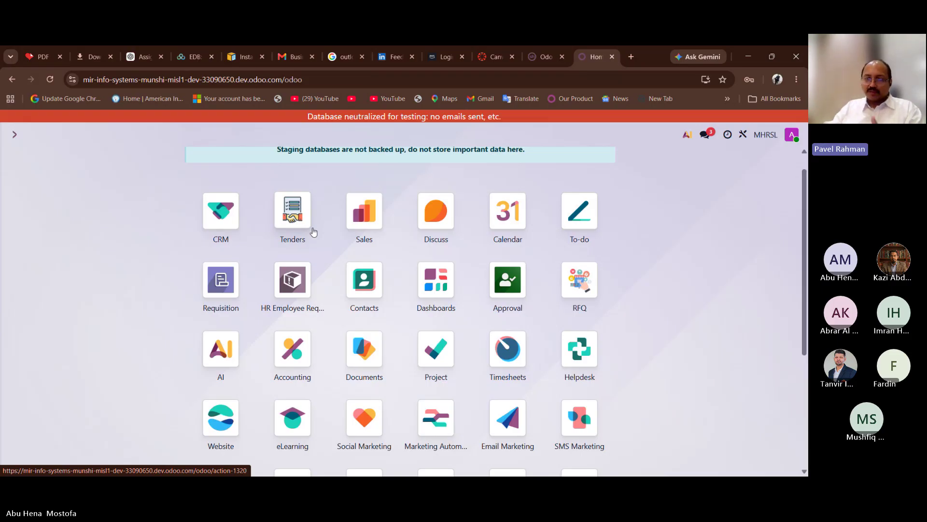
pyautogui.click(205, 210)
pyautogui.click(180, 135)
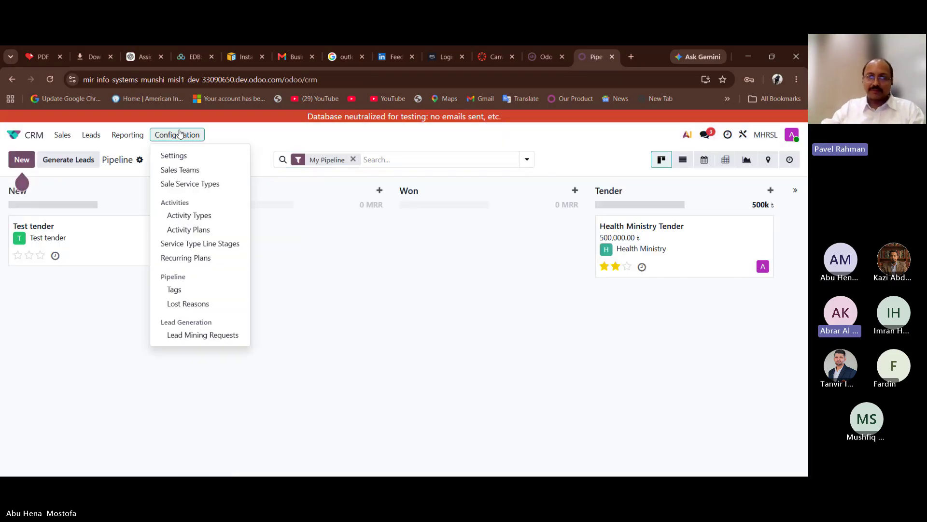
pyautogui.click(197, 187)
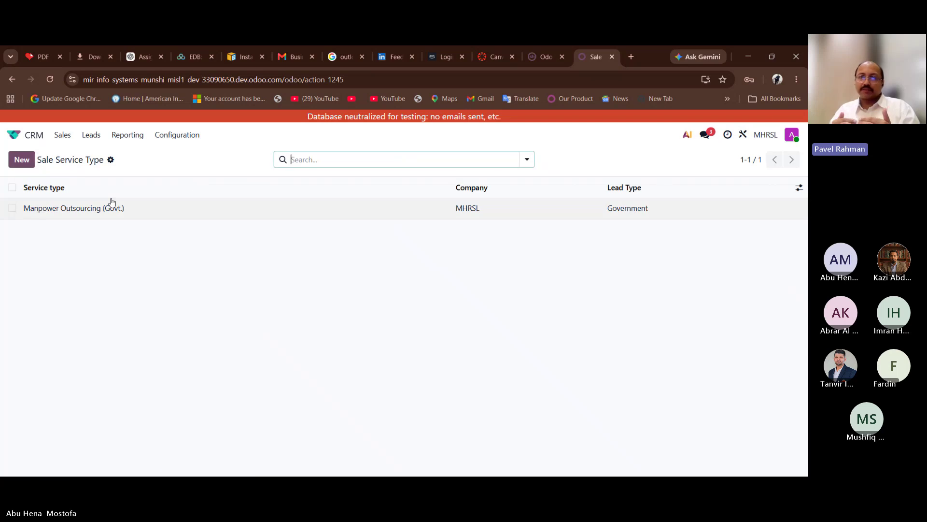
# - Start a new sale service type with service type Head Hunting and company MHRSL
pyautogui.click(21, 159)
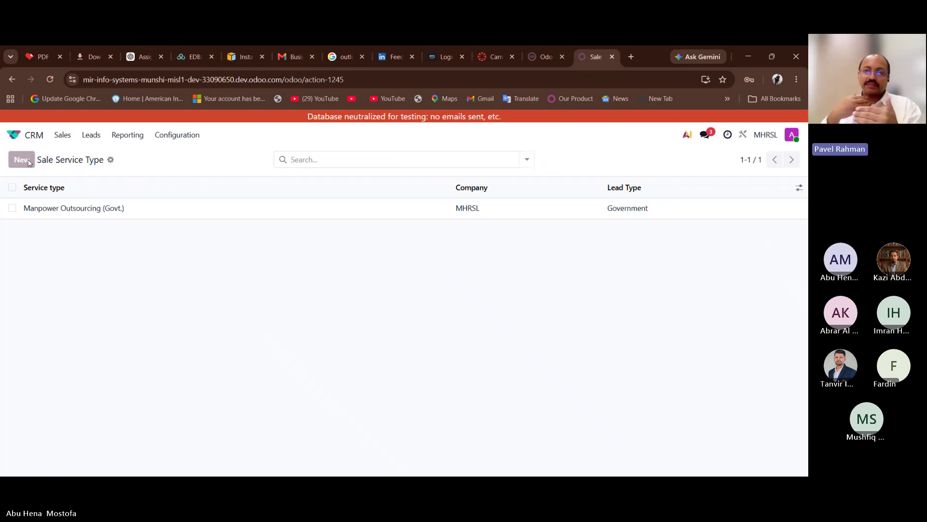
pyautogui.click(125, 196)
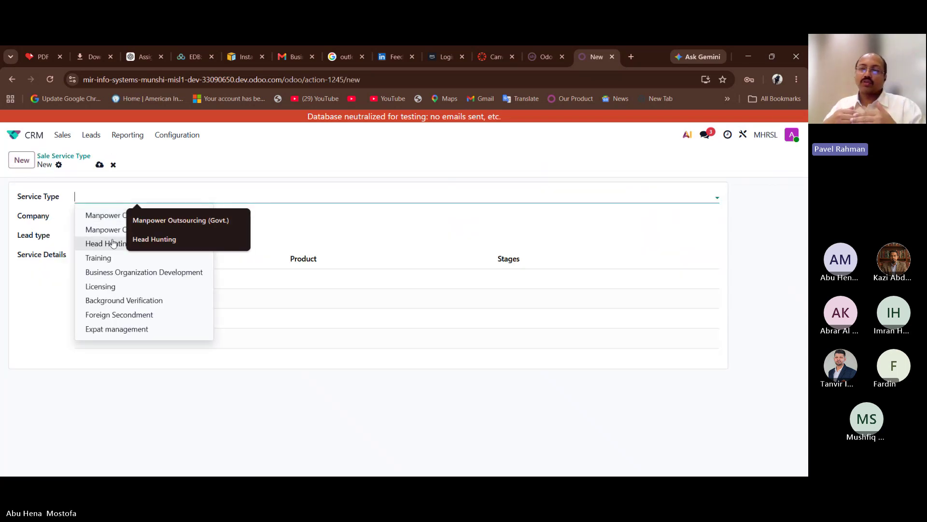
pyautogui.click(112, 244)
pyautogui.click(123, 217)
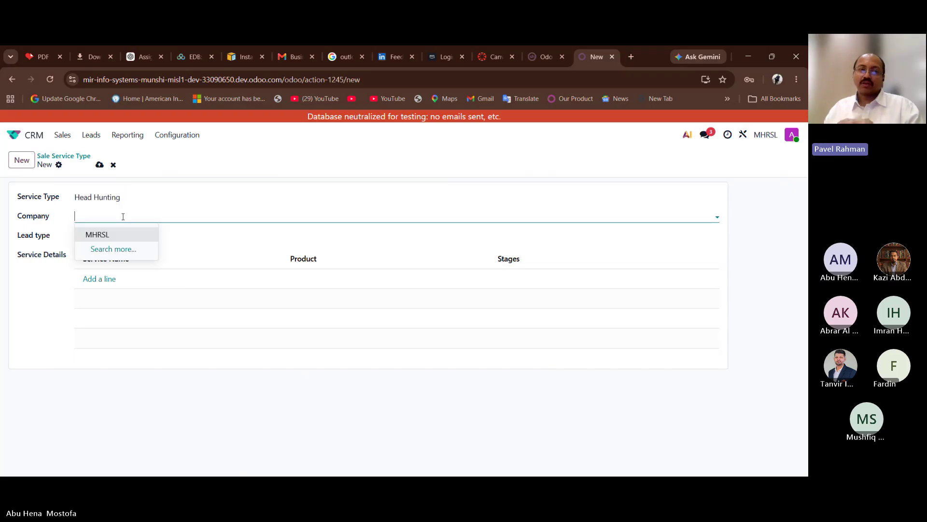
pyautogui.click(123, 234)
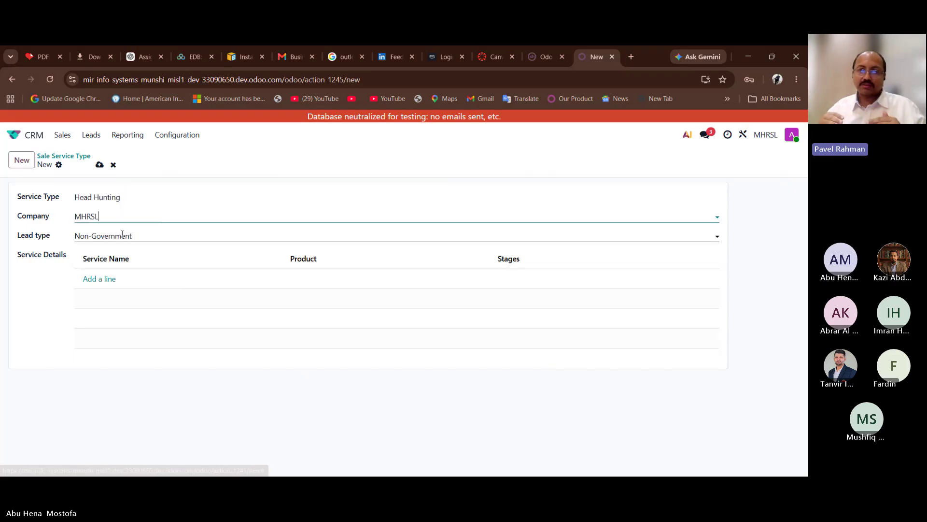
# - Add a Head Hunting service line with product Headhunting-Office staff, save the record and open the line's stage choices
pyautogui.click(107, 278)
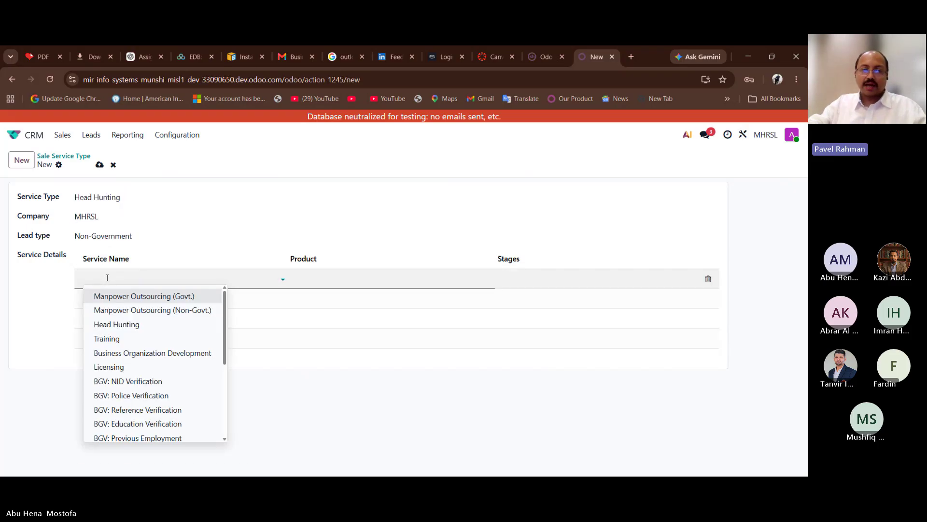
pyautogui.click(127, 325)
pyautogui.click(306, 283)
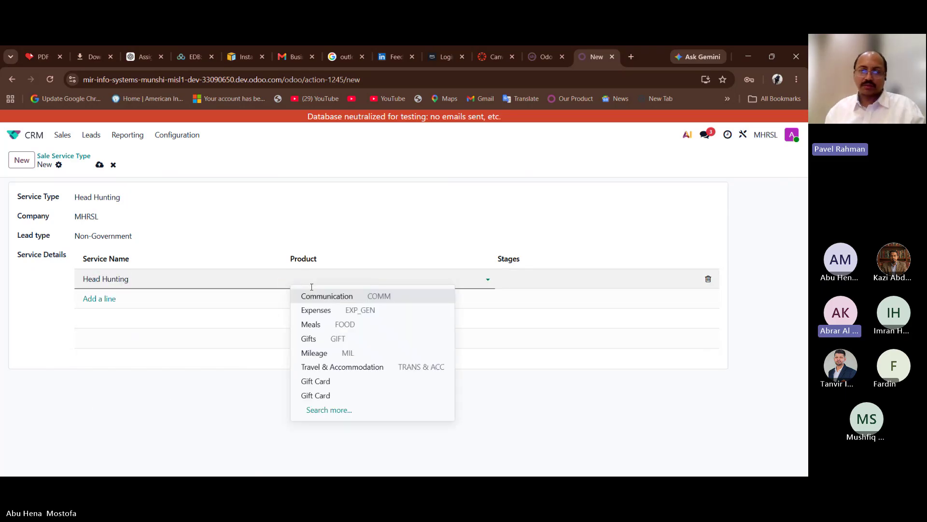
pyautogui.write('hea')
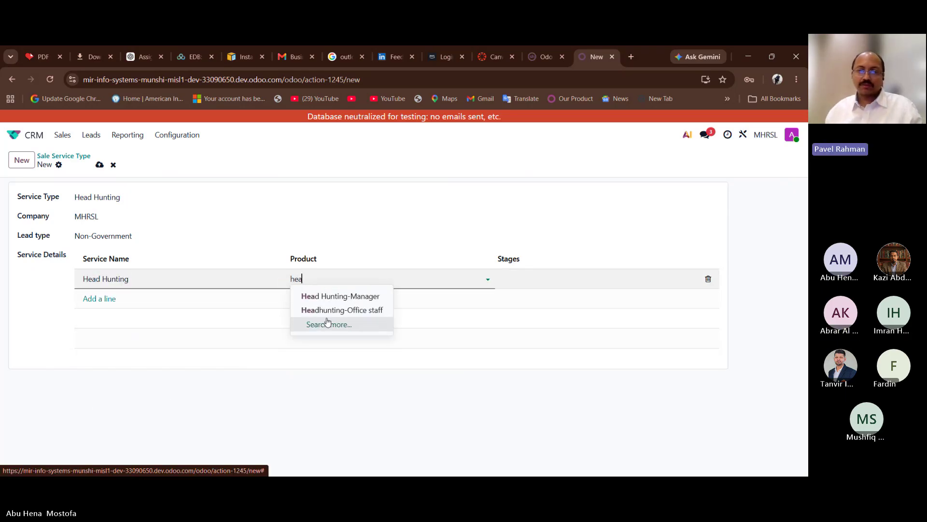
pyautogui.click(358, 314)
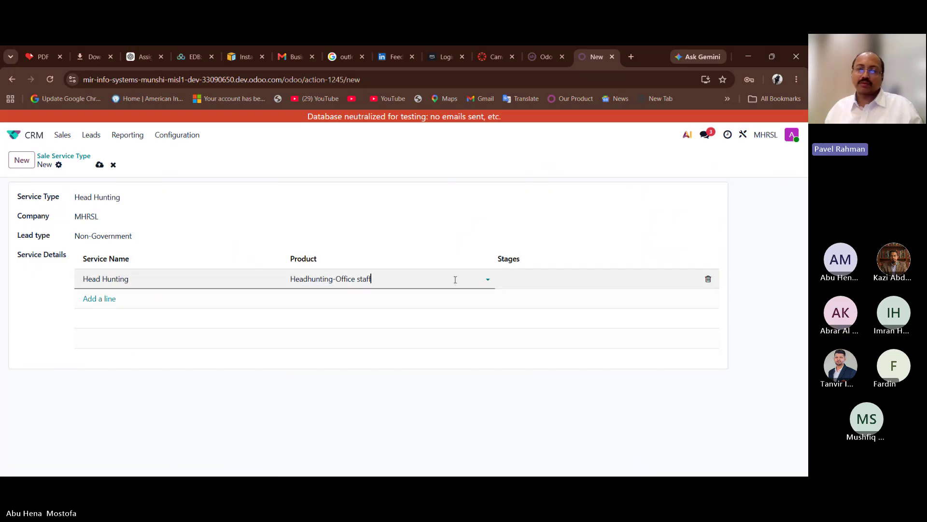
pyautogui.click(99, 165)
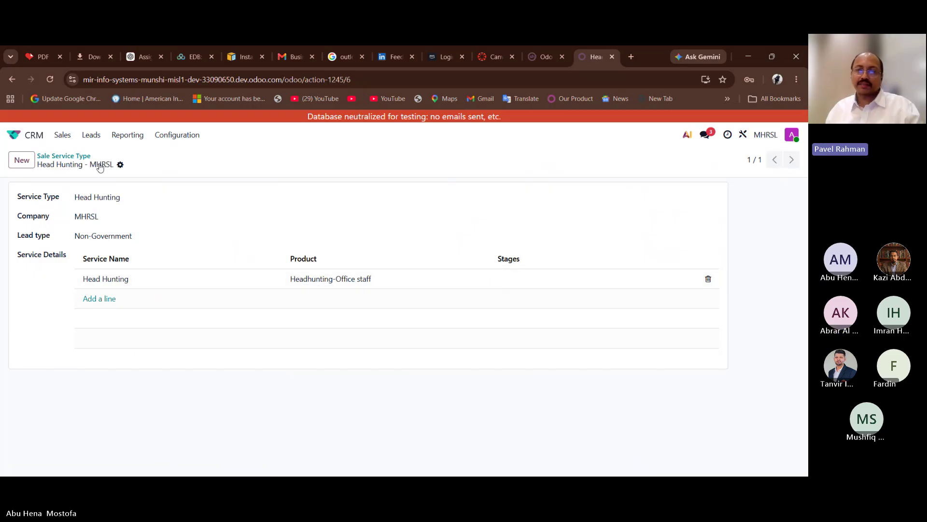
pyautogui.click(546, 279)
pyautogui.click(538, 277)
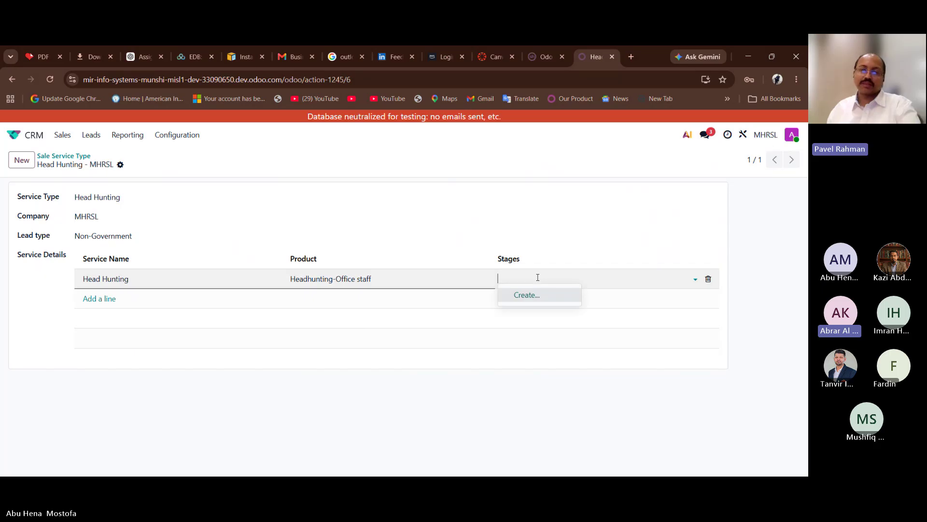
# - Try to add a second Head Hunting service line with product Head Hunting-Manager and save the record
pyautogui.click(107, 298)
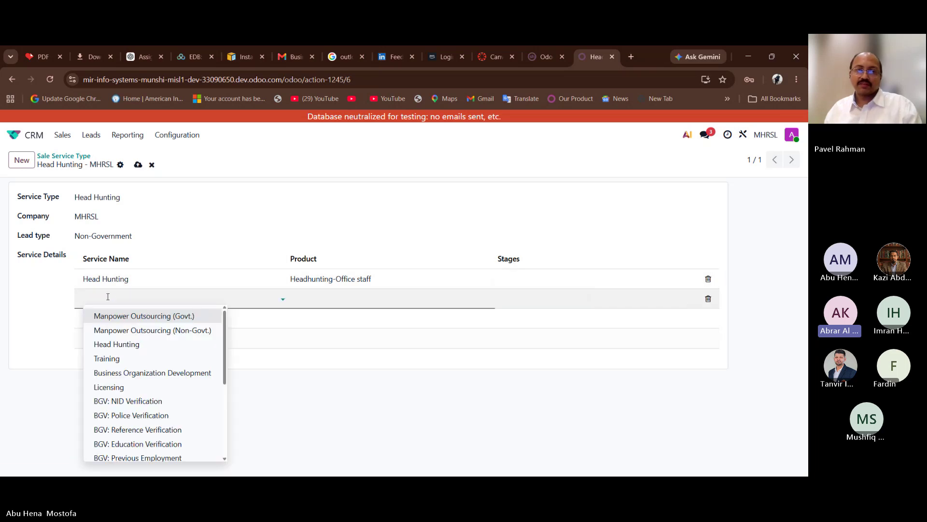
pyautogui.write('Hea')
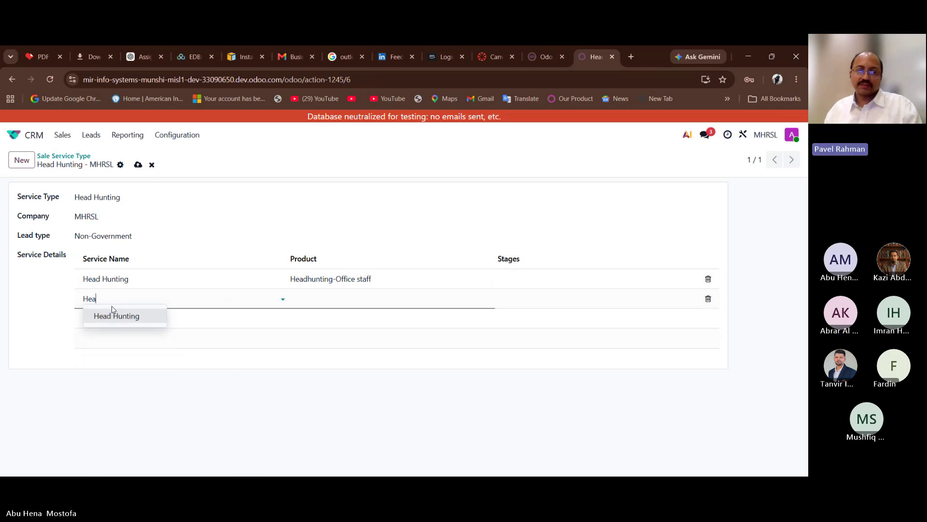
pyautogui.write('d')
pyautogui.click(115, 315)
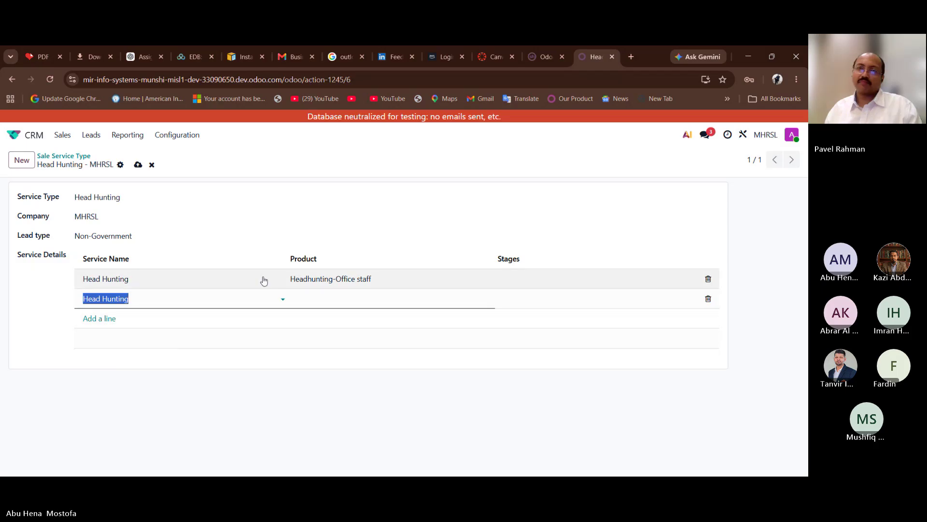
pyautogui.click(331, 302)
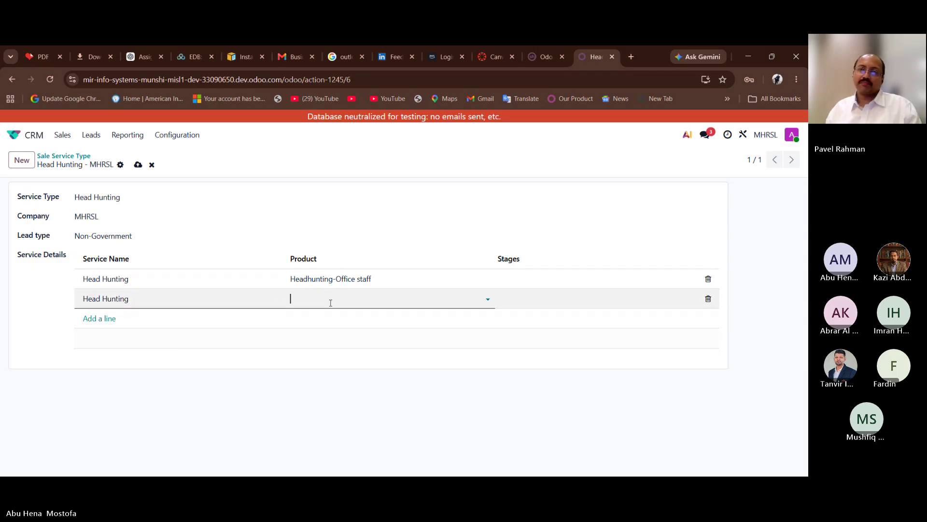
pyautogui.write('Hea')
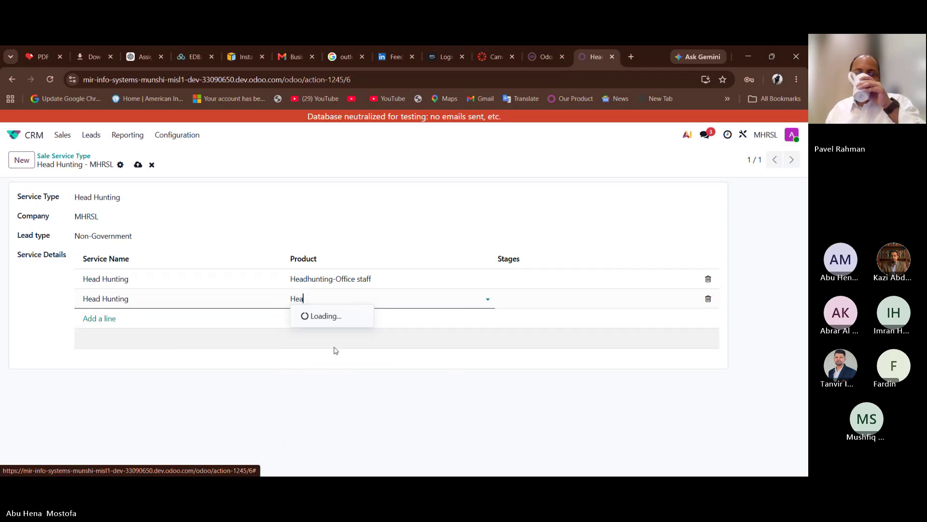
pyautogui.click(350, 318)
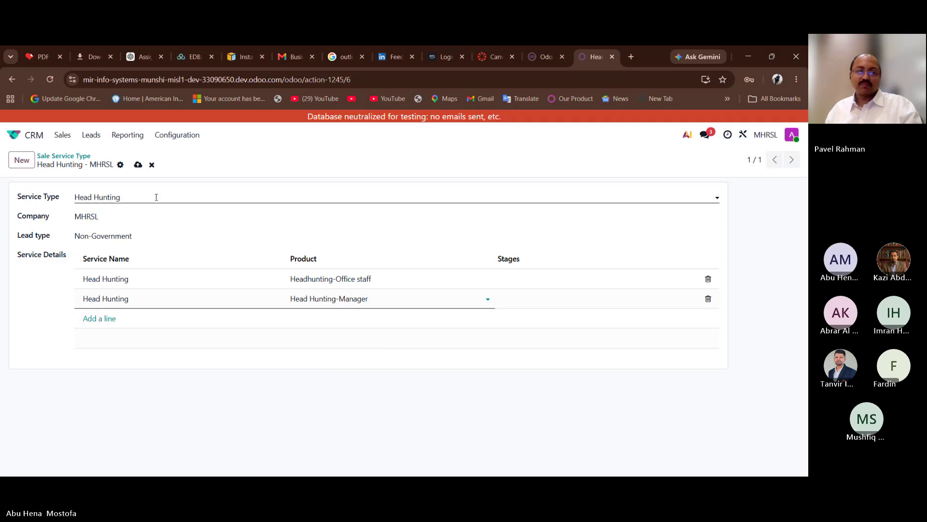
pyautogui.click(138, 166)
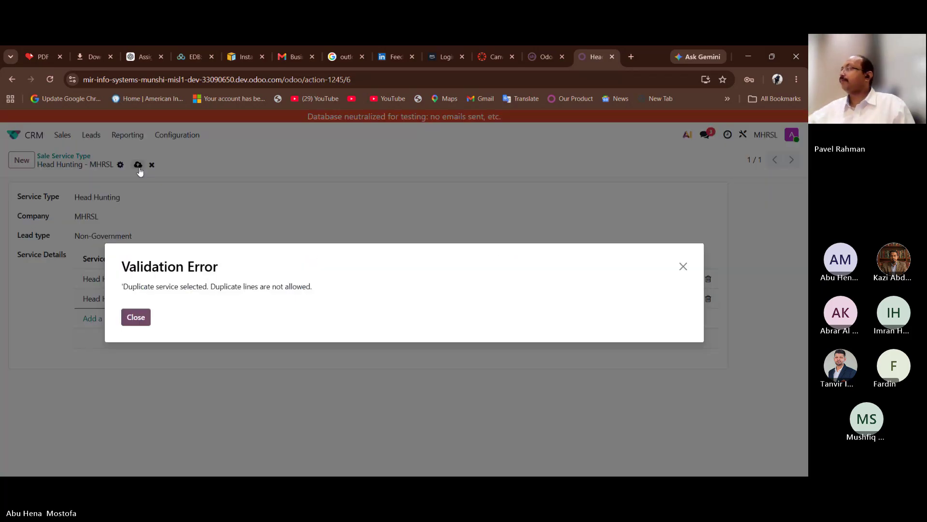
pyautogui.click(136, 317)
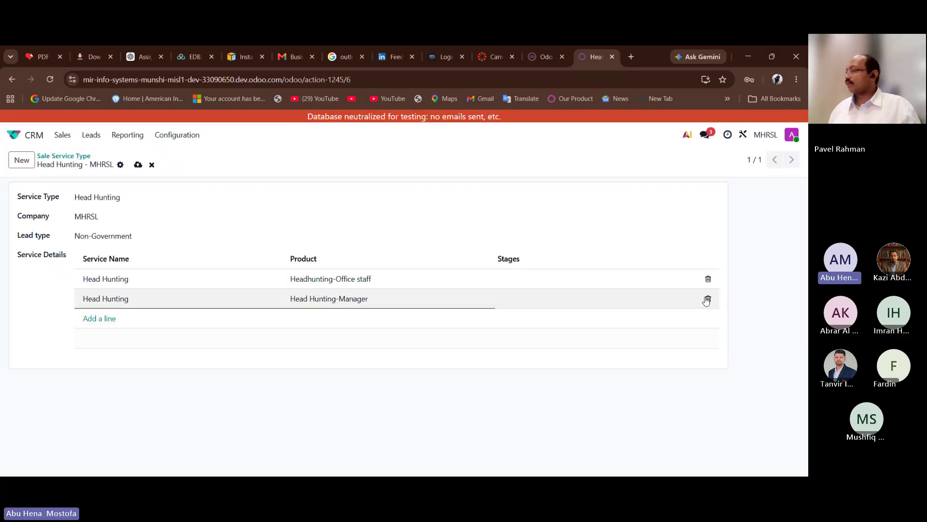
# - Delete the Head Hunting-Manager line, save the Head Hunting service type and return to the Sale Service Type list
pyautogui.click(708, 299)
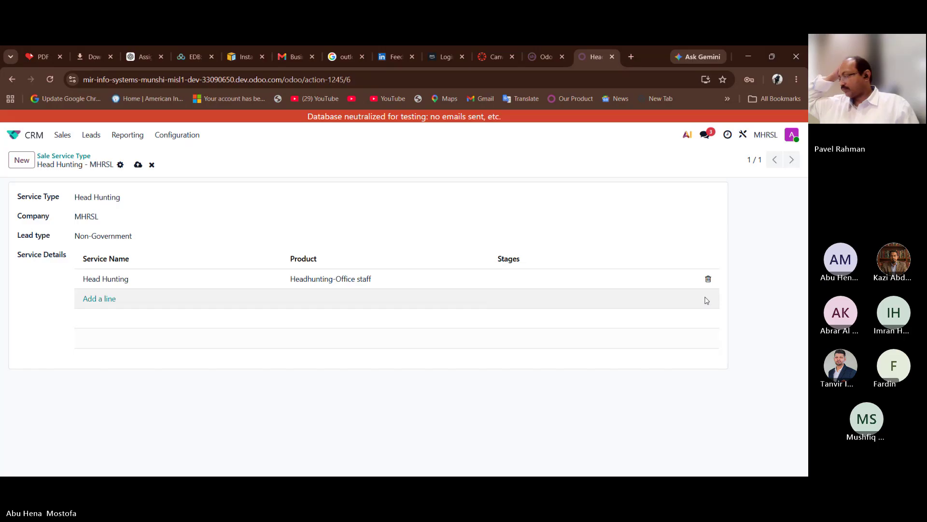
pyautogui.click(139, 165)
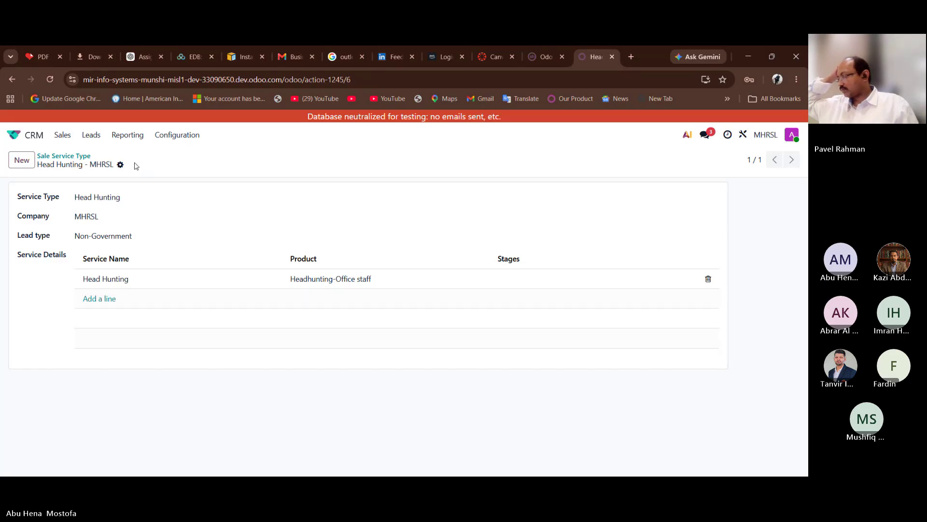
pyautogui.click(83, 155)
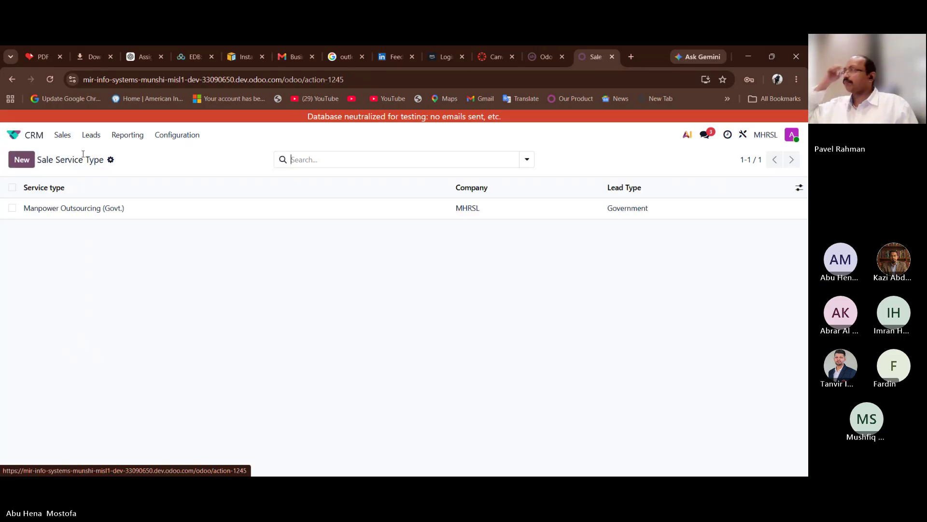
pyautogui.click(61, 137)
pyautogui.click(92, 135)
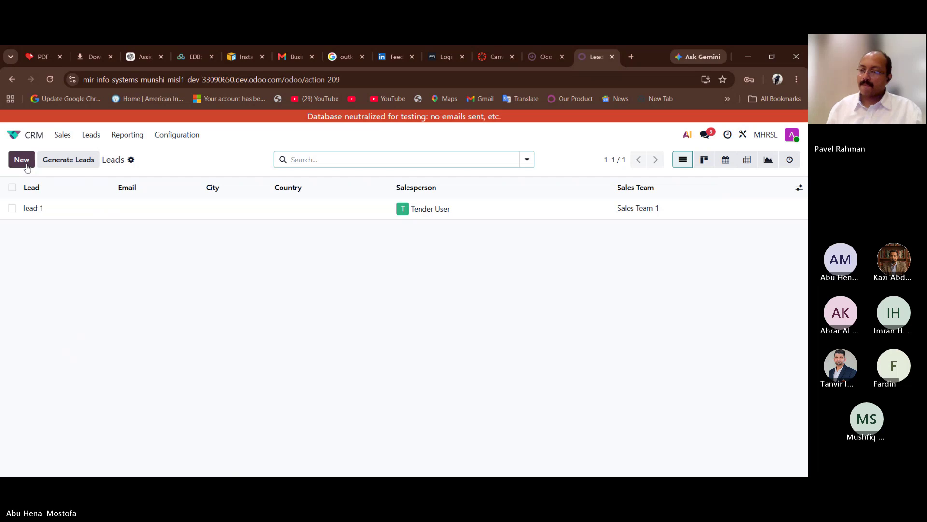
pyautogui.click(26, 165)
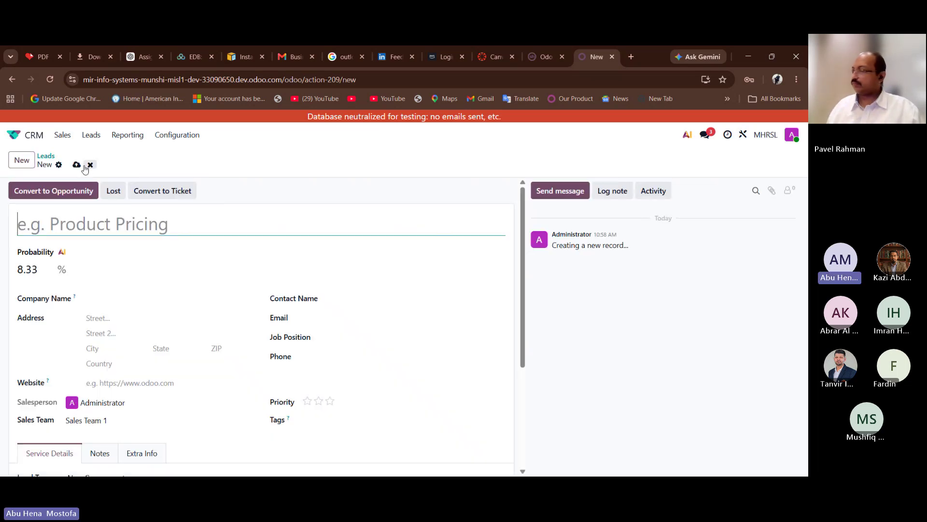
pyautogui.click(90, 164)
pyautogui.click(175, 136)
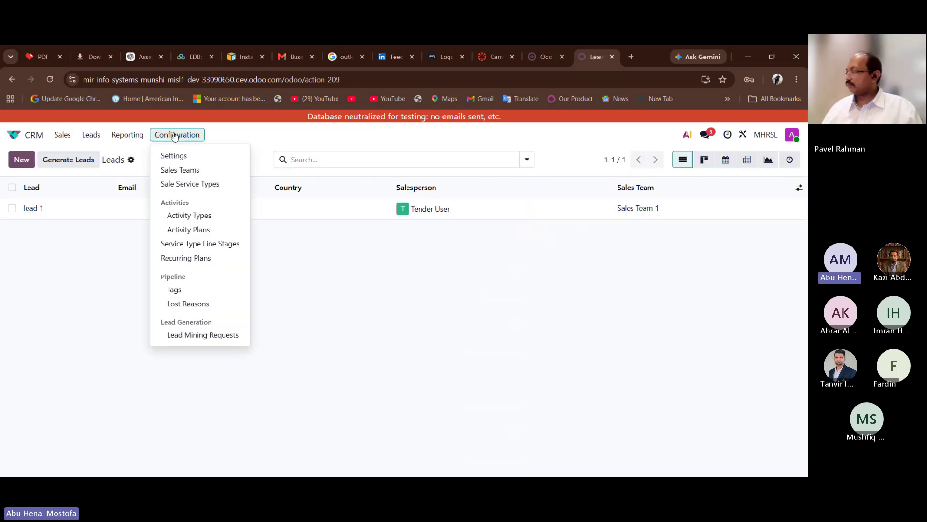
pyautogui.click(186, 169)
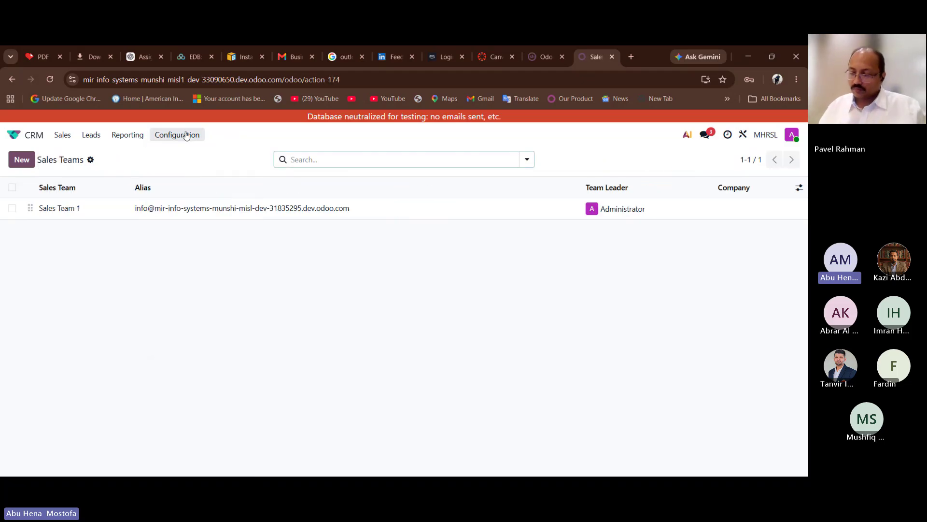
# - Open the Sale Service Types list and start a new record with service type Training and company MHRSL
pyautogui.click(186, 136)
pyautogui.click(193, 182)
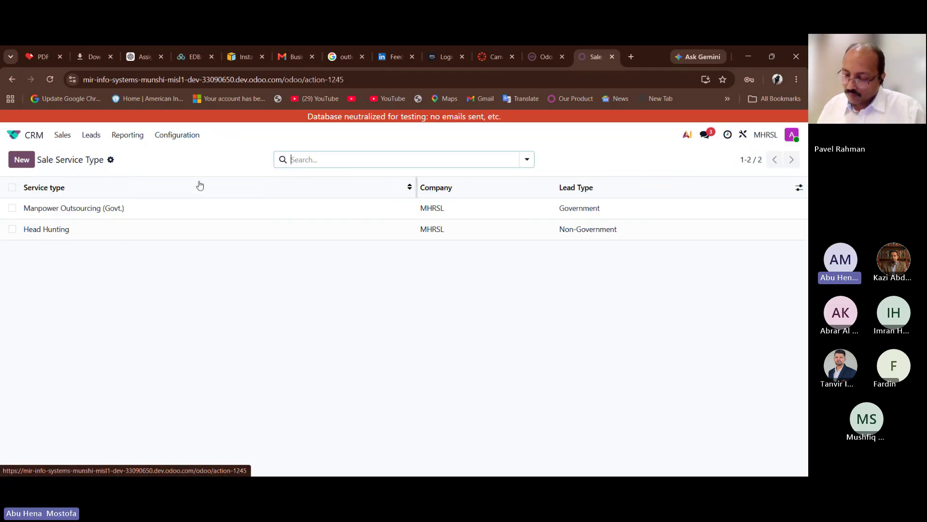
pyautogui.click(21, 159)
pyautogui.click(103, 202)
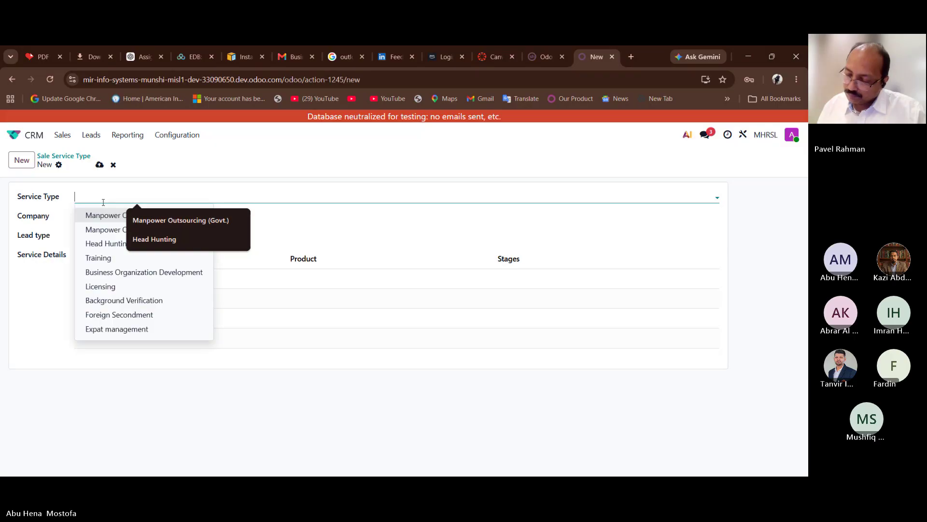
pyautogui.click(113, 263)
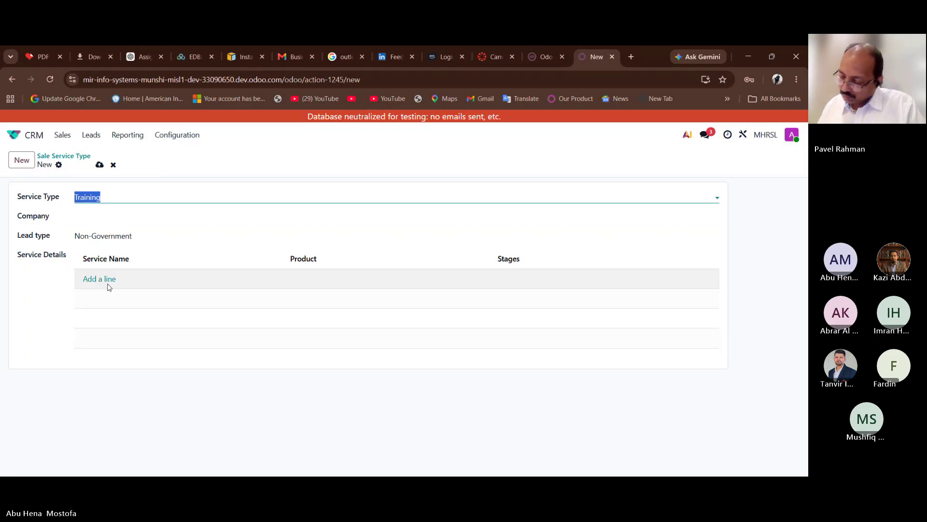
pyautogui.click(116, 220)
pyautogui.click(104, 232)
# - Add a Training service line with product [EXP_GEN] Expenses, save the record and return to the Sale Service Type list
pyautogui.click(99, 278)
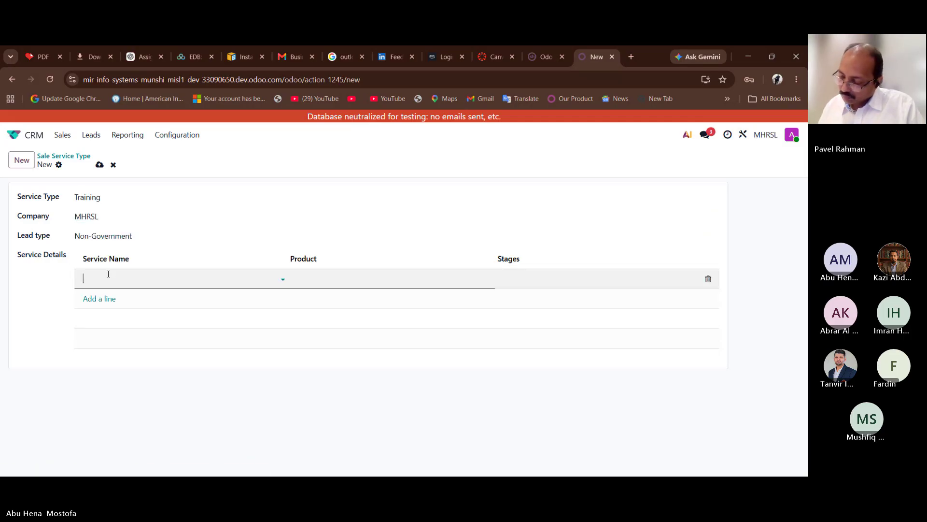
pyautogui.click(108, 274)
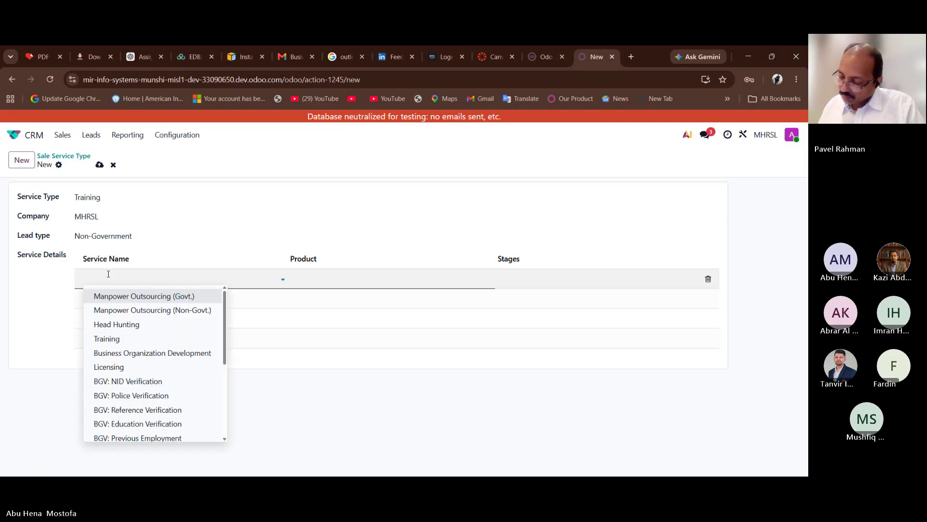
pyautogui.click(108, 339)
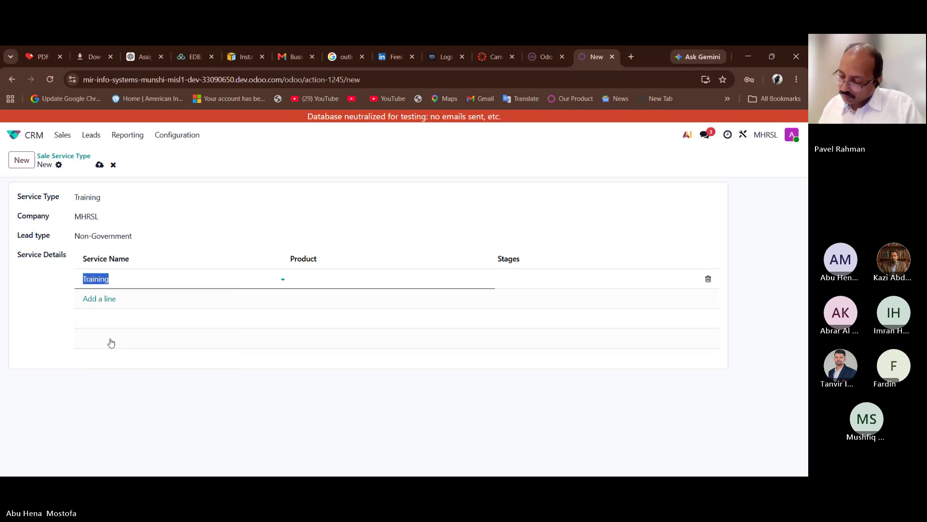
pyautogui.click(321, 279)
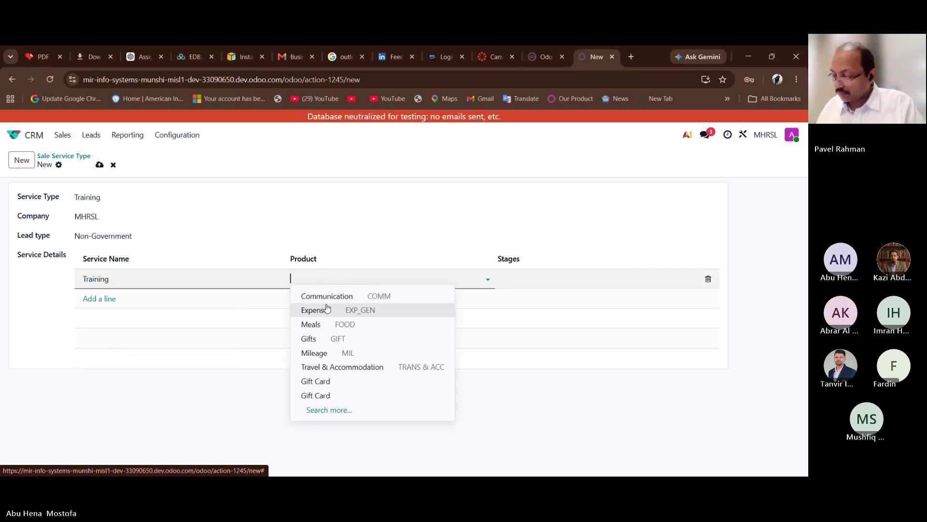
pyautogui.click(327, 309)
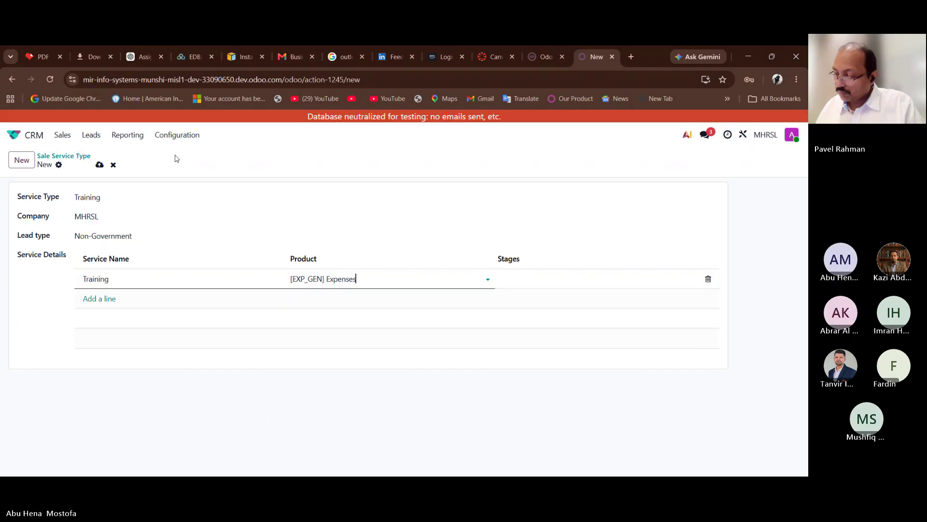
pyautogui.click(100, 165)
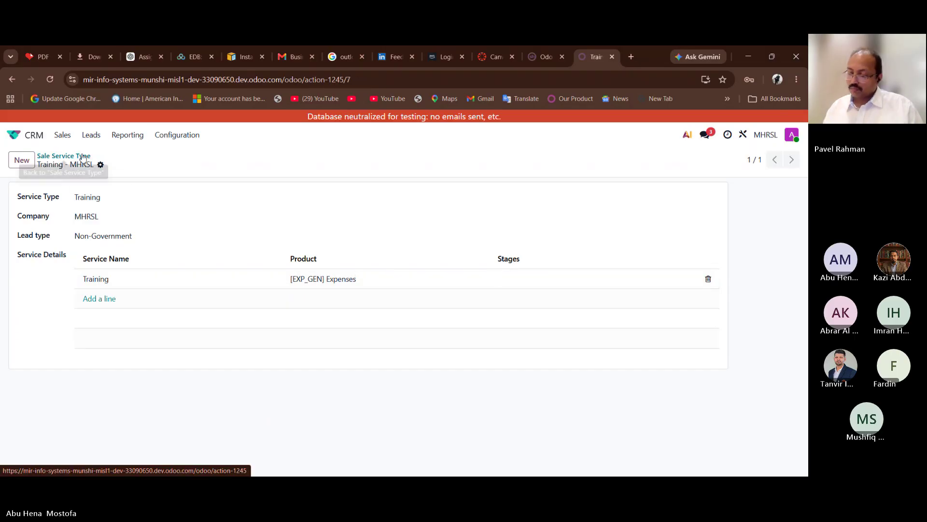
pyautogui.click(83, 156)
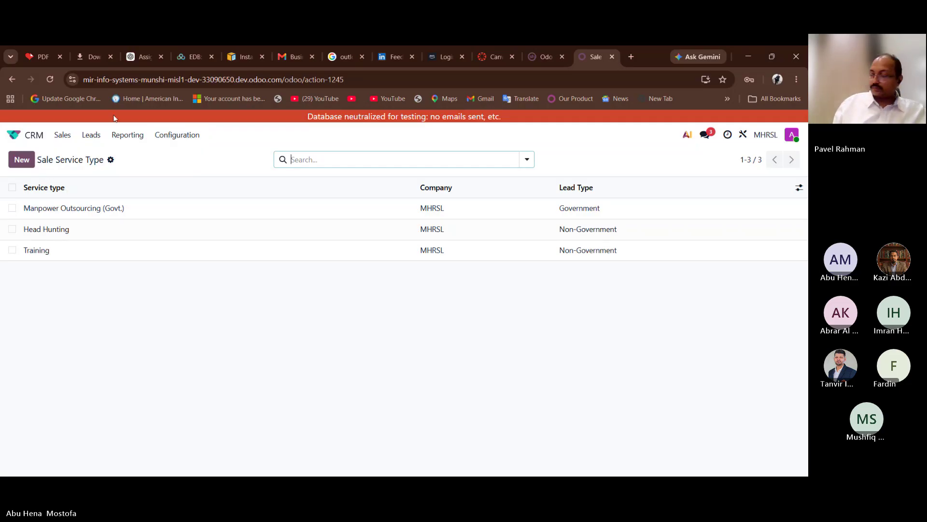
# - Start a new CRM lead titled "Test :lead" and enter Brac as the company name
pyautogui.click(92, 136)
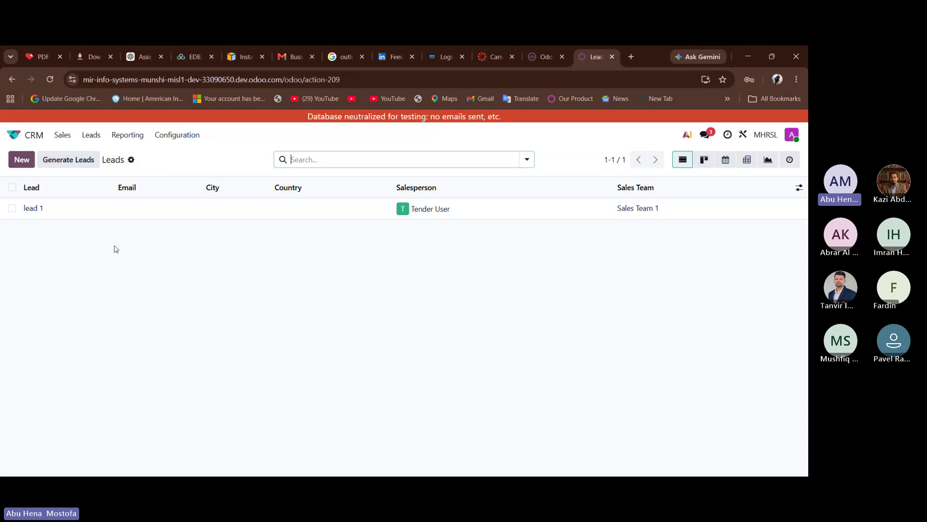
pyautogui.click(20, 163)
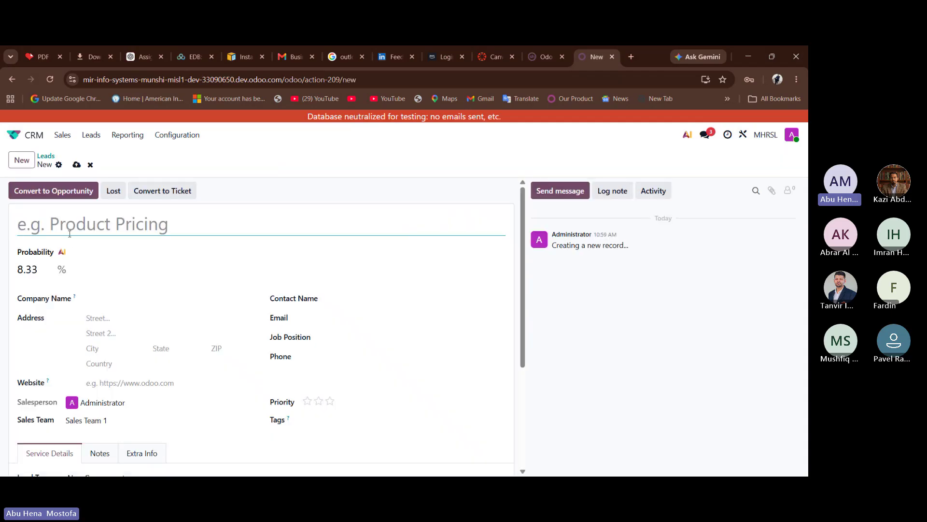
pyautogui.write('Test')
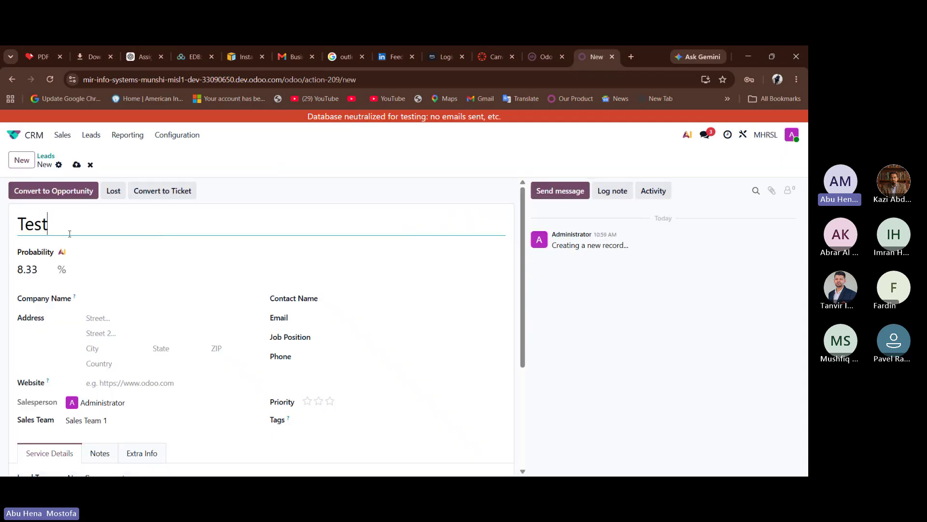
pyautogui.write(' :')
pyautogui.write('lead')
pyautogui.scroll(-2, 72, 237)
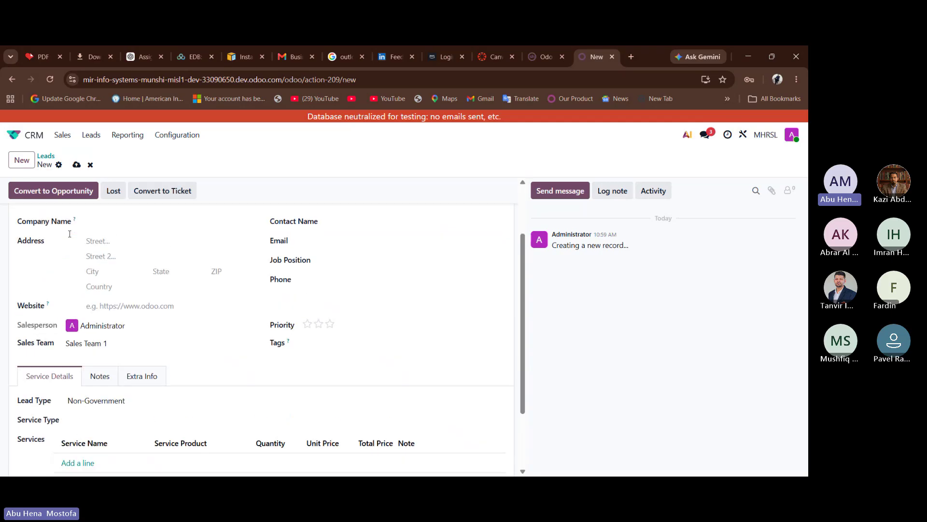
pyautogui.scroll(1, 92, 256)
pyautogui.click(108, 264)
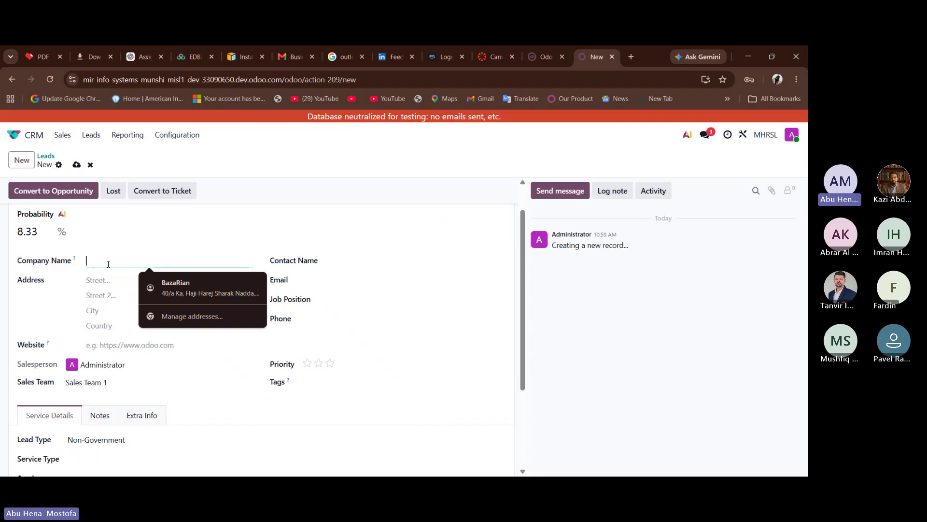
pyautogui.write('Brac')
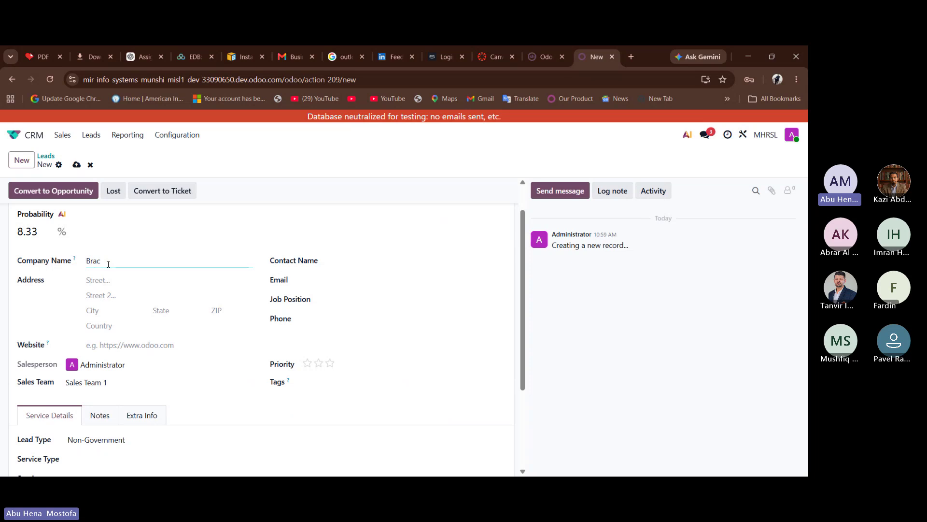
# - Set the new lead's service type to Head Hunting - MHRSL in its service details
pyautogui.scroll(-2, 109, 271)
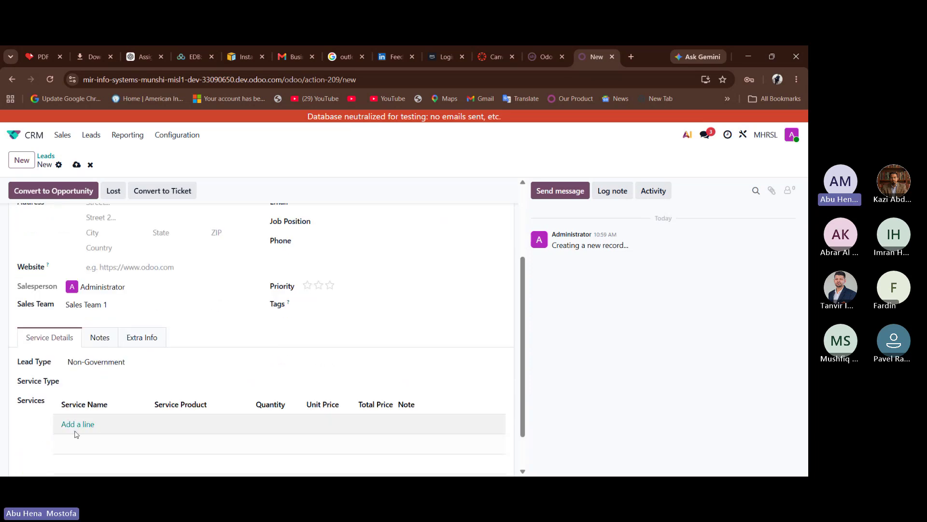
pyautogui.click(99, 381)
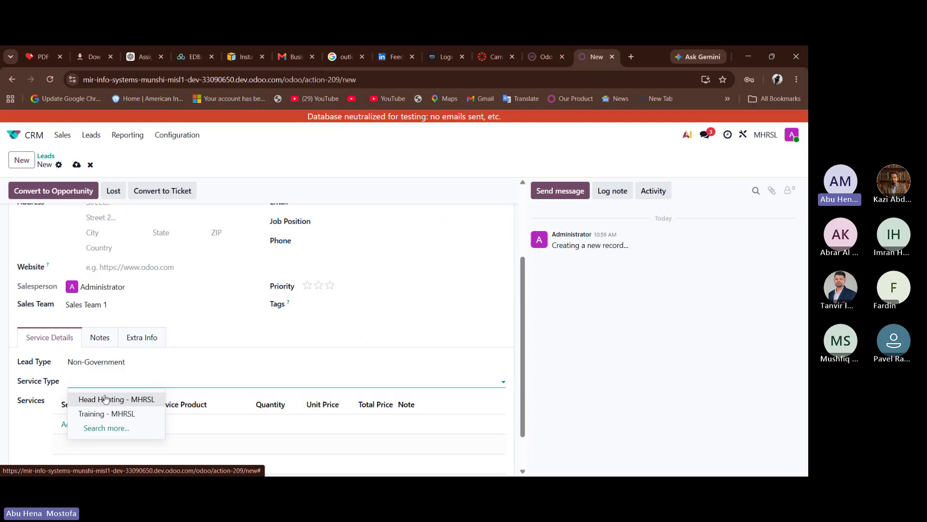
pyautogui.click(106, 398)
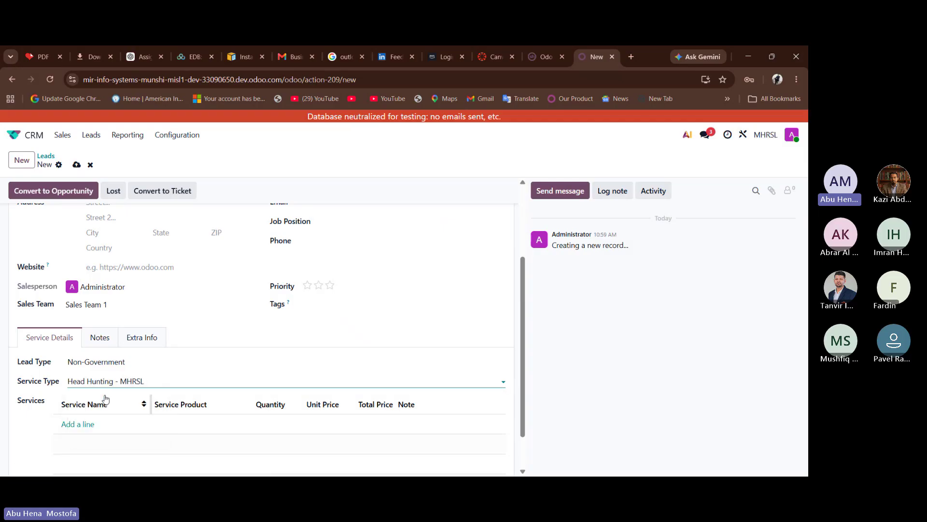
pyautogui.scroll(-2, 105, 398)
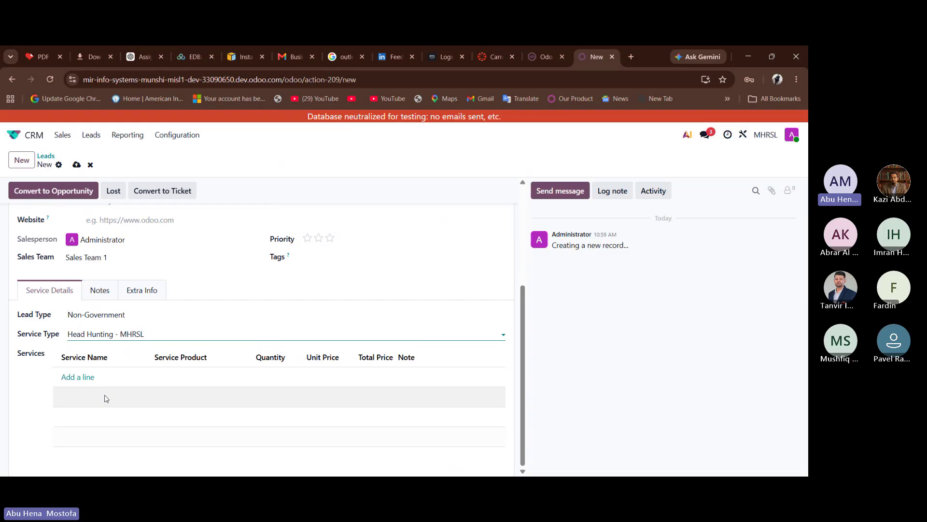
# - Add a Head Hunting service line to the lead with a quantity of 5 and a unit price of 20,000
pyautogui.click(87, 377)
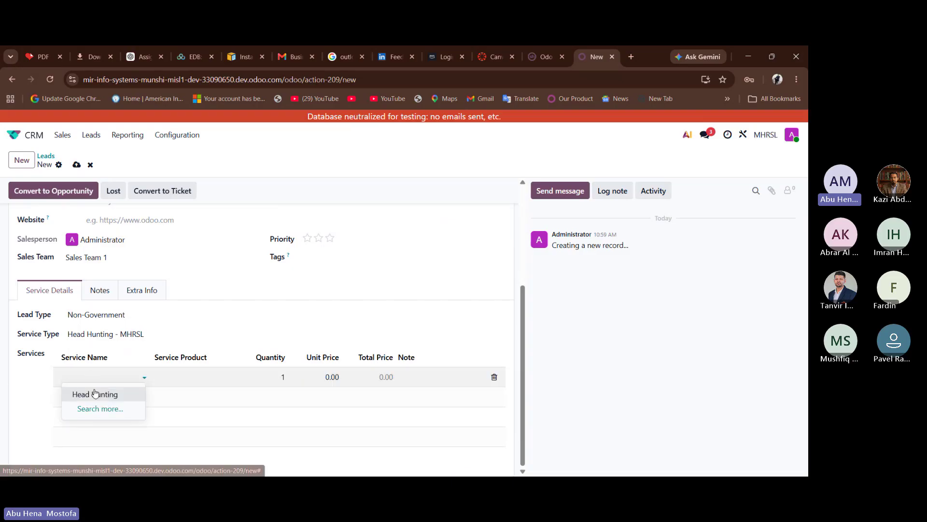
pyautogui.click(94, 394)
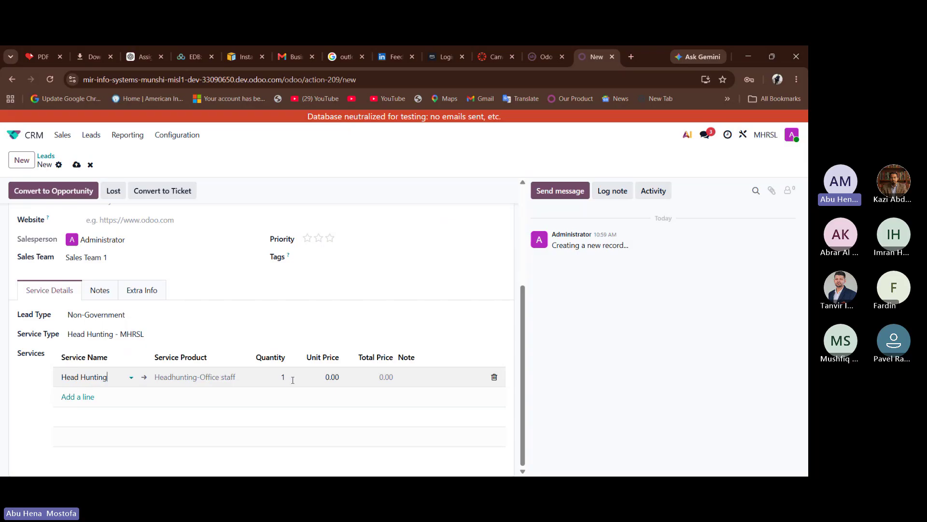
pyautogui.click(326, 373)
pyautogui.write('500000')
pyautogui.press('BackSpace')
pyautogui.press('BackSpace')
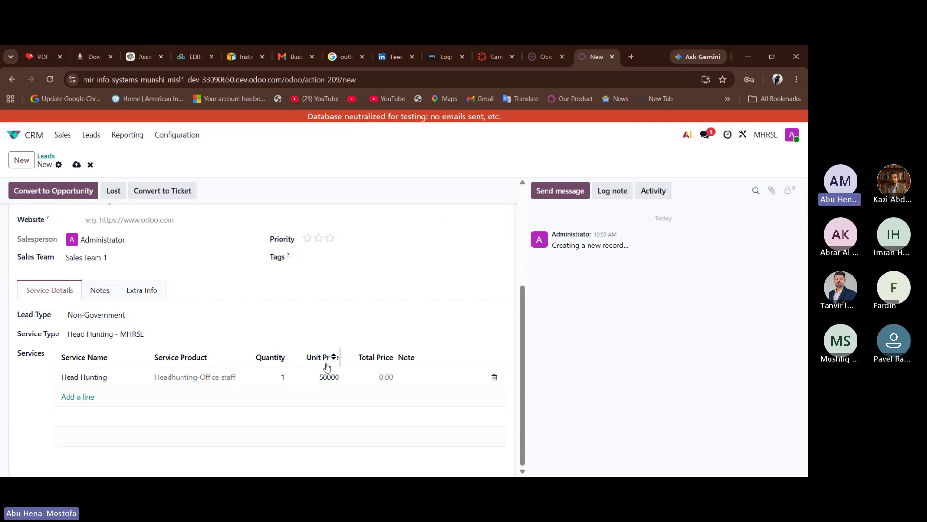
pyautogui.press('BackSpace')
pyautogui.press('BackSpace')
pyautogui.press('BackSpace')
pyautogui.press('BackSpace')
pyautogui.write('20000')
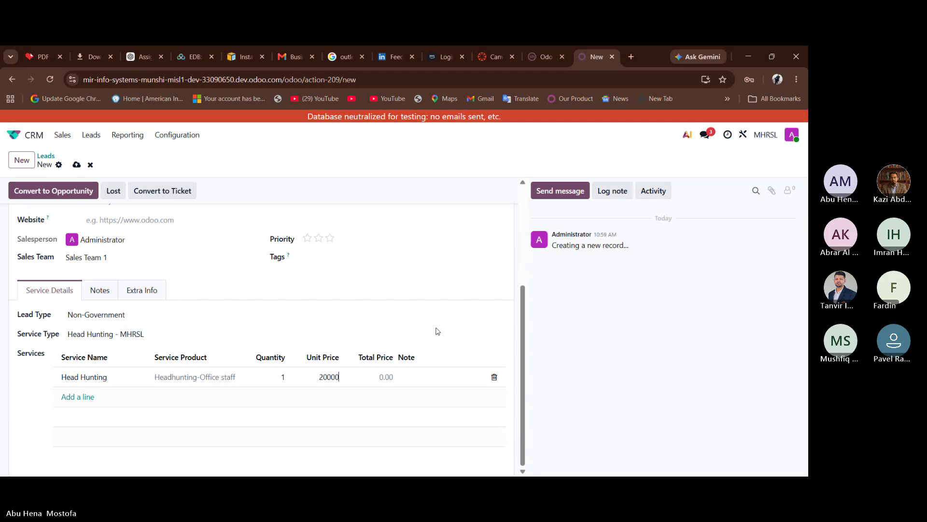
pyautogui.click(437, 332)
pyautogui.click(276, 378)
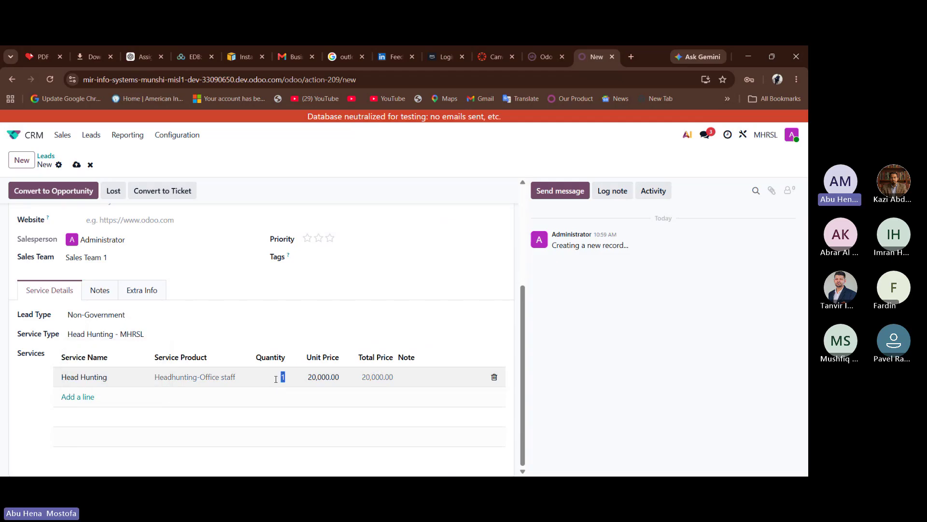
pyautogui.write('5')
pyautogui.click(335, 311)
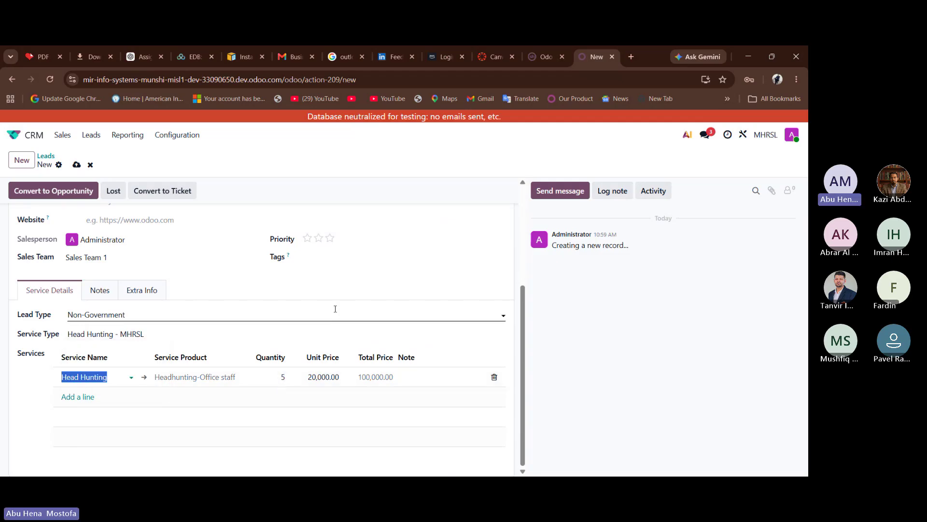
# - Try to add a second Head Hunting line to the lead's services
pyautogui.click(74, 397)
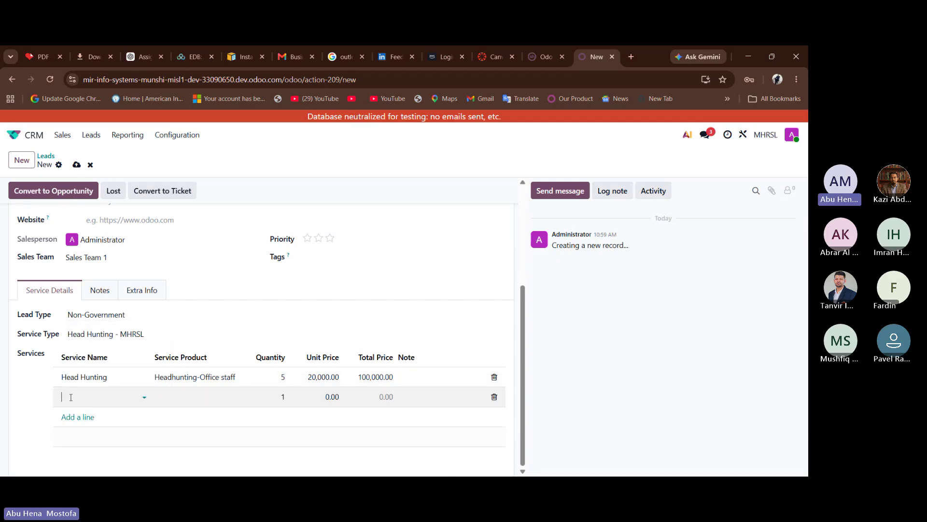
pyautogui.click(108, 400)
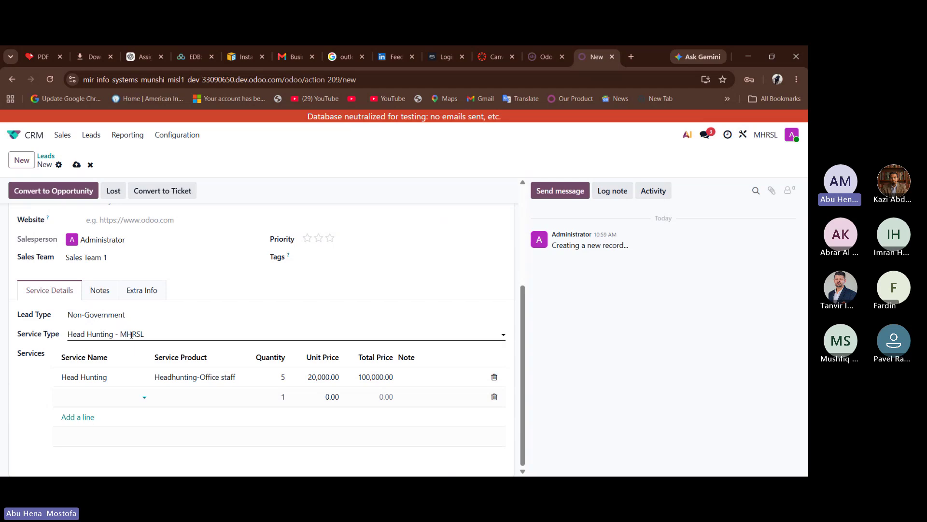
pyautogui.click(180, 329)
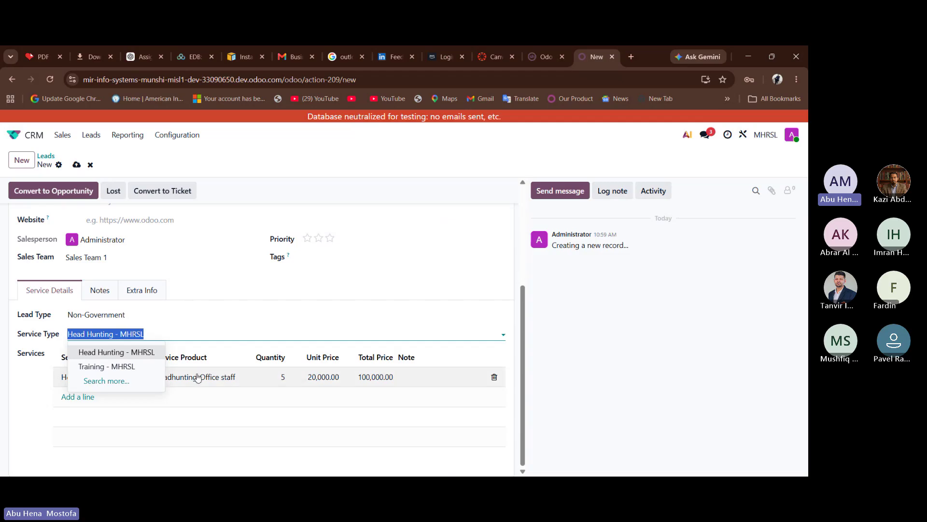
pyautogui.click(39, 393)
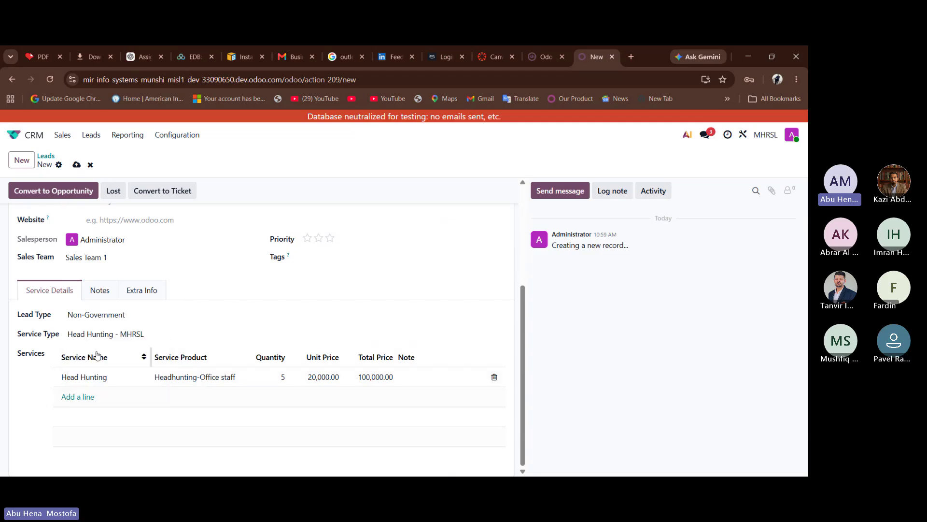
pyautogui.scroll(5, 97, 355)
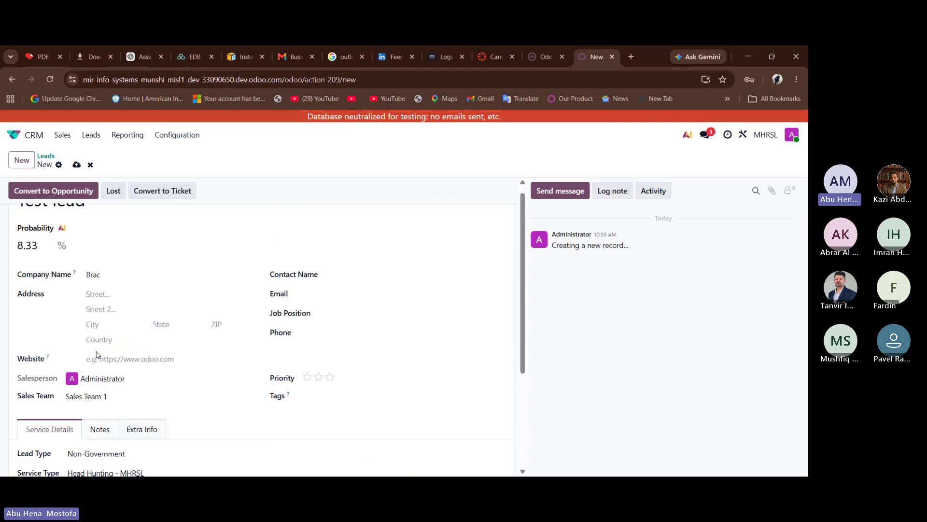
pyautogui.scroll(-5, 97, 355)
pyautogui.scroll(1, 110, 326)
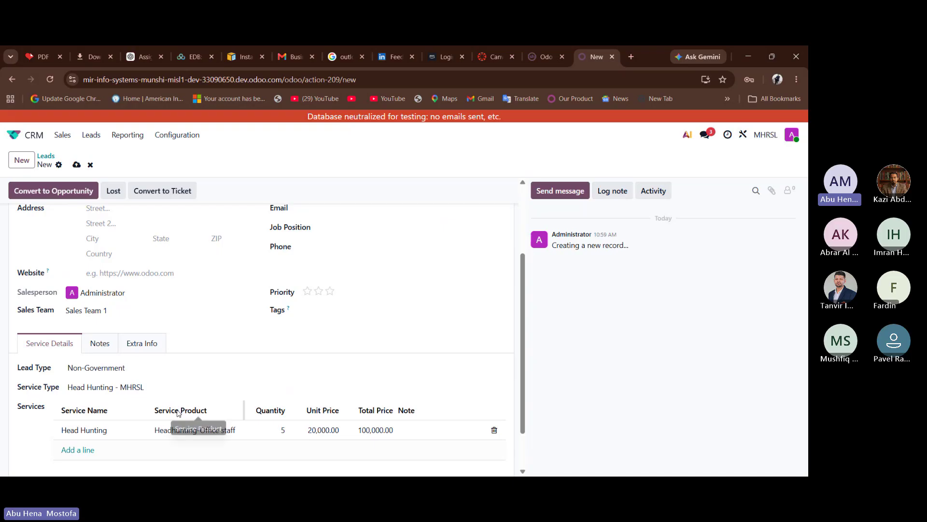
pyautogui.scroll(-1, 177, 413)
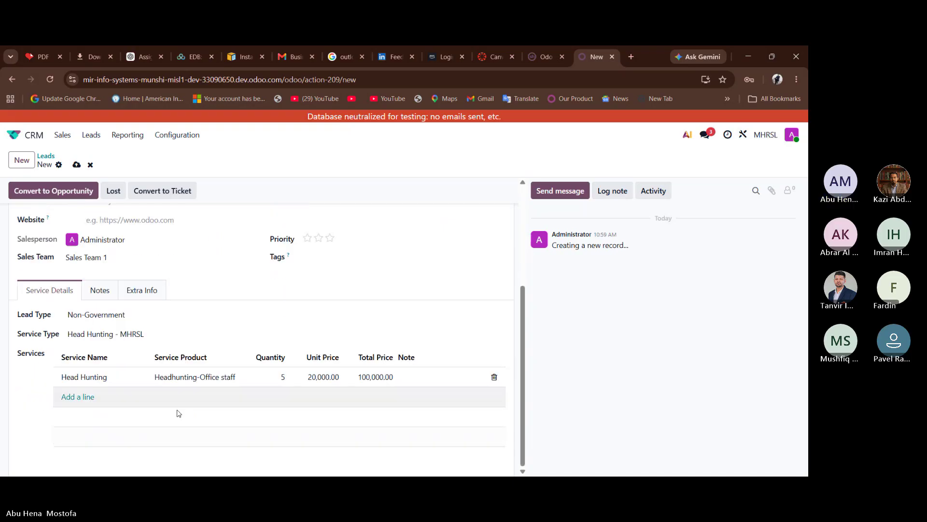
pyautogui.click(83, 397)
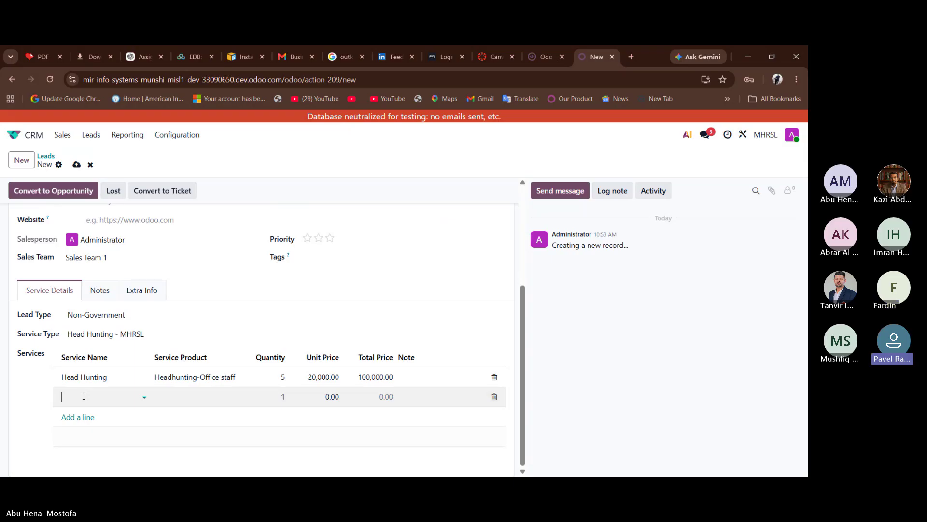
pyautogui.write('Head')
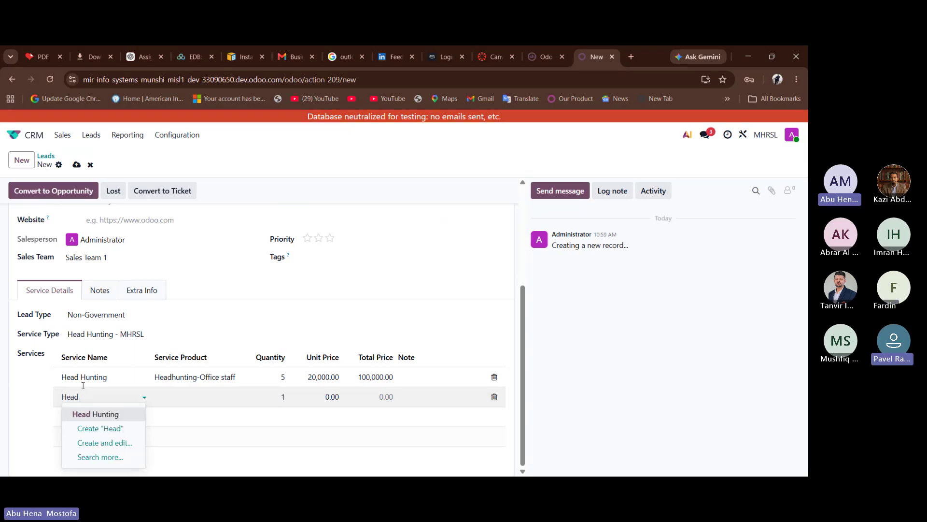
pyautogui.click(35, 390)
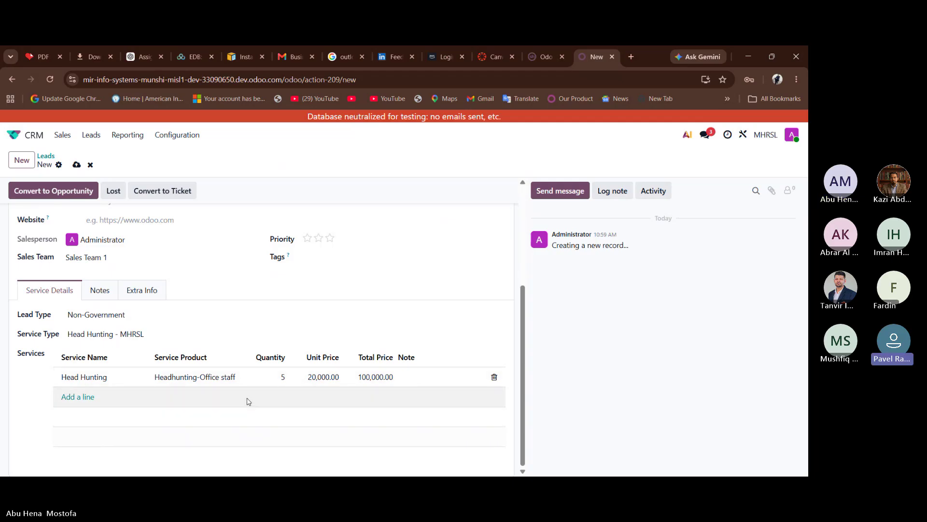
# - Examine the lead's general fields and its service details
pyautogui.scroll(2, 247, 401)
pyautogui.scroll(-2, 246, 399)
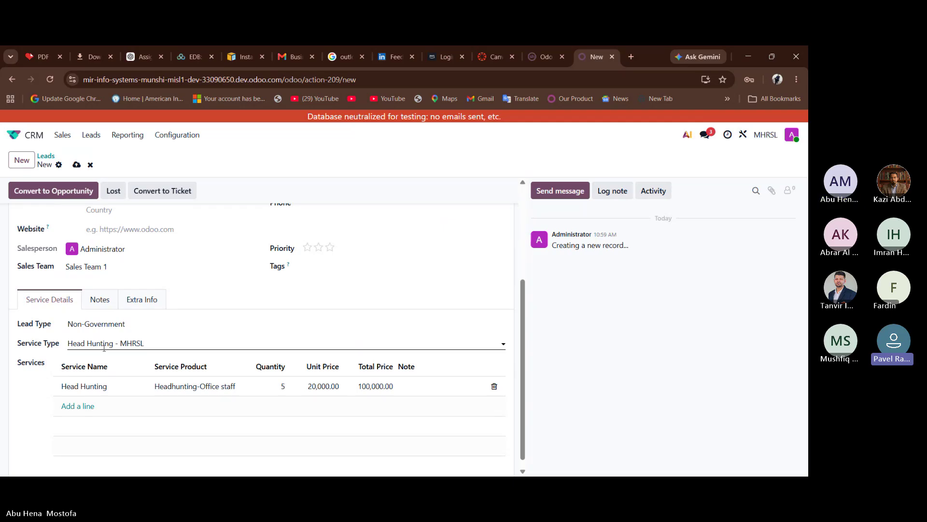
pyautogui.scroll(3, 104, 347)
pyautogui.scroll(-2, 104, 347)
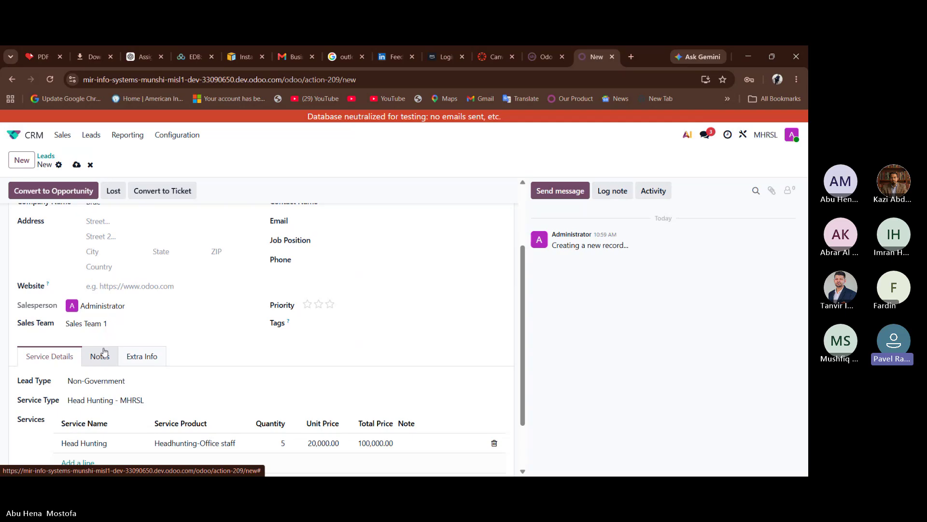
pyautogui.scroll(-1, 104, 352)
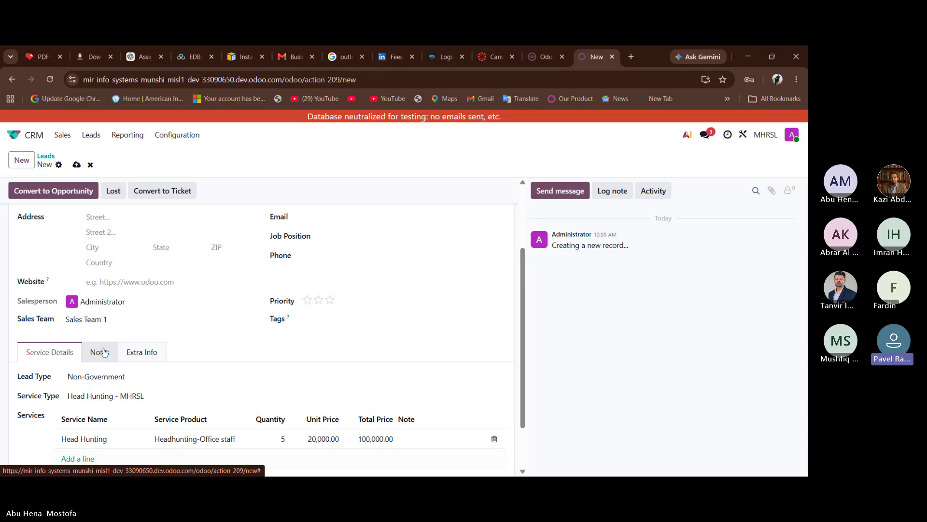
pyautogui.scroll(-1, 104, 351)
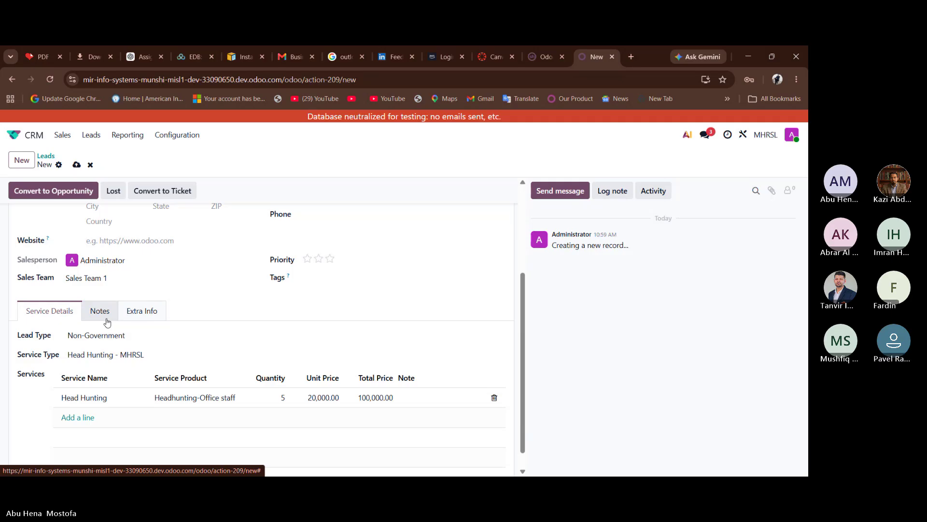
pyautogui.scroll(5, 107, 322)
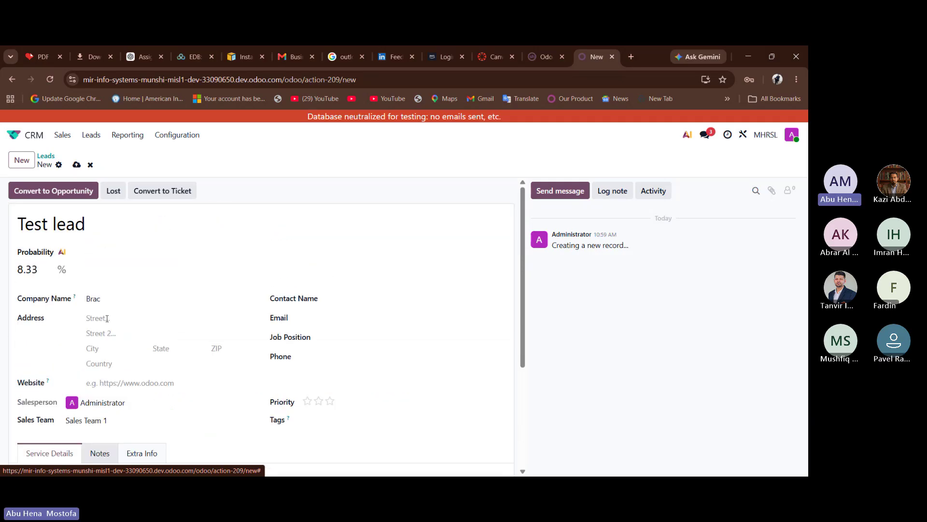
# - Discard the unsaved test lead and return to the Leads list
pyautogui.click(90, 166)
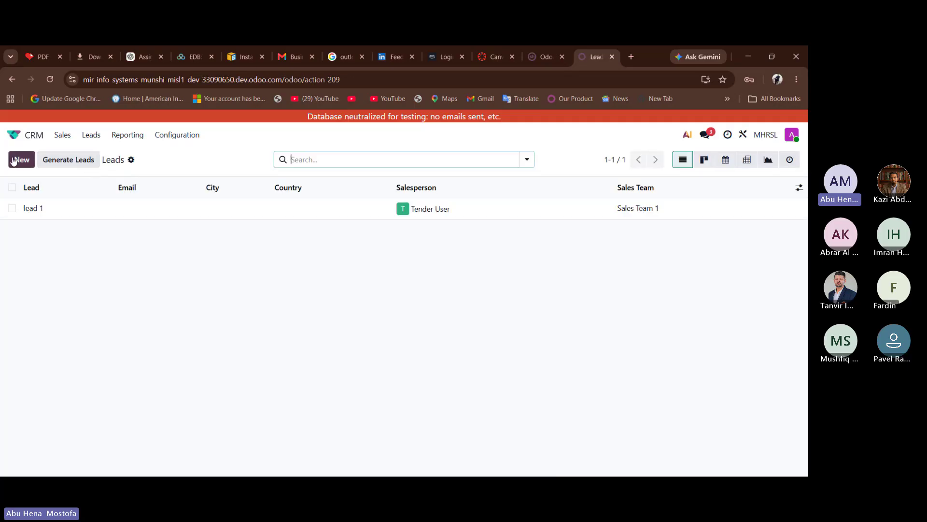
pyautogui.click(15, 161)
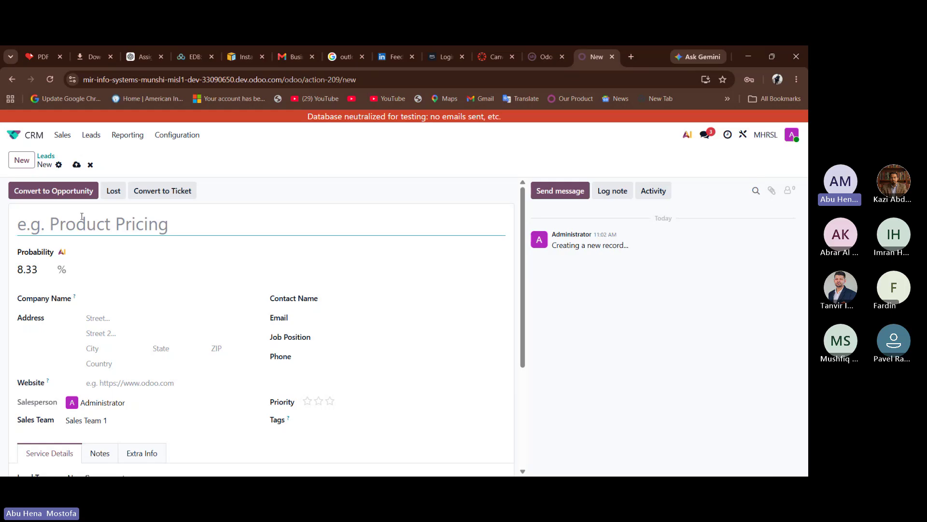
pyautogui.click(90, 166)
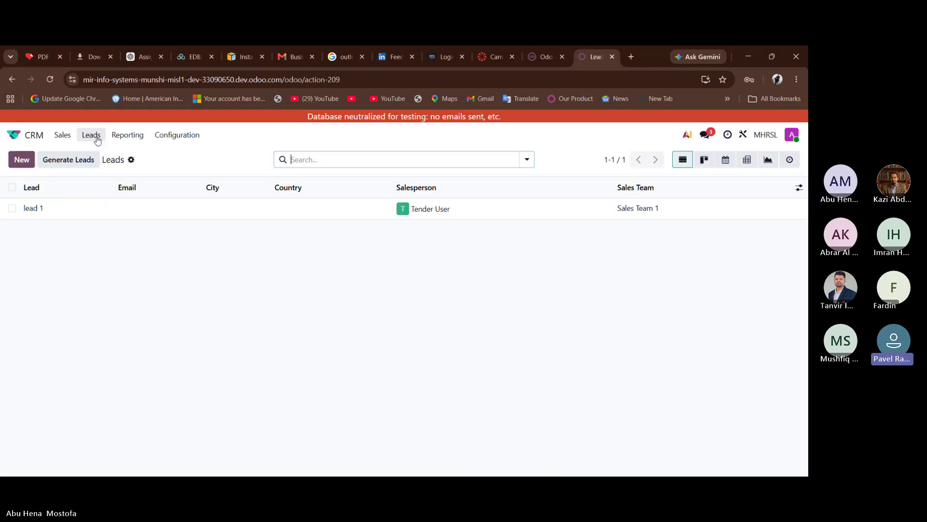
# - Start a new lead titled "Test Lead" and try to save it with only the title entered
pyautogui.click(22, 160)
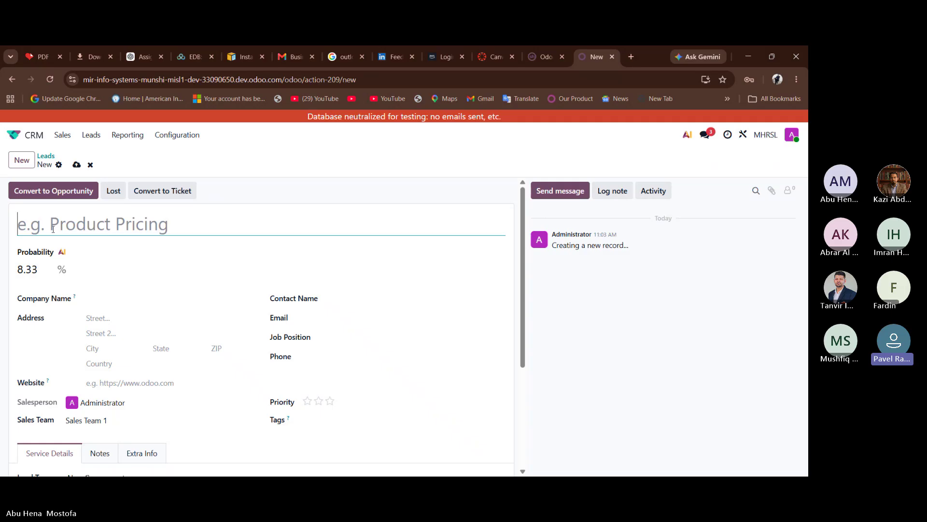
pyautogui.scroll(-3, 52, 225)
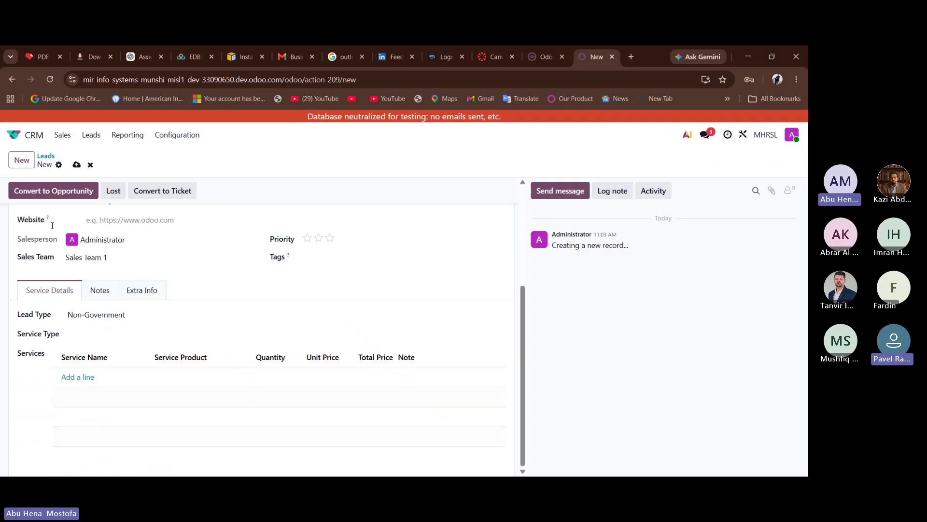
pyautogui.scroll(3, 52, 225)
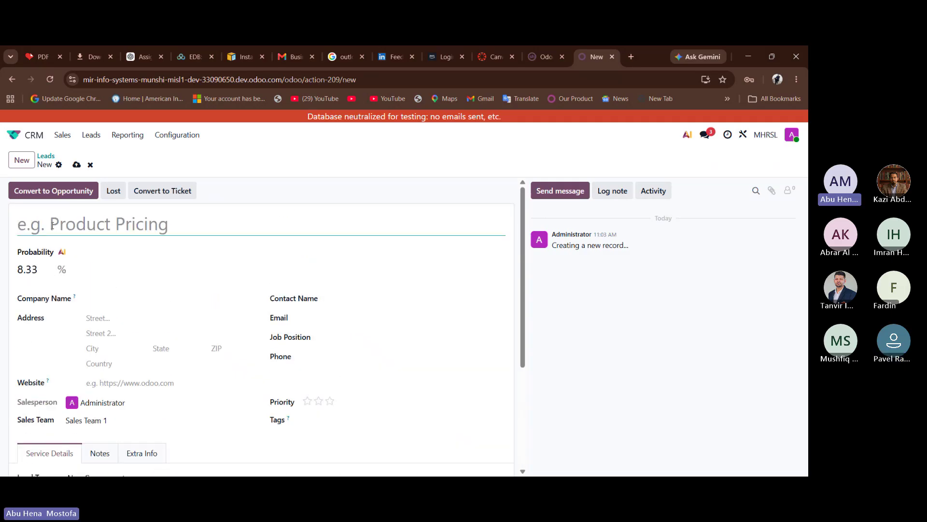
pyautogui.write('Test')
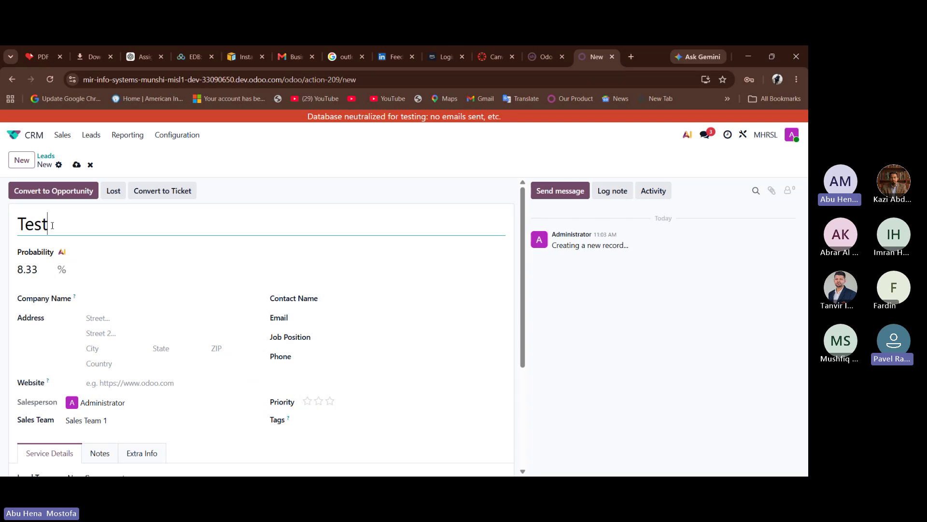
pyautogui.write('ine')
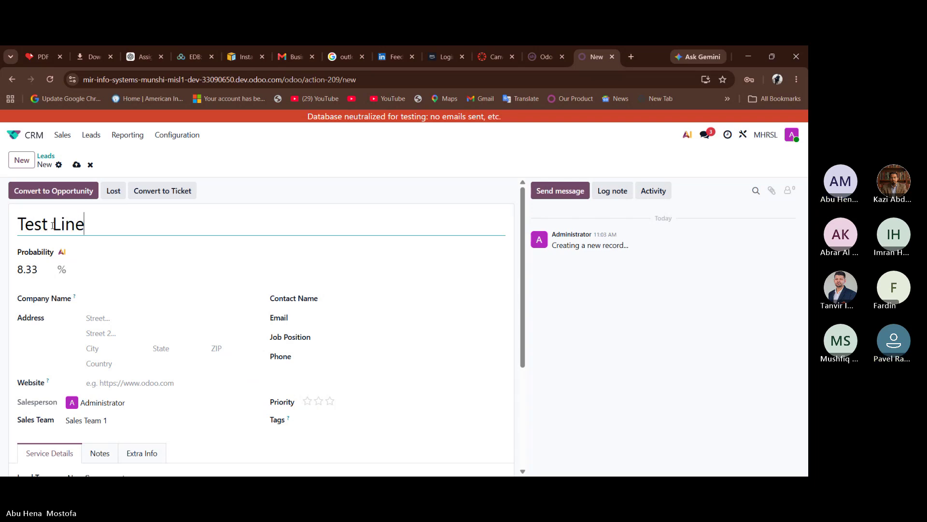
pyautogui.press('BackSpace')
pyautogui.press('BackSpace')
pyautogui.press('BackSpace')
pyautogui.write('ead')
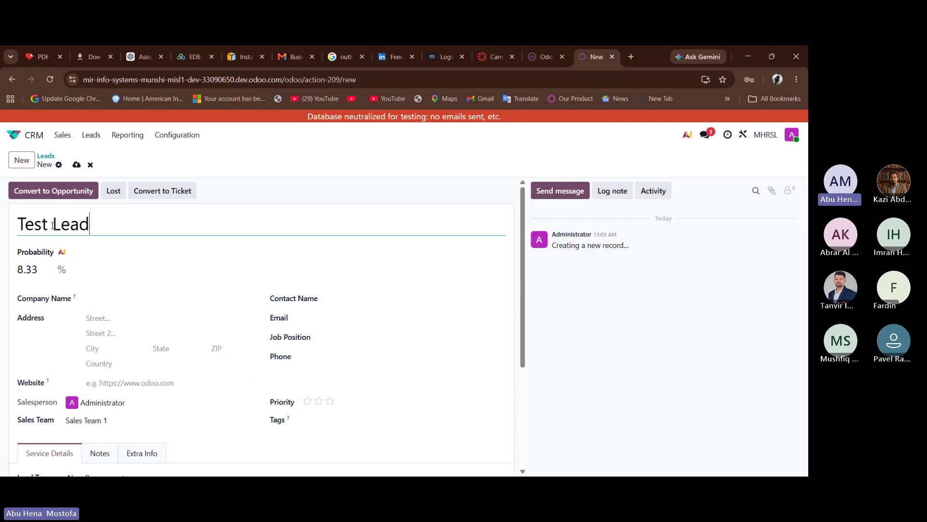
pyautogui.click(76, 165)
# - Check the lead form for required fields that are still empty
pyautogui.scroll(-3, 196, 286)
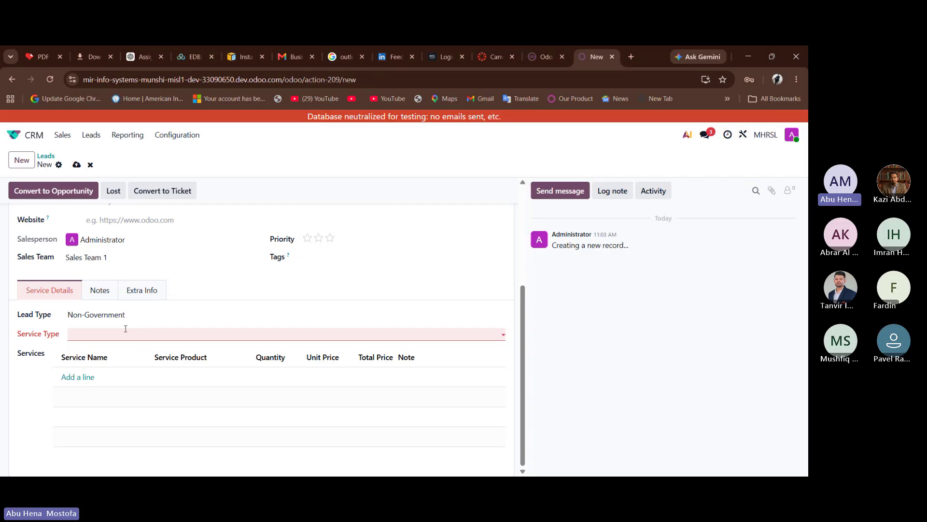
pyautogui.scroll(3, 131, 331)
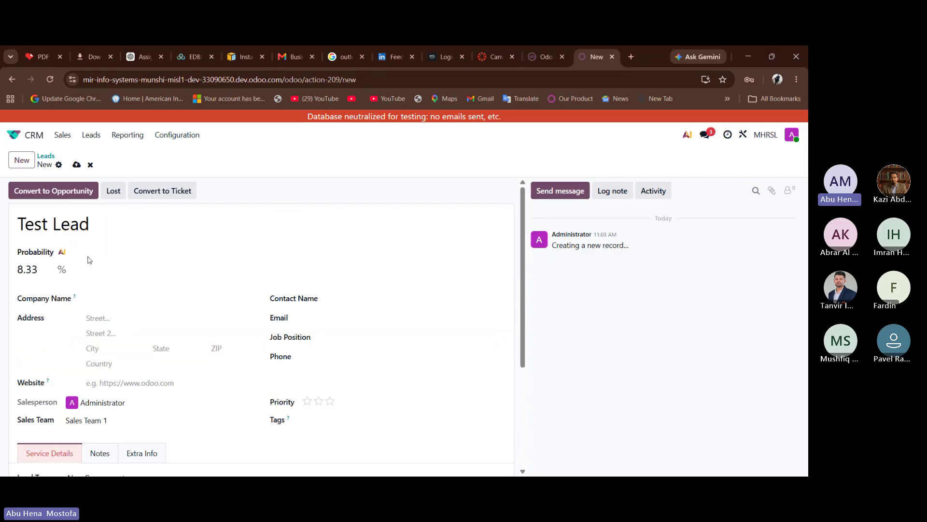
pyautogui.scroll(-2, 110, 437)
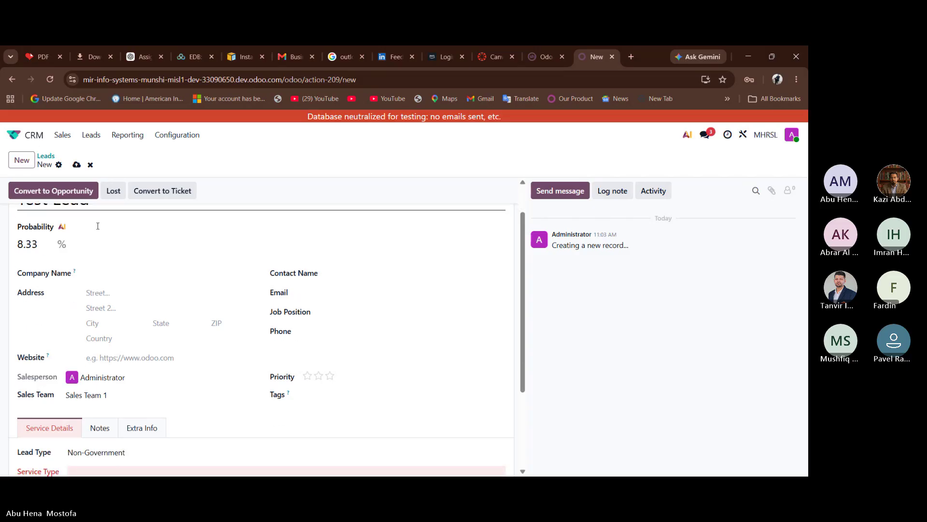
pyautogui.scroll(1, 112, 440)
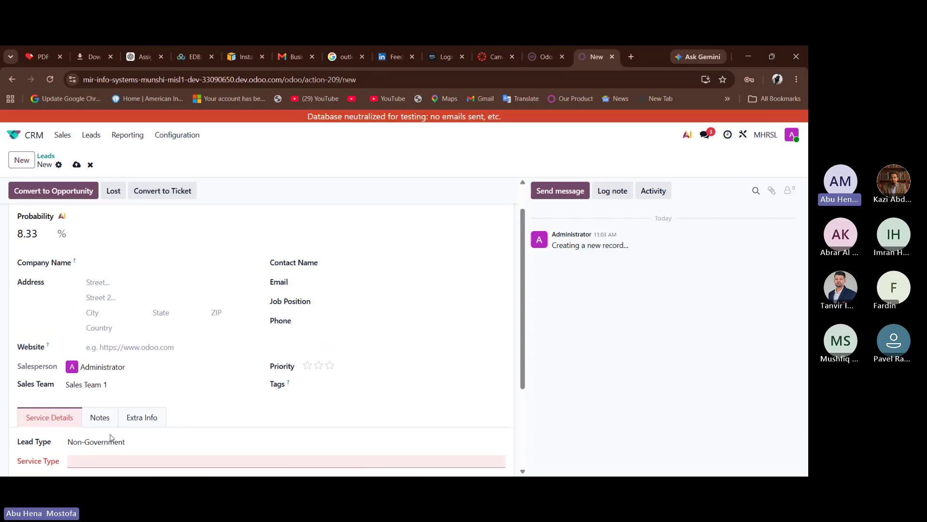
pyautogui.scroll(2, 71, 281)
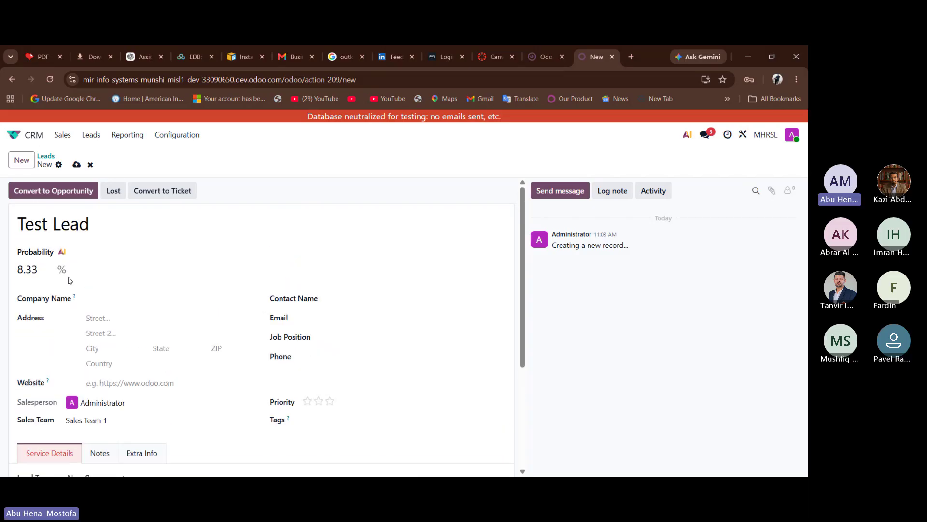
# - Set the lead's service type to Head Hunting - MHRSL and save the lead
pyautogui.scroll(-2, 120, 317)
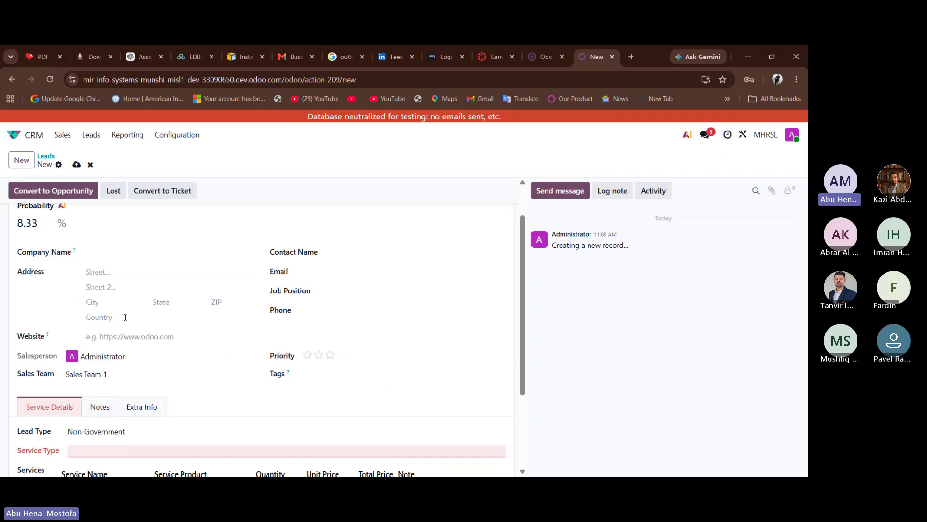
pyautogui.scroll(-1, 125, 317)
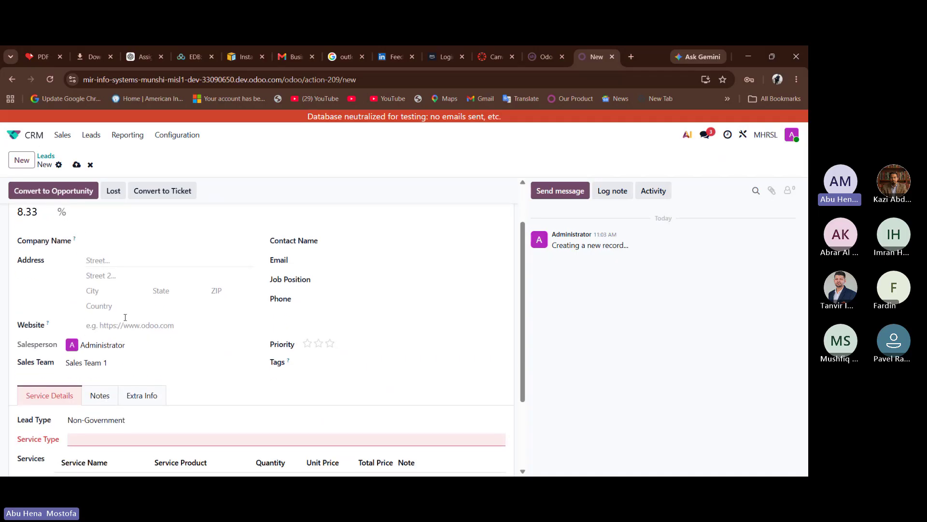
pyautogui.scroll(2, 125, 317)
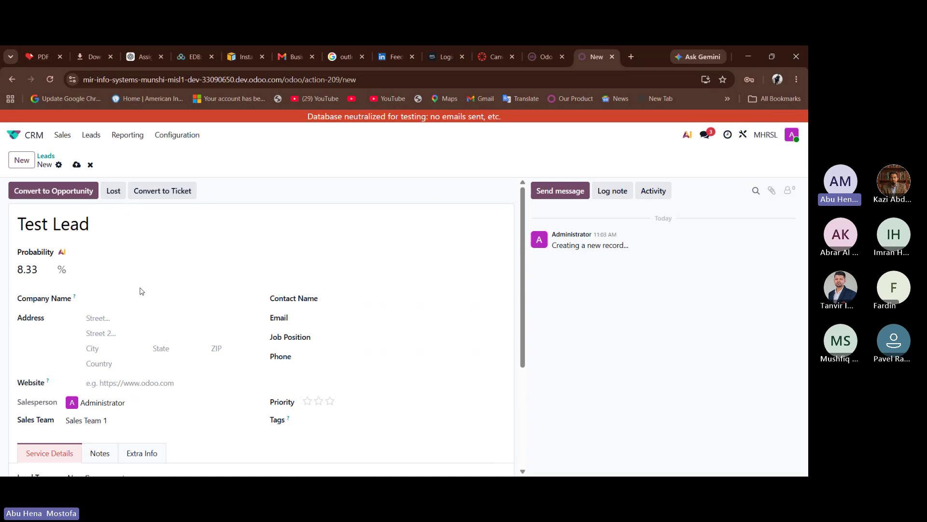
pyautogui.scroll(-3, 141, 292)
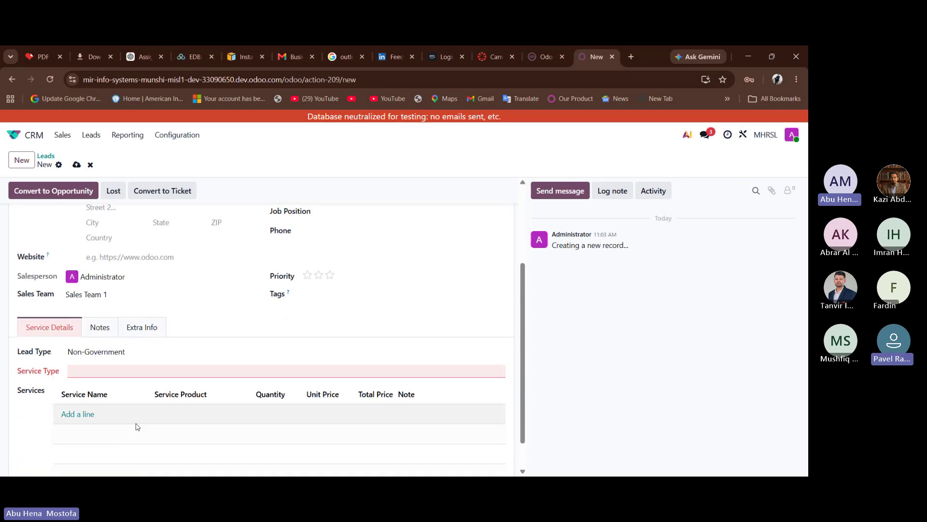
pyautogui.click(130, 373)
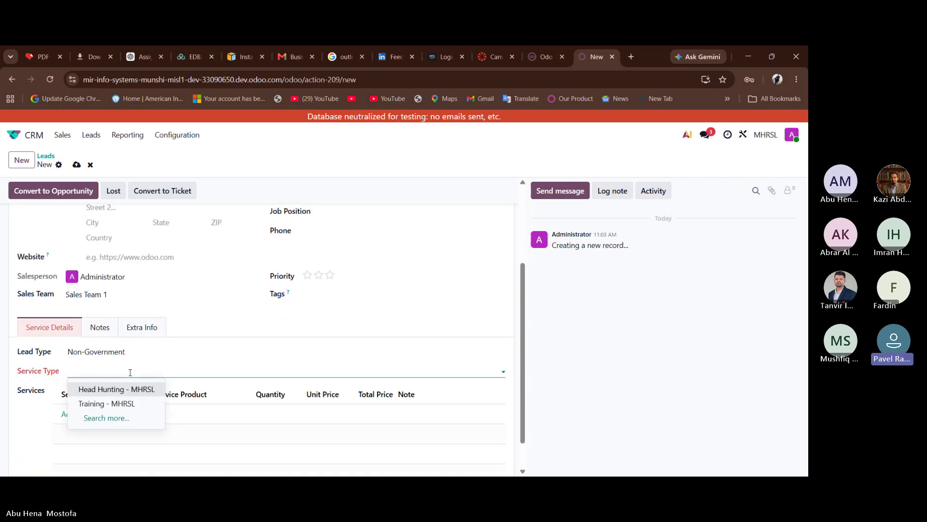
pyautogui.scroll(2, 152, 307)
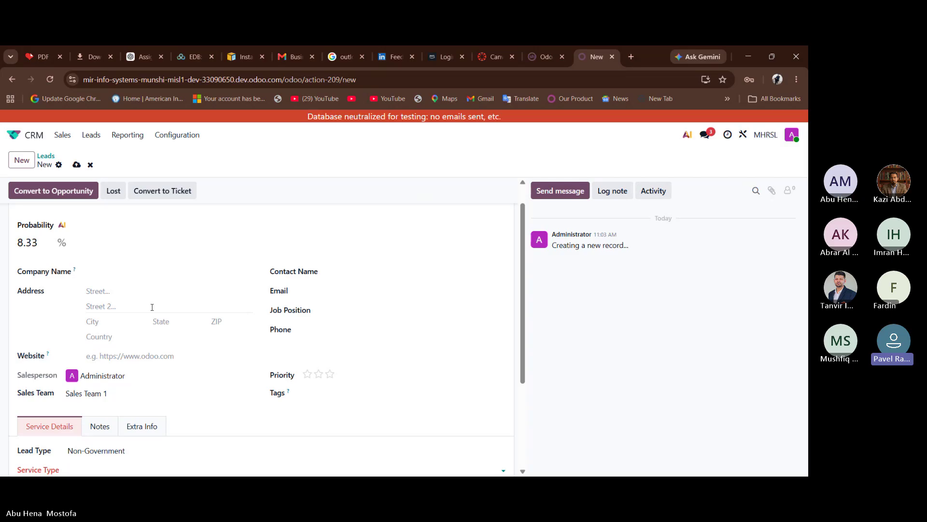
pyautogui.scroll(-3, 152, 308)
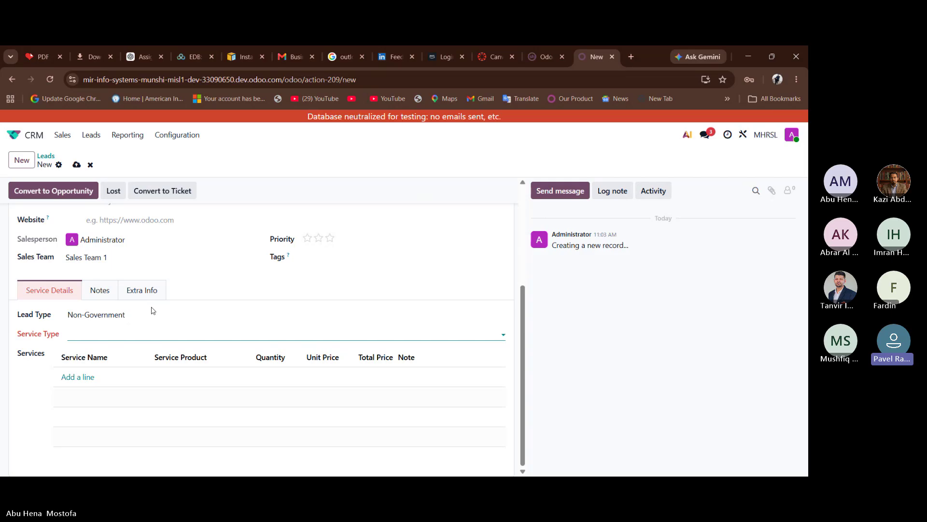
pyautogui.click(151, 334)
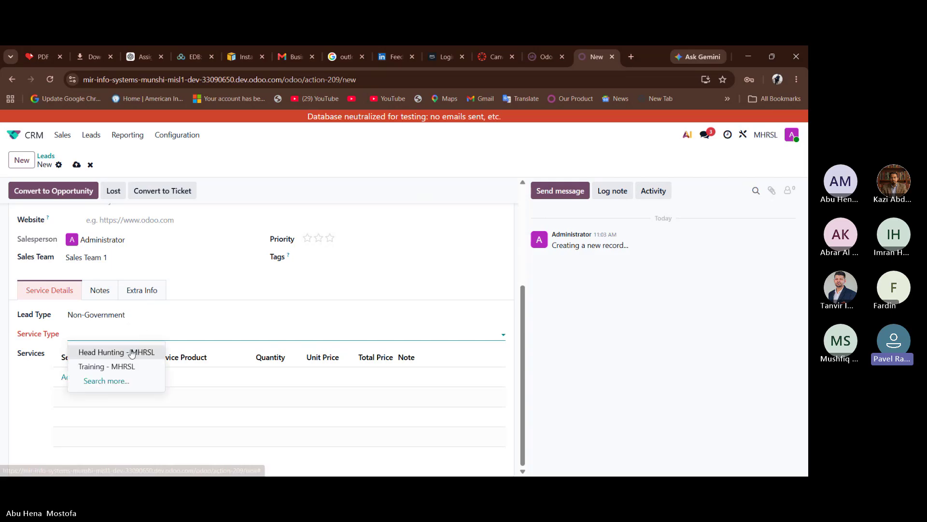
pyautogui.click(131, 353)
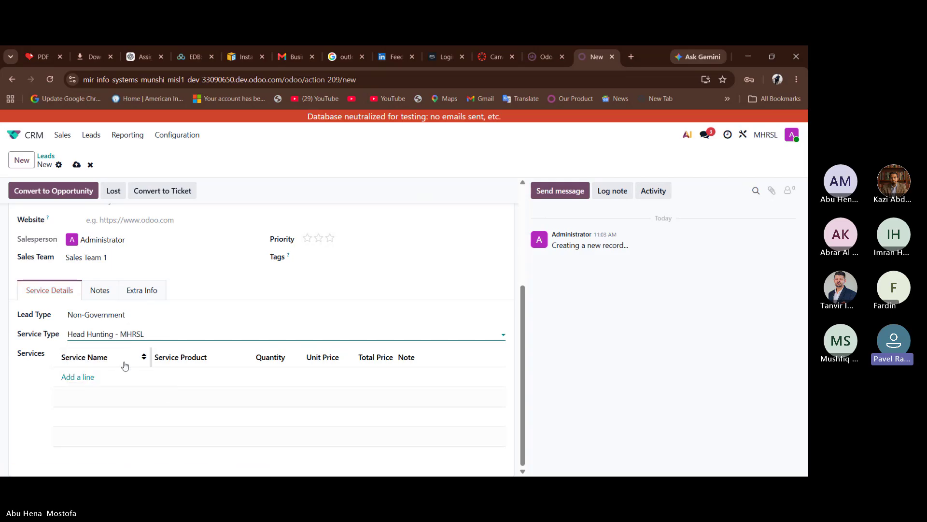
pyautogui.scroll(1, 94, 292)
pyautogui.scroll(1, 98, 296)
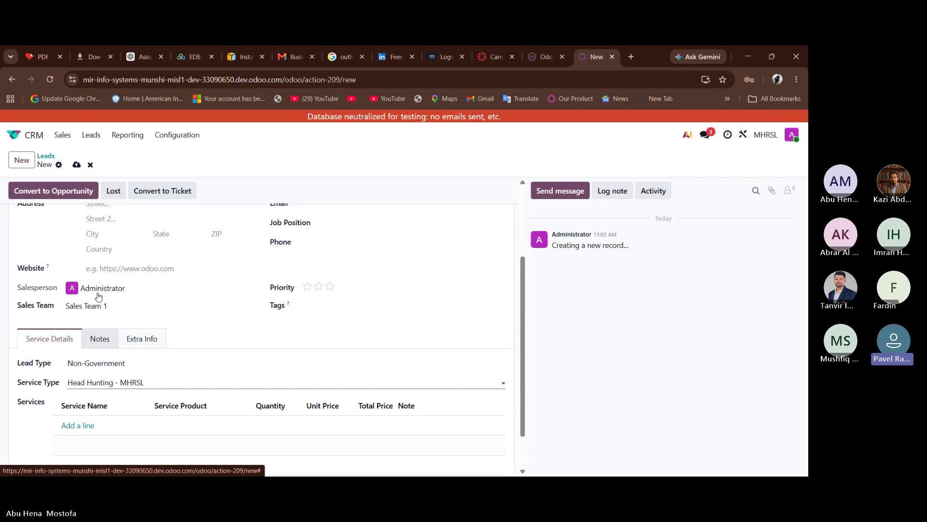
pyautogui.scroll(3, 102, 271)
pyautogui.click(76, 164)
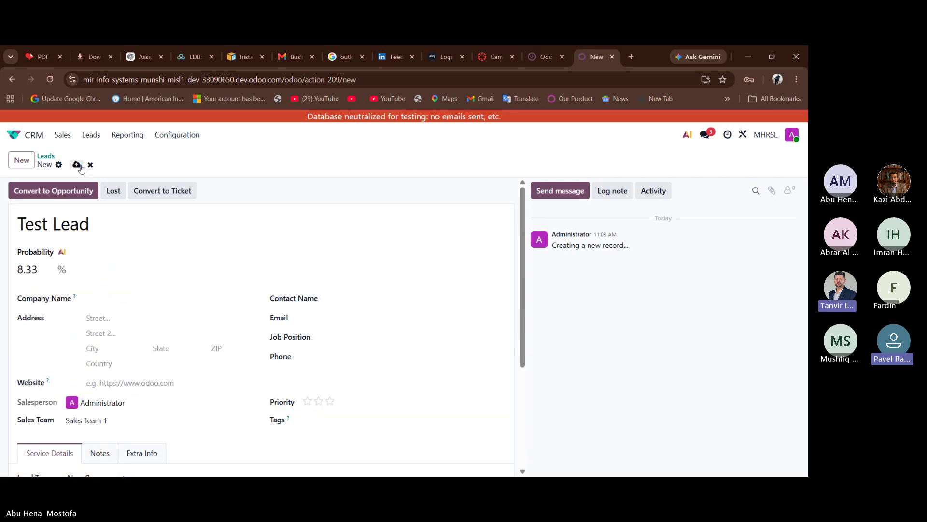
# - Review the saved lead's sales fields and service details
pyautogui.scroll(-3, 164, 304)
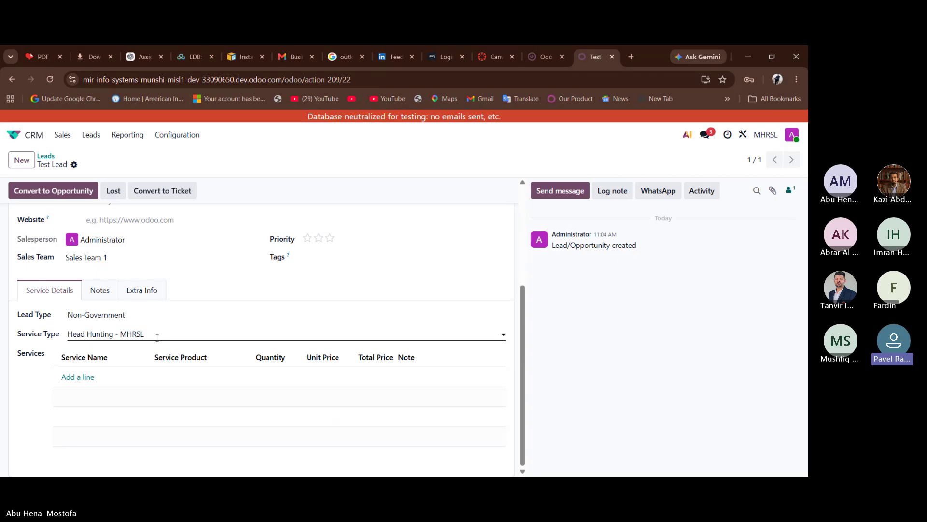
pyautogui.scroll(2, 157, 338)
pyautogui.scroll(-1, 157, 338)
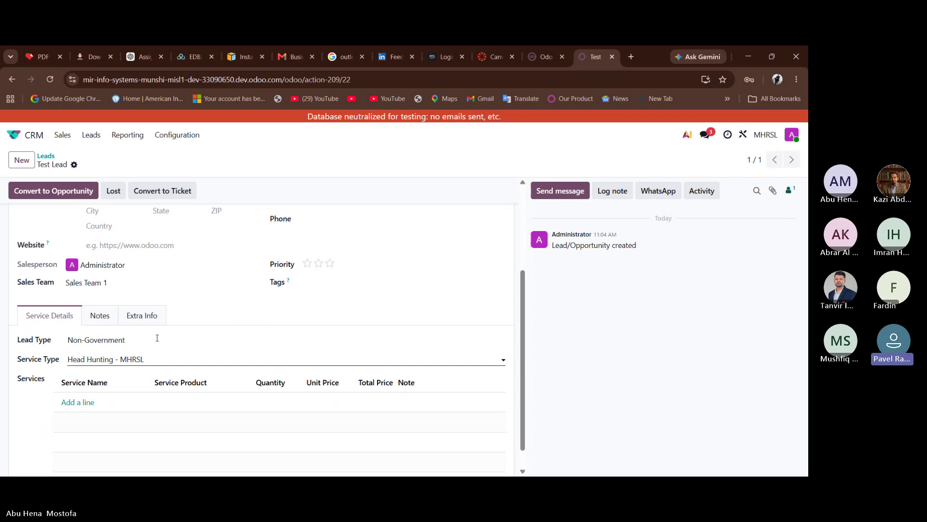
pyautogui.click(157, 337)
pyautogui.scroll(1, 160, 362)
pyautogui.scroll(-1, 160, 364)
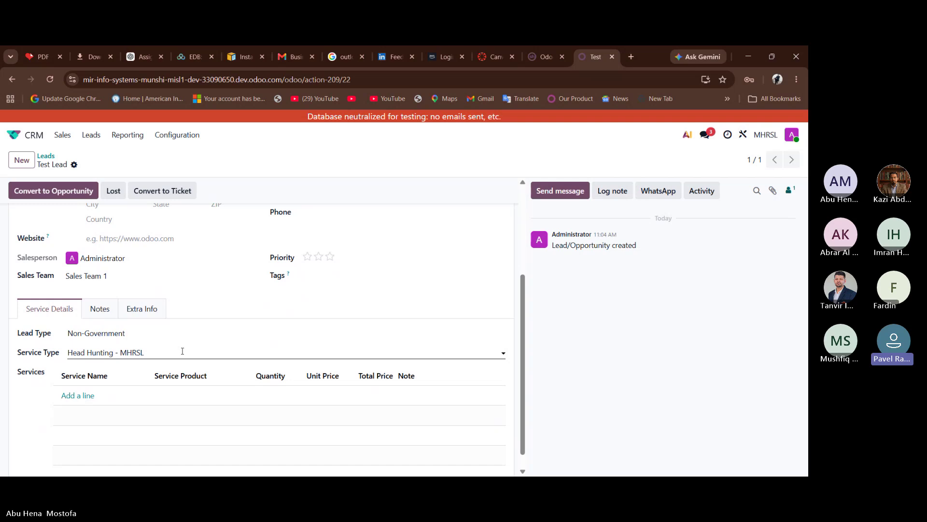
# - Add an opportunity for the company Brac to the pipeline's New stage and open it to view its service details
pyautogui.click(63, 136)
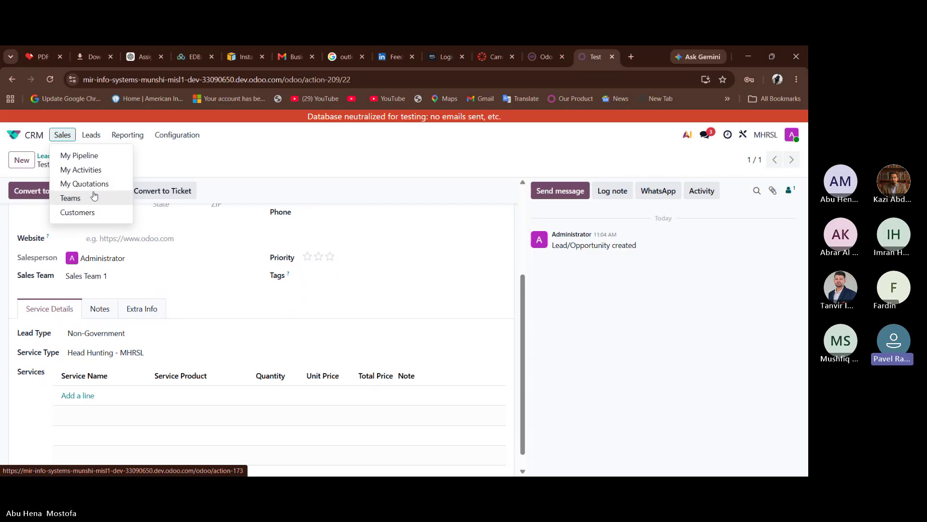
pyautogui.click(92, 158)
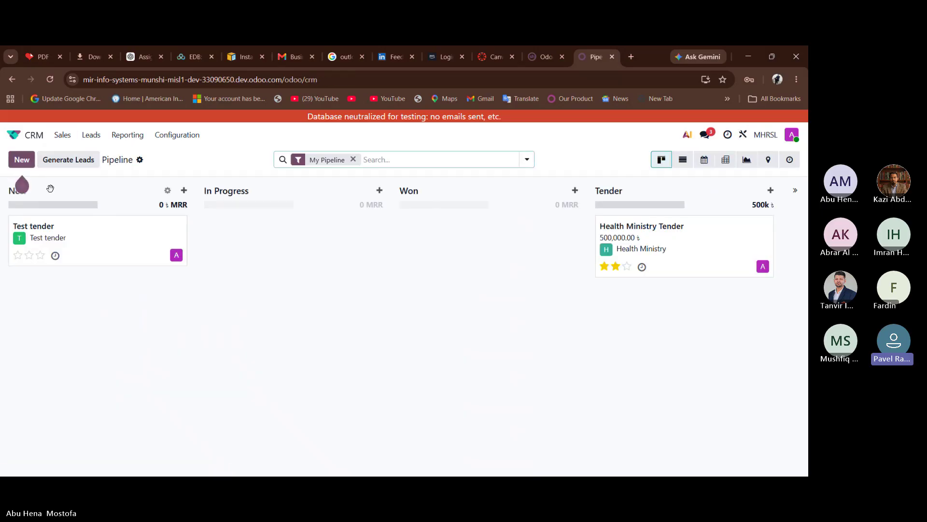
pyautogui.click(168, 191)
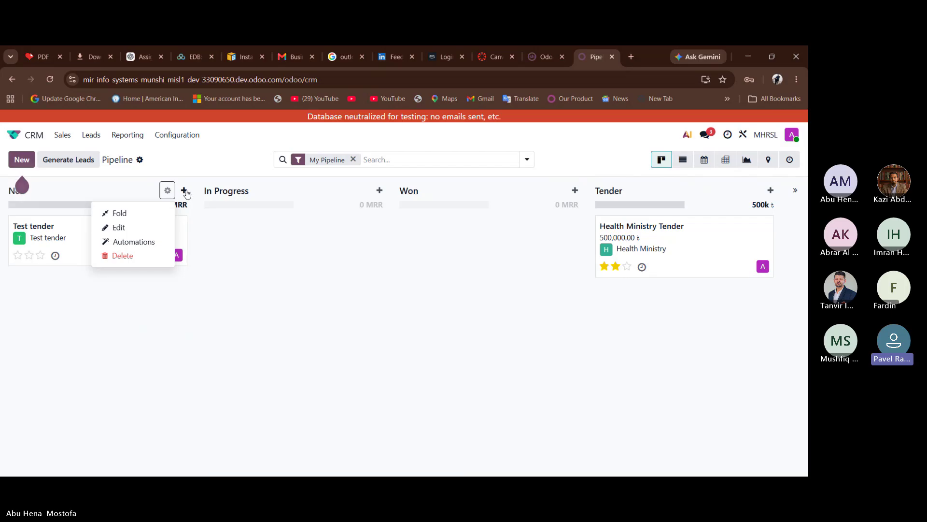
pyautogui.click(230, 237)
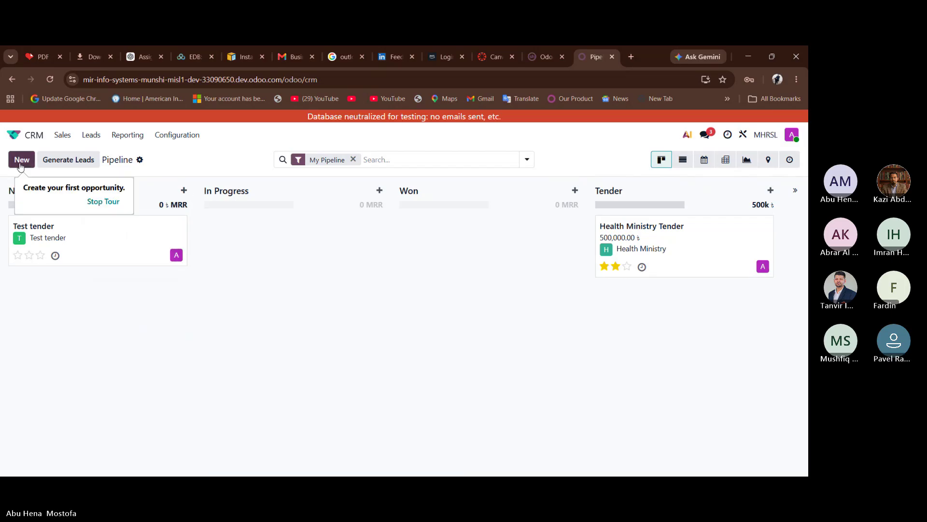
pyautogui.click(20, 163)
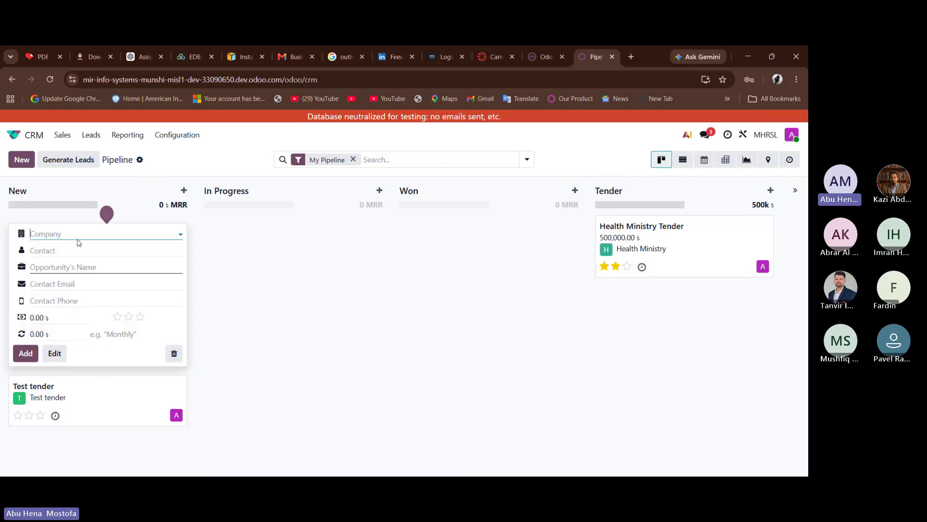
pyautogui.click(73, 235)
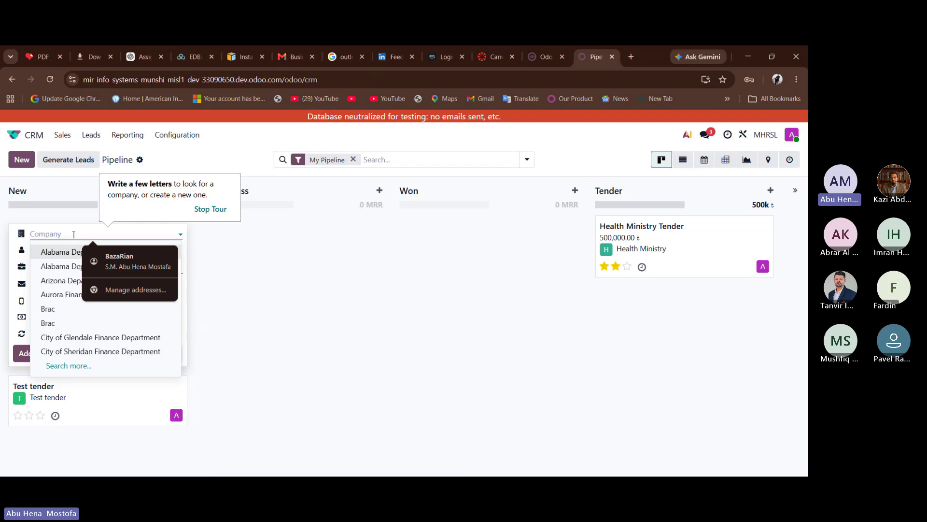
pyautogui.click(62, 322)
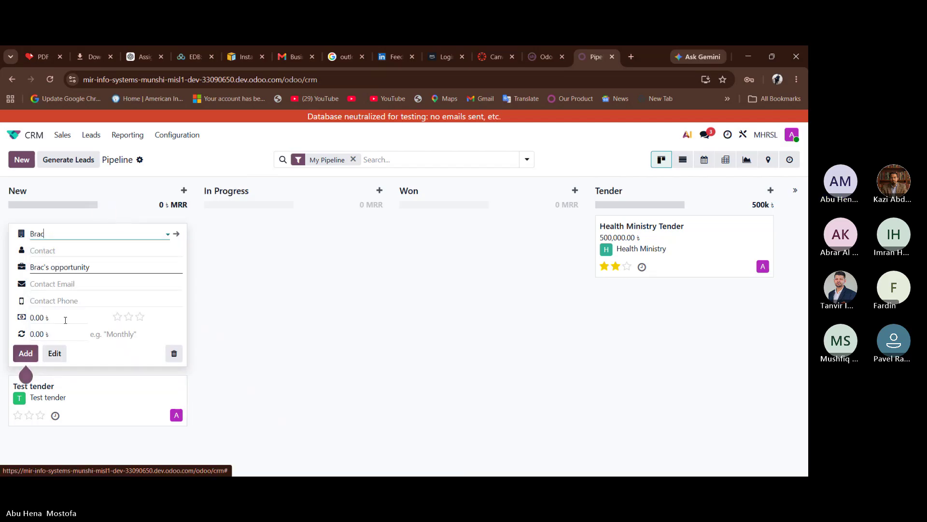
pyautogui.click(25, 353)
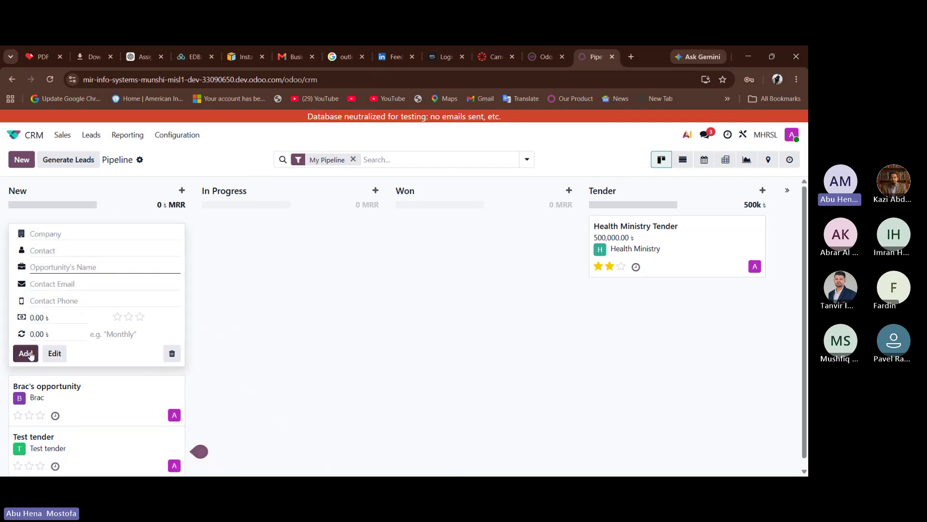
pyautogui.click(112, 416)
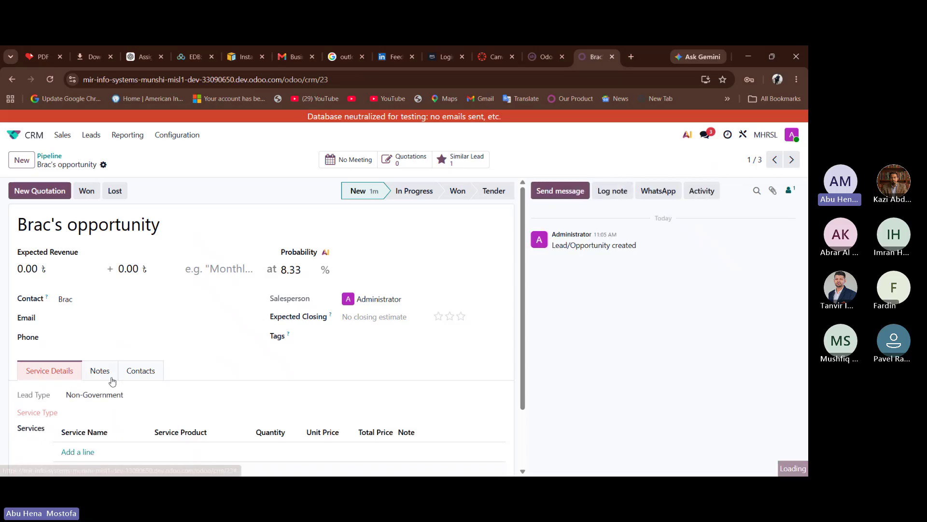
pyautogui.scroll(-1, 112, 380)
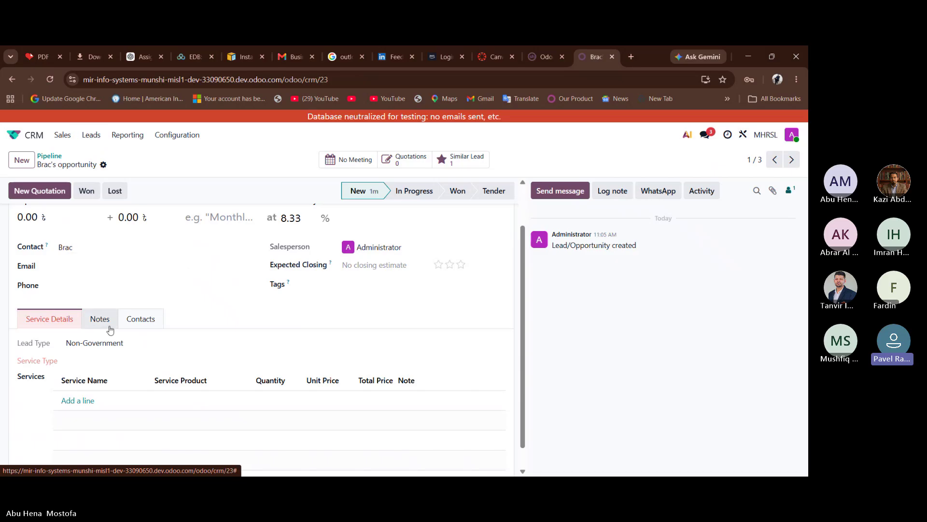
# - Reopen Test Lead from the Leads list and add a Head Hunting line to its services
pyautogui.click(91, 135)
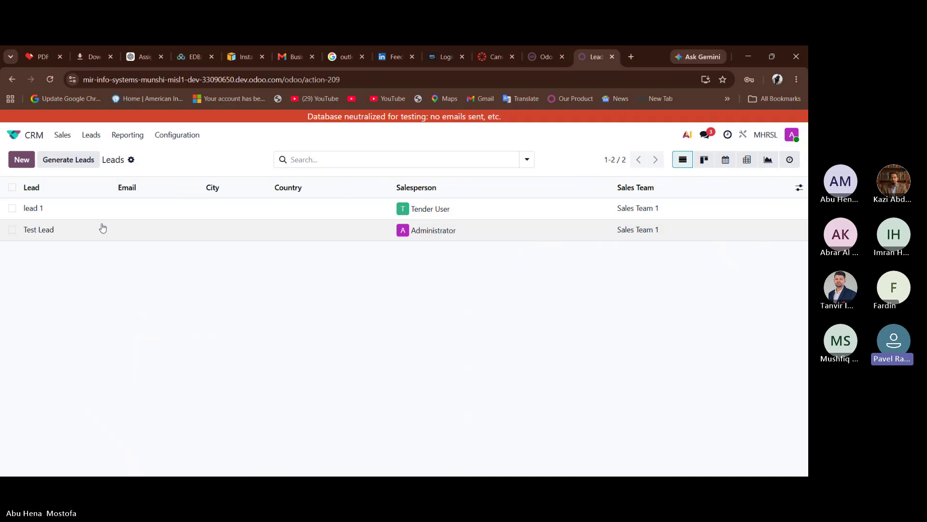
pyautogui.click(102, 228)
pyautogui.scroll(-3, 138, 346)
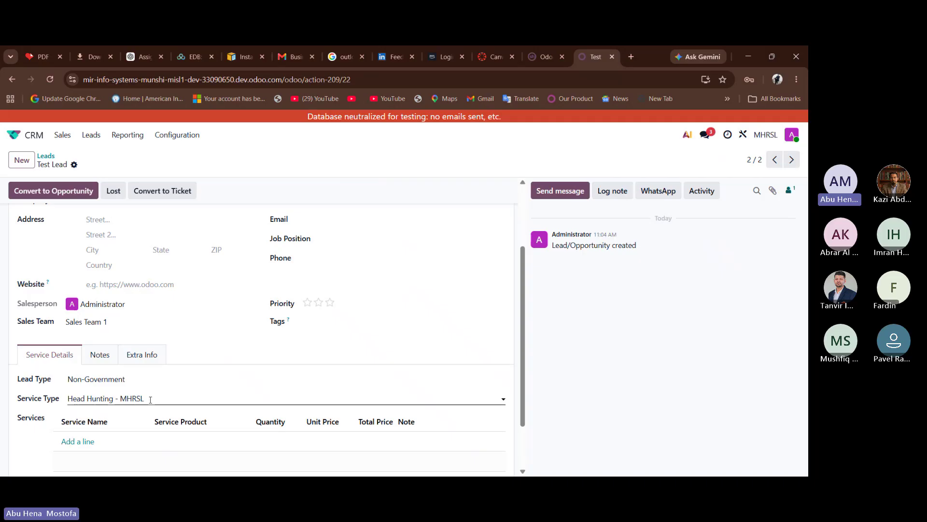
pyautogui.scroll(2, 150, 399)
pyautogui.scroll(-3, 150, 399)
pyautogui.scroll(1, 150, 399)
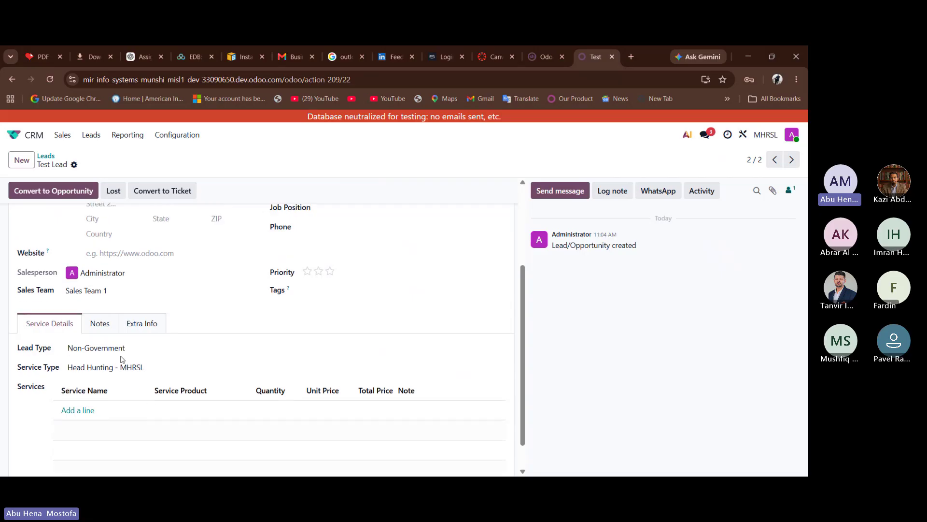
pyautogui.click(80, 410)
pyautogui.click(80, 409)
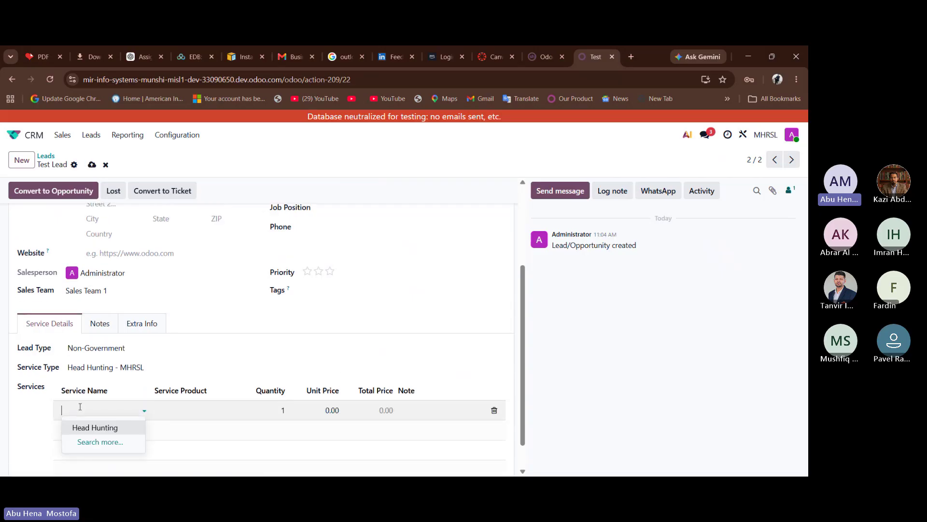
pyautogui.click(92, 427)
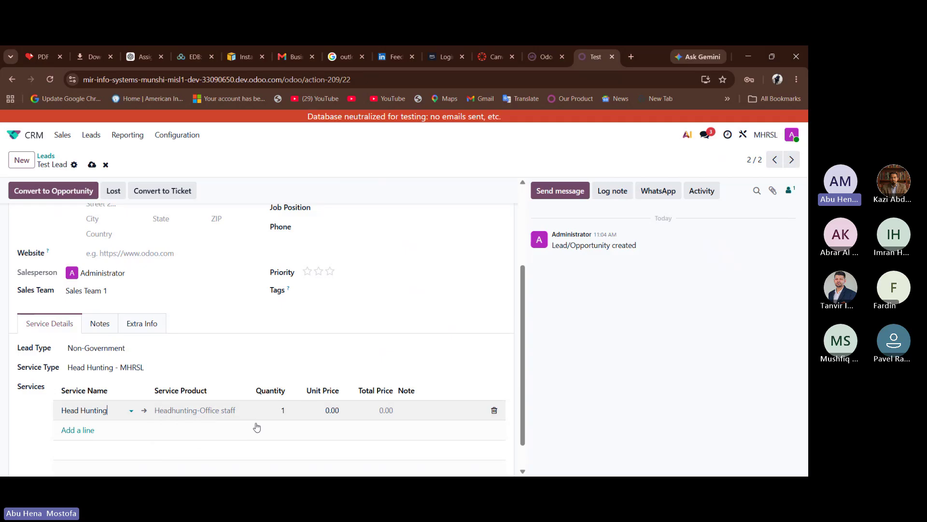
# - Set the Head Hunting service line's quantity to 5 and its unit price to 20000
pyautogui.click(283, 410)
pyautogui.write('5')
pyautogui.click(328, 406)
pyautogui.write('5000')
pyautogui.press('BackSpace')
pyautogui.press('BackSpace')
pyautogui.press('BackSpace')
pyautogui.press('BackSpace')
pyautogui.write('20000')
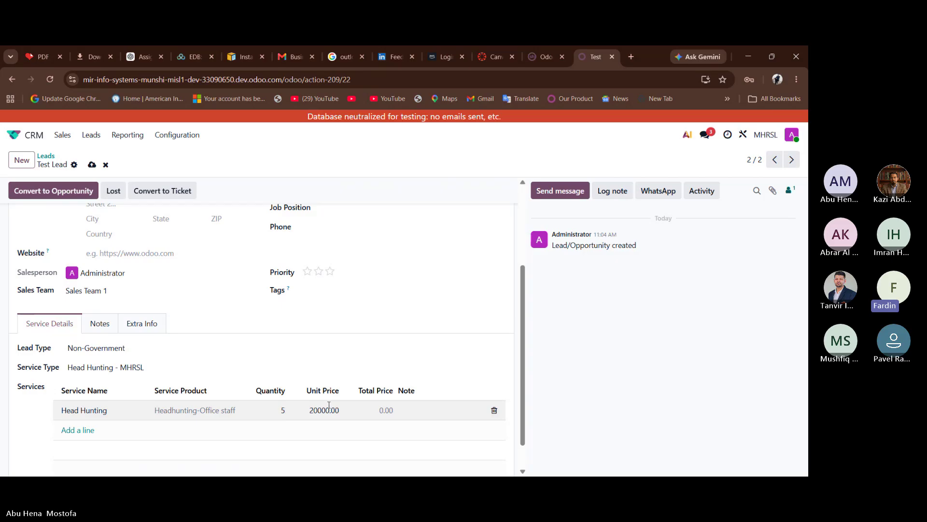
# - Change the Head Hunting service line's unit price to 5000
pyautogui.scroll(3, 329, 405)
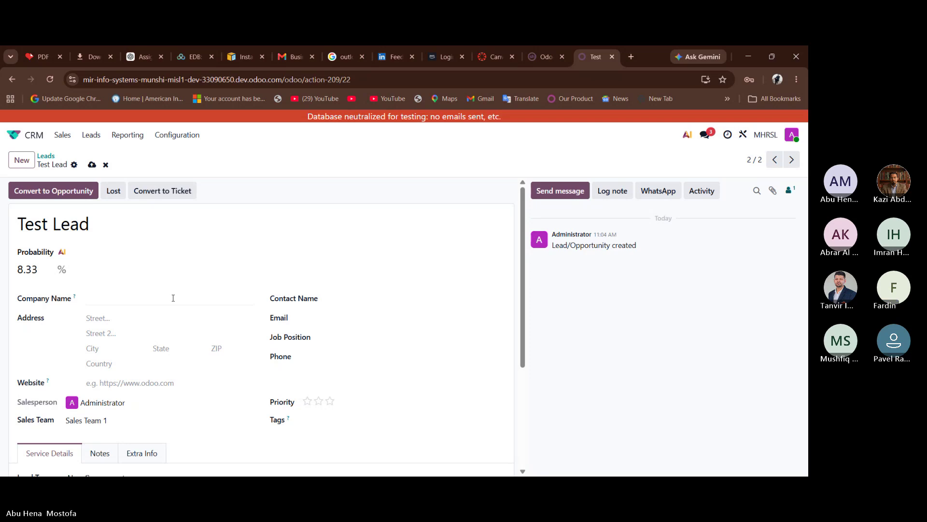
pyautogui.scroll(-3, 278, 410)
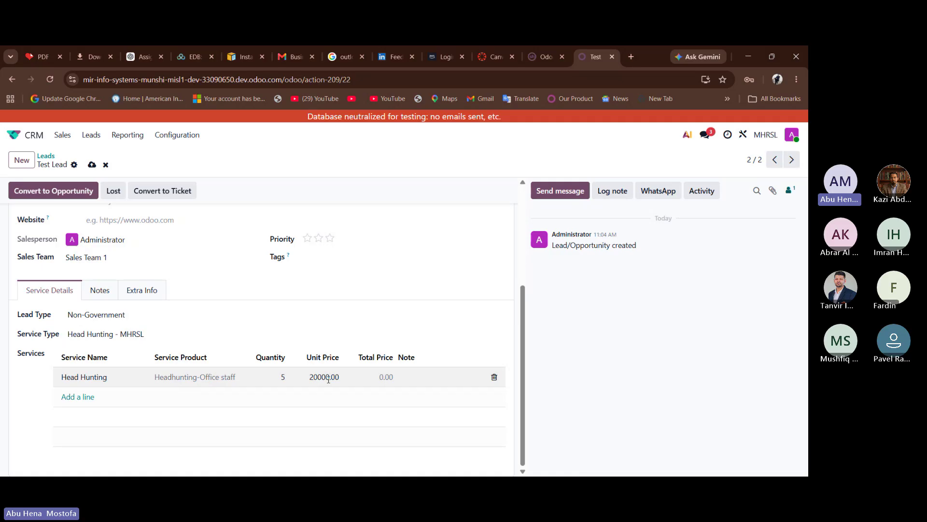
pyautogui.press('BackSpace')
pyautogui.press('BackSpace')
pyautogui.press('BackSpace')
pyautogui.press('BackSpace')
pyautogui.press('BackSpace')
pyautogui.write('5000')
pyautogui.click(374, 327)
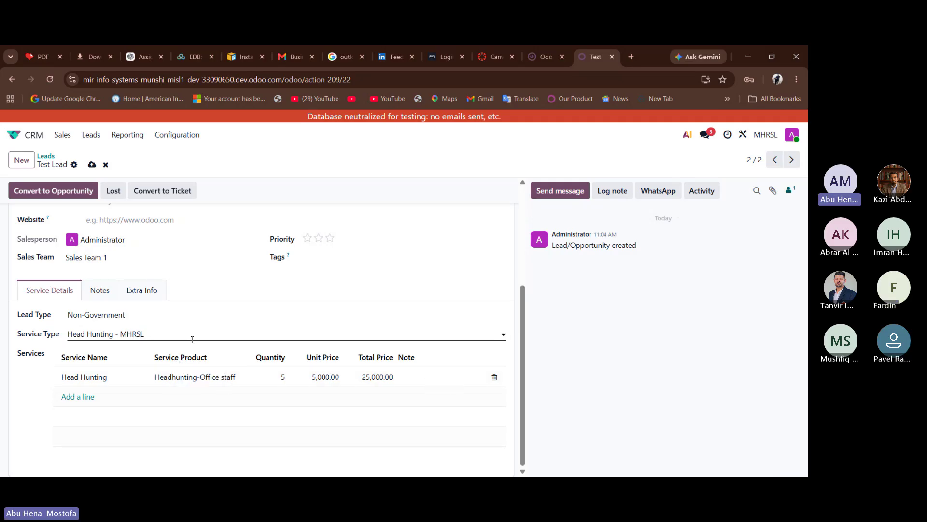
pyautogui.scroll(2, 192, 340)
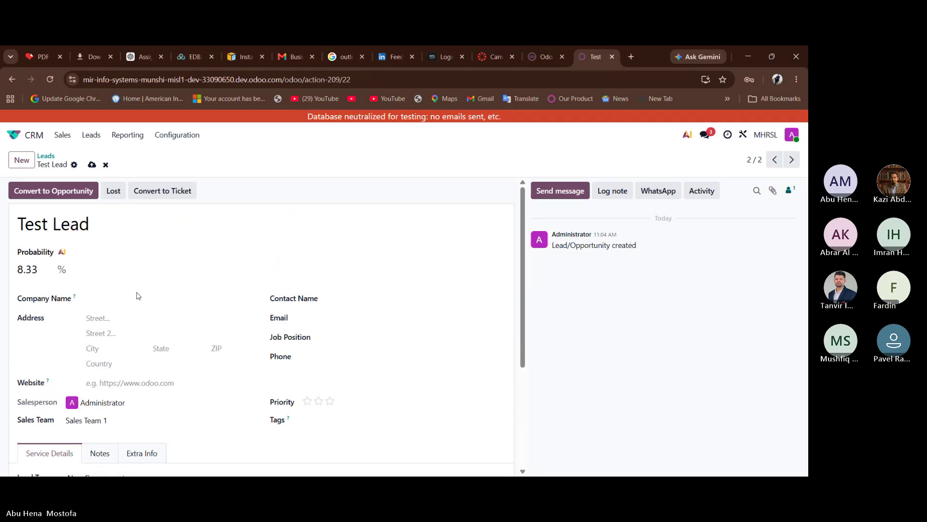
pyautogui.scroll(-3, 139, 296)
pyautogui.scroll(3, 137, 250)
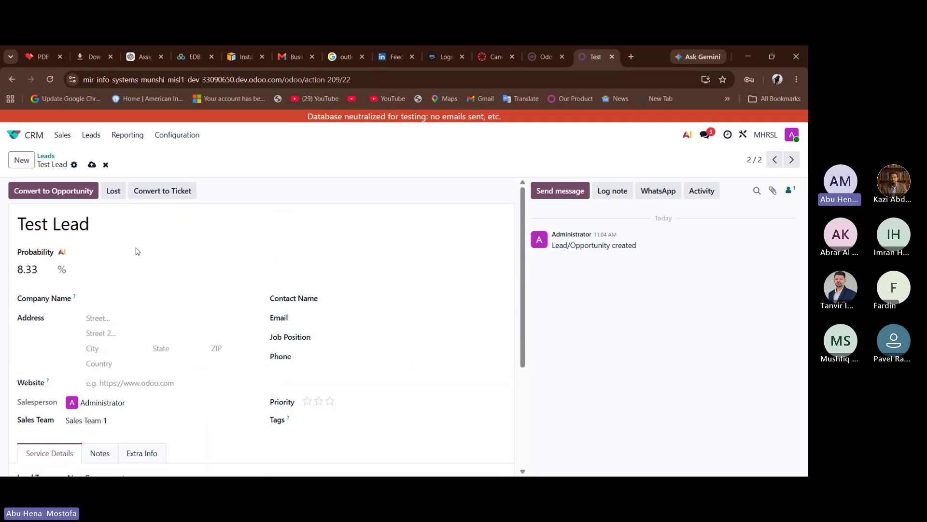
# - Convert Test Lead to an opportunity, keeping the Convert to opportunity action and the Create a new customer option
pyautogui.click(82, 191)
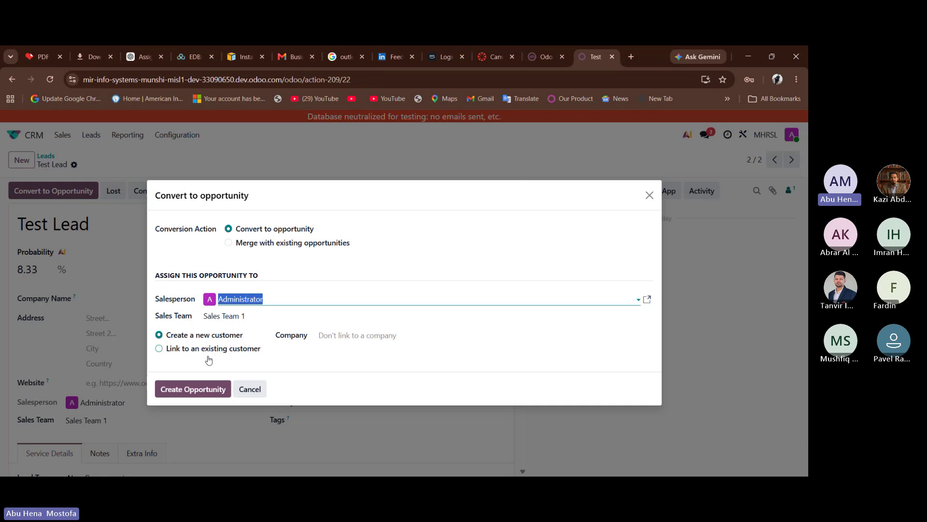
pyautogui.click(280, 244)
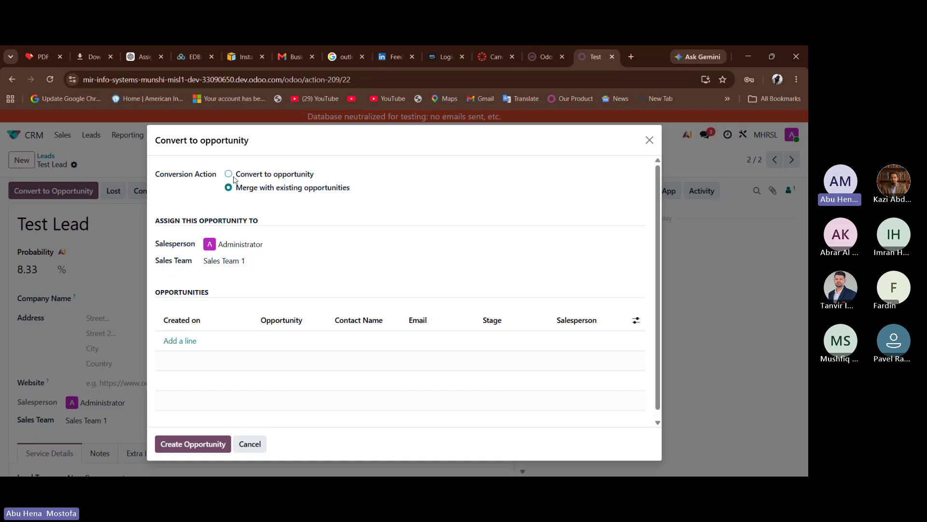
pyautogui.click(230, 175)
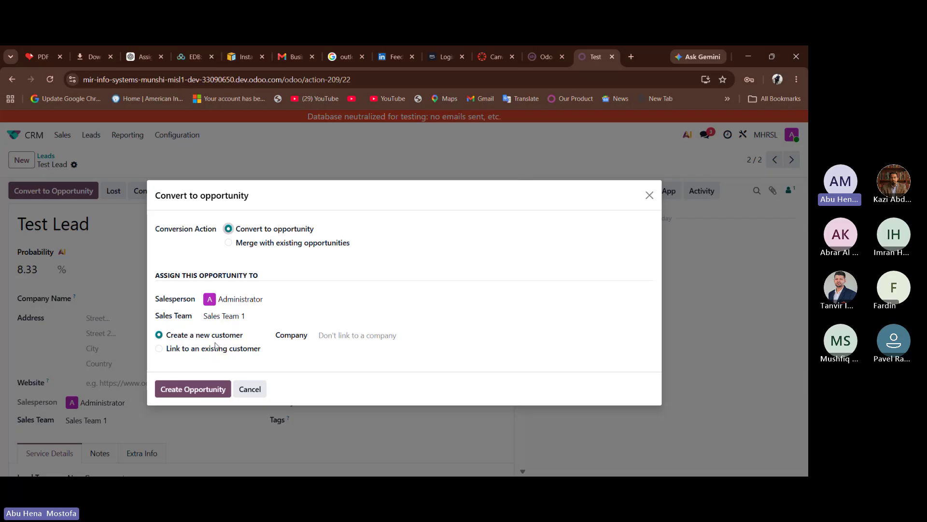
pyautogui.click(204, 385)
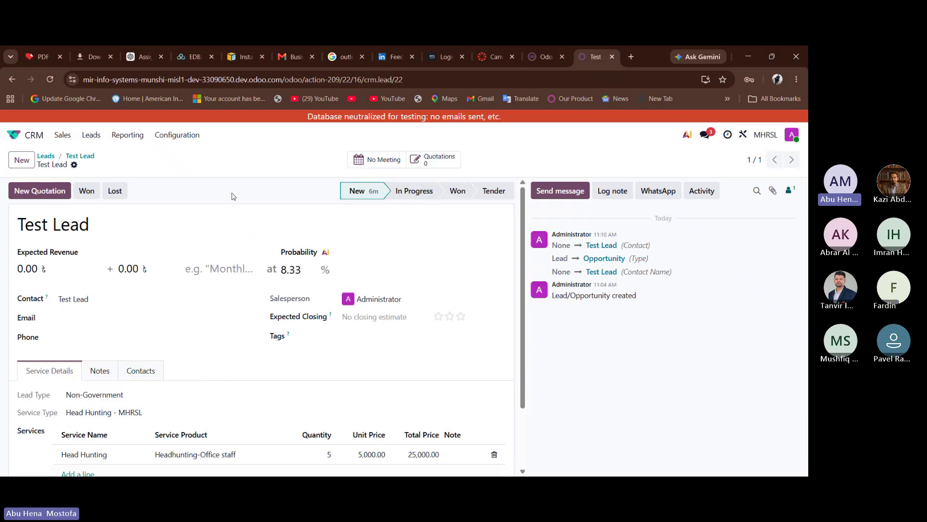
# - Open My Pipeline and move Brac's opportunity from the New stage to In Progress
pyautogui.click(62, 138)
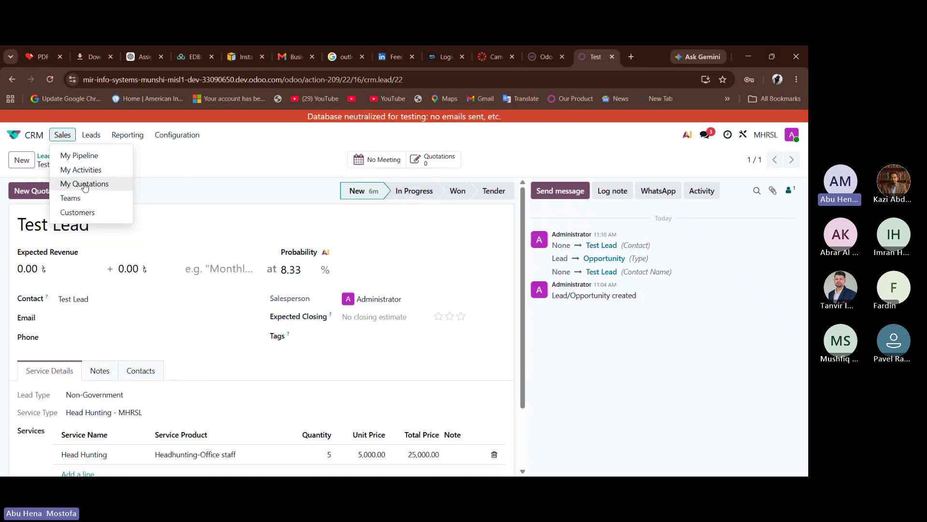
pyautogui.click(86, 156)
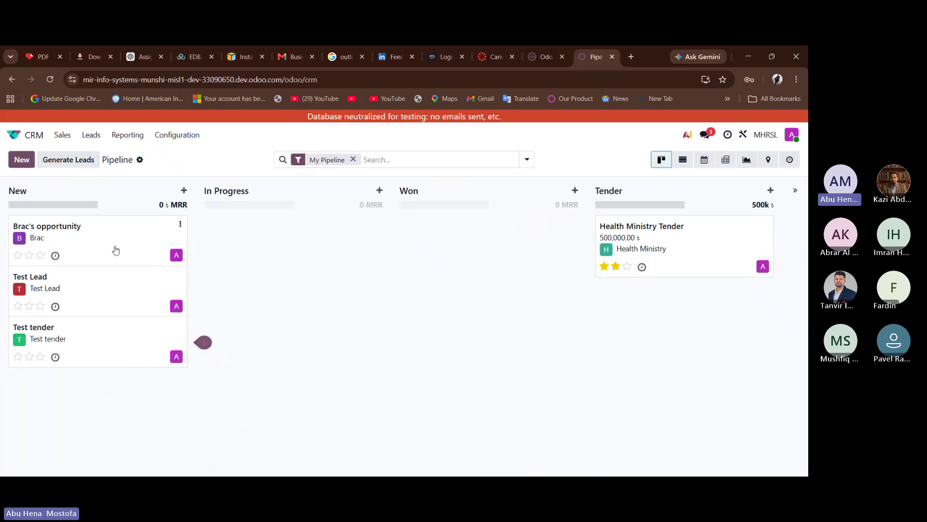
pyautogui.moveTo(114, 249); pyautogui.dragTo(117, 250)
pyautogui.moveTo(123, 235); pyautogui.dragTo(310, 225)
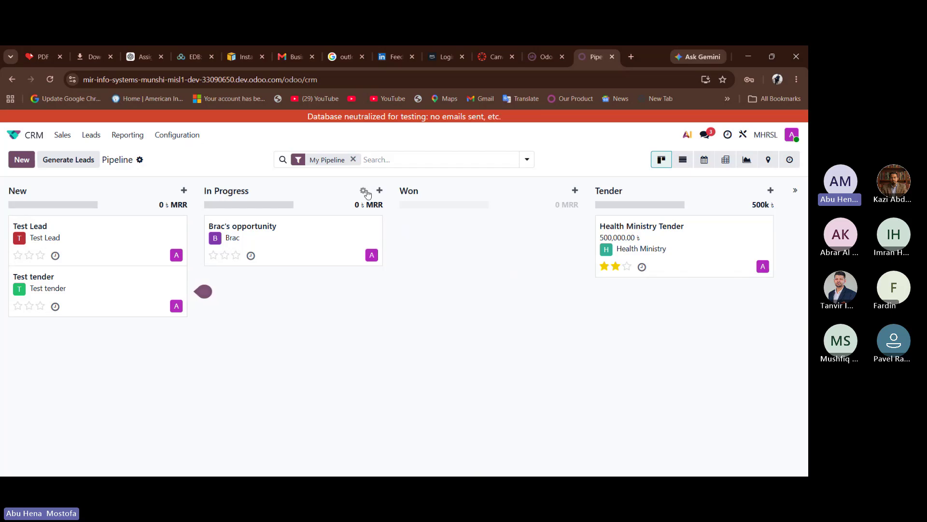
# - Start a new automation rule for the In Progress stage and add a Create Activity action to it
pyautogui.click(364, 191)
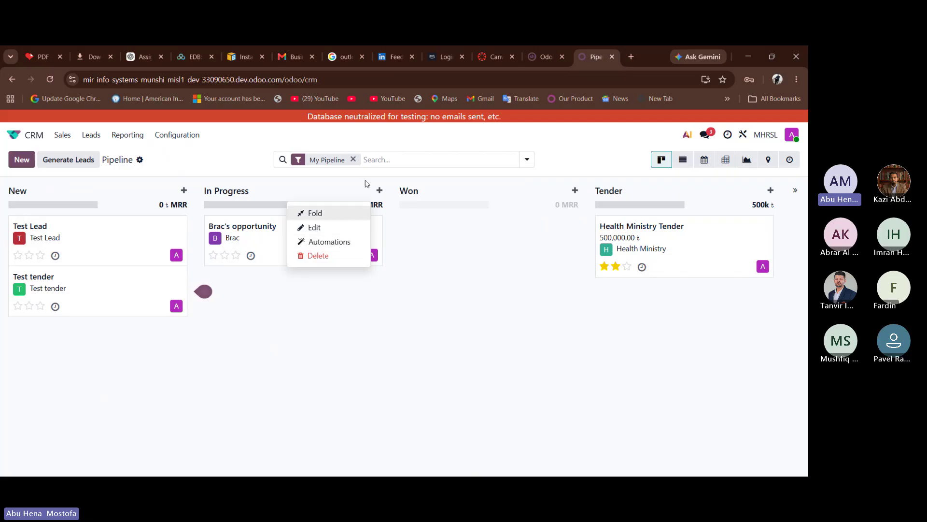
pyautogui.click(338, 243)
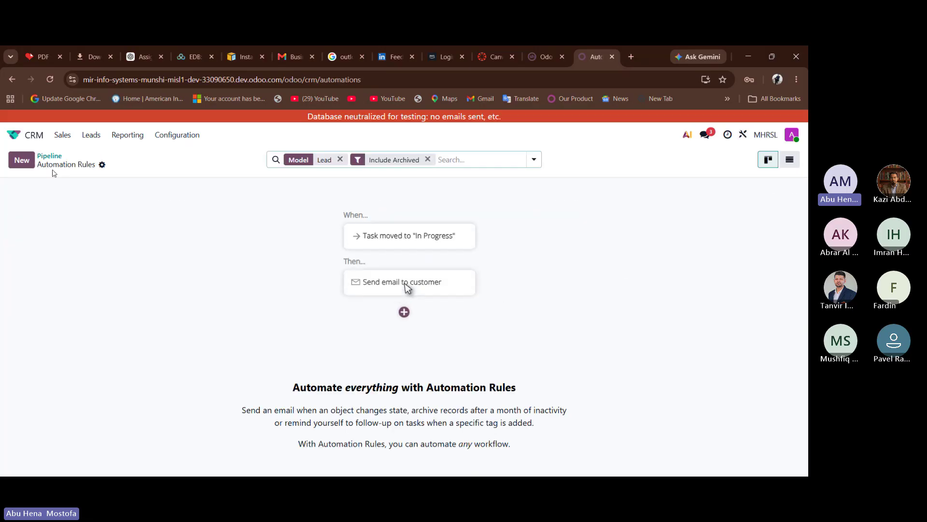
pyautogui.click(22, 160)
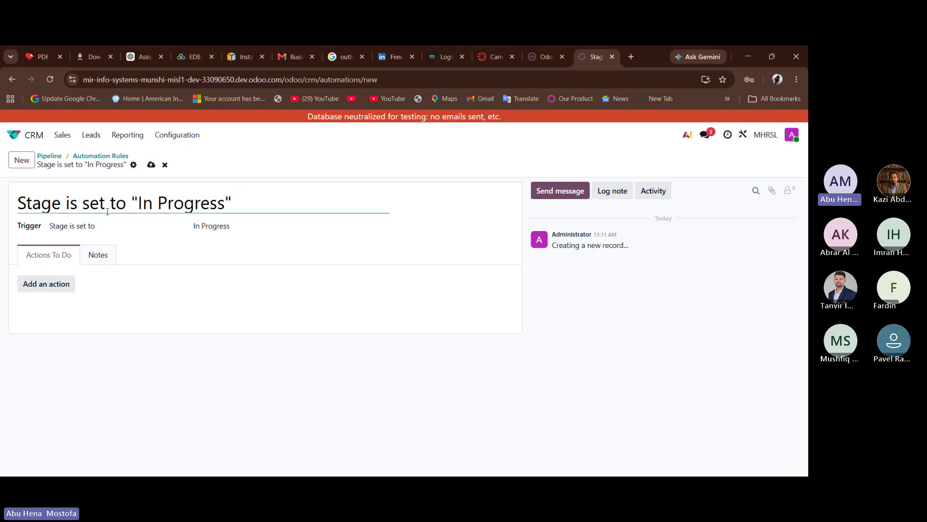
pyautogui.click(56, 282)
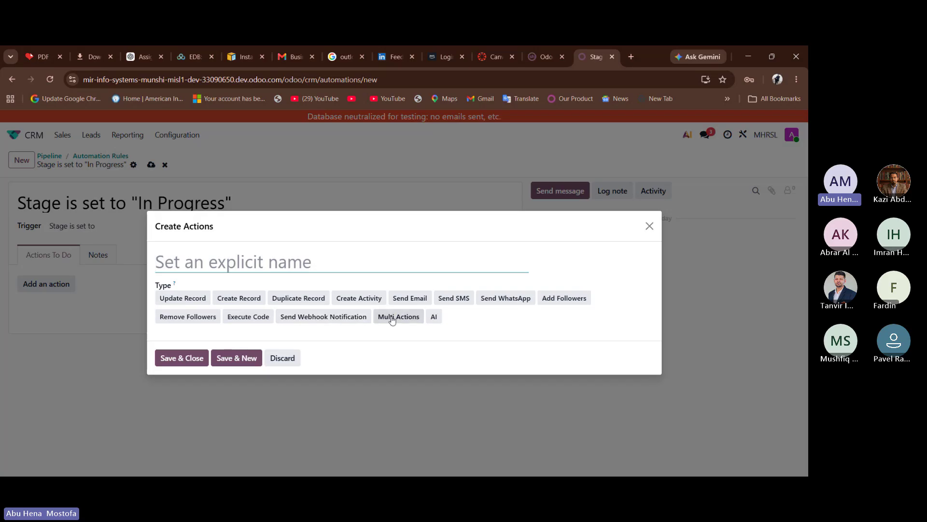
pyautogui.click(367, 300)
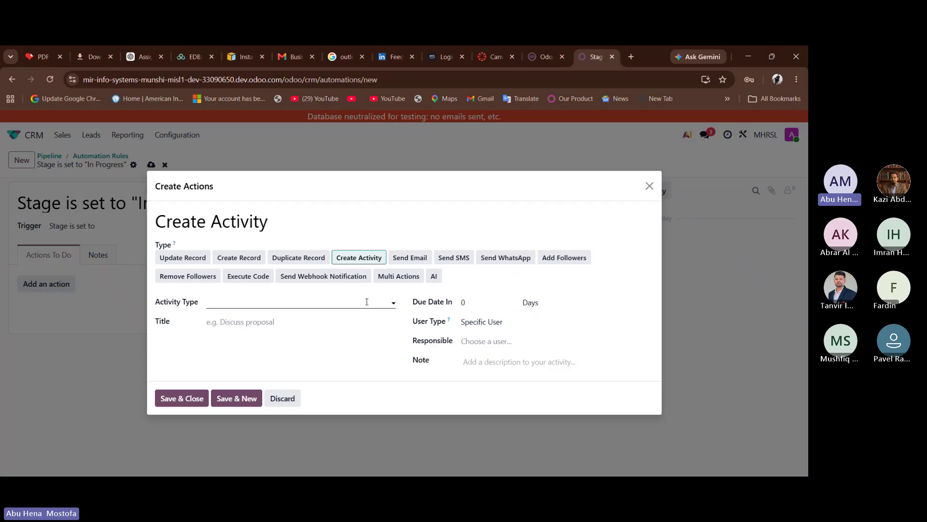
# - Set the action's activity type to Meeting, its title to Client Meeting and its due date to 2 days
pyautogui.click(239, 302)
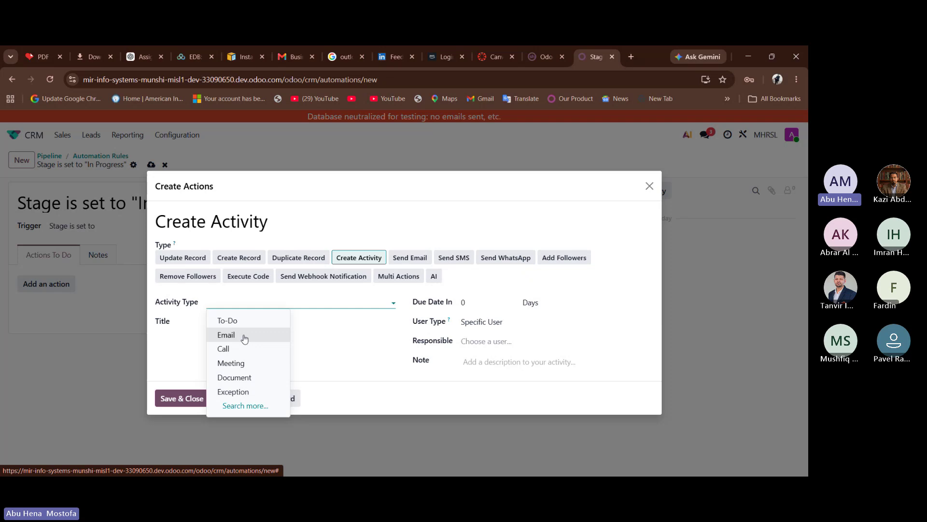
pyautogui.click(243, 364)
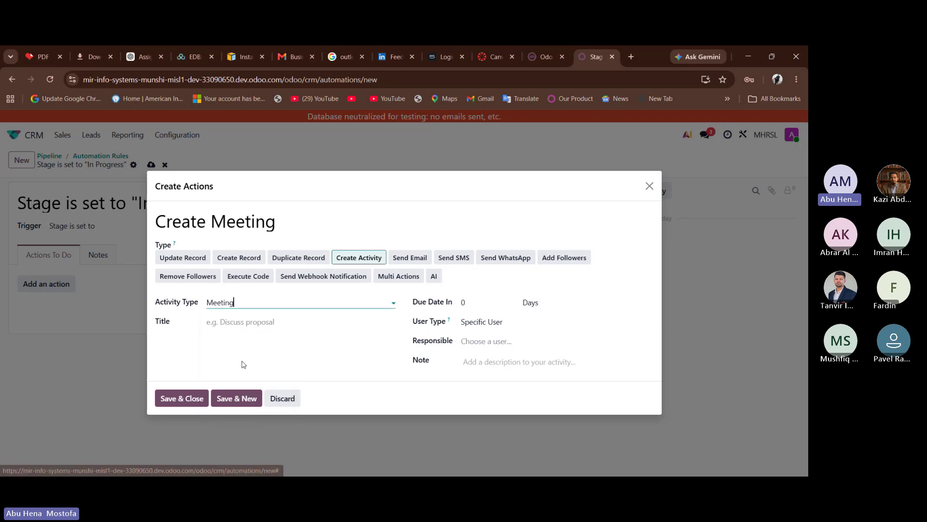
pyautogui.click(279, 327)
pyautogui.write('Cl')
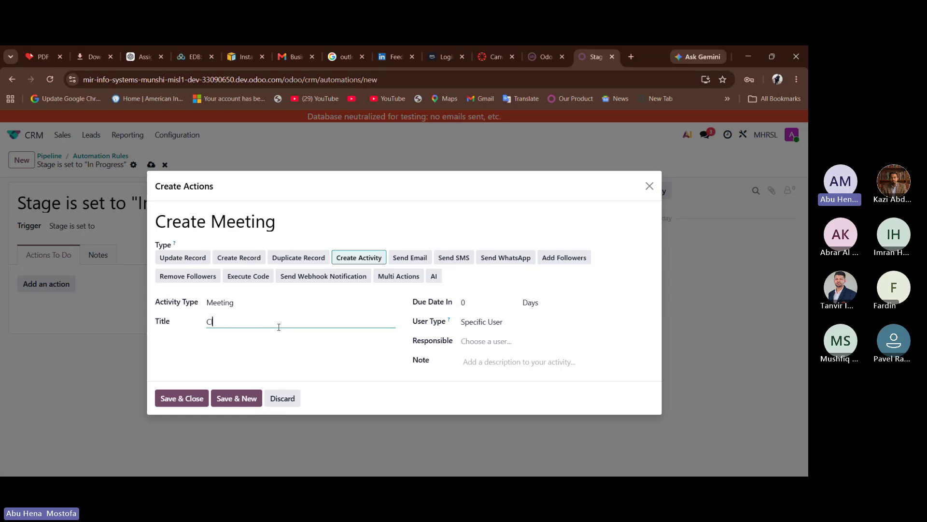
pyautogui.write('ient Meeting')
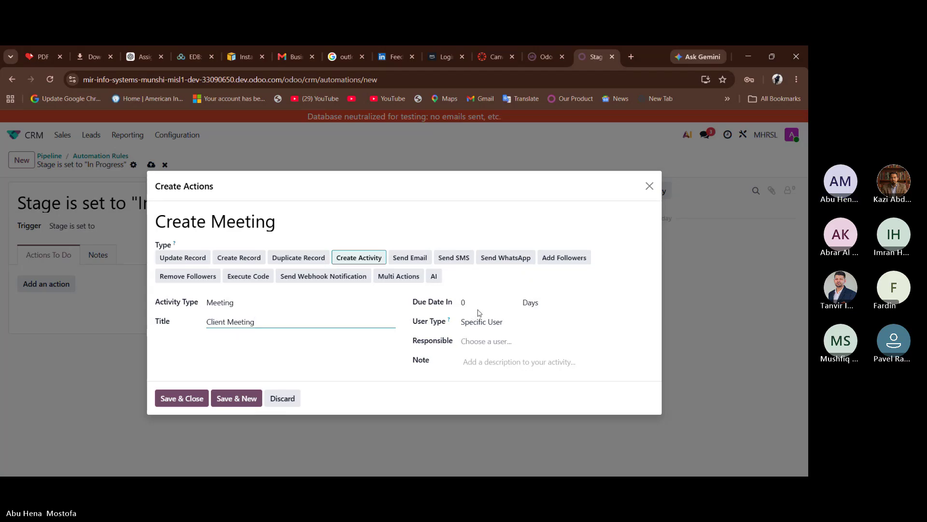
pyautogui.click(478, 308)
pyautogui.press('BackSpace')
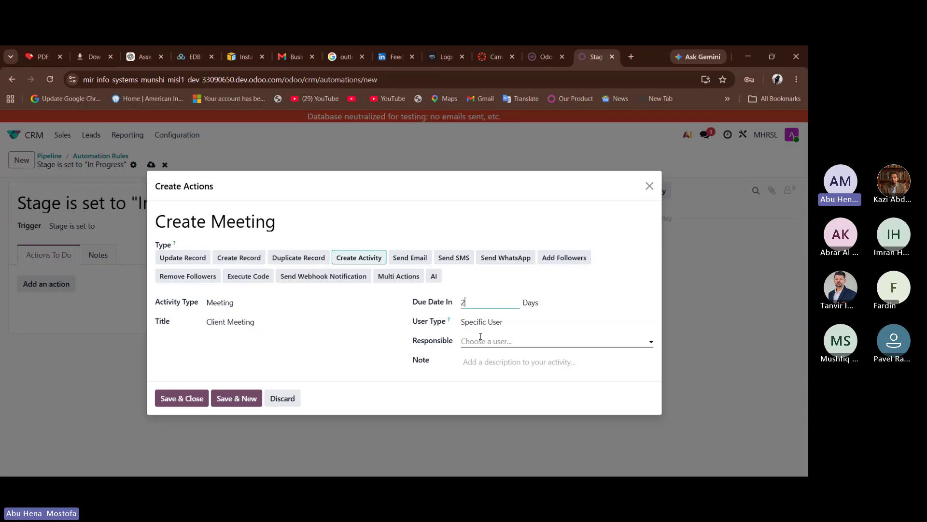
# - Make Administrator the specific user responsible for the meeting, then save the action and the automation rule
pyautogui.click(497, 323)
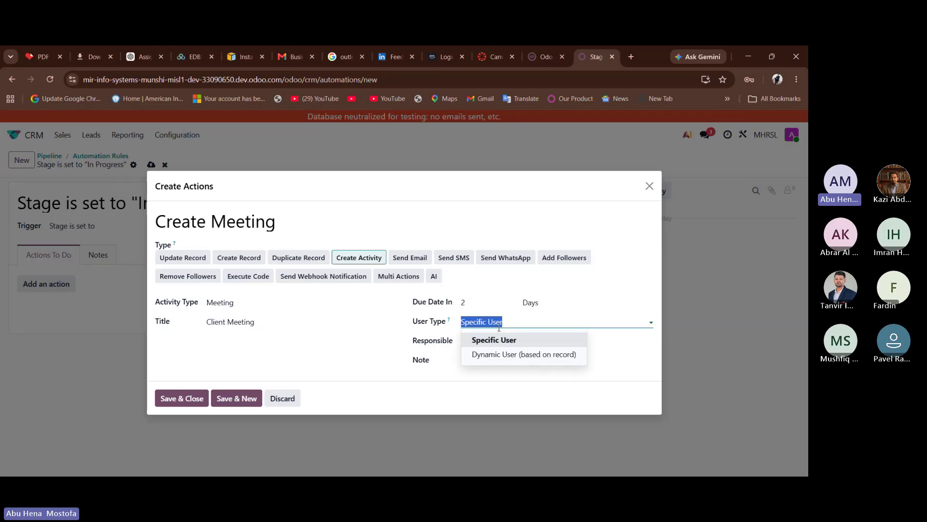
pyautogui.click(445, 385)
pyautogui.click(497, 342)
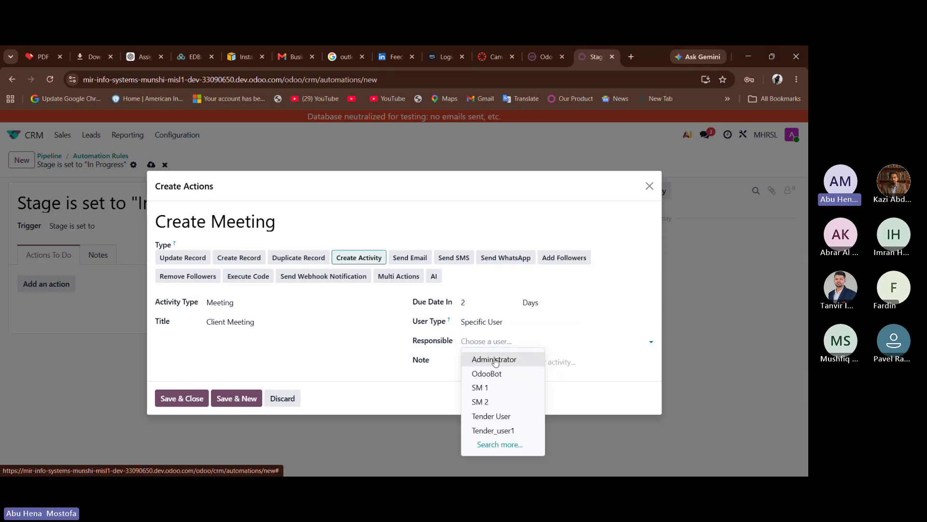
pyautogui.click(495, 360)
pyautogui.click(179, 399)
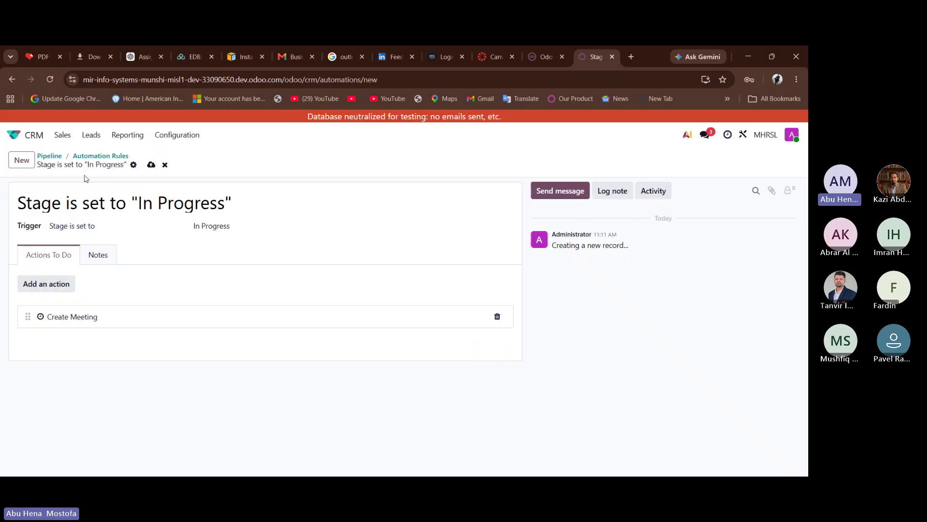
pyautogui.click(151, 166)
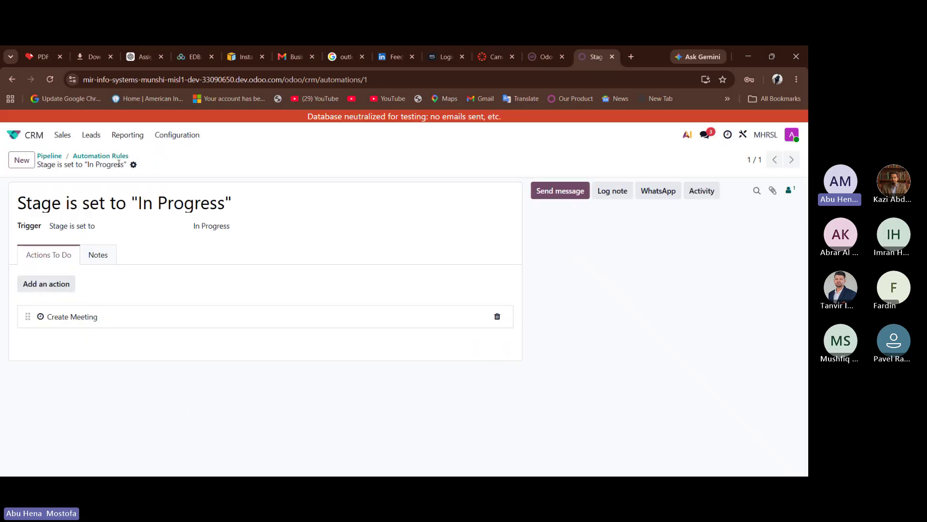
# - Return to the pipeline and move Test Lead from the New stage to In Progress
pyautogui.click(109, 157)
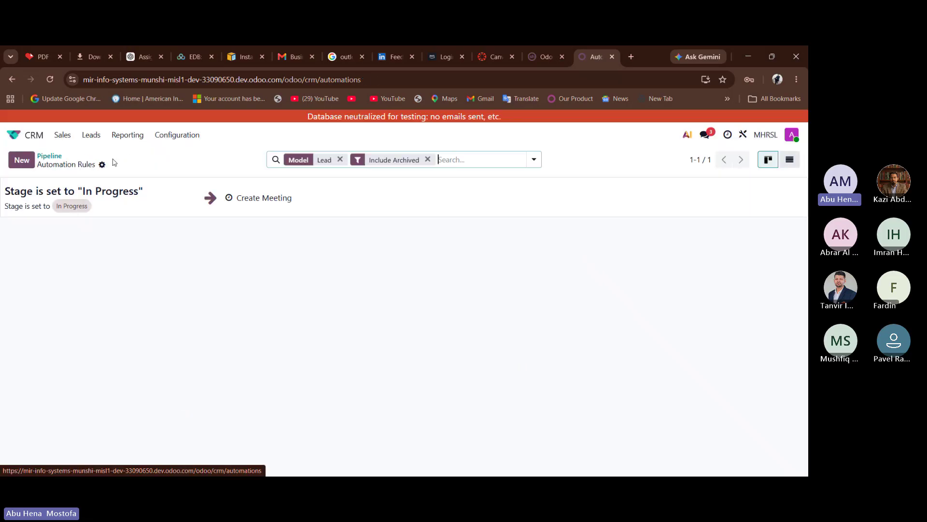
pyautogui.click(50, 156)
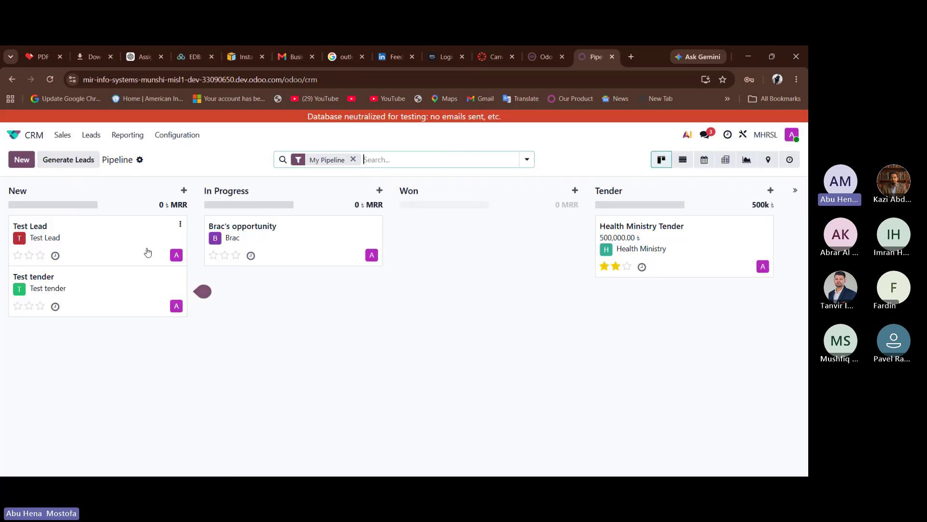
pyautogui.moveTo(147, 252); pyautogui.dragTo(342, 293)
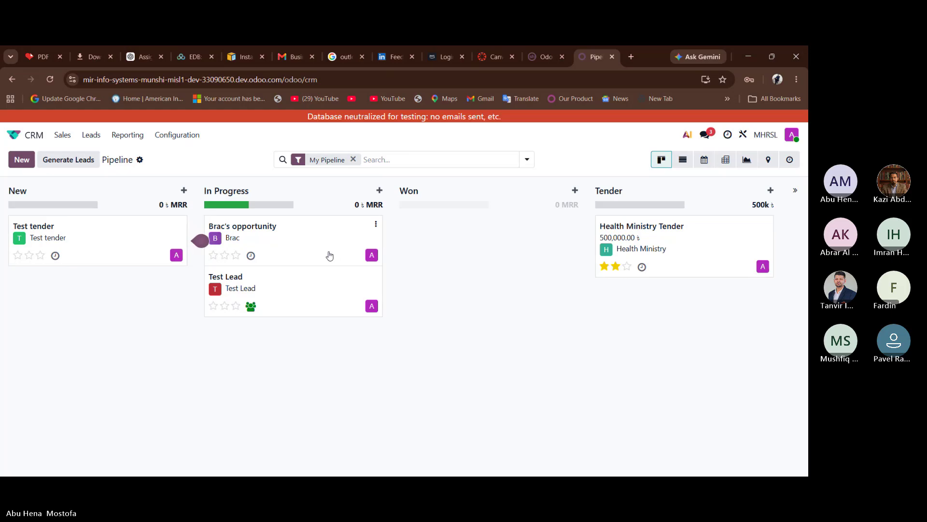
# - Check the planned activities on Test Lead and on Brac's opportunity in the In Progress stage
pyautogui.click(307, 301)
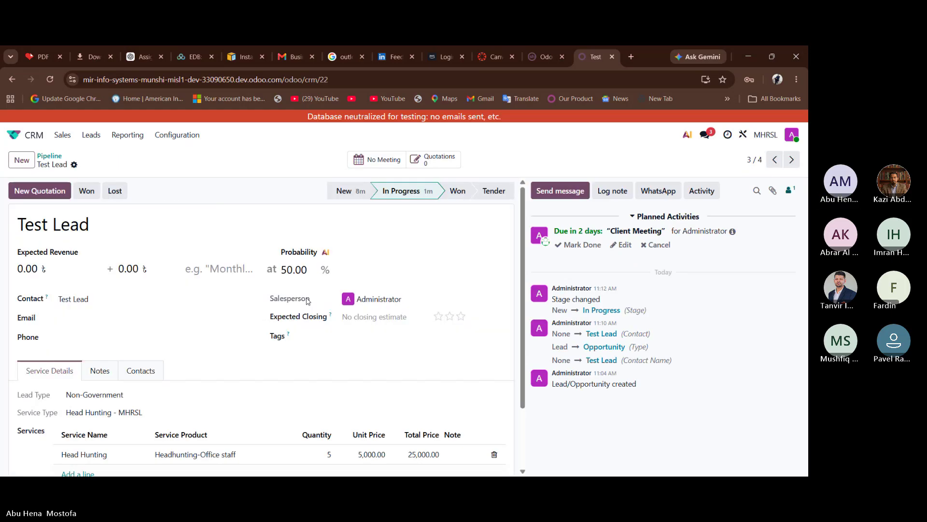
pyautogui.click(47, 160)
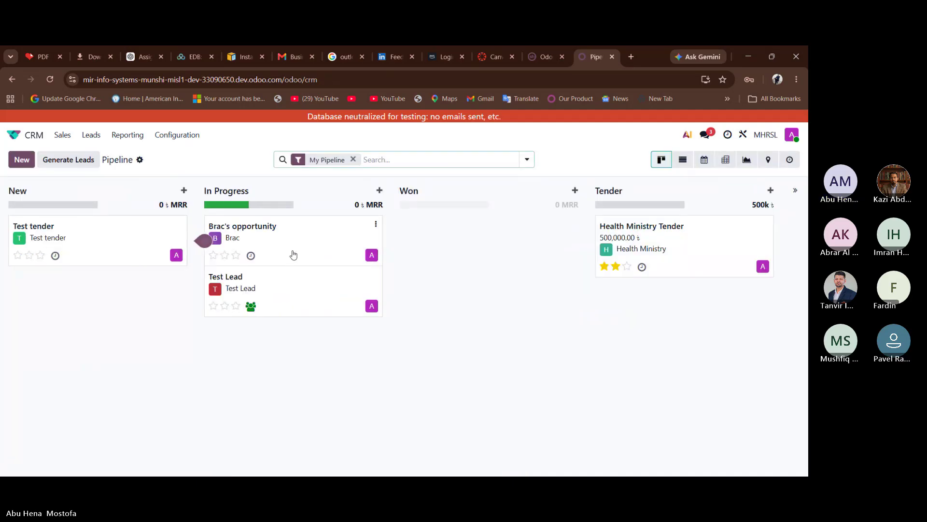
pyautogui.click(294, 254)
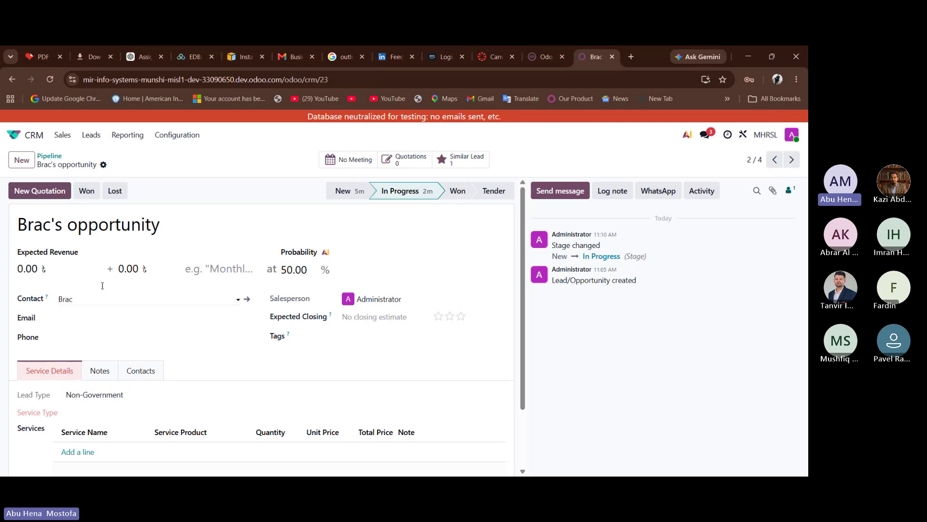
pyautogui.click(59, 159)
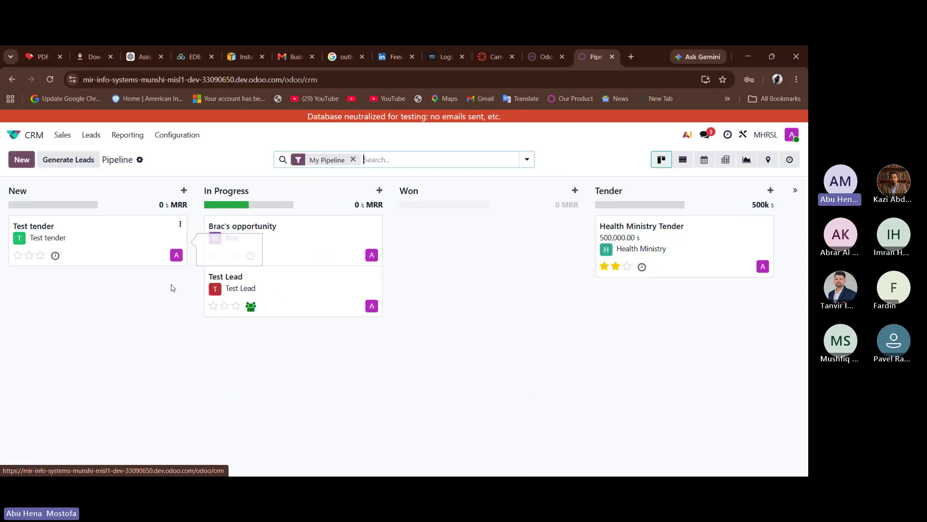
# - Reopen Test Lead from the pipeline, review its service details and mark the opportunity as won
pyautogui.click(227, 272)
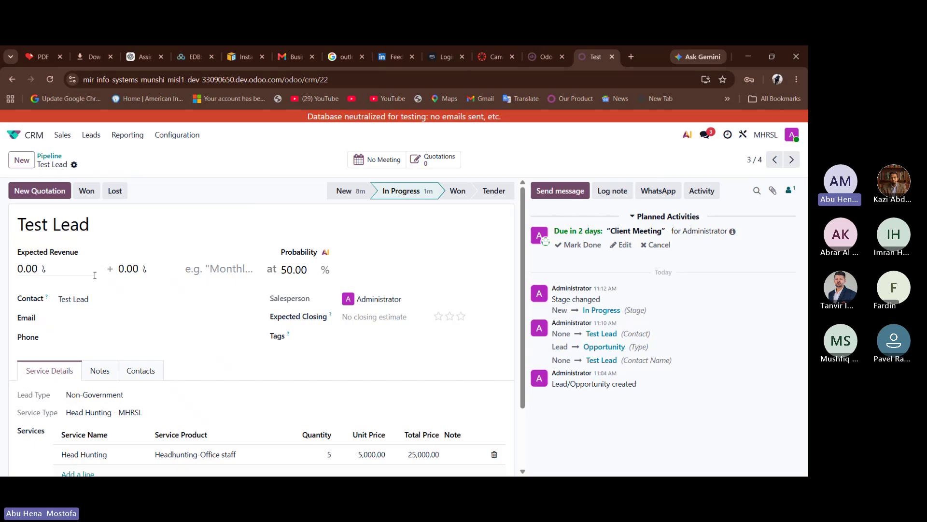
pyautogui.scroll(-1, 175, 294)
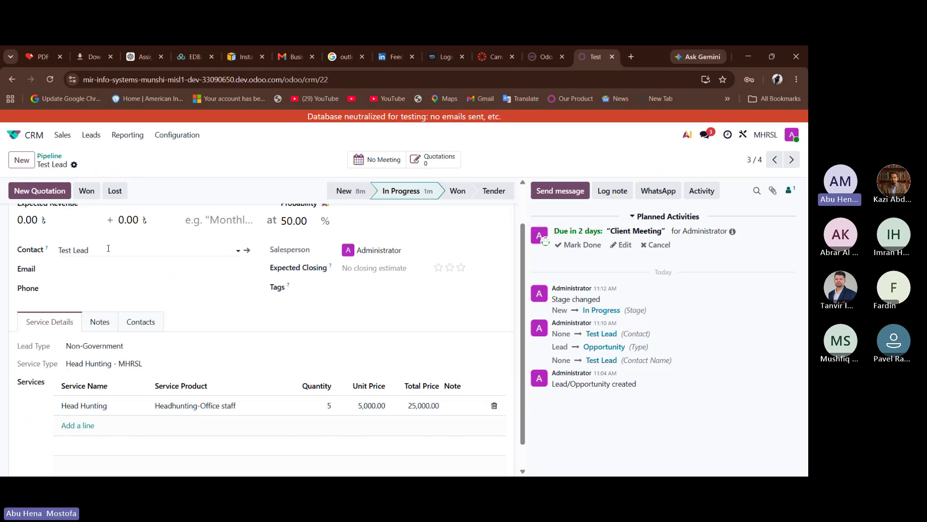
pyautogui.scroll(1, 247, 297)
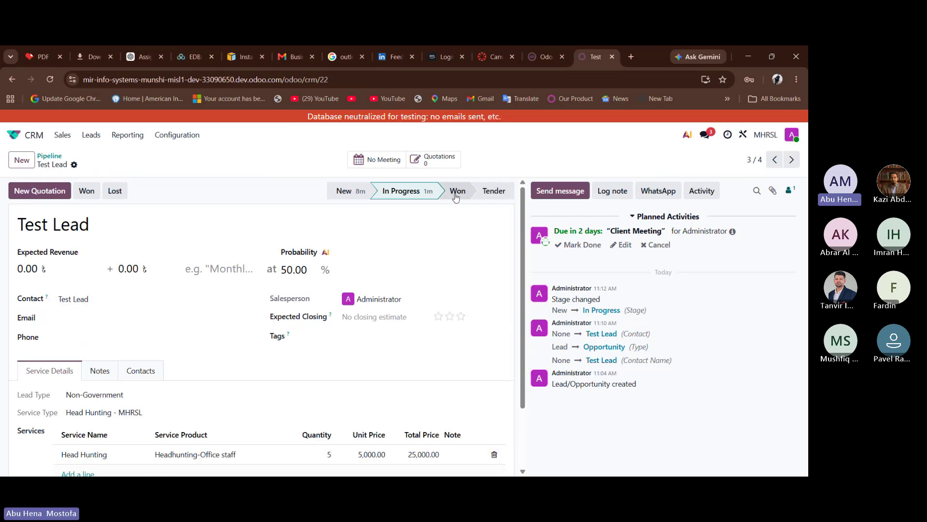
pyautogui.click(87, 191)
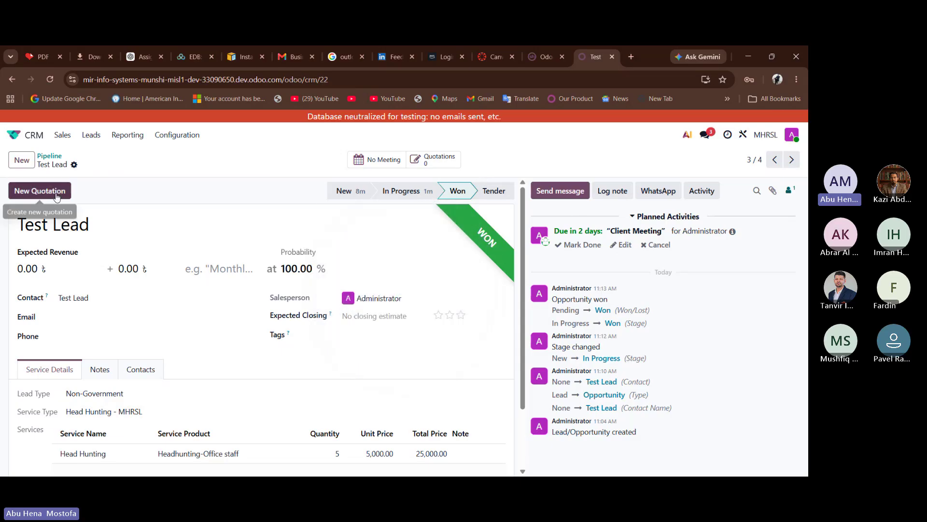
# - Create a new quotation from Test Lead, start sending it and accept the default Light document layout
pyautogui.click(40, 191)
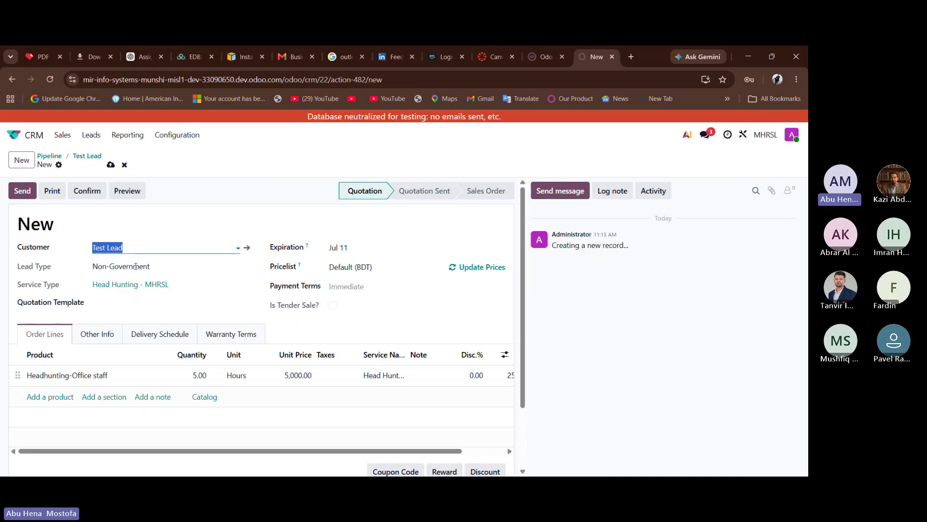
pyautogui.click(22, 190)
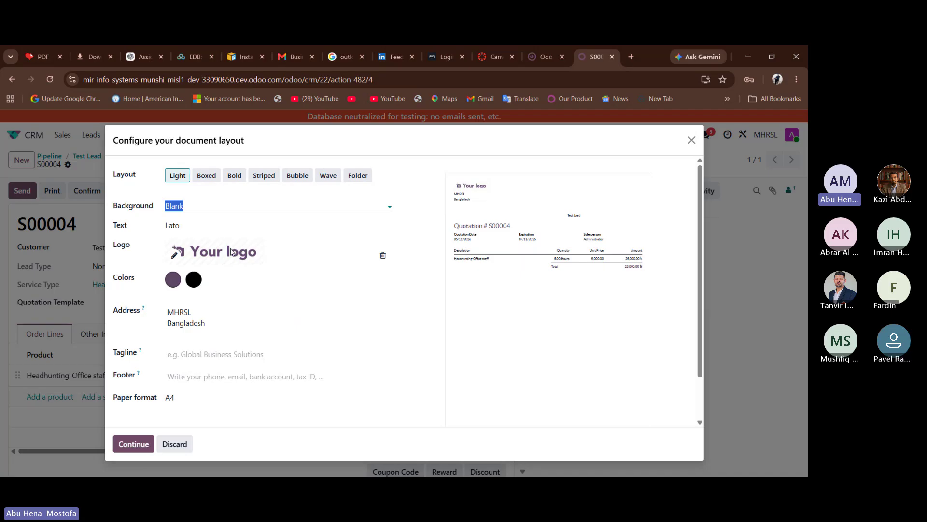
pyautogui.scroll(-1, 232, 252)
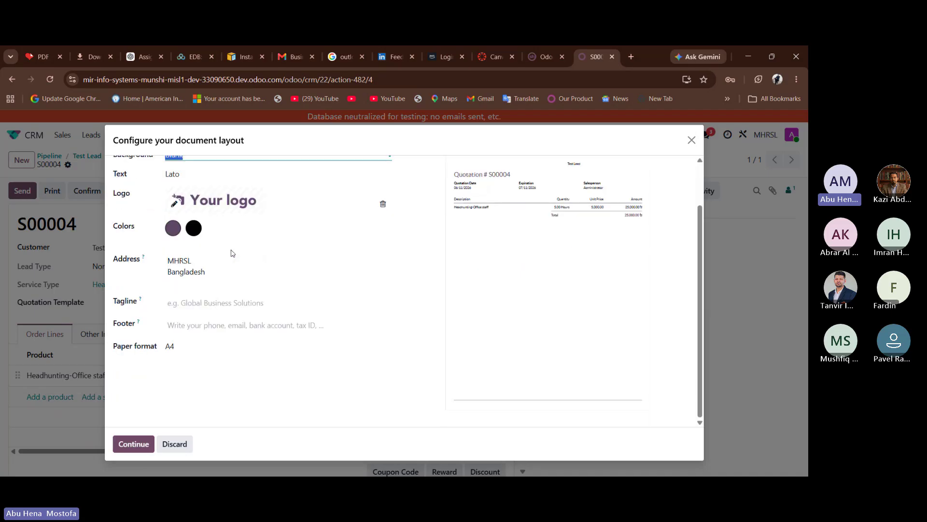
pyautogui.scroll(1, 232, 253)
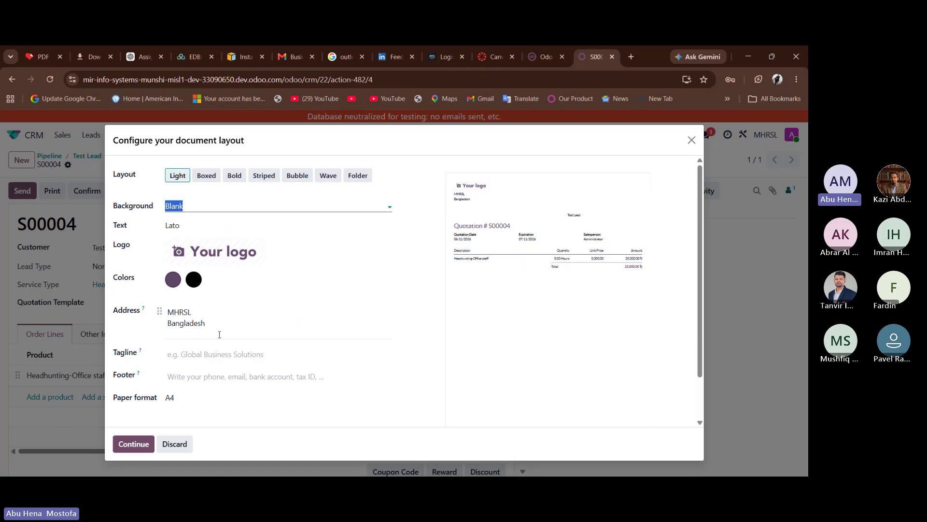
pyautogui.click(145, 446)
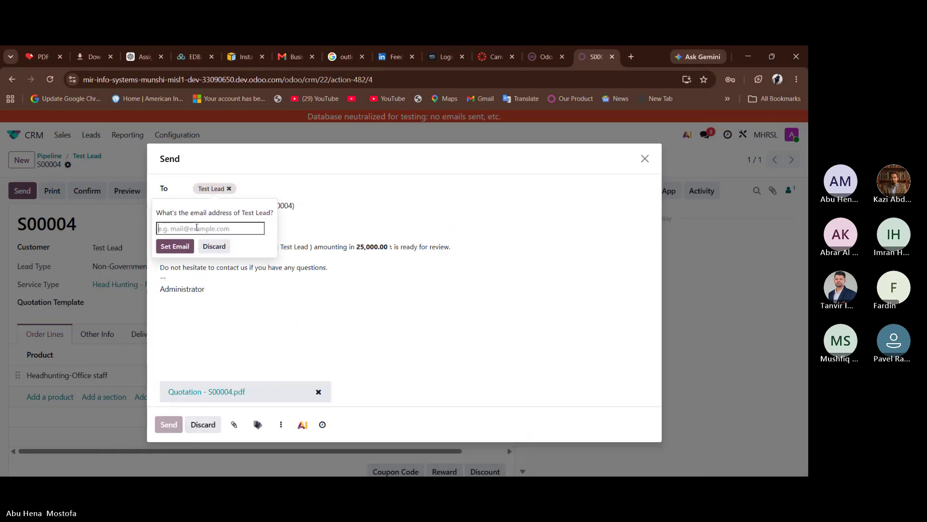
# - Enter the customer's email address for Test Lead and send the quotation with its PDF attachment
pyautogui.click(197, 227)
pyautogui.write('test@test')
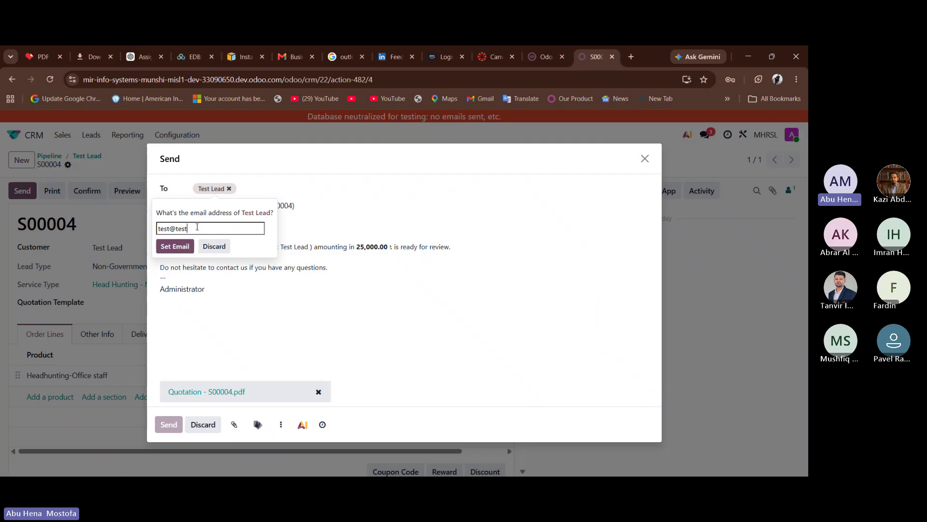
pyautogui.write('.com')
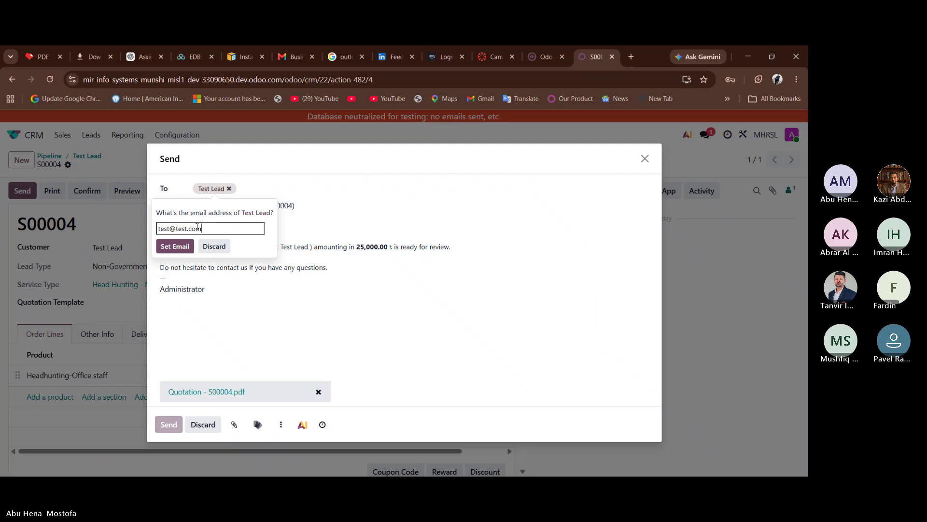
pyautogui.click(183, 247)
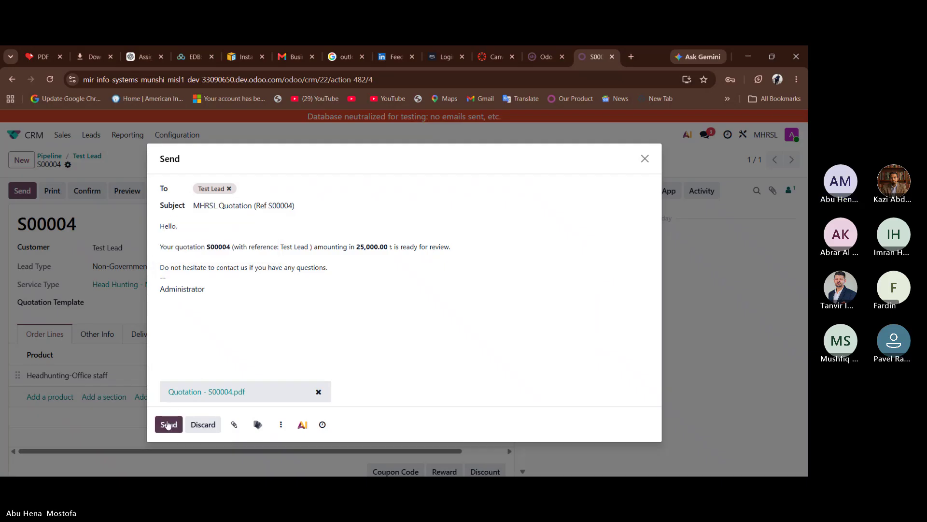
pyautogui.click(168, 424)
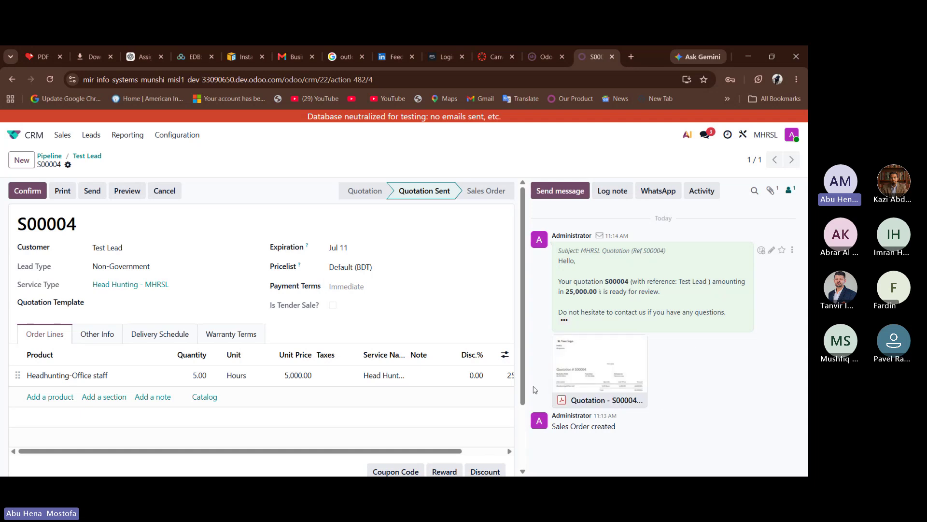
# - Confirm the quotation as a sales order, create a project from it and open the Head Hunting project
pyautogui.moveTo(564, 400)
pyautogui.click(22, 191)
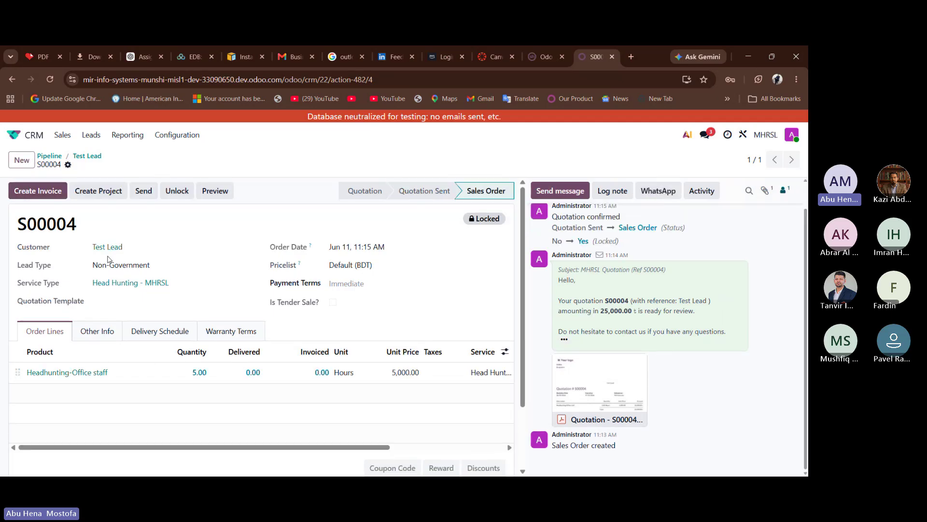
pyautogui.click(89, 194)
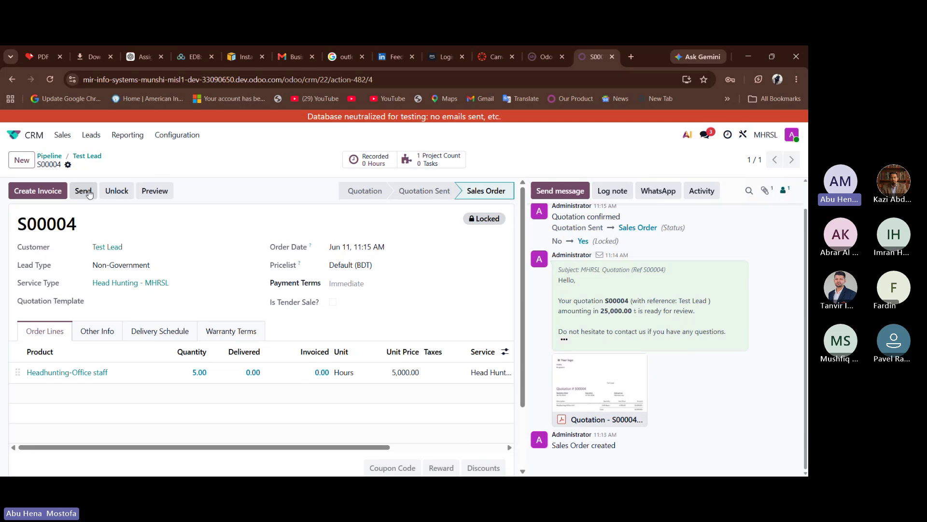
pyautogui.click(428, 167)
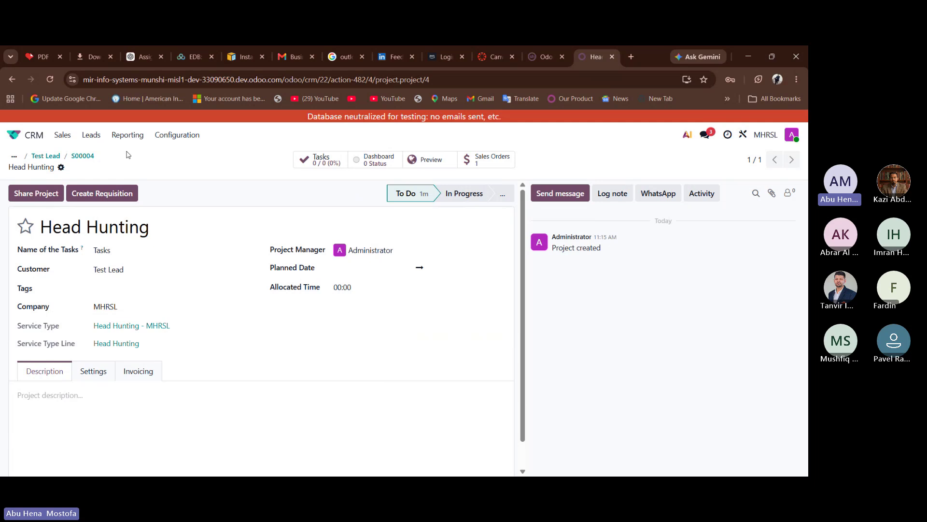
# - Open the CRM sale service types and examine the service detail fields on a blank service type form
pyautogui.click(176, 135)
pyautogui.click(196, 184)
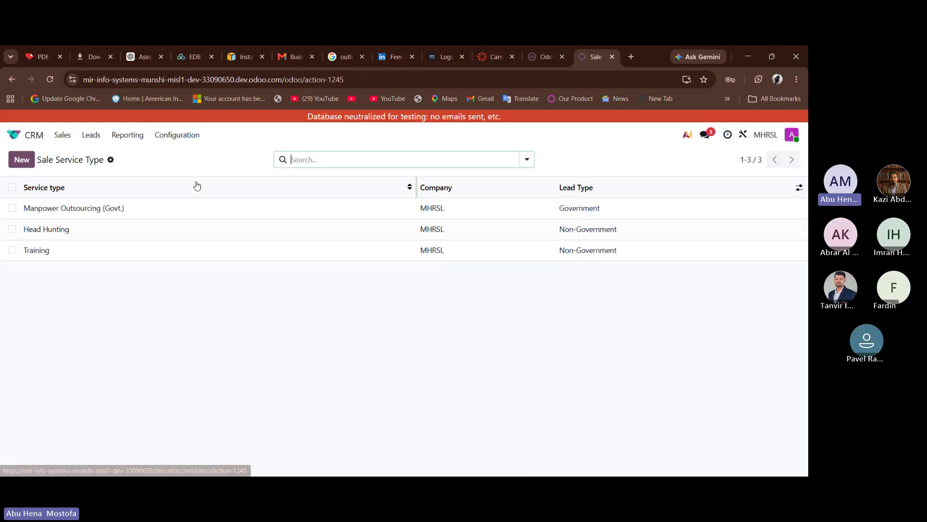
pyautogui.click(22, 160)
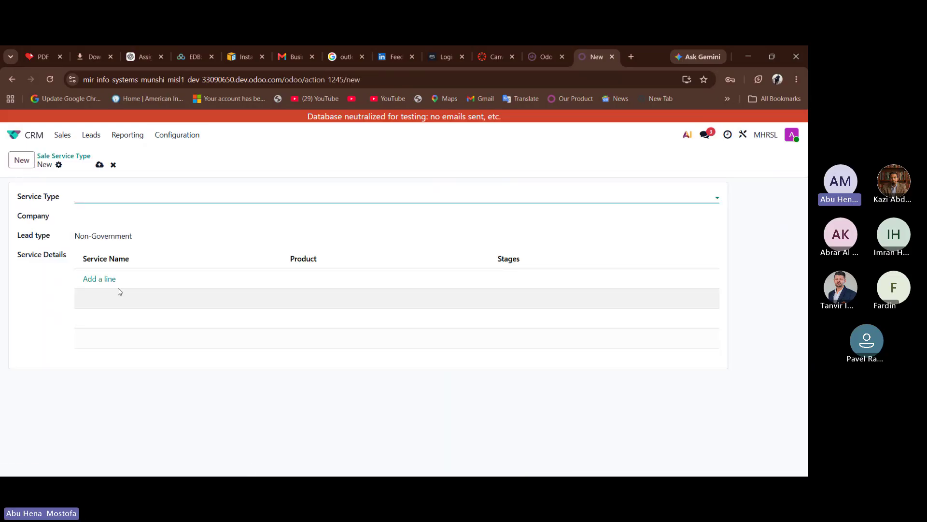
pyautogui.click(559, 283)
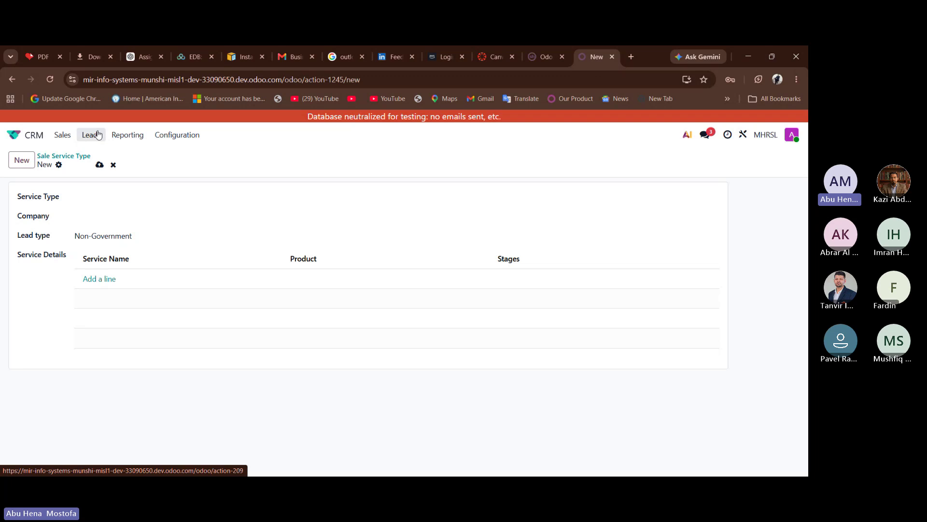
# - Open lead 1 from the leads list and review its service details and extra information
pyautogui.click(98, 135)
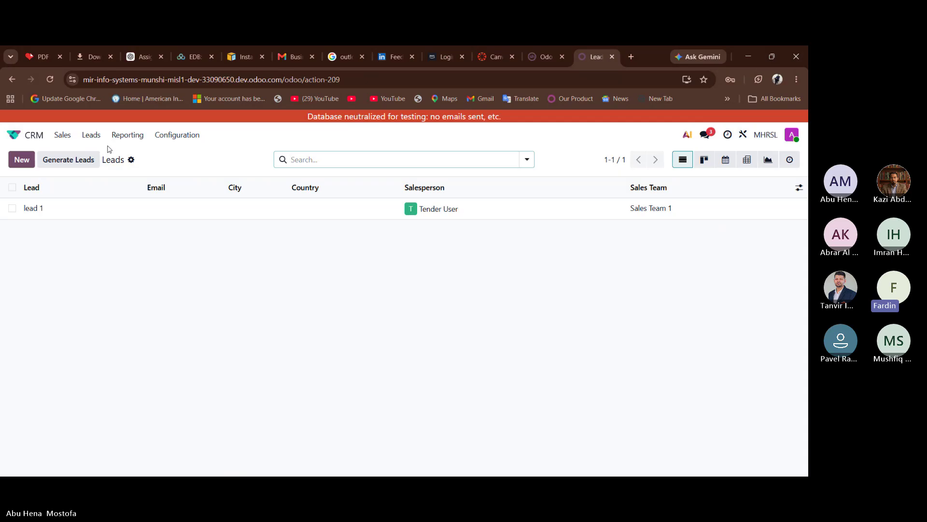
pyautogui.click(115, 216)
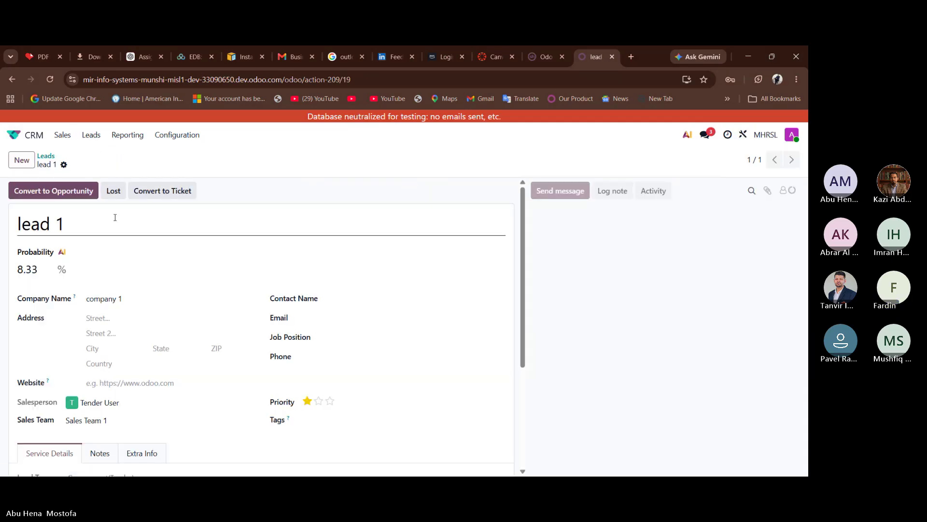
pyautogui.scroll(-3, 153, 378)
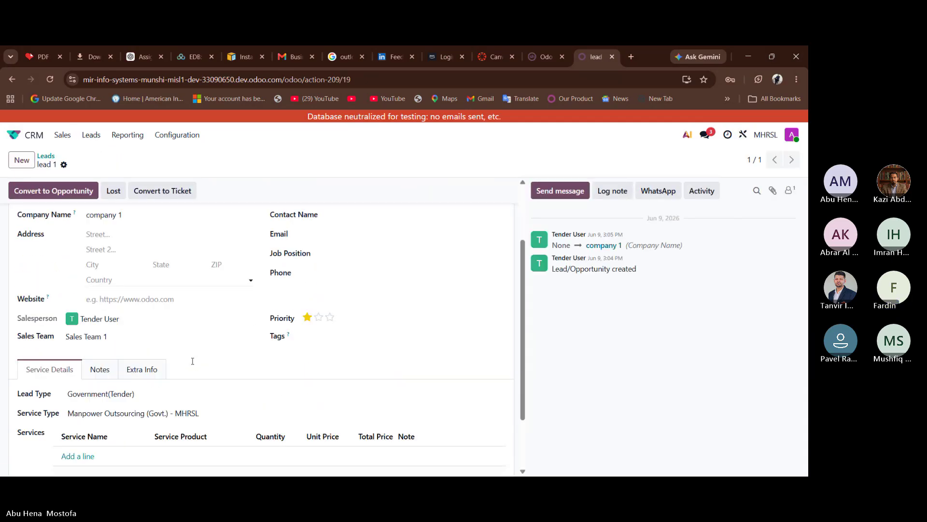
pyautogui.click(145, 364)
pyautogui.scroll(-1, 149, 363)
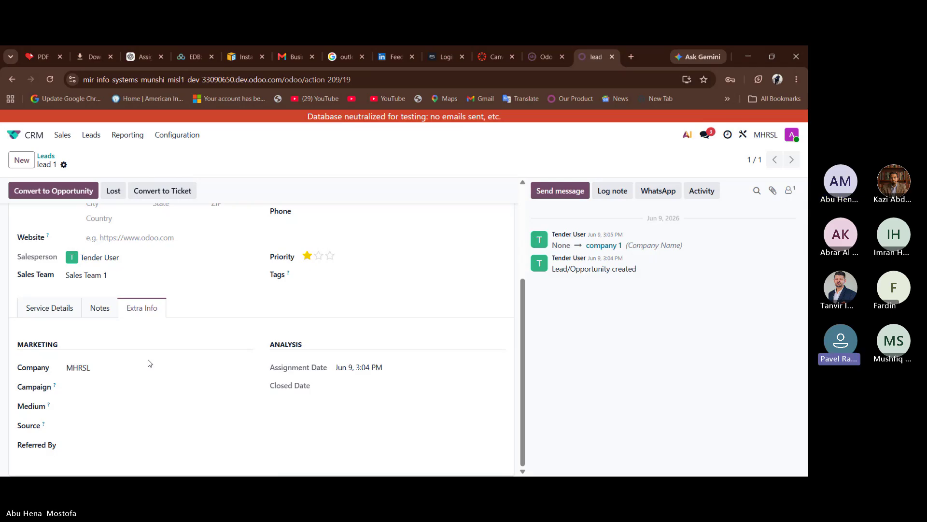
pyautogui.scroll(3, 150, 364)
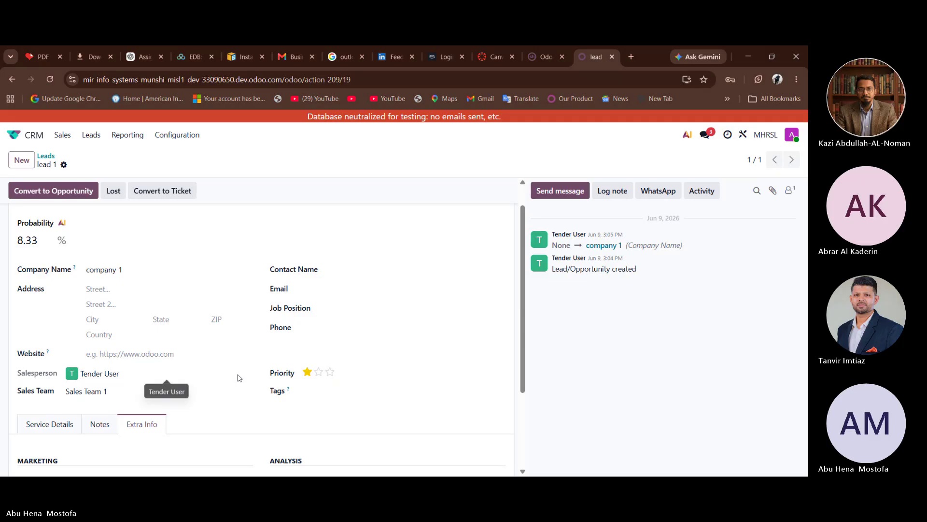
pyautogui.click(439, 61)
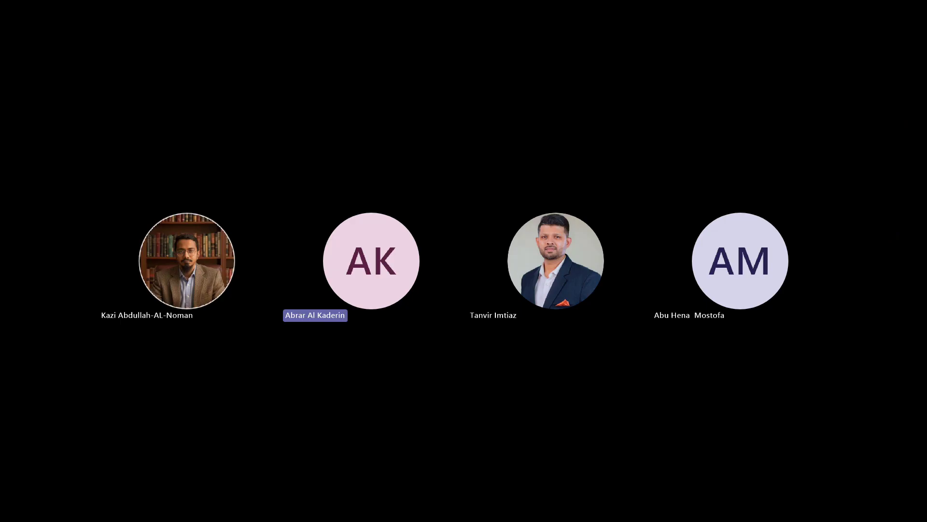